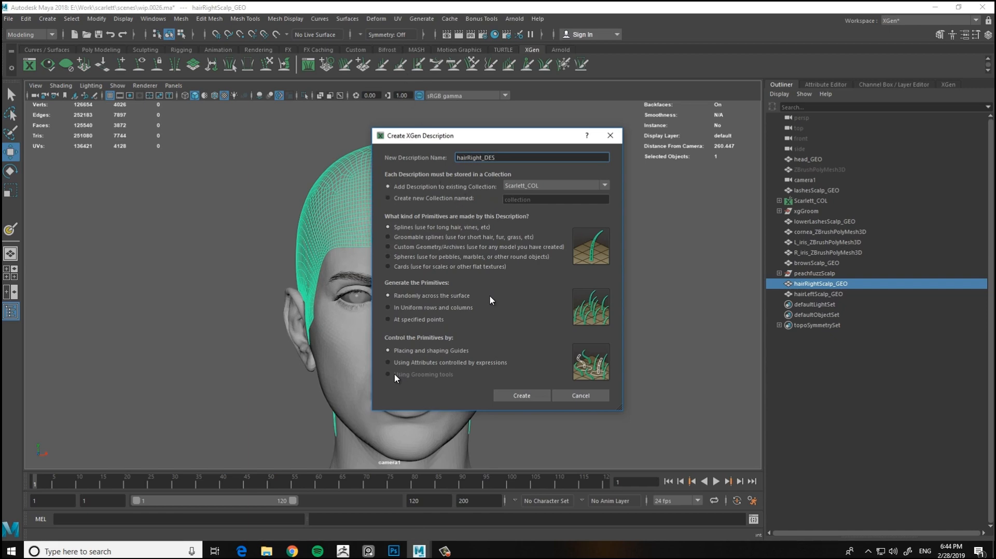
Create the hairRight_DES description in Scarlett_COL with splines placed randomly across the surface and controlled by guides, and check the hair reference photos
click(521, 396)
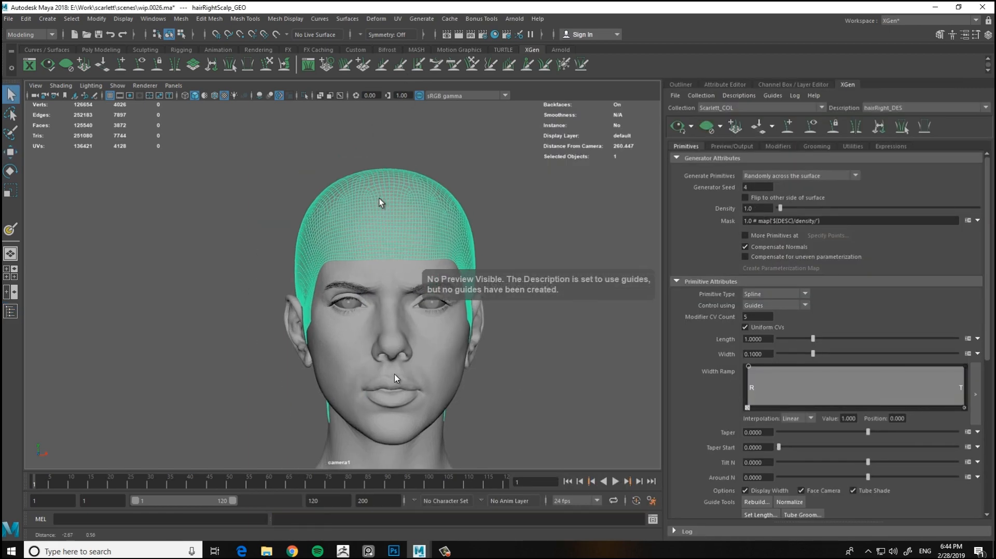
scroll(226, 142, up, 6)
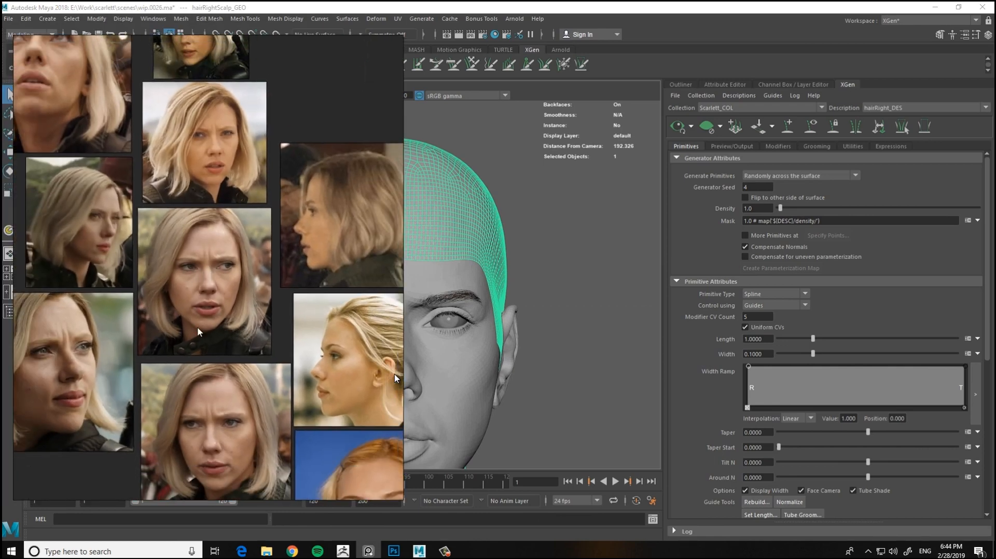
scroll(190, 221, down, 3)
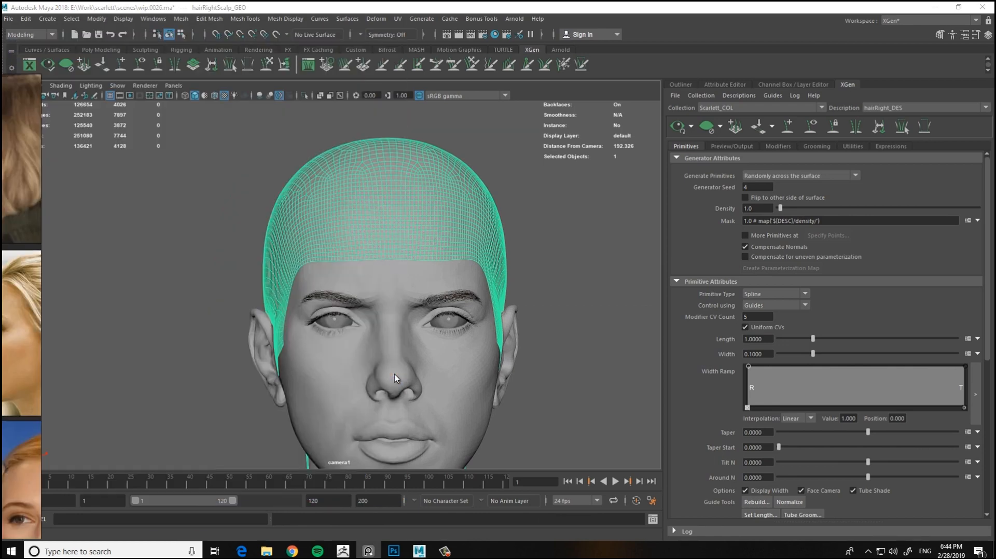
Place four hair guides along the parting on top of the right scalp, spaced from the forehead to the back of the head
alt+middle_drag(361, 155, 431, 207)
alt+drag(431, 207, 279, 199)
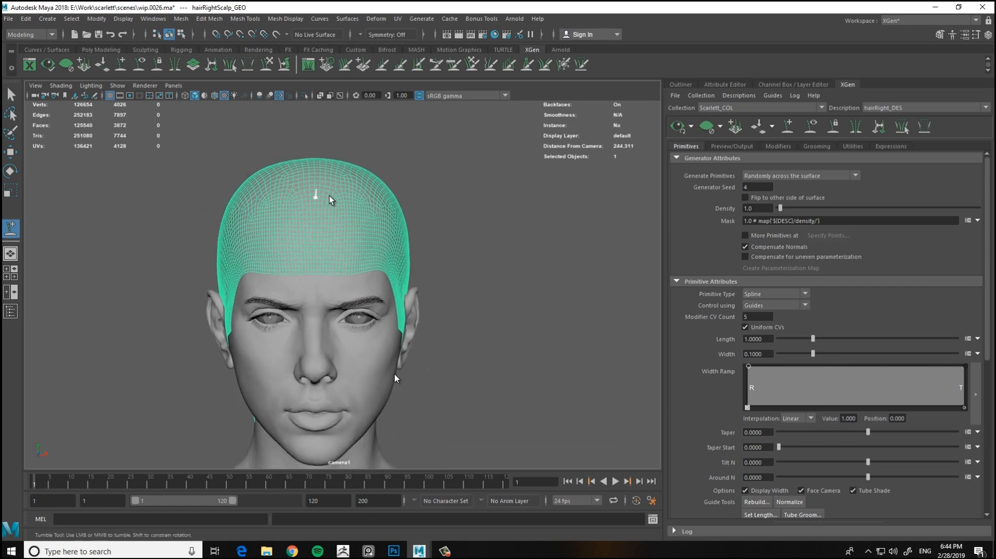
click(373, 194)
alt+drag(374, 193, 338, 223)
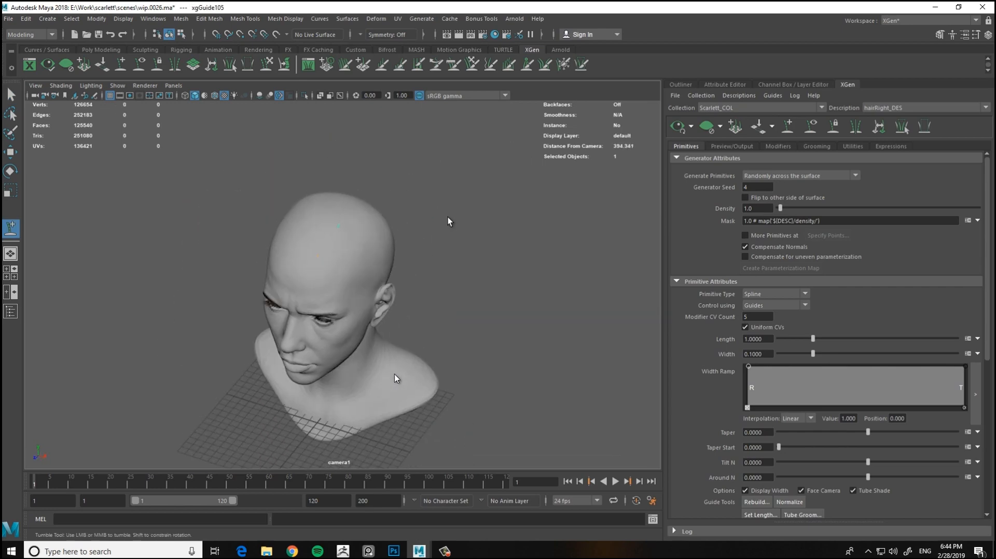
alt+drag(447, 217, 378, 253)
click(412, 256)
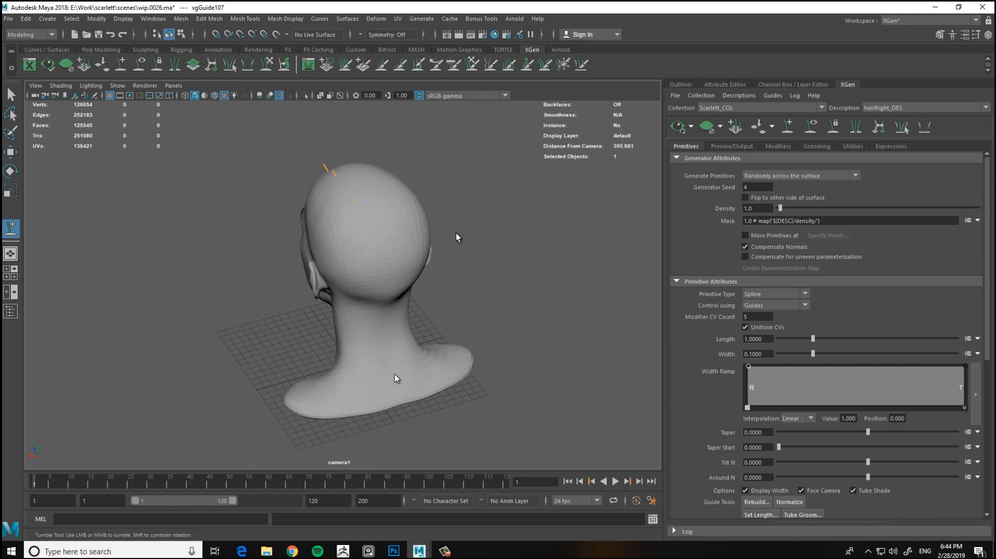
click(456, 237)
alt+drag(456, 237, 271, 237)
alt+right_drag(271, 237, 282, 267)
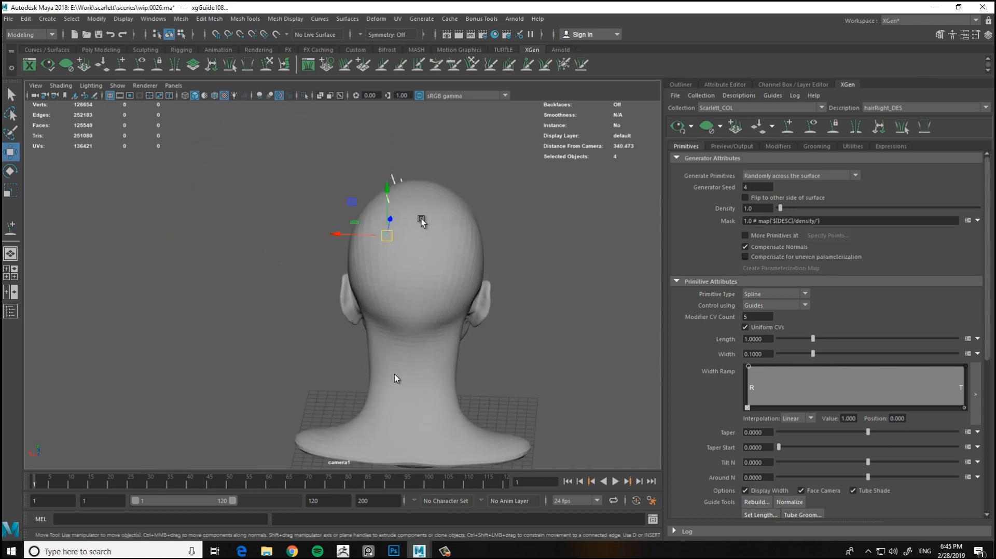
Scale up the four guides to hair length and sculpt them so they bend over the character's right side of the head
key(r)
alt+drag(510, 291, 298, 304)
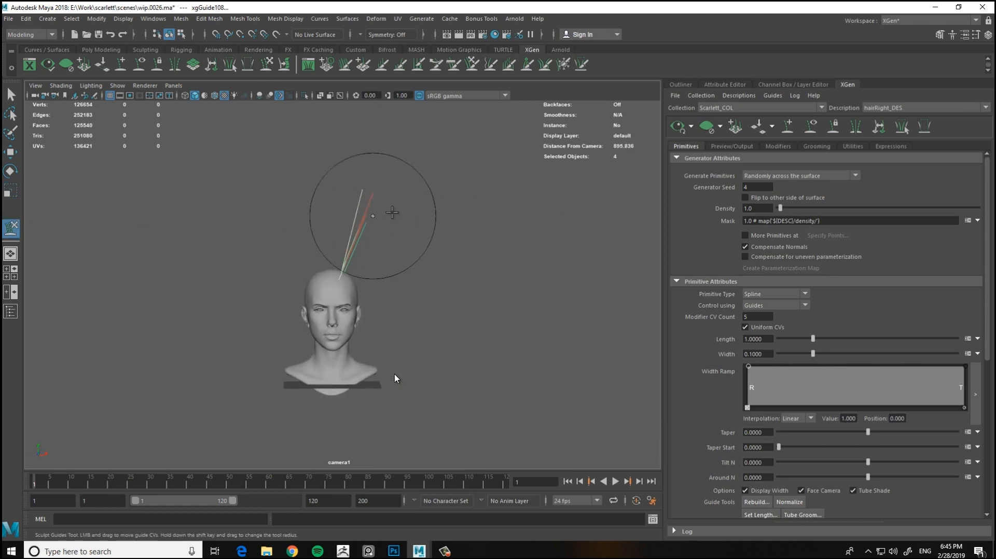
scroll(391, 213, down, 3)
mouse_move(344, 204)
mouse_down()
mouse_move(244, 156)
mouse_move(238, 223)
mouse_move(282, 282)
mouse_move(262, 191)
mouse_move(221, 309)
mouse_up()
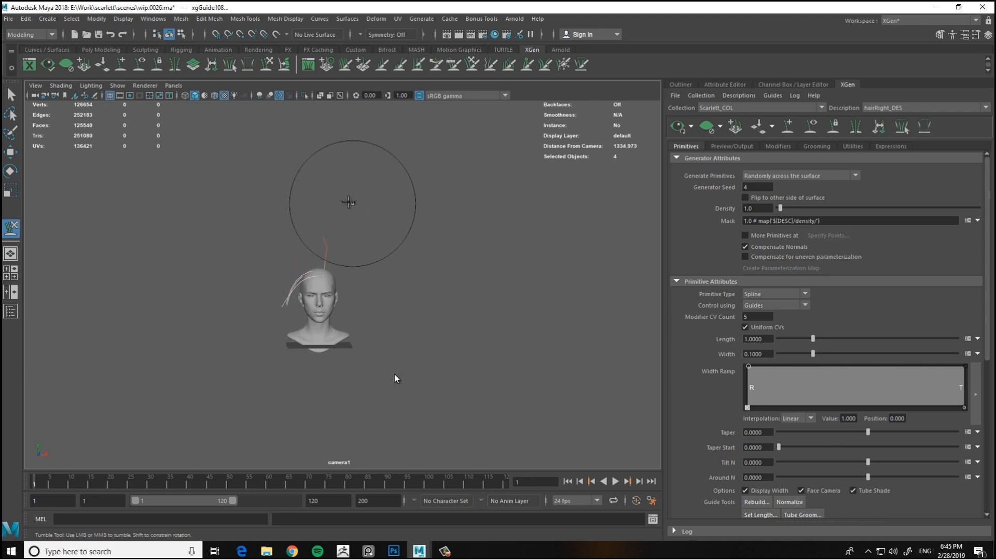
mouse_move(349, 202)
mouse_down()
mouse_move(216, 207)
mouse_move(222, 275)
mouse_move(327, 278)
mouse_up()
scroll(395, 313, up, 3)
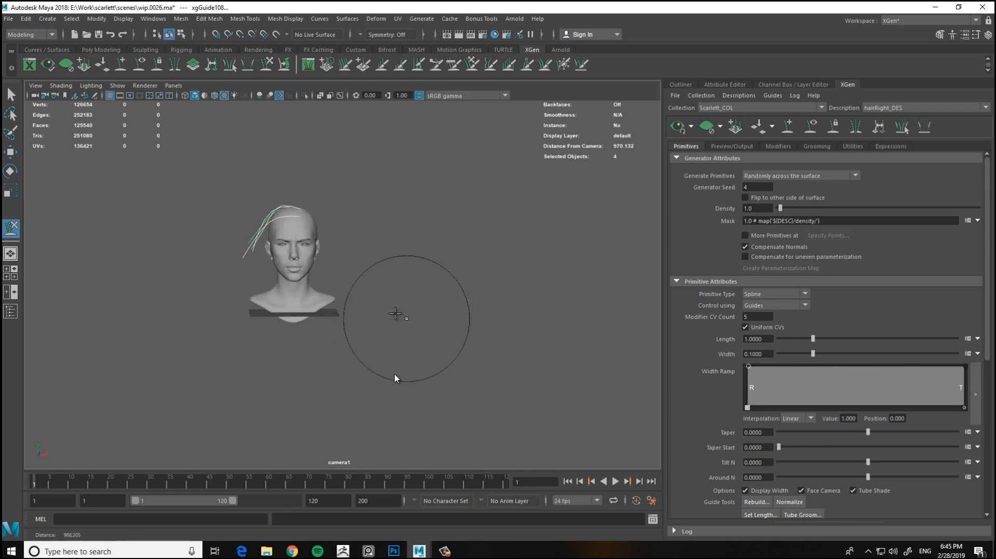
mouse_move(395, 313)
alt+mouse_down()
mouse_move(407, 296)
mouse_move(311, 311)
mouse_move(356, 177)
mouse_move(487, 292)
mouse_move(470, 301)
alt+mouse_up()
Sculpt a single guide so its curve follows the side of the head more closely
key(w)
click(350, 278)
mouse_move(349, 279)
alt+mouse_down()
mouse_move(319, 325)
mouse_move(343, 323)
alt+mouse_up()
key(y)
mouse_move(342, 323)
alt+mouse_down()
mouse_move(433, 317)
mouse_move(394, 317)
alt+mouse_up()
mouse_move(346, 274)
alt+mouse_down()
mouse_move(240, 337)
mouse_move(274, 278)
mouse_move(310, 363)
alt+mouse_up()
scroll(310, 363, up, 3)
Sculpt the frontmost guide so it curves from the parting over the temple and down past the ear
key(w)
mouse_move(306, 268)
mouse_down()
mouse_move(334, 280)
mouse_move(328, 189)
mouse_move(329, 329)
mouse_move(373, 327)
mouse_up()
key(y)
key(w)
mouse_move(456, 298)
mouse_down()
mouse_move(406, 337)
mouse_move(299, 282)
mouse_up()
key(y)
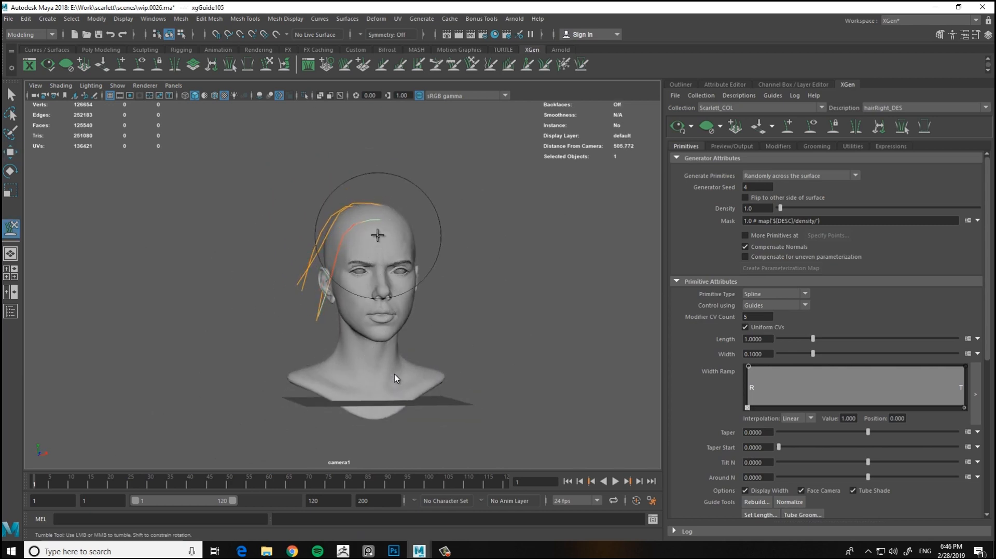
mouse_move(358, 340)
alt+mouse_down()
mouse_move(402, 319)
mouse_move(380, 309)
alt+mouse_up()
Sculpt the second guide from the front so it falls over the ear in line with its neighbours
key(w)
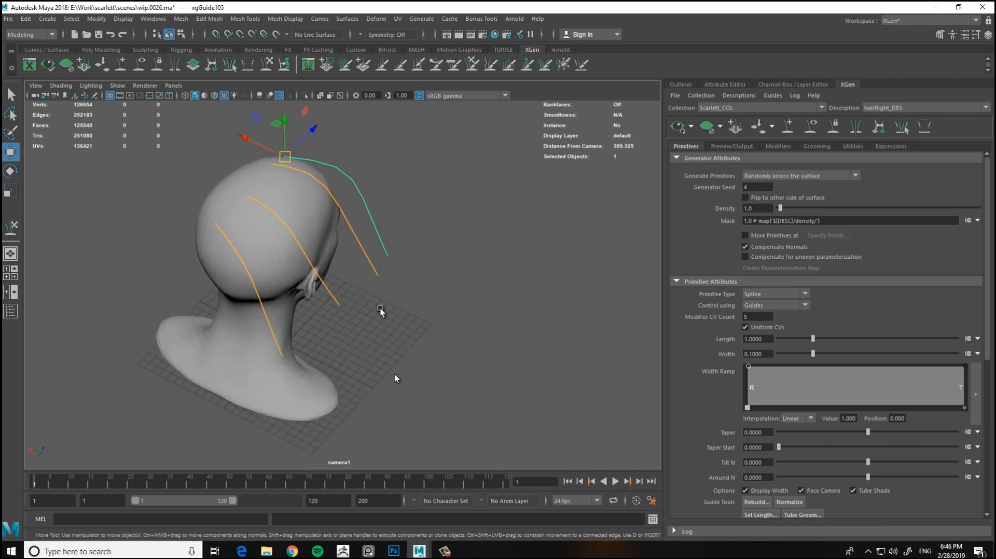
alt+drag(446, 312, 271, 329)
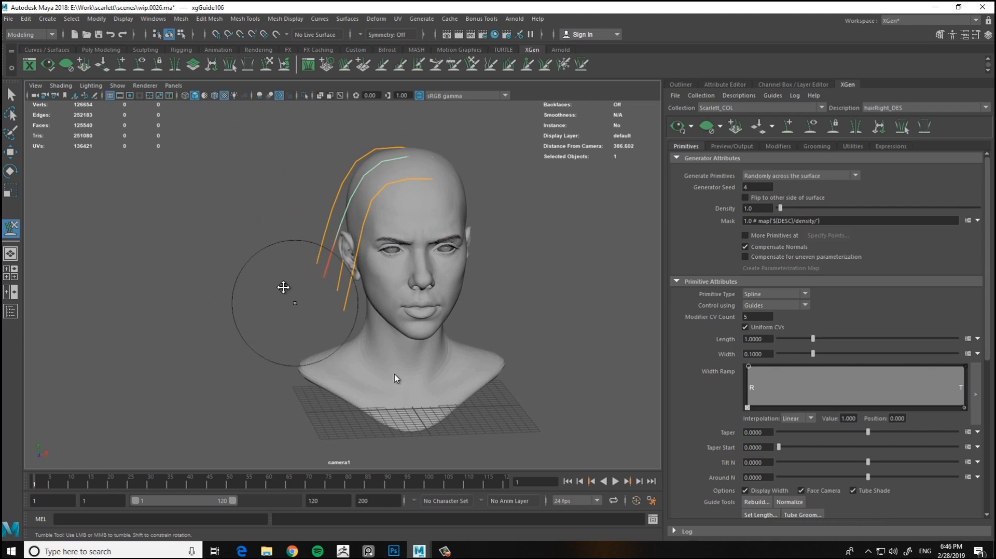
alt+right_drag(282, 285, 262, 291)
alt+middle_drag(262, 291, 269, 305)
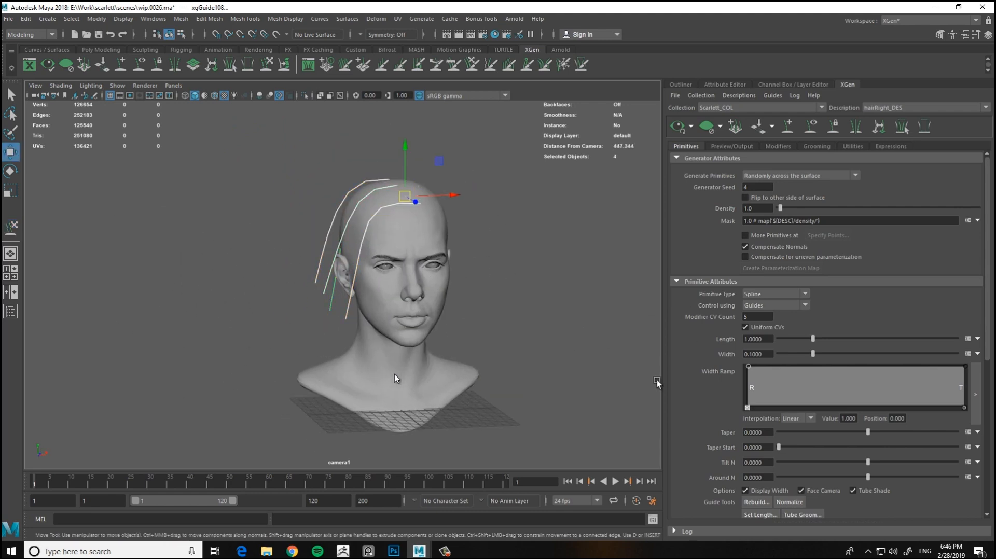
Select all four guides with the Sculpt Guides tool and reshape them together near their roots over the top of the head
double_click(13, 229)
click(290, 139)
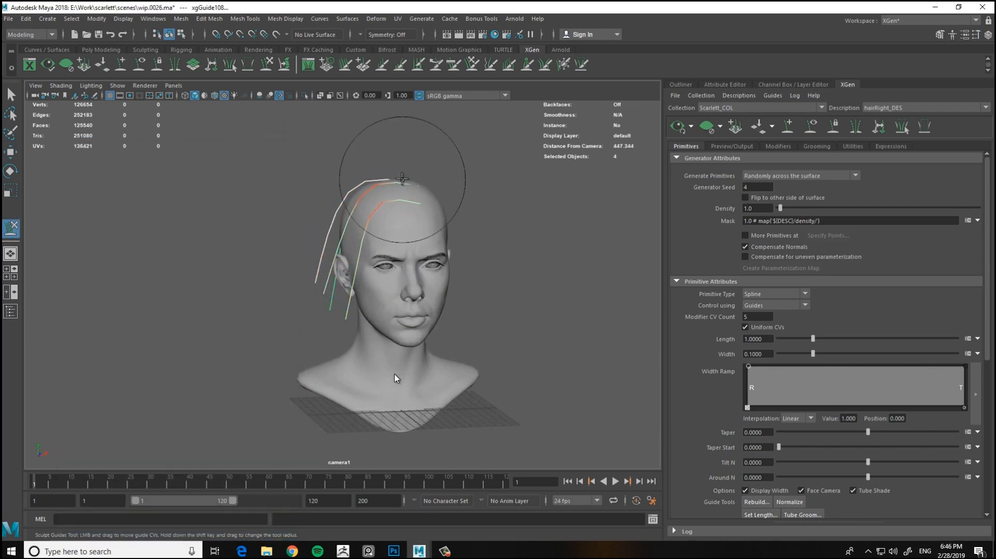
mouse_move(444, 211)
alt+mouse_down()
mouse_move(452, 262)
mouse_move(328, 213)
mouse_move(362, 328)
mouse_move(376, 315)
mouse_move(429, 306)
mouse_move(374, 272)
alt+mouse_up()
Sculpt the three rear guides one by one in side view so they hang down past the ear and the nape
key(w)
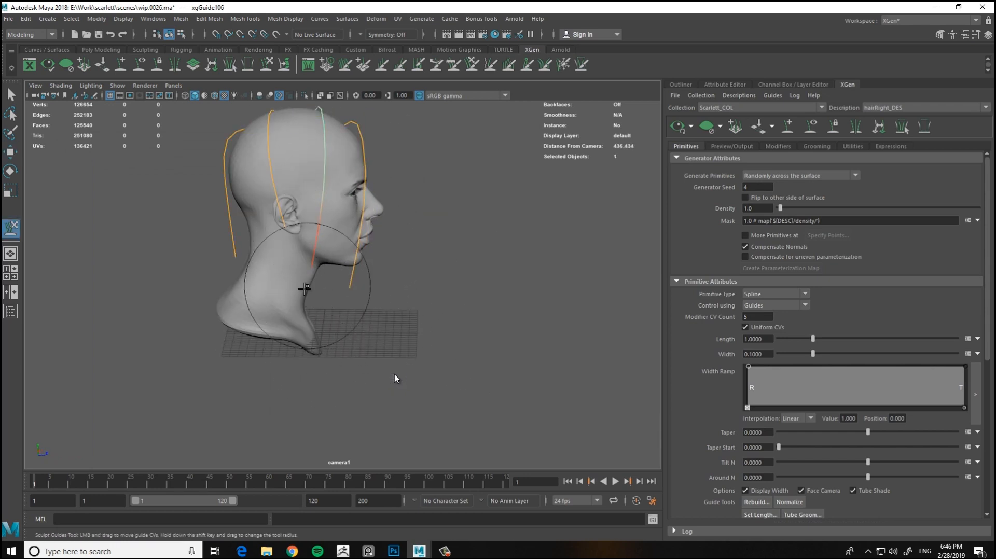
click(275, 270)
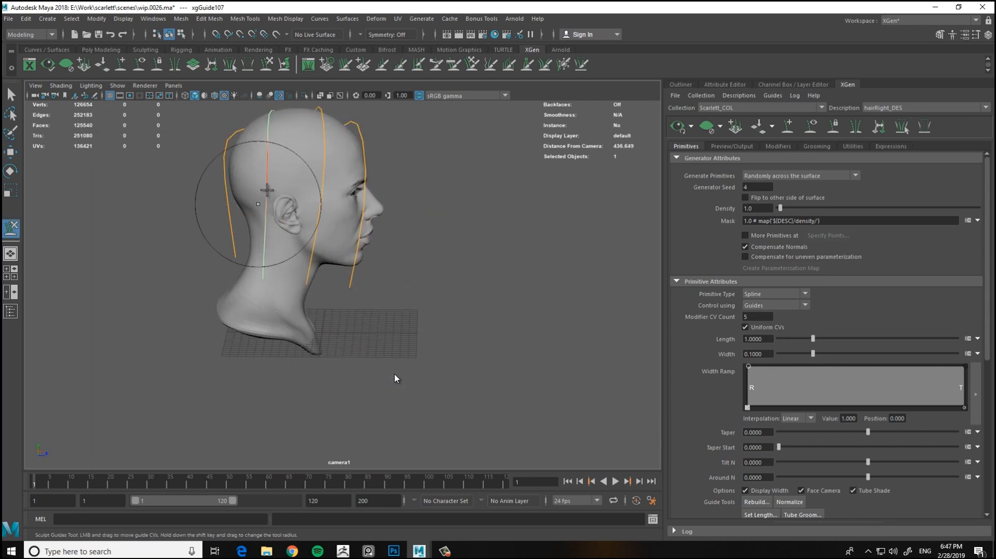
alt+middle_drag(270, 311, 322, 322)
alt+right_drag(322, 322, 260, 322)
key(w)
click(303, 270)
alt+middle_drag(241, 329, 243, 354)
key(y)
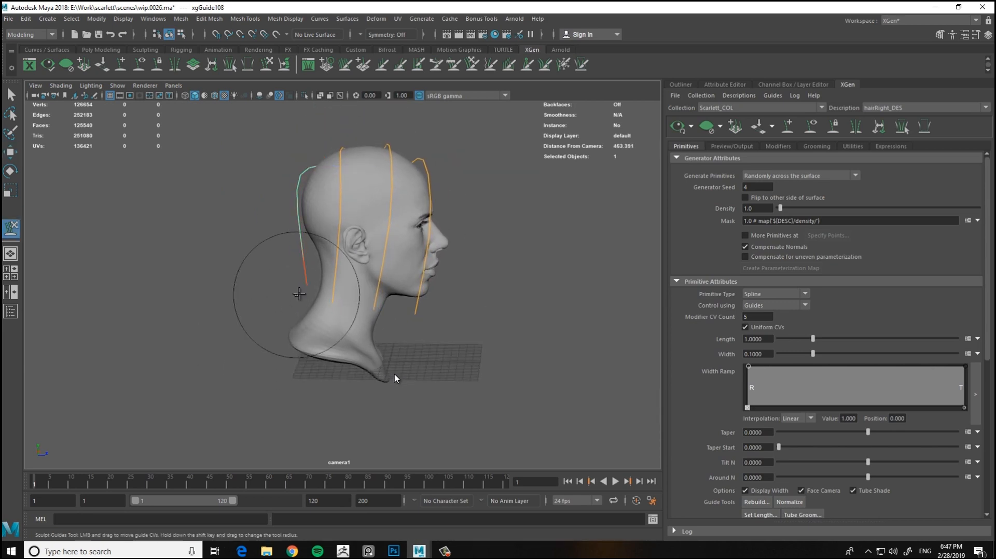
Sculpt the guides together from the front and from above, curving the rear ones around the back of the head
alt+drag(514, 297, 289, 311)
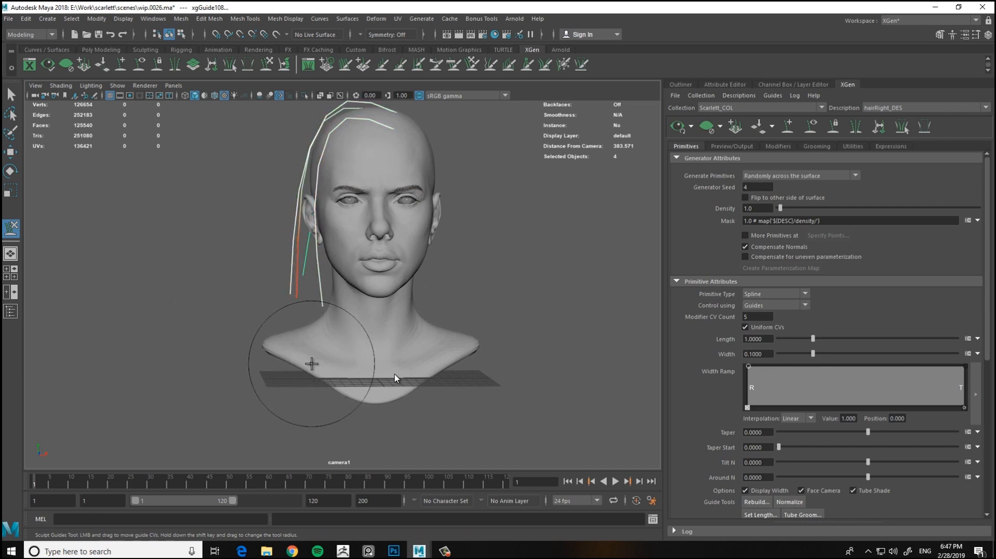
mouse_move(312, 363)
alt+mouse_down()
mouse_move(582, 355)
mouse_move(420, 356)
mouse_move(469, 306)
alt+mouse_up()
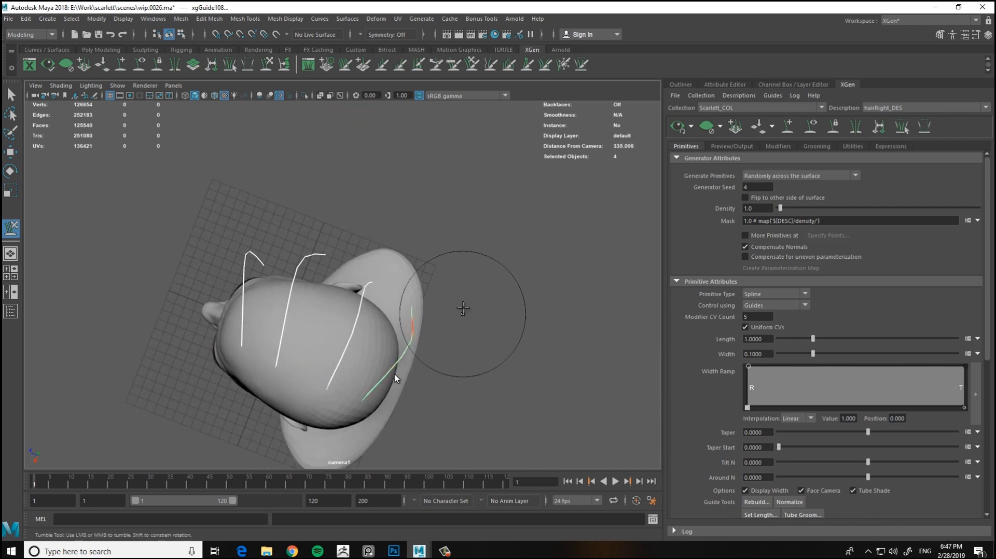
drag(447, 342, 415, 266)
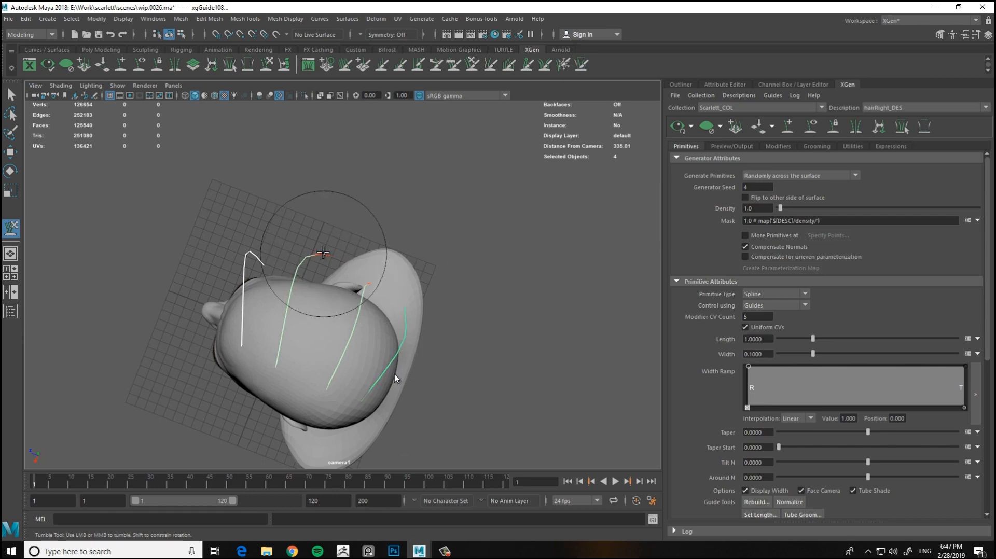
mouse_move(407, 252)
alt+mouse_down()
mouse_move(329, 251)
mouse_move(339, 336)
mouse_move(377, 311)
alt+mouse_up()
mouse_move(378, 311)
alt+right_down()
mouse_move(336, 309)
mouse_move(318, 331)
alt+right_up()
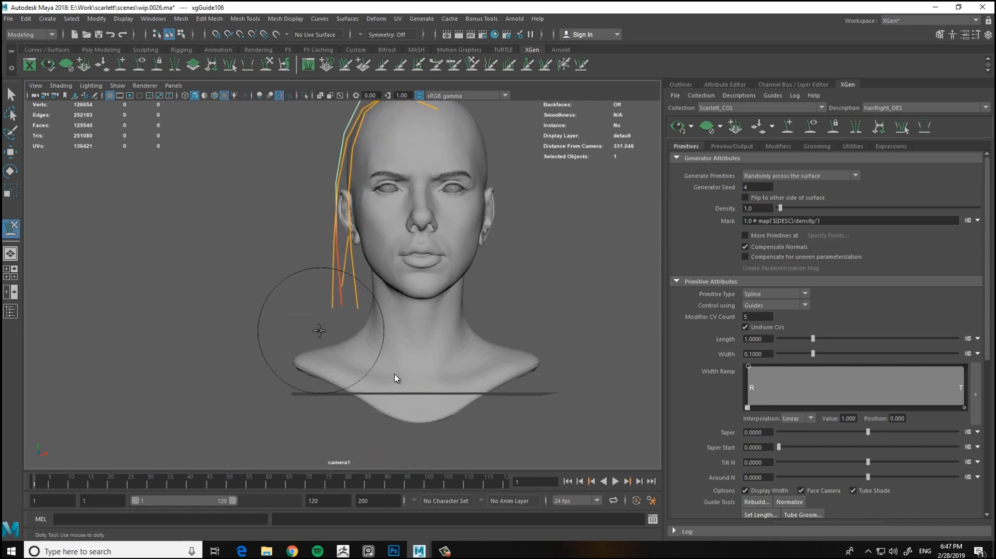
Reselect all four guides and sculpt their lower lengths so they hang evenly beside the face in front view
key(w)
drag(281, 236, 371, 305)
key(y)
alt+middle_drag(318, 311, 344, 282)
scroll(332, 267, down, 3)
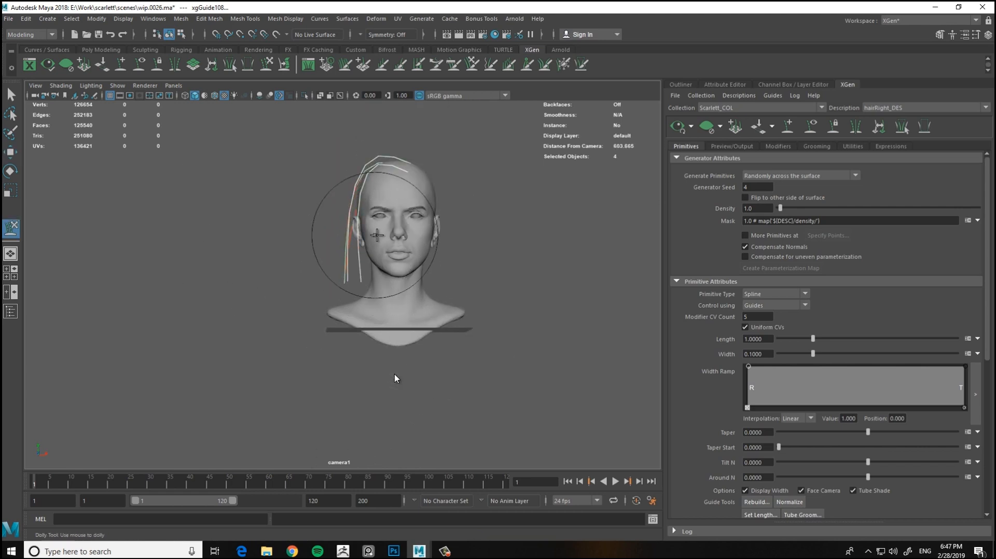
alt+drag(381, 241, 208, 316)
alt+right_drag(425, 311, 480, 305)
alt+drag(480, 305, 449, 293)
Examine the reference photos of the blonde bob beside the head model for its parting, volume and length
click(5, 294)
right_drag(5, 294, 411, 293)
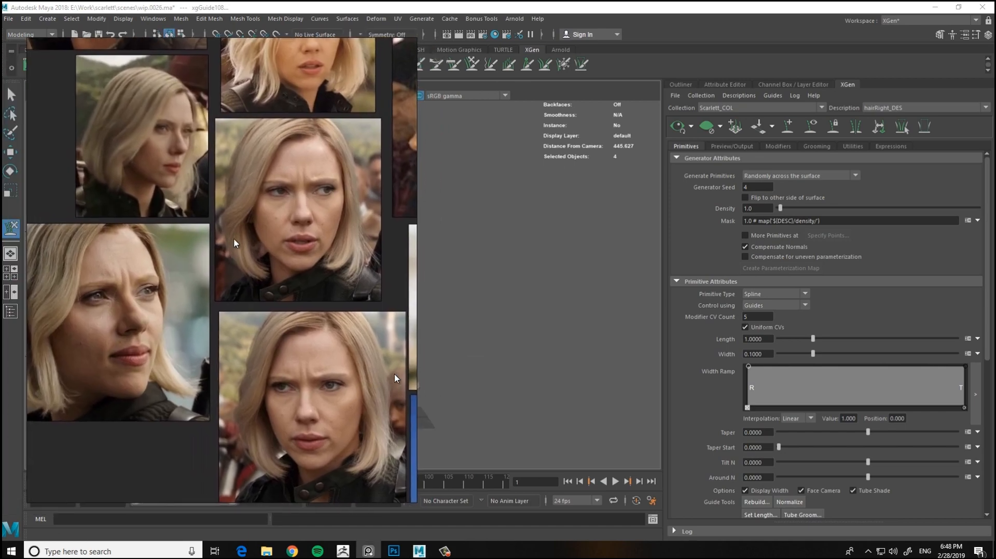
drag(19, 39, 95, 139)
right_drag(201, 253, 133, 214)
scroll(215, 227, down, 4)
scroll(214, 223, up, 2)
middle_drag(214, 223, 332, 264)
scroll(222, 254, down, 6)
scroll(214, 264, up, 6)
alt+middle_drag(486, 204, 593, 244)
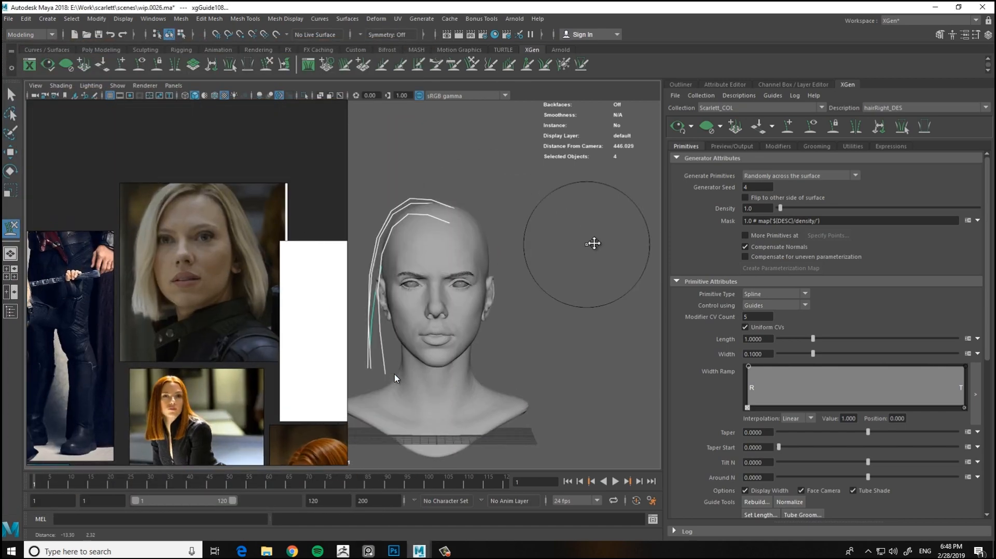
alt+drag(593, 244, 597, 245)
Sculpt the guides to match the reference hairstyle, then select the rearmost guide and adjust its curve
alt+right_drag(420, 228, 475, 225)
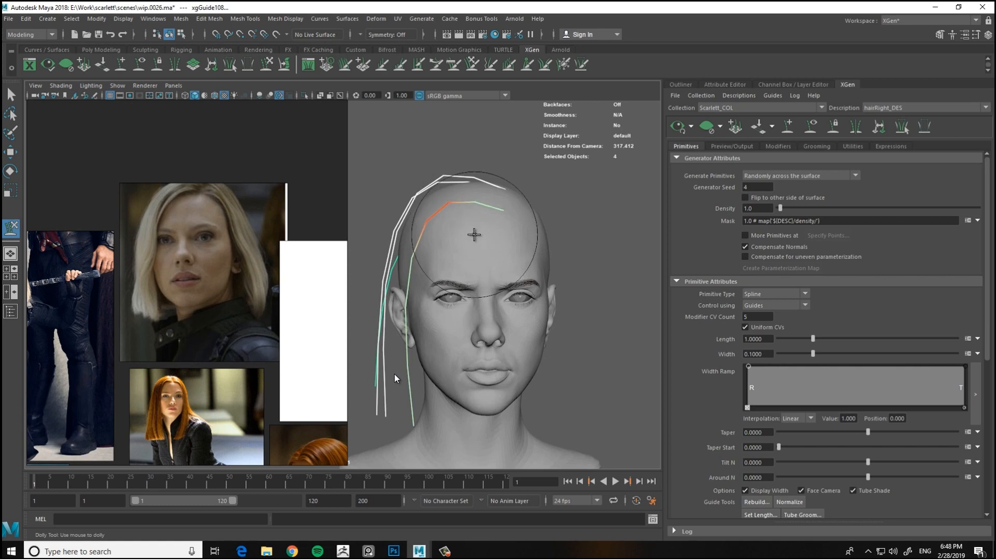
alt+drag(438, 389, 433, 238)
alt+middle_drag(433, 239, 427, 200)
key(w)
drag(415, 224, 430, 242)
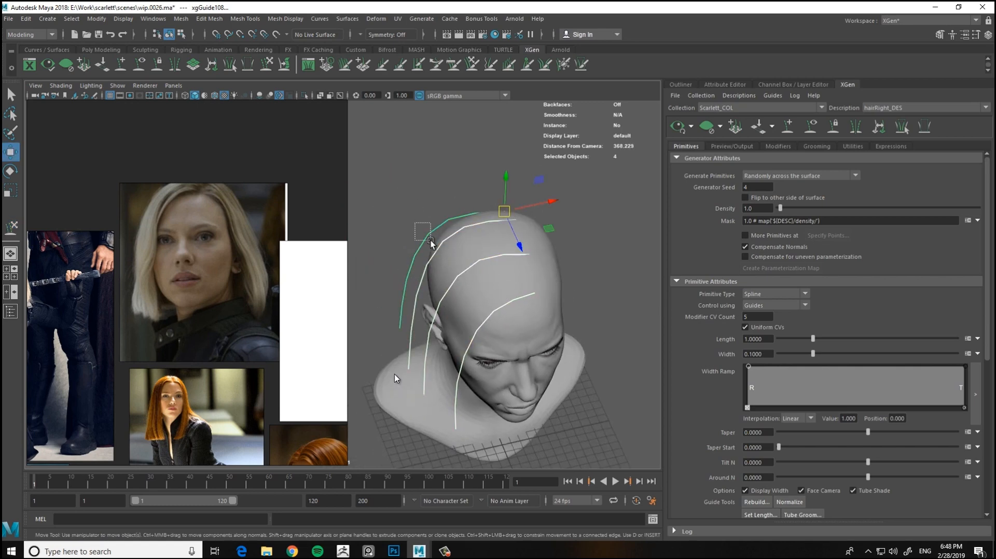
alt+right_drag(477, 213, 434, 229)
alt+drag(433, 229, 461, 210)
alt+right_drag(461, 210, 493, 251)
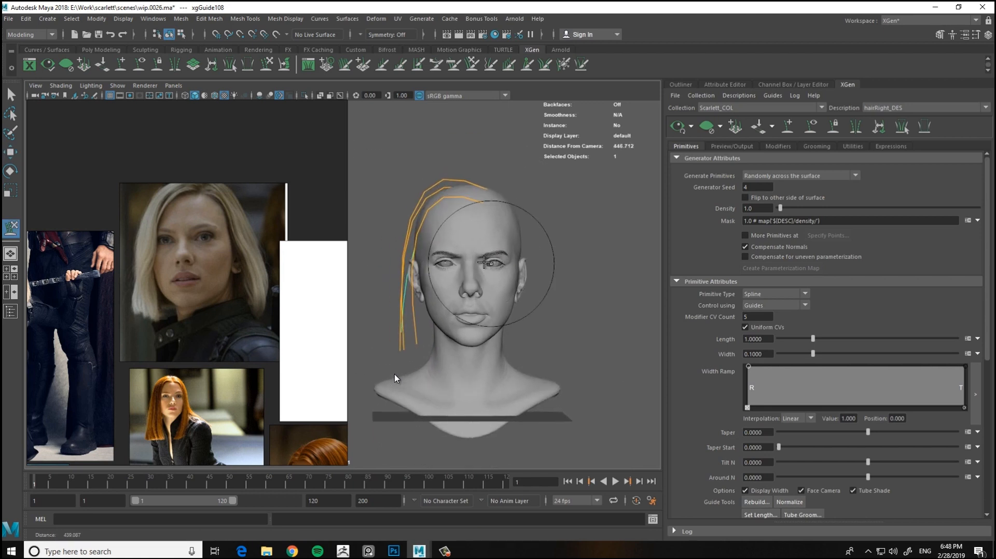
Move the reference photos aside and refine the rear, front and second guides individually so they fall smoothly around the head
right_drag(316, 218, 1, 257)
alt+middle_drag(446, 182, 306, 189)
alt+right_drag(363, 192, 399, 202)
alt+drag(342, 220, 399, 247)
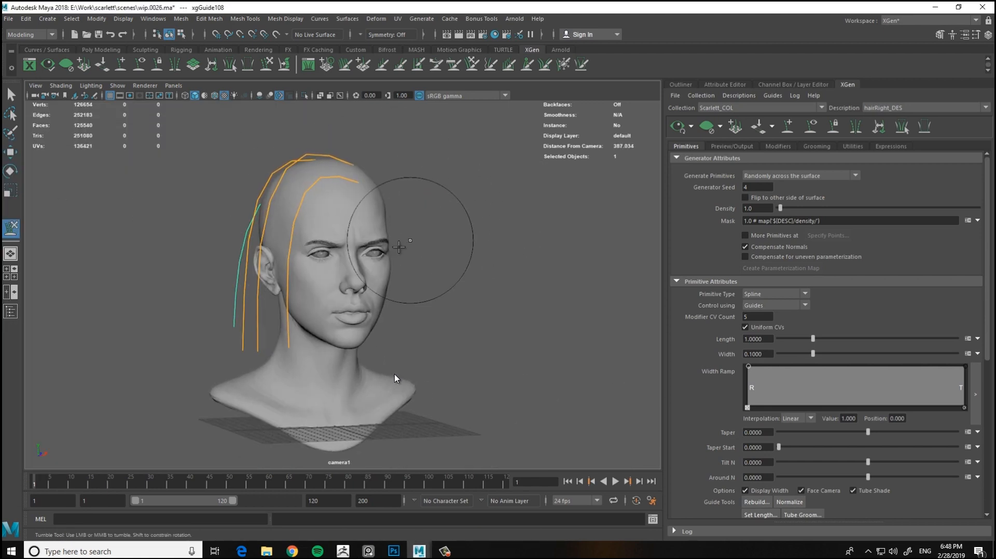
key(y)
alt+drag(331, 300, 279, 220)
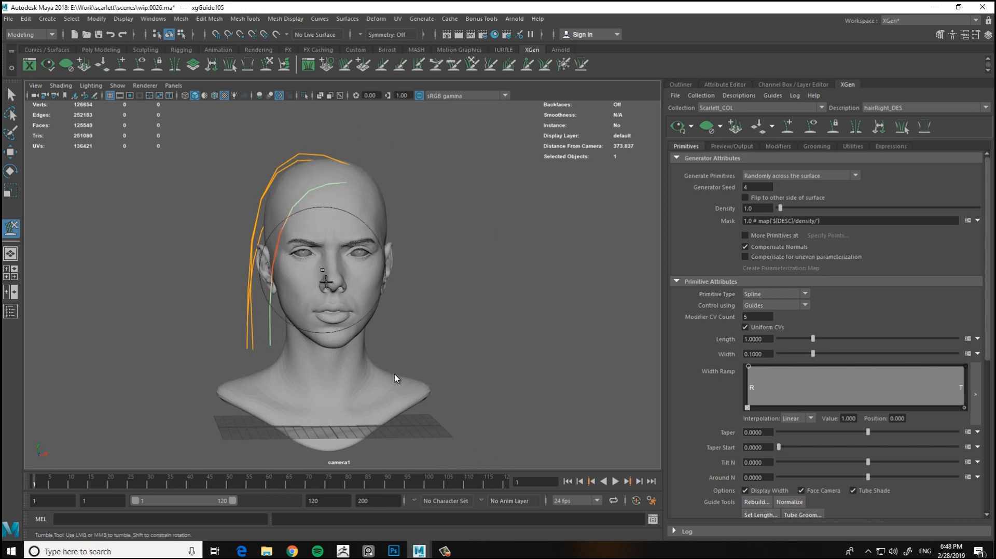
alt+middle_drag(325, 282, 314, 244)
mouse_move(310, 330)
alt+mouse_down()
mouse_move(338, 339)
mouse_move(327, 329)
mouse_move(338, 204)
mouse_move(462, 298)
mouse_move(351, 353)
alt+mouse_up()
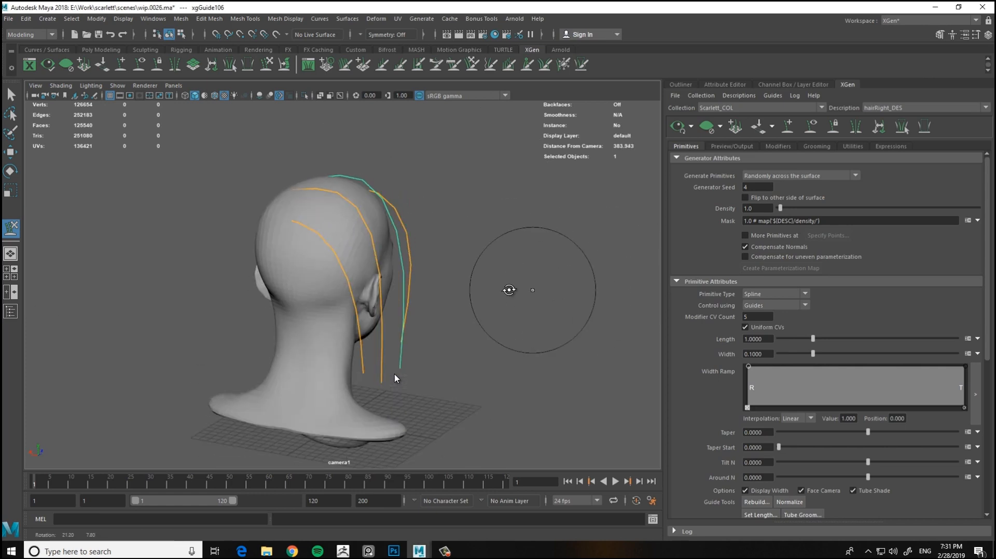
key(y)
mouse_move(289, 260)
alt+mouse_down()
mouse_move(312, 167)
mouse_move(211, 340)
mouse_move(455, 344)
mouse_move(511, 295)
mouse_move(295, 262)
mouse_move(295, 295)
mouse_move(244, 256)
mouse_move(228, 276)
alt+mouse_up()
Add a fifth guide low on the back of the scalp and rotate and scale it to fit the neighbouring guides
click(121, 67)
click(332, 281)
key(e)
drag(323, 252, 257, 271)
alt+drag(262, 348, 331, 332)
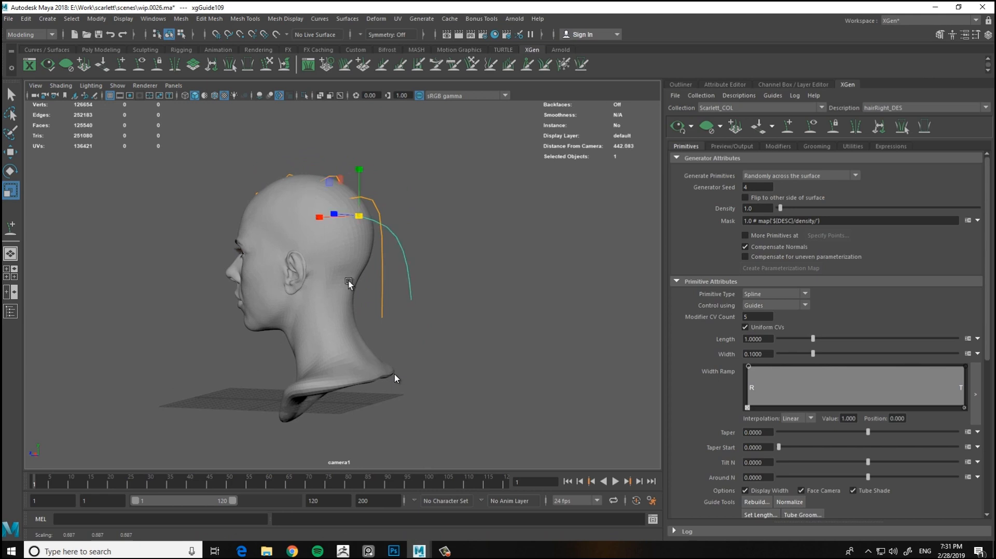
alt+drag(348, 281, 291, 292)
Sculpt the new back guide so it drops from the back of the head down behind the neck
click(267, 65)
alt+drag(397, 244, 491, 240)
mouse_move(446, 257)
mouse_down()
mouse_move(424, 334)
mouse_move(356, 285)
mouse_move(251, 313)
mouse_move(408, 361)
mouse_move(378, 389)
mouse_move(396, 422)
mouse_move(415, 373)
mouse_move(513, 349)
mouse_move(270, 295)
mouse_move(262, 455)
mouse_move(30, 259)
mouse_up()
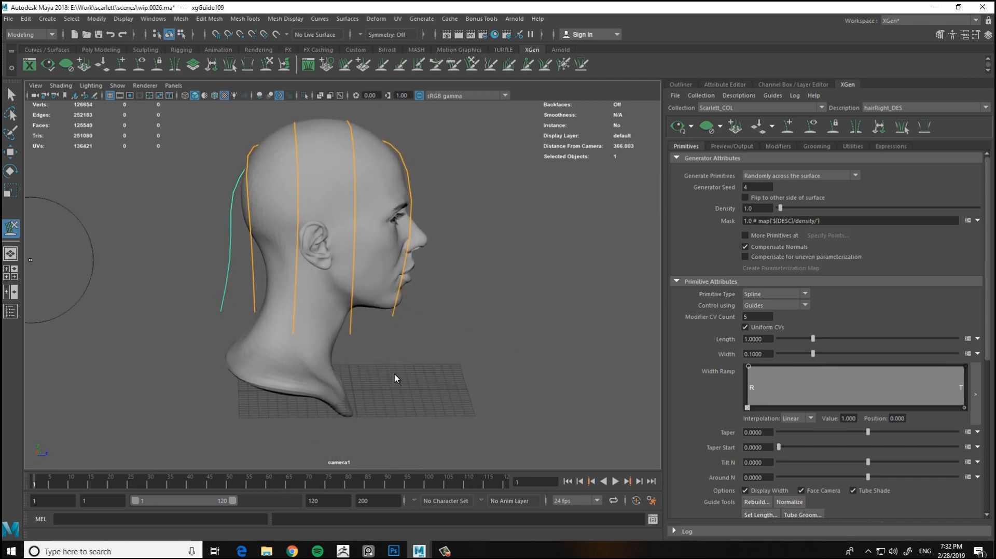
Check the blonde bob reference photos, then refine the fall of the upper rear guide and the guide above the ear
key(alt+Tab)
scroll(220, 286, down, 8)
scroll(205, 216, up, 11)
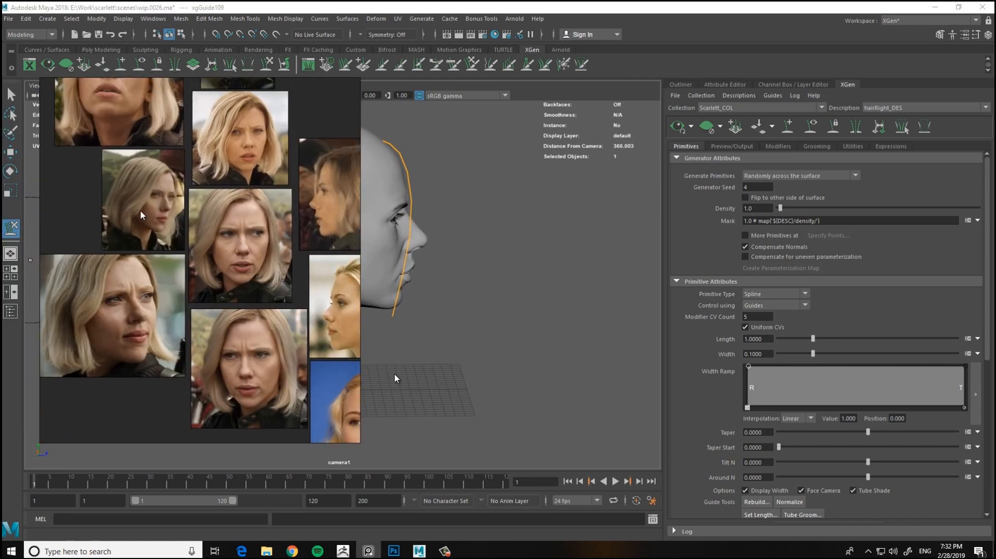
key(alt+Tab)
mouse_move(44, 278)
alt+mouse_down()
mouse_move(189, 166)
mouse_move(487, 205)
mouse_move(453, 240)
mouse_move(436, 190)
alt+mouse_up()
key(w)
click(321, 306)
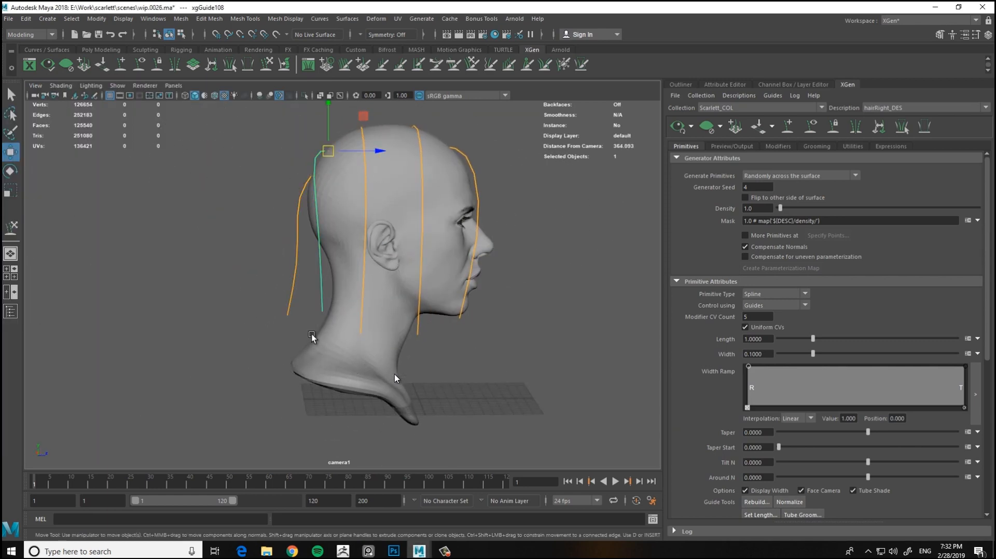
key(y)
alt+right_drag(280, 315, 359, 317)
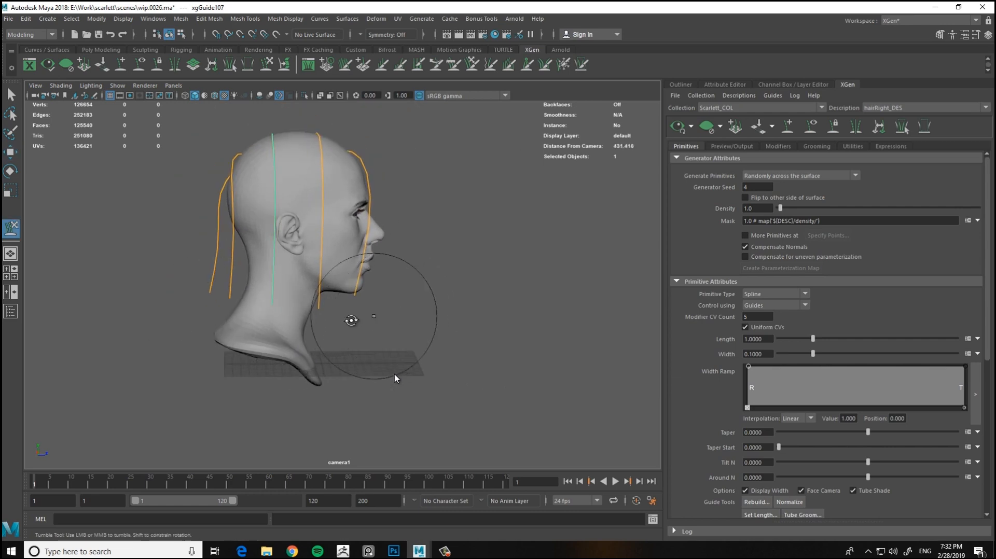
Sculpt the lower part of the front guide so it falls past the mouth and jaw in side view
alt+drag(351, 320, 360, 385)
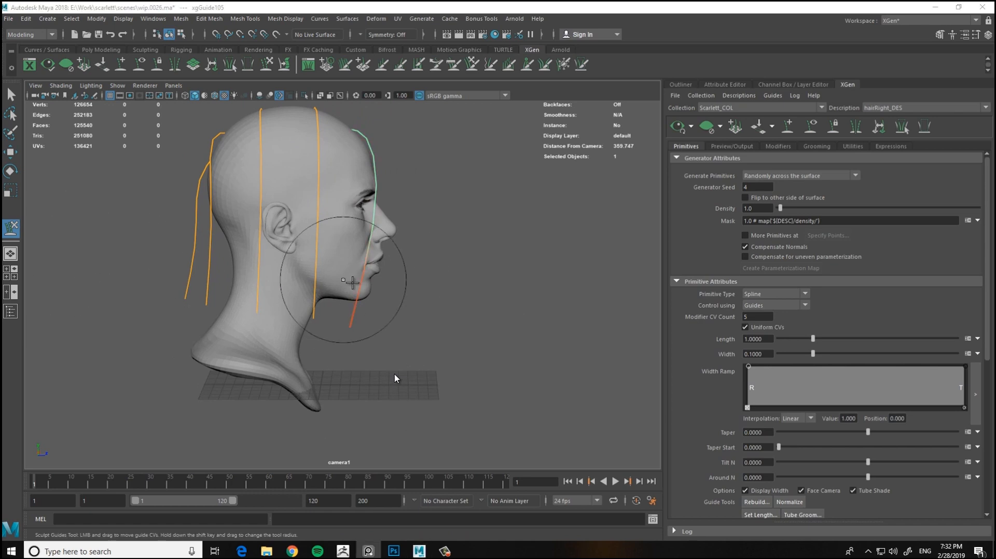
alt+right_drag(311, 263, 145, 245)
alt+drag(144, 244, 97, 249)
alt+middle_drag(200, 241, 160, 242)
alt+right_drag(160, 243, 183, 251)
alt+drag(183, 251, 200, 271)
Select all five guides and rebuild them with a higher CV count
key(w)
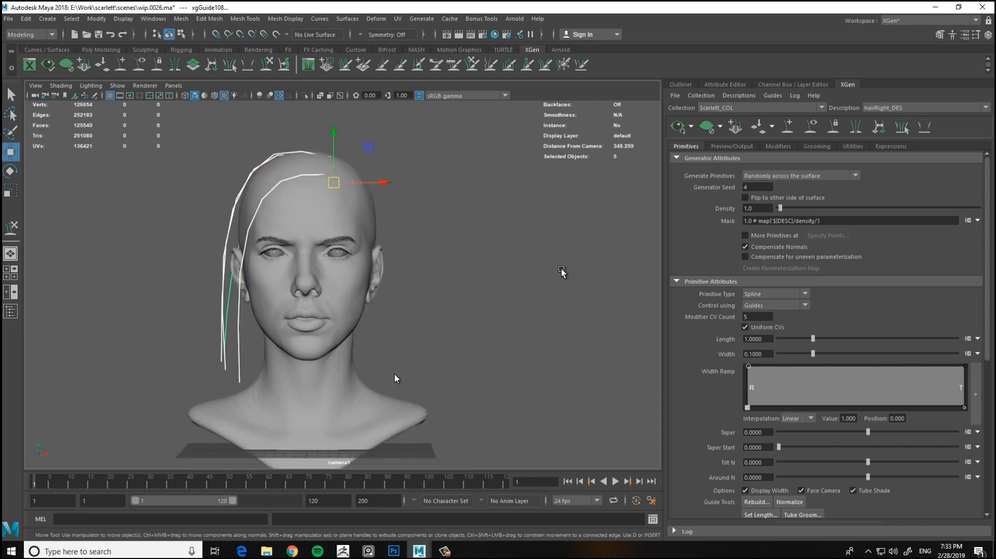
mouse_move(426, 355)
alt+mouse_down()
mouse_move(528, 352)
mouse_move(436, 354)
alt+mouse_up()
click(757, 502)
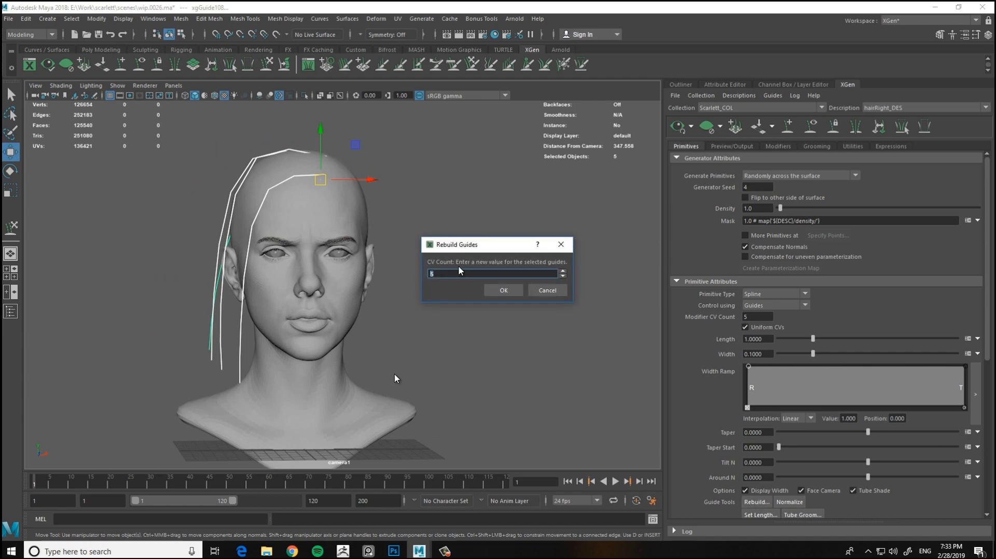
click(503, 290)
Compare with the reference photos and sculpt the front and second guides into smoother arcs, lifting the second guide off the crown
alt+drag(502, 289, 282, 243)
key(alt+Tab)
middle_drag(36, 102, 101, 185)
scroll(100, 186, up, 1)
key(alt+Tab)
alt+drag(194, 197, 208, 228)
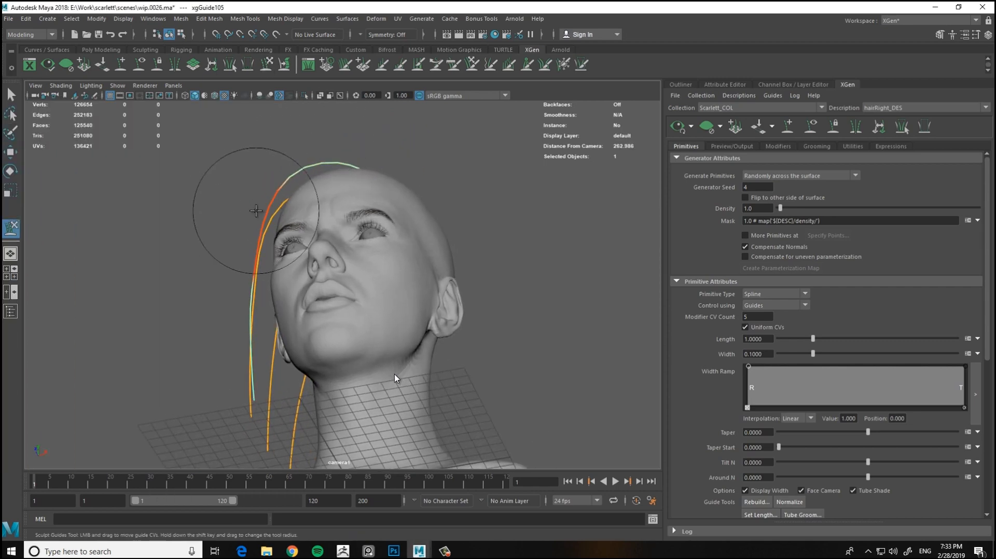
mouse_move(254, 398)
alt+mouse_down()
mouse_move(373, 291)
mouse_move(366, 332)
mouse_move(320, 235)
alt+mouse_up()
key(y)
alt+drag(315, 344, 374, 114)
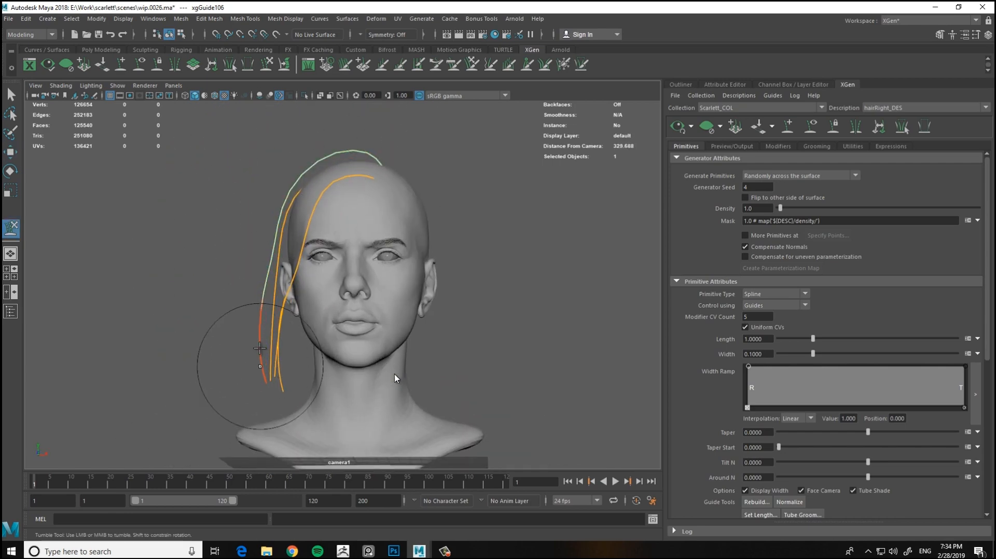
Sculpt the guide above the ear so it lifts off the crown and curves outward around the side of the head
alt+right_drag(271, 383, 216, 312)
alt+drag(216, 311, 400, 323)
alt+right_drag(386, 324, 373, 365)
key(w)
click(331, 377)
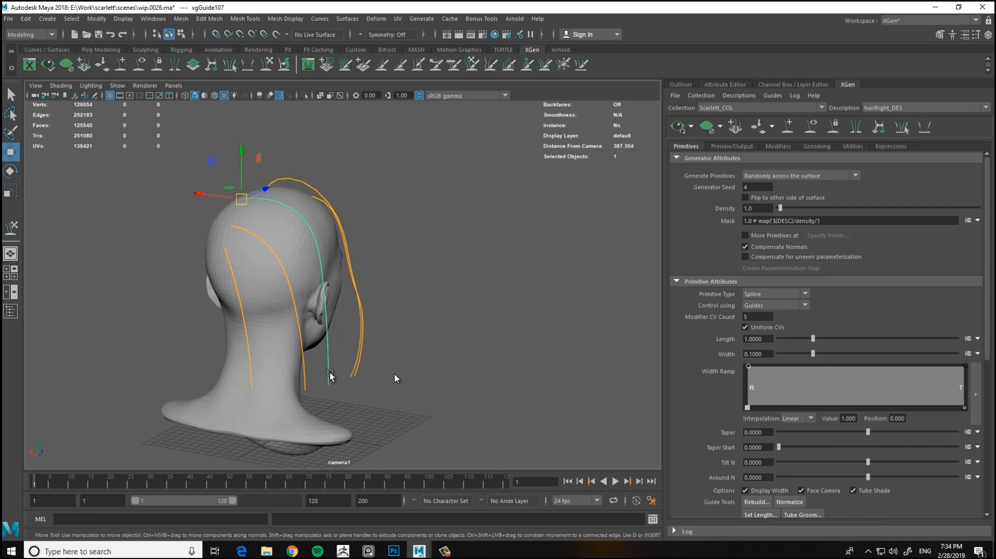
key(y)
mouse_move(322, 239)
alt+mouse_down()
mouse_move(374, 216)
mouse_move(301, 136)
alt+mouse_up()
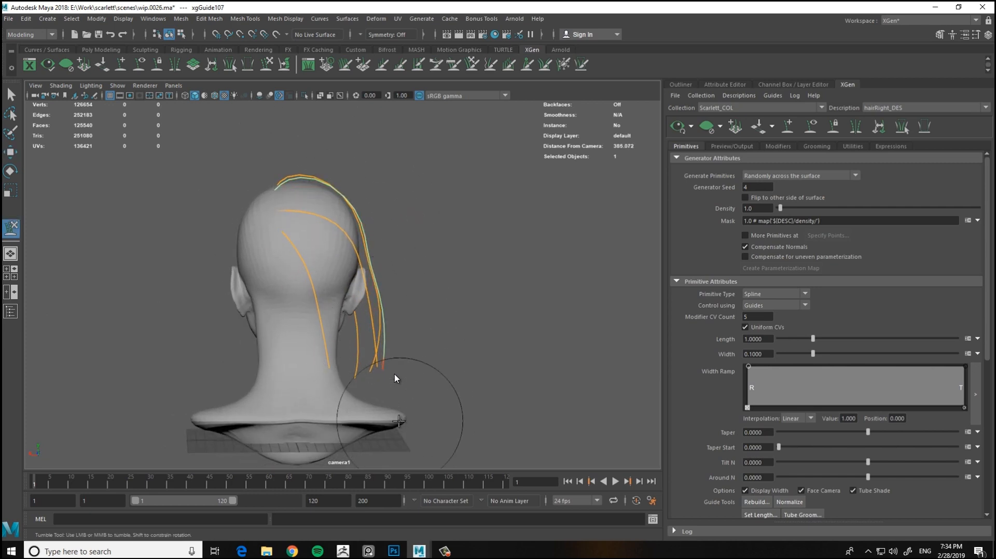
alt+drag(296, 193, 35, 235)
alt+right_drag(198, 290, 256, 309)
alt+drag(256, 309, 411, 324)
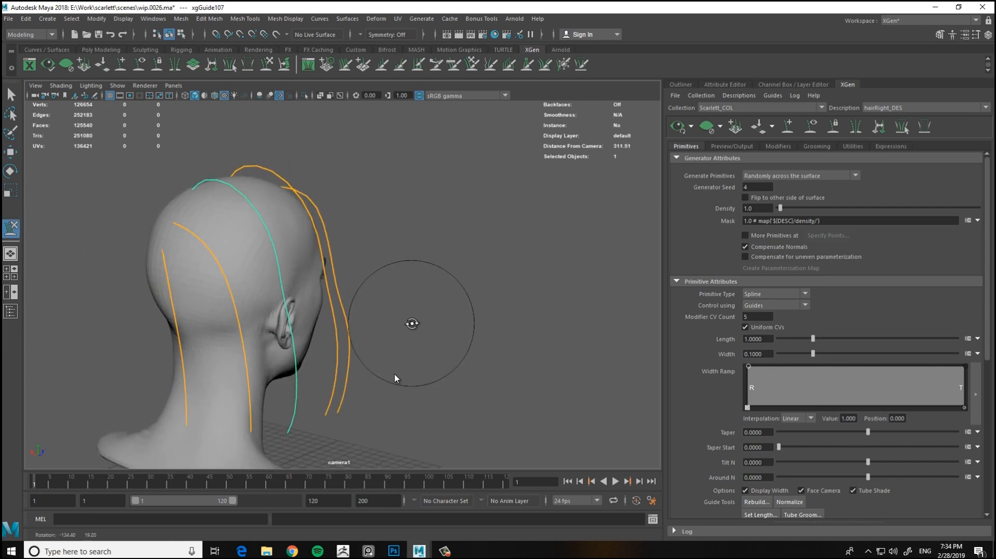
Sculpt the upper rear guide to lift its root off the scalp and drop its lower part along the neck
alt+middle_drag(411, 324, 461, 261)
key(w)
drag(298, 325, 312, 307)
key(y)
mouse_move(278, 266)
alt+mouse_down()
mouse_move(339, 231)
mouse_move(305, 170)
mouse_move(195, 273)
mouse_move(288, 333)
alt+mouse_up()
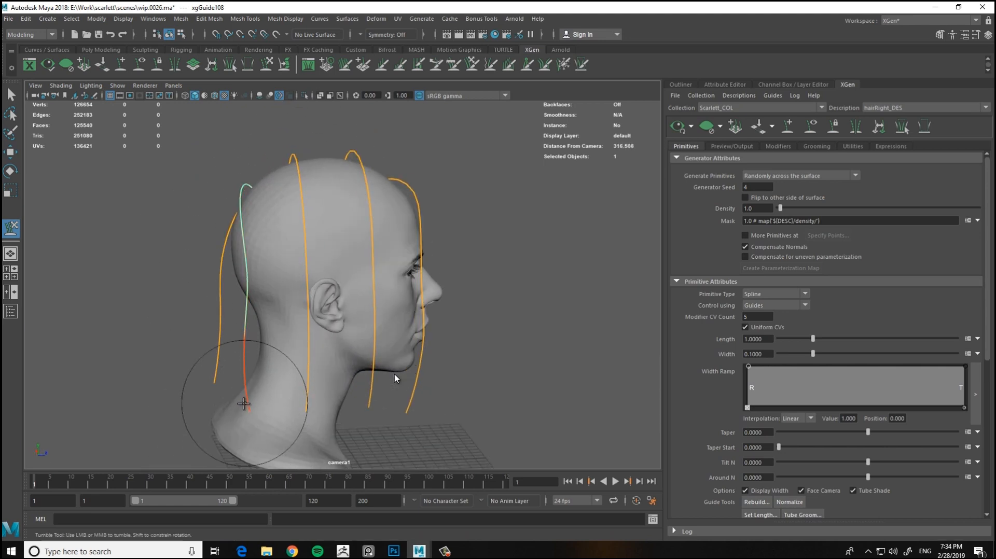
mouse_move(244, 403)
alt+mouse_down()
mouse_move(251, 399)
mouse_move(254, 436)
mouse_move(280, 417)
mouse_move(207, 327)
mouse_move(382, 338)
alt+mouse_up()
Shape the lowest back guide behind the neck, then adjust the middle of the second and third guides together
mouse_move(274, 358)
alt+mouse_down()
mouse_move(455, 200)
mouse_move(487, 276)
mouse_move(470, 382)
alt+mouse_up()
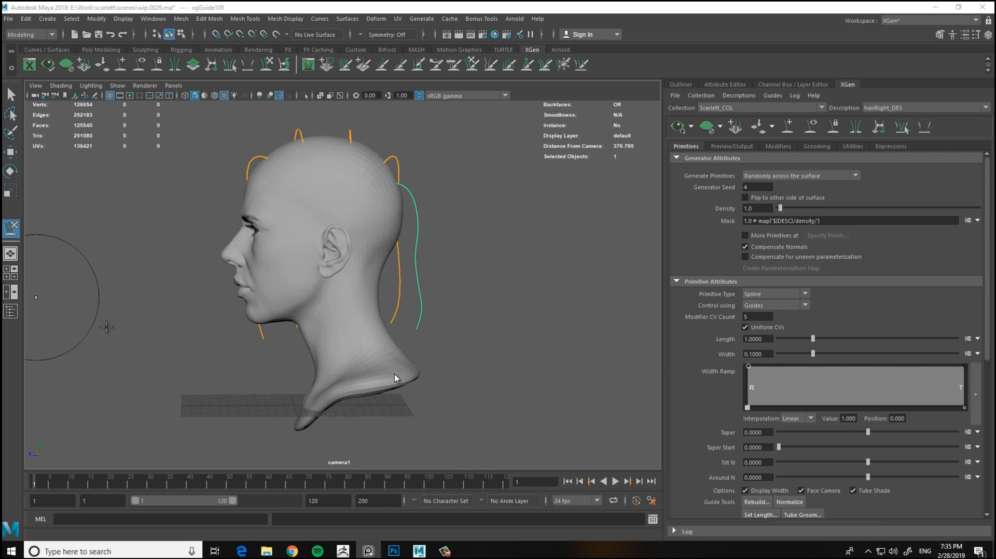
mouse_move(107, 327)
alt+mouse_down()
mouse_move(471, 273)
mouse_move(160, 240)
mouse_move(297, 239)
mouse_move(452, 254)
alt+mouse_up()
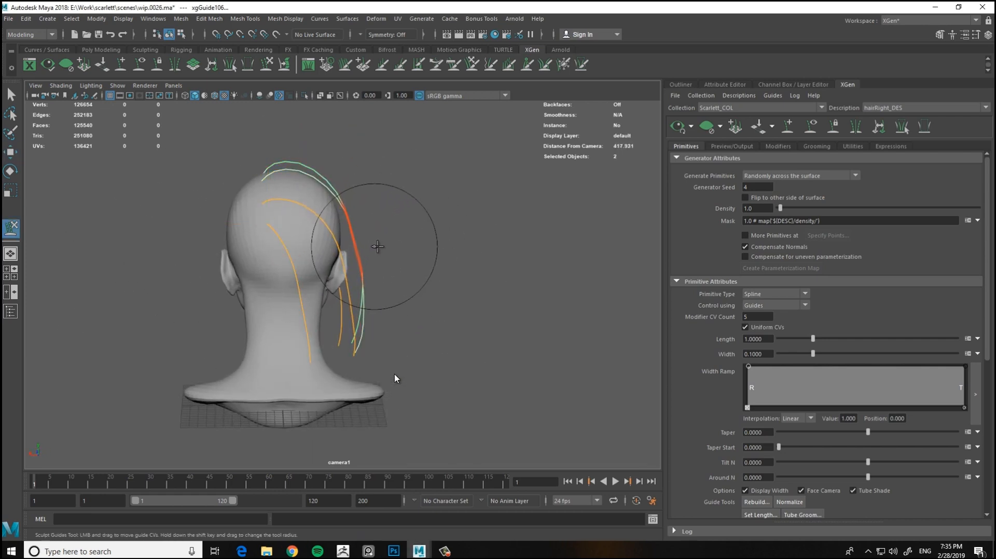
mouse_move(397, 320)
alt+mouse_down()
mouse_move(349, 144)
mouse_move(410, 267)
mouse_move(302, 302)
mouse_move(223, 288)
mouse_move(389, 311)
mouse_move(220, 291)
mouse_move(251, 271)
mouse_move(267, 311)
mouse_move(288, 152)
alt+mouse_up()
Select the front guide and reshape its lower part beside the jaw
key(w)
click(272, 319)
key(y)
mouse_move(278, 364)
mouse_down()
mouse_move(275, 348)
mouse_move(356, 222)
mouse_move(471, 185)
mouse_move(328, 238)
mouse_move(278, 222)
mouse_move(278, 291)
mouse_up()
Examine how the hair ends and outline curve in the reference photos, then move the photos aside
key(alt+Tab)
scroll(233, 220, down, 3)
middle_drag(100, 293, 188, 237)
middle_drag(277, 391, 226, 369)
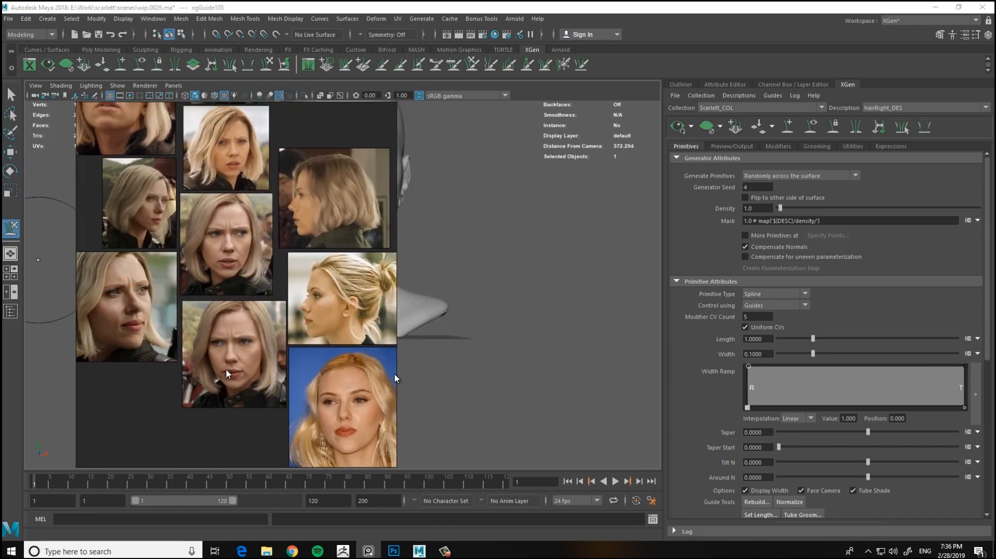
scroll(226, 369, down, 8)
scroll(122, 280, up, 6)
scroll(205, 264, down, 4)
right_drag(363, 282, 5, 320)
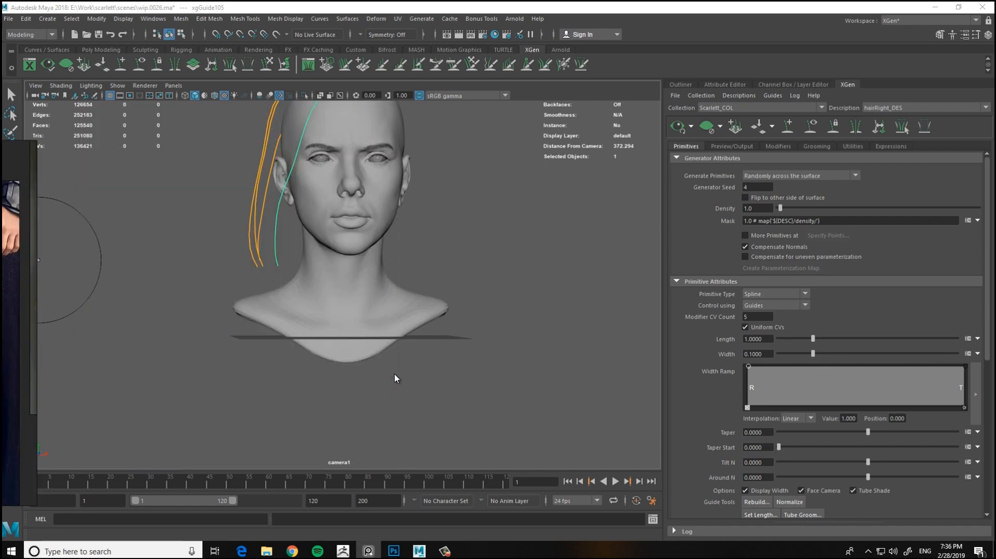
Curl the tip of the front guide inward toward the neck
alt+drag(197, 200, 196, 228)
alt+middle_drag(196, 229, 151, 249)
alt+right_drag(161, 333, 218, 344)
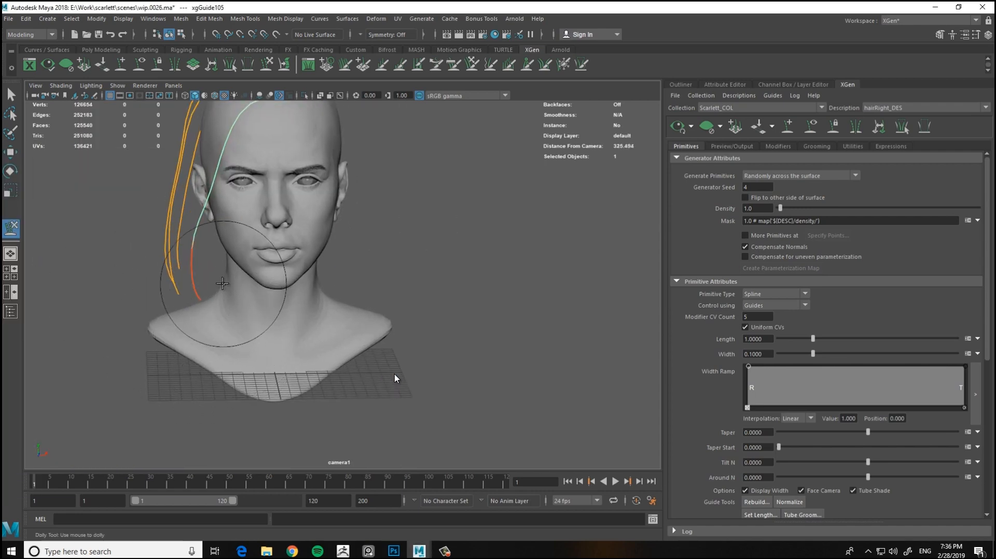
drag(222, 283, 240, 328)
scroll(233, 337, up, 3)
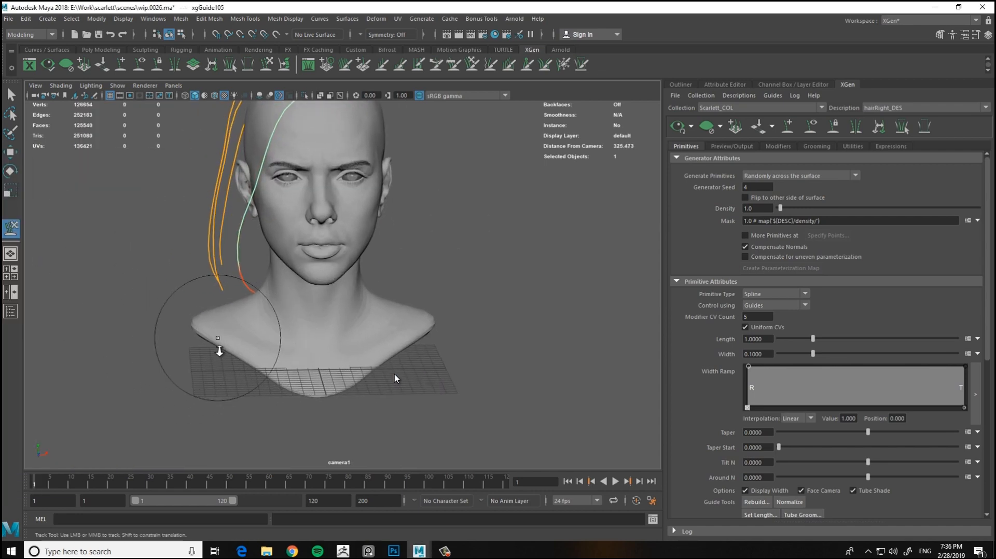
Curl the tips of the second and third guides inward to follow the front guide's end
key(w)
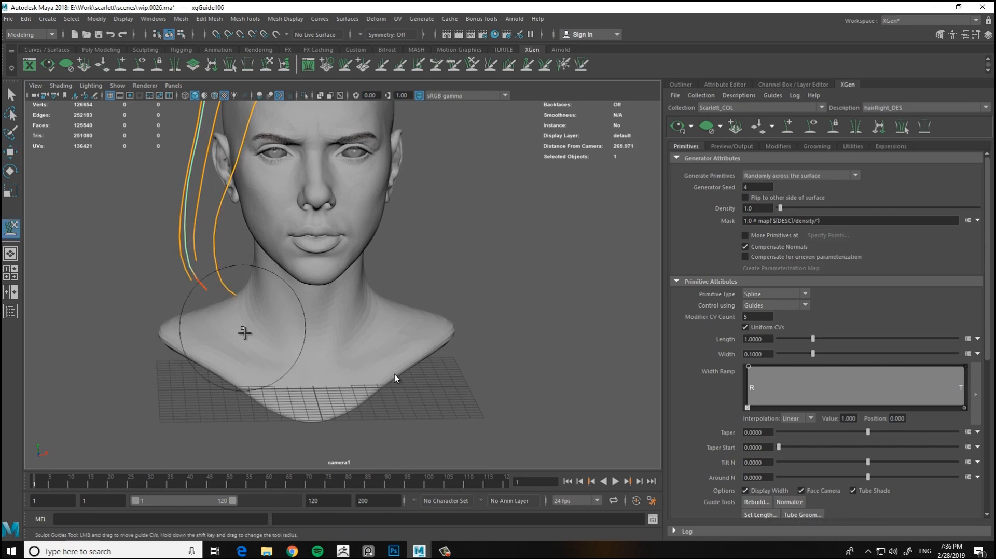
mouse_move(276, 335)
alt+mouse_down()
mouse_move(287, 378)
mouse_move(276, 365)
alt+mouse_up()
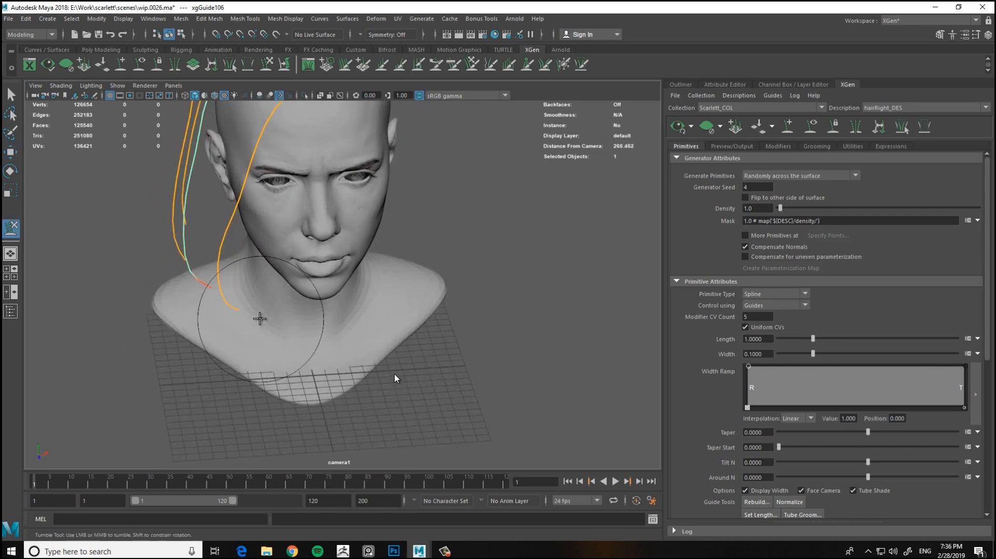
mouse_move(260, 318)
alt+mouse_down()
mouse_move(298, 300)
mouse_move(253, 327)
mouse_move(414, 357)
mouse_move(266, 333)
mouse_move(407, 290)
alt+mouse_up()
key(w)
key(y)
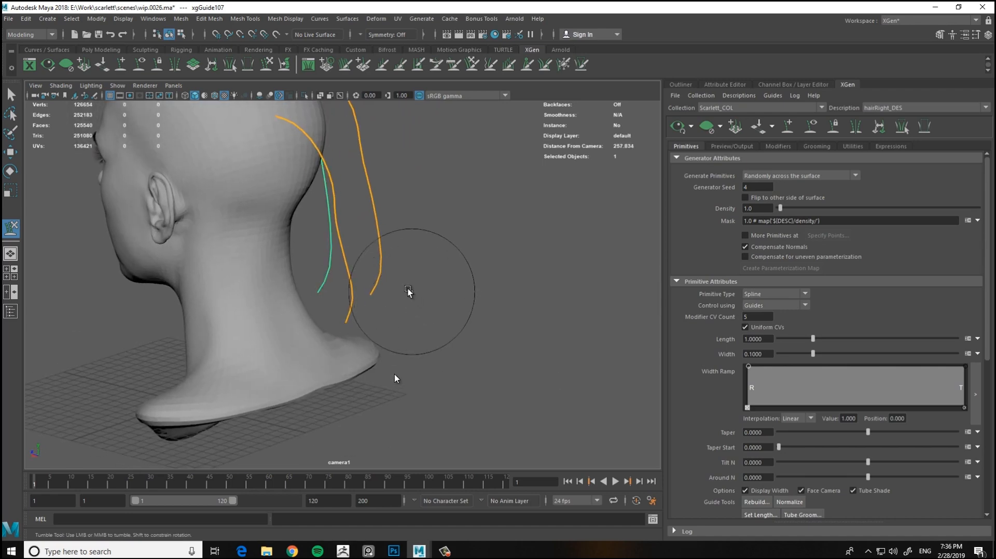
alt+drag(359, 339, 196, 329)
Sculpt the upper part of the front guide outward so it arcs around the forehead and temple
mouse_move(196, 329)
alt+right_down()
mouse_move(195, 289)
mouse_move(285, 258)
alt+right_up()
key(w)
mouse_move(285, 258)
alt+mouse_down()
mouse_move(317, 291)
mouse_move(323, 272)
alt+mouse_up()
click(313, 315)
key(y)
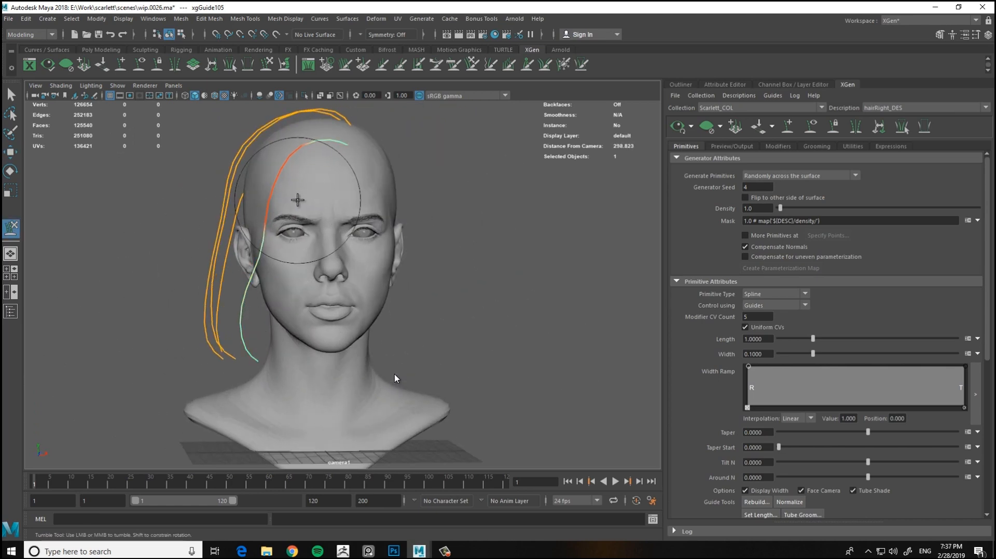
alt+drag(297, 200, 276, 187)
alt+middle_drag(276, 345, 253, 397)
alt+right_drag(249, 220, 280, 210)
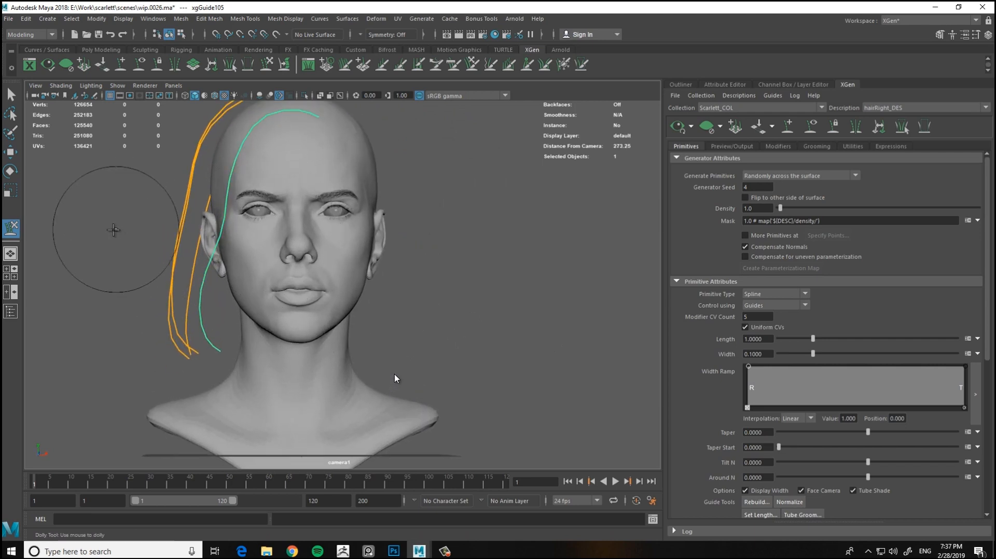
Select the second and third guides together and reshape their middle sections beside the head
alt+right_drag(147, 176, 203, 218)
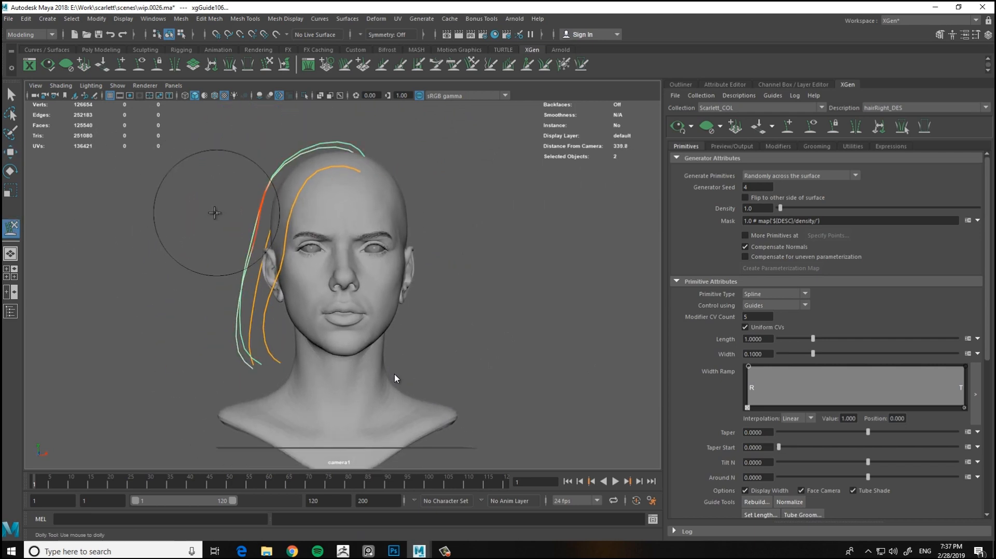
drag(214, 213, 204, 281)
alt+right_drag(167, 362, 155, 311)
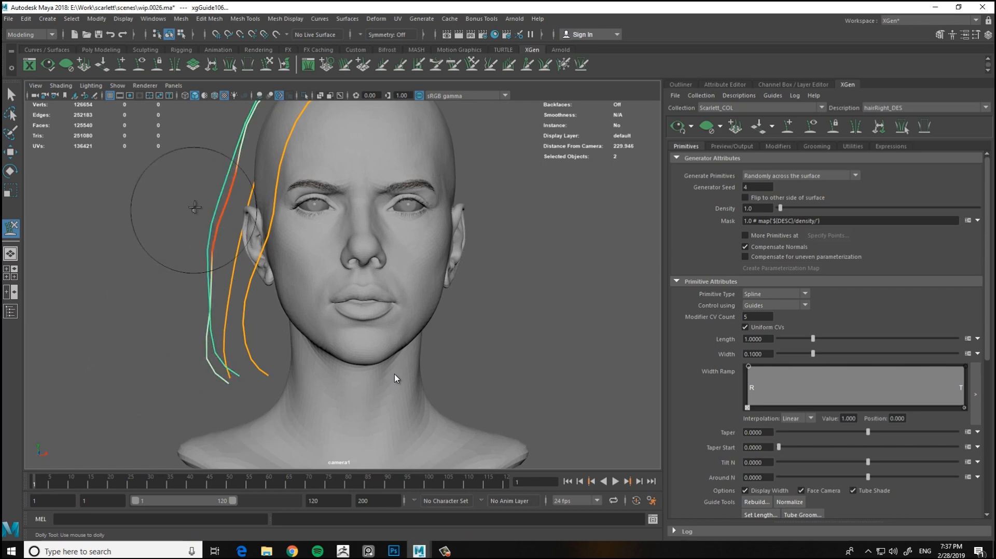
alt+drag(243, 186, 190, 243)
Sculpt the upper rear guide outward for more volume at the back of the head
mouse_move(250, 167)
alt+mouse_down()
mouse_move(244, 307)
mouse_move(391, 279)
mouse_move(373, 243)
alt+mouse_up()
key(w)
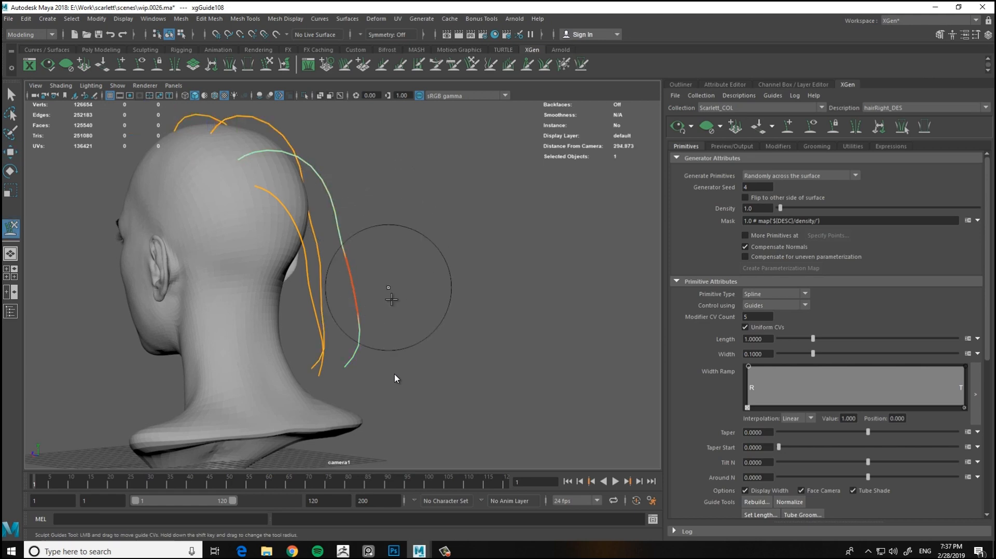
mouse_move(438, 303)
alt+mouse_down()
mouse_move(233, 267)
mouse_move(156, 295)
mouse_move(215, 248)
mouse_move(151, 222)
alt+mouse_up()
Add a sixth guide at the front of the scalp beside the front guide and begin sculpting its side section
key(w)
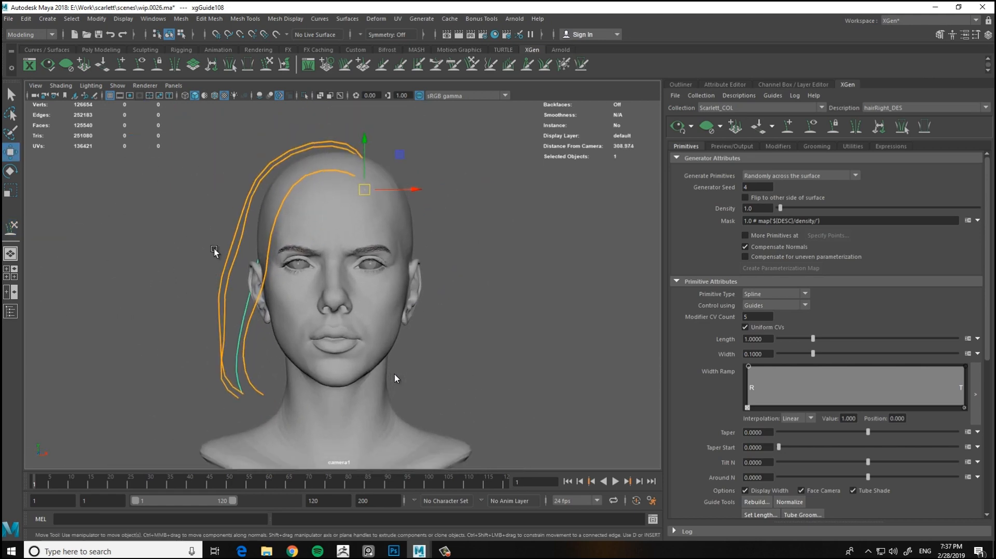
alt+drag(213, 248, 207, 223)
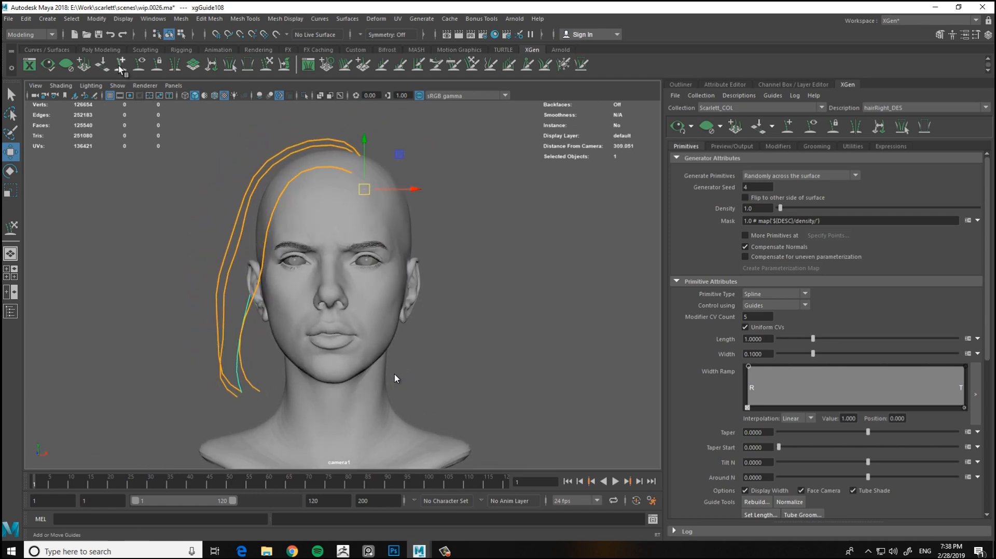
scroll(310, 198, up, 5)
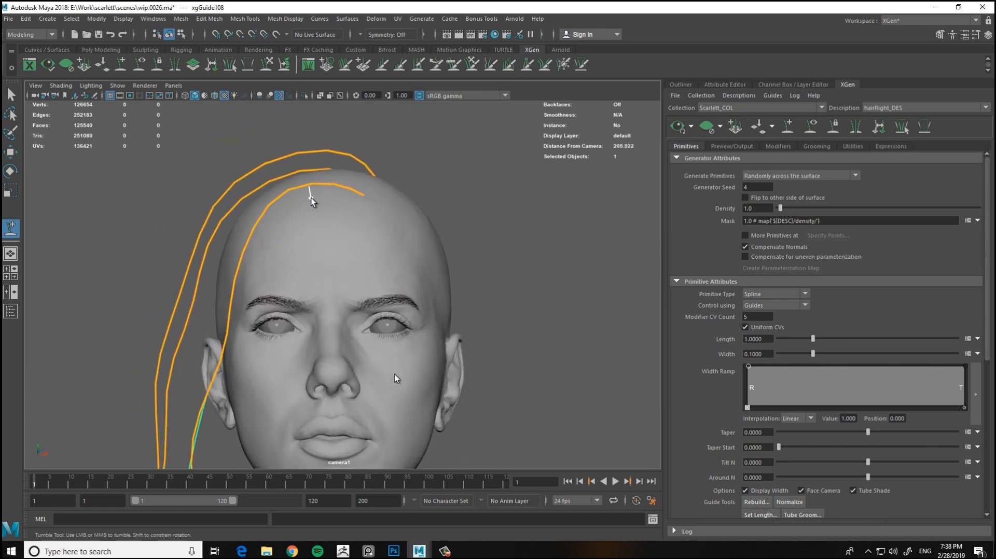
scroll(321, 214, down, 5)
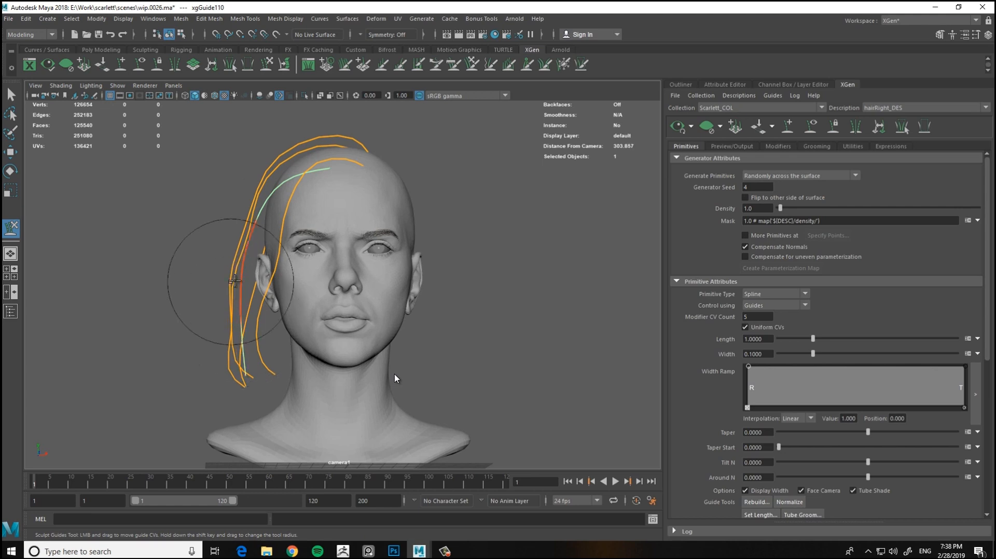
Sculpt the new front guide to follow the neighbouring front guide down the side of the face
alt+drag(275, 261, 214, 219)
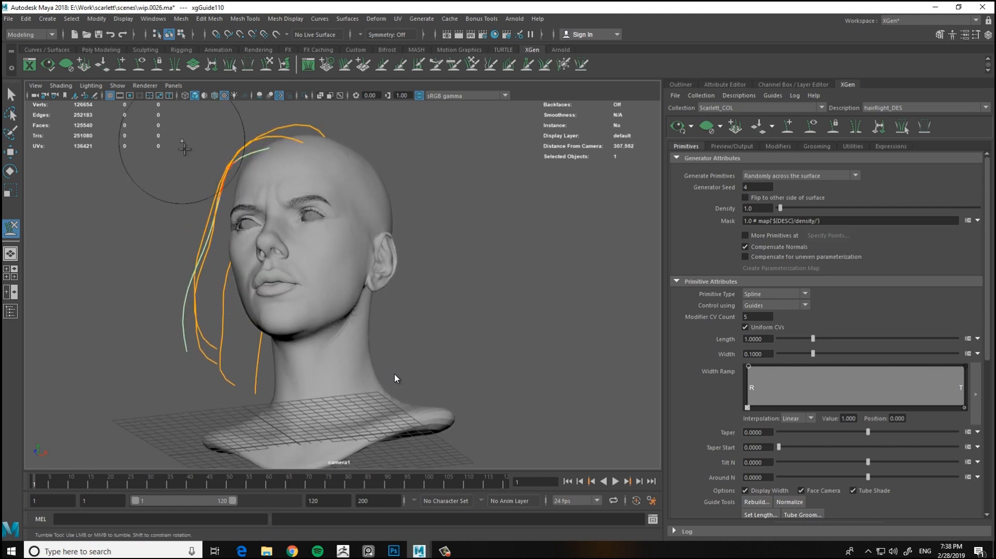
scroll(208, 158, up, 2)
scroll(223, 309, down, 8)
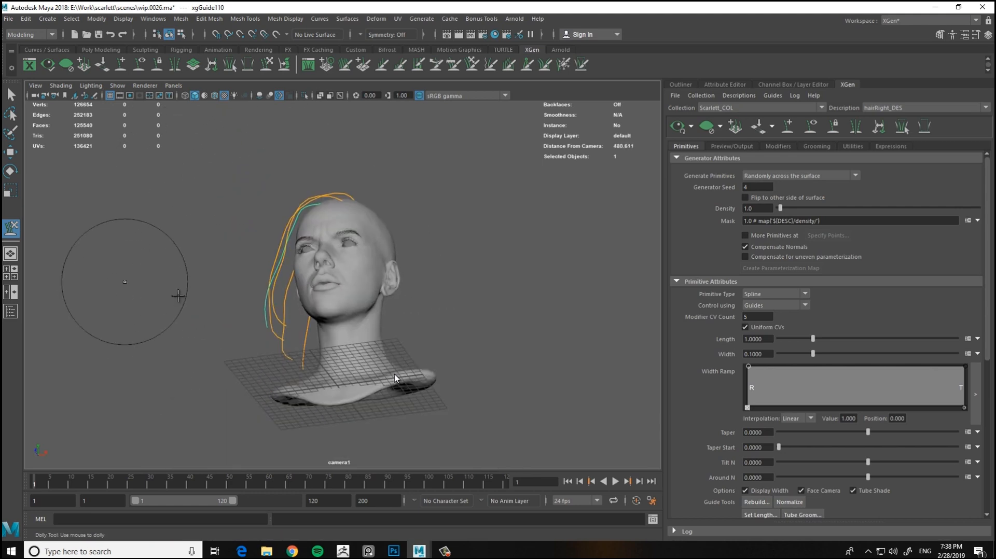
alt+drag(264, 308, 432, 295)
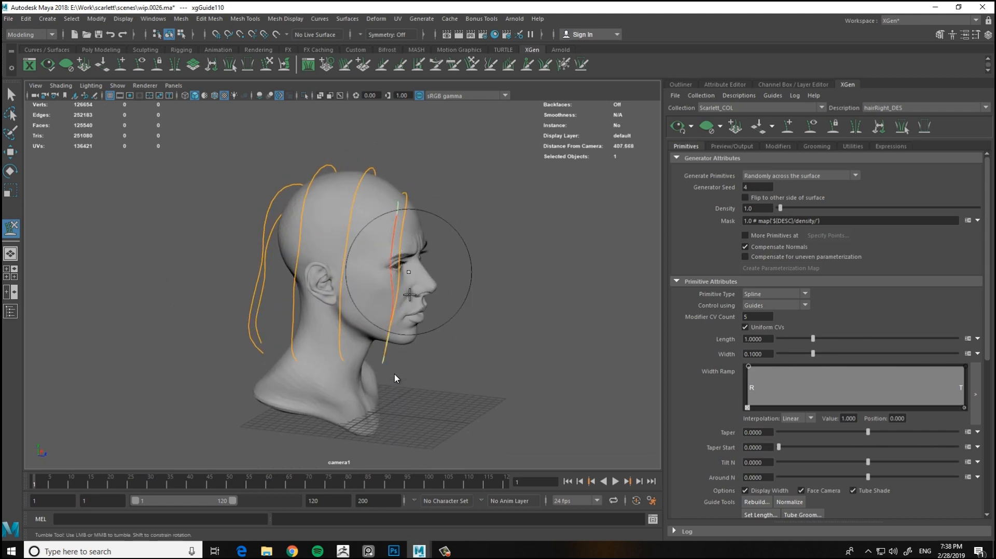
scroll(395, 378, up, 2)
Sculpt the new front guide's lower end and middle section to follow the neighbouring front guide around the face
alt+drag(369, 254, 190, 385)
alt+drag(212, 317, 350, 217)
alt+drag(400, 306, 265, 426)
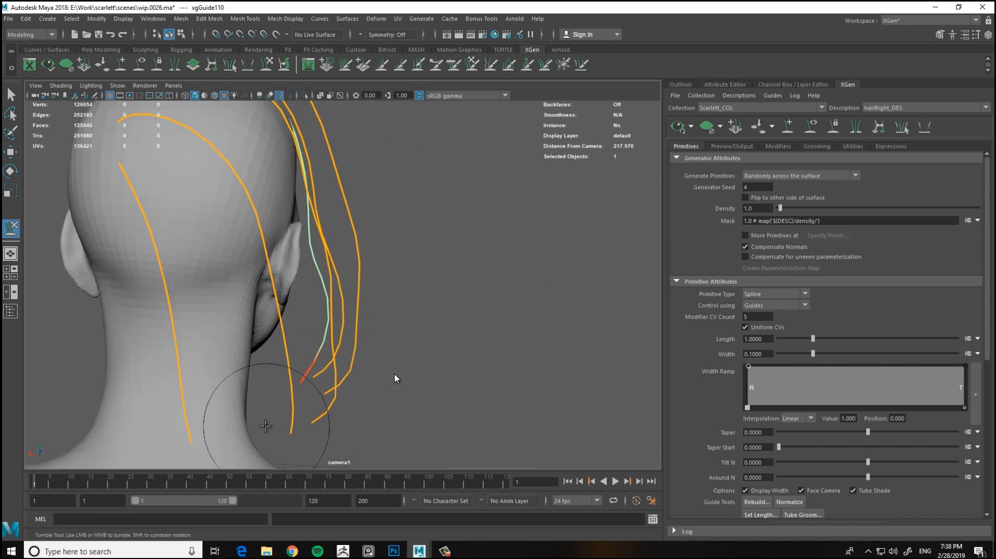
alt+drag(194, 253, 84, 232)
alt+middle_drag(85, 231, 157, 228)
alt+drag(157, 229, 302, 317)
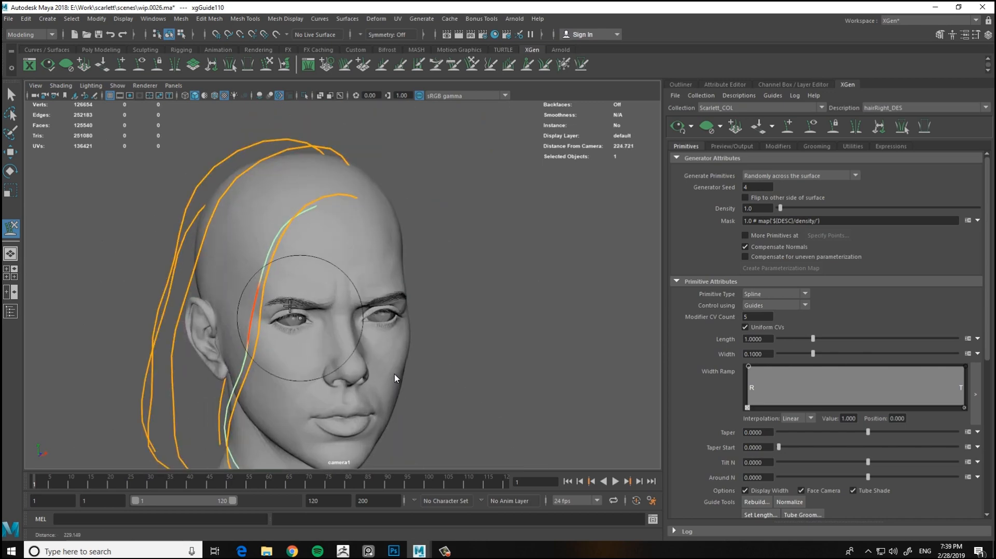
Add a seventh guide just below the crown guide ahead of the ear and sculpt it alongside that guide
alt+drag(332, 179, 253, 171)
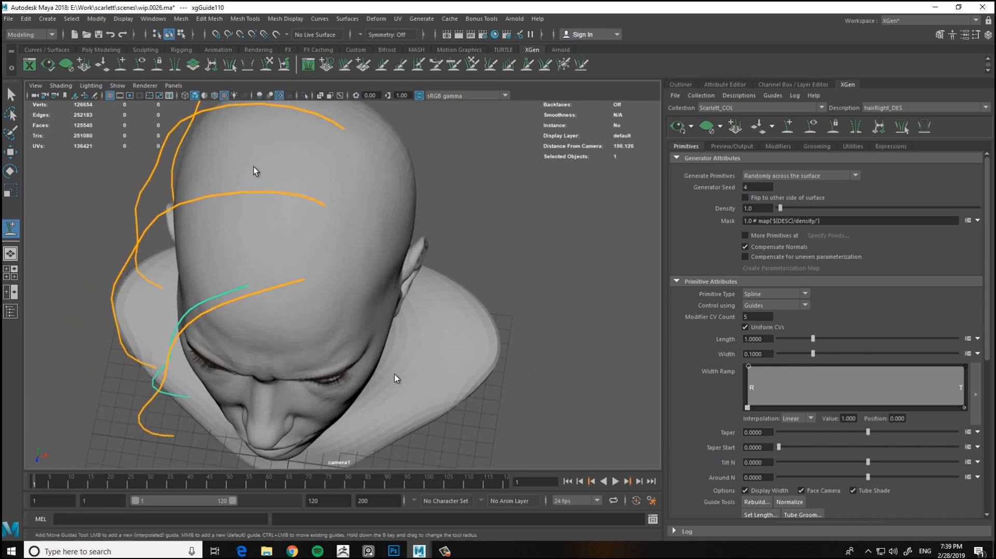
alt+drag(301, 232, 417, 177)
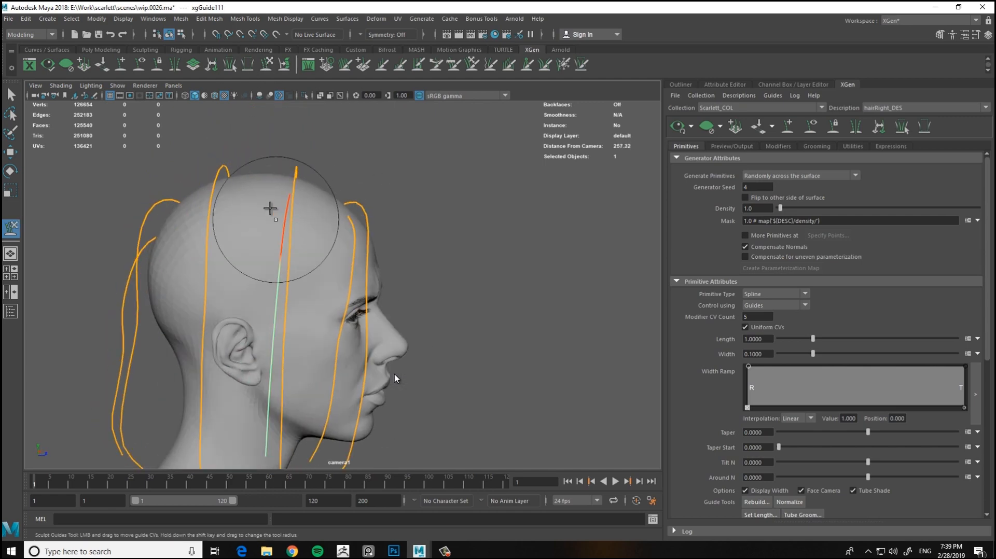
alt+drag(270, 209, 393, 141)
alt+drag(395, 378, 395, 378)
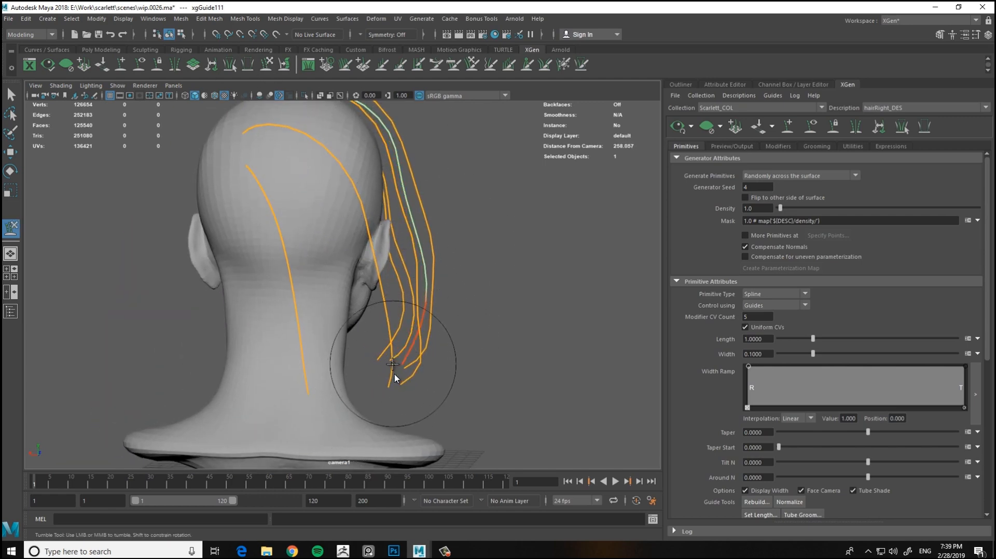
alt+drag(359, 403, 342, 154)
Add an eighth guide below the crown guide behind the ear and sculpt its middle section along the head's side
alt+drag(378, 181, 263, 184)
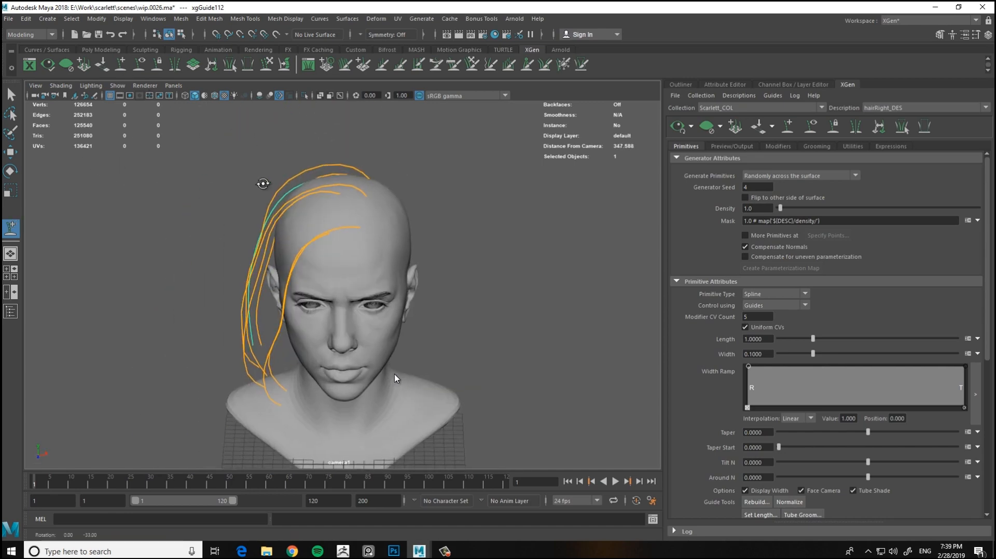
alt+drag(242, 255, 543, 344)
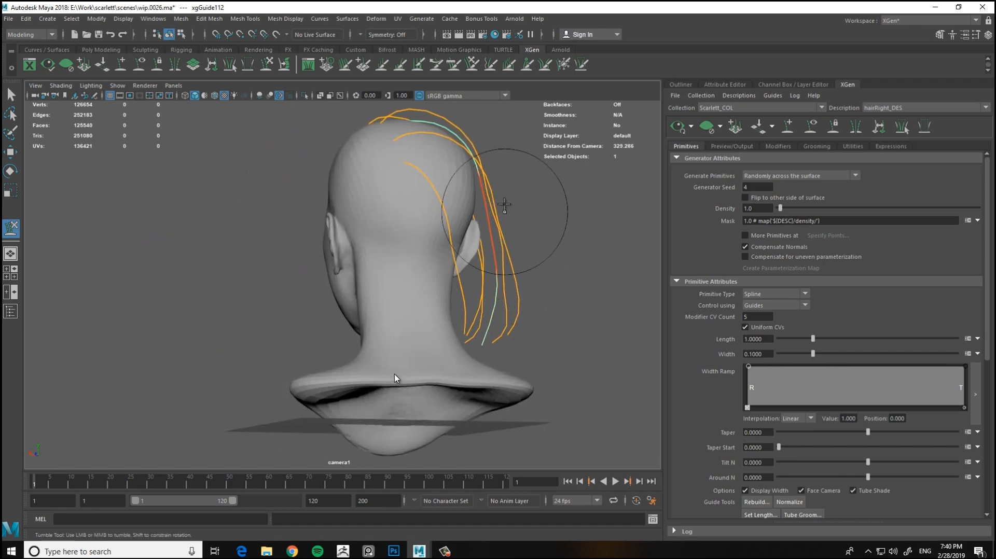
alt+drag(137, 156, 262, 237)
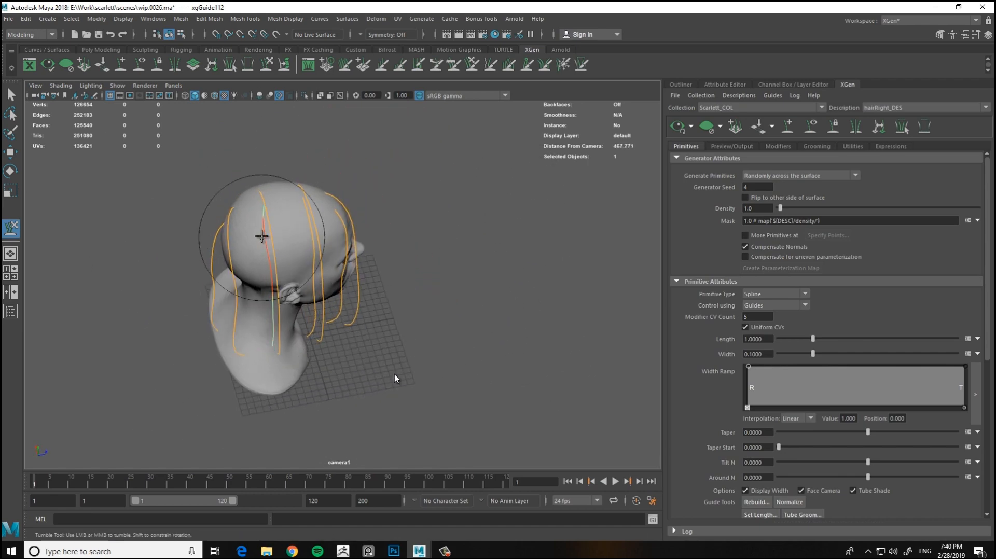
alt+drag(280, 308, 290, 252)
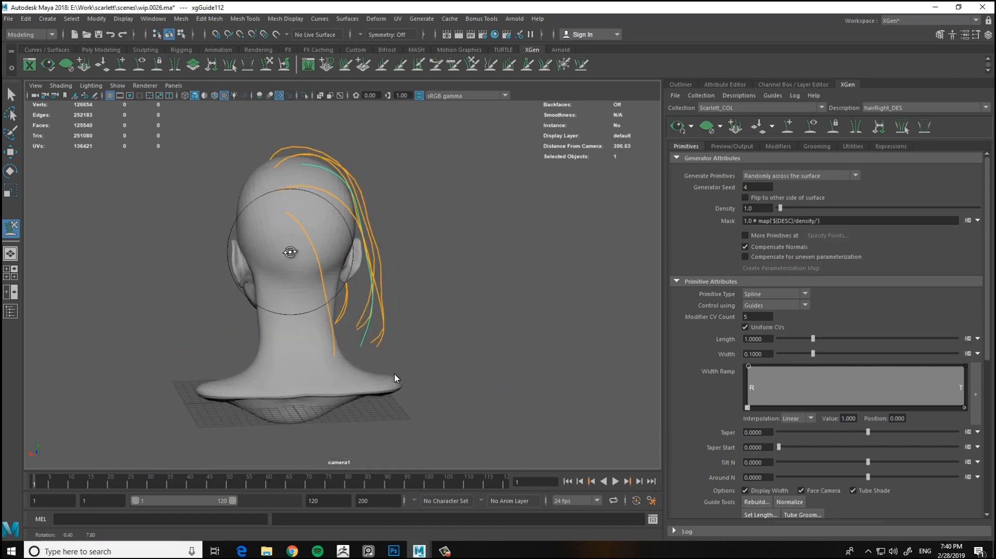
Add a ninth guide on the back of the head beside the upper rear guide and sculpt it to match
mouse_move(262, 164)
alt+mouse_down()
mouse_move(273, 225)
mouse_move(249, 207)
alt+mouse_up()
click(121, 66)
alt+drag(166, 156, 195, 222)
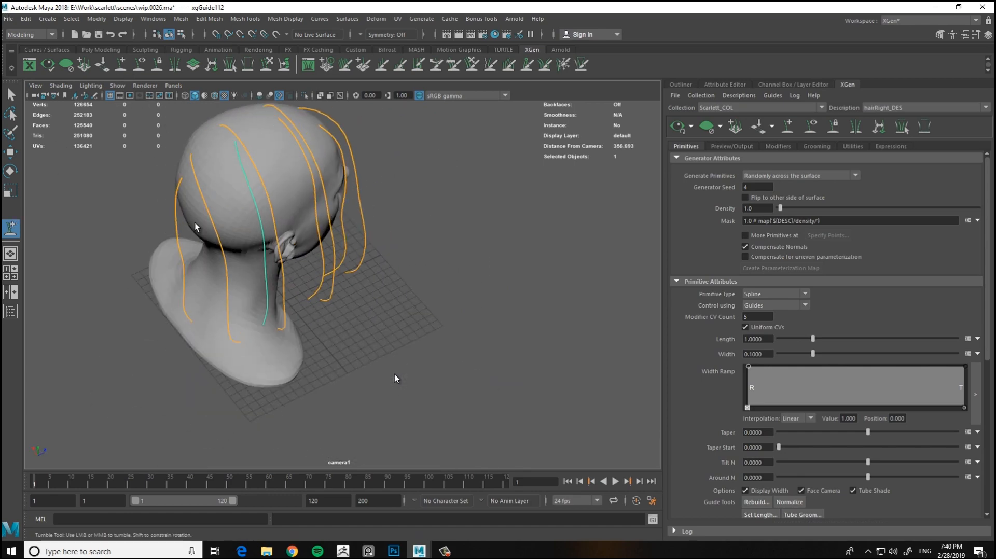
alt+right_drag(195, 223, 259, 218)
alt+middle_drag(259, 218, 277, 226)
mouse_move(277, 226)
alt+mouse_down()
mouse_move(252, 258)
mouse_move(238, 178)
mouse_move(312, 138)
alt+mouse_up()
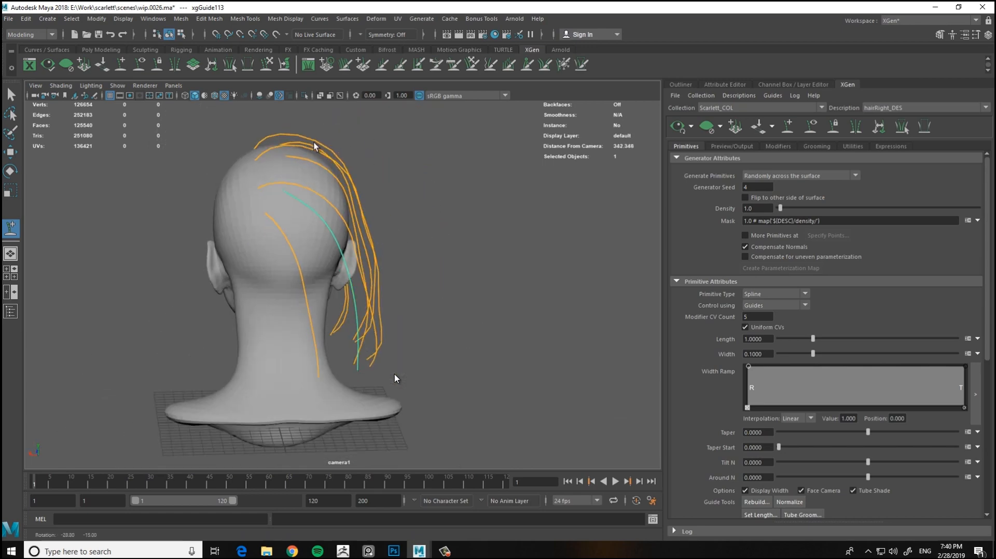
alt+drag(358, 201, 395, 378)
mouse_move(332, 219)
alt+mouse_down()
mouse_move(68, 251)
mouse_move(260, 246)
mouse_move(191, 233)
alt+mouse_up()
Add a tenth guide on the lower back of the head beside the lowest rear guide
click(120, 64)
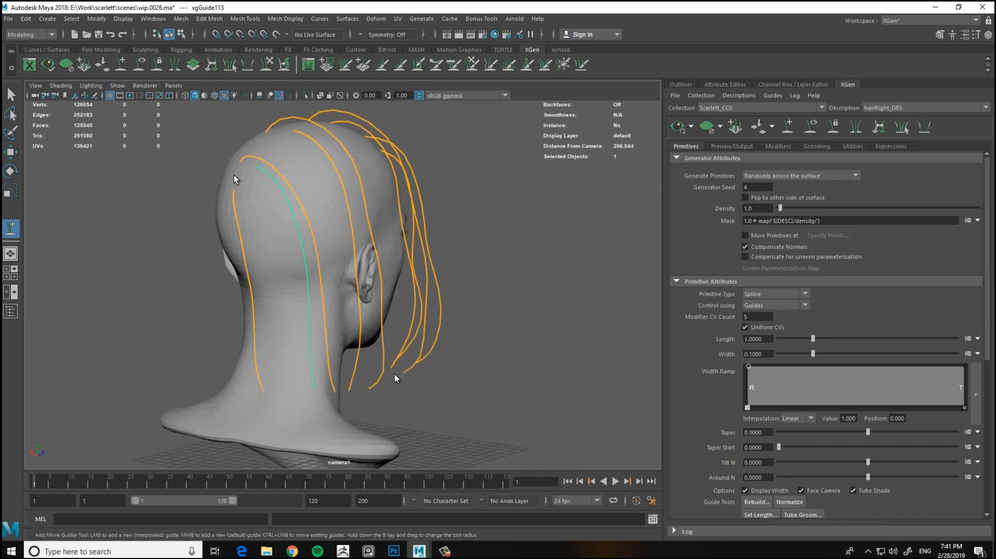
alt+right_drag(235, 176, 275, 200)
alt+drag(275, 200, 206, 192)
click(206, 192)
alt+right_drag(222, 250, 181, 228)
alt+drag(182, 228, 267, 165)
Sculpt the tenth guide's middle and lower end to follow the rear guides down to the nape
click(266, 64)
alt+drag(377, 238, 438, 204)
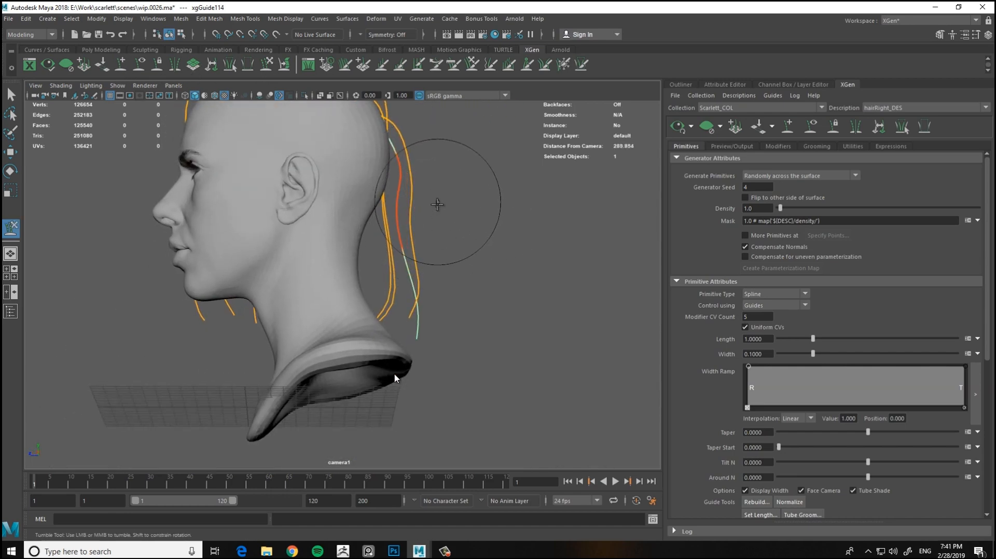
mouse_move(410, 307)
alt+mouse_down()
mouse_move(173, 345)
mouse_move(313, 350)
alt+mouse_up()
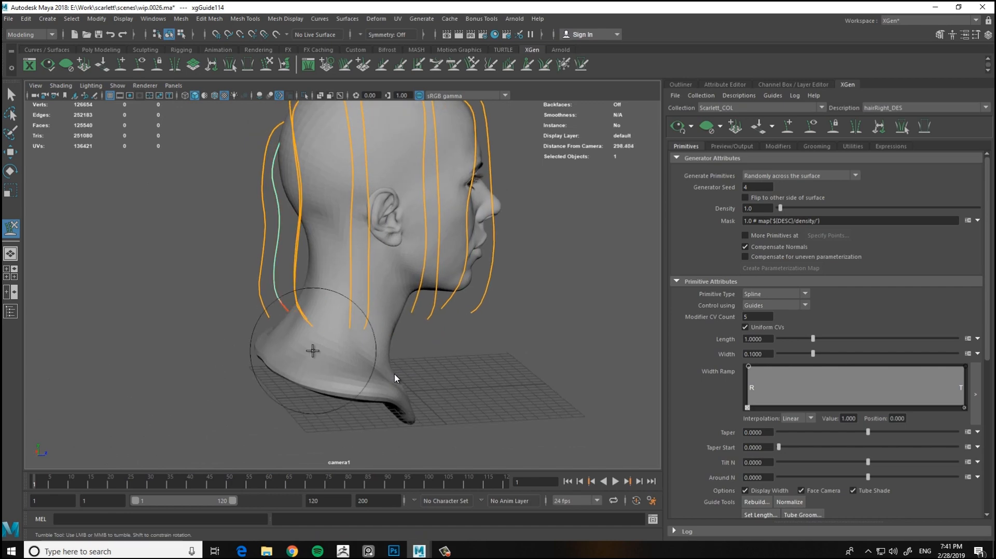
alt+drag(201, 217, 261, 243)
alt+right_drag(261, 244, 389, 220)
alt+drag(397, 207, 421, 233)
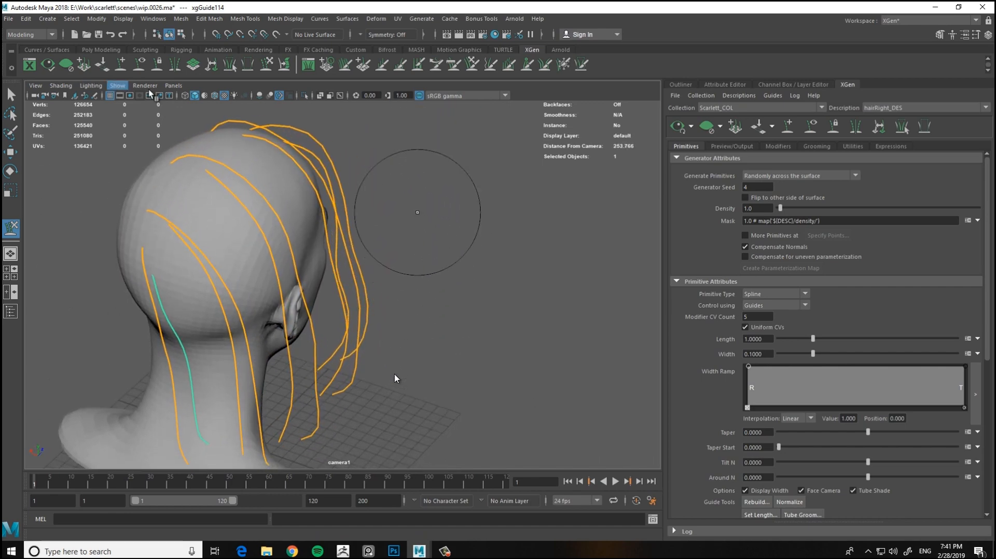
Add an eleventh guide on the side of the scalp above the ear and sculpt its length inward toward the neighbouring guides
alt+drag(384, 181, 439, 182)
click(292, 153)
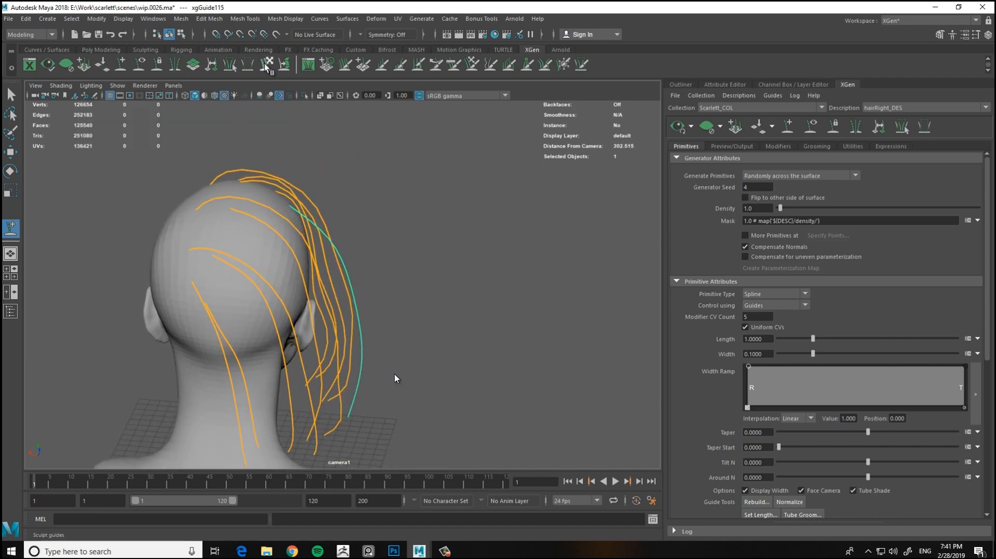
click(265, 64)
alt+drag(367, 254, 340, 209)
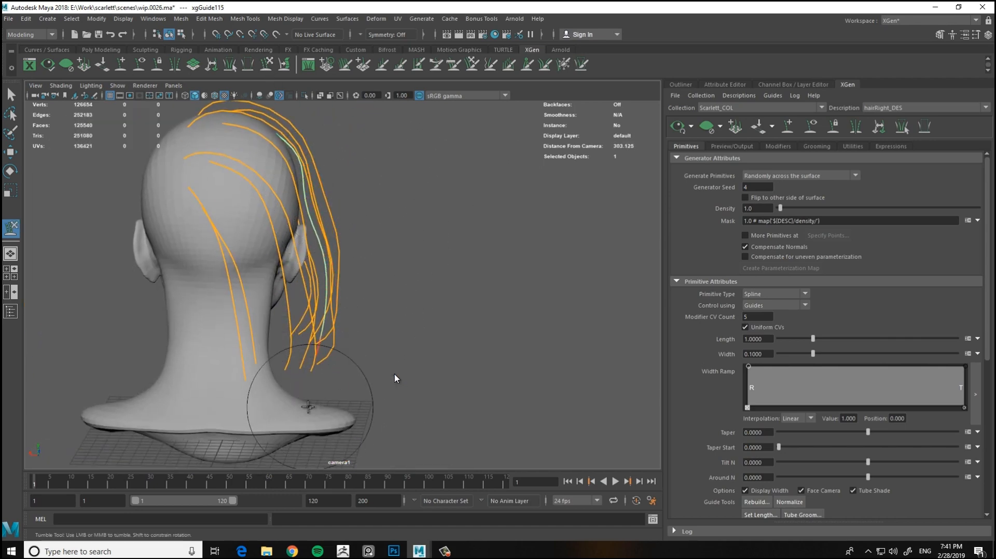
alt+drag(304, 324, 239, 318)
alt+drag(345, 357, 310, 362)
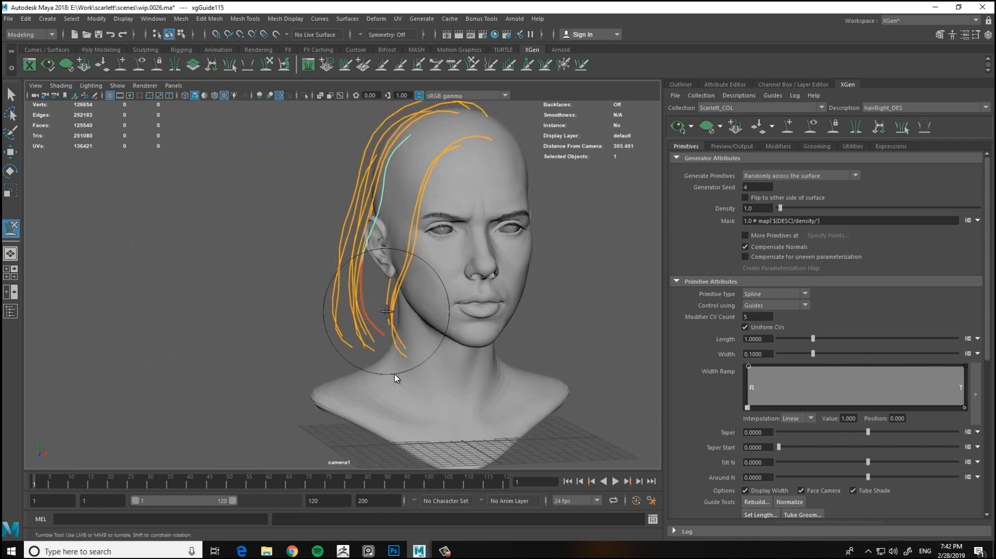
Refine the eleventh guide's lower end and middle section to match the side silhouette
alt+drag(386, 311, 294, 342)
alt+middle_drag(243, 178, 127, 188)
alt+right_drag(291, 171, 263, 164)
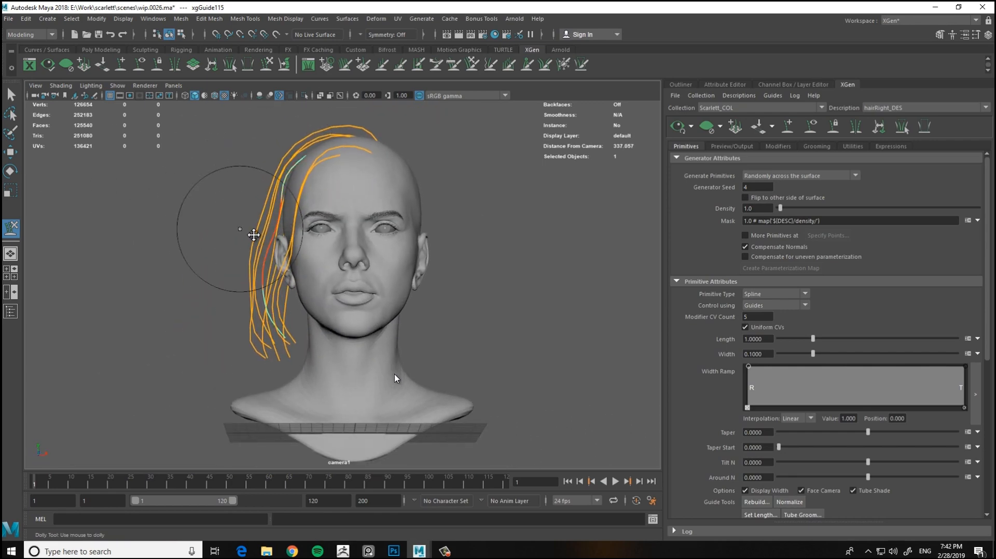
Examine how the guides sit around the head from several angles
alt+middle_drag(254, 233, 304, 308)
alt+right_drag(171, 228, 236, 222)
mouse_move(219, 282)
alt+middle_down()
mouse_move(203, 138)
mouse_move(231, 205)
alt+middle_up()
alt+right_drag(290, 291, 223, 298)
mouse_move(235, 235)
alt+mouse_down()
mouse_move(476, 269)
mouse_move(427, 362)
alt+mouse_up()
alt+right_drag(426, 363, 269, 184)
alt+drag(268, 185, 290, 205)
alt+right_drag(290, 205, 389, 205)
alt+middle_drag(367, 203, 338, 189)
Add a twelfth guide at the temple between the front guides and the side guides
key(g)
alt+drag(337, 188, 258, 180)
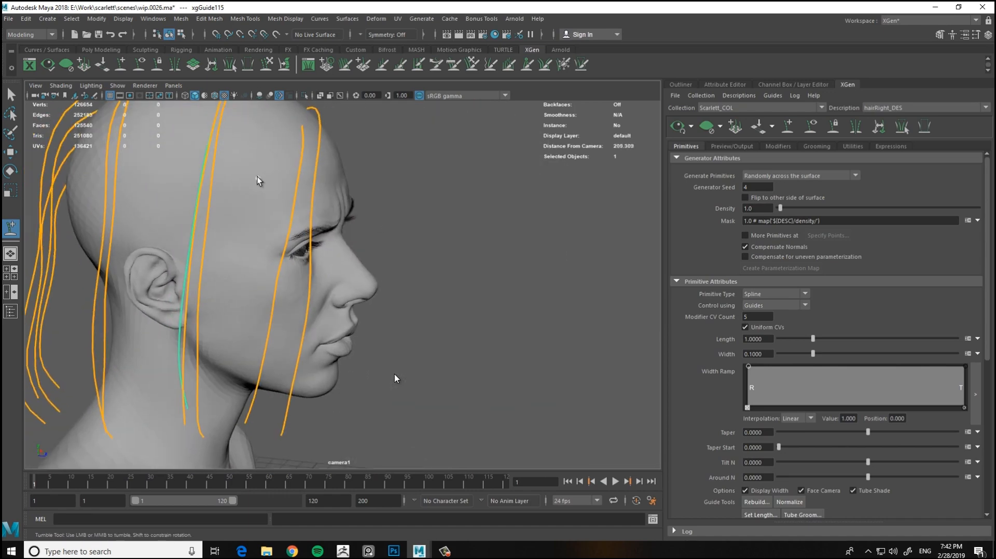
alt+right_drag(373, 215, 342, 138)
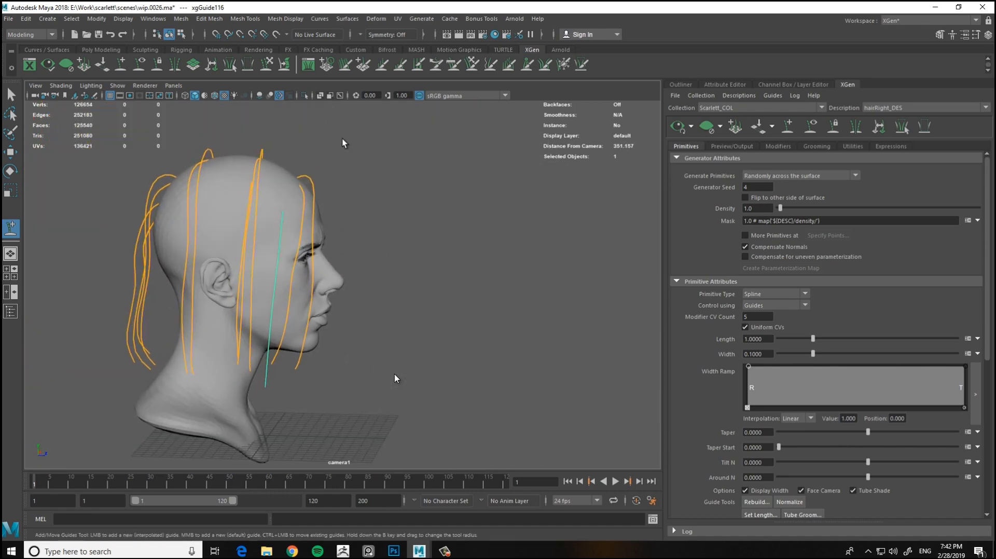
Sculpt the temple guide's middle and lower end to curve down the side of the face with its neighbours
click(263, 67)
mouse_move(371, 221)
alt+mouse_down()
mouse_move(316, 238)
mouse_move(310, 254)
alt+mouse_up()
alt+middle_drag(320, 256, 294, 208)
mouse_move(275, 310)
alt+mouse_down()
mouse_move(380, 339)
mouse_move(350, 346)
alt+mouse_up()
alt+drag(295, 363, 261, 337)
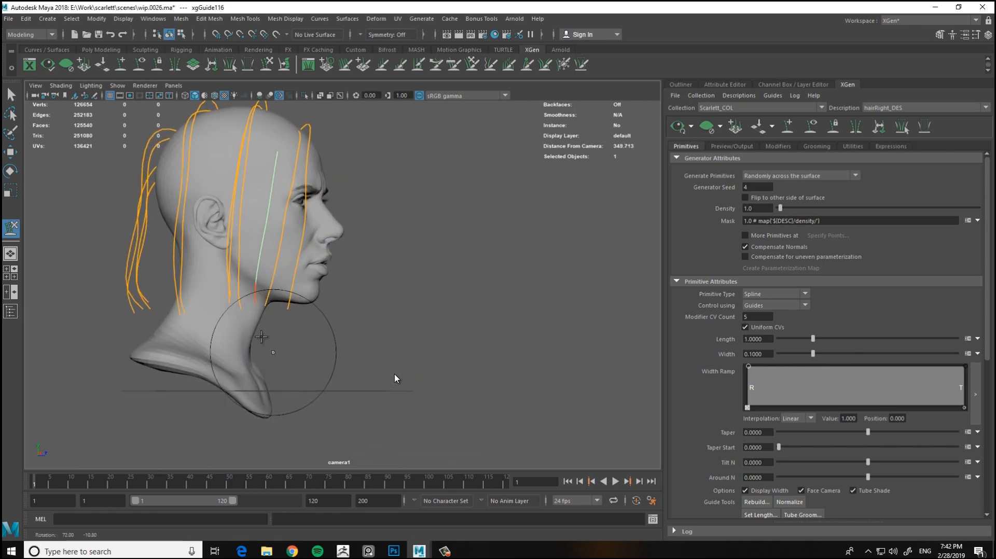
alt+drag(276, 197, 374, 346)
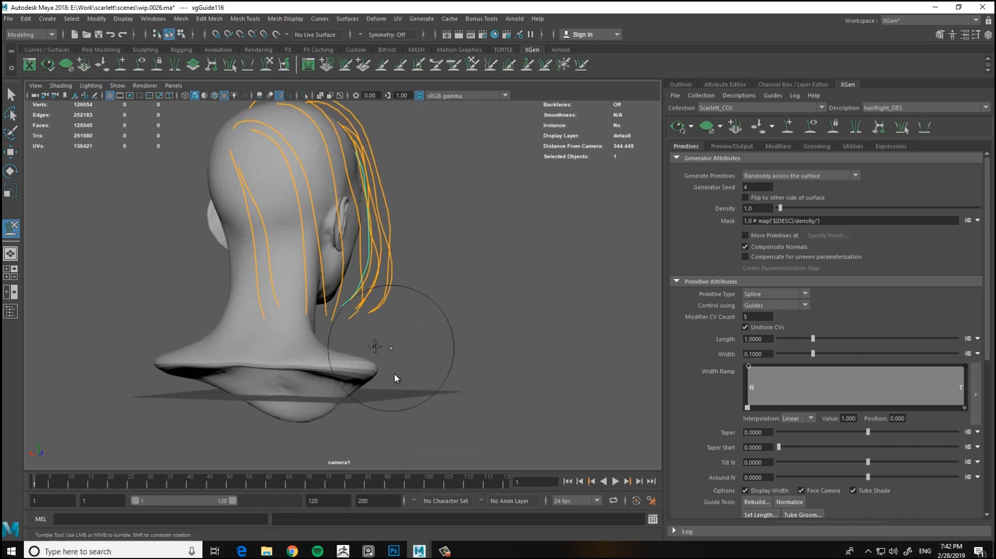
mouse_move(309, 317)
alt+mouse_down()
mouse_move(189, 332)
mouse_move(145, 311)
mouse_move(178, 307)
mouse_move(140, 311)
mouse_move(278, 288)
mouse_move(360, 258)
alt+mouse_up()
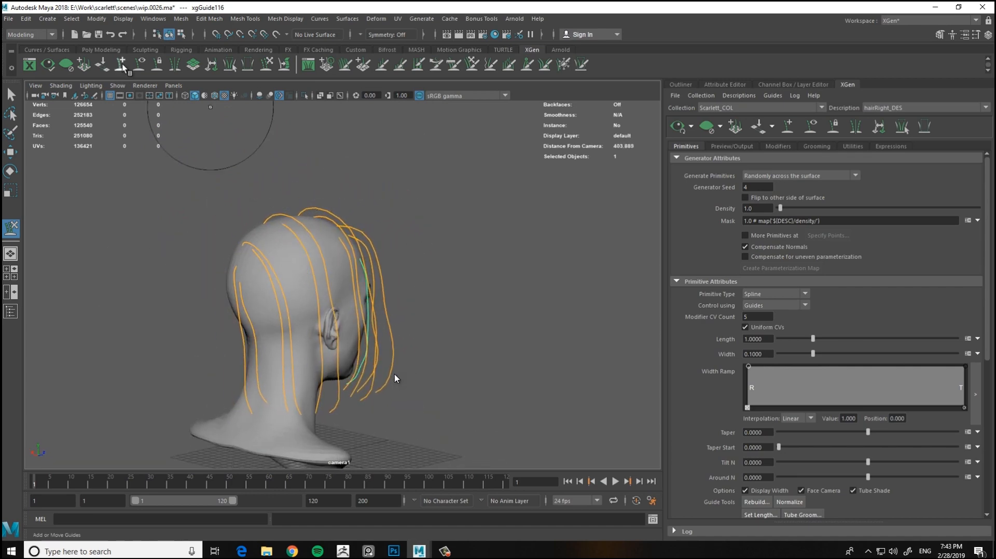
Select the lower of the two guides behind the ear and reshape its upper section over the head
click(121, 65)
alt+right_drag(306, 249, 385, 254)
mouse_move(384, 254)
alt+mouse_down()
mouse_move(410, 259)
mouse_move(442, 244)
mouse_move(313, 263)
alt+mouse_up()
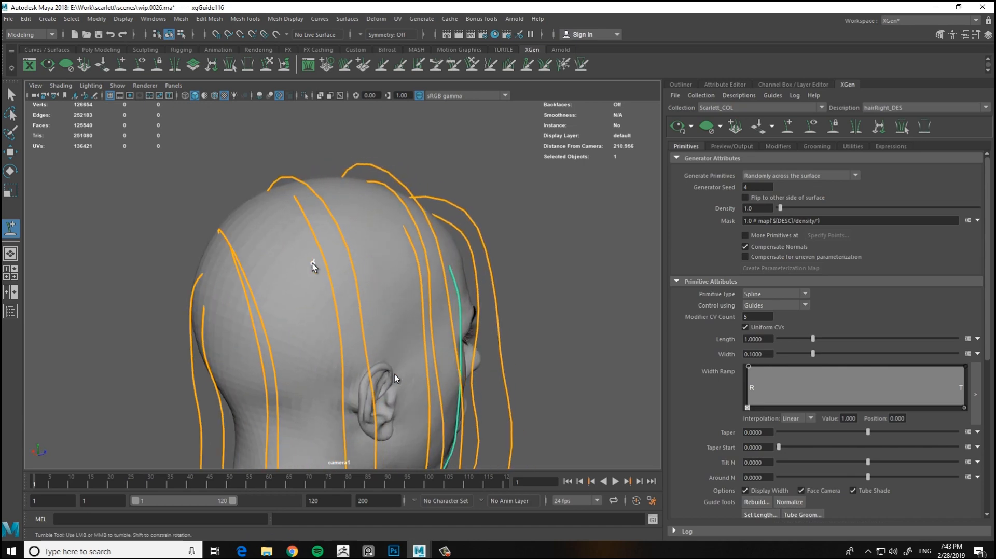
click(266, 65)
mouse_move(317, 207)
alt+mouse_down()
mouse_move(365, 200)
mouse_move(433, 160)
alt+mouse_up()
alt+middle_drag(392, 123, 356, 148)
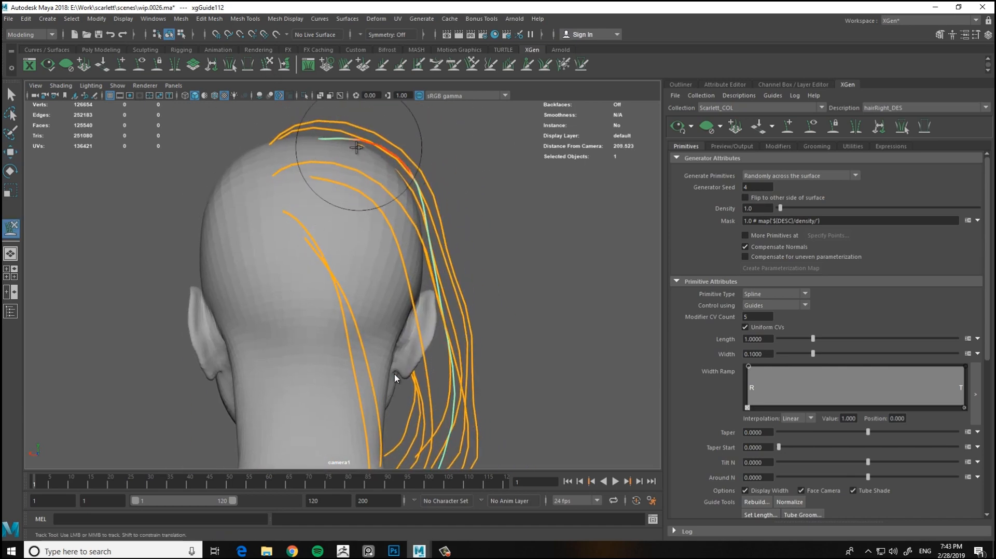
alt+drag(386, 225, 278, 127)
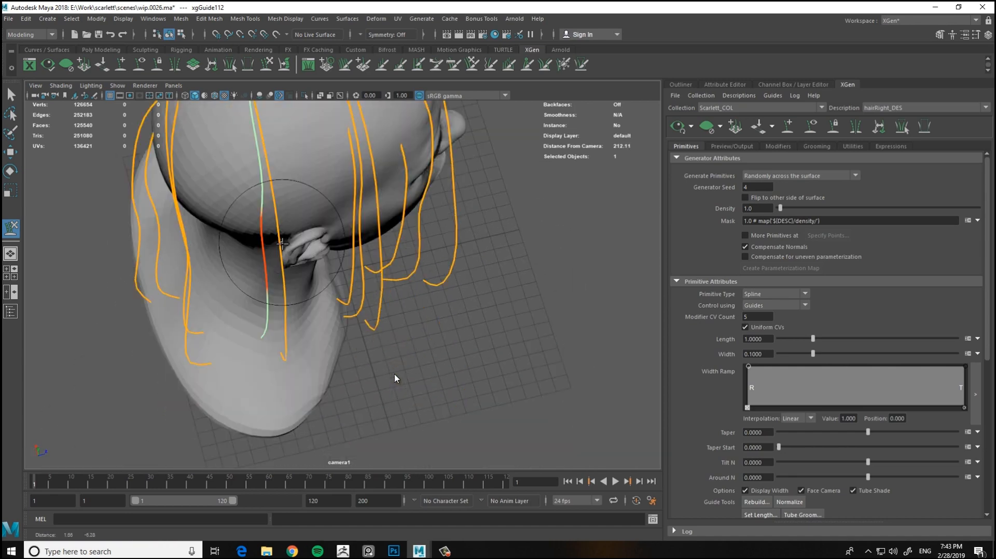
Sculpt the lower end of the same guide behind the ear to line up with the adjacent crown guide
alt+right_drag(278, 126, 318, 316)
alt+drag(299, 305, 304, 326)
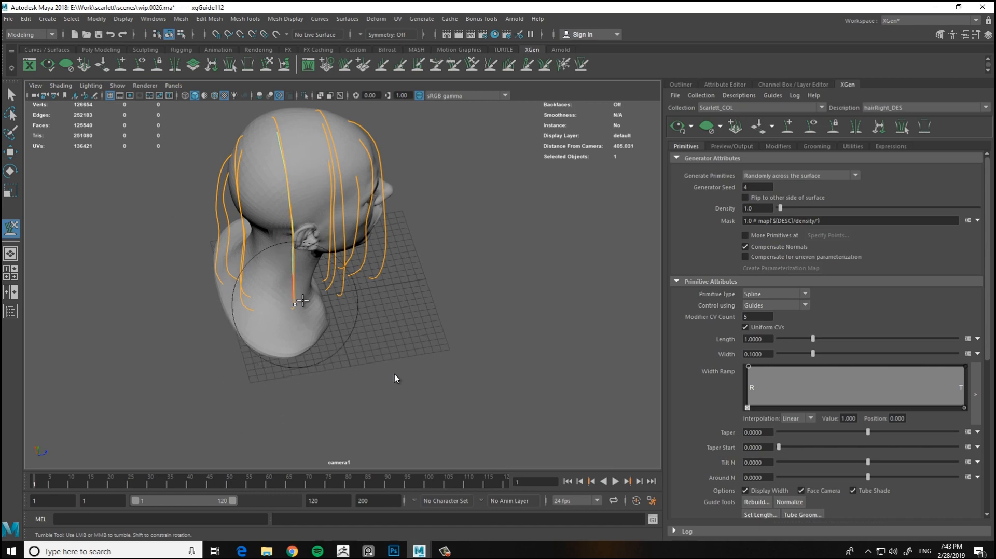
alt+drag(303, 301, 316, 203)
alt+right_drag(316, 203, 436, 292)
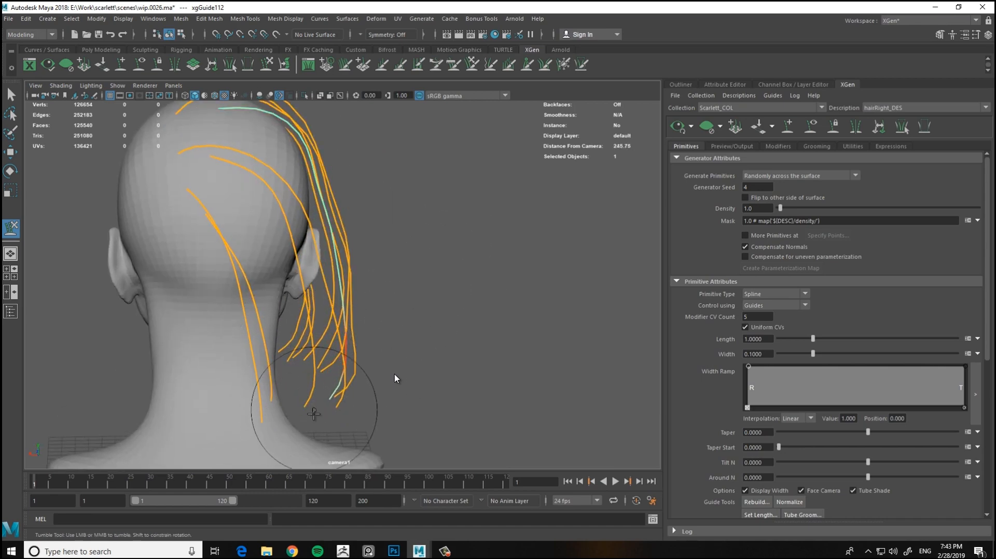
alt+drag(295, 417, 221, 129)
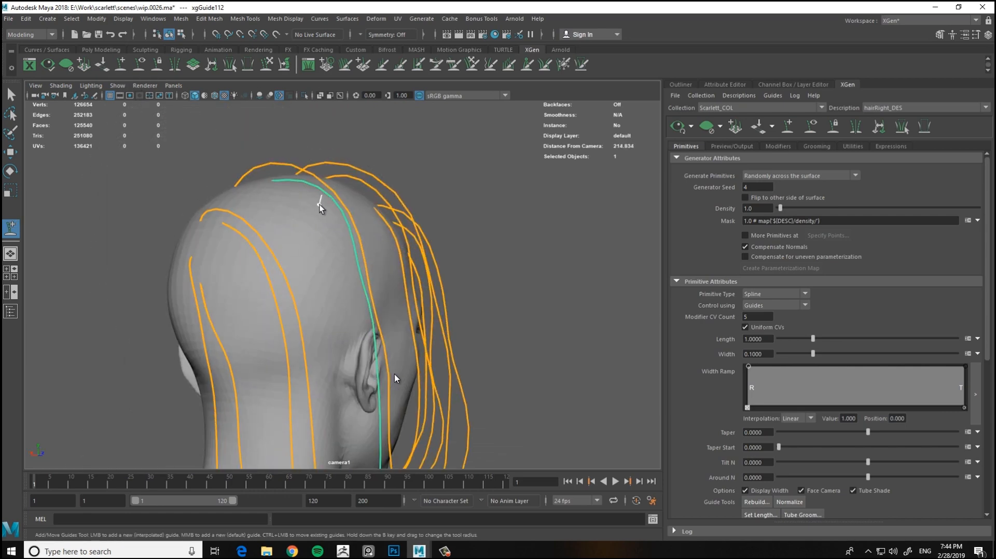
Add a thirteenth guide above the ear and sculpt its middle section alongside the neighbouring side guides
alt+right_drag(302, 241, 223, 228)
alt+drag(223, 228, 353, 229)
click(267, 66)
alt+drag(347, 291, 368, 254)
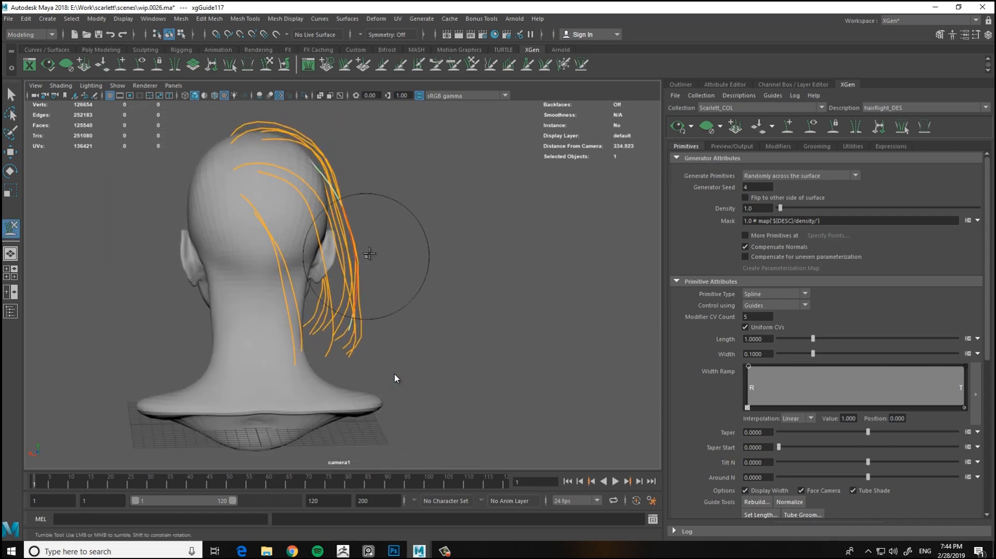
alt+drag(373, 336, 321, 326)
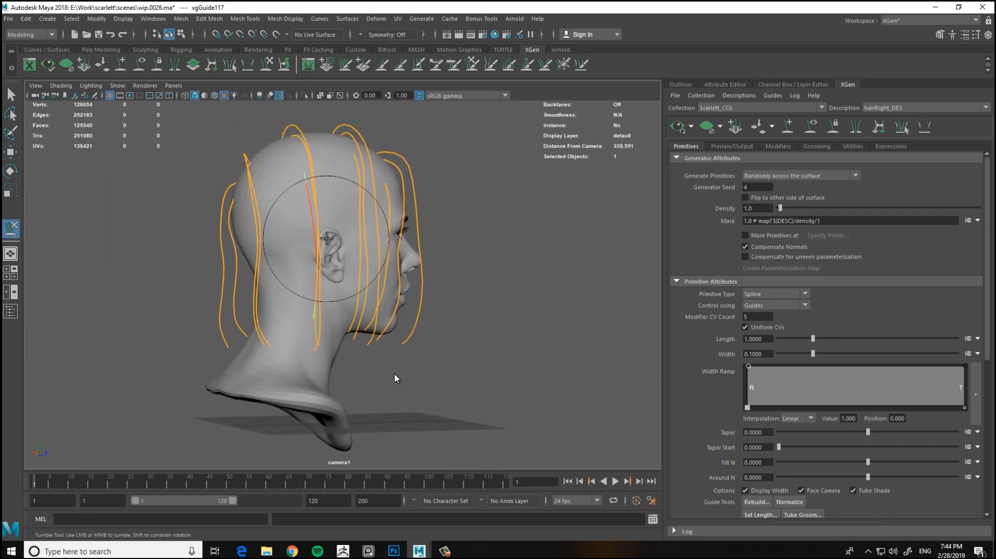
alt+drag(326, 238, 317, 142)
alt+drag(404, 228, 581, 228)
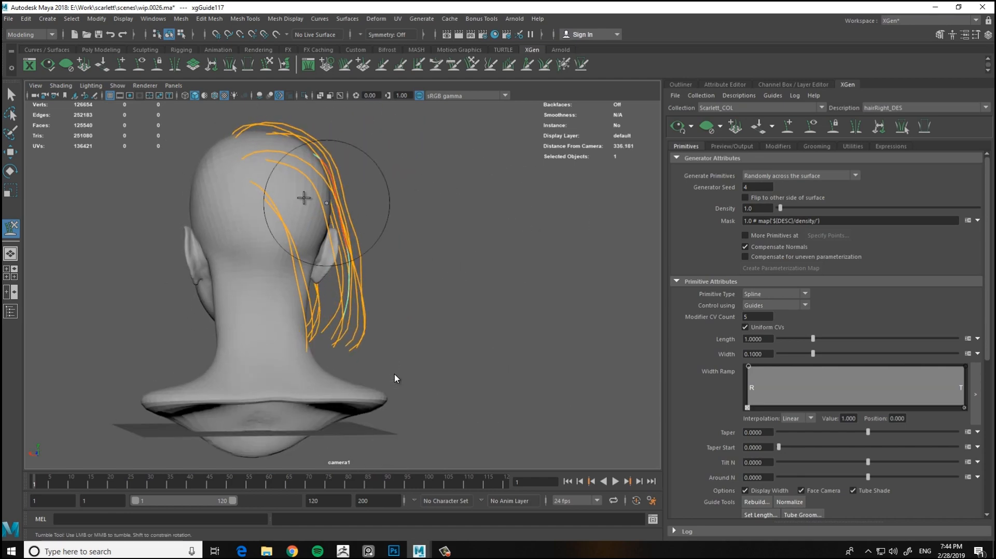
Refine the thirteenth guide's upper section and lower end so it follows the side guides
alt+middle_drag(305, 198, 332, 273)
alt+right_drag(295, 272, 347, 272)
alt+middle_drag(366, 244, 360, 218)
alt+right_drag(359, 218, 319, 228)
mouse_move(383, 238)
alt+mouse_down()
mouse_move(178, 247)
mouse_move(332, 403)
mouse_move(485, 418)
mouse_move(389, 349)
alt+mouse_up()
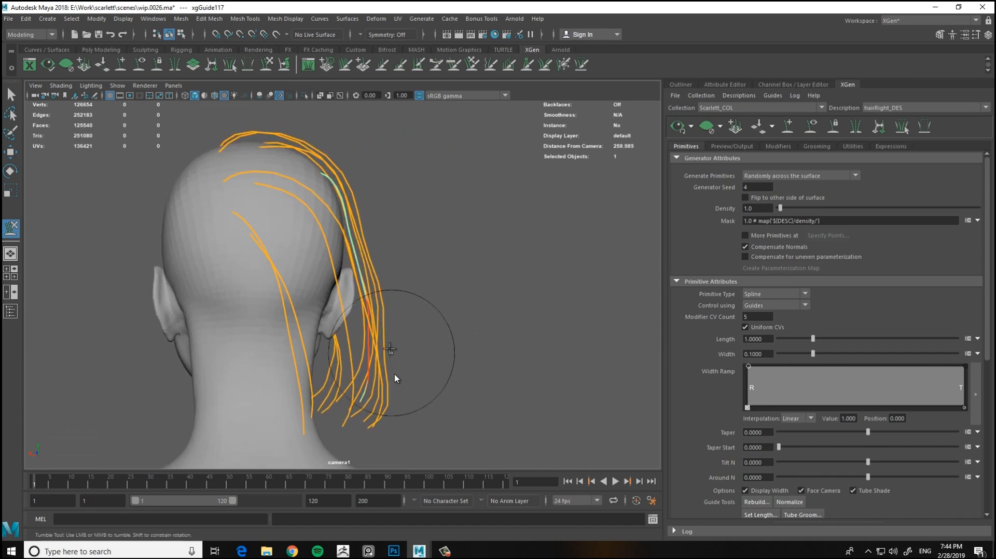
alt+drag(341, 442, 313, 253)
Add a fourteenth guide on the rear side of the scalp between the rear guides and the guides behind the ear
alt+right_drag(312, 248, 173, 207)
alt+drag(173, 208, 356, 240)
alt+right_drag(356, 240, 347, 208)
alt+drag(348, 207, 337, 190)
click(326, 140)
alt+right_drag(342, 217, 325, 229)
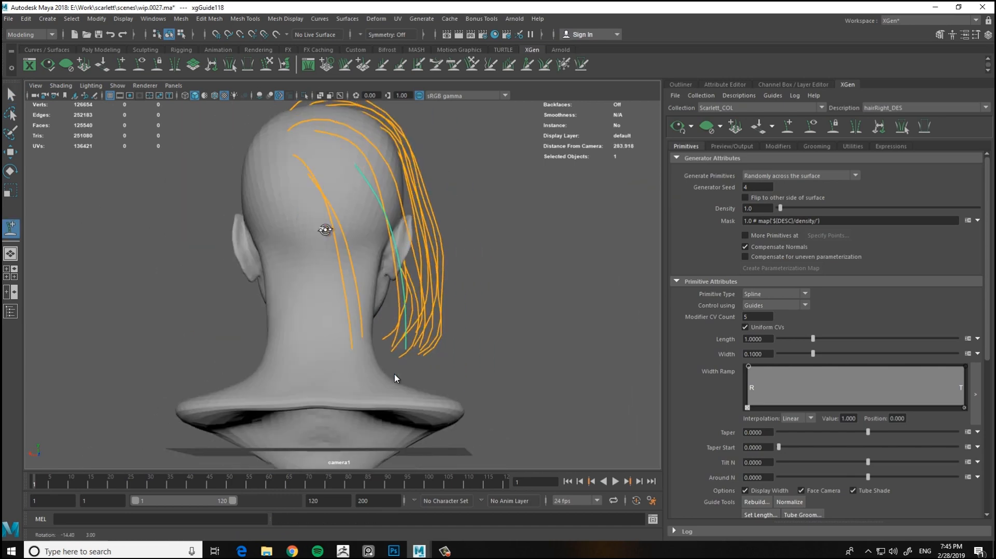
Sculpt the new rear-side guide so it follows the head and hangs between the rear guides and those behind the ear
alt+drag(325, 228, 342, 224)
click(266, 65)
alt+right_drag(307, 197, 288, 190)
alt+drag(288, 190, 400, 300)
alt+drag(406, 190, 113, 294)
alt+drag(415, 223, 369, 238)
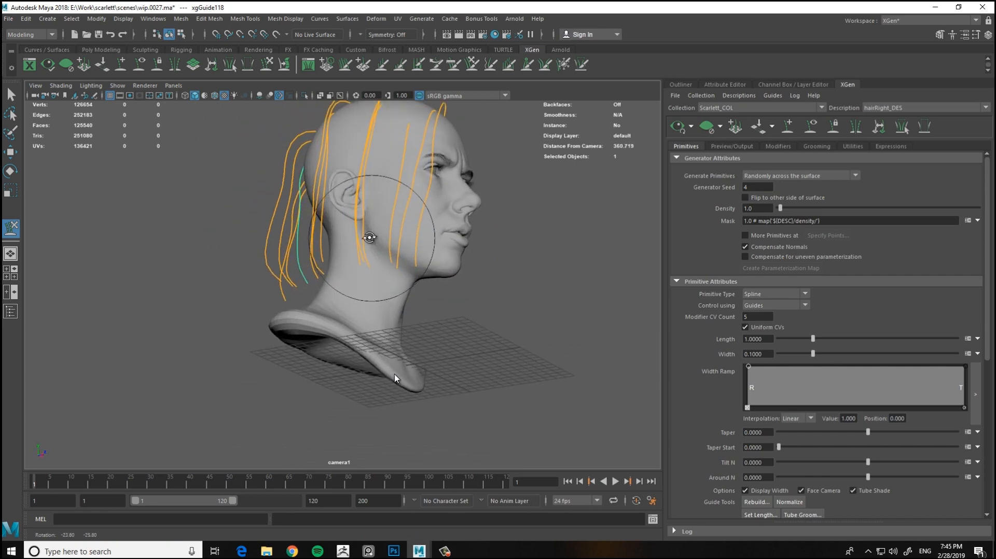
alt+right_drag(368, 238, 326, 285)
alt+right_drag(316, 194, 278, 277)
alt+drag(278, 278, 334, 311)
alt+right_drag(334, 311, 305, 360)
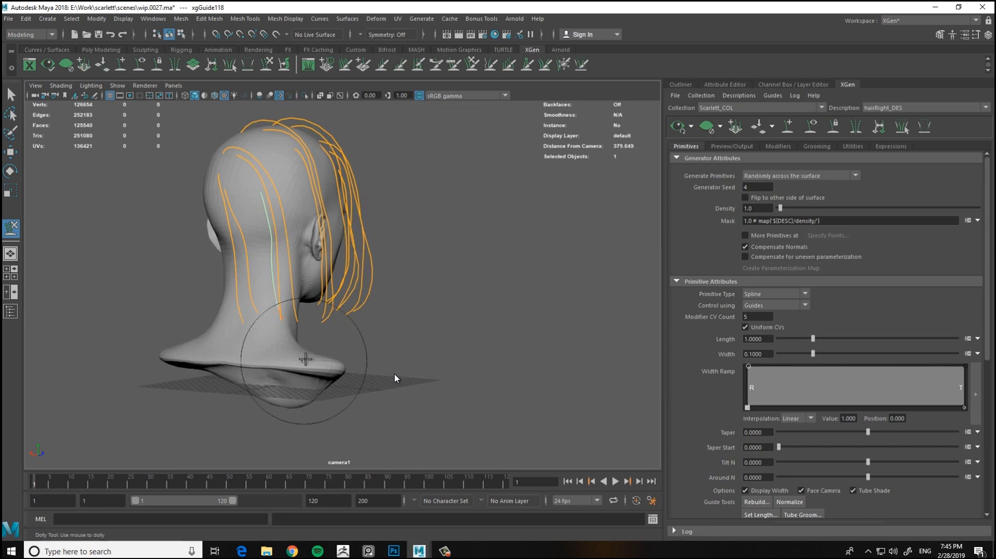
Refine the same guide's middle section and curl its lower end inward like the neighbouring guides
alt+drag(292, 276, 348, 331)
alt+right_drag(348, 332, 156, 291)
alt+drag(156, 291, 276, 237)
alt+right_drag(275, 238, 320, 258)
alt+right_drag(270, 223, 226, 278)
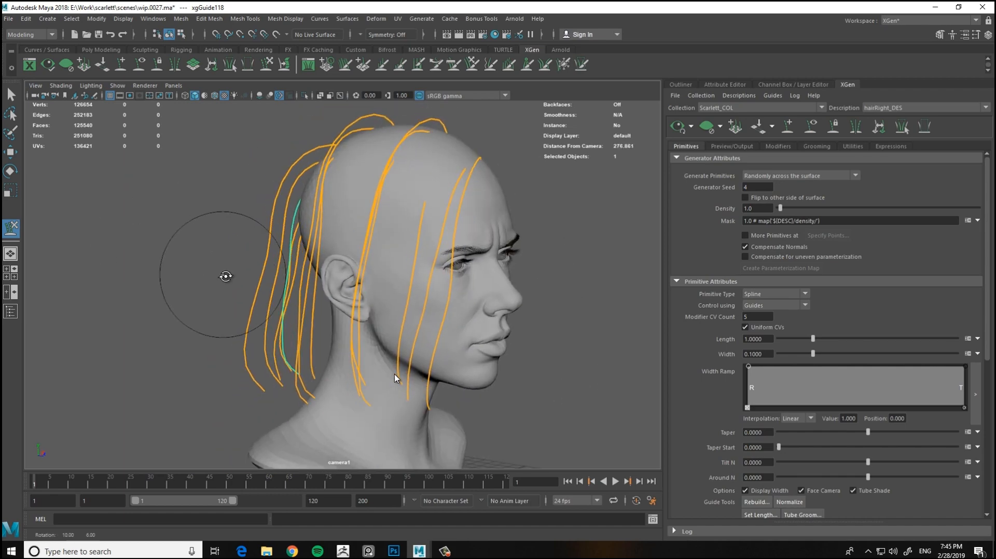
alt+drag(227, 278, 167, 161)
alt+right_drag(166, 160, 274, 211)
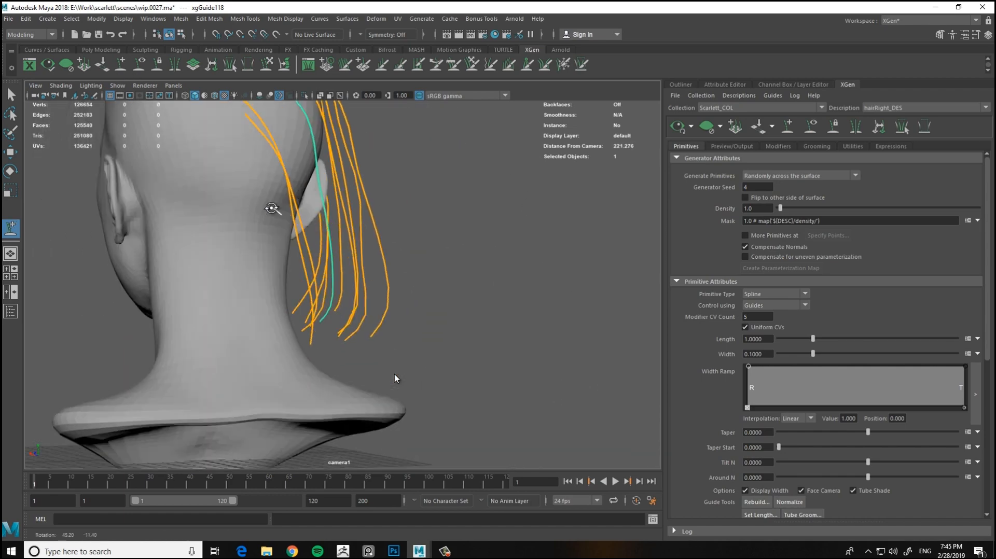
Add a guide low on the back of the head and sculpt it down along the neck beside the nape guides
alt+drag(274, 211, 289, 216)
click(288, 214)
alt+right_drag(266, 266, 217, 244)
alt+drag(218, 243, 211, 225)
click(266, 64)
alt+middle_drag(229, 246, 228, 187)
alt+right_drag(228, 186, 140, 192)
alt+drag(348, 273, 423, 327)
alt+drag(352, 306, 152, 310)
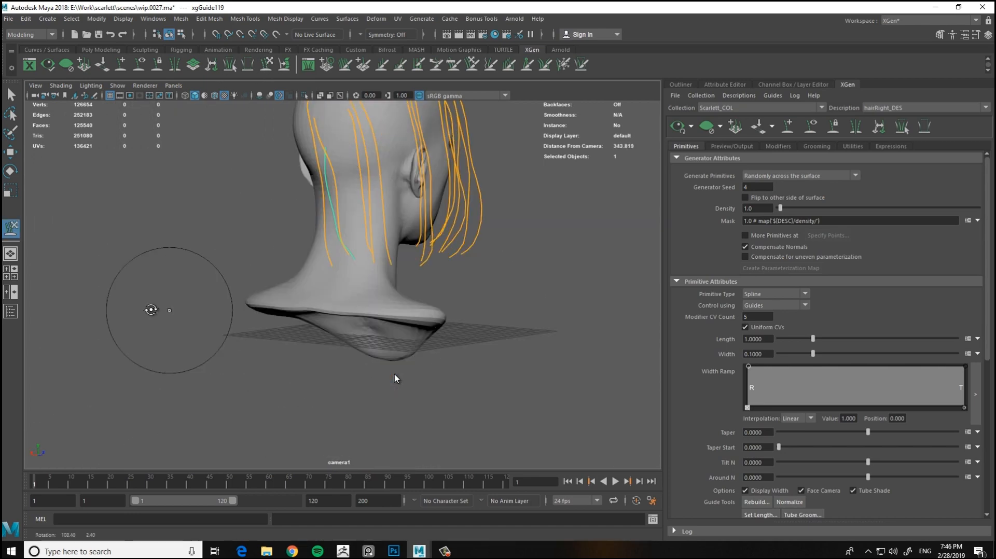
Refine the nape guide's middle section and lower end so it runs parallel to the adjacent rear guides
alt+right_drag(151, 309, 338, 245)
alt+drag(339, 173, 253, 255)
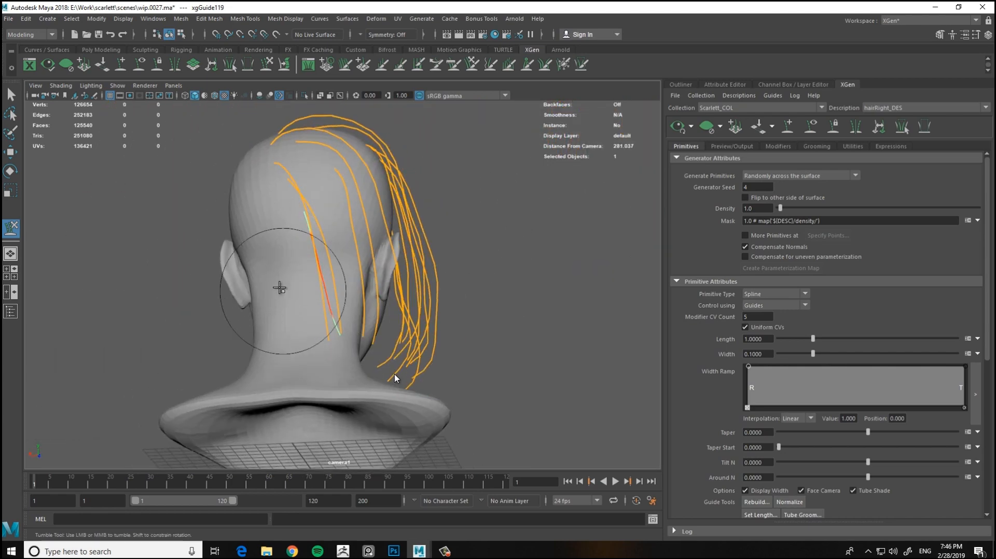
alt+drag(344, 385, 278, 323)
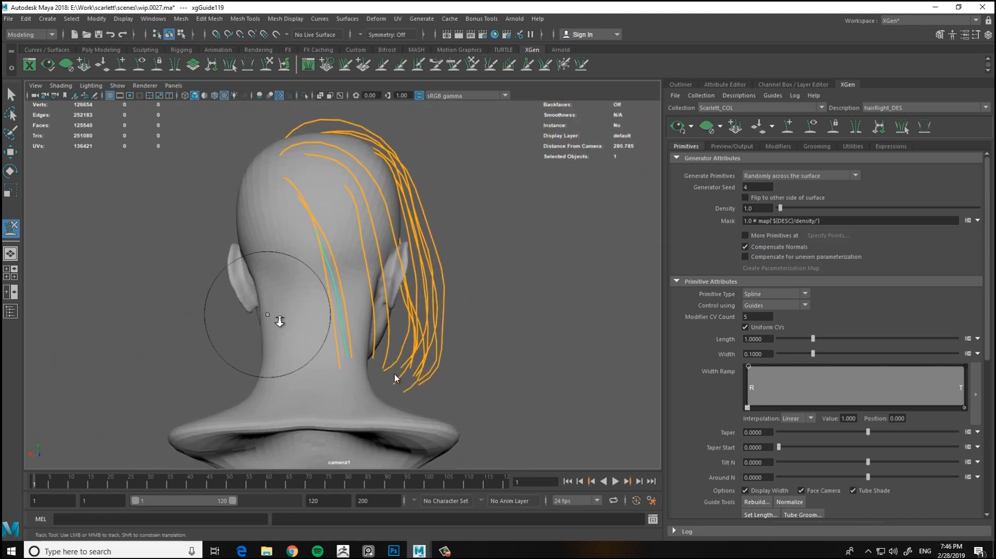
alt+right_drag(278, 322, 343, 327)
Sculpt the lower half of the adjacent rear guide to even out its spacing with the nape guides
key(w)
key(y)
alt+right_drag(336, 193, 342, 282)
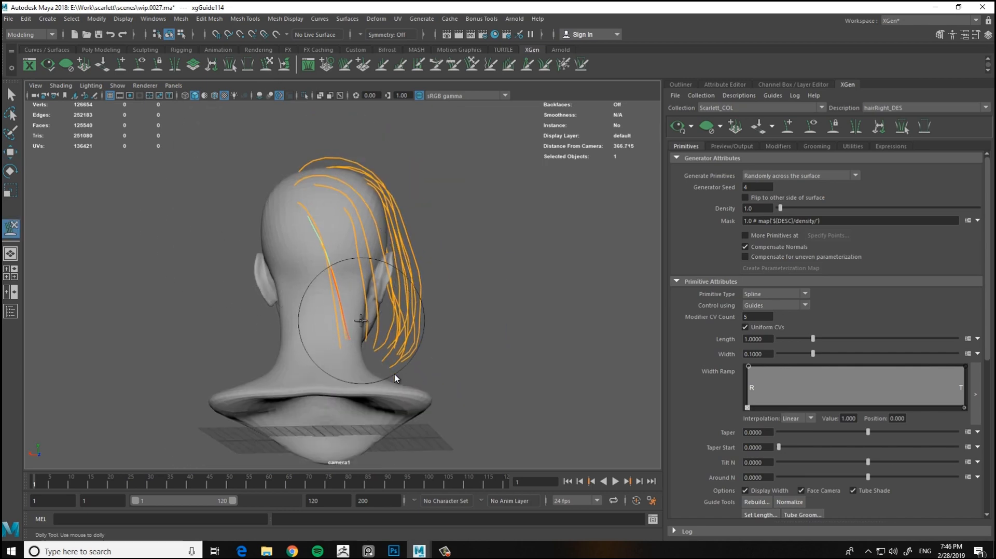
alt+drag(364, 327, 321, 371)
alt+right_drag(321, 372, 288, 266)
alt+drag(289, 267, 270, 176)
Add more guides on the side of the scalp, including one directly above the ear
click(269, 175)
alt+drag(419, 201, 340, 164)
click(226, 162)
alt+drag(396, 378, 305, 204)
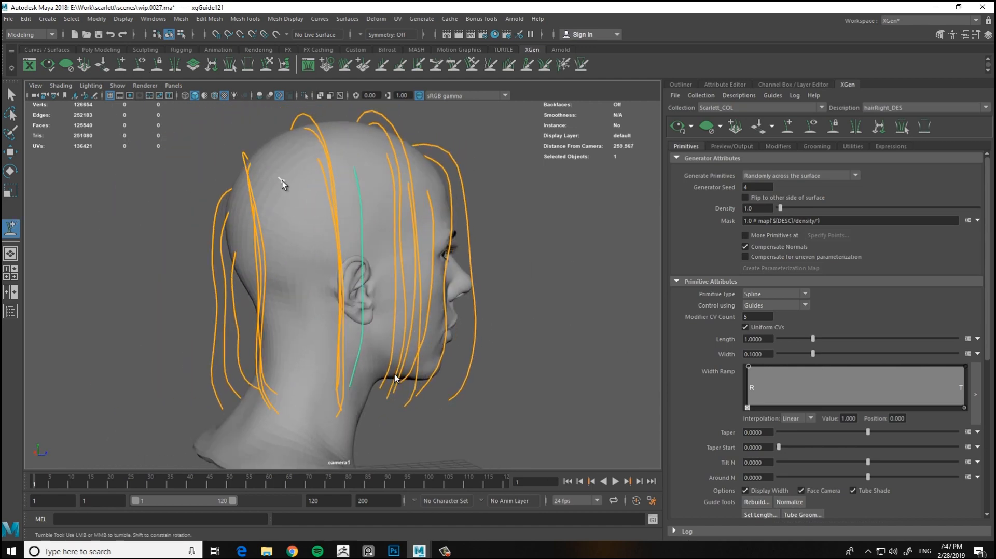
Add a guide on the rear side behind the ear and sculpt its lower end to match its neighbours
mouse_move(394, 377)
alt+mouse_down()
mouse_move(204, 222)
mouse_move(234, 166)
mouse_move(279, 364)
alt+mouse_up()
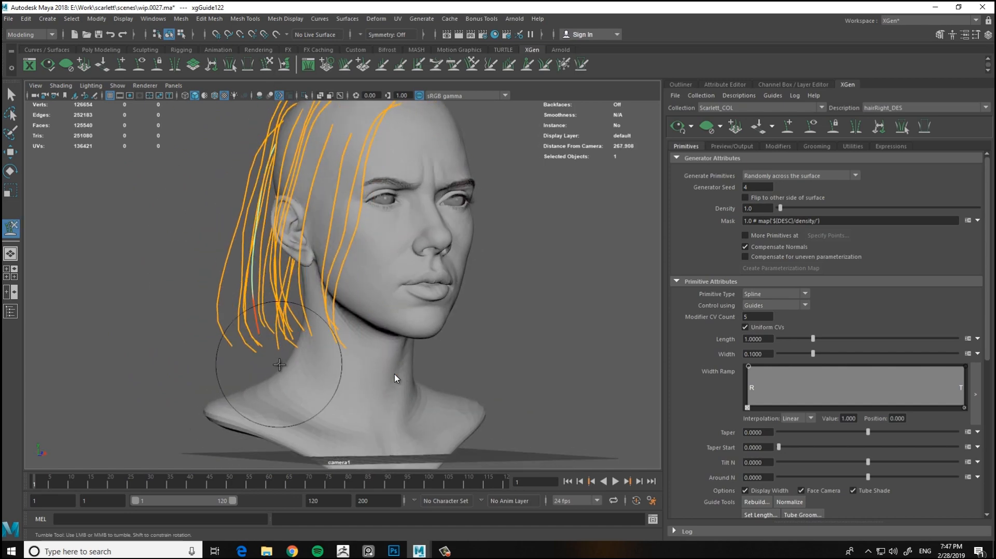
alt+drag(273, 266, 369, 121)
alt+drag(369, 181, 235, 249)
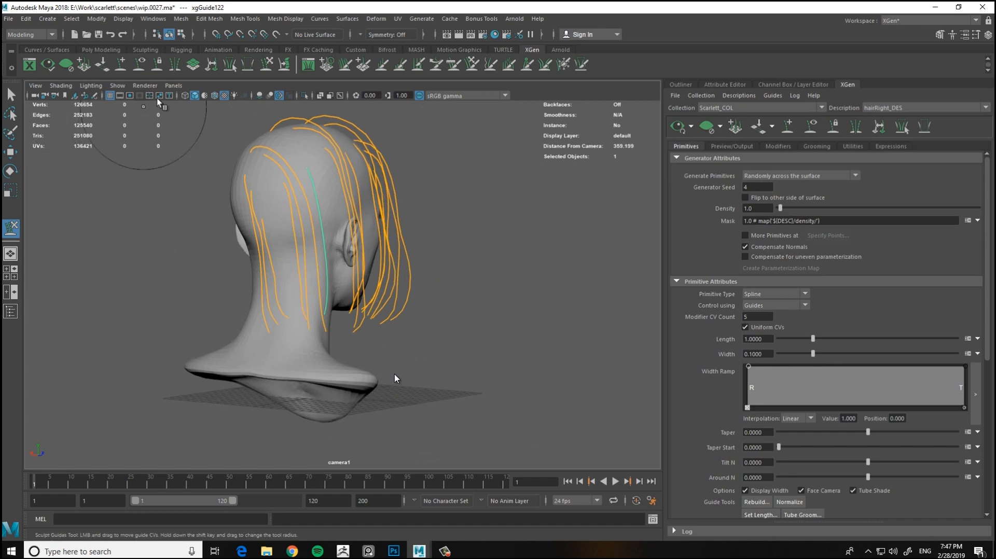
alt+drag(127, 91, 285, 184)
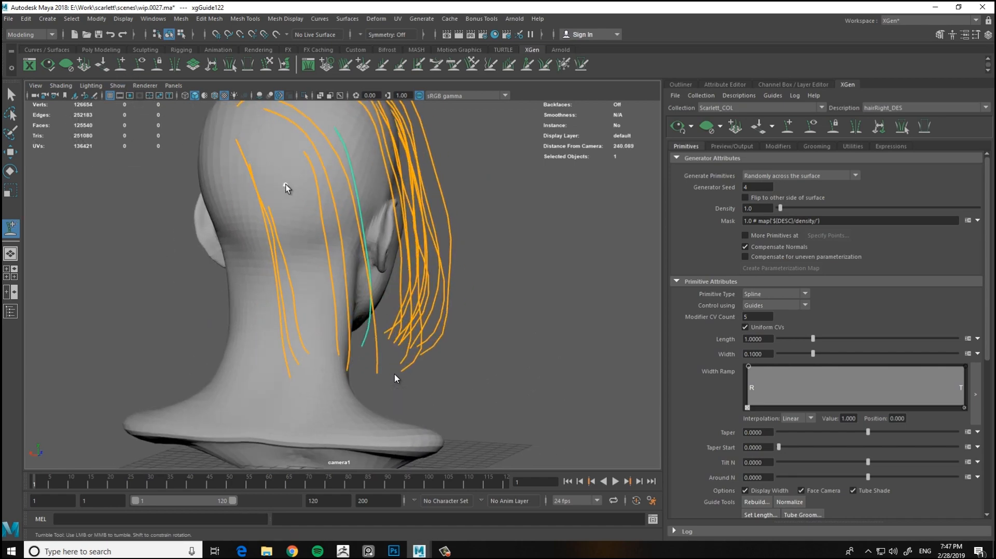
Add a guide on the back of the head between the rear guides and sculpt its lower end
click(286, 185)
click(267, 65)
alt+right_drag(353, 228, 313, 250)
alt+drag(313, 250, 208, 301)
alt+right_drag(208, 301, 259, 339)
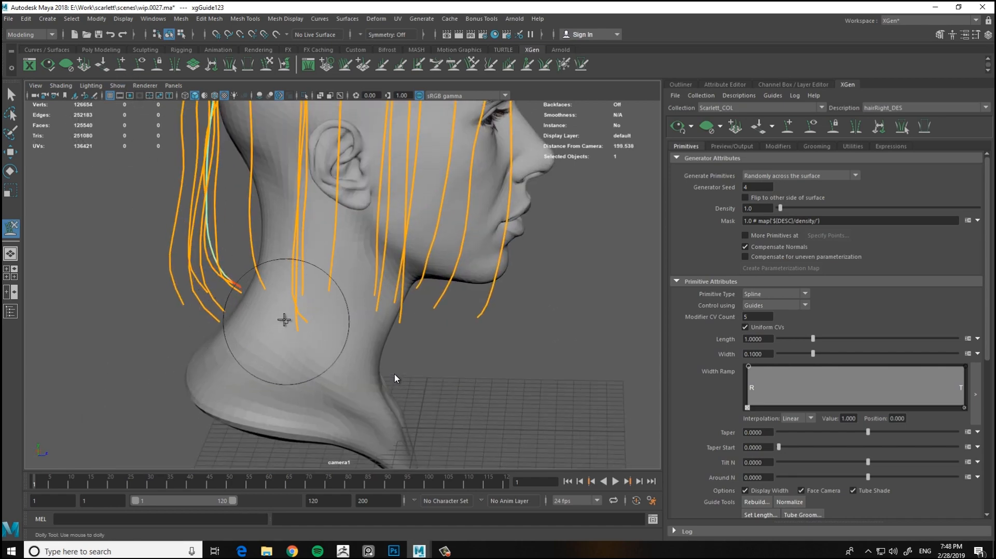
alt+drag(284, 319, 185, 142)
mouse_move(248, 182)
alt+mouse_down()
mouse_move(271, 196)
mouse_move(326, 158)
mouse_move(406, 227)
mouse_move(418, 93)
mouse_move(382, 156)
mouse_move(417, 229)
mouse_move(278, 222)
mouse_move(318, 200)
mouse_move(303, 252)
mouse_move(387, 248)
mouse_move(312, 229)
mouse_move(337, 134)
mouse_move(327, 226)
mouse_move(313, 251)
alt+mouse_up()
Add a guide on the rear crown between the upper back guides and the guides above the ear
scroll(278, 223, up, 5)
key(y)
scroll(313, 251, up, 3)
key(w)
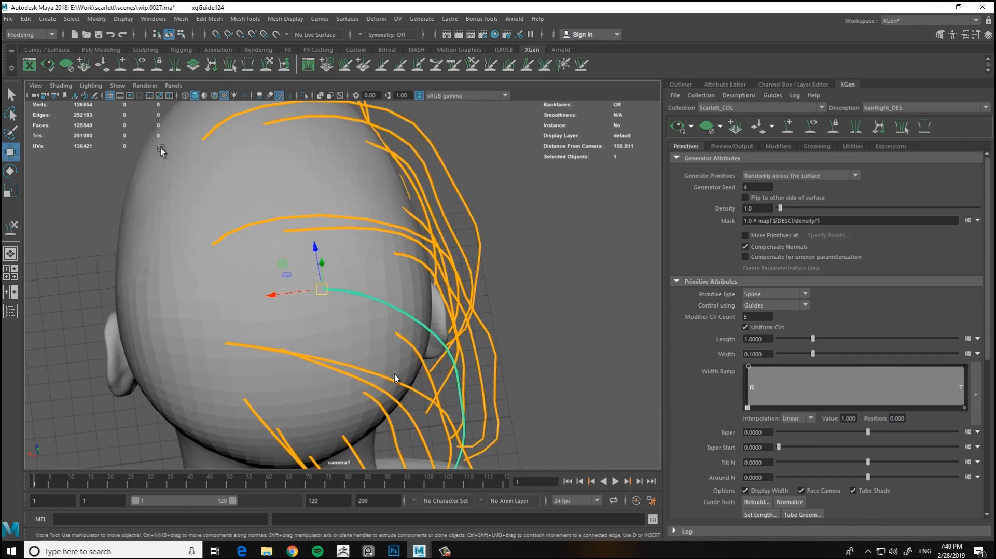
scroll(303, 294, down, 4)
alt+drag(302, 294, 289, 222)
scroll(295, 197, up, 3)
scroll(371, 322, down, 4)
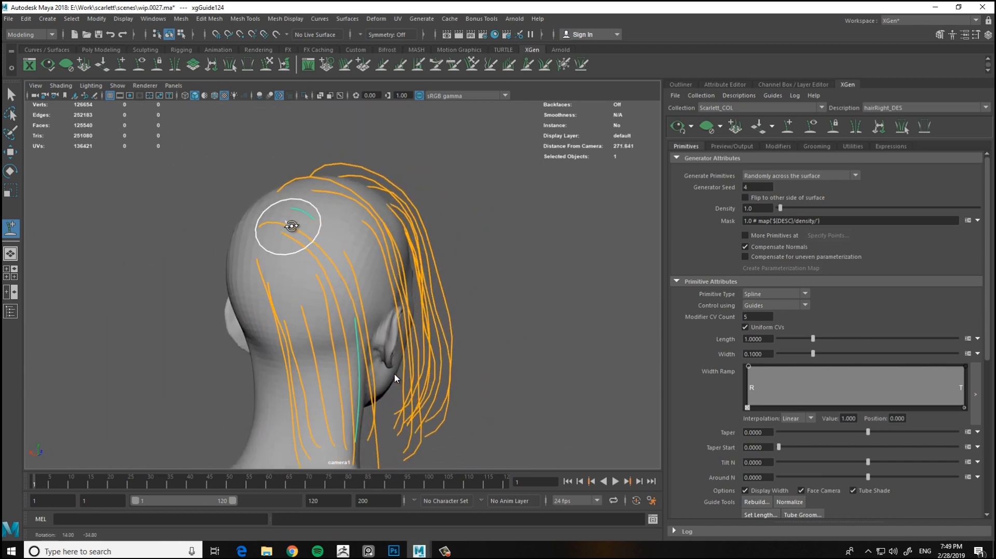
Sculpt the rear crown guide's upper section so it curves over the scalp with the surrounding guides
click(263, 68)
alt+drag(370, 217, 395, 204)
alt+drag(379, 275, 392, 206)
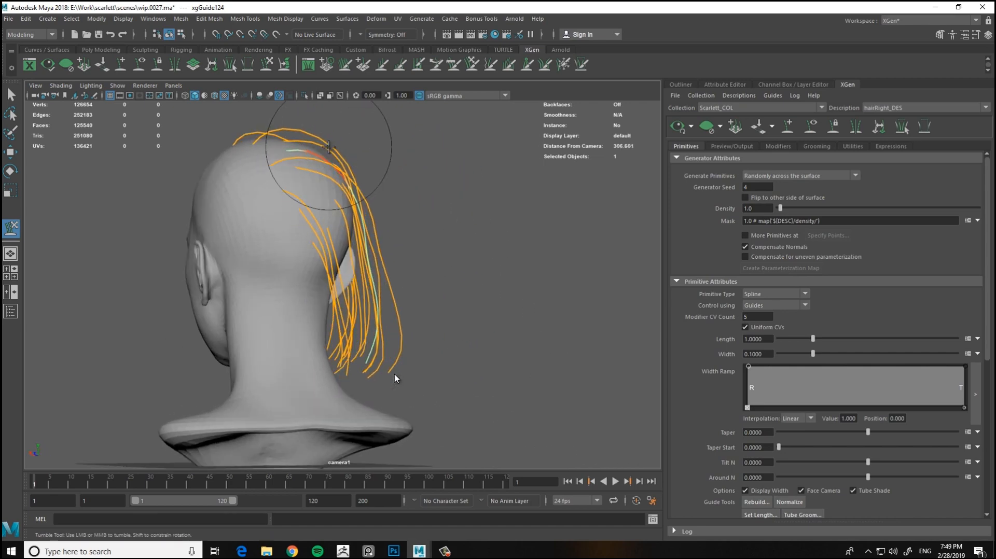
alt+drag(395, 379, 202, 220)
mouse_move(298, 332)
alt+mouse_down()
mouse_move(501, 342)
mouse_move(295, 332)
mouse_move(345, 298)
mouse_move(431, 292)
mouse_move(296, 195)
mouse_move(363, 211)
mouse_move(374, 311)
mouse_move(313, 236)
mouse_move(269, 218)
mouse_move(275, 155)
alt+mouse_up()
Add another crown guide forward of it, near the parting, and sculpt its upper section and lower end alongside its neighbours
click(310, 233)
alt+right_drag(311, 171, 269, 151)
click(266, 65)
mouse_move(311, 208)
alt+mouse_down()
mouse_move(339, 210)
mouse_move(284, 189)
mouse_move(373, 238)
mouse_move(284, 294)
mouse_move(295, 270)
alt+mouse_up()
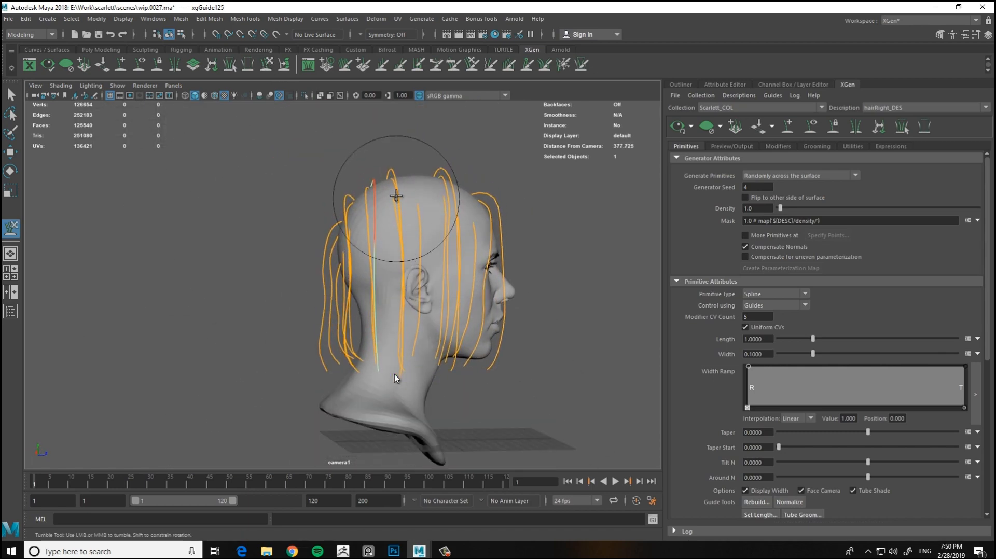
alt+drag(367, 270, 393, 314)
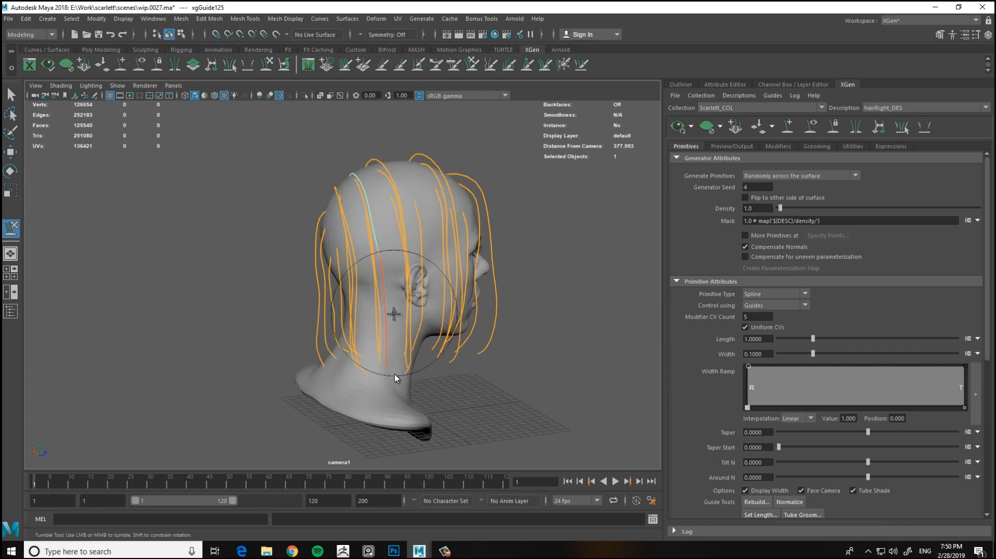
alt+drag(422, 427, 334, 298)
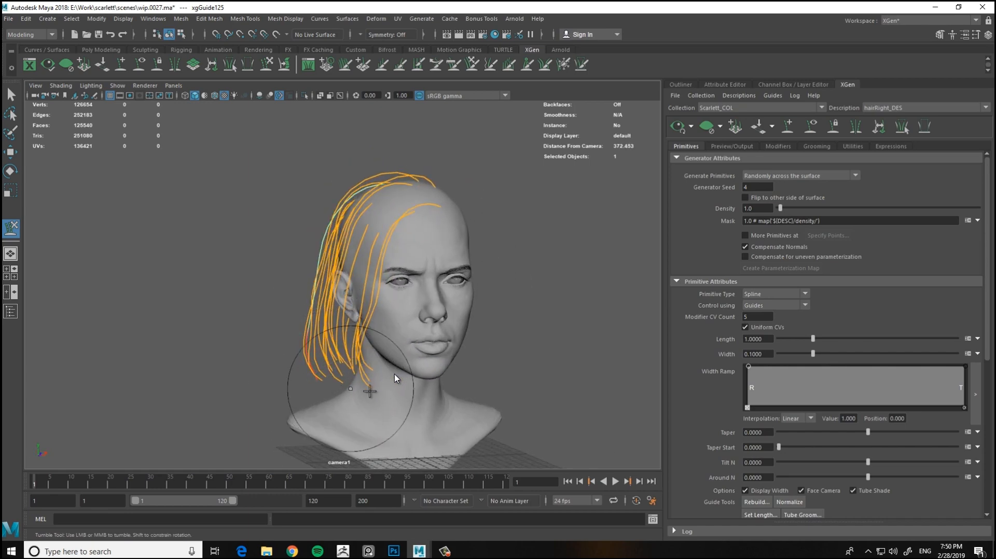
Refine the new crown guide's tip and the curve of its upper section from the front and rear
alt+drag(369, 391, 454, 375)
alt+drag(372, 408, 471, 308)
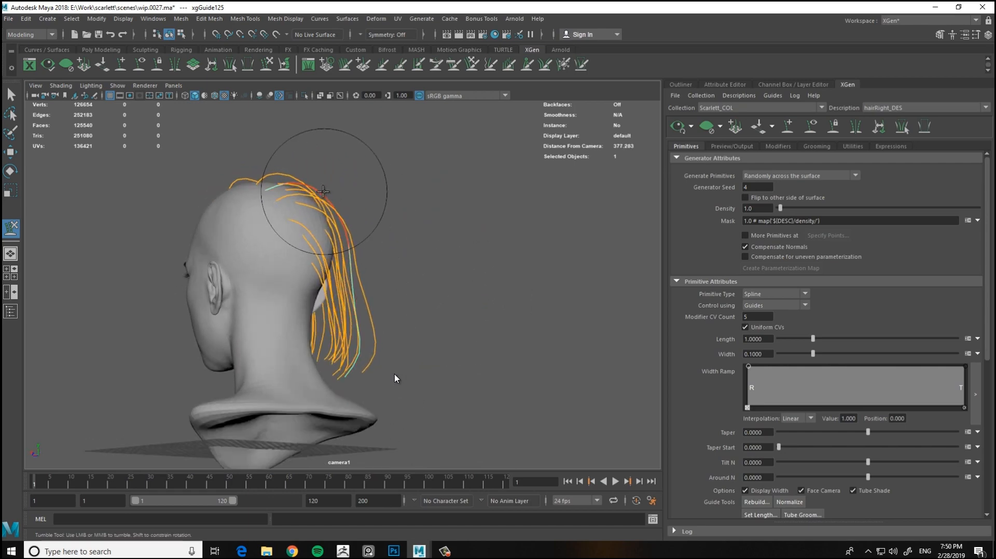
alt+drag(324, 191, 251, 246)
alt+right_drag(251, 246, 415, 242)
alt+drag(415, 242, 305, 228)
alt+right_drag(304, 228, 393, 270)
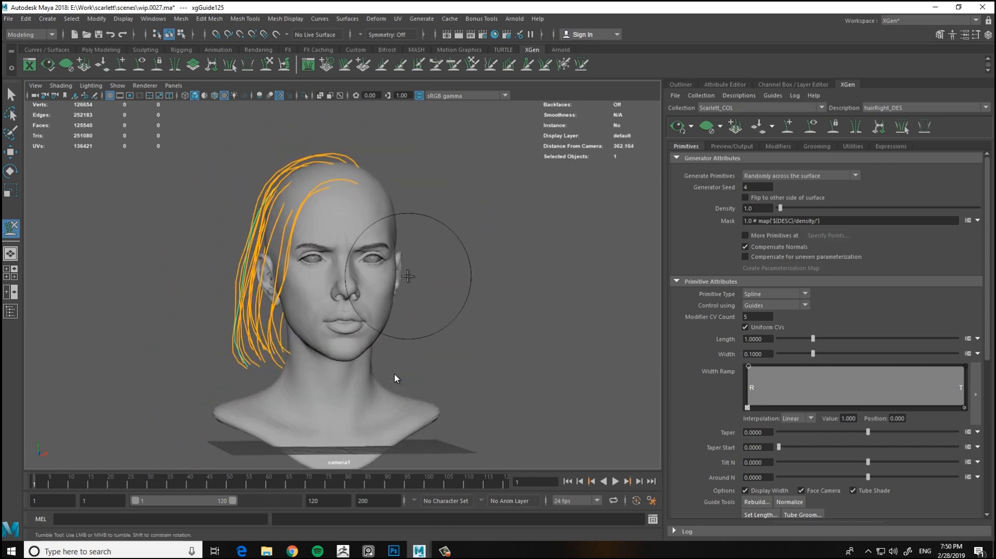
alt+drag(407, 276, 312, 155)
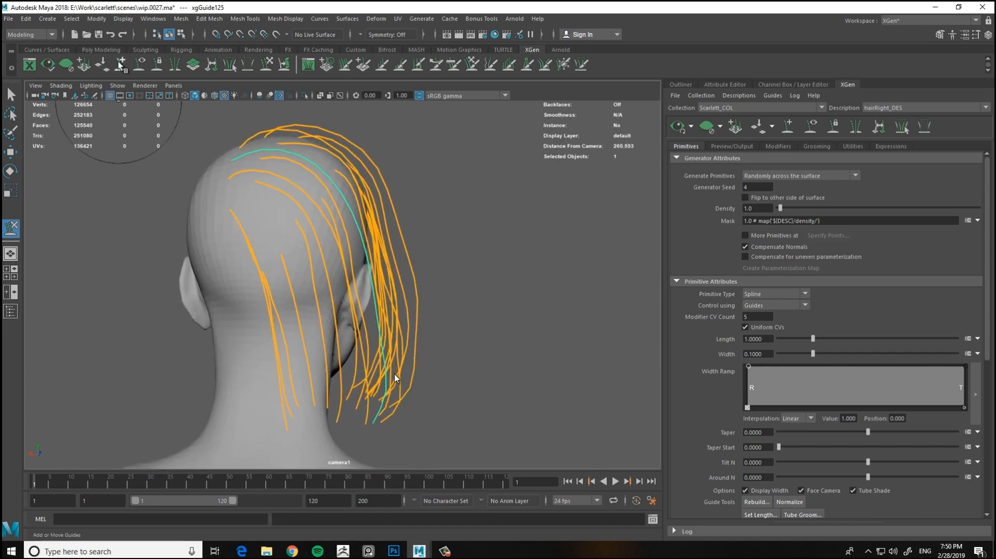
Add two guides on the back of the head, one of them beside the central rear guides
click(253, 213)
mouse_move(253, 212)
alt+mouse_down()
mouse_move(362, 159)
mouse_move(425, 181)
alt+mouse_up()
click(327, 254)
alt+drag(326, 254, 303, 115)
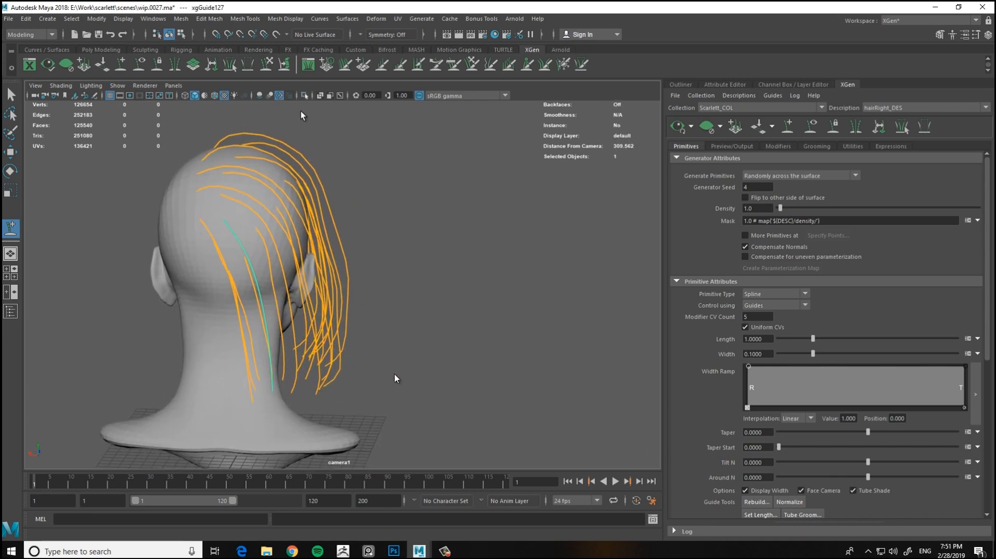
alt+drag(343, 219, 189, 382)
alt+drag(200, 305, 155, 248)
scroll(437, 259, up, 3)
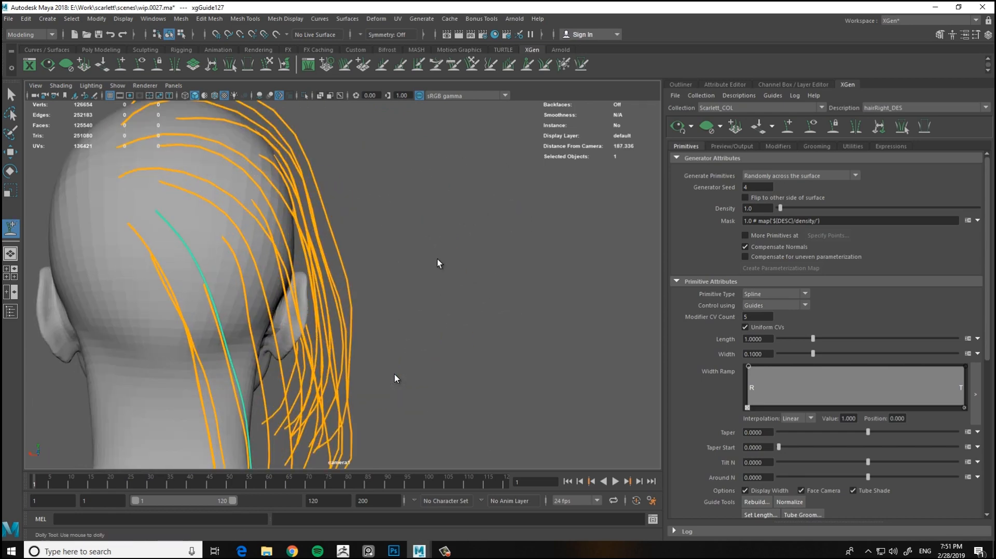
Add a guide on the upper back of the head and sculpt it to flow with the adjacent rear guides
scroll(129, 234, up, 3)
mouse_move(310, 242)
alt+mouse_down()
mouse_move(295, 160)
mouse_move(356, 218)
mouse_move(300, 283)
mouse_move(233, 222)
mouse_move(256, 300)
mouse_move(238, 244)
mouse_move(371, 308)
mouse_move(324, 296)
alt+mouse_up()
scroll(277, 224, down, 3)
mouse_move(351, 249)
alt+mouse_down()
mouse_move(273, 207)
mouse_move(396, 382)
mouse_move(415, 384)
mouse_move(289, 389)
mouse_move(244, 410)
mouse_move(445, 255)
mouse_move(453, 145)
mouse_move(215, 261)
alt+mouse_up()
alt+drag(313, 213, 219, 240)
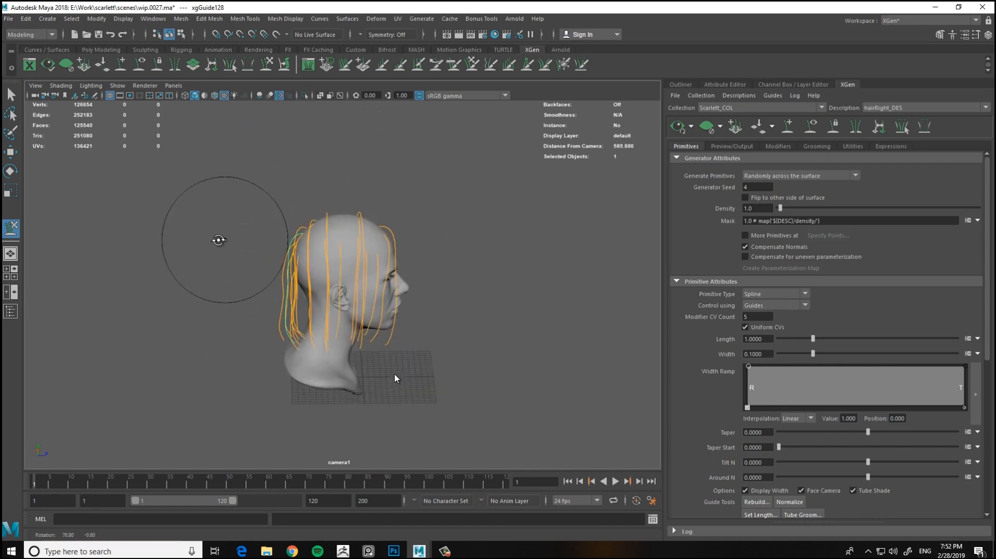
alt+right_drag(304, 287, 571, 282)
alt+drag(571, 281, 467, 260)
alt+right_drag(467, 260, 427, 233)
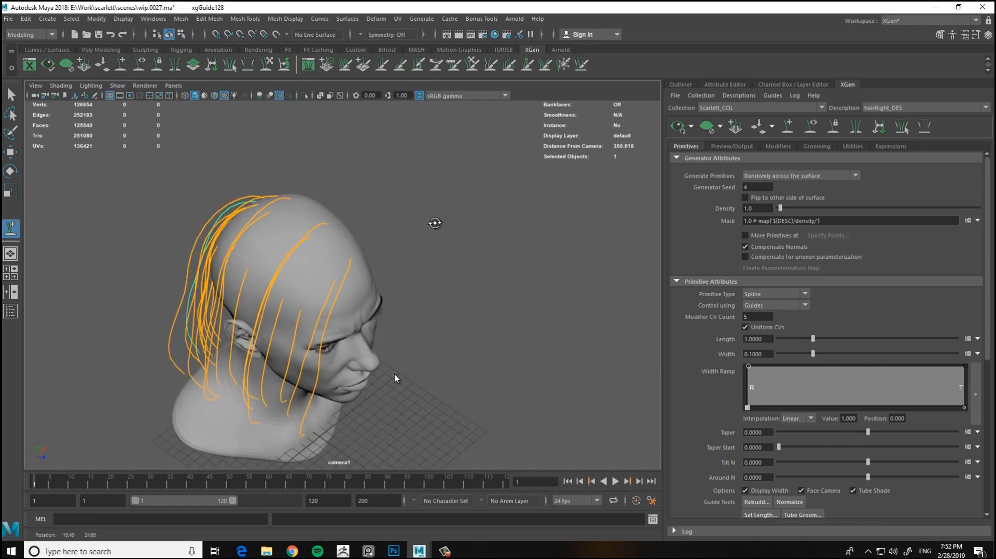
Add a guide high on the scalp above the ear and sculpt it down the side of the head
alt+drag(435, 223, 503, 215)
click(329, 205)
alt+drag(329, 206, 305, 185)
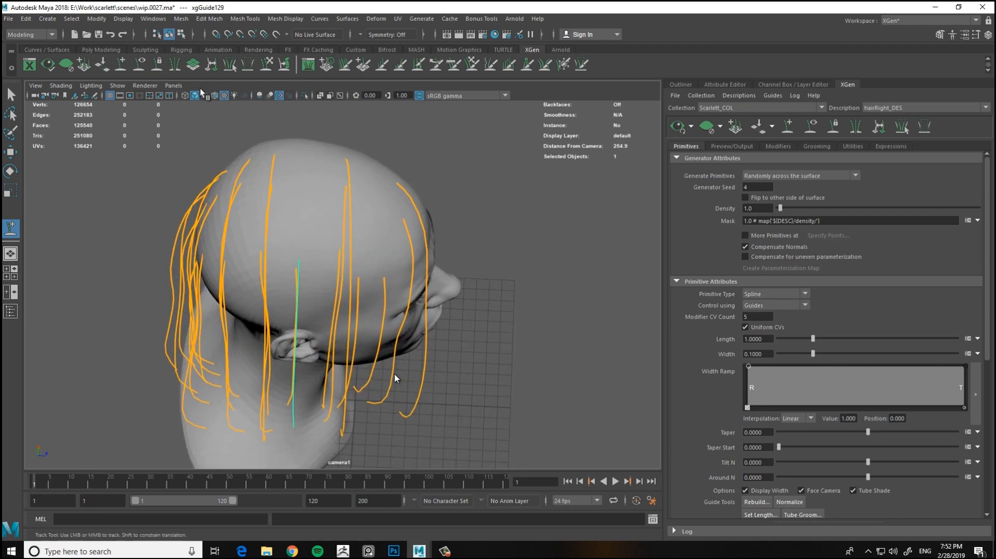
click(266, 65)
mouse_move(305, 147)
alt+mouse_down()
mouse_move(263, 203)
mouse_move(240, 171)
alt+mouse_up()
alt+drag(377, 258, 428, 242)
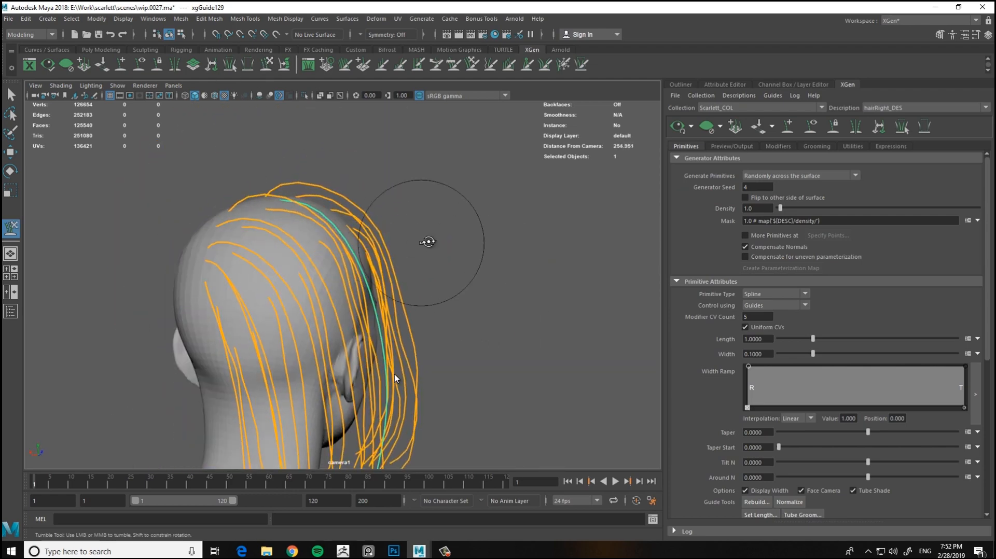
Refine the upper section and lower end of the guide above the ear to line up with the side guides
alt+drag(475, 315, 283, 326)
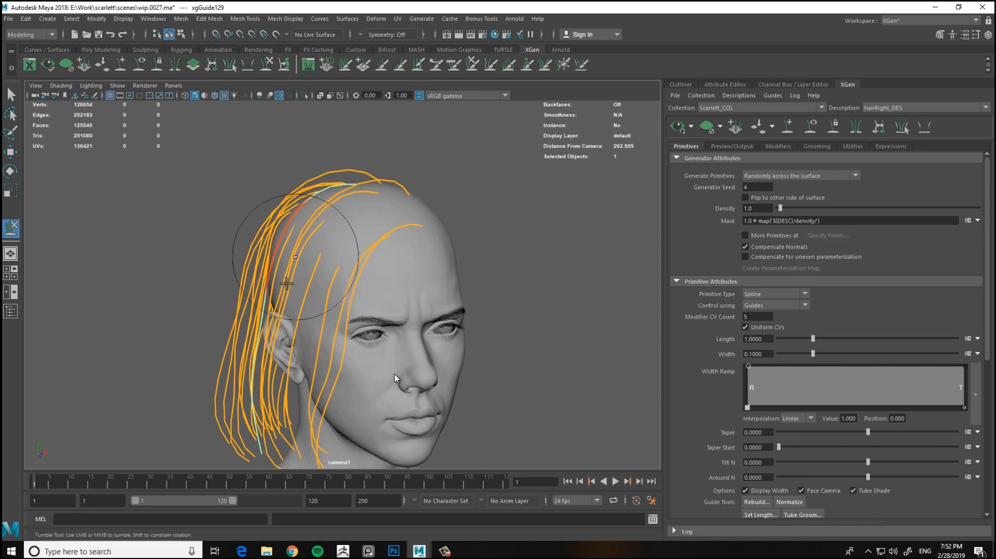
alt+drag(286, 283, 182, 305)
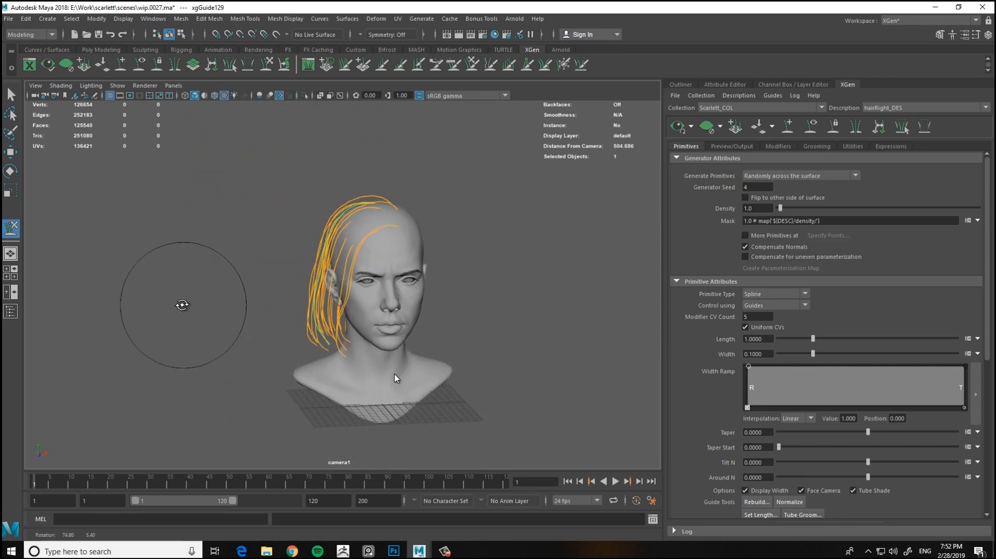
mouse_move(375, 254)
alt+mouse_down()
mouse_move(422, 293)
mouse_move(378, 253)
alt+mouse_up()
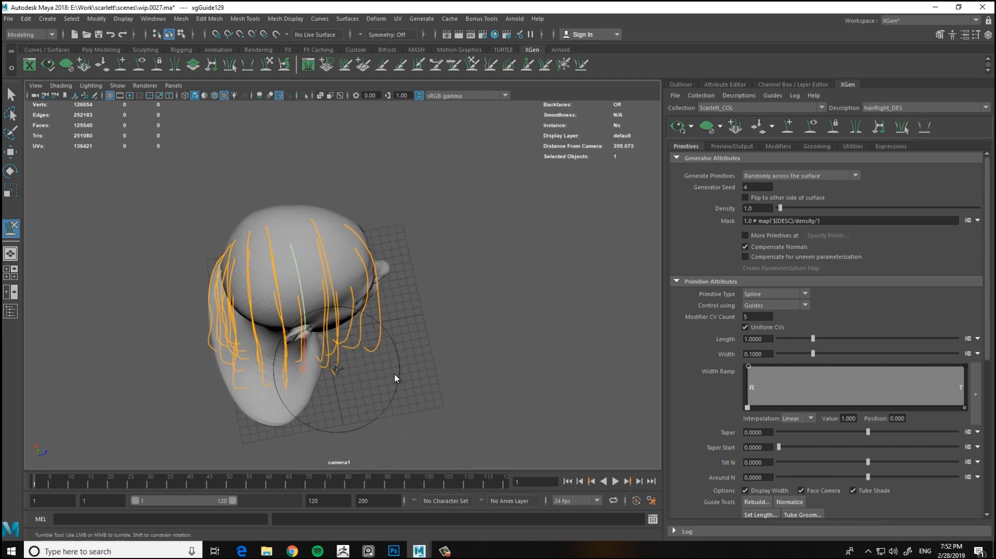
alt+middle_drag(341, 361, 337, 250)
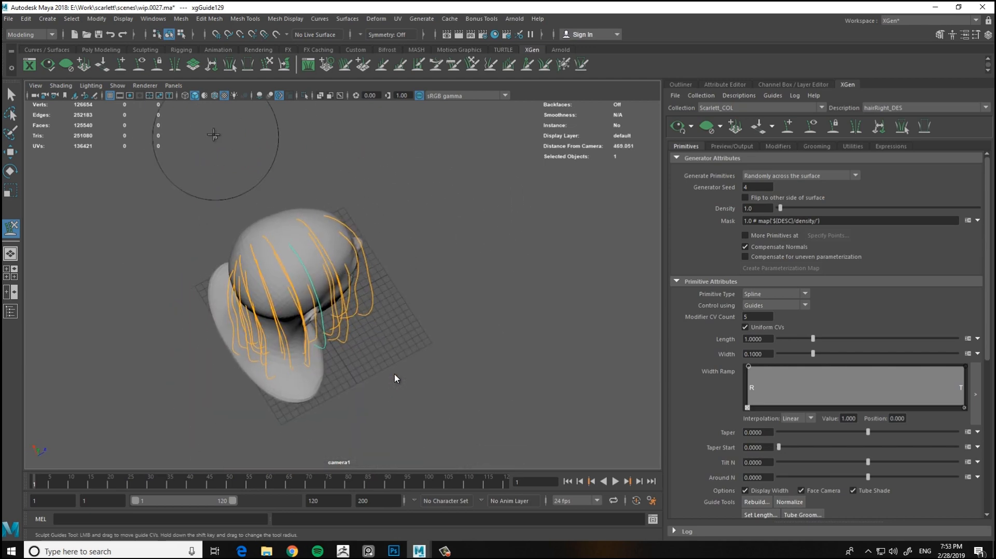
Add a guide on the crown of the head and sculpt it to arc down alongside the adjacent guides
alt+right_drag(285, 224, 493, 275)
click(244, 235)
alt+right_drag(244, 236, 171, 208)
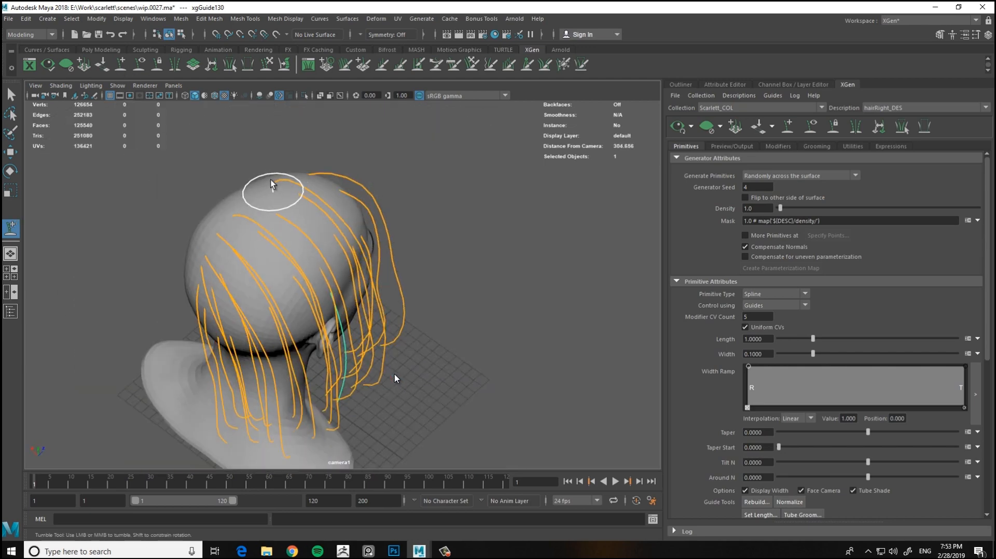
click(266, 65)
alt+right_drag(249, 168, 287, 167)
alt+middle_drag(286, 166, 285, 189)
alt+drag(286, 188, 240, 157)
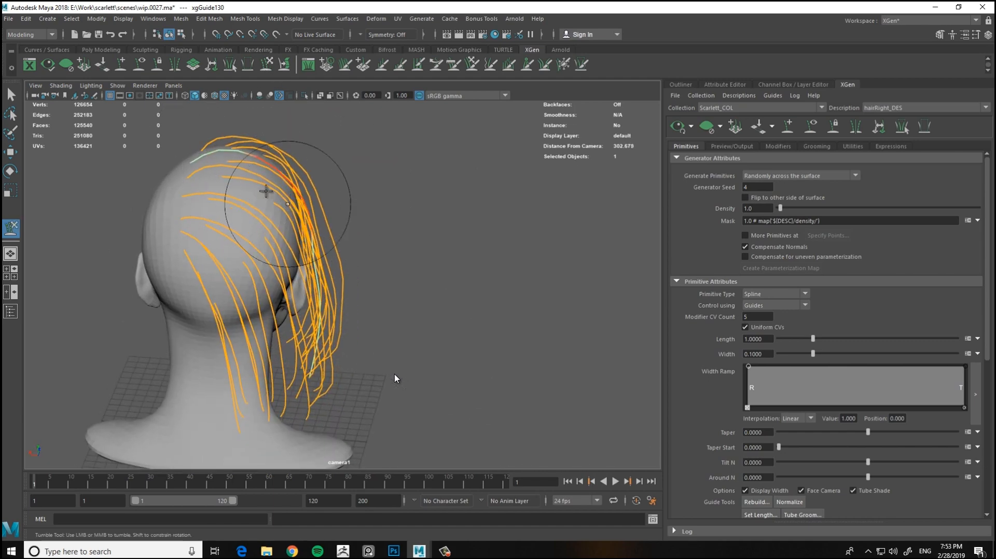
alt+drag(266, 191, 459, 139)
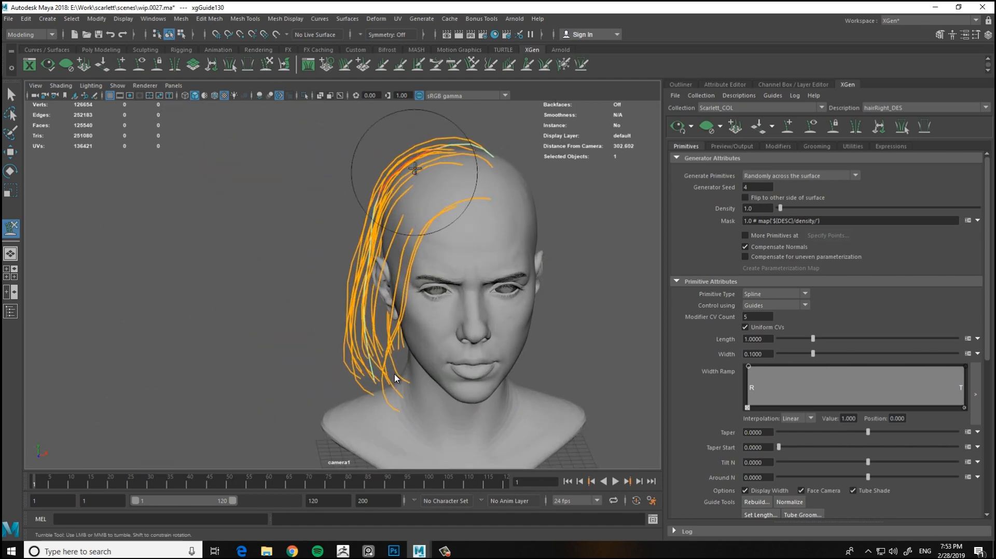
alt+drag(415, 168, 471, 293)
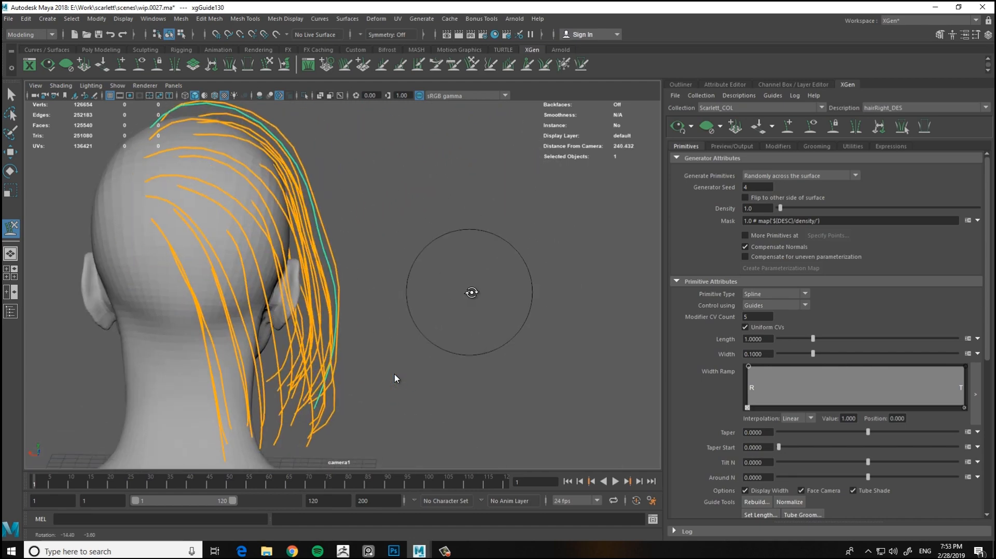
alt+drag(297, 413, 385, 246)
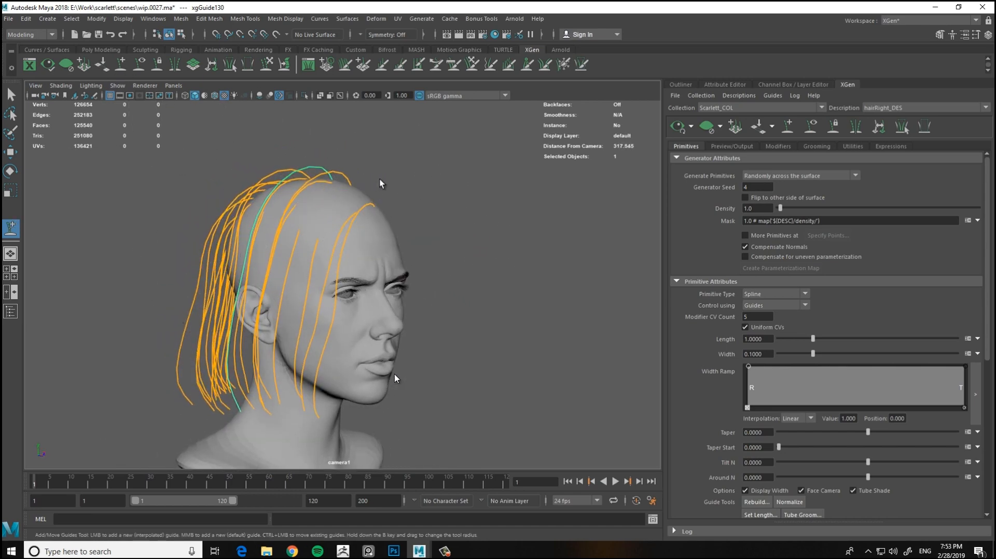
Add a guide above the temple and shape it to fall between the neighbouring side guides
alt+drag(380, 183, 306, 171)
alt+drag(409, 133, 232, 193)
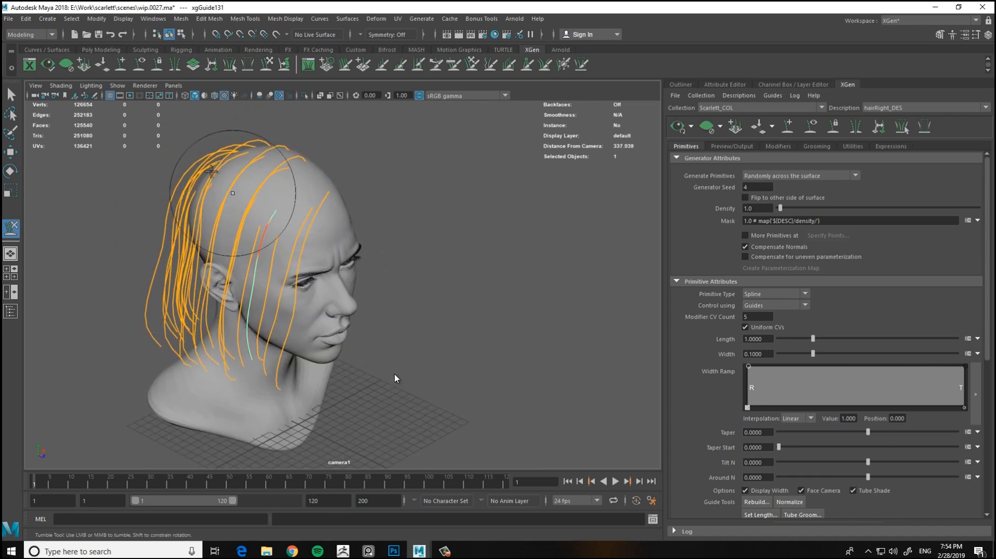
alt+drag(347, 190, 367, 185)
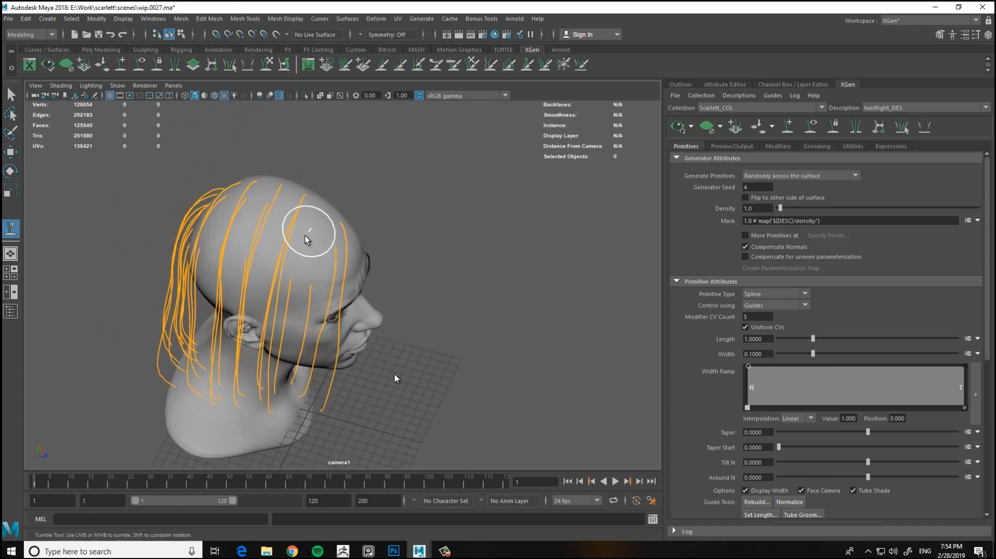
Add a guide on the upper front side of the head and sculpt its full length to follow the side guides
alt+drag(337, 262, 321, 242)
click(295, 179)
click(267, 65)
alt+drag(361, 190, 331, 177)
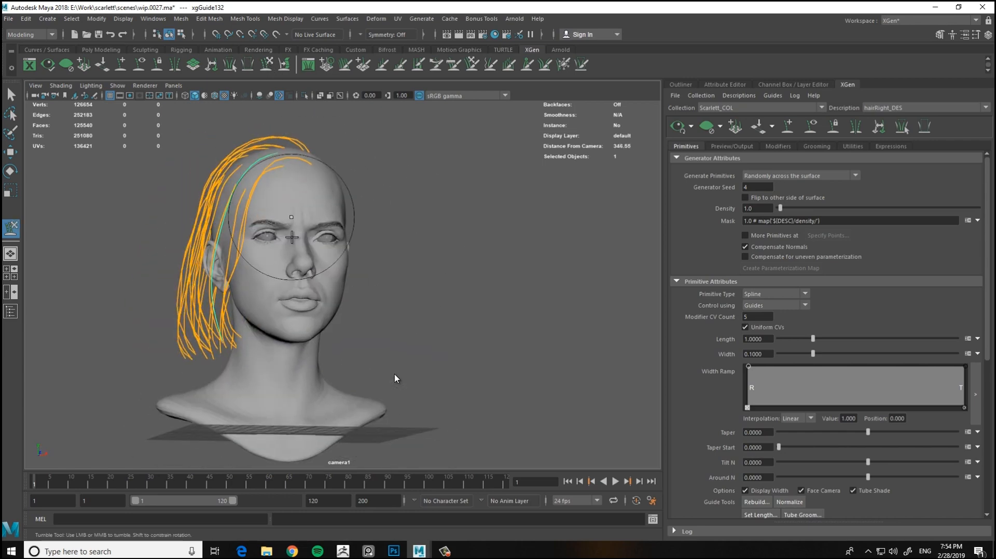
mouse_move(293, 244)
alt+mouse_down()
mouse_move(378, 248)
mouse_move(295, 202)
alt+mouse_up()
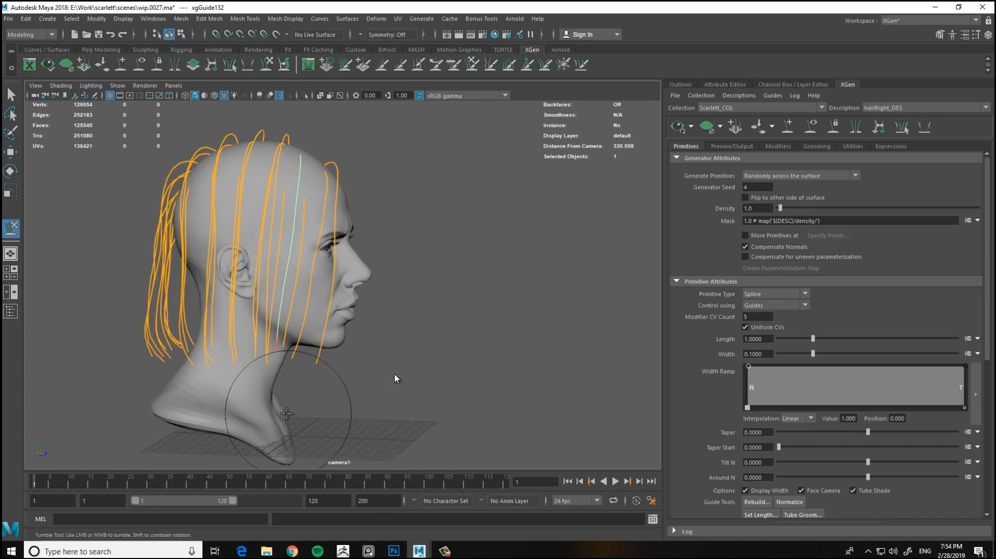
alt+right_drag(358, 214, 459, 303)
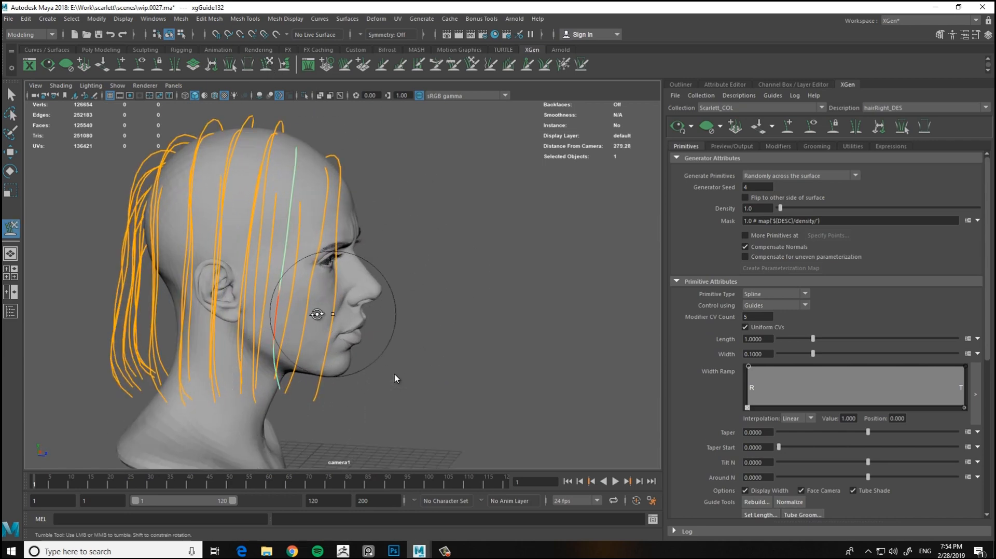
alt+drag(317, 313, 225, 368)
alt+drag(247, 405, 381, 178)
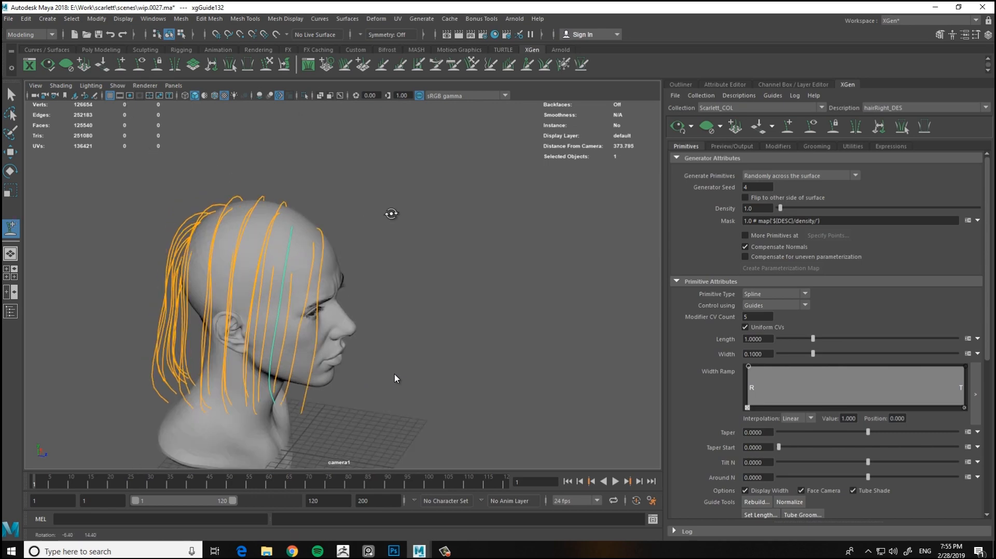
Add another guide near the front of the parting and sculpt it to sweep over the head and down the side
alt+drag(391, 213, 277, 241)
mouse_move(369, 249)
alt+mouse_down()
mouse_move(319, 173)
mouse_move(292, 185)
alt+mouse_up()
click(268, 63)
alt+drag(262, 215, 122, 394)
alt+right_drag(122, 393, 158, 391)
alt+right_drag(144, 273, 300, 254)
alt+drag(301, 254, 263, 258)
alt+right_drag(263, 258, 195, 239)
alt+drag(195, 239, 333, 238)
alt+middle_drag(340, 200, 369, 254)
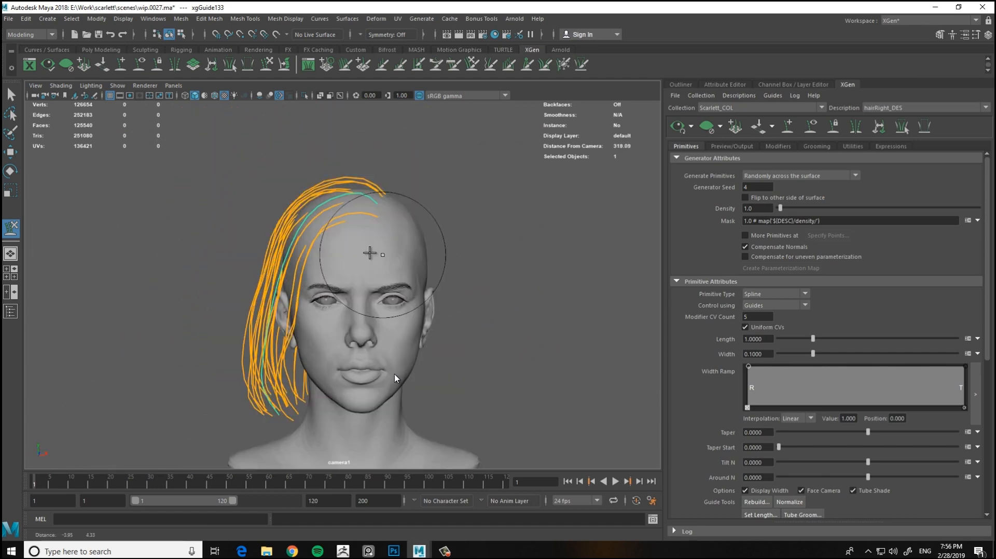
Reshape the existing guide behind the front hairline to follow its neighbours, and save the scene as wip.0028.ma
alt+right_drag(369, 254, 415, 253)
alt+drag(394, 252, 467, 252)
key(w)
drag(370, 257, 349, 270)
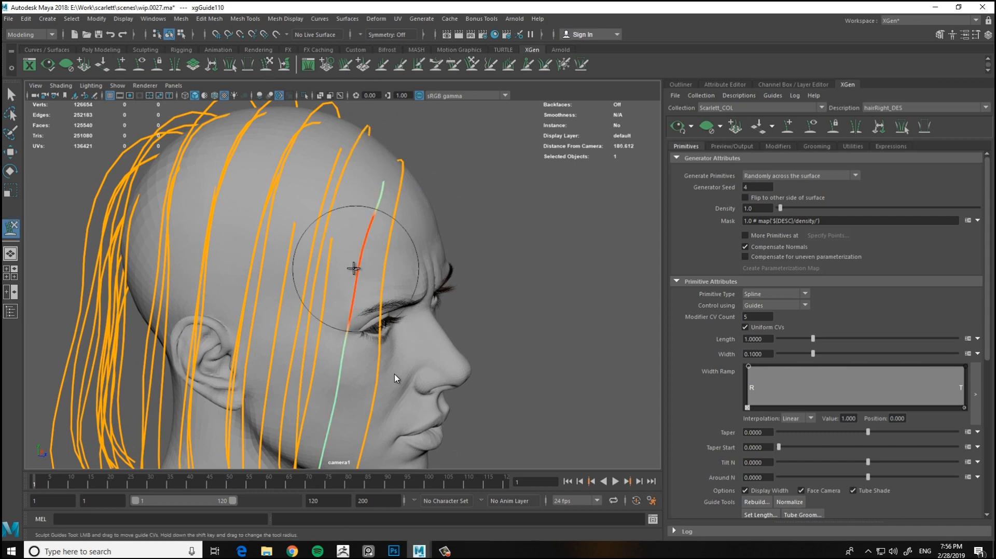
alt+middle_drag(353, 269, 354, 235)
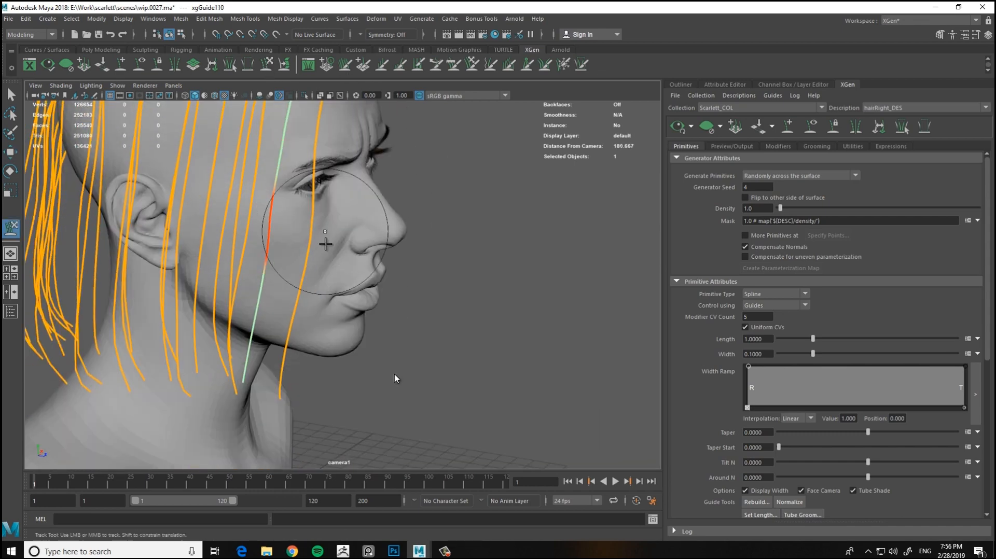
alt+drag(325, 243, 361, 236)
key(w)
alt+drag(422, 234, 240, 331)
key(w)
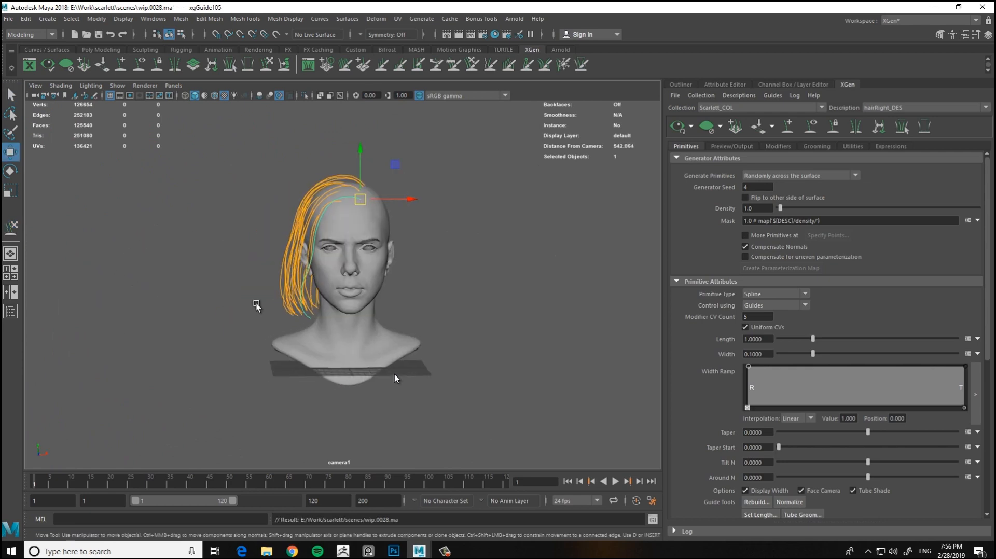
Refine the frontmost guide so it bends around the forehead and cheek toward the side guides
alt+drag(328, 231, 391, 237)
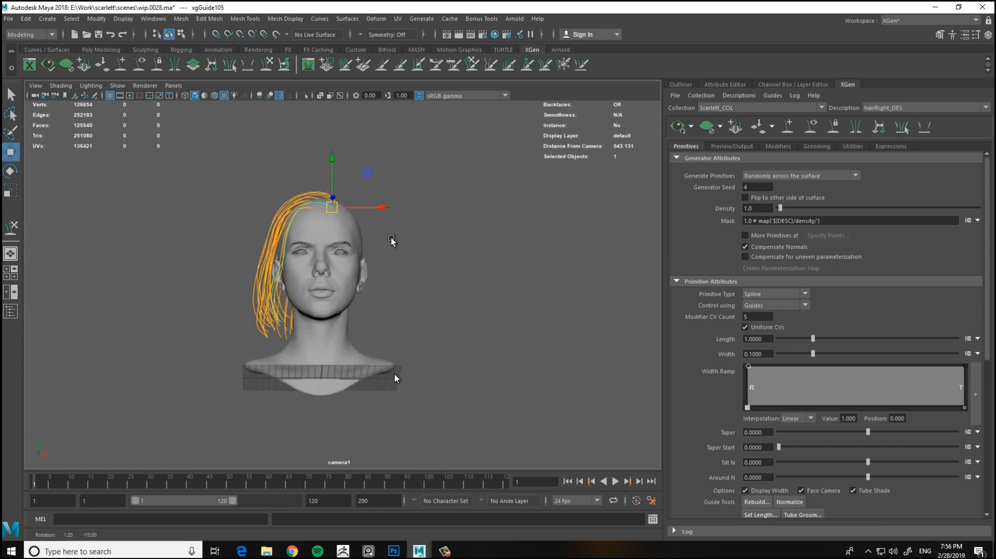
scroll(315, 308, up, 3)
alt+drag(395, 379, 427, 306)
scroll(341, 247, up, 3)
alt+drag(322, 210, 363, 267)
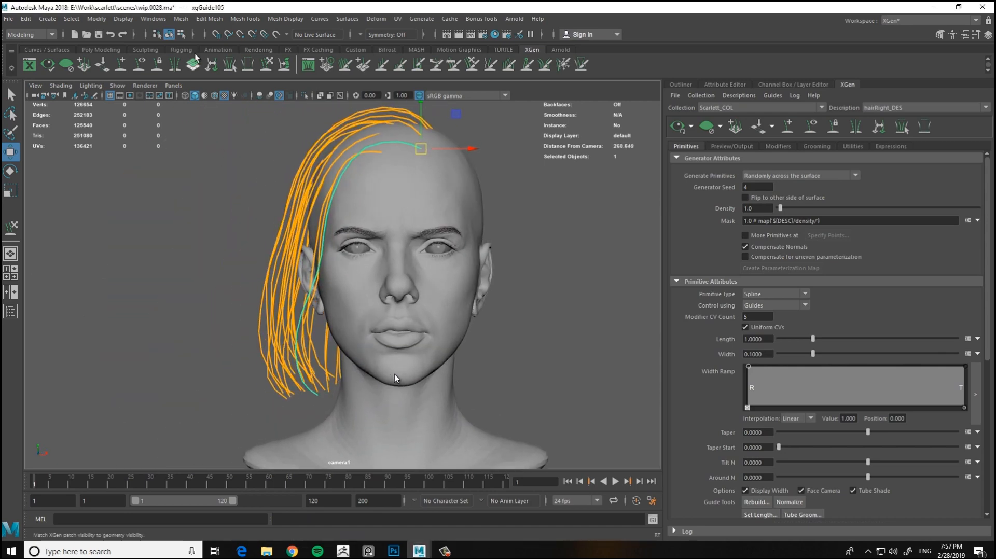
alt+drag(323, 426, 485, 133)
key(w)
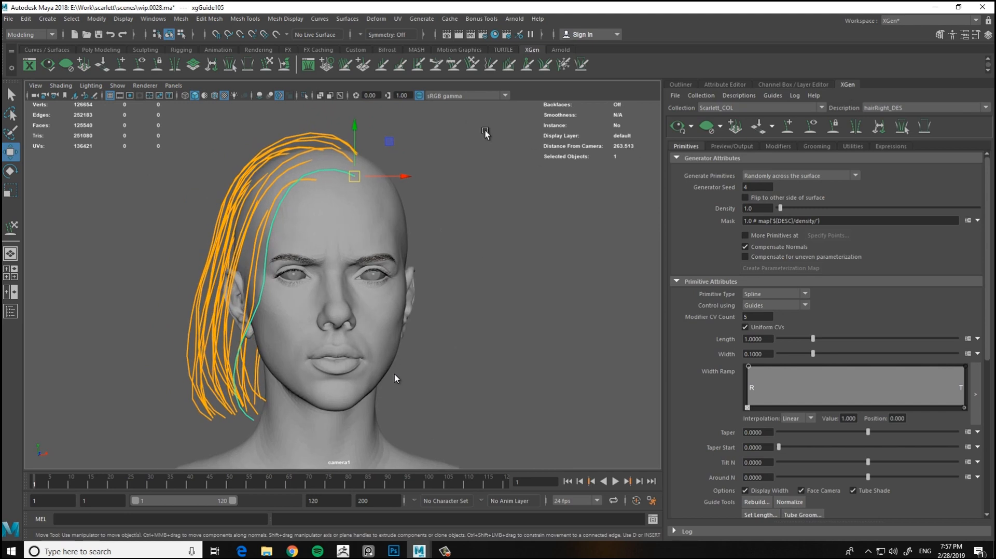
Create a Mask map named hairRight_densityMask with resolution 25.0 and a Black start color
alt+middle_drag(527, 215, 548, 211)
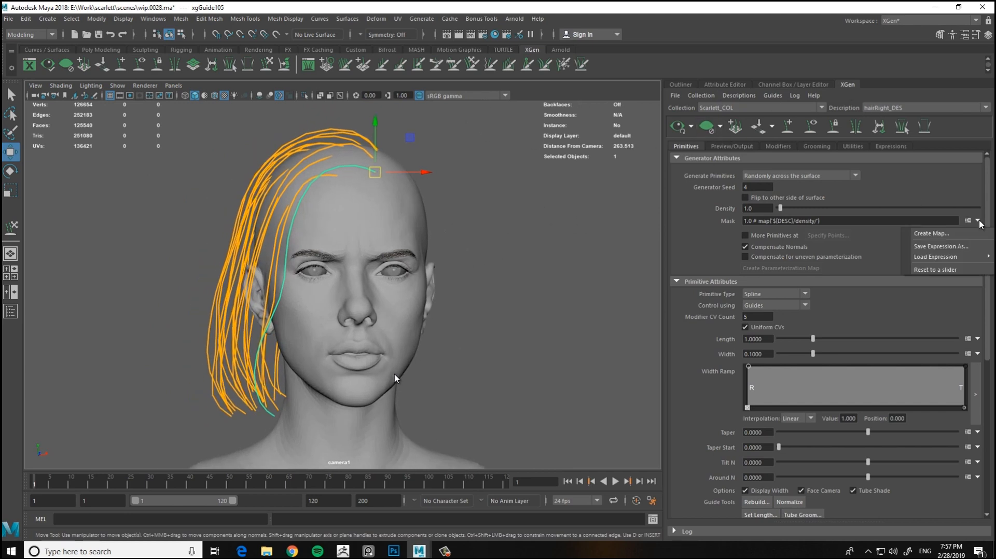
click(931, 233)
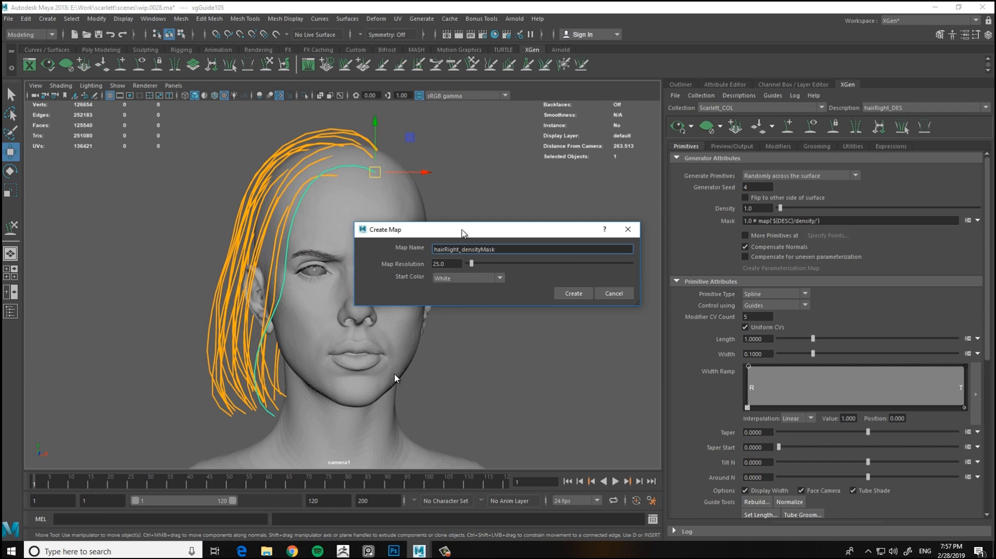
click(464, 278)
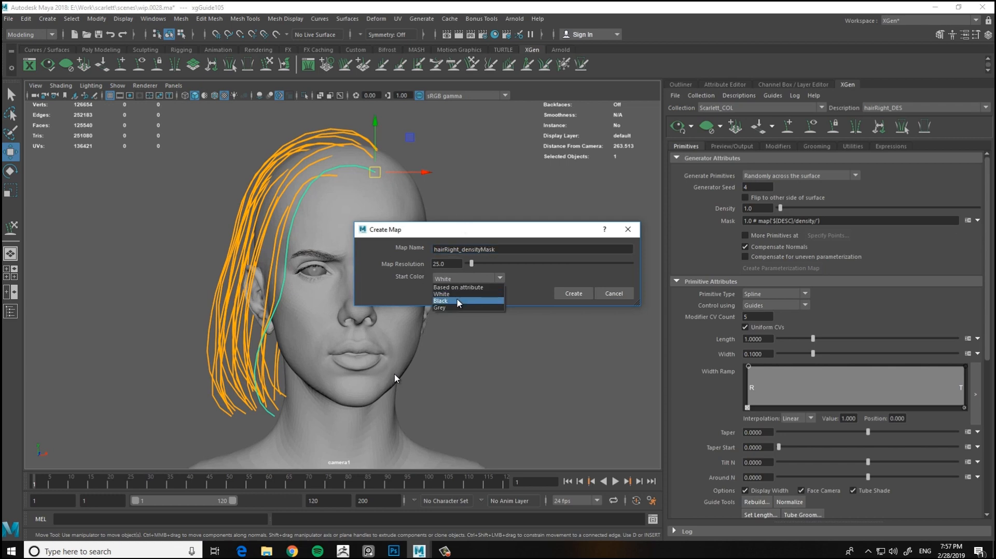
click(572, 293)
Clear the generated hair preview so only the guides remain over the scalp
mouse_move(316, 192)
alt+mouse_down()
mouse_move(336, 205)
mouse_move(524, 211)
mouse_move(317, 124)
alt+mouse_up()
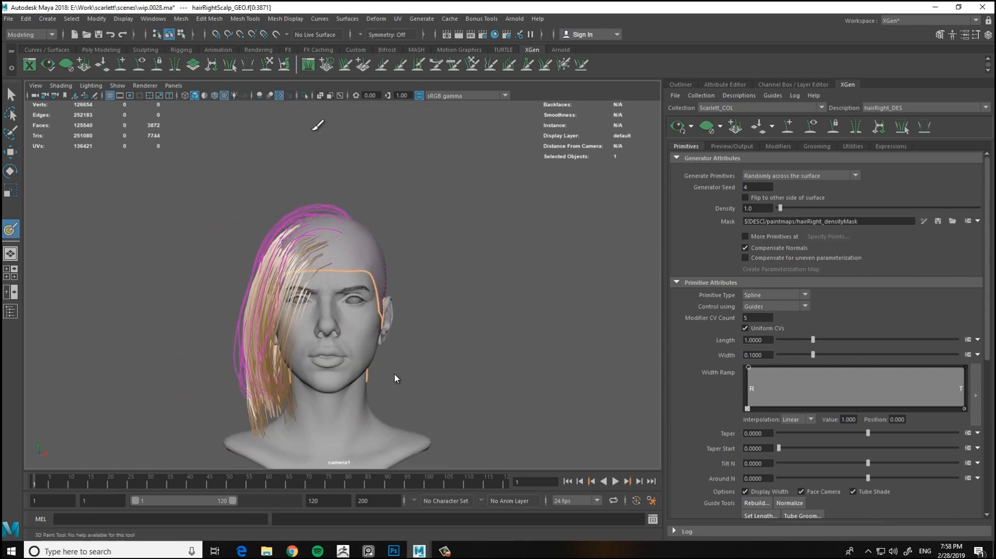
alt+right_drag(318, 125, 611, 226)
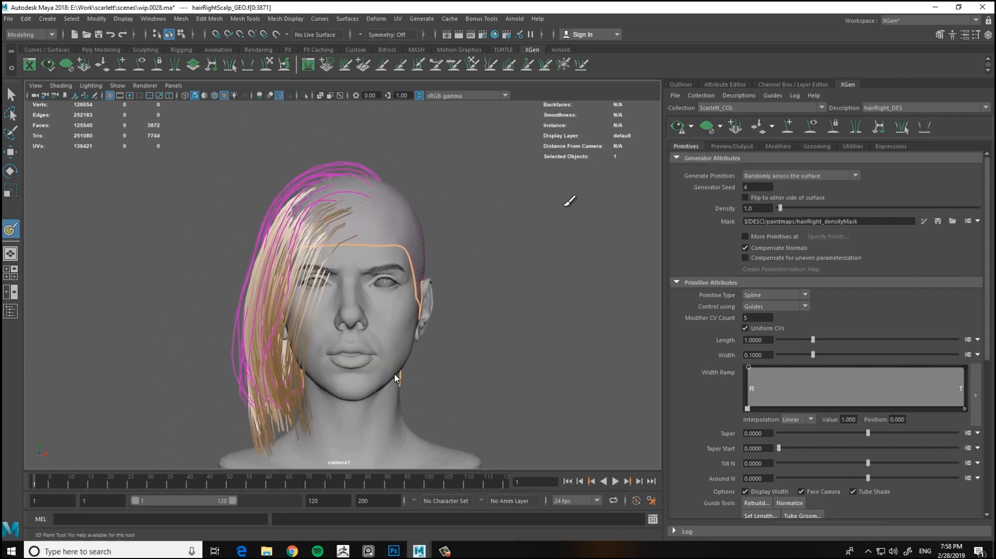
alt+drag(569, 201, 496, 232)
click(810, 129)
click(709, 134)
alt+right_drag(496, 232, 533, 238)
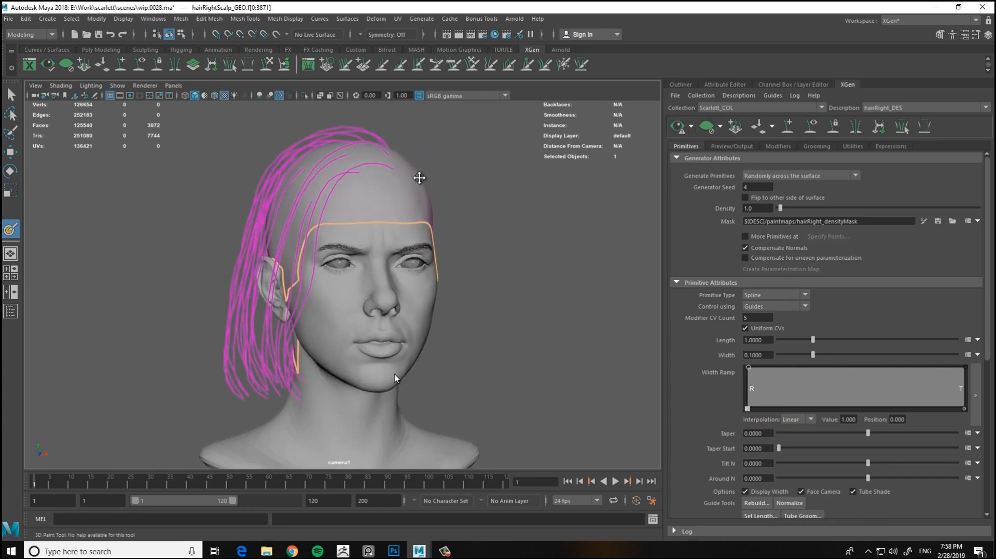
Review the 3D Paint Tool settings, including the Stylus Pressure options
alt+drag(419, 177, 337, 228)
double_click(10, 229)
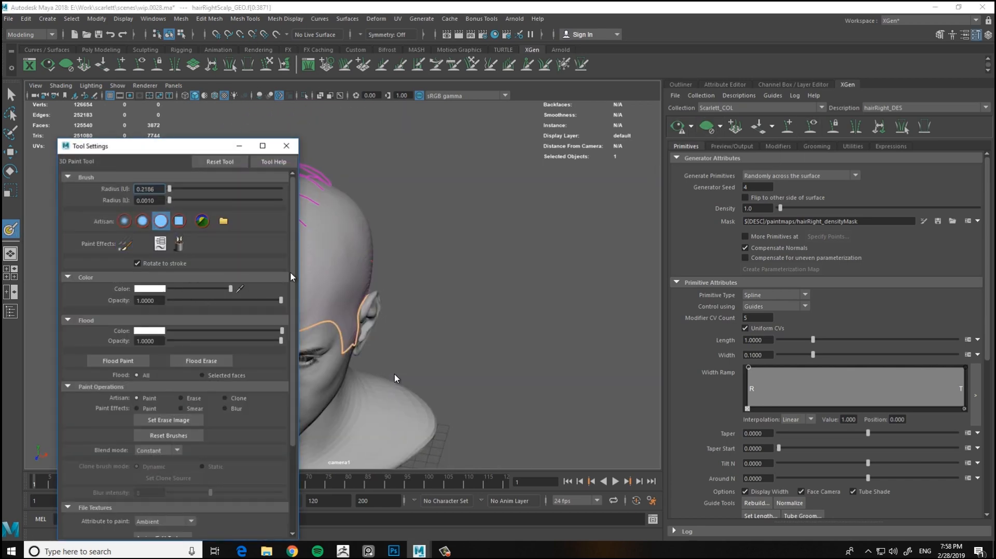
drag(290, 271, 296, 361)
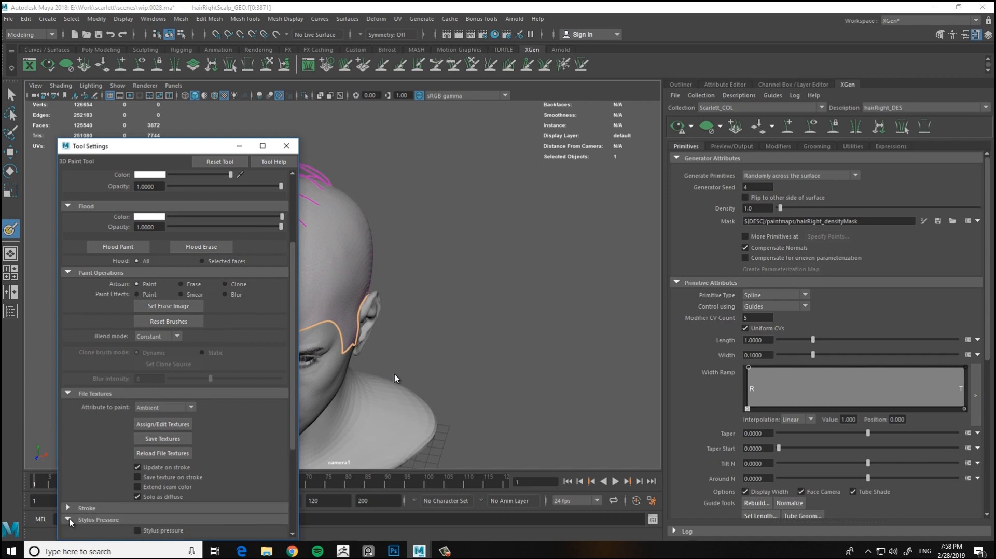
click(287, 147)
Resize the paint brush over the scalp and isolate the scalp mesh in the viewport
scroll(293, 266, up, 3)
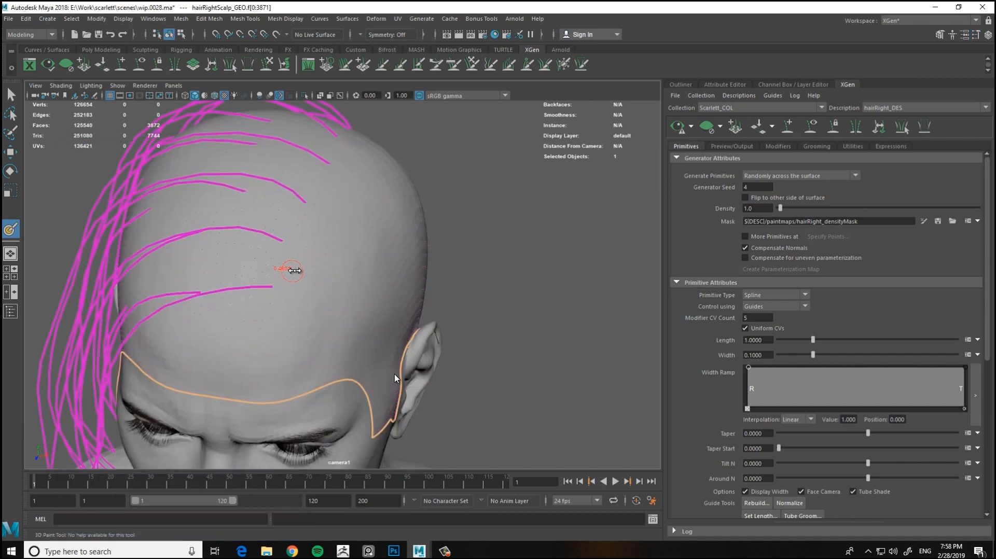
drag(294, 270, 286, 269)
alt+middle_drag(287, 269, 322, 282)
alt+drag(389, 151, 365, 289)
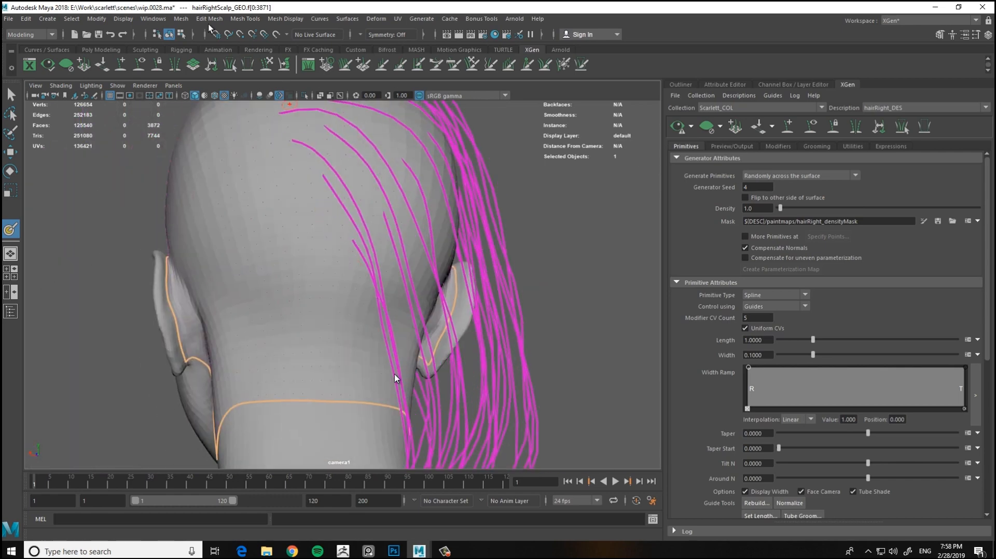
alt+drag(394, 378, 404, 256)
key(ctrl+1)
Paint the density mask white along the parting line and in a broad band across the right side of the scalp
alt+drag(266, 220, 386, 313)
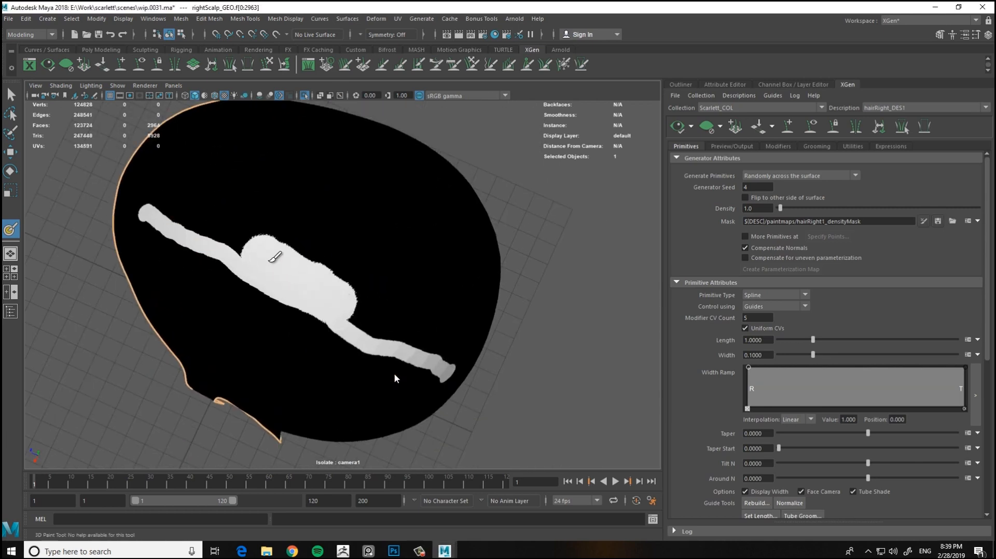
mouse_move(269, 261)
alt+mouse_down()
mouse_move(317, 270)
mouse_move(390, 196)
alt+mouse_up()
mouse_move(447, 284)
alt+mouse_down()
mouse_move(311, 225)
mouse_move(357, 232)
alt+mouse_up()
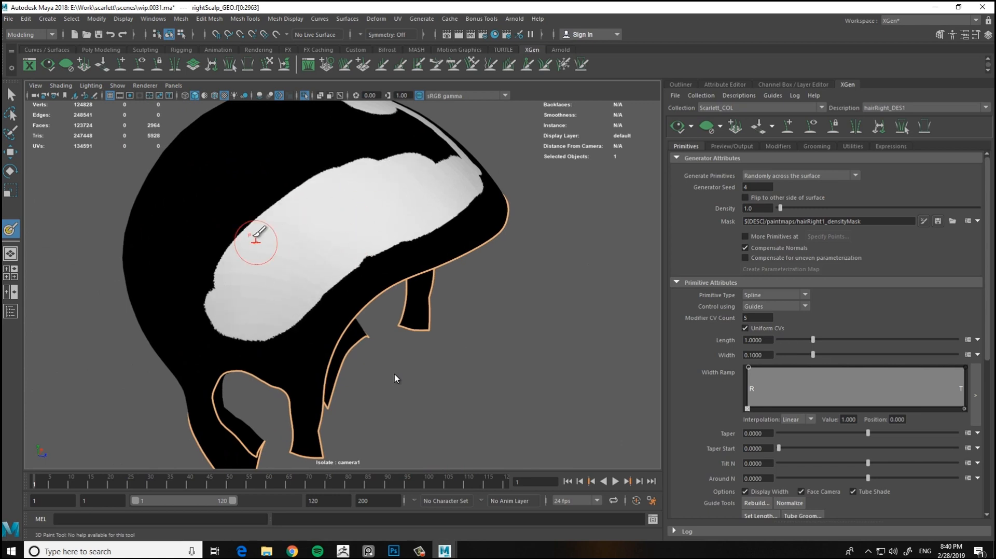
alt+right_drag(256, 237, 223, 240)
alt+drag(223, 240, 293, 236)
drag(332, 291, 308, 310)
Extend the white mask around the back of the head and fill the area up to the parting line
alt+drag(207, 345, 282, 356)
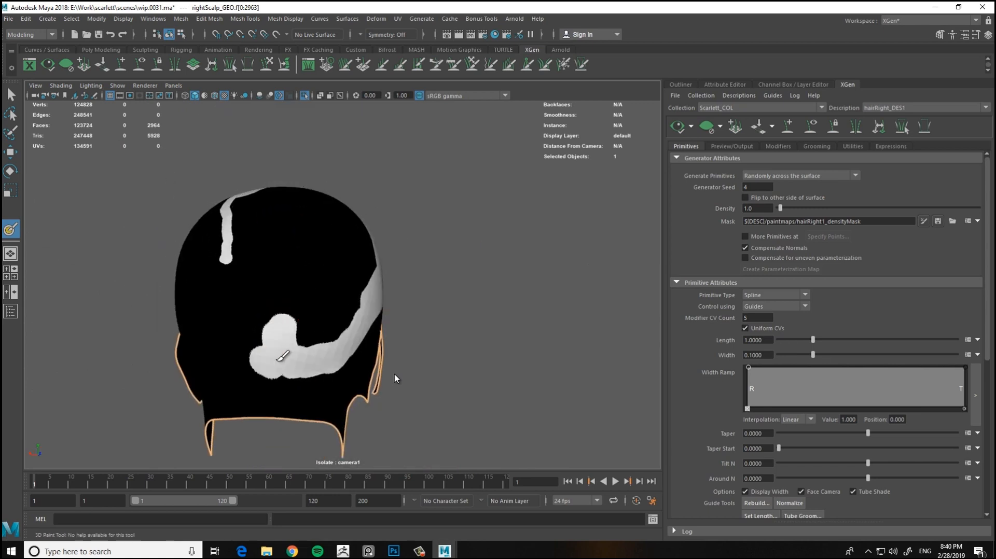
mouse_move(370, 295)
alt+mouse_down()
mouse_move(292, 364)
mouse_move(264, 306)
alt+mouse_up()
alt+drag(346, 293, 249, 277)
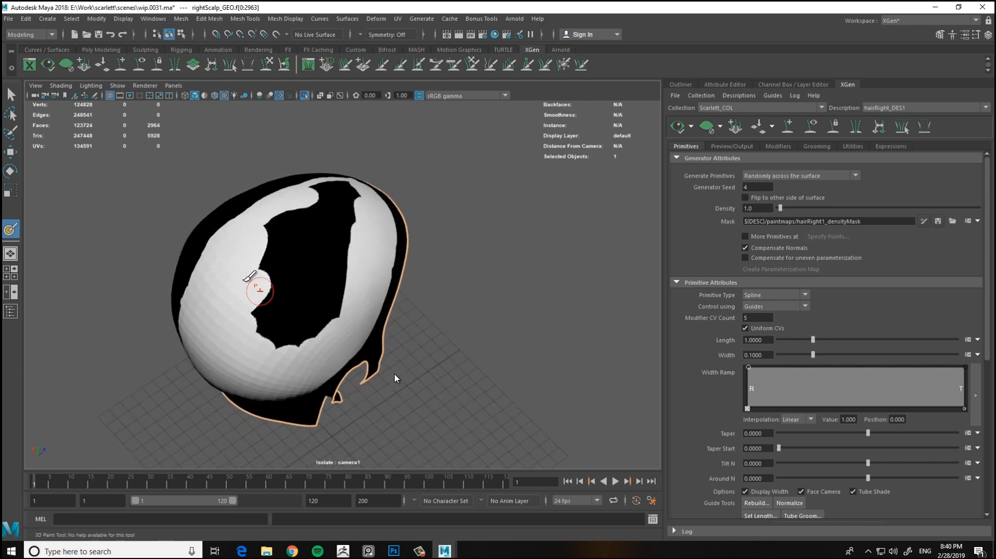
alt+drag(354, 238, 321, 275)
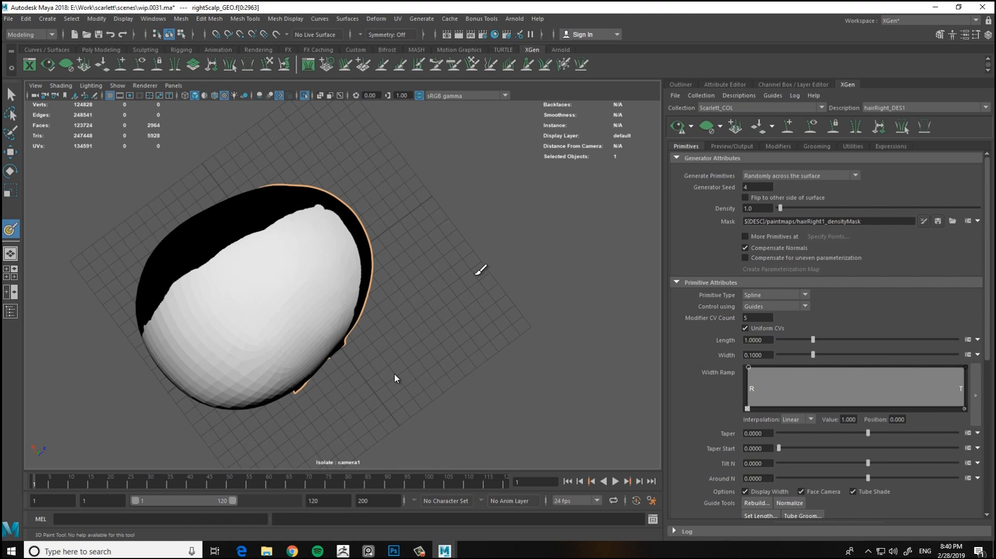
Save the painted density mask and preview the generated hair with the full head shown
click(938, 222)
click(304, 96)
alt+drag(475, 254, 467, 135)
click(677, 126)
alt+middle_drag(498, 306, 490, 227)
mouse_move(494, 228)
alt+mouse_down()
mouse_move(595, 226)
mouse_move(550, 263)
mouse_move(516, 262)
mouse_move(519, 280)
mouse_move(496, 293)
mouse_move(506, 282)
alt+mouse_up()
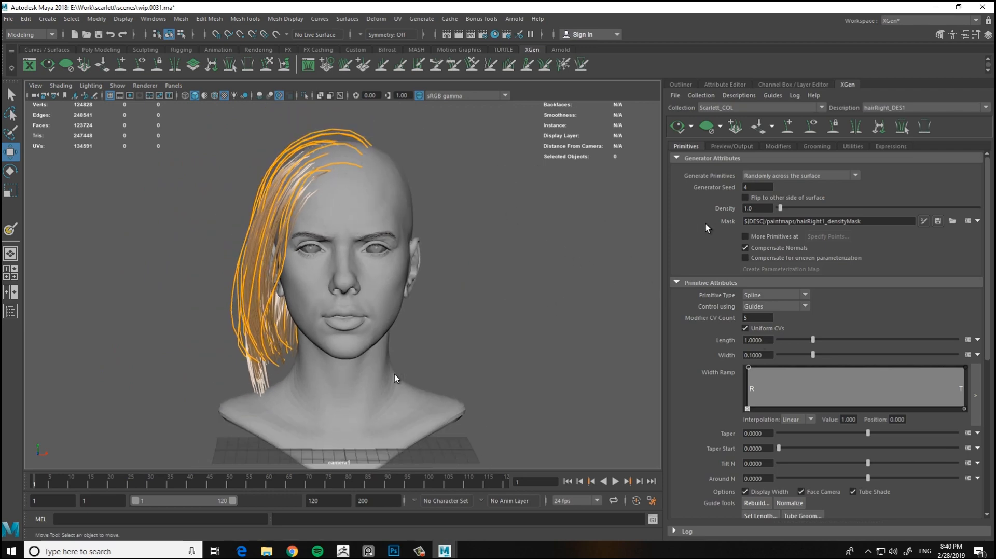
Set the Modifier CV Count to 40
text(40)
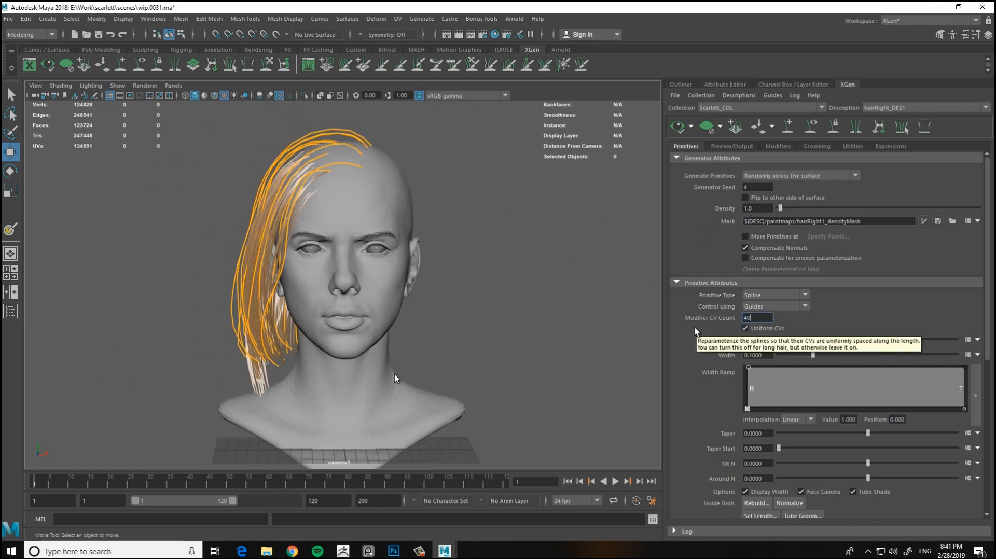
Lower the root of the hair's width ramp and taper it to a tip value of 0.156
key(Return)
alt+drag(507, 228, 729, 227)
click(974, 393)
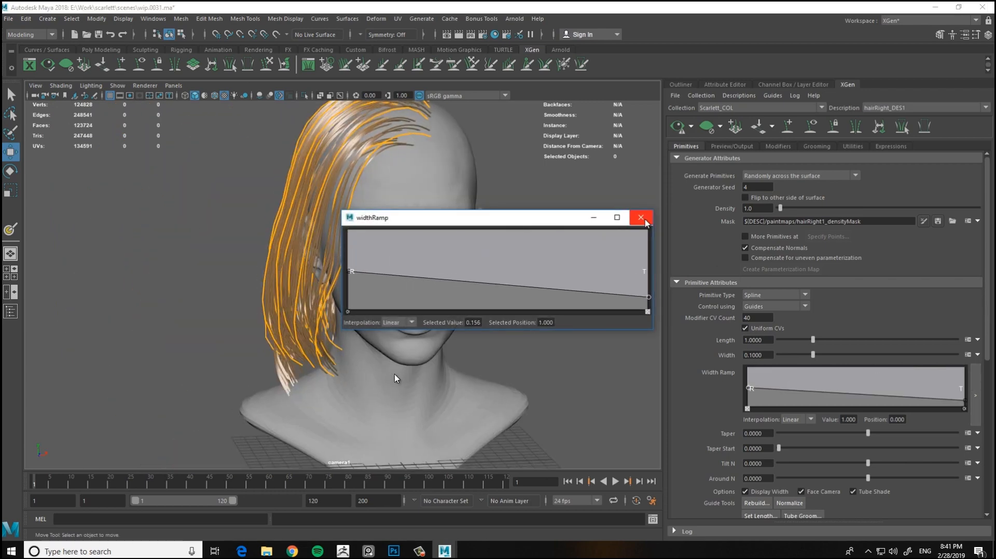
click(645, 220)
Lower the width ramp's root further and add a spline-interpolated point with value 0.370 at position 0.125
alt+right_drag(545, 178, 575, 186)
alt+middle_drag(575, 187, 503, 246)
click(974, 394)
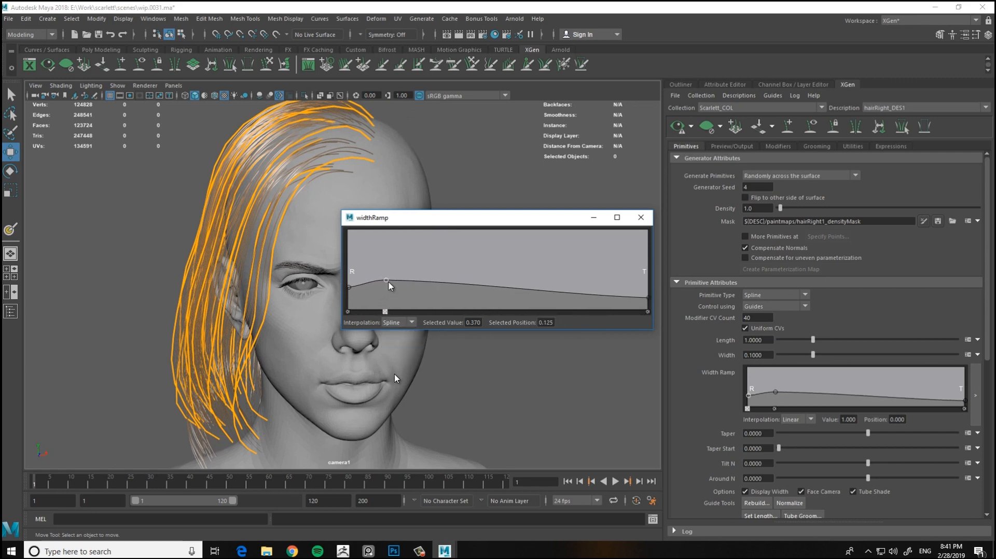
click(642, 218)
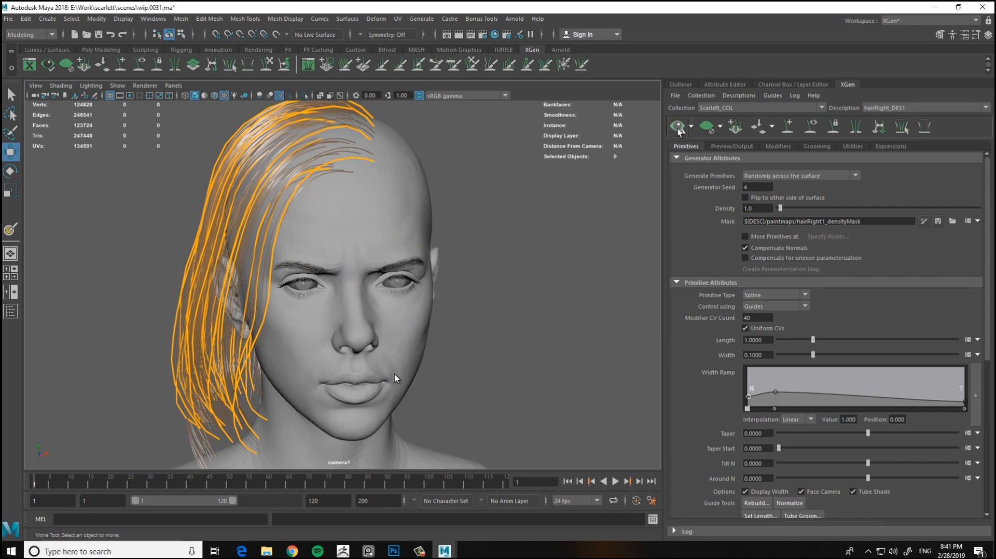
alt+drag(474, 262, 363, 286)
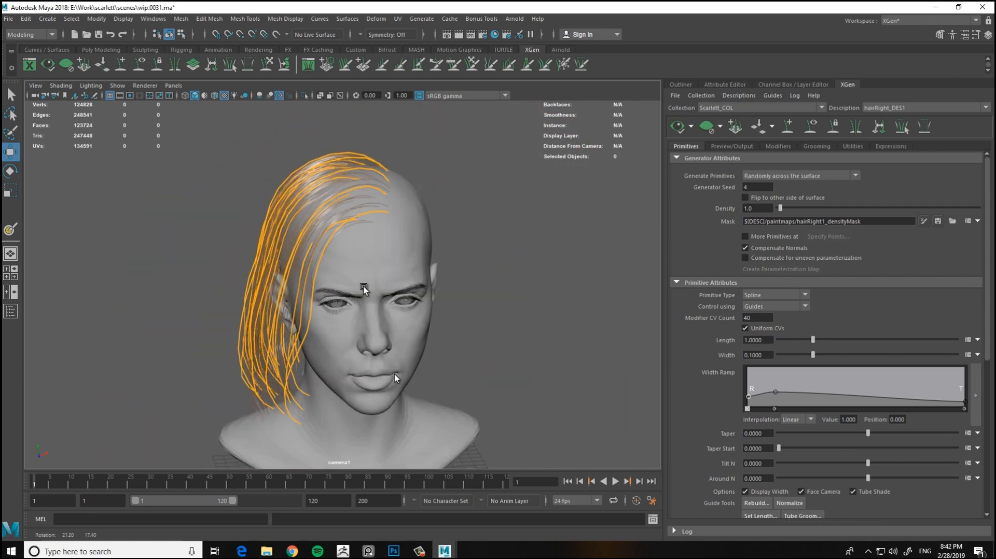
Set the hair density to 100 and regenerate the preview
text(100)
key(Return)
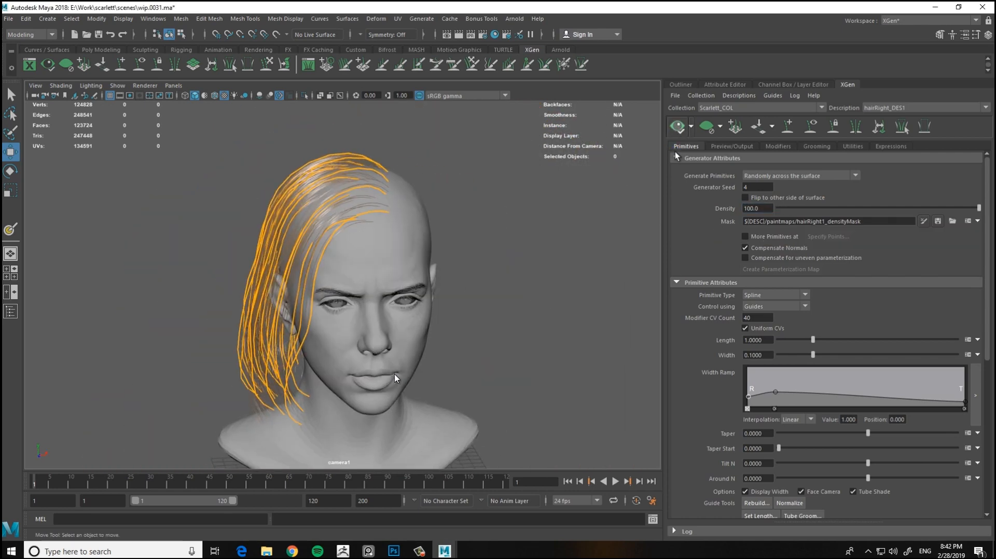
alt+drag(407, 272, 522, 284)
alt+right_drag(522, 284, 543, 329)
Set the hair width to 0.05 and check the regenerated strands close up at the parting
double_click(766, 355)
text(0.05)
key(Return)
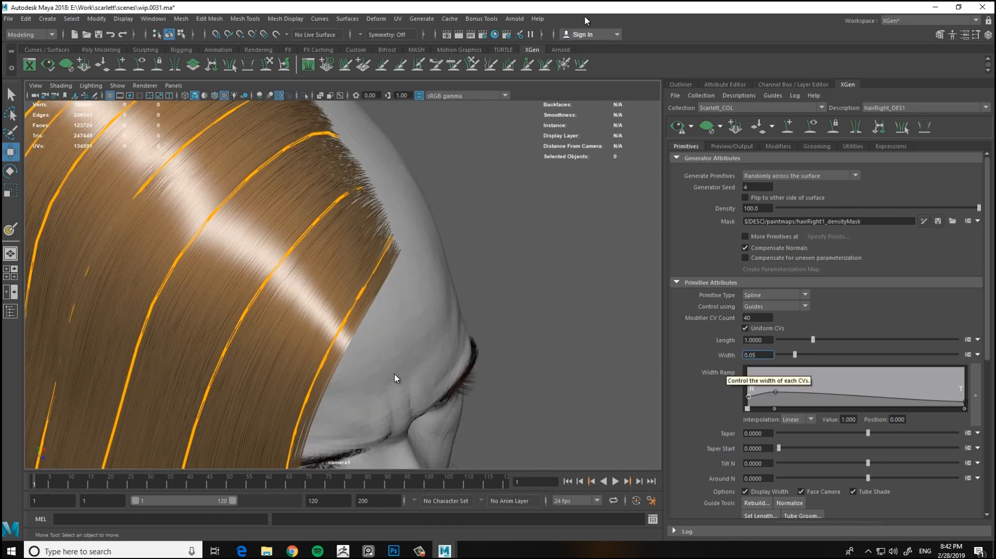
click(677, 132)
alt+drag(495, 212, 456, 216)
alt+right_drag(457, 216, 320, 338)
alt+drag(320, 338, 450, 349)
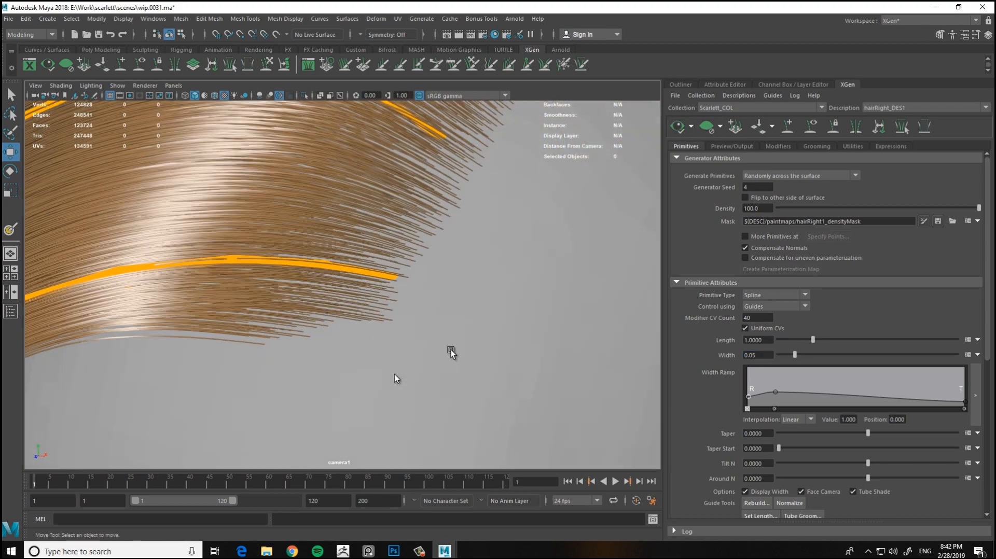
Set the hair width to 0.03 and regenerate the preview
text(0.03)
key(Return)
click(674, 131)
alt+drag(480, 216, 550, 210)
alt+right_drag(549, 210, 195, 281)
alt+drag(195, 281, 342, 291)
alt+middle_drag(341, 291, 402, 228)
Select all the right-side hair guides, rebuild their CVs and normalize them
drag(189, 351, 453, 227)
alt+right_drag(453, 227, 384, 270)
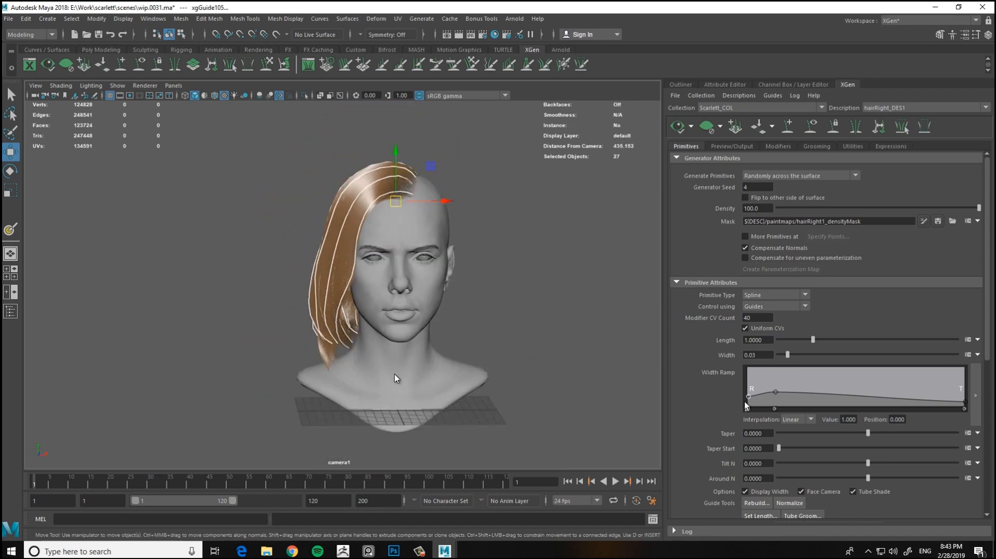
scroll(977, 386, down, 2)
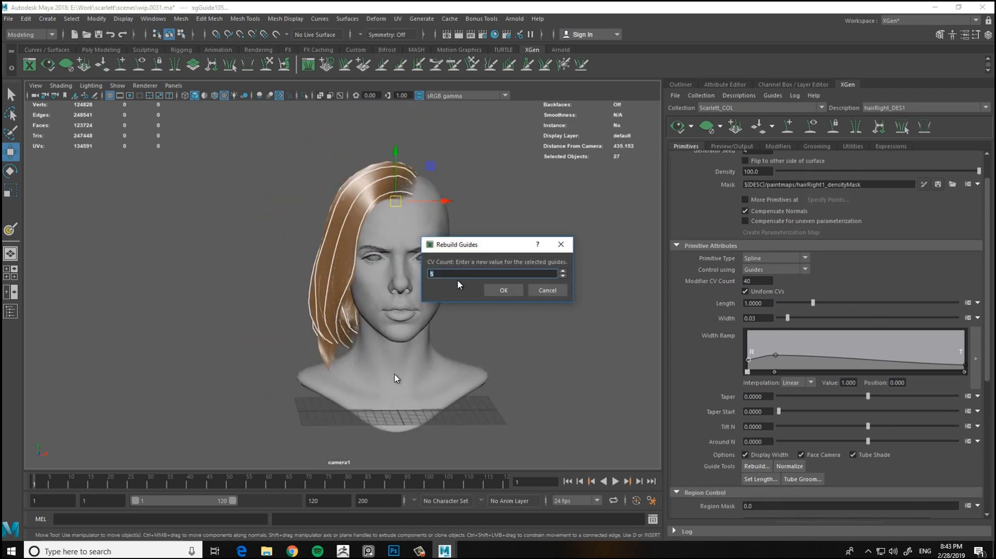
click(503, 290)
alt+drag(461, 206, 557, 312)
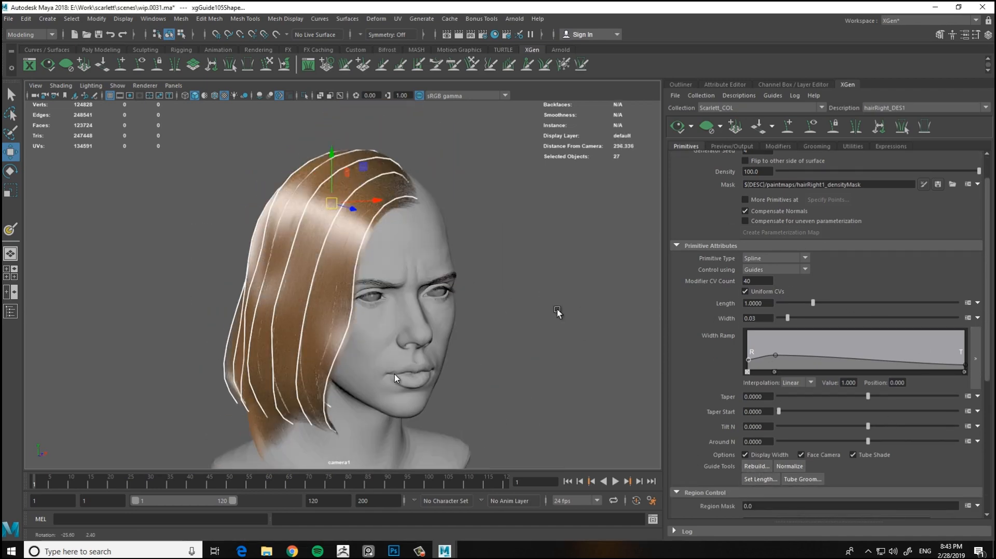
click(788, 467)
alt+drag(446, 290, 456, 253)
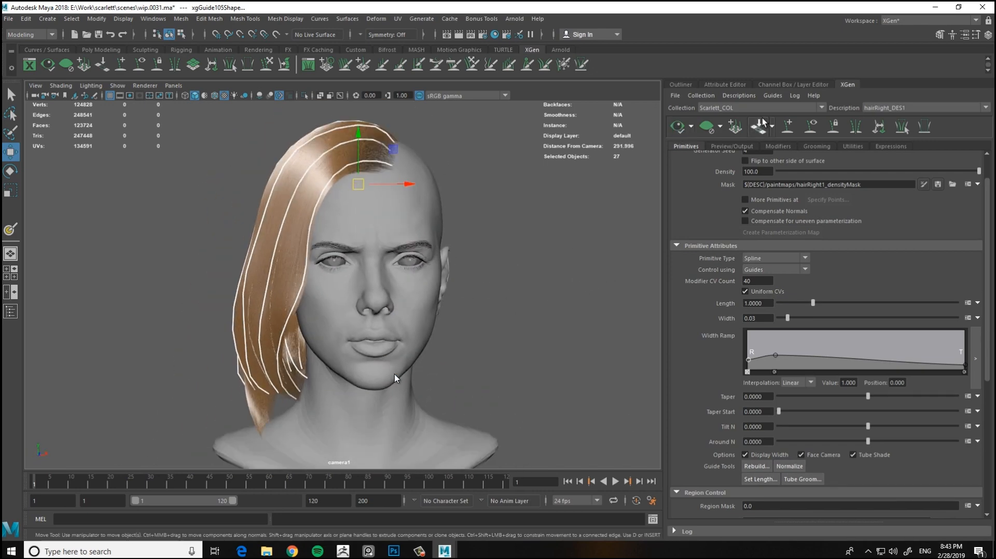
Add a Cut modifier to the right-side hair and preview its effect on the ends
click(779, 147)
click(940, 169)
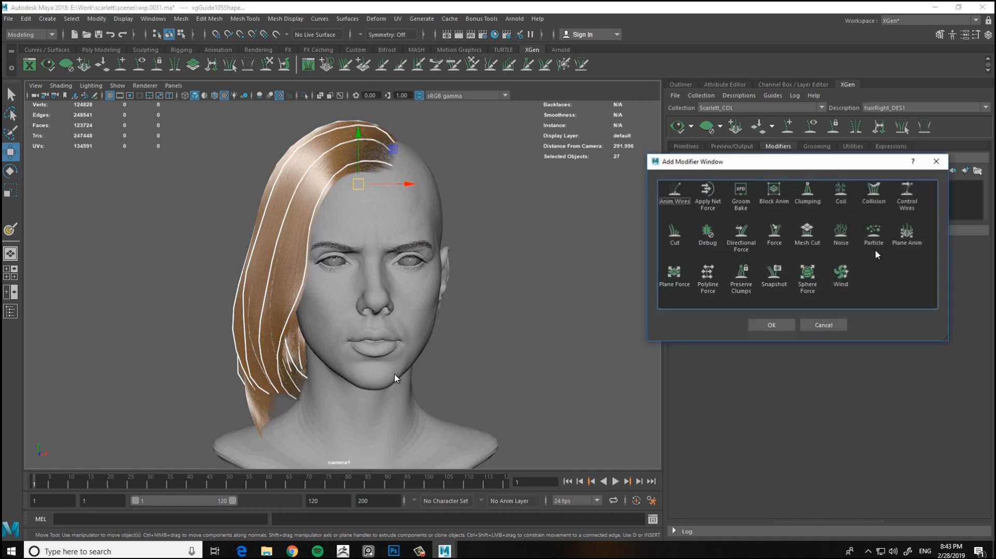
click(771, 324)
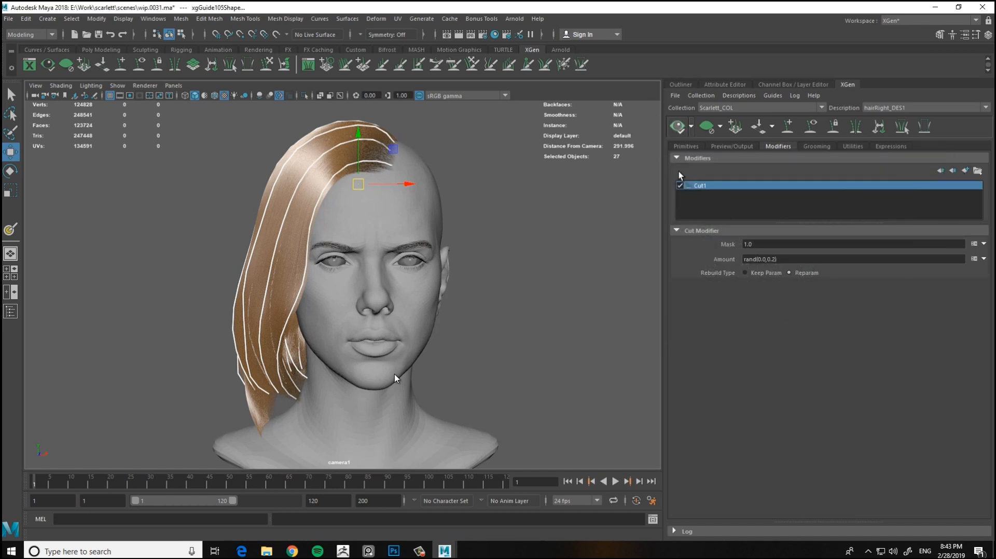
scroll(499, 330, up, 4)
Add a Clumping modifier to the right-side hair, then set up and save its clumping maps
click(966, 172)
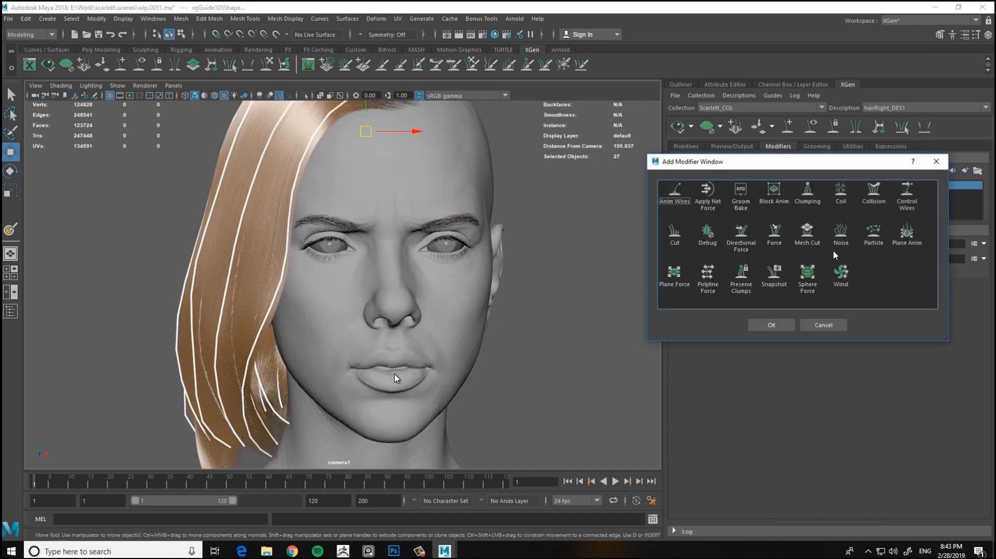
click(807, 195)
click(771, 324)
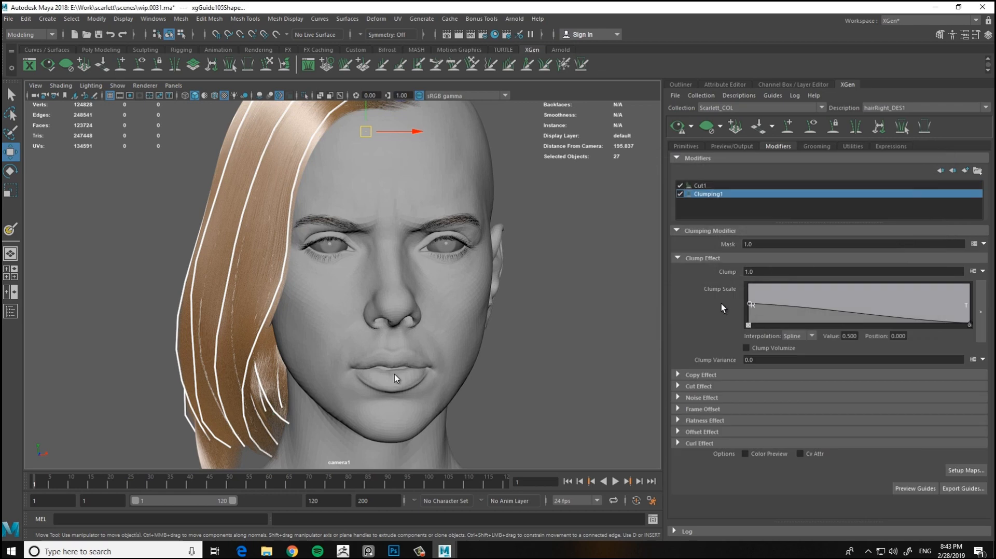
click(966, 472)
click(556, 392)
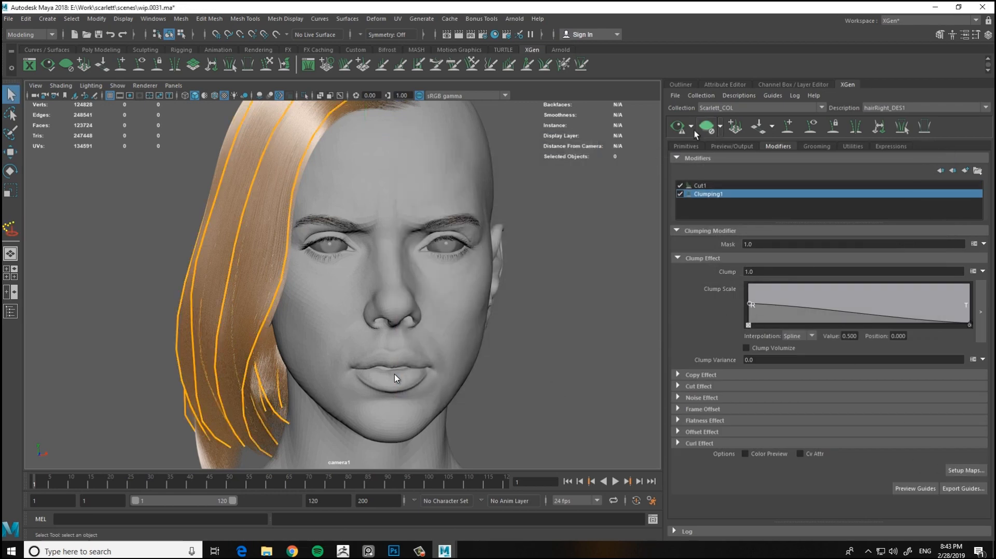
Raise the tip of the first Clumping modifier's Clump Scale ramp to 0.171 and preview the hair
alt+drag(343, 282, 344, 178)
alt+drag(415, 341, 487, 325)
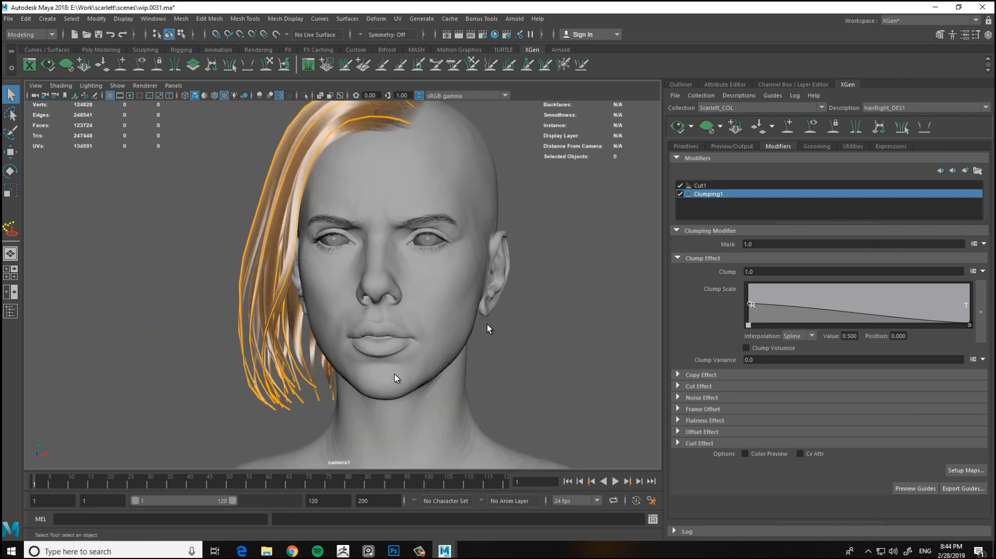
alt+drag(444, 253, 513, 332)
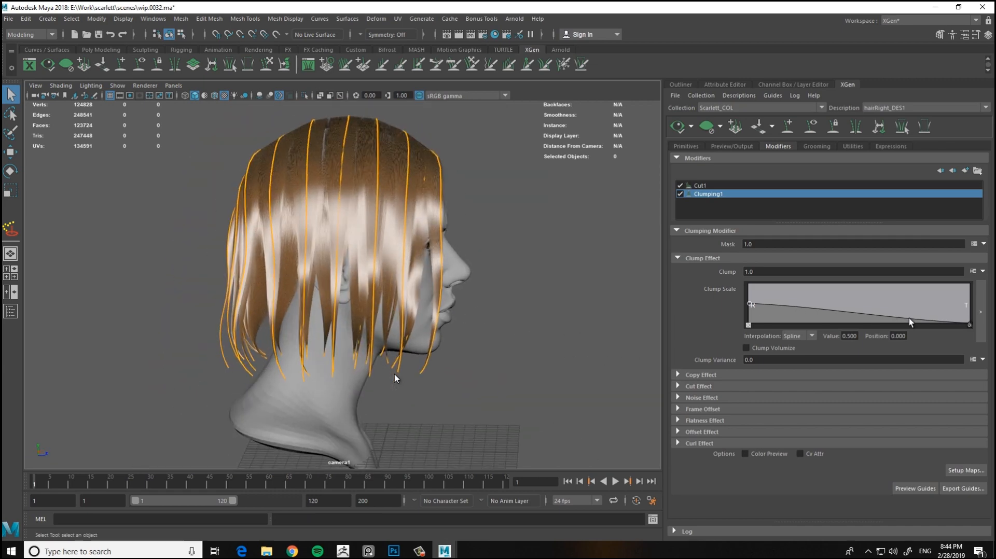
drag(974, 320, 975, 316)
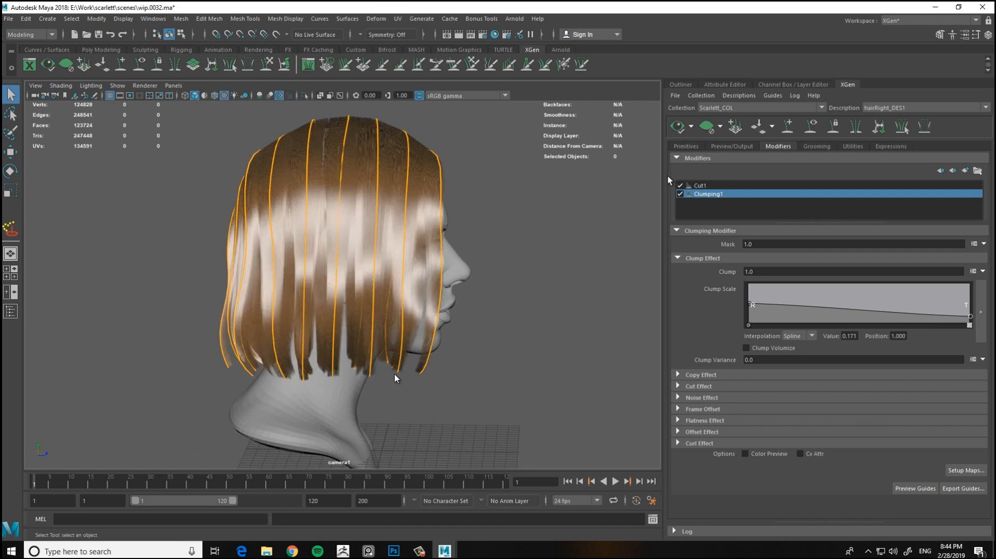
alt+drag(492, 301, 576, 299)
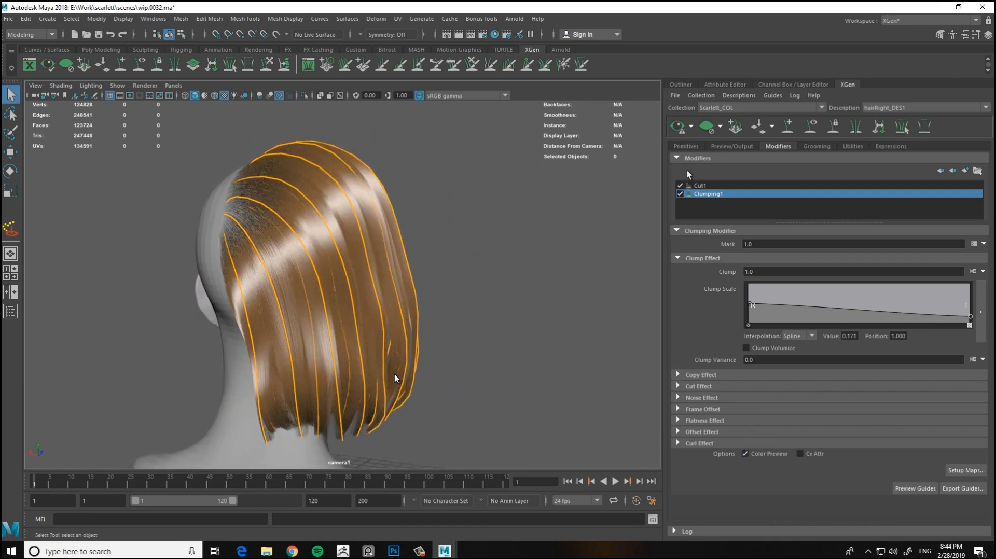
Turn on the clumping color preview and examine how the clumps are distributed around the head and parting
click(744, 453)
alt+drag(589, 235, 374, 306)
alt+right_drag(373, 306, 472, 275)
alt+middle_drag(471, 275, 497, 289)
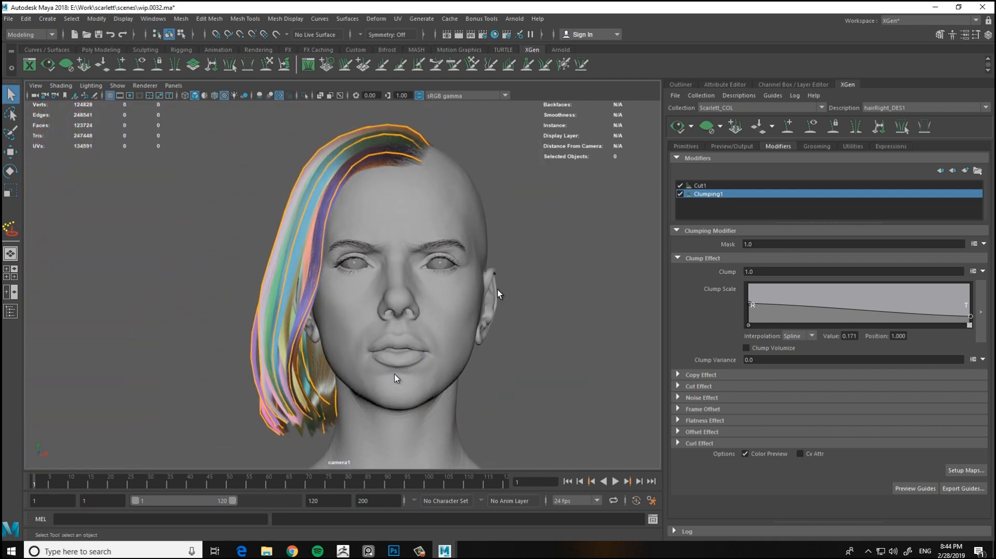
alt+drag(497, 289, 487, 266)
alt+drag(413, 265, 332, 306)
alt+right_drag(332, 306, 373, 306)
alt+drag(373, 306, 461, 259)
alt+middle_drag(462, 259, 456, 288)
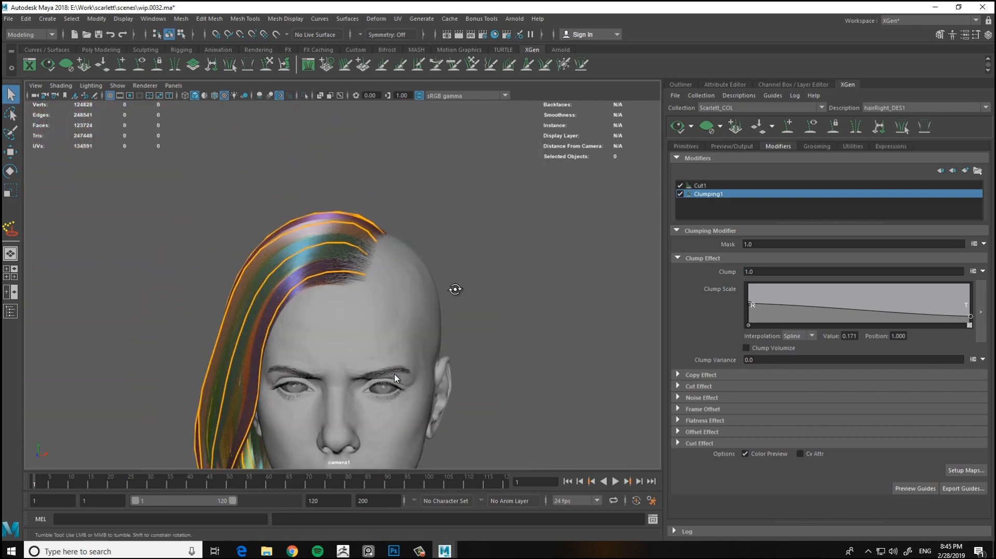
drag(475, 156, 347, 301)
alt+middle_drag(415, 272, 407, 226)
alt+right_drag(407, 226, 408, 225)
alt+drag(409, 225, 363, 332)
alt+right_drag(363, 331, 378, 271)
alt+drag(378, 272, 351, 255)
alt+right_drag(351, 255, 504, 276)
Turn off the clumping color preview and hide the guides so only the hair is displayed
click(753, 454)
alt+drag(503, 276, 523, 267)
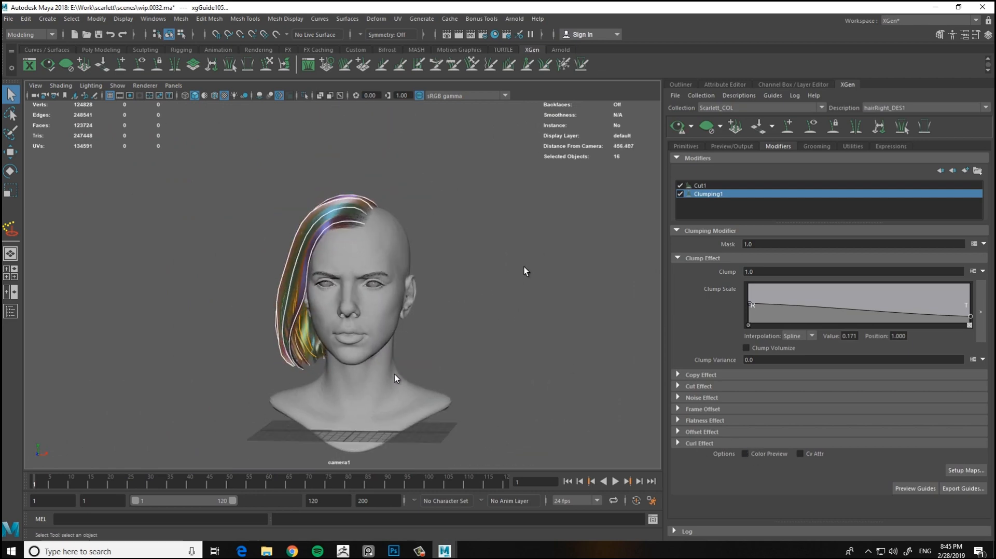
alt+right_drag(501, 290, 555, 293)
alt+drag(555, 293, 560, 244)
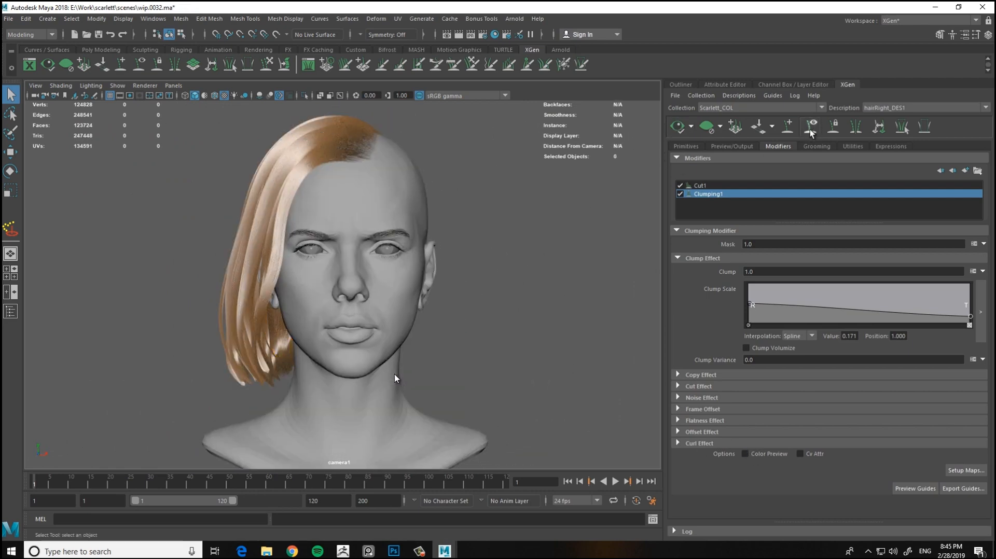
alt+drag(399, 280, 446, 265)
Add a second Clumping modifier above the first and look at its clumping map settings
click(965, 171)
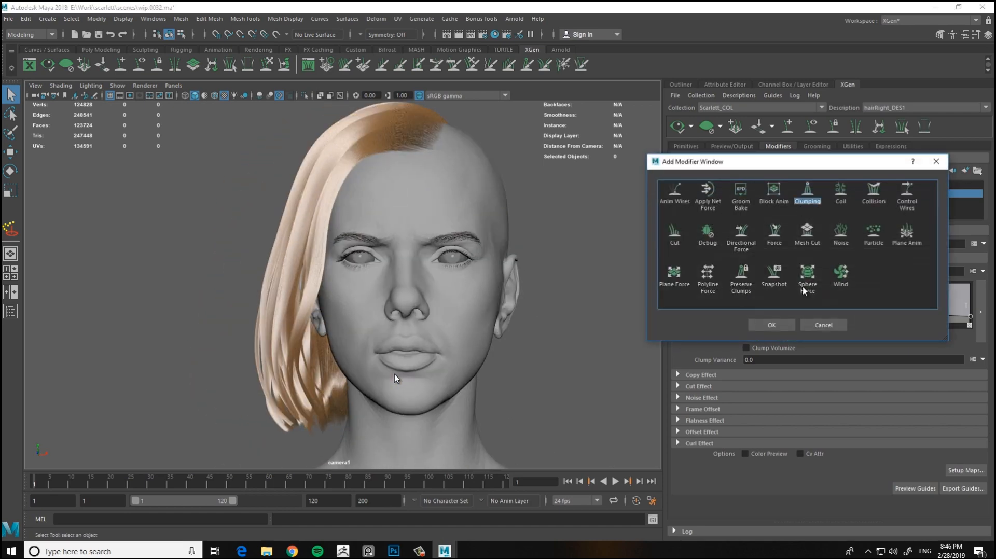
click(771, 325)
click(965, 469)
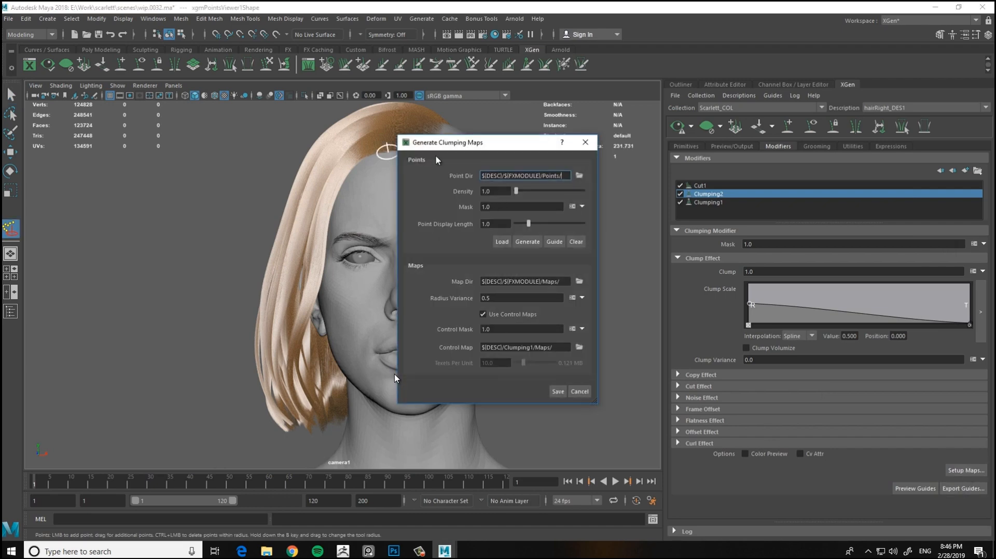
click(580, 147)
Check the clumping map settings of the first Clumping modifier
click(715, 202)
click(965, 470)
alt+drag(325, 253, 278, 249)
alt+right_drag(278, 249, 259, 243)
click(585, 142)
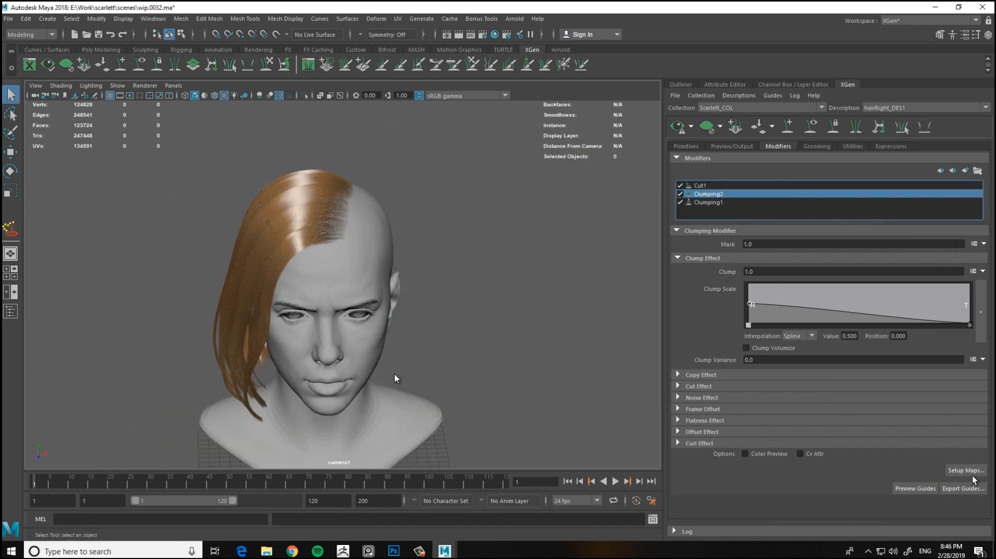
Generate clumping points at density 50 for the second Clumping modifier, save its maps and preview the hair
click(970, 472)
text(50)
click(527, 241)
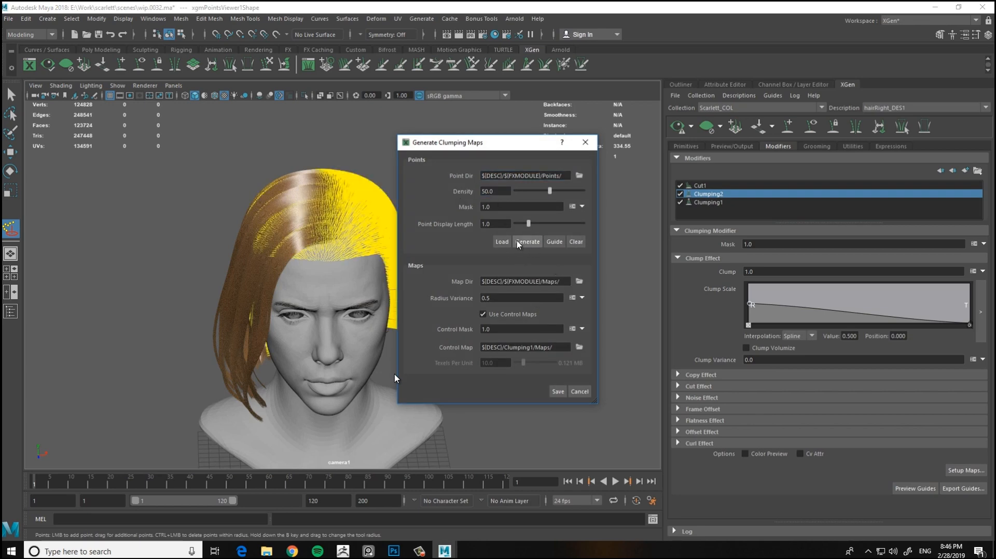
mouse_move(363, 270)
alt+mouse_down()
mouse_move(347, 281)
mouse_move(298, 280)
mouse_move(358, 288)
alt+mouse_up()
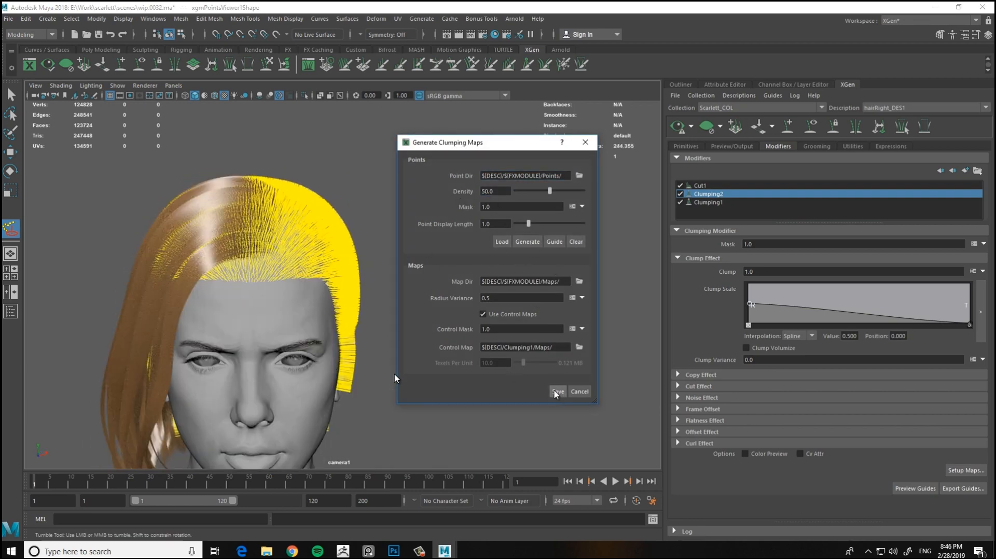
click(557, 392)
alt+drag(446, 280, 680, 166)
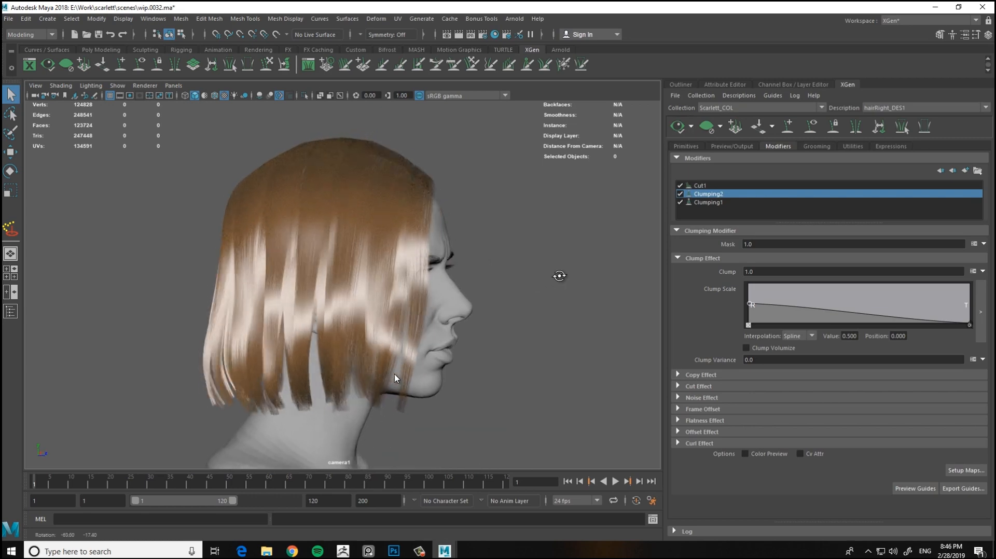
alt+drag(624, 276, 493, 295)
Change the point density of the second Clumping modifier, save its maps again and refresh the hair preview
click(966, 470)
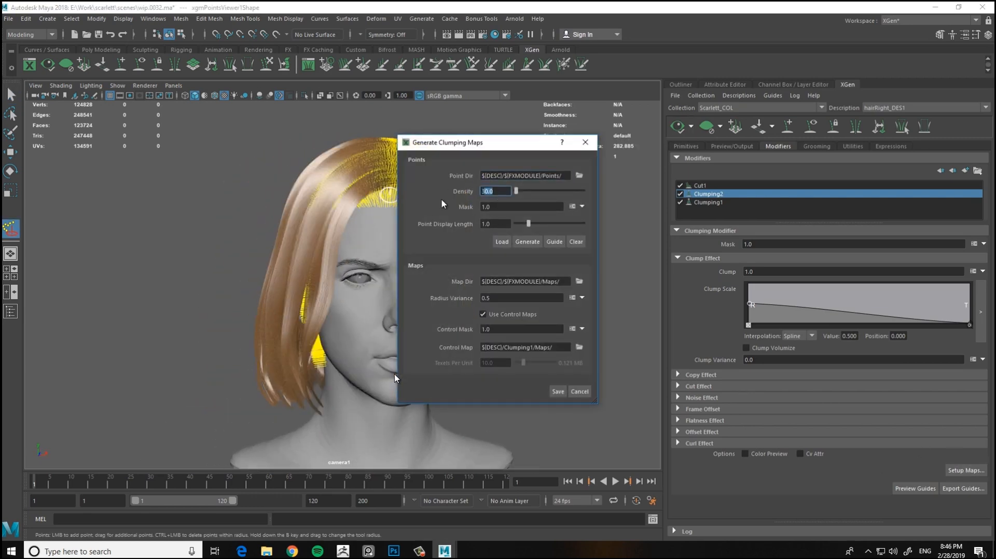
click(558, 392)
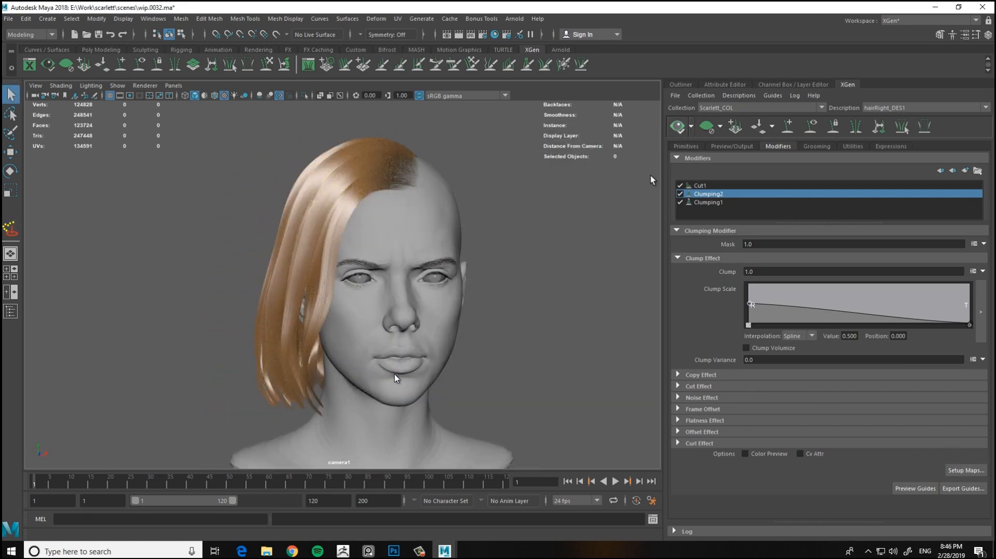
alt+drag(480, 286, 385, 318)
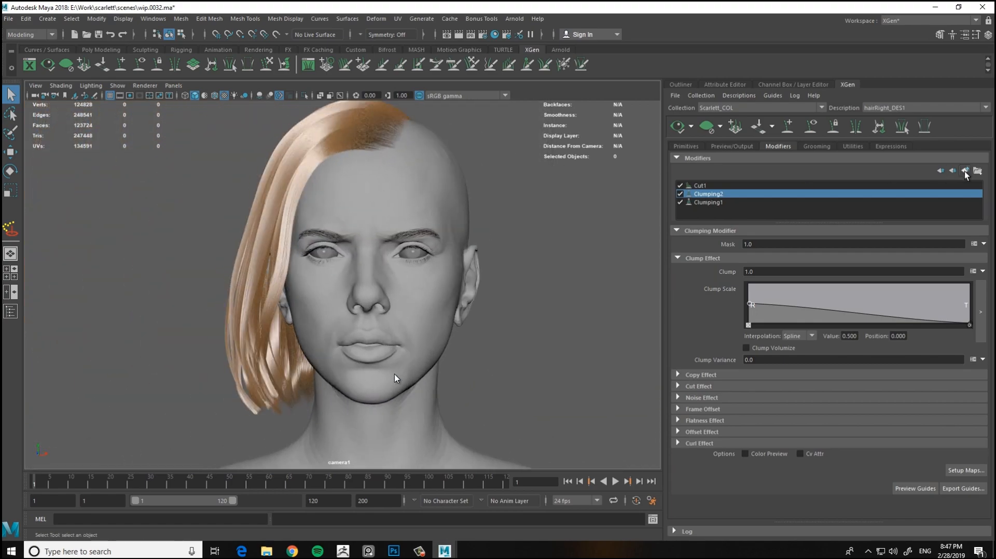
Add a Noise modifier at the top of the modifier stack and preview its effect on the hair ends
click(965, 172)
click(758, 327)
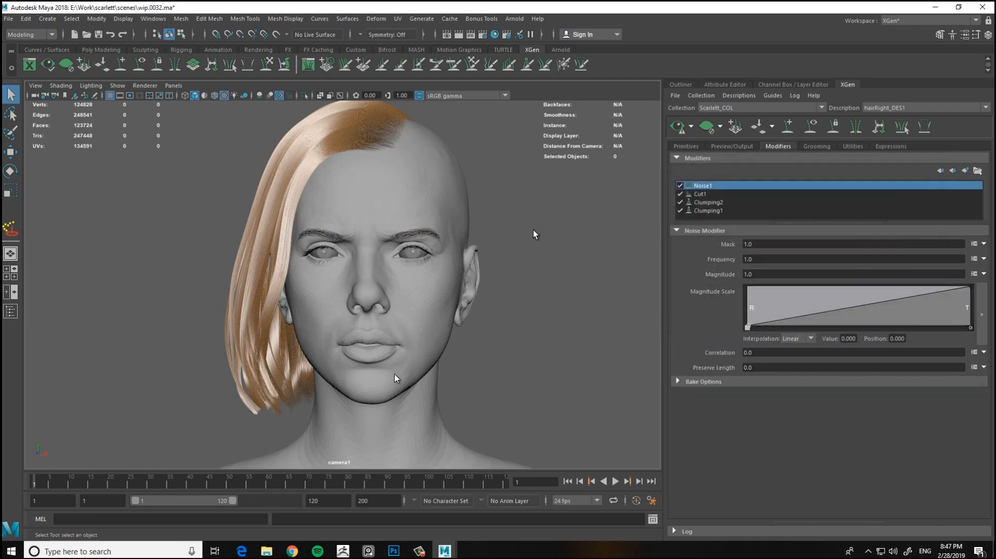
mouse_move(535, 235)
alt+mouse_down()
mouse_move(500, 238)
mouse_move(545, 236)
alt+mouse_up()
click(676, 132)
alt+drag(520, 280, 428, 296)
alt+right_drag(427, 296, 446, 324)
alt+drag(446, 324, 547, 322)
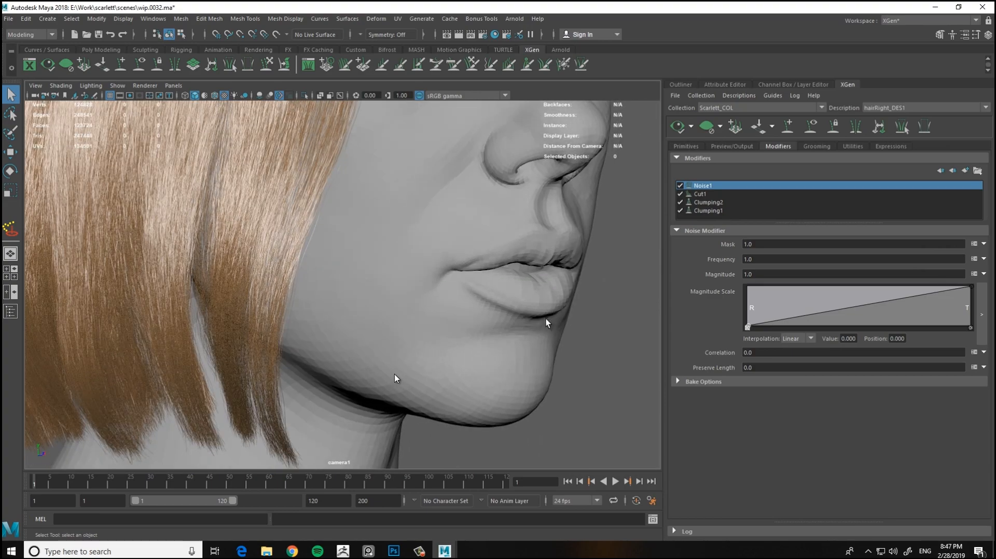
Set the Noise modifier's frequency to 0.5 and refresh the hair preview
alt+drag(522, 280, 619, 317)
text(.5)
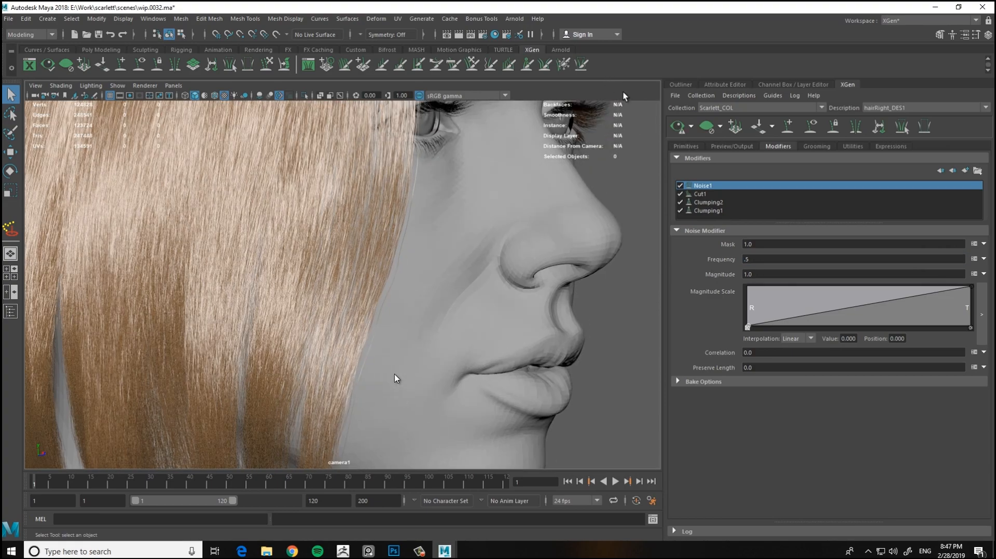
click(677, 127)
alt+drag(518, 259, 394, 275)
Set the modifier CV count of the hair primitives to 60 and check the result around the head
click(686, 146)
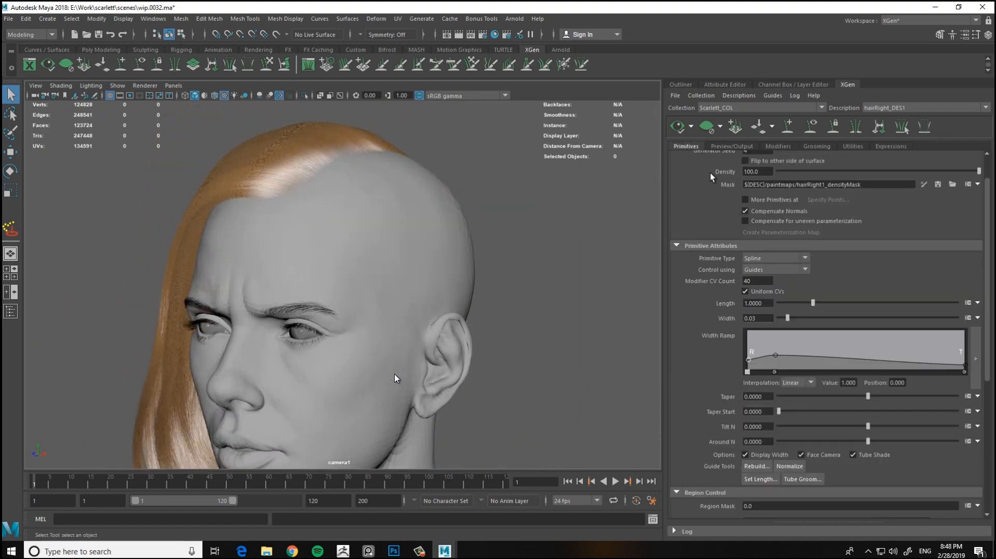
drag(760, 281, 694, 285)
text(60)
key(Return)
alt+drag(457, 233, 521, 230)
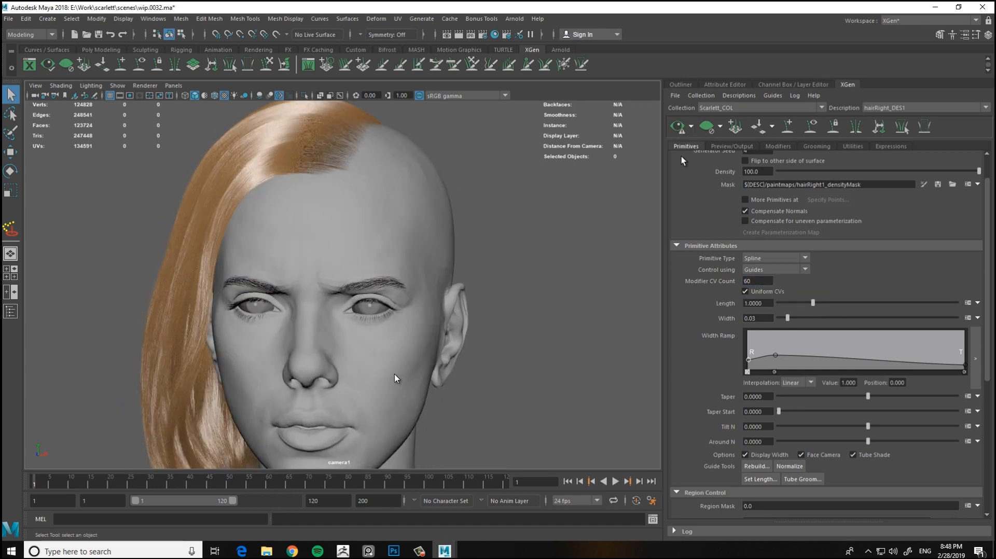
alt+drag(410, 210, 390, 307)
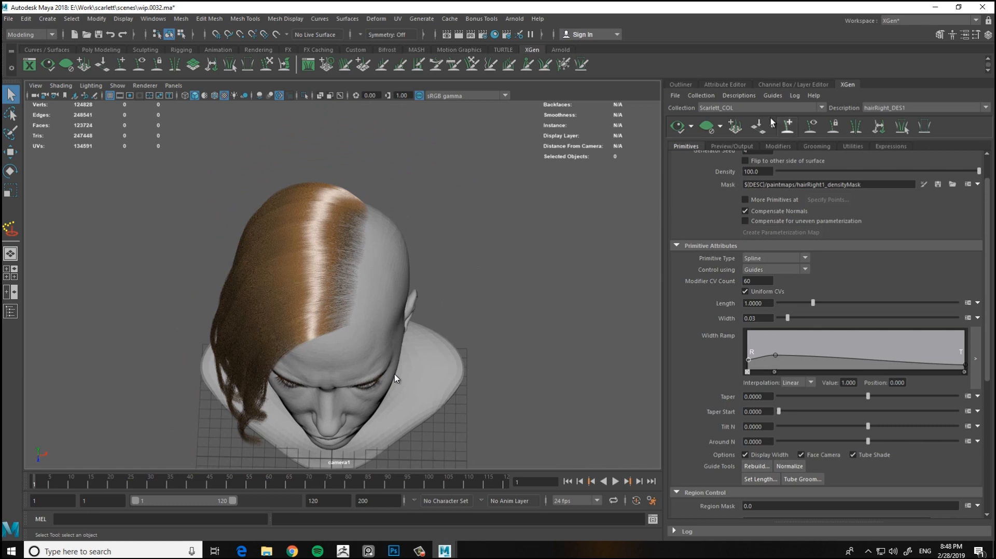
Set the clump amount of the first Clumping modifier to 0.7 and check the updated hair from several angles
click(778, 146)
click(728, 210)
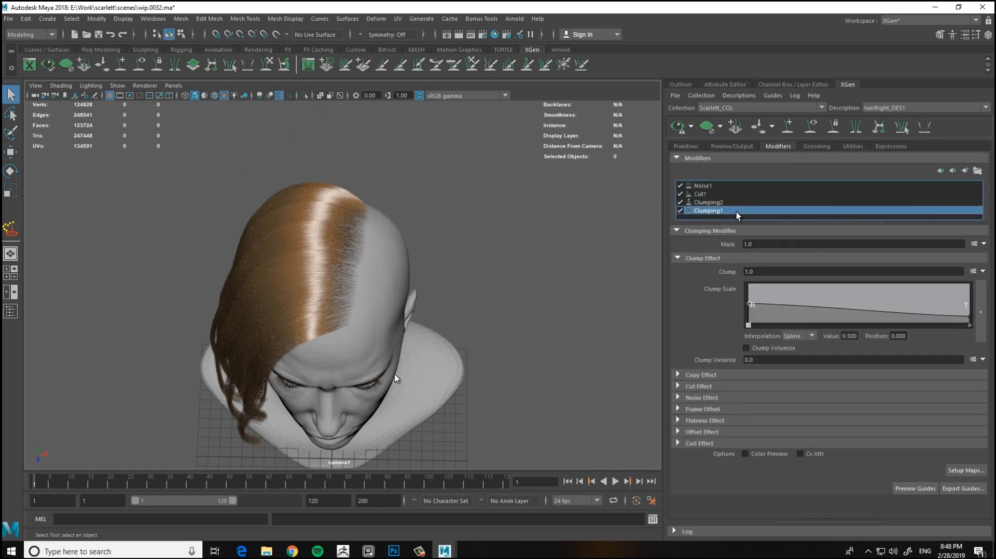
alt+drag(445, 273, 554, 297)
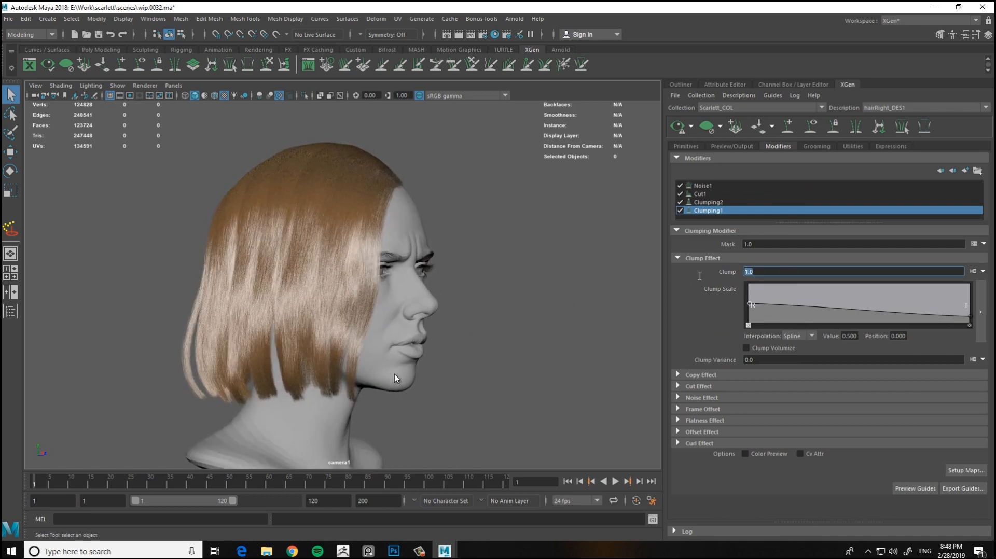
alt+drag(434, 246, 672, 146)
alt+drag(596, 238, 525, 324)
alt+right_drag(524, 324, 418, 276)
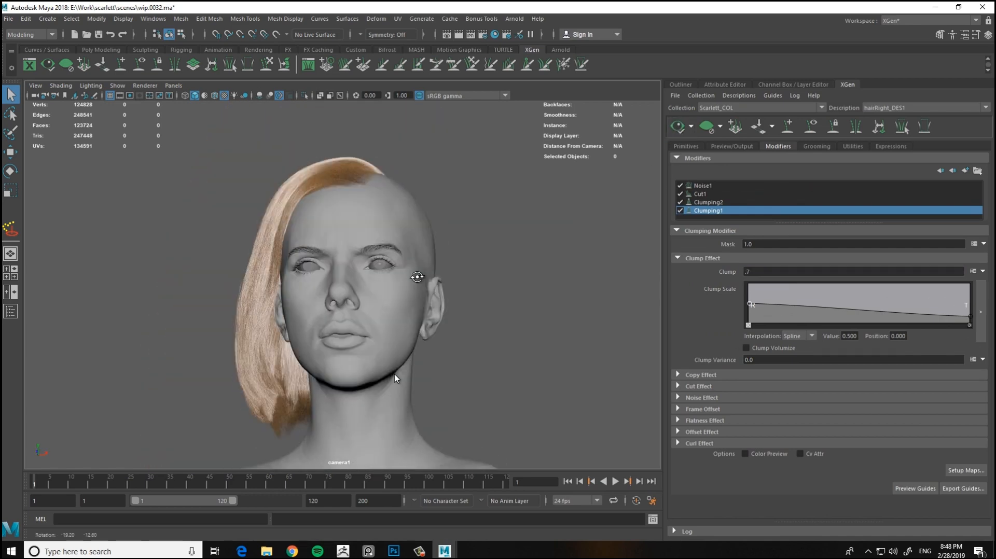
alt+drag(418, 275, 552, 277)
alt+drag(351, 287, 526, 307)
alt+right_drag(307, 163, 357, 183)
alt+drag(358, 183, 421, 209)
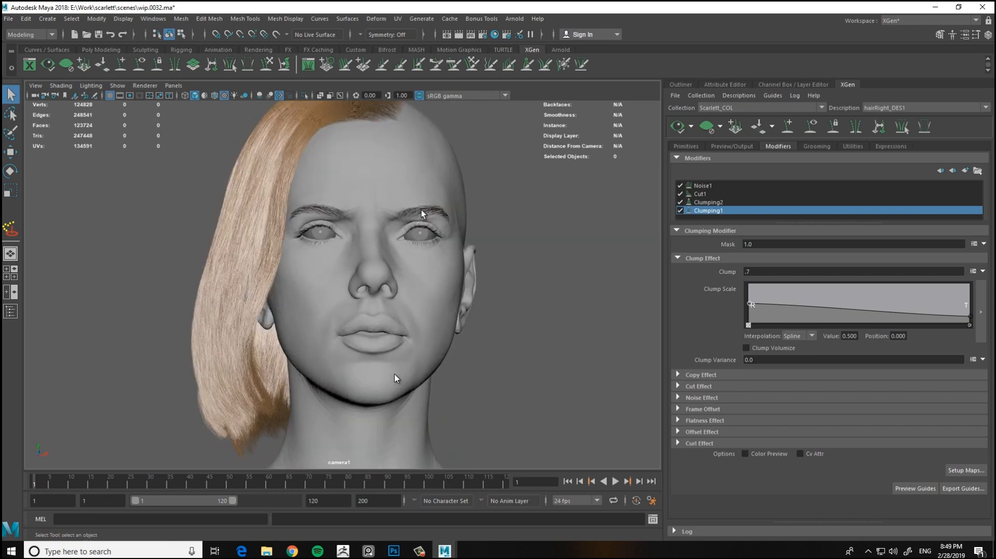
alt+right_drag(422, 209, 389, 226)
Display the guides over the hair preview and compare them with the hair from the front and side
click(812, 127)
alt+drag(418, 238, 394, 245)
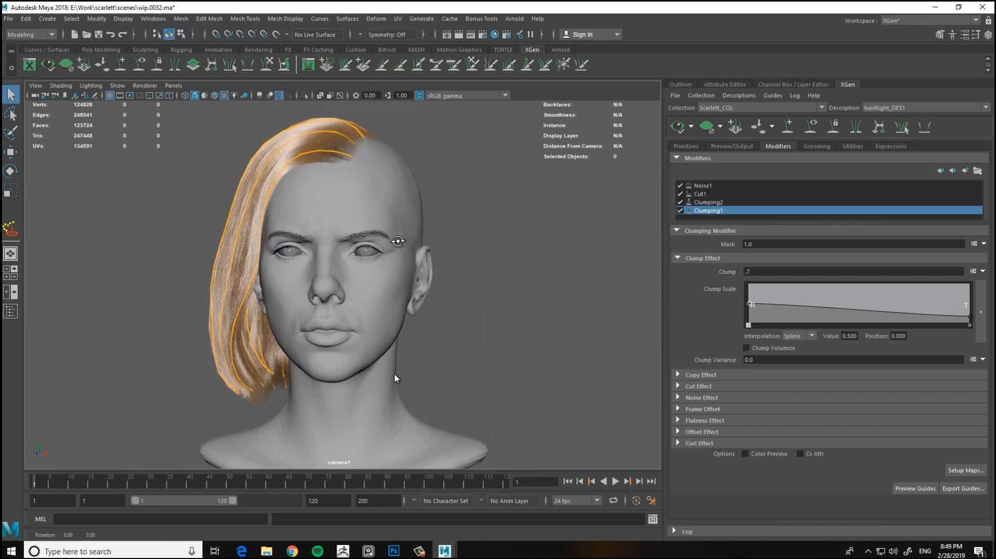
alt+drag(322, 192, 421, 270)
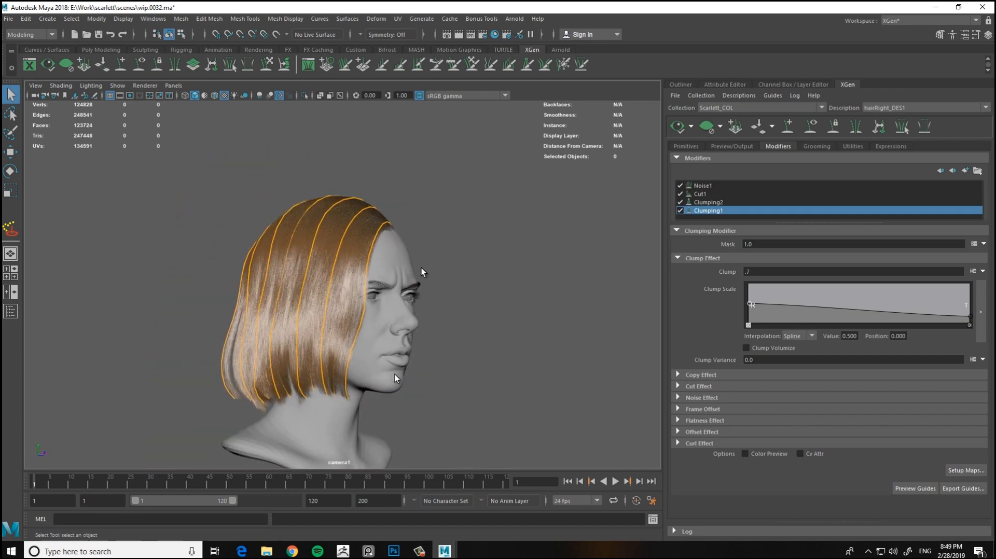
alt+drag(395, 377, 449, 253)
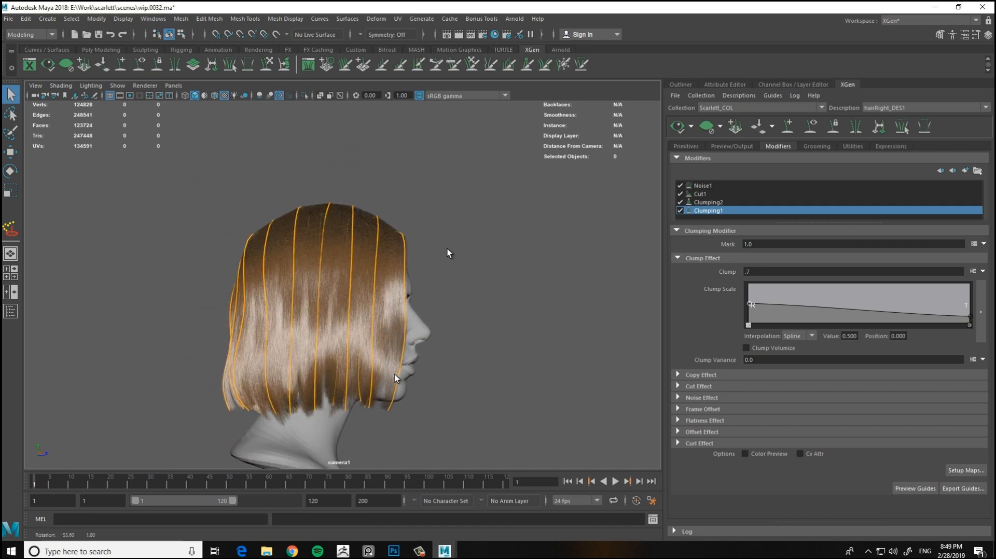
Show the guides without the hair preview and sculpt the raised root section of a crown guide
click(267, 65)
scroll(447, 199, up, 2)
alt+drag(380, 191, 448, 189)
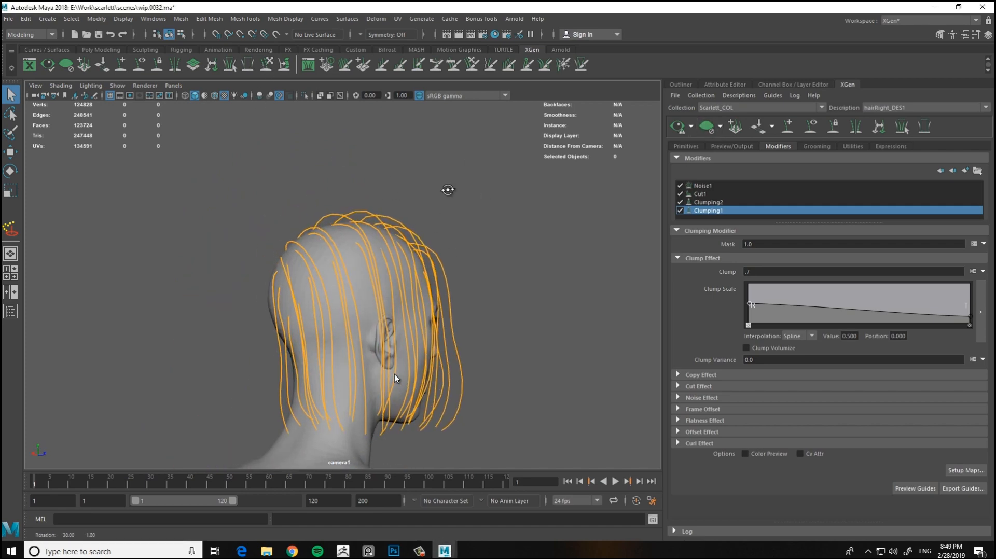
scroll(322, 223, up, 3)
key(w)
drag(244, 183, 269, 204)
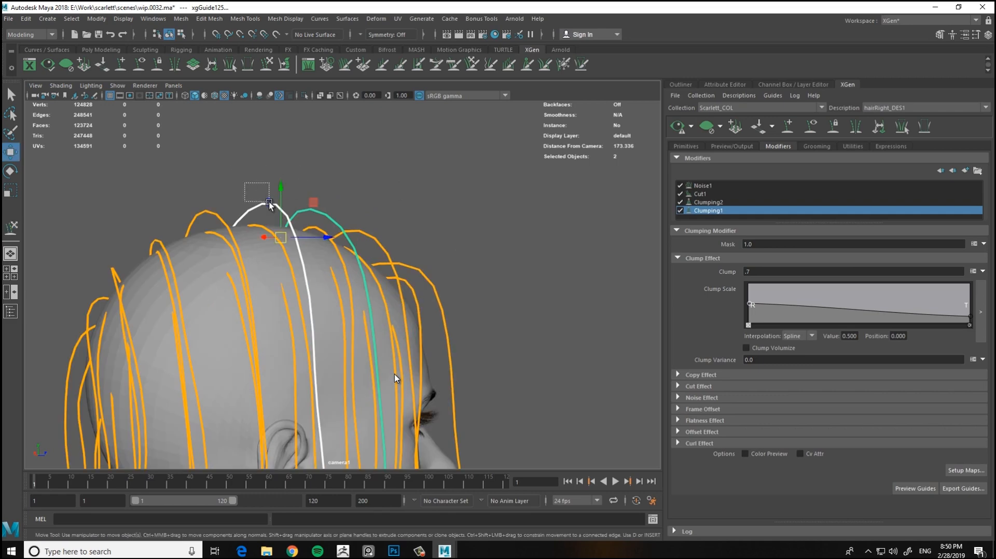
alt+middle_drag(281, 202, 287, 205)
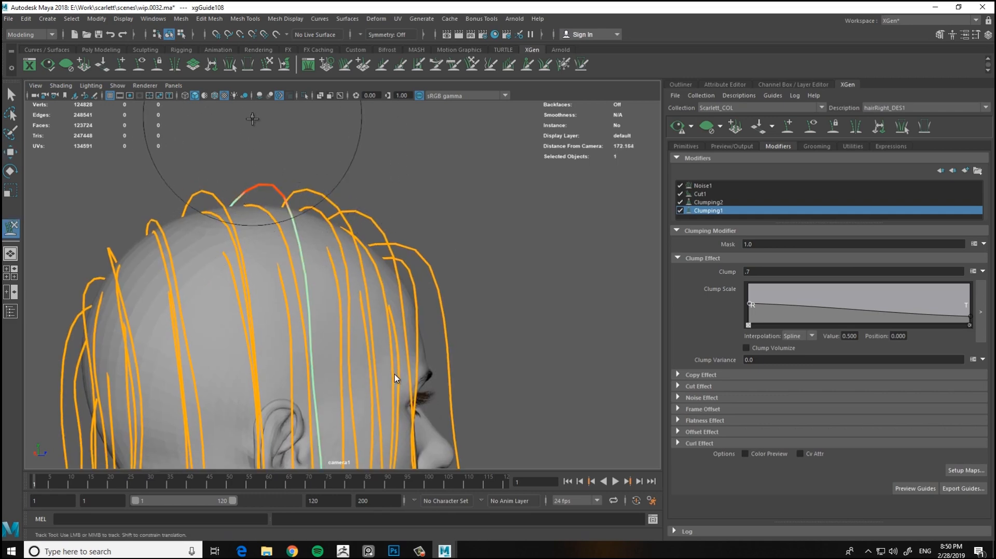
scroll(253, 118, down, 3)
alt+drag(253, 119, 312, 226)
alt+right_drag(311, 226, 284, 228)
Select the guides of the upper layer along the parting and rebuild them with a new CV count
key(w)
alt+middle_drag(364, 304, 329, 184)
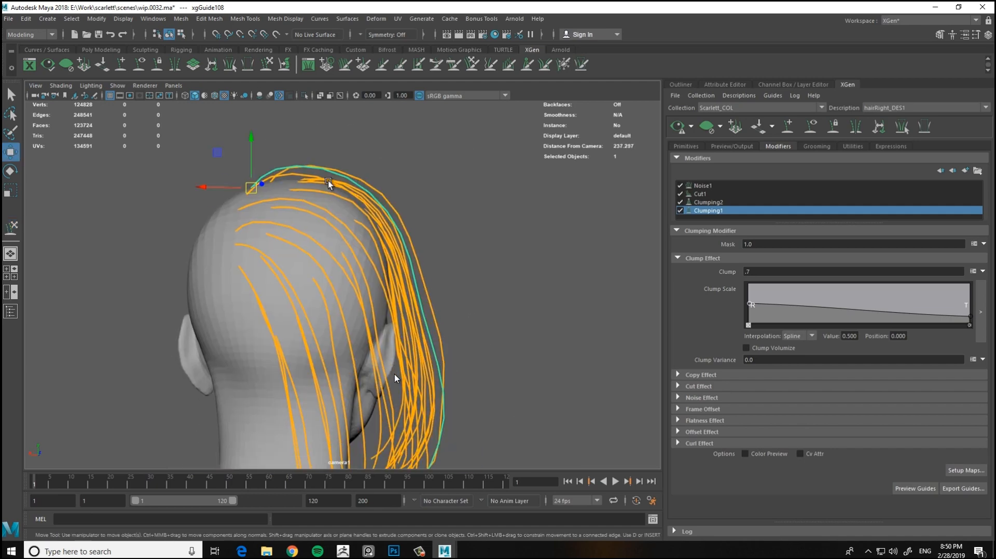
alt+right_drag(329, 184, 190, 336)
alt+drag(231, 267, 159, 169)
drag(392, 252, 392, 254)
alt+drag(393, 254, 375, 225)
shift+drag(270, 269, 239, 269)
shift+click(257, 246)
alt+drag(178, 288, 388, 264)
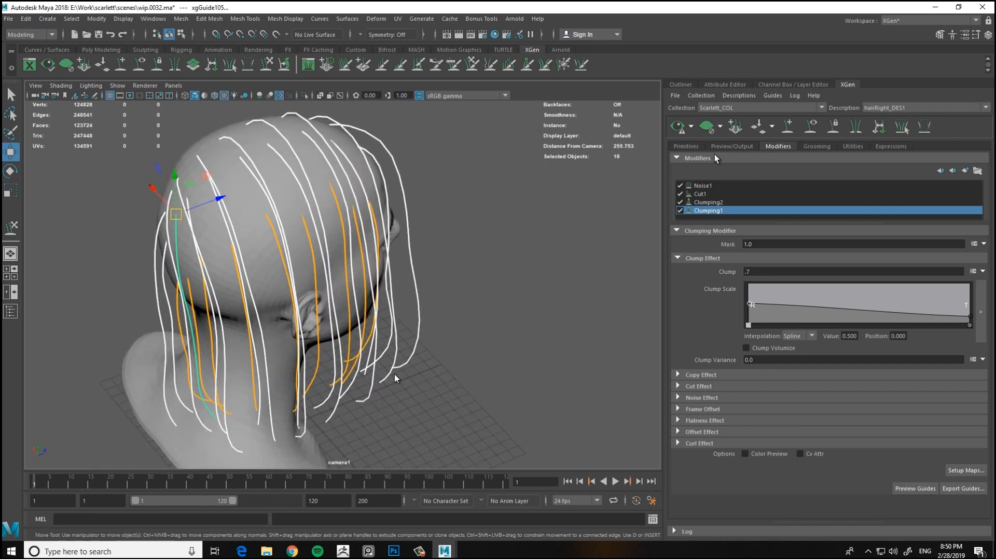
click(685, 146)
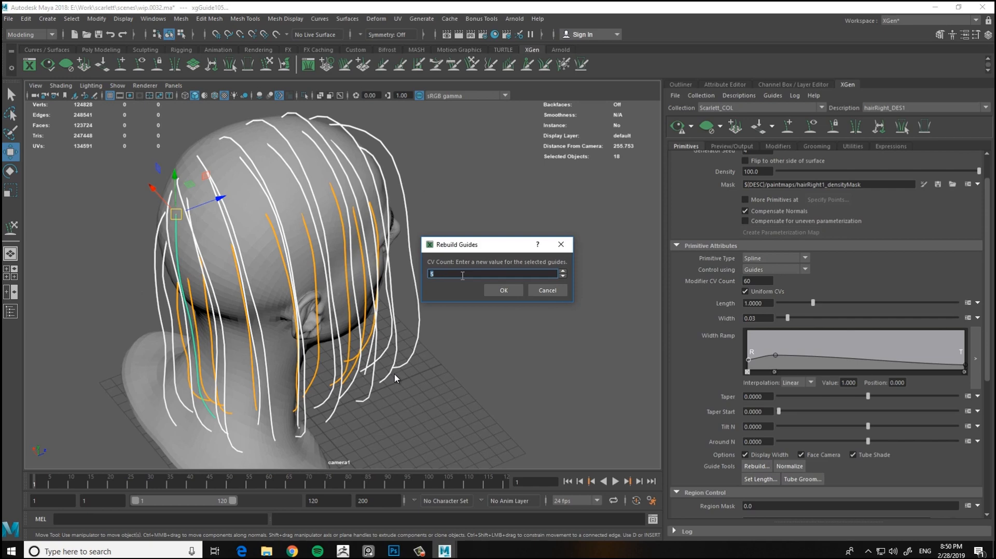
Sculpt the root section of the frontmost rebuilt guide to curve over the scalp at the parting
alt+drag(457, 235, 496, 232)
alt+right_drag(496, 233, 493, 272)
alt+drag(493, 272, 426, 269)
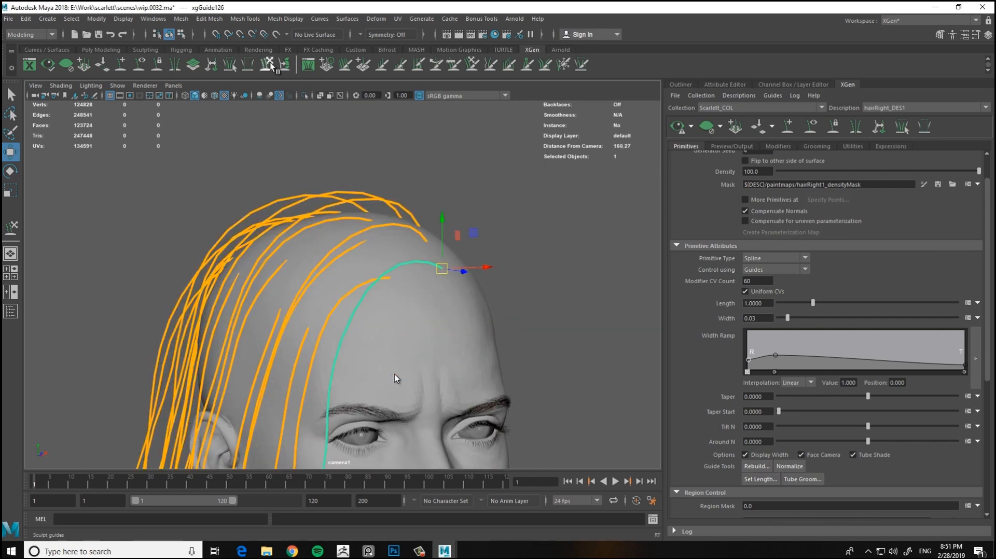
click(270, 62)
alt+drag(456, 229, 477, 218)
alt+right_drag(427, 245, 403, 219)
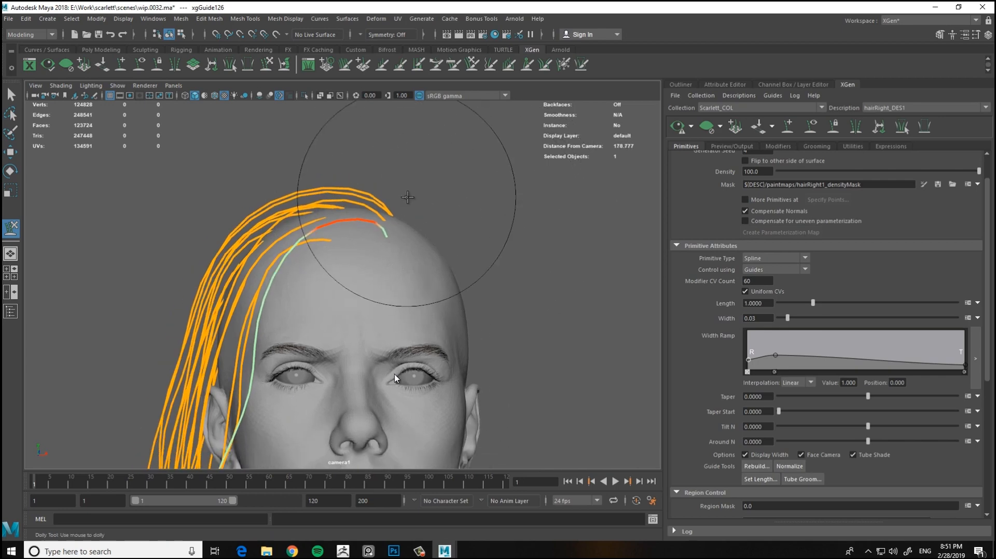
alt+middle_drag(374, 291, 373, 309)
alt+right_drag(373, 309, 513, 252)
Sculpt the root section of the guide behind the frontmost one, using a smaller brush radius
key(w)
alt+drag(512, 253, 479, 272)
click(393, 278)
key(y)
alt+middle_drag(399, 285, 390, 271)
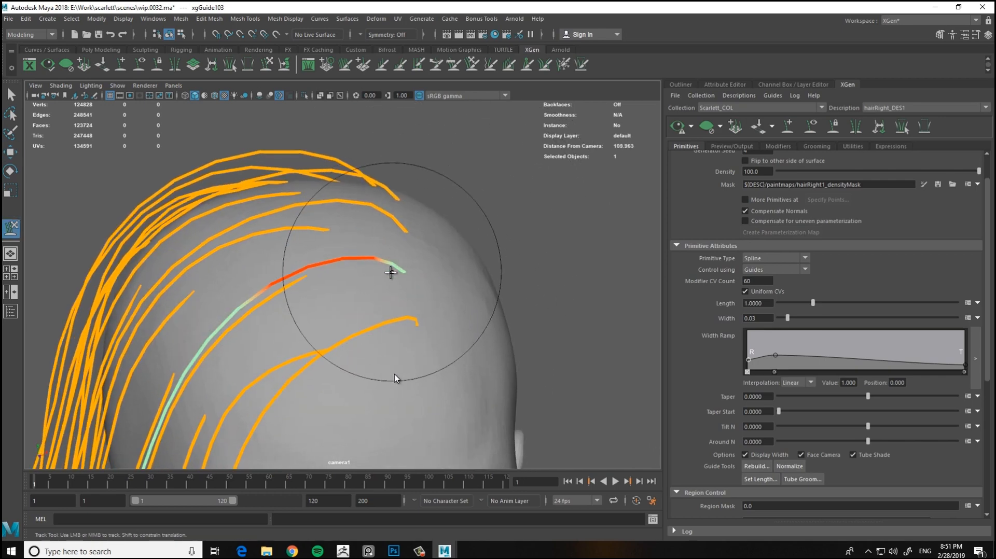
alt+drag(387, 277, 380, 195)
alt+right_drag(400, 211, 385, 270)
alt+middle_drag(385, 271, 389, 240)
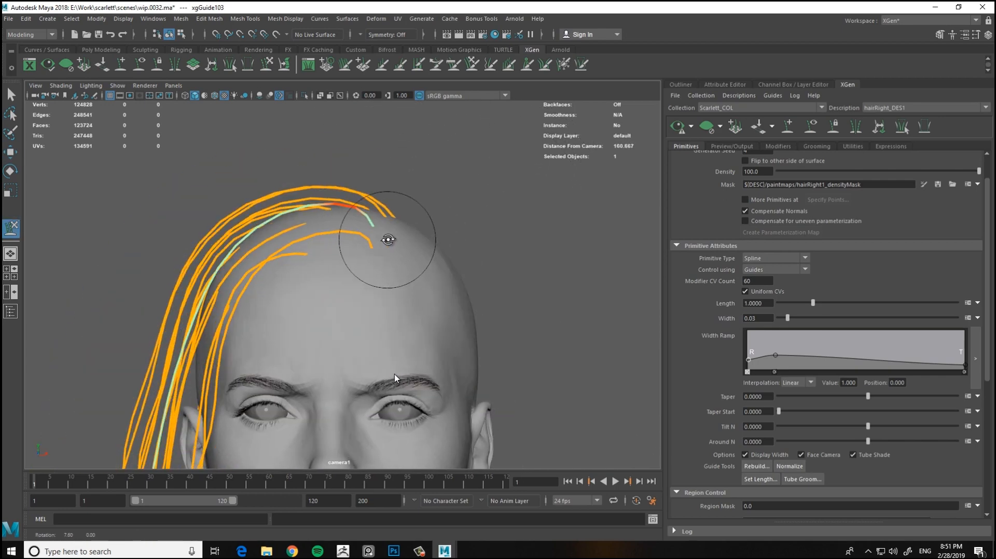
Check the sculpt tool's settings and continue lifting the guide roots on top of the head near the parting
double_click(11, 228)
click(287, 149)
alt+right_drag(389, 194, 455, 270)
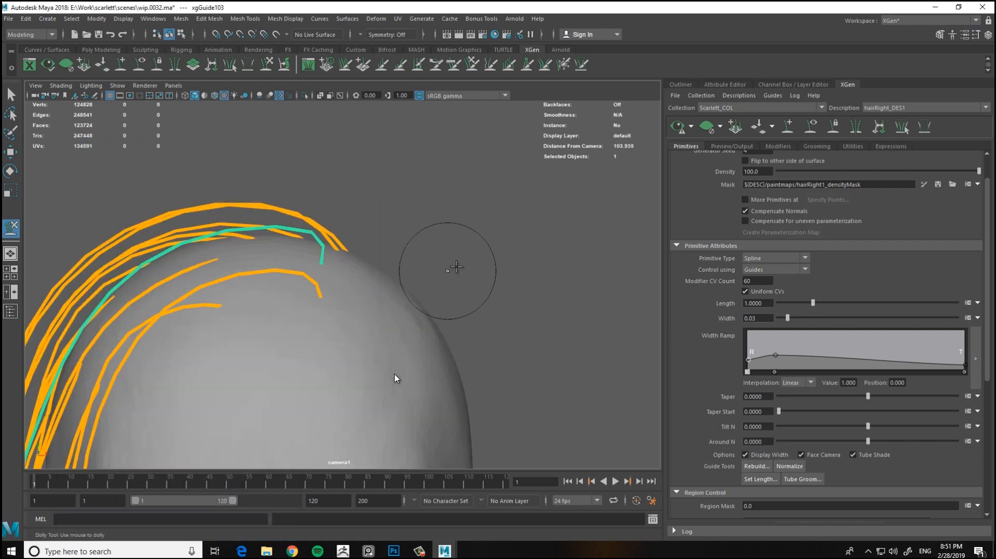
key(w)
key(y)
mouse_move(328, 266)
alt+mouse_down()
mouse_move(344, 196)
mouse_move(442, 256)
mouse_move(294, 211)
alt+mouse_up()
key(w)
alt+drag(275, 264, 311, 195)
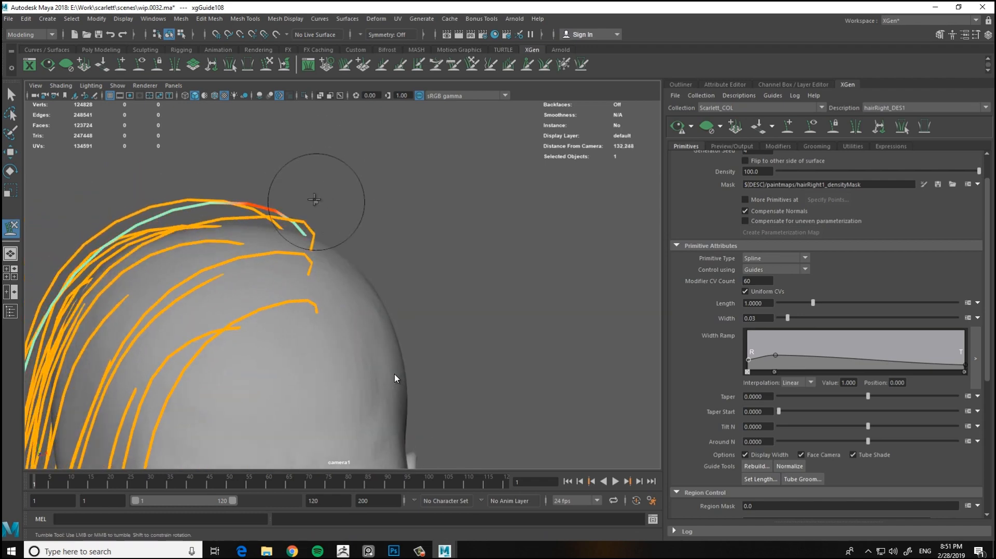
Sculpt the roots of the guides farther back along the parting so they rise off the scalp
mouse_move(402, 196)
alt+mouse_down()
mouse_move(460, 278)
mouse_move(235, 270)
alt+mouse_up()
key(w)
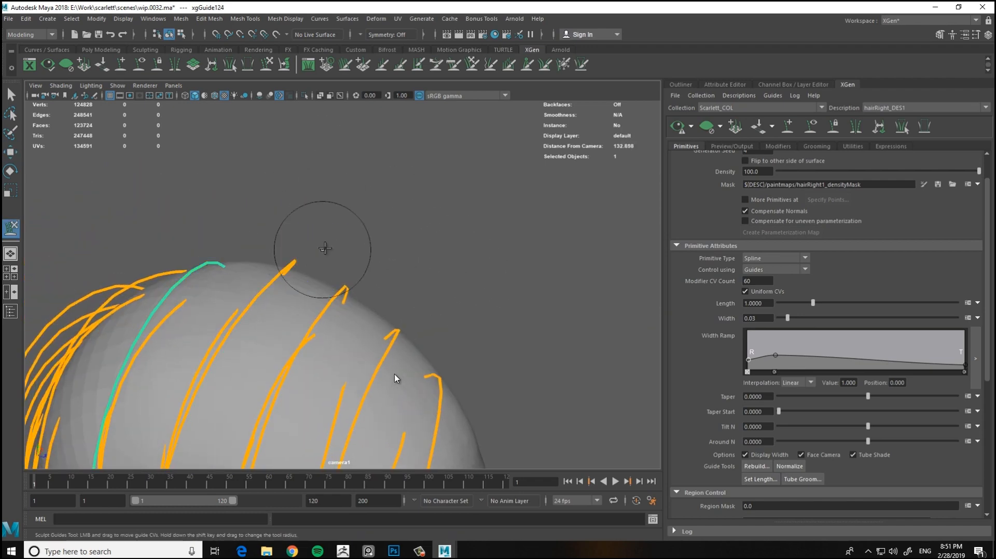
alt+drag(325, 248, 313, 234)
alt+drag(433, 227, 331, 288)
key(w)
alt+drag(374, 312, 503, 241)
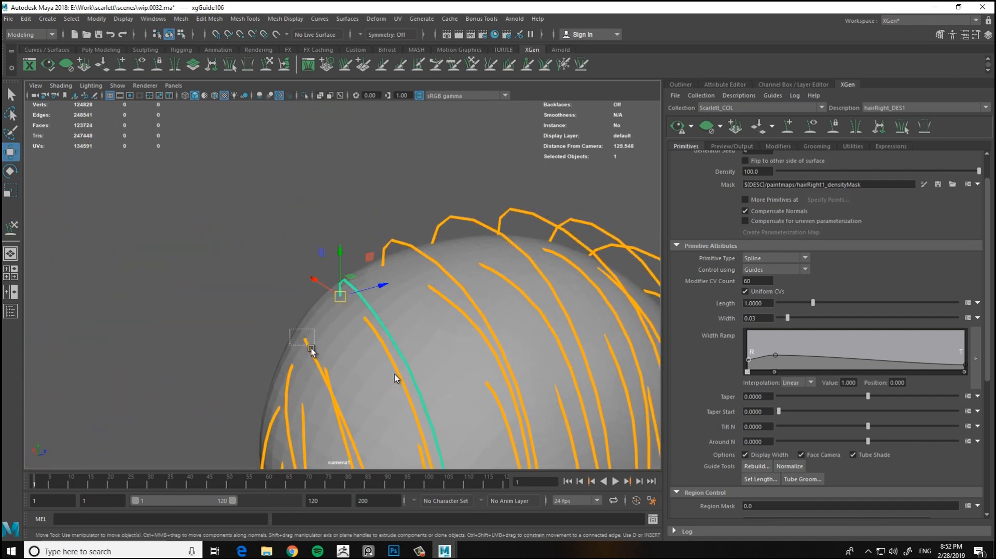
alt+drag(311, 350, 215, 307)
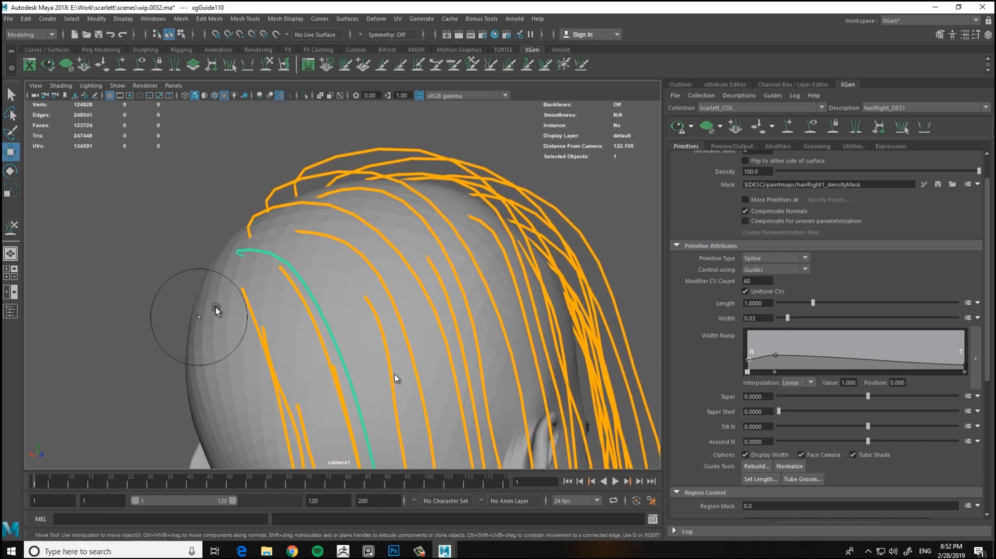
Sculpt the roots of the rearmost parting guides at the back of the head and refresh the hair preview
key(y)
alt+drag(216, 354, 200, 324)
alt+middle_drag(200, 324, 251, 244)
mouse_move(251, 244)
alt+mouse_down()
mouse_move(396, 283)
mouse_move(188, 268)
mouse_move(605, 186)
alt+mouse_up()
click(677, 126)
Compare the parting and front shape of the hair with the blonde bob reference photo
alt+right_drag(466, 179, 375, 193)
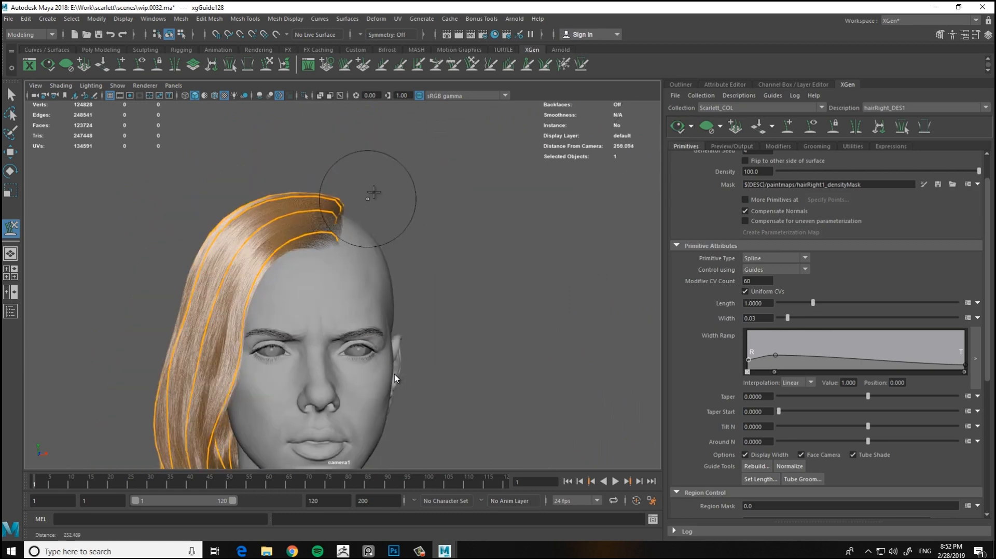
alt+drag(375, 193, 413, 229)
alt+middle_drag(413, 229, 381, 227)
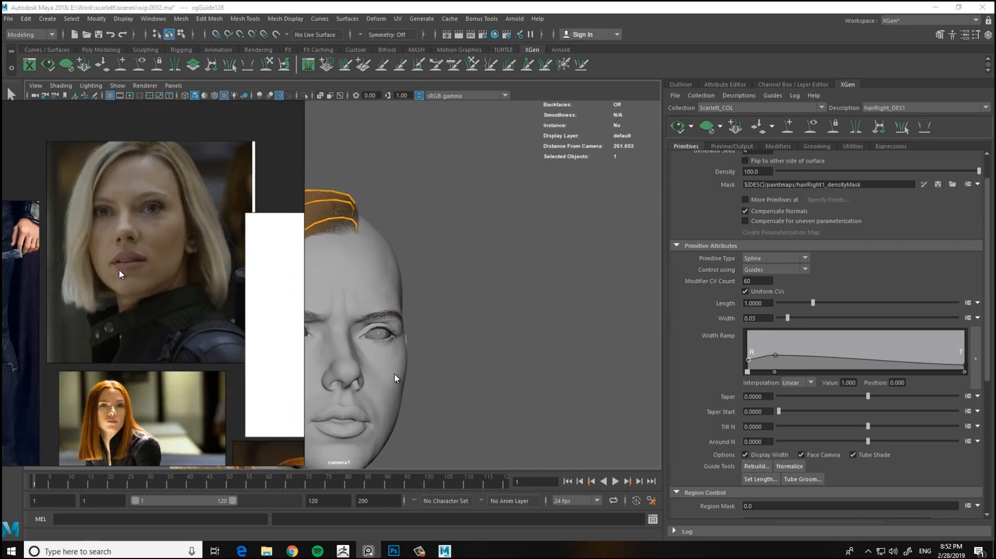
alt+drag(381, 228, 434, 233)
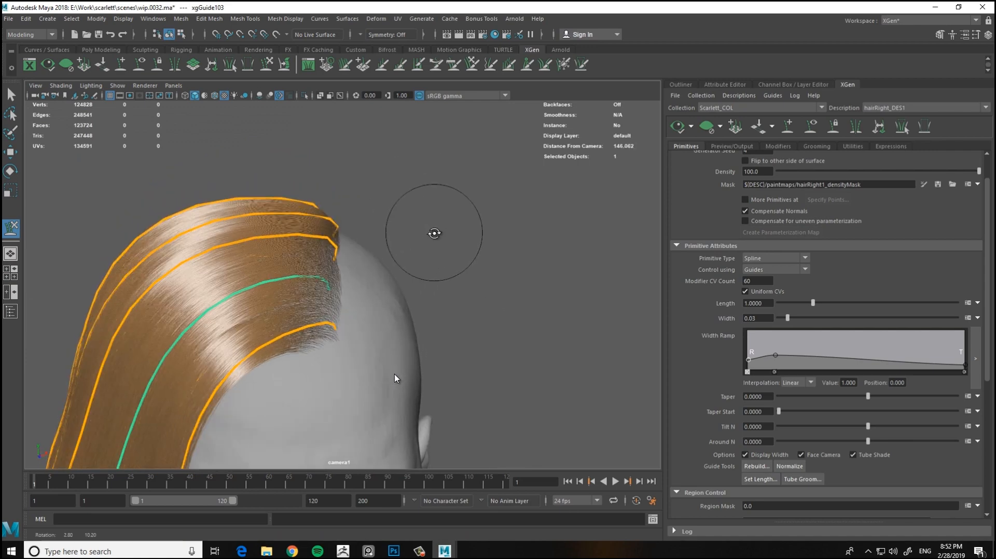
Refine the roots of the top guides along the parting with the hair preview displayed
key(w)
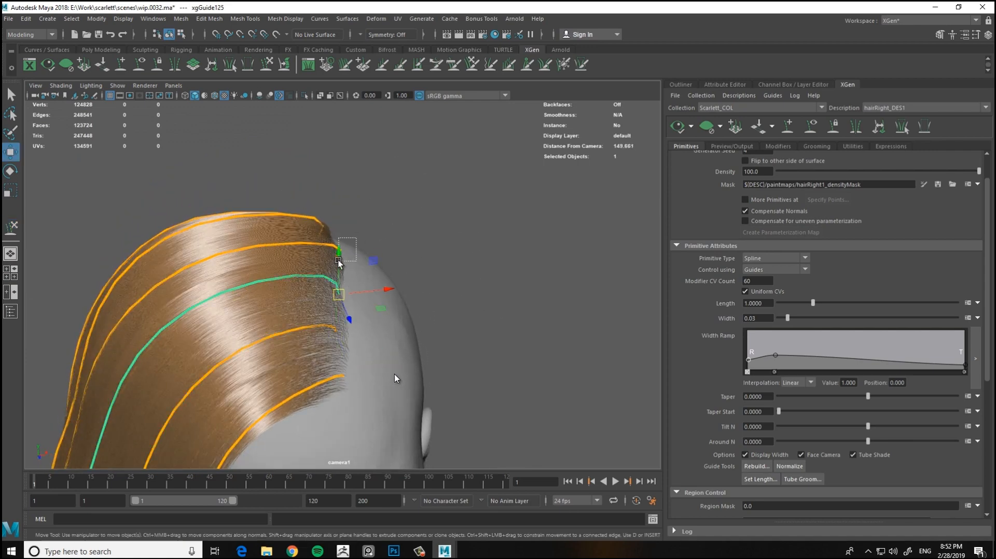
alt+drag(384, 249, 382, 296)
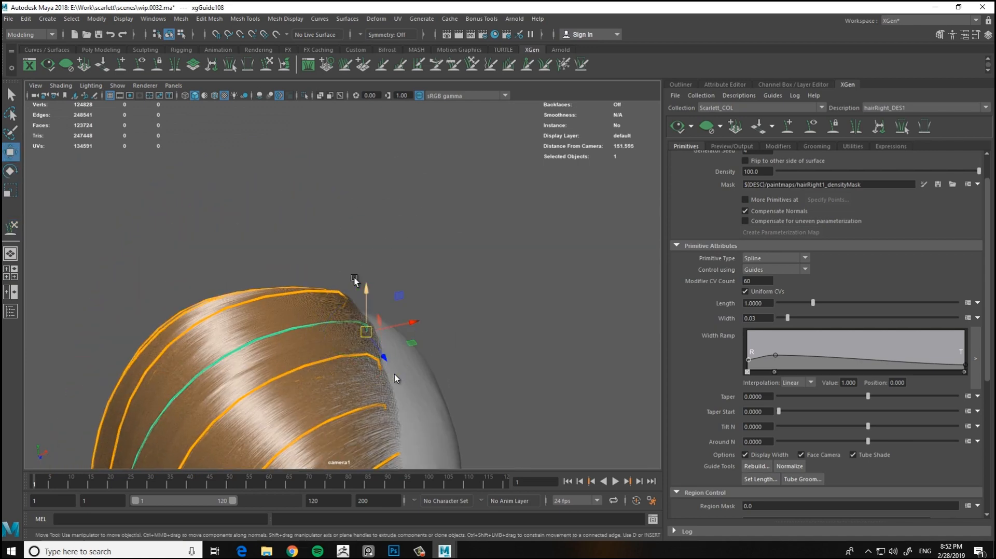
alt+drag(359, 332, 453, 210)
key(y)
mouse_move(391, 343)
alt+mouse_down()
mouse_move(363, 293)
mouse_move(377, 321)
mouse_move(400, 268)
mouse_move(345, 310)
mouse_move(326, 273)
alt+mouse_up()
key(y)
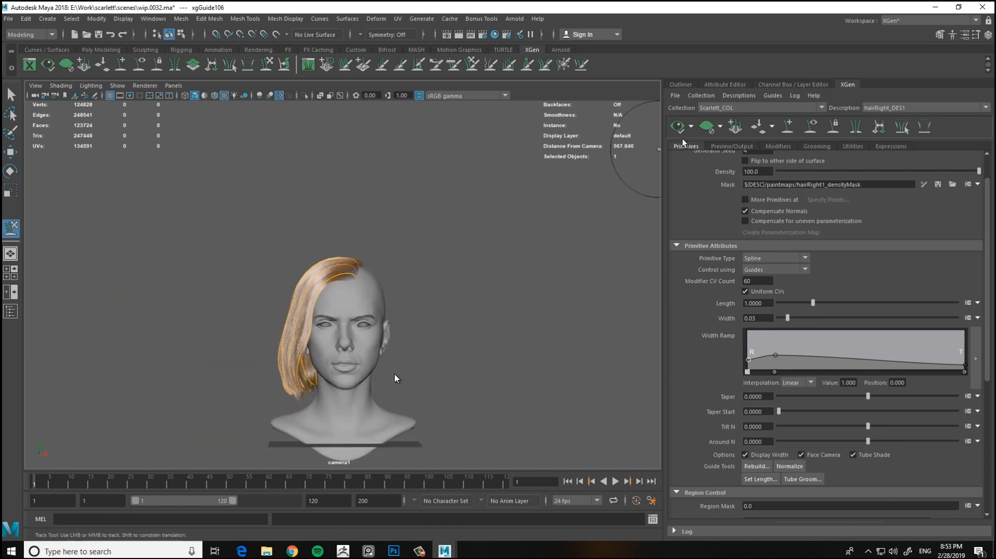
Sculpt the lower end of the frontmost guide to curve inward beneath the jaw toward the neck
scroll(551, 327, up, 6)
mouse_move(551, 327)
alt+mouse_down()
mouse_move(372, 297)
mouse_move(538, 301)
mouse_move(494, 254)
mouse_move(421, 314)
mouse_move(258, 247)
alt+mouse_up()
key(w)
scroll(310, 274, down, 3)
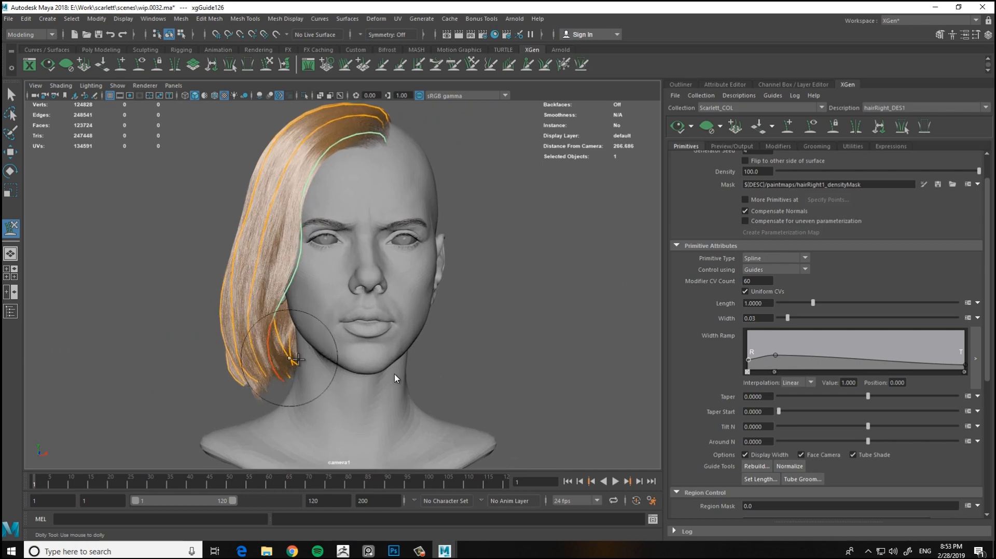
scroll(395, 378, up, 3)
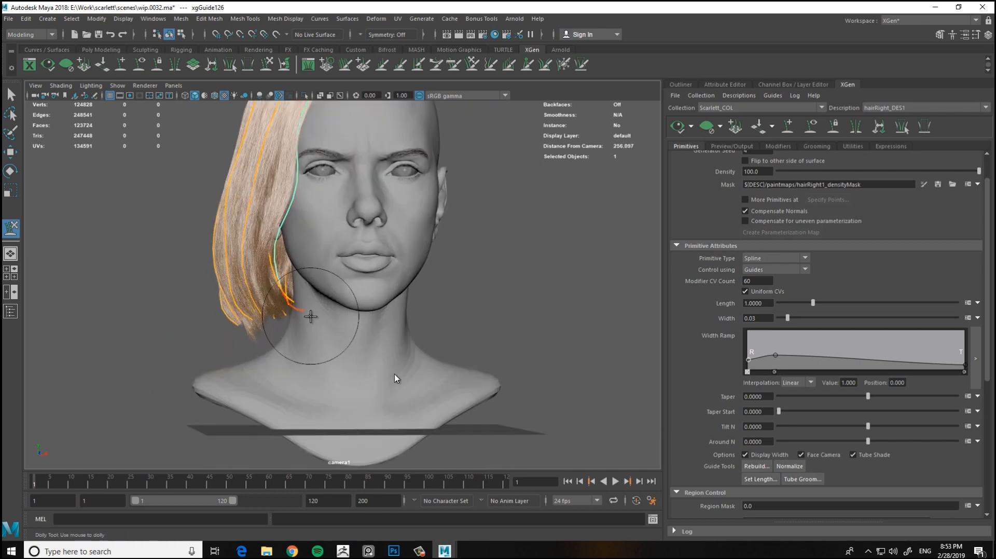
alt+drag(348, 326, 299, 305)
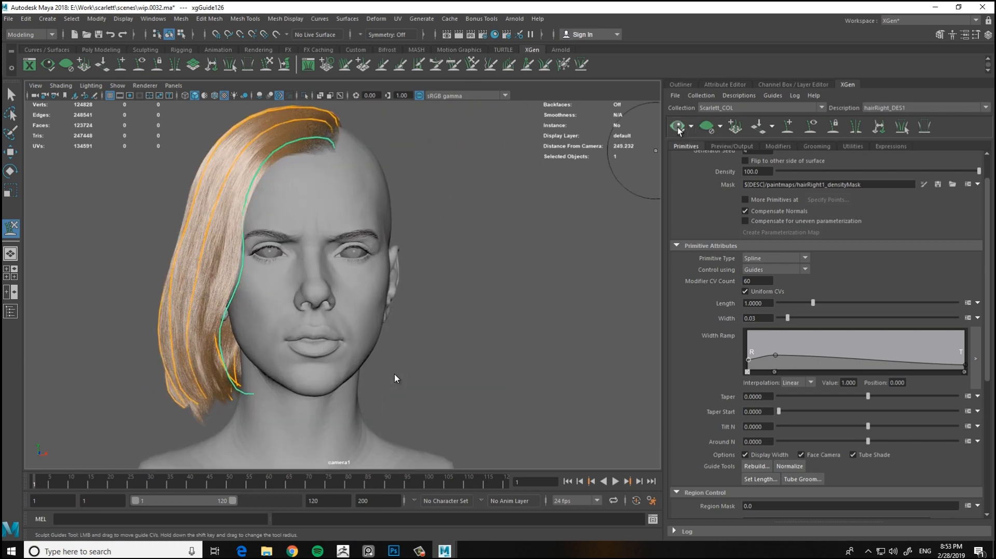
Sculpt the roots of the top guides along the parting with the hair preview displayed, working from the forehead back to the crown
alt+drag(394, 378, 467, 210)
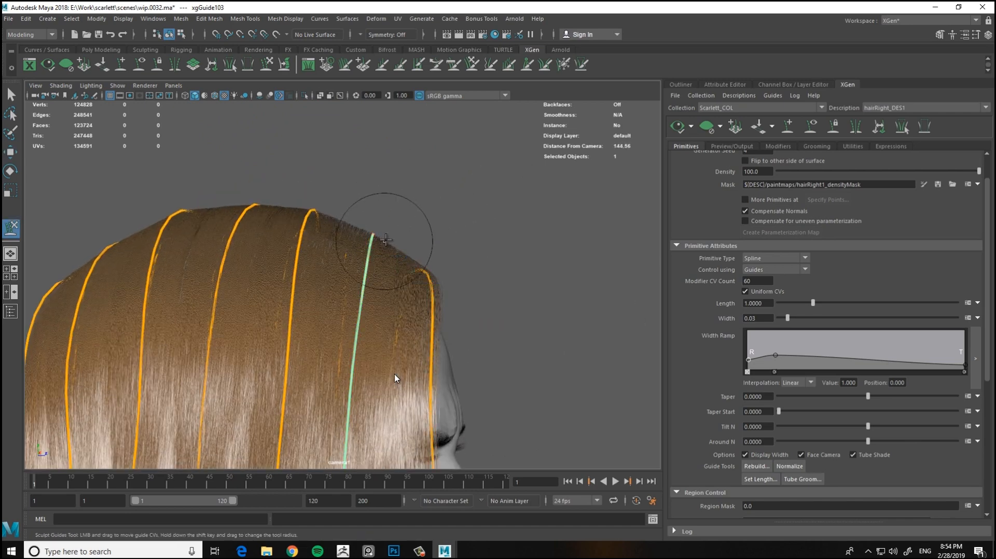
alt+drag(386, 240, 319, 232)
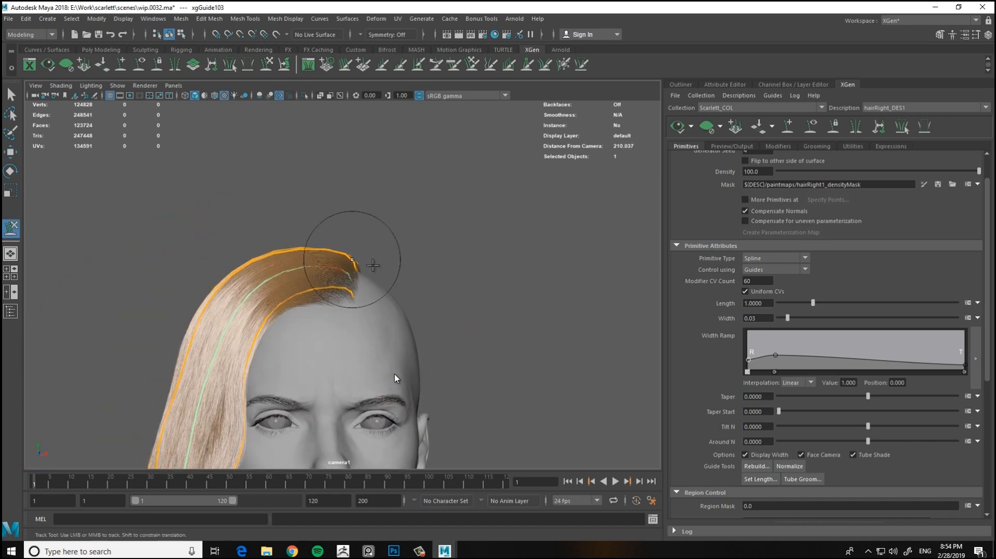
key(w)
mouse_move(372, 265)
alt+mouse_down()
mouse_move(487, 233)
mouse_move(346, 223)
mouse_move(344, 251)
mouse_move(462, 256)
mouse_move(302, 206)
alt+mouse_up()
click(311, 236)
key(y)
key(w)
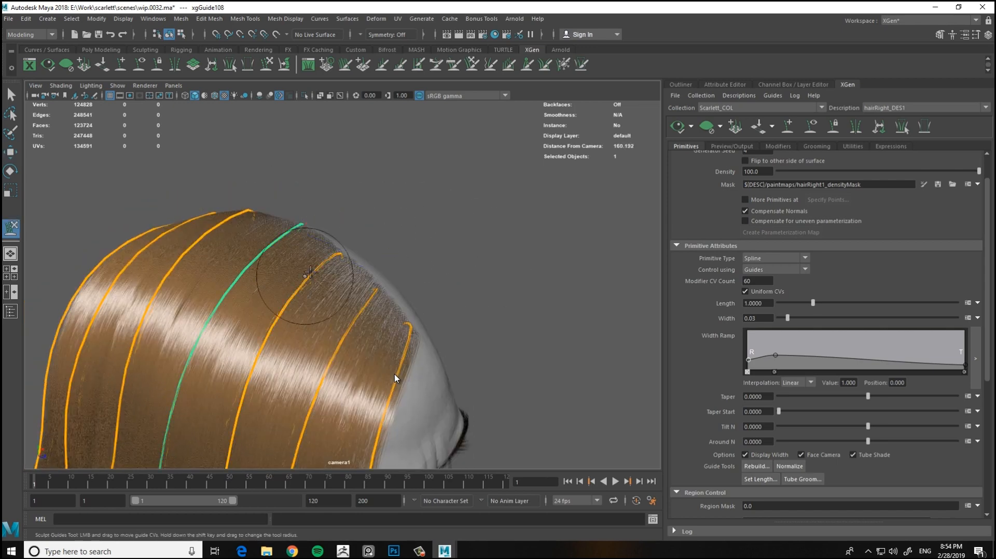
alt+drag(310, 272, 347, 238)
alt+drag(413, 247, 386, 218)
alt+middle_drag(386, 218, 395, 201)
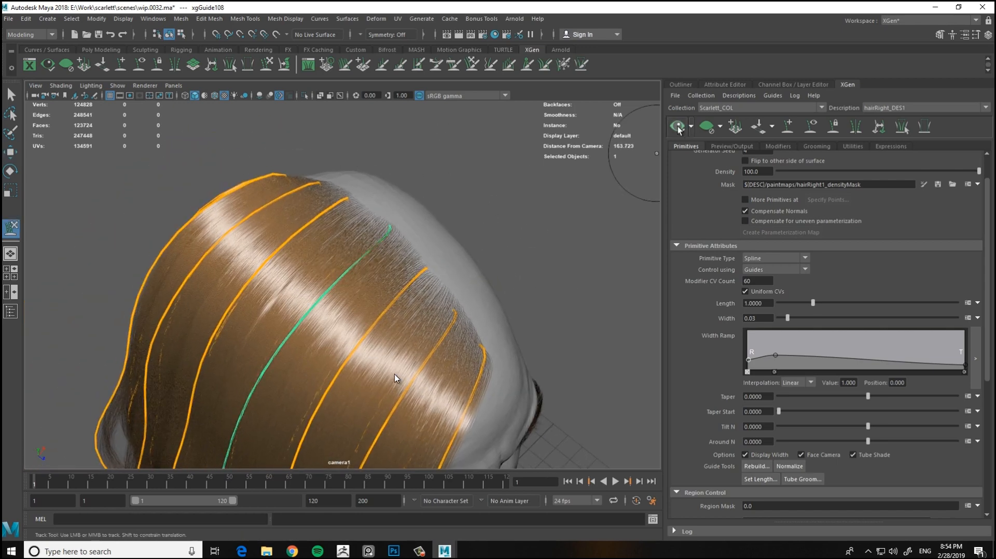
Compare the parting and the front silhouette of the hair with the blonde bob photos on the reference board
alt+drag(657, 153, 554, 214)
alt+right_drag(553, 214, 513, 224)
alt+drag(513, 225, 467, 231)
alt+right_drag(467, 232, 540, 317)
alt+drag(540, 317, 391, 215)
key(alt+Tab)
alt+right_drag(251, 287, 45, 265)
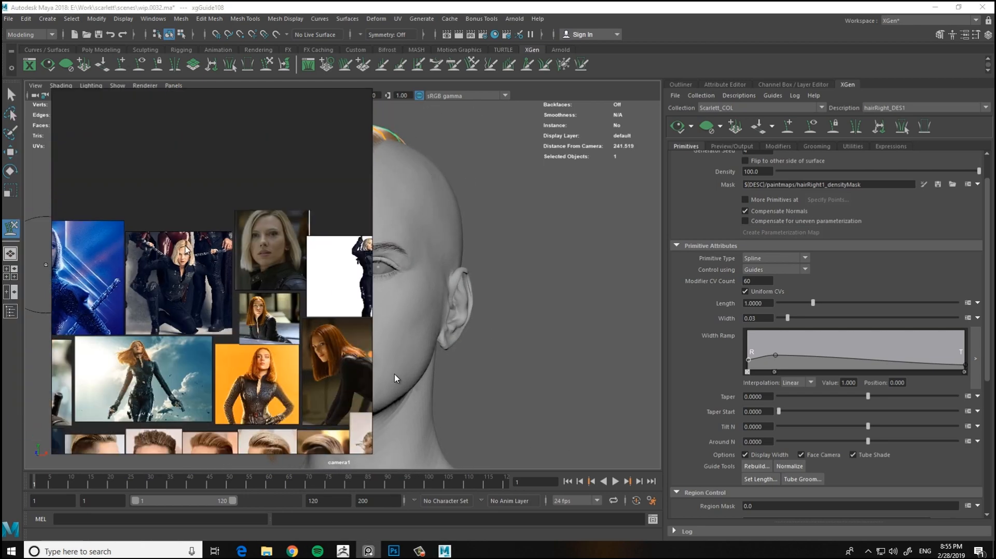
alt+drag(371, 298, 223, 284)
alt+right_drag(269, 290, 370, 289)
alt+drag(370, 288, 226, 258)
alt+right_drag(151, 171, 182, 169)
alt+drag(161, 168, 218, 256)
alt+right_drag(298, 241, 370, 241)
alt+drag(371, 241, 259, 282)
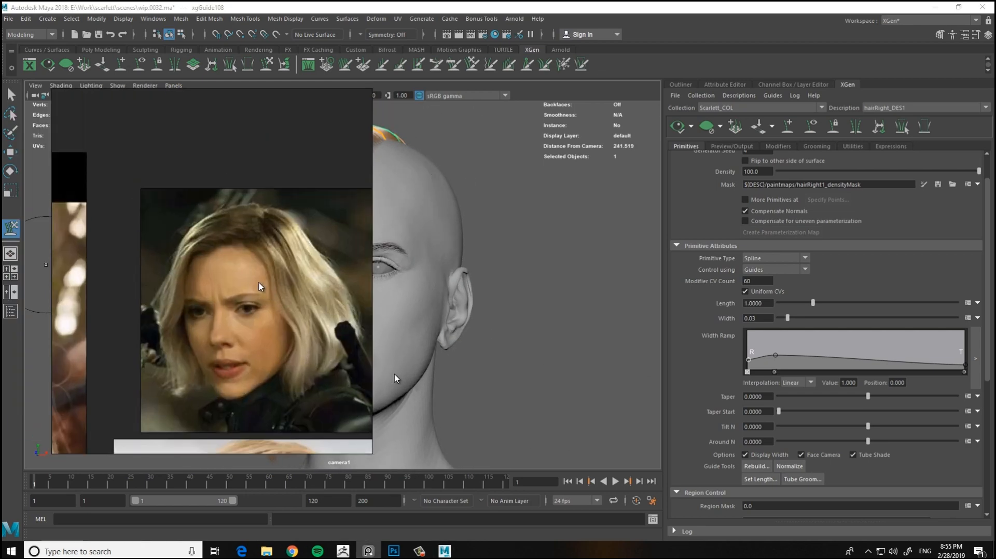
key(alt+Tab)
mouse_move(456, 179)
alt+mouse_down()
mouse_move(478, 162)
mouse_move(452, 184)
mouse_move(482, 195)
mouse_move(471, 191)
mouse_move(497, 176)
alt+mouse_up()
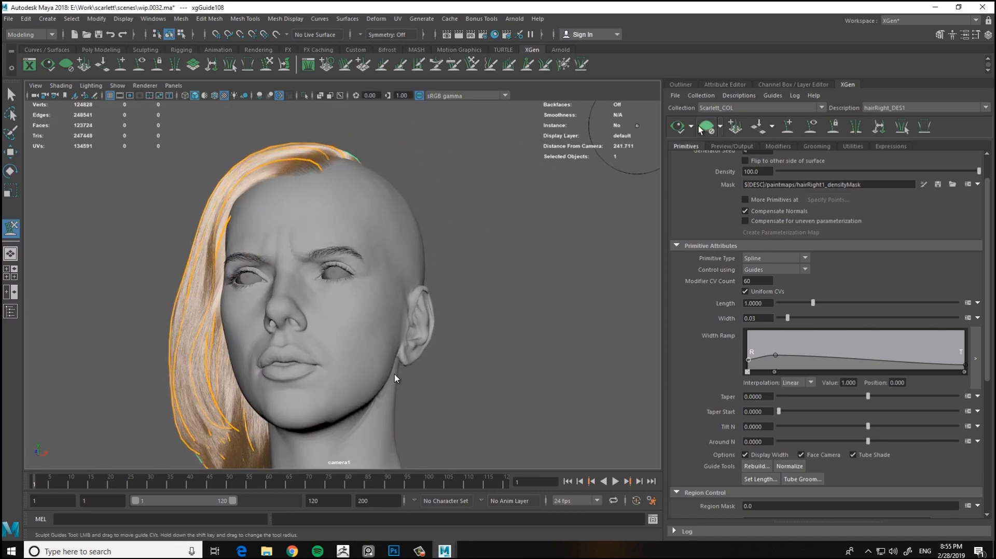
Clear the hair preview and save the scene as the next incremental version
click(700, 130)
alt+right_drag(515, 206, 464, 196)
key(ctrl+alt+s)
alt+drag(465, 196, 519, 213)
Add new guides on the scalp along the front hairline and temple, behind the frontmost guide
key(w)
click(366, 259)
alt+drag(415, 192, 377, 215)
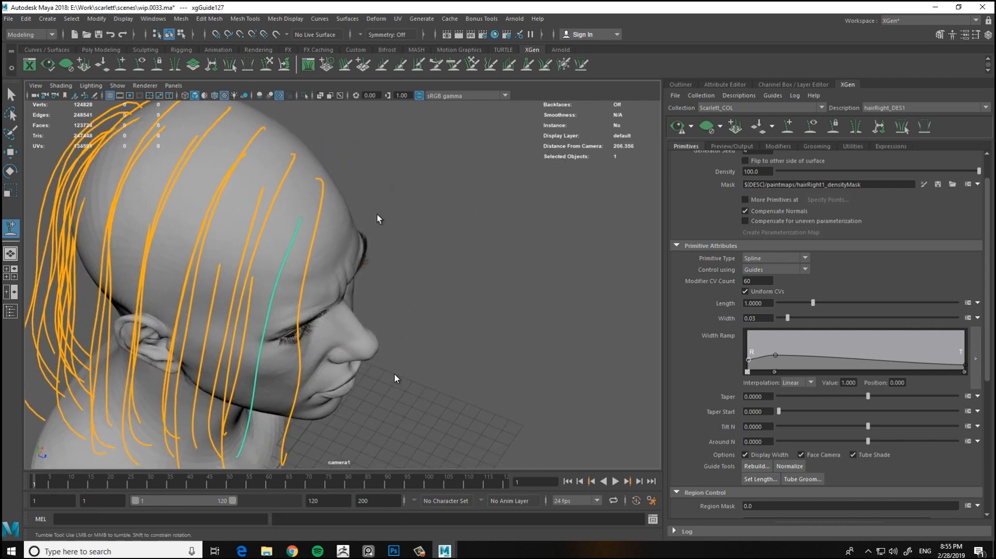
alt+drag(306, 232, 401, 206)
scroll(311, 259, down, 5)
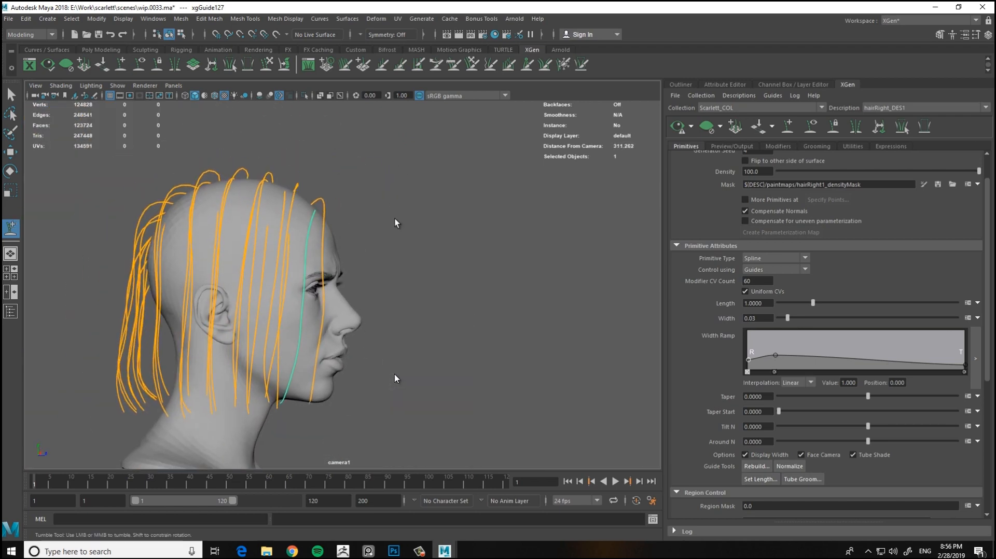
alt+drag(467, 237, 272, 101)
scroll(309, 240, up, 5)
click(277, 233)
scroll(346, 291, down, 4)
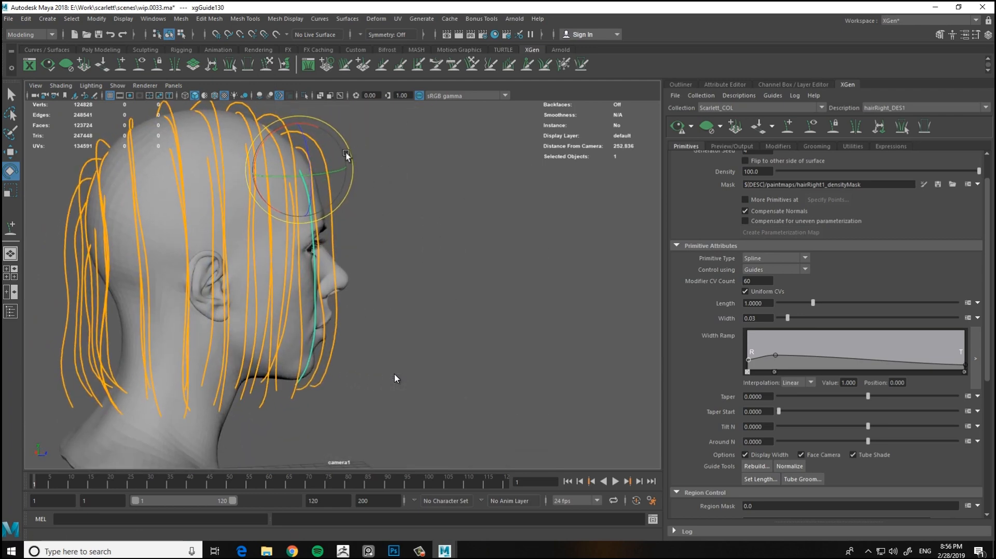
Rotate and sculpt the added front guides so they follow the neighbouring guides down past the jaw
key(y)
alt+drag(345, 153, 295, 222)
alt+drag(465, 345, 359, 297)
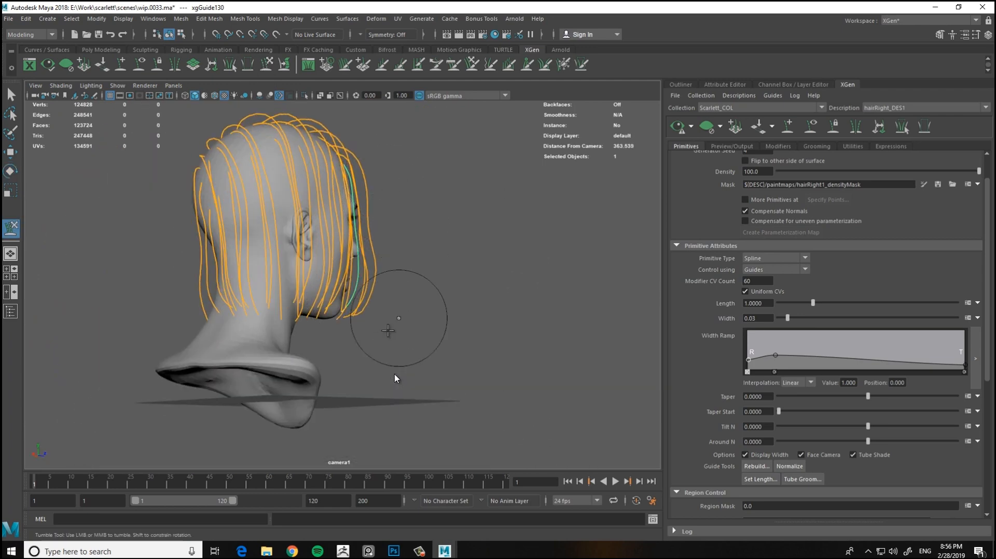
alt+drag(374, 370, 350, 299)
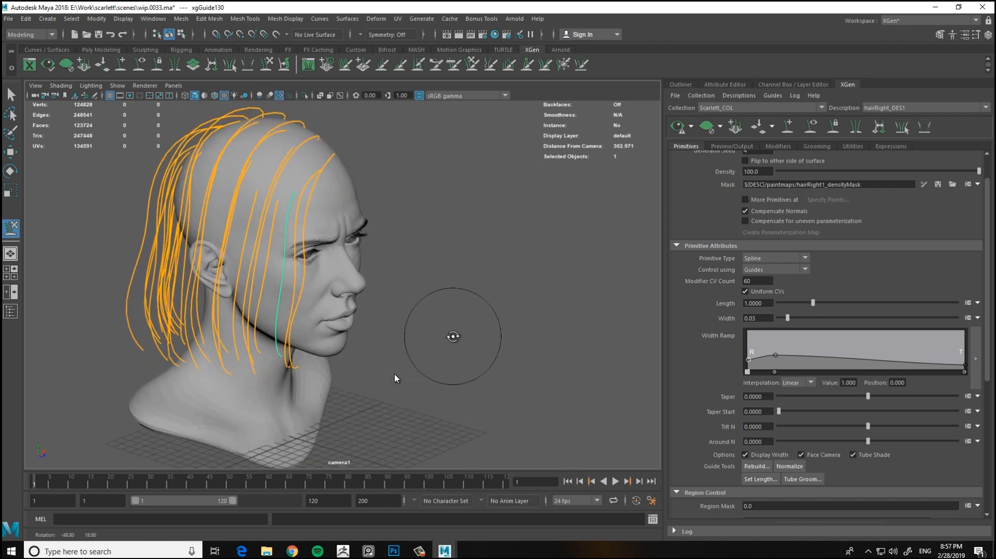
alt+drag(417, 209, 390, 207)
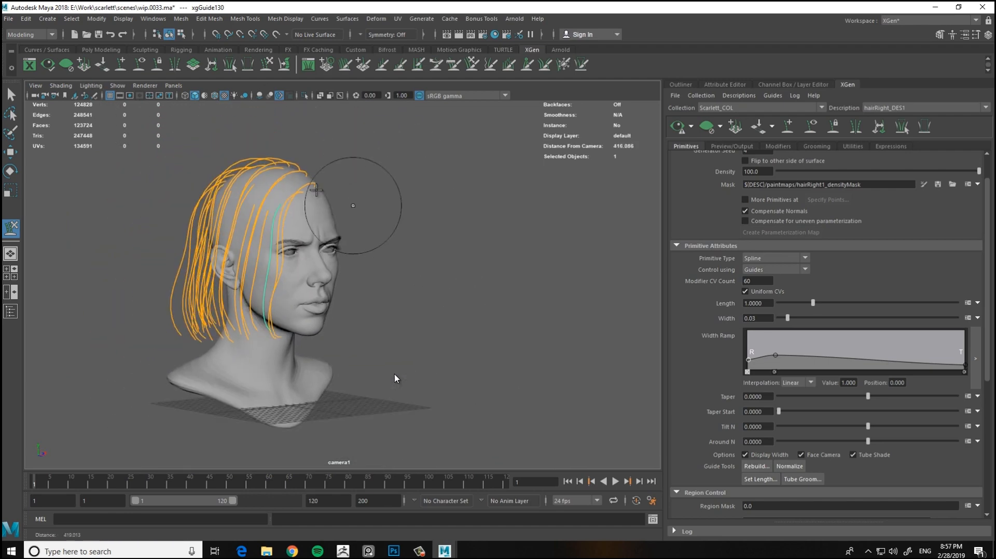
alt+drag(316, 190, 330, 233)
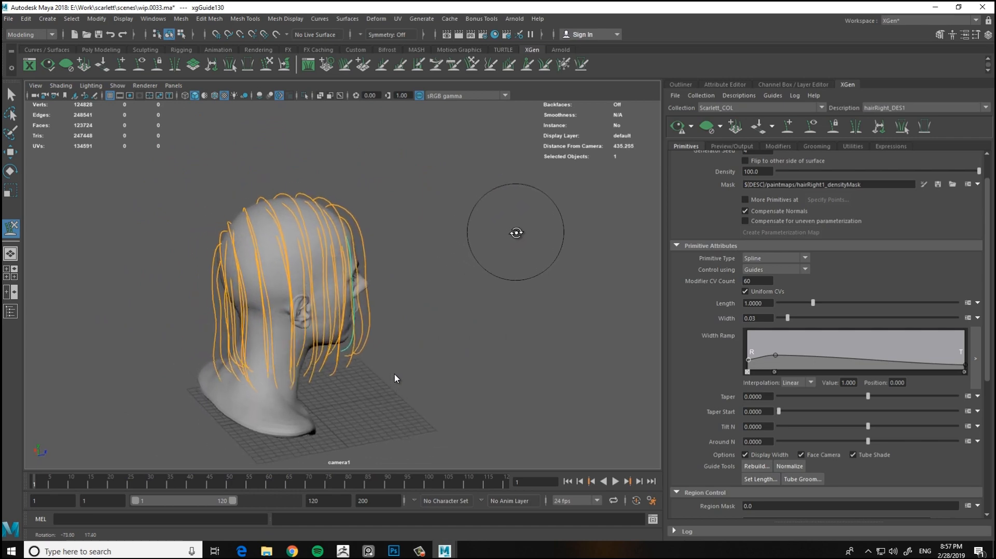
alt+right_drag(365, 214, 505, 256)
alt+drag(506, 255, 450, 249)
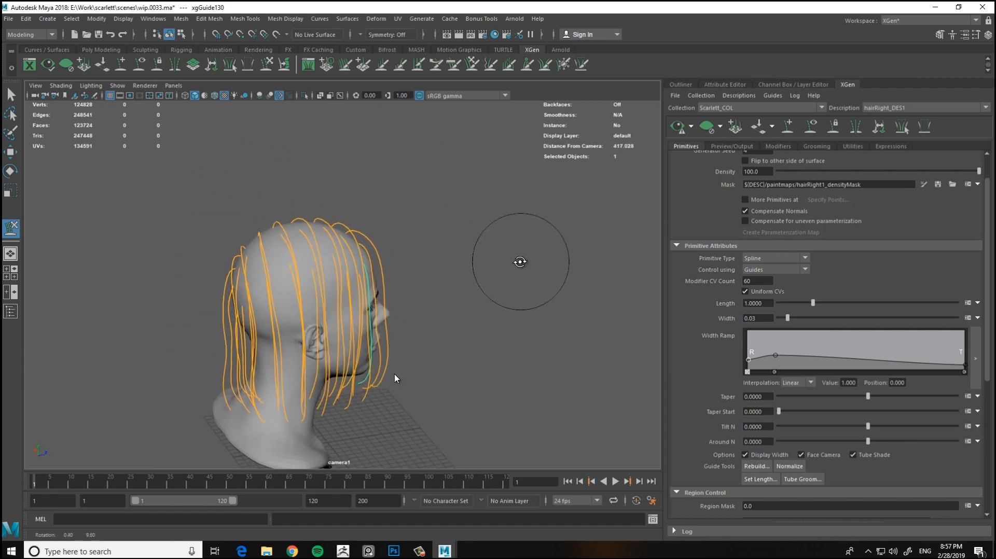
alt+drag(520, 262, 514, 278)
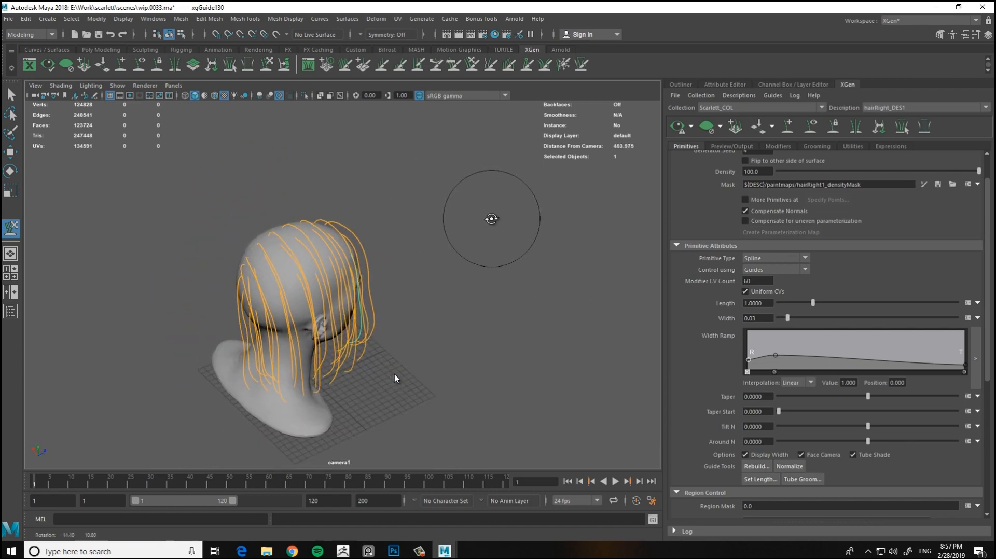
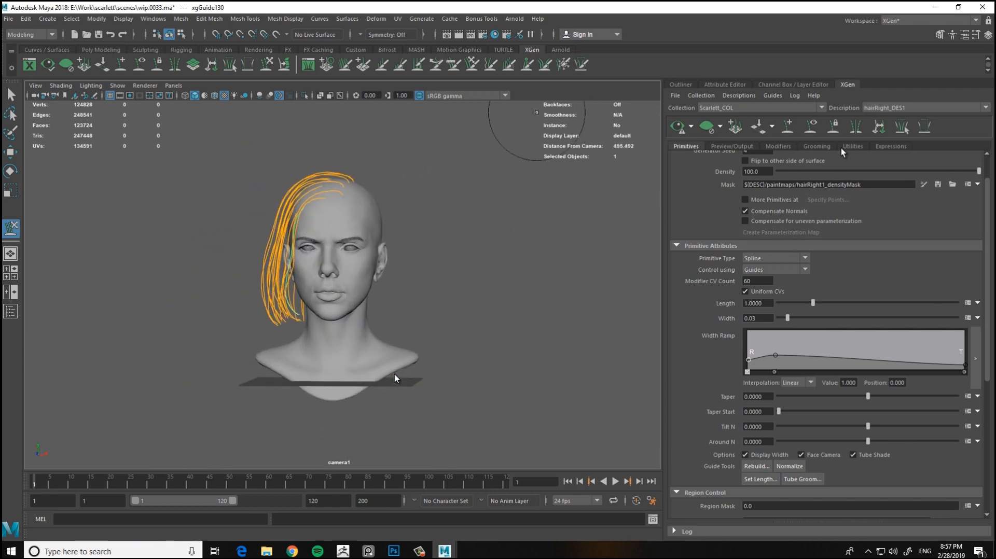
Regenerate the clump maps of the Clumping1 and Clumping2 modifiers and refresh the hair preview
click(778, 146)
click(844, 210)
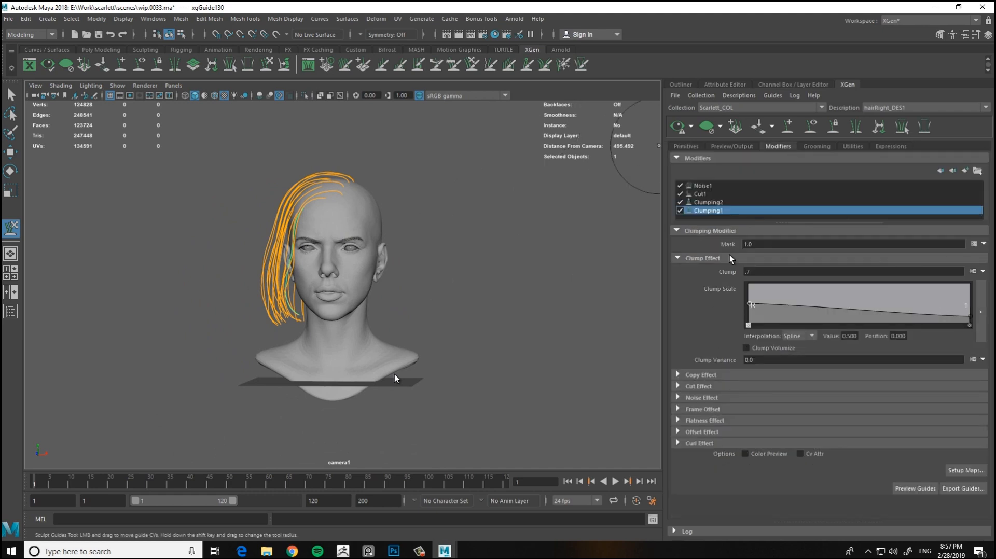
click(966, 471)
click(571, 391)
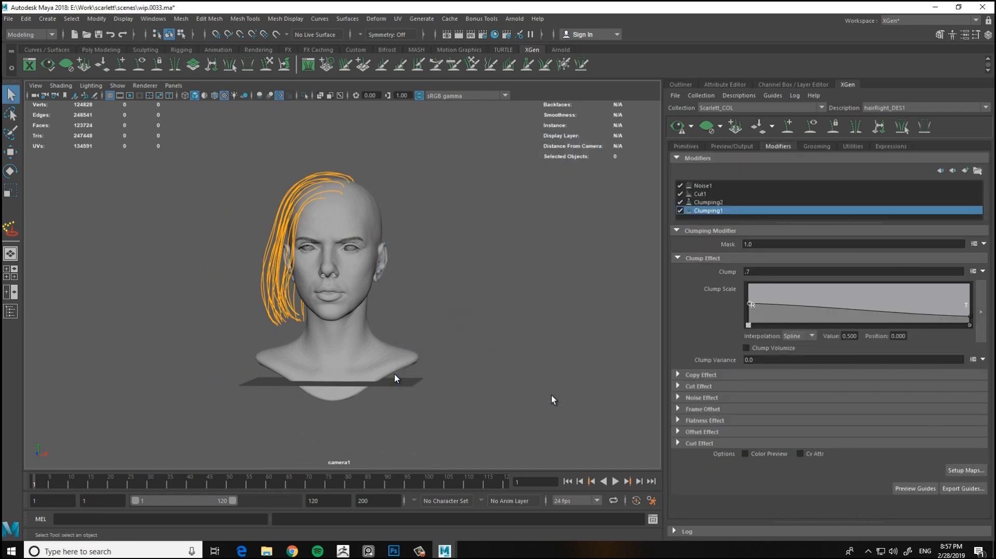
click(673, 130)
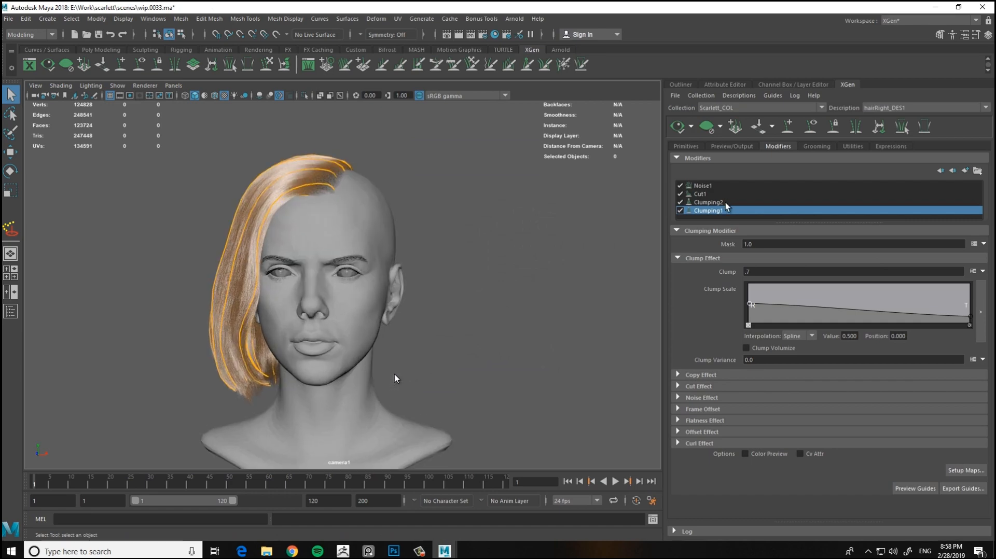
click(726, 206)
click(966, 471)
click(556, 393)
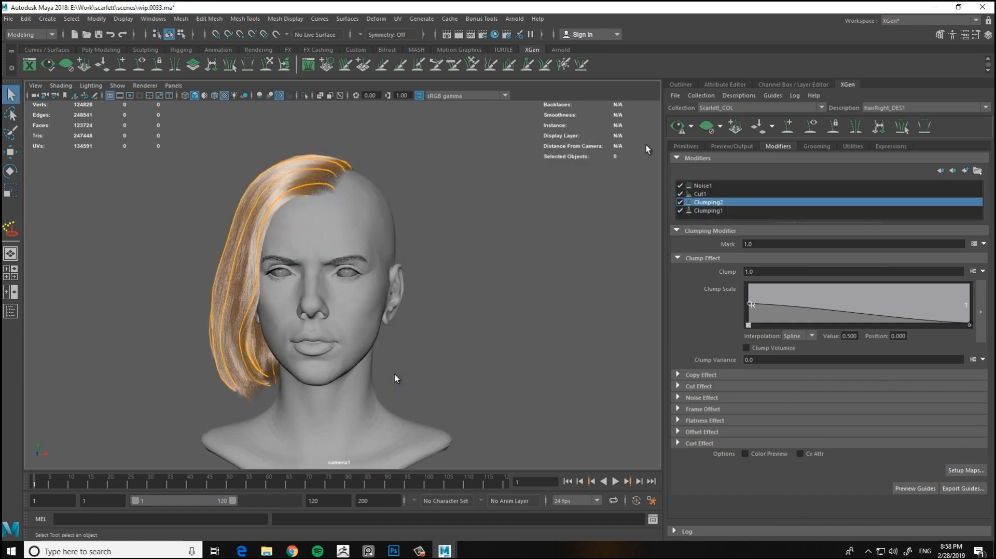
alt+drag(657, 165, 447, 318)
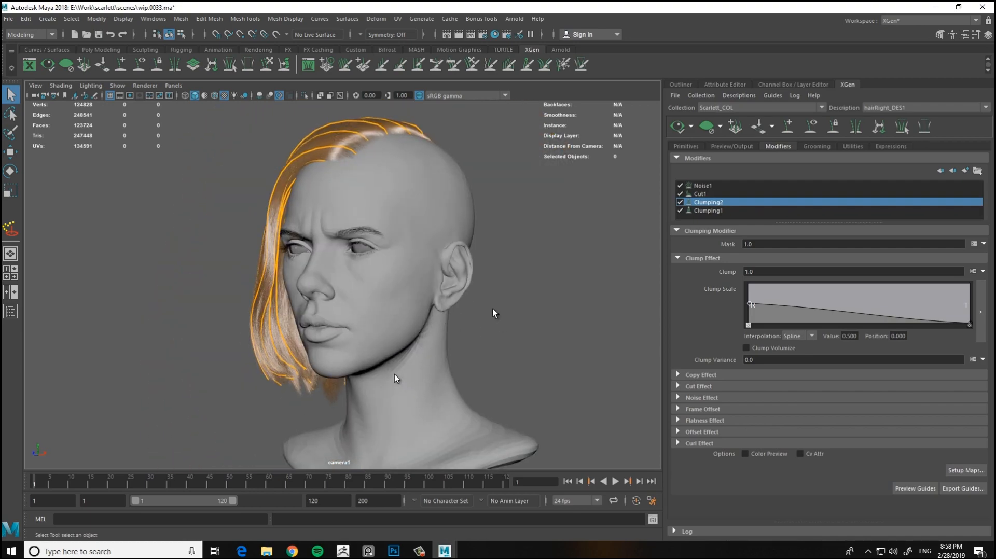
Toggle the Clumping2 modifier and activate 3D painting of the hairRight1_densityMask on the scalp
click(680, 202)
alt+middle_drag(493, 310, 550, 355)
scroll(549, 355, up, 5)
alt+drag(529, 317, 558, 301)
click(685, 146)
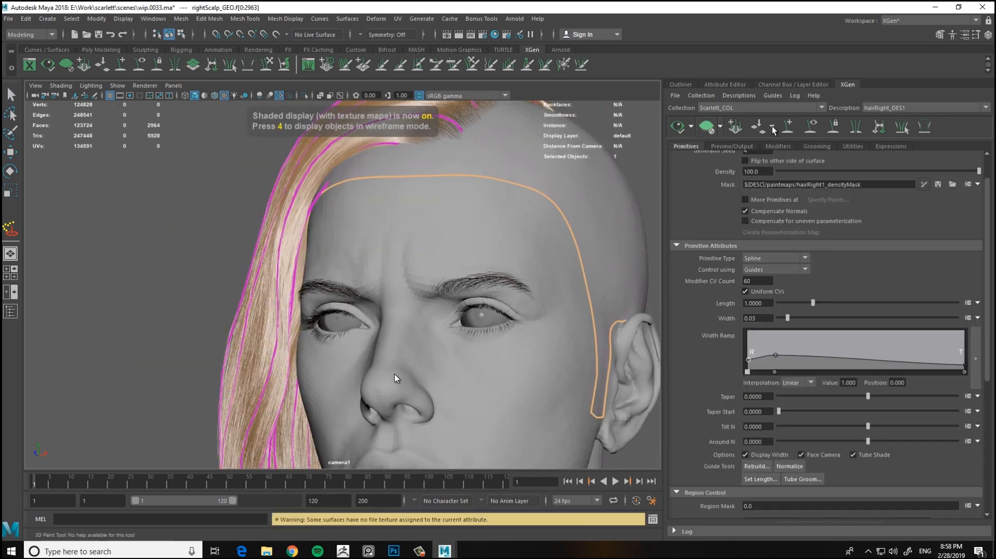
Select the guide at the temple behind the front hairline and sculpt it with the hair preview cleared
mouse_move(435, 260)
alt+mouse_down()
mouse_move(507, 253)
mouse_move(435, 262)
mouse_move(492, 266)
mouse_move(450, 260)
alt+mouse_up()
alt+middle_drag(450, 260, 507, 169)
alt+drag(507, 169, 557, 203)
key(w)
click(381, 291)
alt+drag(382, 290, 136, 143)
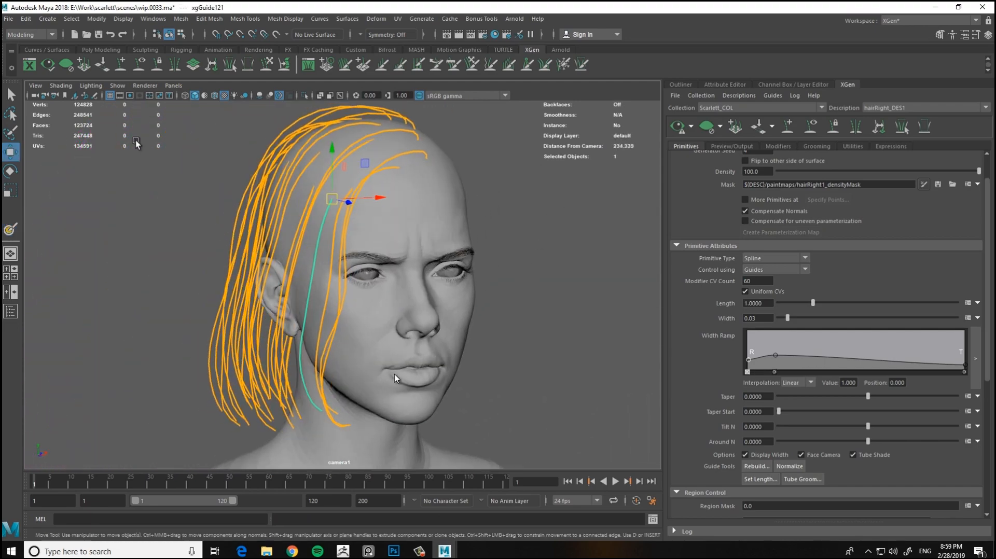
click(267, 68)
mouse_move(295, 218)
alt+mouse_down()
mouse_move(259, 215)
mouse_move(351, 182)
alt+mouse_up()
mouse_move(412, 267)
alt+mouse_down()
mouse_move(361, 266)
mouse_move(386, 263)
alt+mouse_up()
key(w)
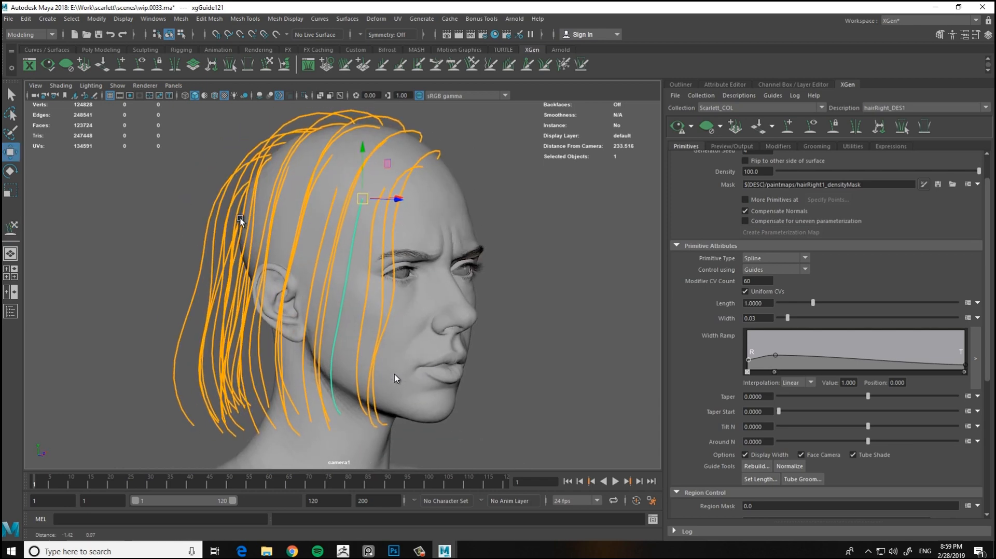
Reopen the density mask for painting, show wireframe over the shaded head and check the 3D Paint brush settings
scroll(992, 158, up, 2)
click(924, 221)
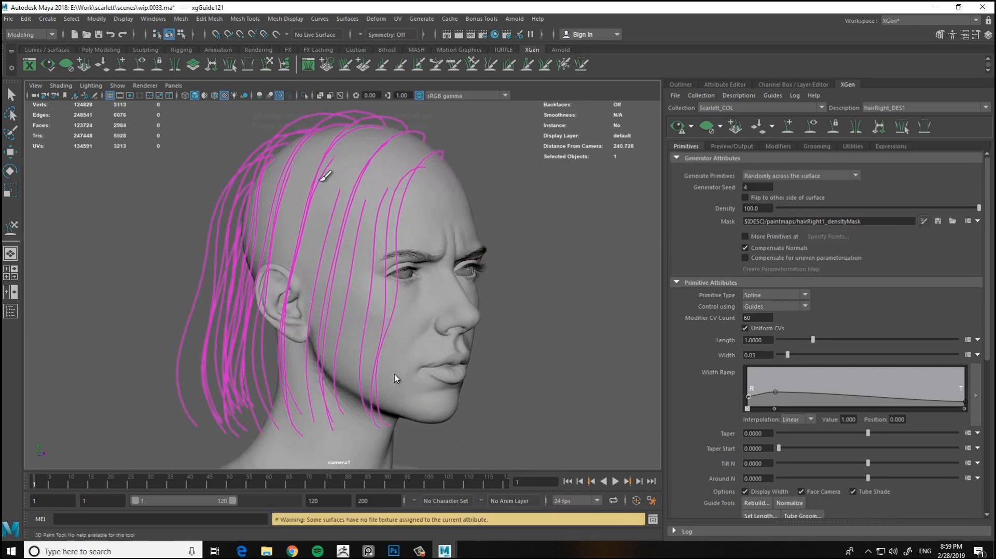
mouse_move(329, 173)
alt+mouse_down()
mouse_move(466, 233)
mouse_move(397, 177)
mouse_move(107, 241)
alt+mouse_up()
click(214, 95)
double_click(10, 229)
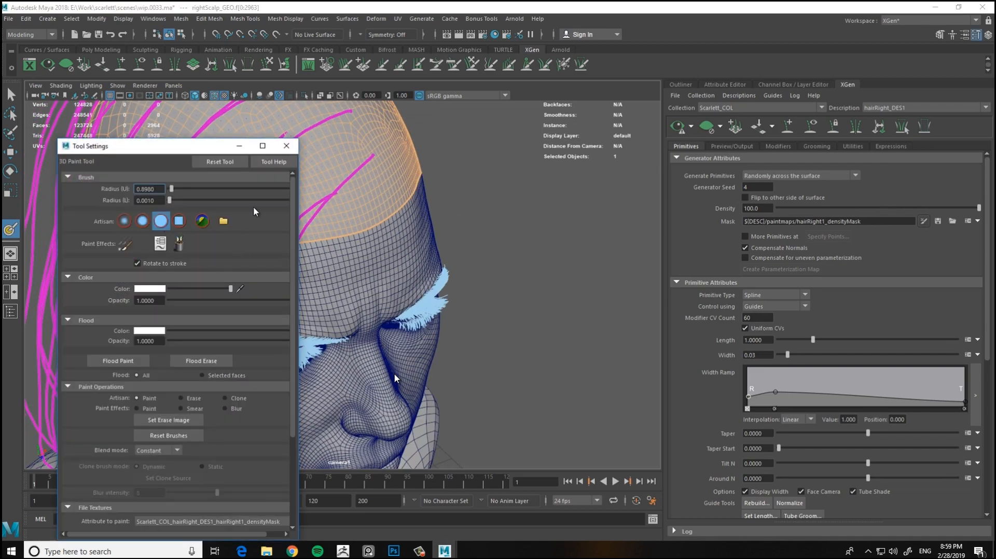
click(287, 146)
alt+drag(394, 182, 343, 208)
double_click(10, 229)
click(286, 146)
alt+drag(301, 179, 357, 137)
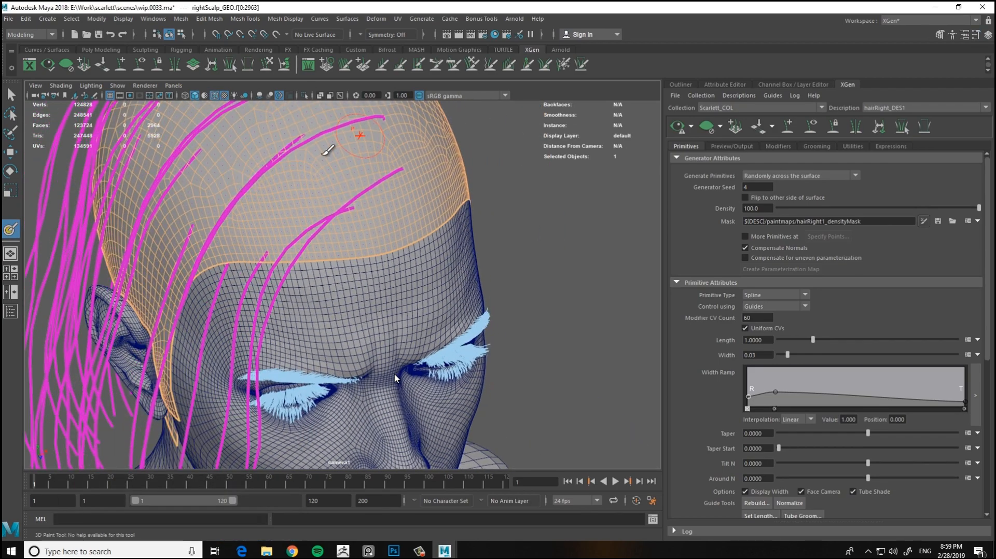
Isolate the scalp and paint the density mask white closer to the front hairline, checking it against the guides
key(ctrl+1)
alt+drag(309, 171, 306, 193)
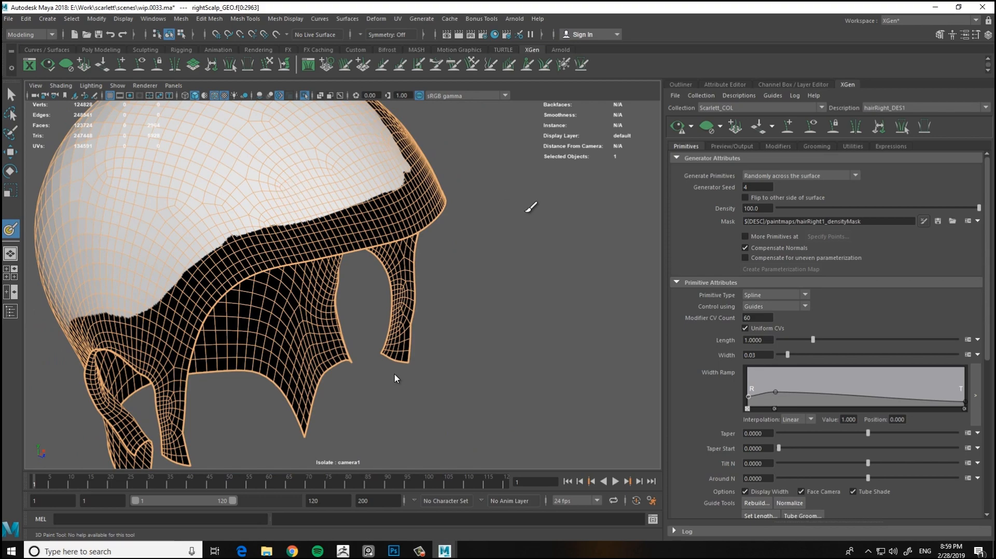
scroll(396, 378, up, 5)
key(ctrl+1)
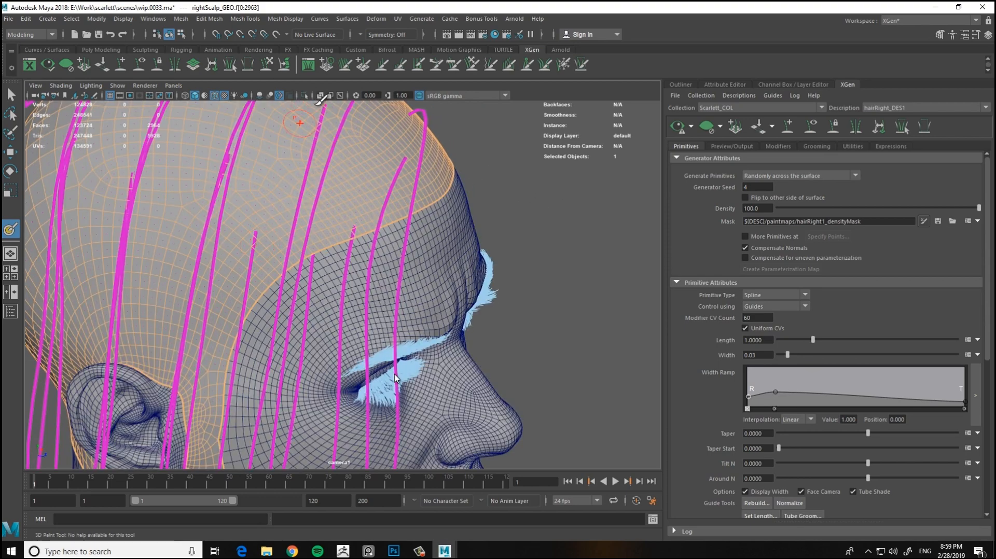
key(ctrl+1)
mouse_move(223, 217)
alt+mouse_down()
mouse_move(454, 266)
mouse_move(347, 261)
alt+mouse_up()
alt+drag(380, 220, 319, 273)
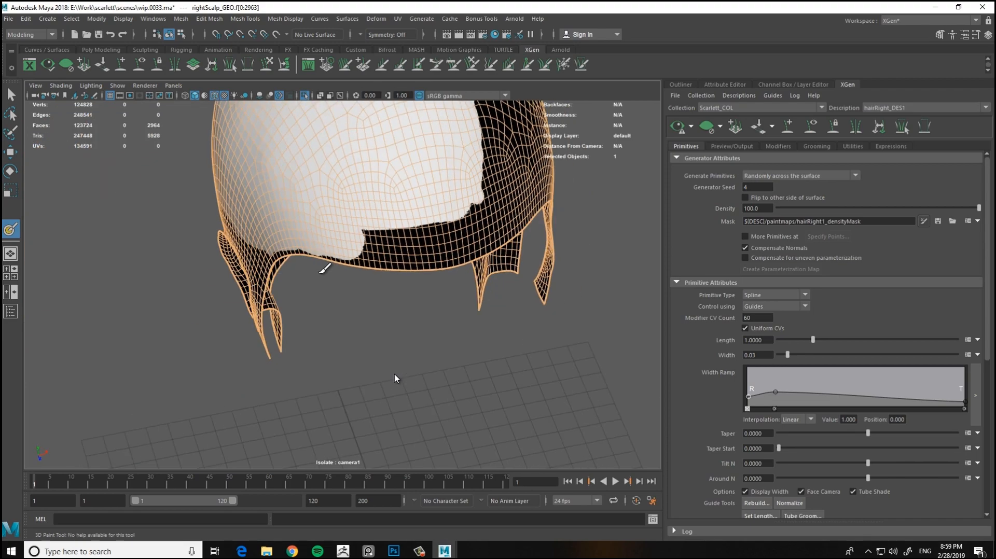
click(304, 97)
click(303, 95)
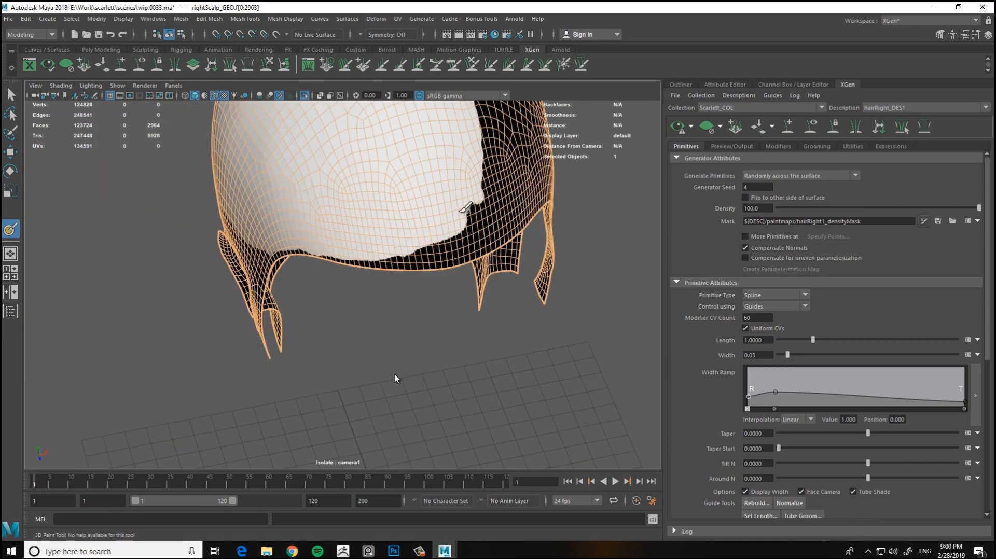
Inspect the painted front hairline mask, bring back the full head and regenerate the hair preview
mouse_move(392, 174)
alt+mouse_down()
mouse_move(413, 178)
mouse_move(330, 262)
mouse_move(349, 234)
mouse_move(393, 213)
mouse_move(298, 268)
mouse_move(471, 271)
mouse_move(428, 267)
alt+mouse_up()
alt+right_drag(429, 266, 346, 209)
alt+right_drag(385, 183, 451, 213)
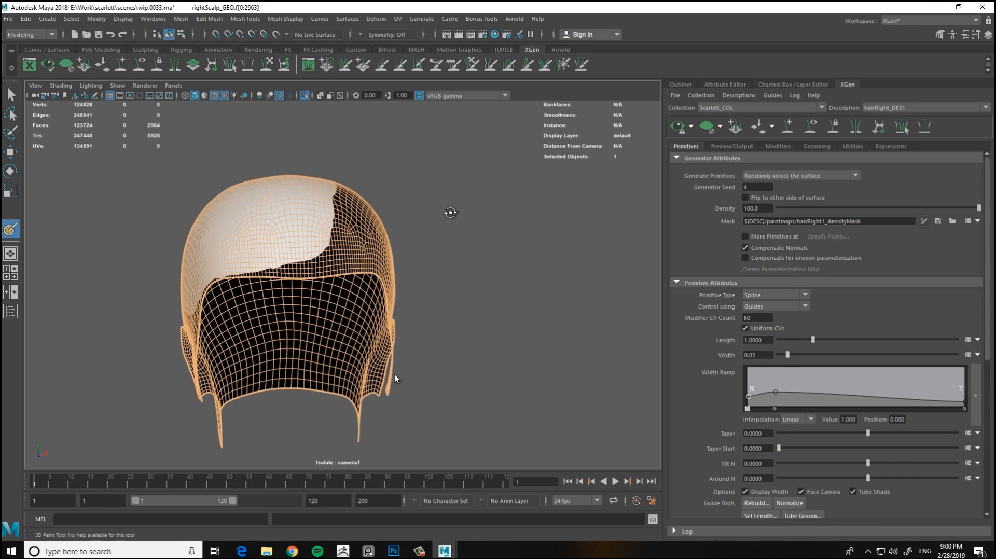
key(ctrl+1)
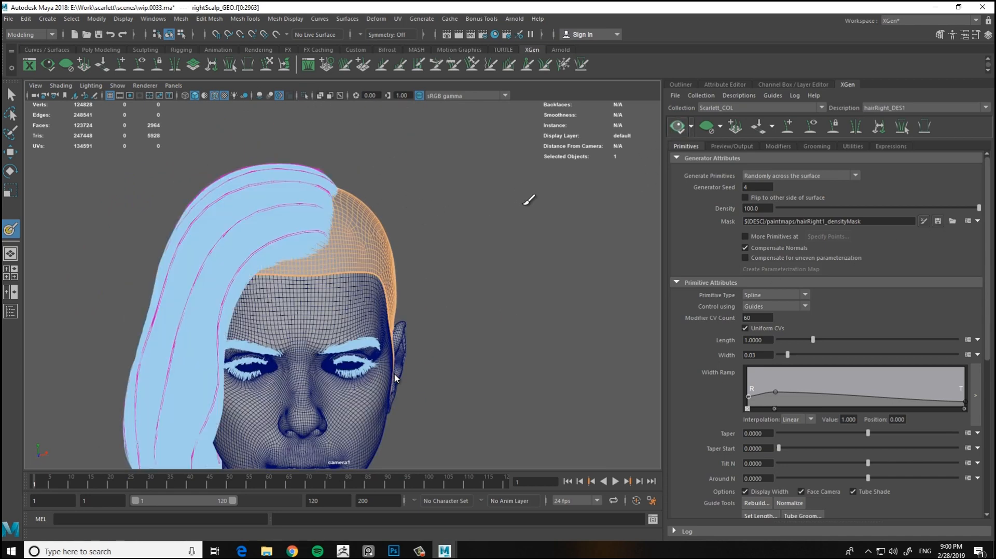
alt+drag(526, 200, 454, 221)
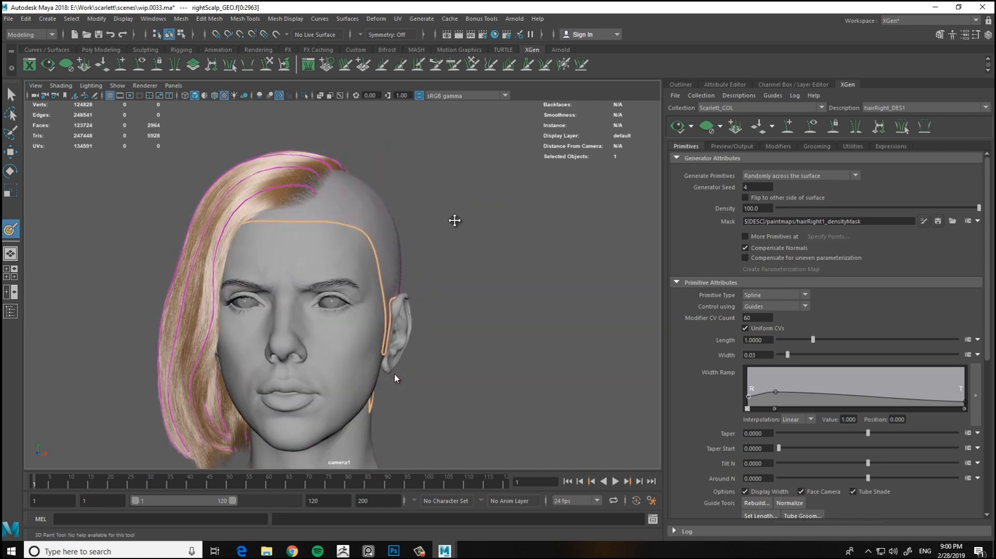
Select the guide at the front of the parting and sculpt it along the hairline
alt+middle_drag(455, 221, 452, 179)
alt+right_drag(452, 208, 409, 213)
key(w)
click(410, 213)
alt+drag(500, 203, 453, 220)
drag(454, 220, 425, 243)
mouse_move(613, 124)
alt+mouse_down()
mouse_move(307, 207)
mouse_move(238, 197)
alt+mouse_up()
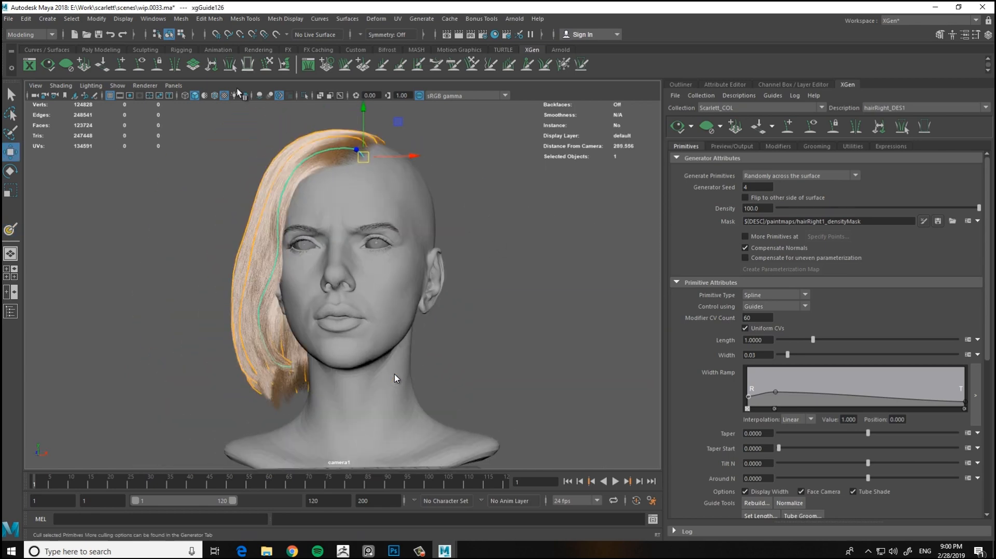
click(266, 65)
alt+middle_drag(326, 229, 329, 271)
alt+right_drag(329, 271, 358, 272)
mouse_move(337, 270)
alt+mouse_down()
mouse_move(344, 313)
mouse_move(388, 324)
alt+mouse_up()
mouse_move(291, 232)
alt+mouse_down()
mouse_move(363, 262)
mouse_move(343, 240)
alt+mouse_up()
Select the neighbouring front guide, sculpt it against the hair preview and check the Clumping2 modifier
key(w)
alt+drag(354, 308, 387, 269)
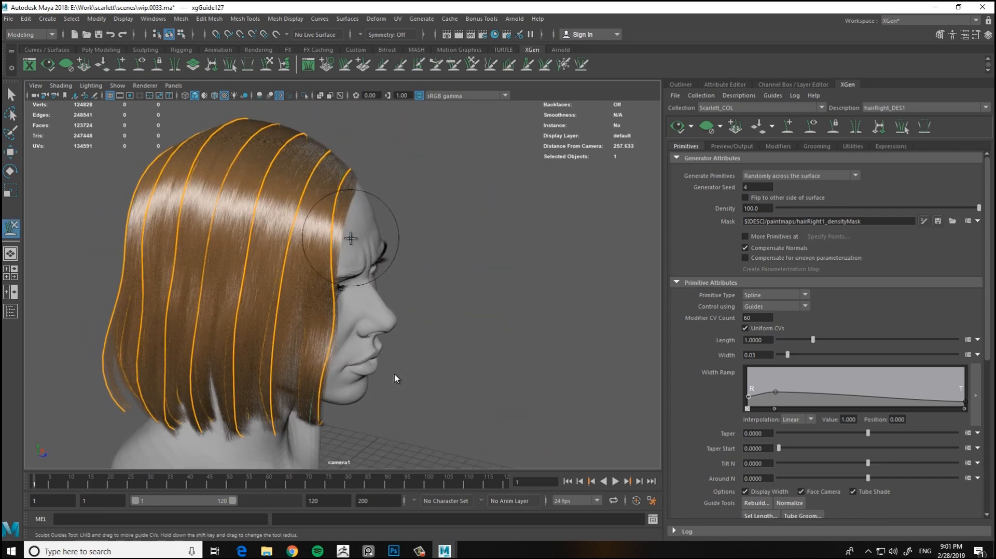
alt+drag(351, 238, 544, 223)
click(816, 147)
click(778, 147)
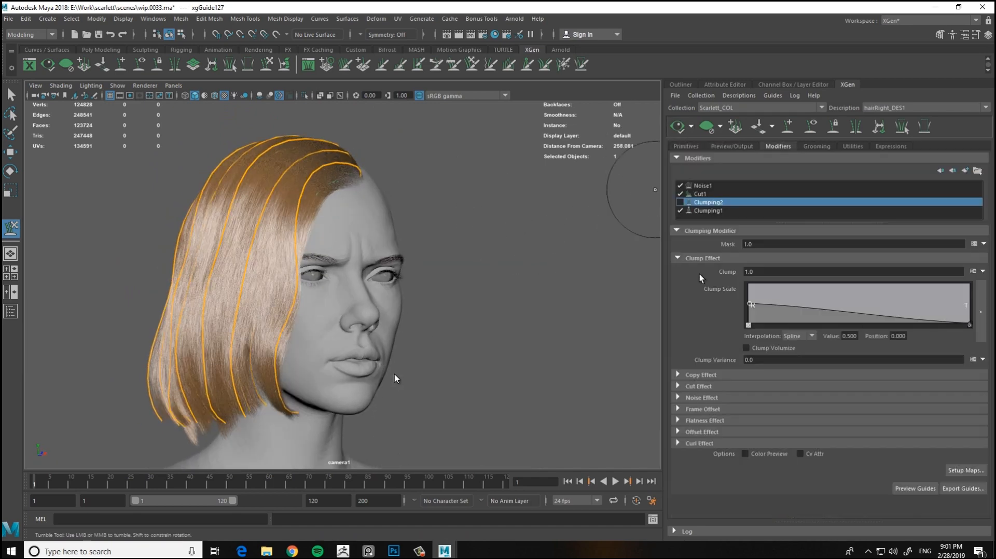
alt+middle_drag(487, 270, 482, 281)
alt+drag(481, 281, 338, 306)
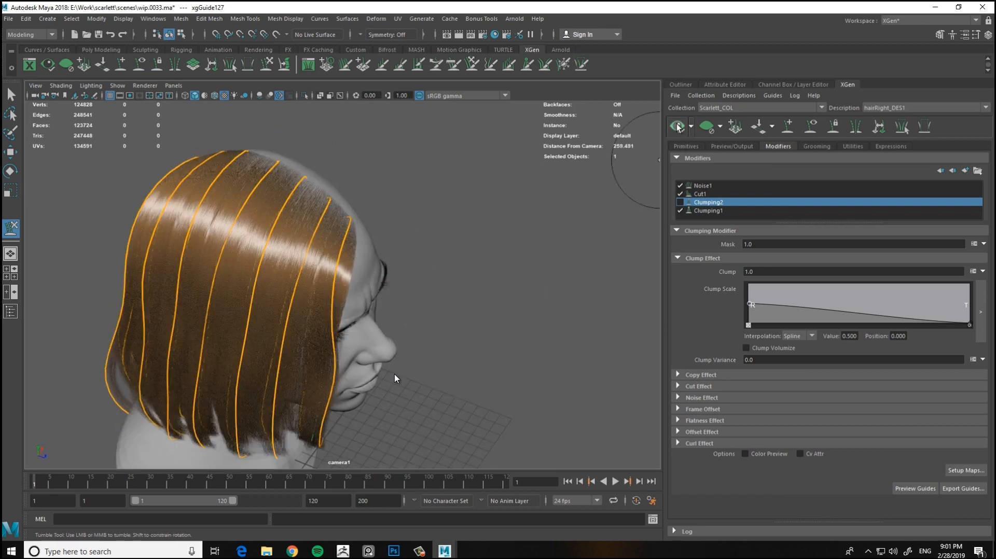
Refine the two frontmost guides with the Sculpt Guides tool, checking the hair preview from the side
alt+drag(519, 298, 474, 299)
alt+right_drag(475, 298, 530, 315)
key(w)
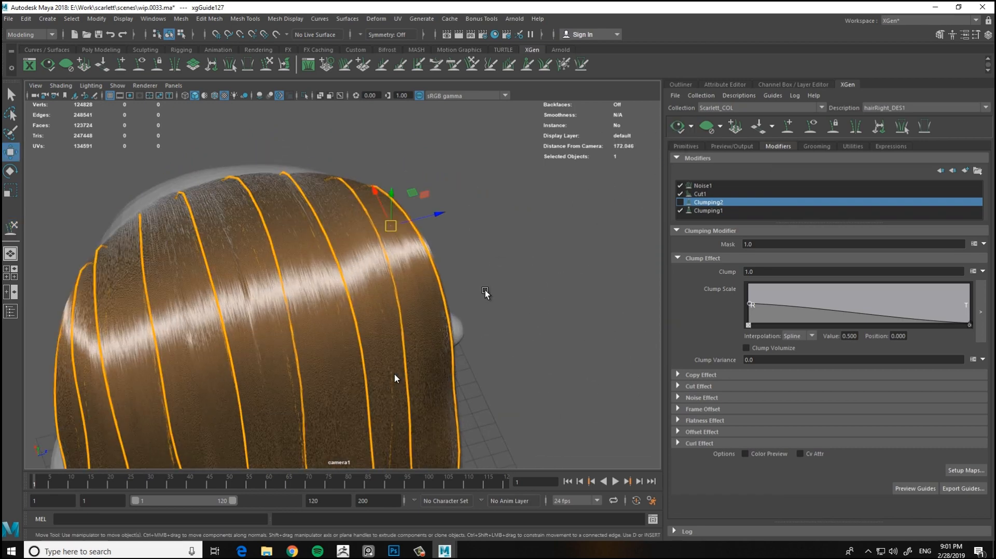
key(y)
mouse_move(457, 329)
alt+mouse_down()
mouse_move(442, 240)
mouse_move(287, 230)
mouse_move(411, 271)
mouse_move(656, 182)
mouse_move(444, 271)
mouse_move(508, 280)
mouse_move(334, 133)
mouse_move(287, 198)
mouse_move(399, 282)
alt+mouse_up()
mouse_move(656, 185)
alt+mouse_down()
mouse_move(411, 251)
mouse_move(537, 265)
mouse_move(469, 260)
alt+mouse_up()
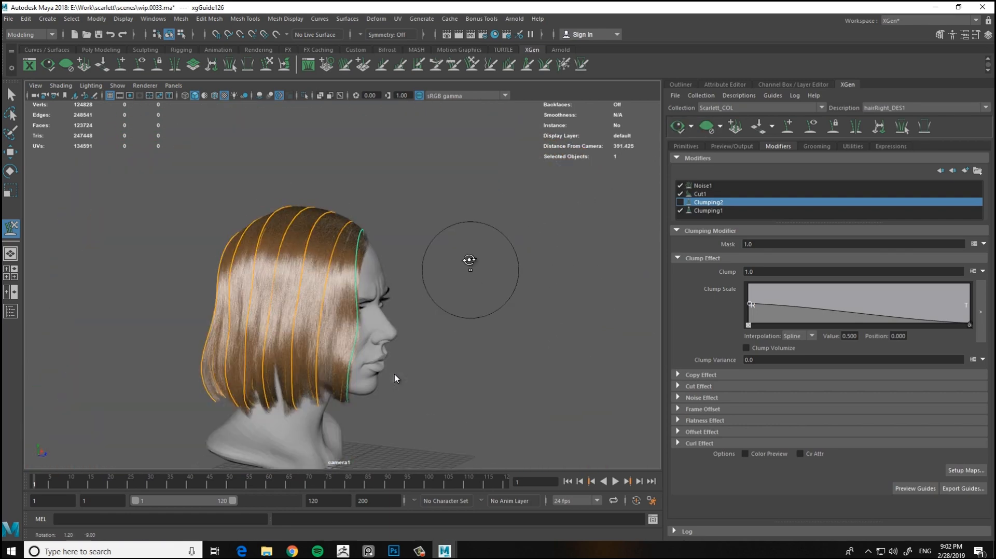
mouse_move(529, 274)
alt+mouse_down()
mouse_move(478, 285)
mouse_move(589, 289)
mouse_move(400, 284)
mouse_move(374, 172)
mouse_move(428, 280)
alt+mouse_up()
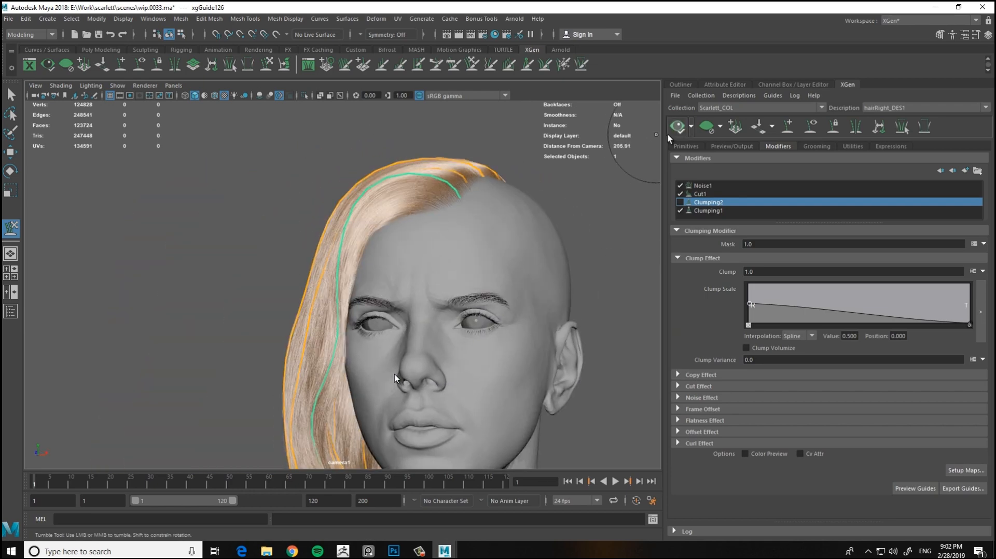
Clear the hair preview, select the guide behind the front hairline and sculpt its curve around the forehead
mouse_move(567, 204)
alt+mouse_down()
mouse_move(514, 309)
mouse_move(519, 298)
alt+mouse_up()
key(w)
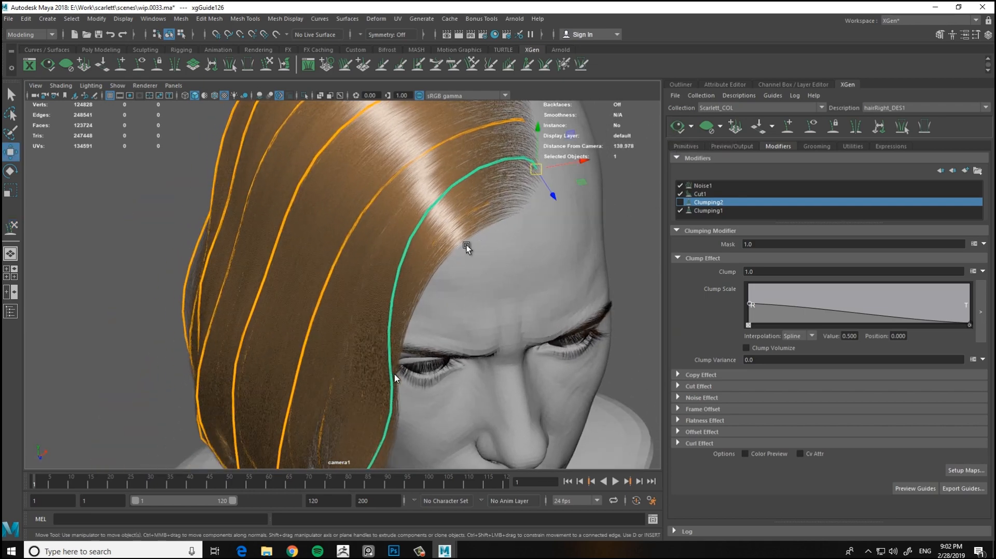
alt+drag(452, 257, 487, 231)
alt+drag(595, 208, 500, 149)
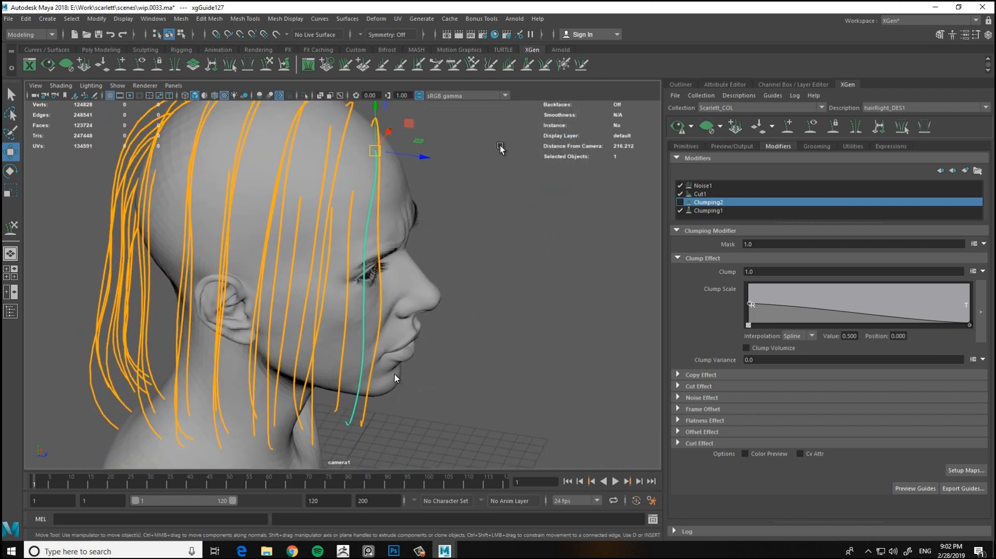
click(266, 64)
scroll(428, 202, down, 3)
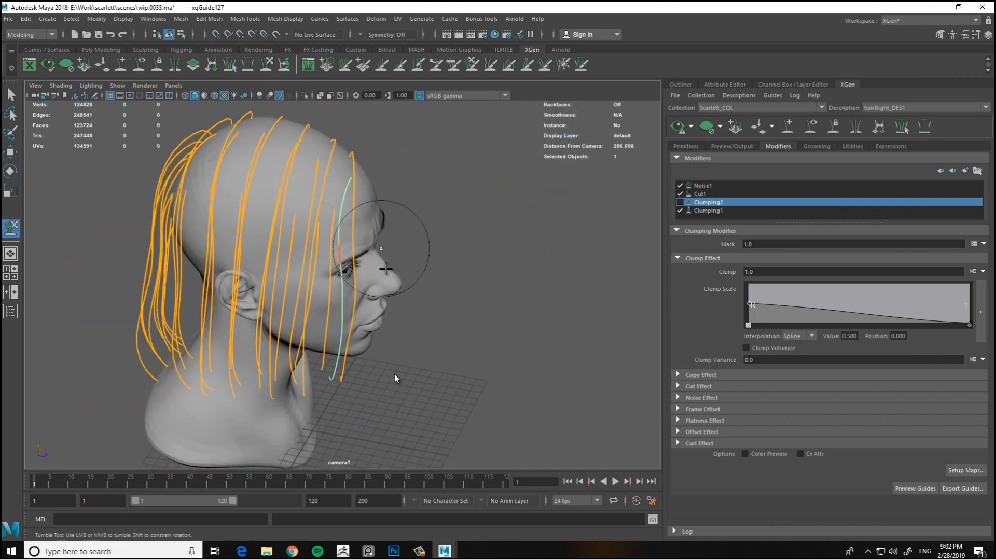
alt+drag(386, 268, 357, 213)
alt+drag(287, 100, 483, 209)
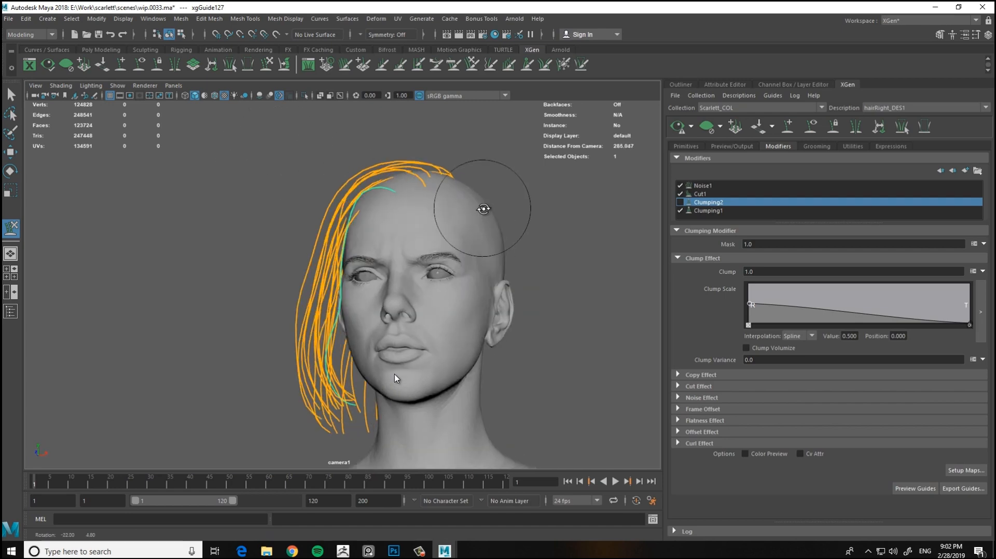
Select the short guide at the temple and sculpt it to follow the side of the face
alt+drag(420, 244, 554, 275)
scroll(554, 276, up, 3)
key(w)
click(327, 338)
alt+drag(430, 280, 332, 254)
click(266, 64)
alt+drag(316, 204, 415, 218)
alt+drag(334, 278, 269, 233)
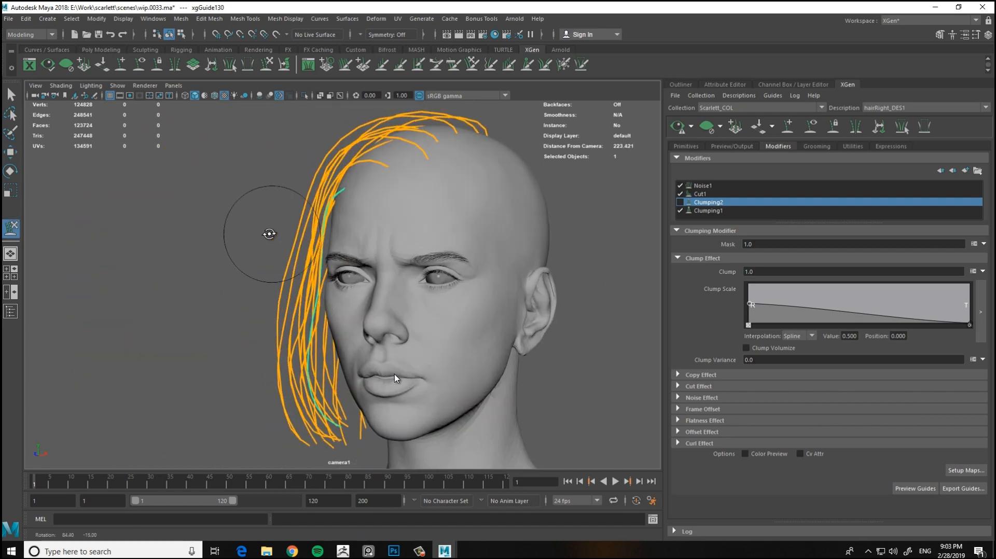
Compare the guides with the blonde bob reference photo and regenerate the hair preview
alt+drag(350, 145, 326, 97)
alt+drag(651, 152, 26, 306)
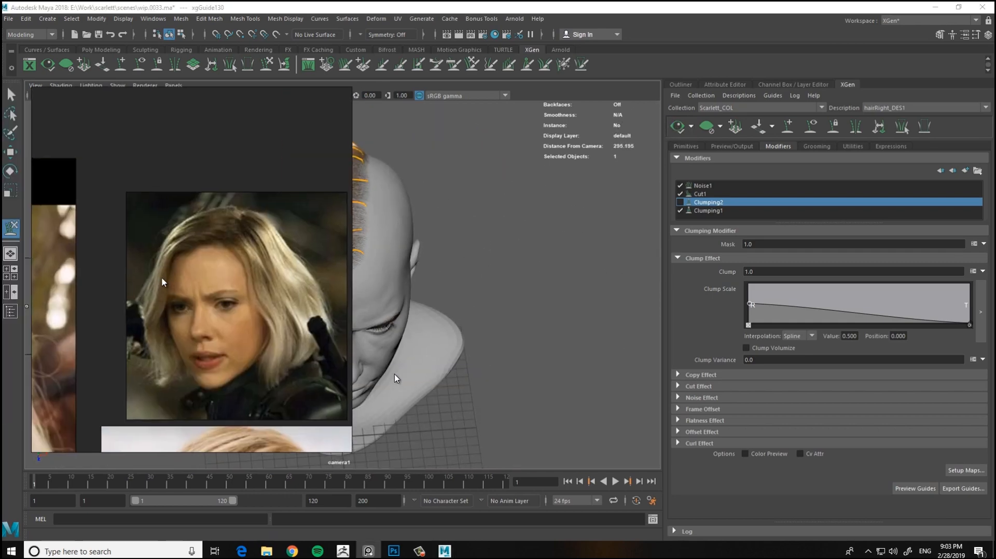
alt+drag(482, 185, 497, 160)
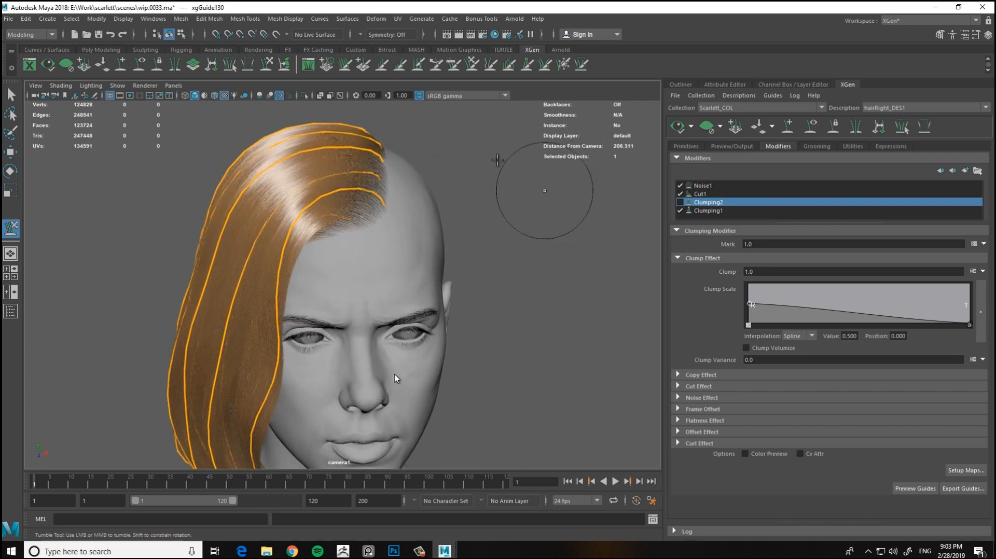
Isolate the scalp, extend the white density mask along the front hairline and save it, restoring the full head
click(683, 147)
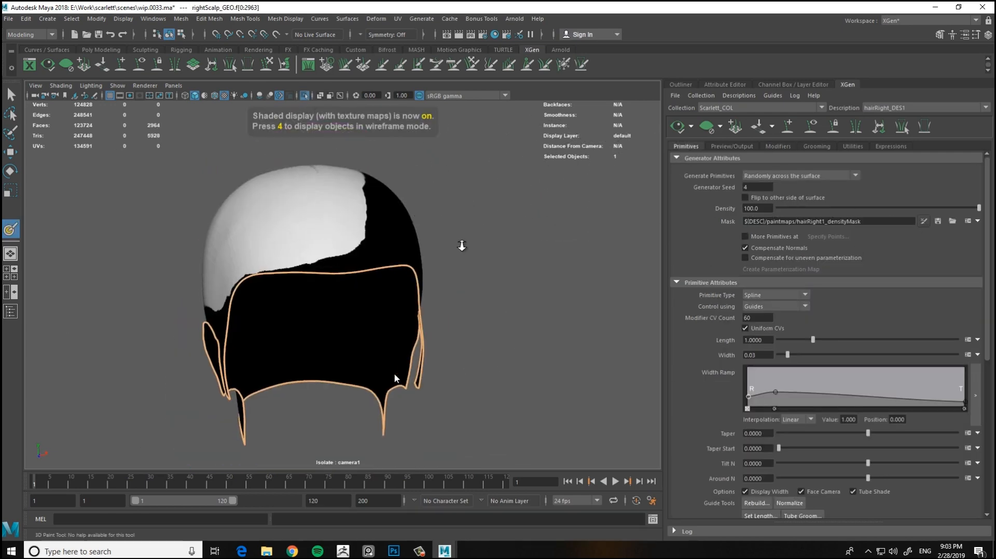
alt+right_drag(462, 246, 482, 255)
alt+drag(290, 249, 298, 280)
alt+right_drag(298, 280, 375, 305)
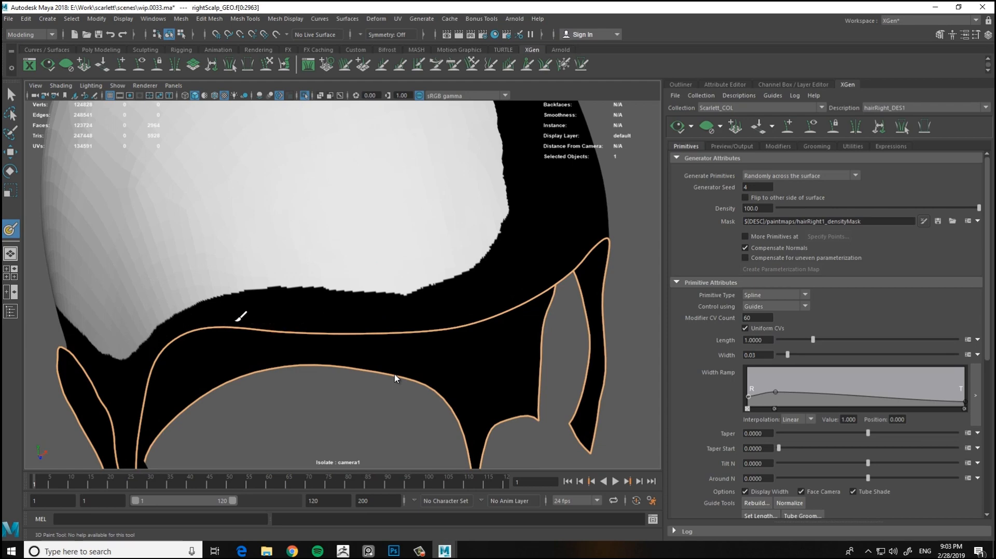
alt+drag(241, 316, 243, 292)
alt+drag(360, 294, 223, 269)
alt+right_drag(394, 275, 332, 264)
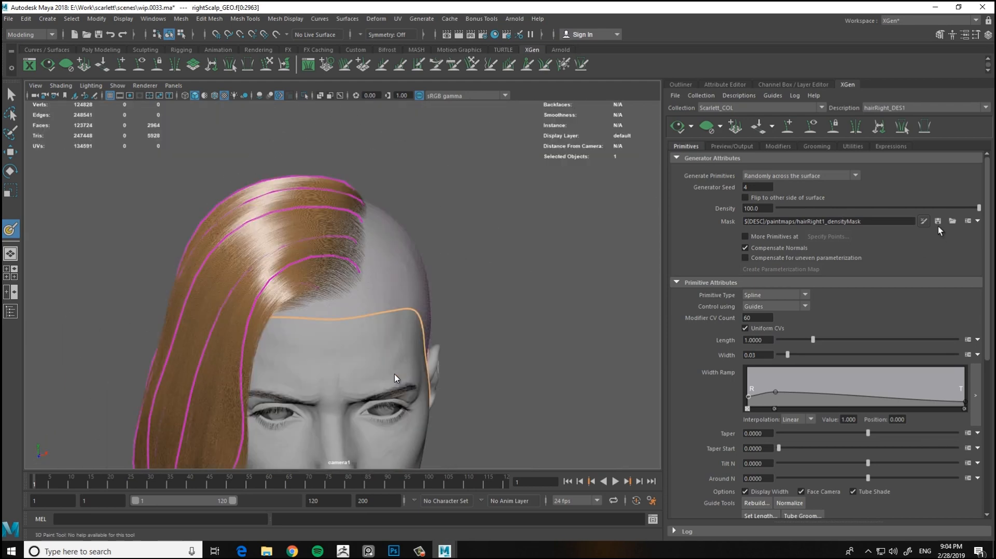
Inspect the hair roots at the front hairline, clear the preview and deselect the scalp
mouse_move(487, 270)
alt+mouse_down()
mouse_move(478, 205)
mouse_move(447, 251)
alt+mouse_up()
alt+right_drag(447, 251, 492, 261)
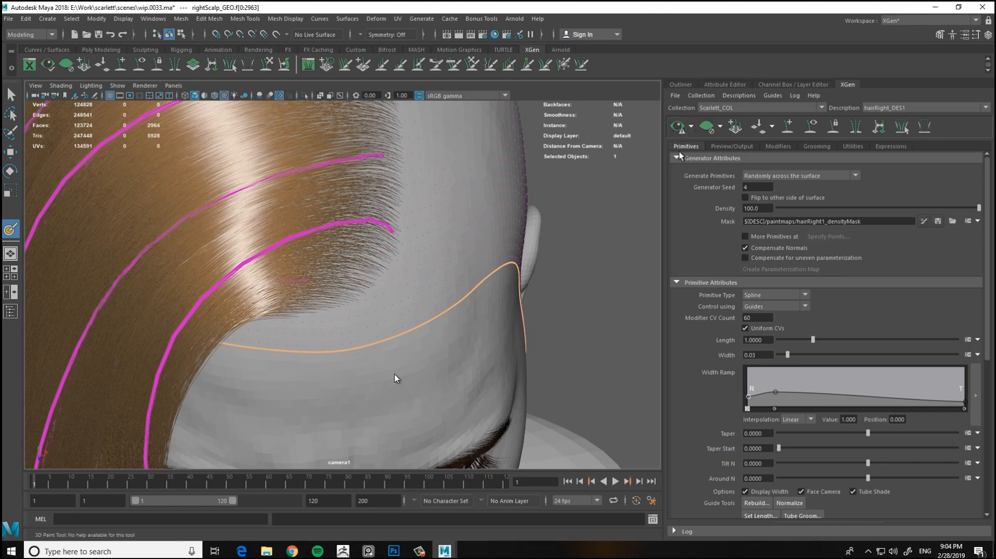
alt+drag(394, 378, 517, 229)
alt+drag(250, 115, 528, 162)
alt+middle_drag(528, 161, 536, 129)
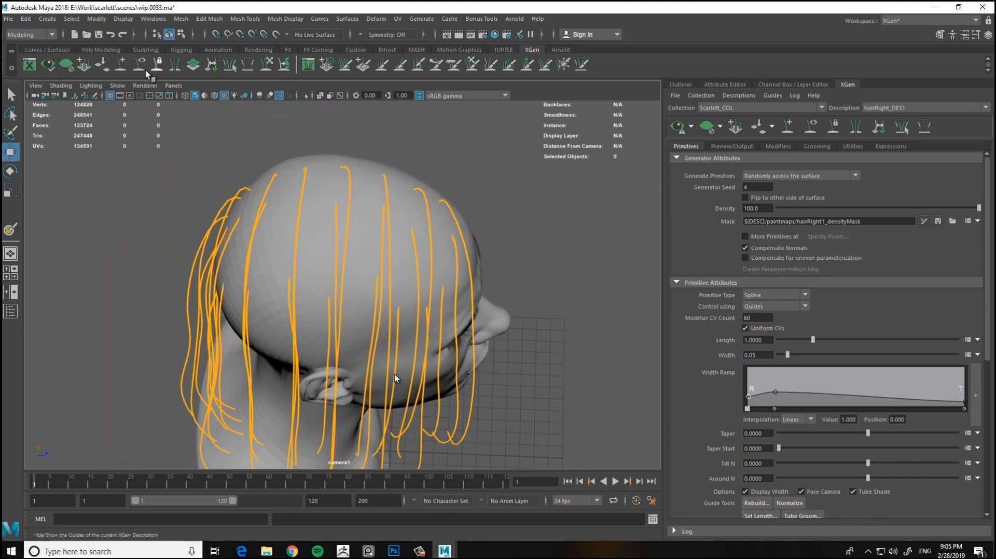
Add two new guides between the existing ones on the upper side of the scalp
click(121, 65)
alt+drag(294, 171, 306, 176)
alt+right_drag(306, 177, 371, 213)
alt+drag(371, 214, 320, 180)
click(320, 179)
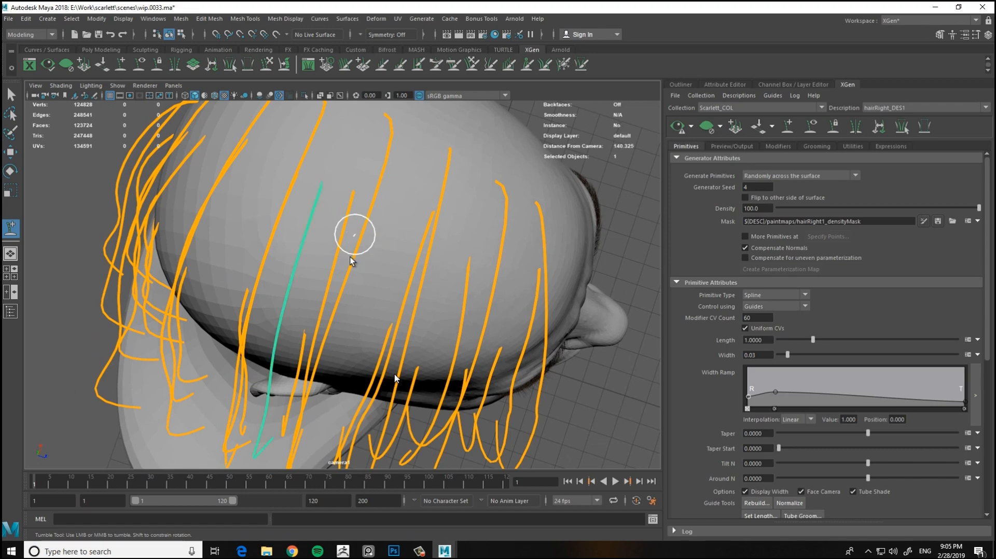
alt+drag(353, 235, 313, 233)
alt+right_drag(313, 233, 320, 194)
click(321, 193)
Add two more guides in the gaps between the front guides above the forehead
alt+drag(320, 194, 382, 244)
alt+middle_drag(382, 244, 362, 187)
alt+drag(361, 187, 351, 178)
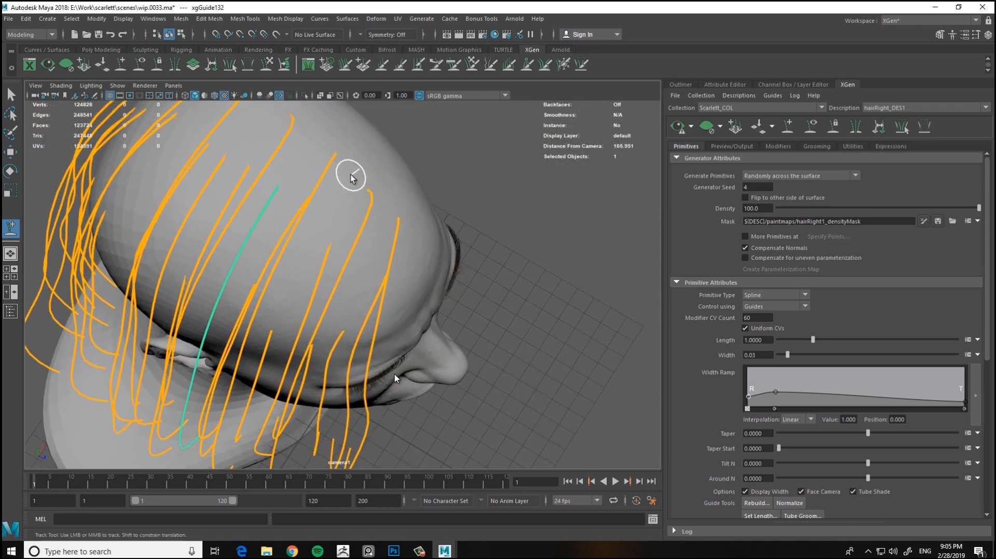
alt+drag(392, 290, 322, 216)
click(322, 215)
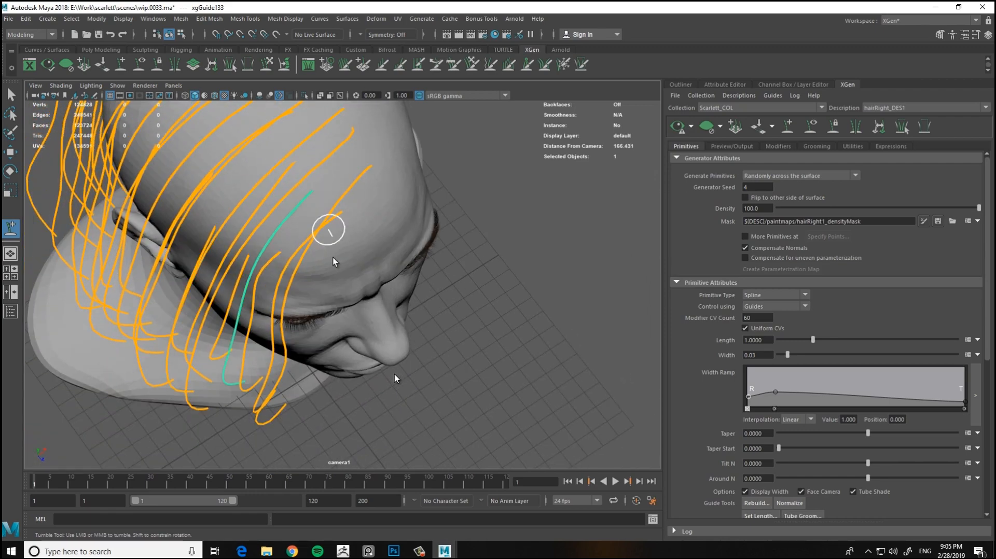
click(334, 261)
Sculpt the newly added front guides to blend with the surrounding guides
mouse_move(333, 260)
alt+mouse_down()
mouse_move(230, 233)
mouse_move(399, 244)
mouse_move(338, 223)
mouse_move(436, 405)
mouse_move(322, 311)
alt+mouse_up()
alt+drag(305, 274, 422, 338)
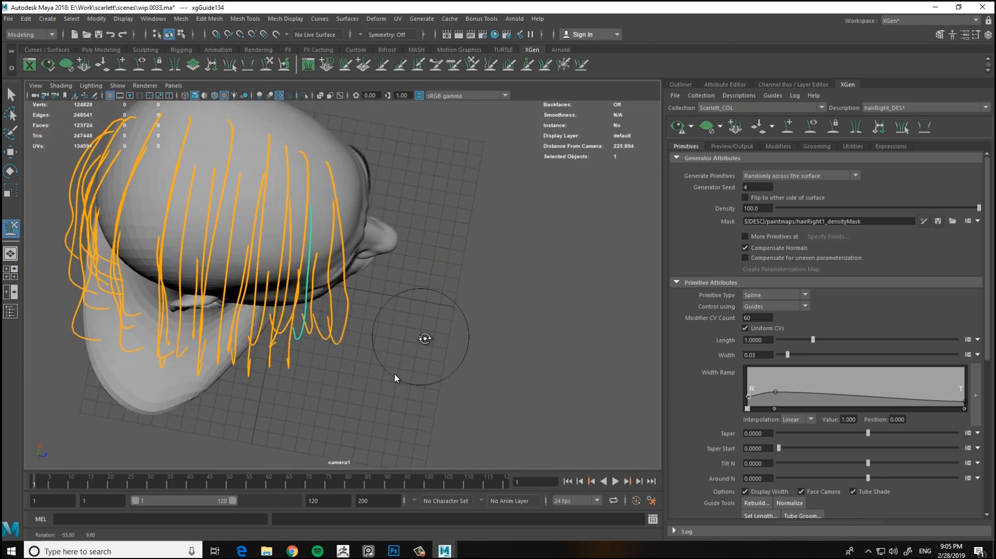
alt+middle_drag(422, 337, 386, 293)
alt+drag(299, 276, 319, 264)
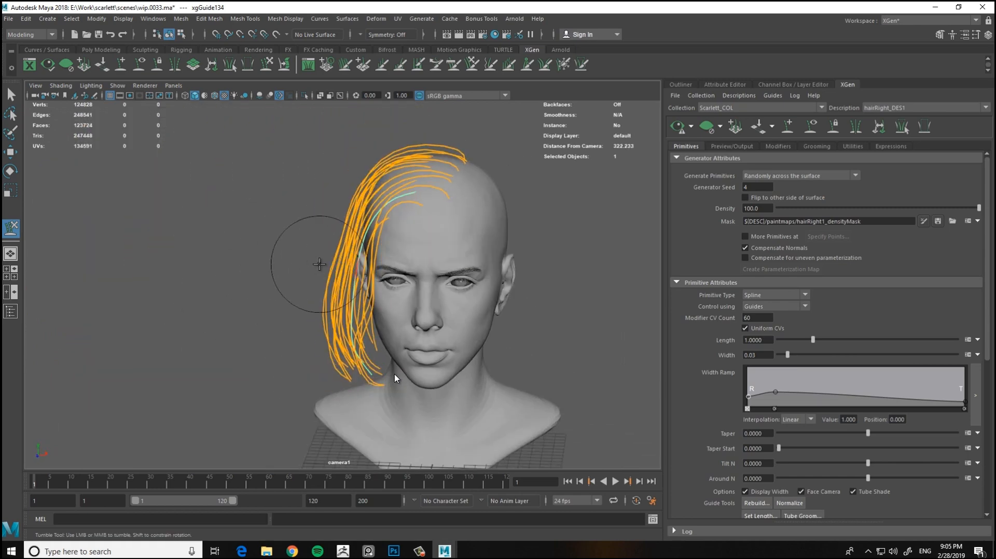
alt+drag(202, 315, 363, 185)
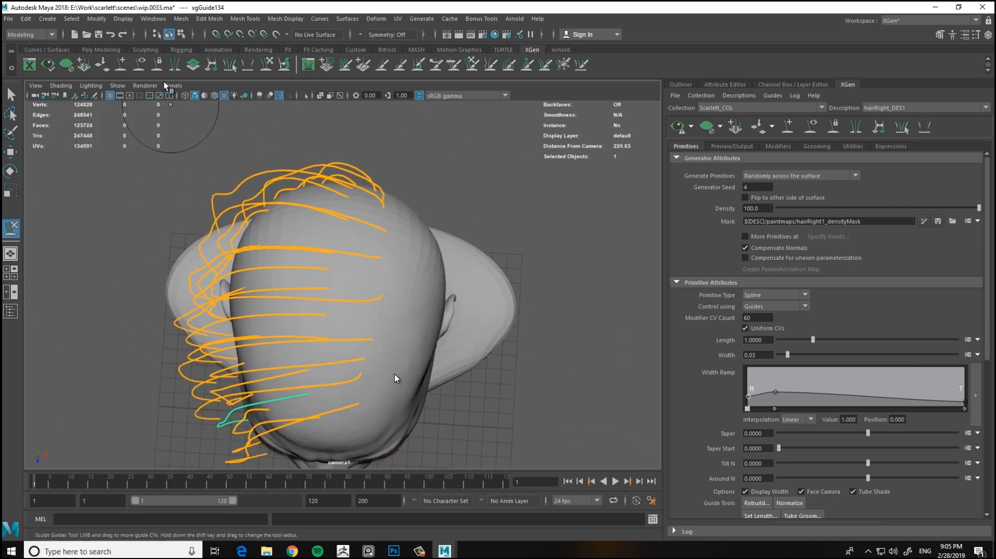
Add more guides along the parting, filling the gaps between the existing guides on top of the head
alt+drag(203, 151, 367, 260)
alt+drag(331, 290, 349, 247)
click(300, 313)
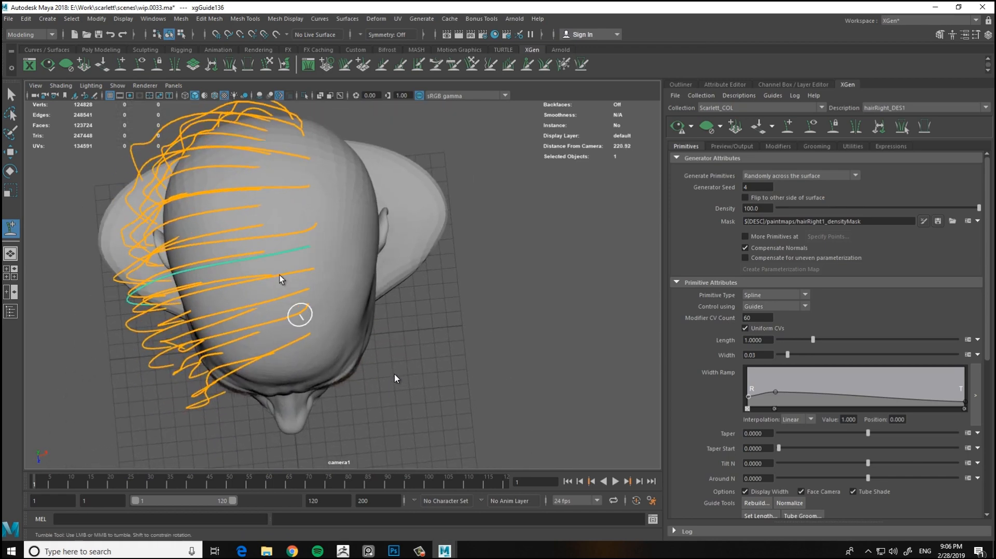
alt+drag(299, 312, 418, 254)
click(322, 298)
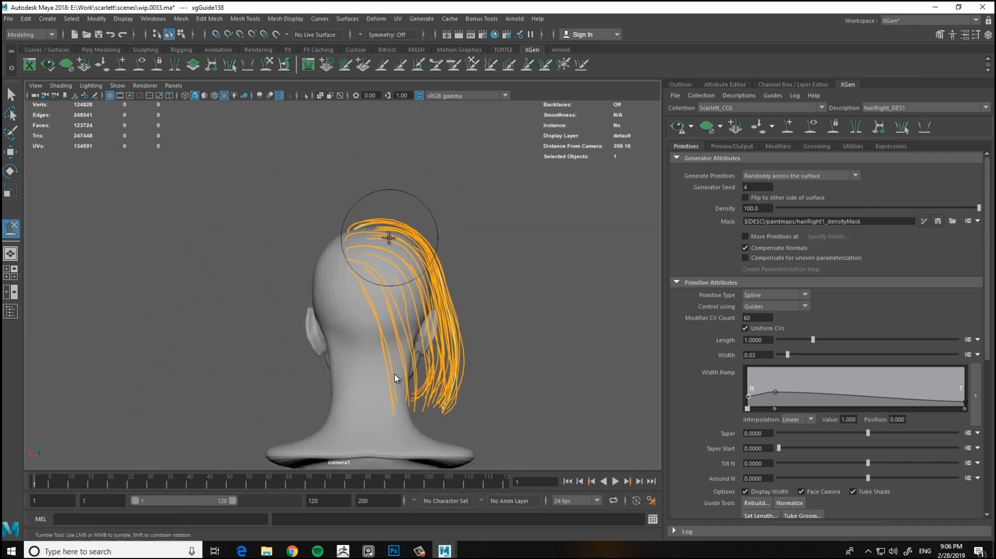
Sculpt the new parting guides from behind so they follow the crown like their neighbours
alt+drag(449, 392, 246, 389)
alt+right_drag(246, 389, 446, 400)
alt+drag(446, 399, 332, 283)
alt+right_drag(332, 283, 289, 293)
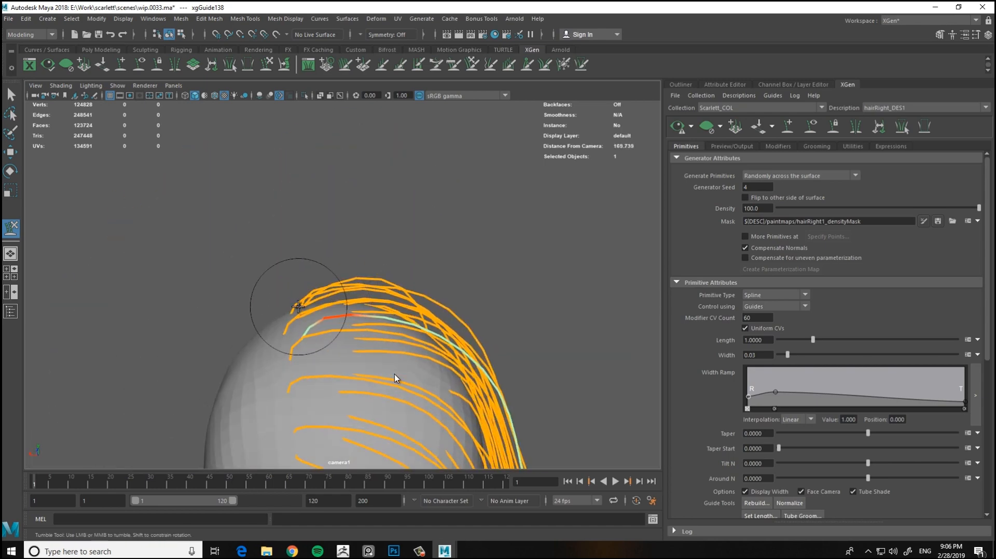
mouse_move(289, 293)
alt+mouse_down()
mouse_move(116, 223)
mouse_move(334, 311)
mouse_move(361, 304)
mouse_move(301, 303)
alt+mouse_up()
alt+right_drag(301, 302, 242, 300)
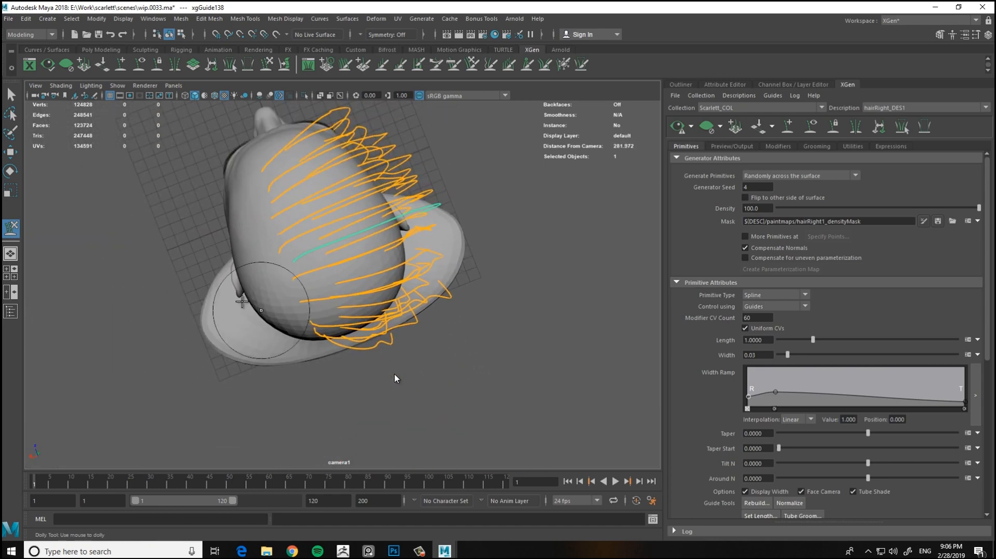
Add two guides along the parting at the back of the crown and select one for reshaping
alt+right_drag(241, 180, 313, 243)
mouse_move(230, 248)
alt+mouse_down()
mouse_move(362, 244)
mouse_move(328, 211)
mouse_move(463, 274)
mouse_move(291, 258)
mouse_move(244, 204)
mouse_move(269, 208)
alt+mouse_up()
click(343, 168)
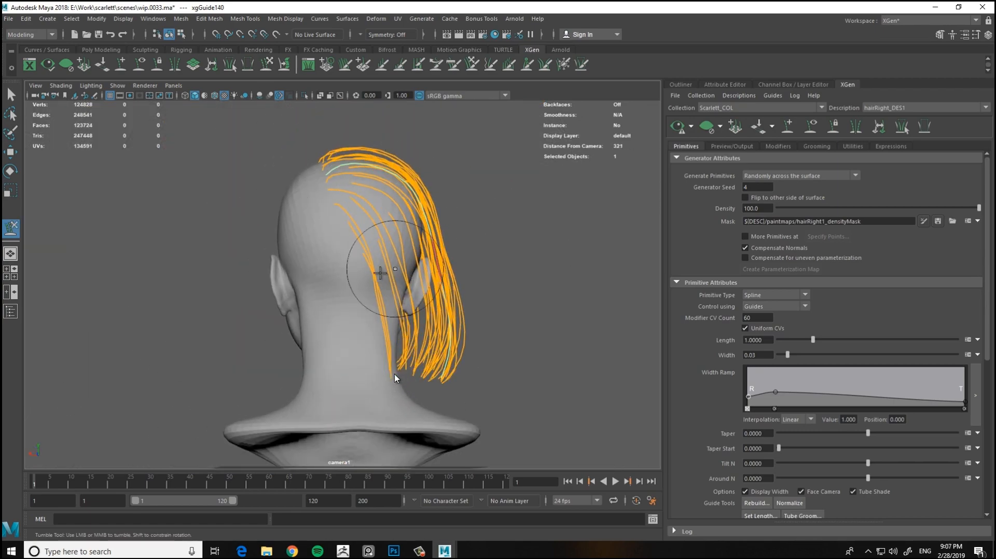
alt+drag(380, 273, 344, 313)
alt+drag(278, 314, 350, 338)
alt+right_drag(349, 337, 190, 213)
key(w)
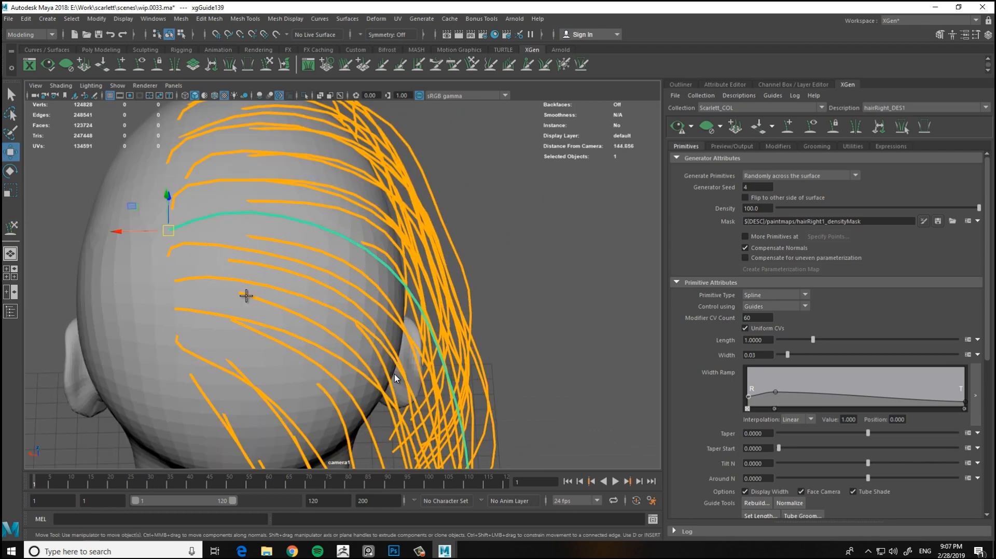
Sculpt the guides along the back and top of the parting, checking their roots from several sides
key(y)
mouse_move(246, 296)
alt+mouse_down()
mouse_move(212, 184)
mouse_move(396, 278)
mouse_move(457, 234)
alt+mouse_up()
key(w)
alt+drag(433, 269, 198, 193)
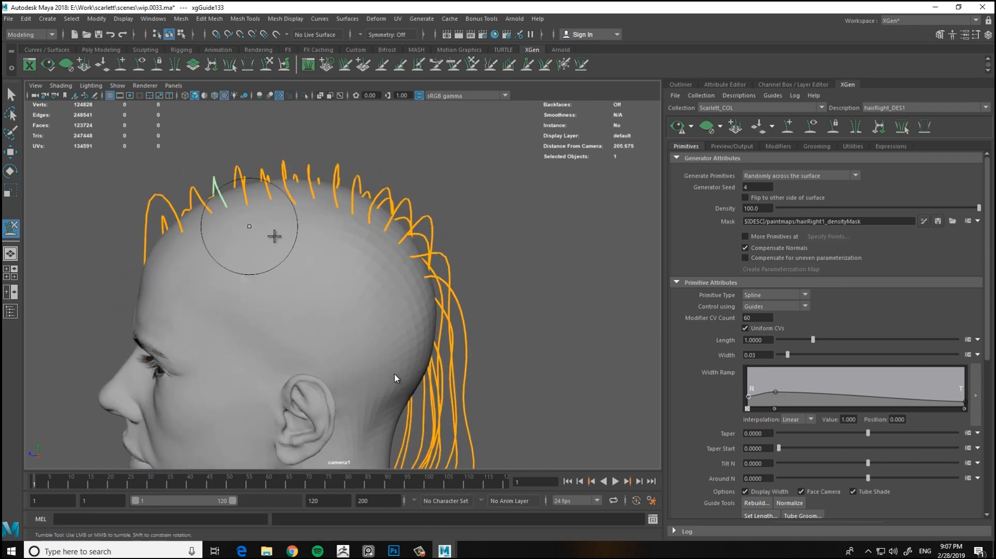
alt+drag(275, 236, 363, 260)
alt+right_drag(363, 259, 312, 224)
Set up the Clumping1 modifier's maps again for the updated guides
click(852, 146)
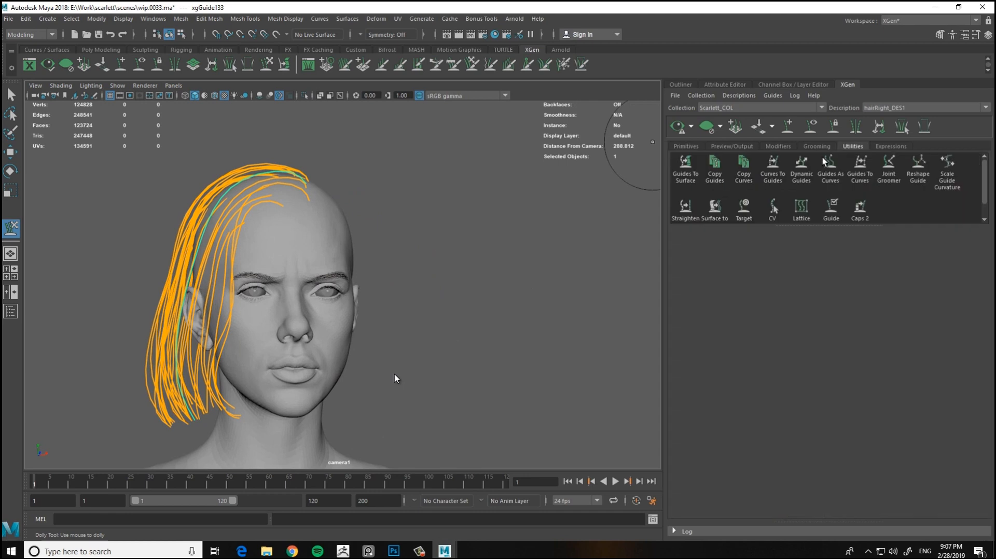
click(778, 146)
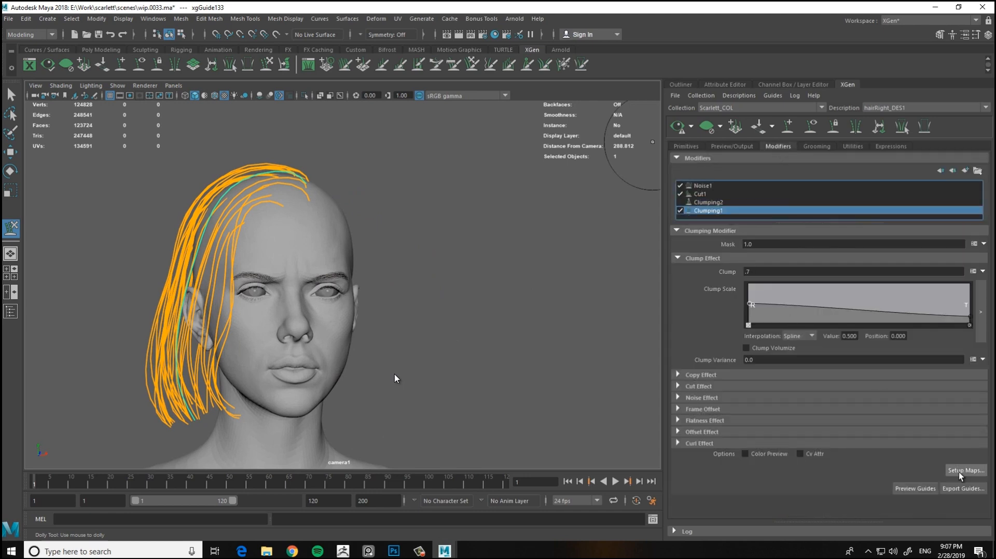
click(959, 472)
click(557, 392)
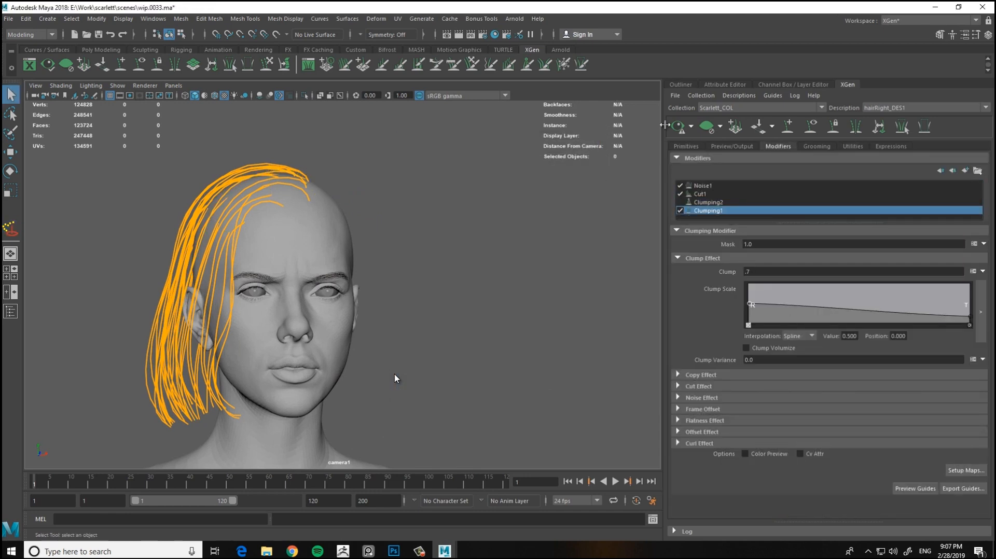
Reposition the root of the guide at the temple hairline and rotate the guide to follow its neighbours
alt+drag(409, 282, 578, 244)
alt+right_drag(578, 244, 549, 307)
alt+drag(549, 307, 480, 272)
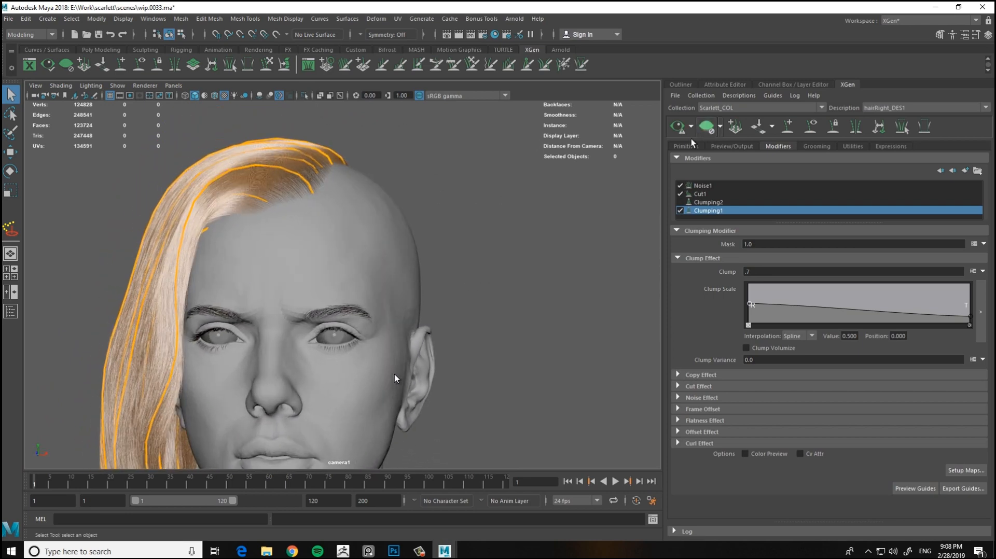
alt+drag(643, 161, 552, 188)
alt+right_drag(551, 188, 456, 252)
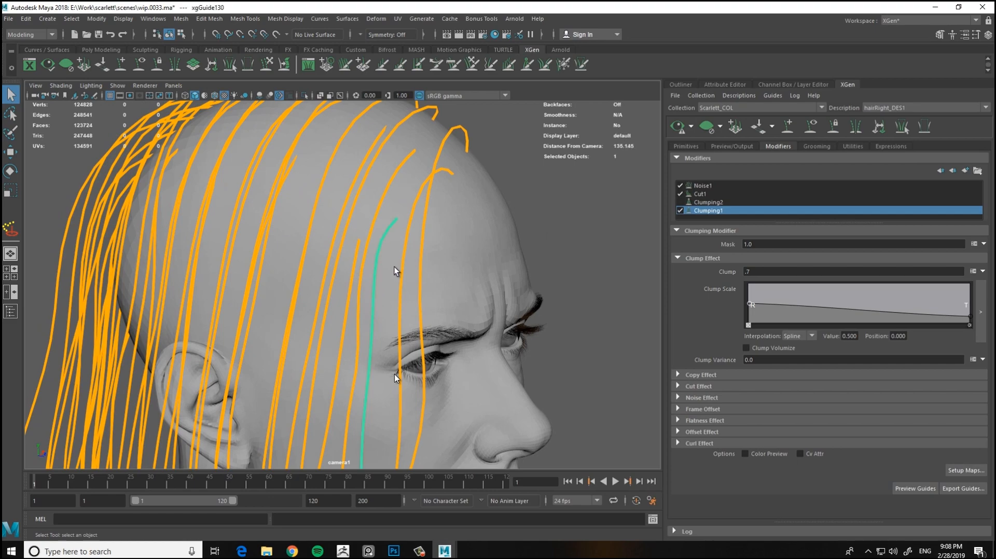
click(120, 62)
alt+drag(436, 244, 353, 233)
alt+right_drag(353, 234, 365, 192)
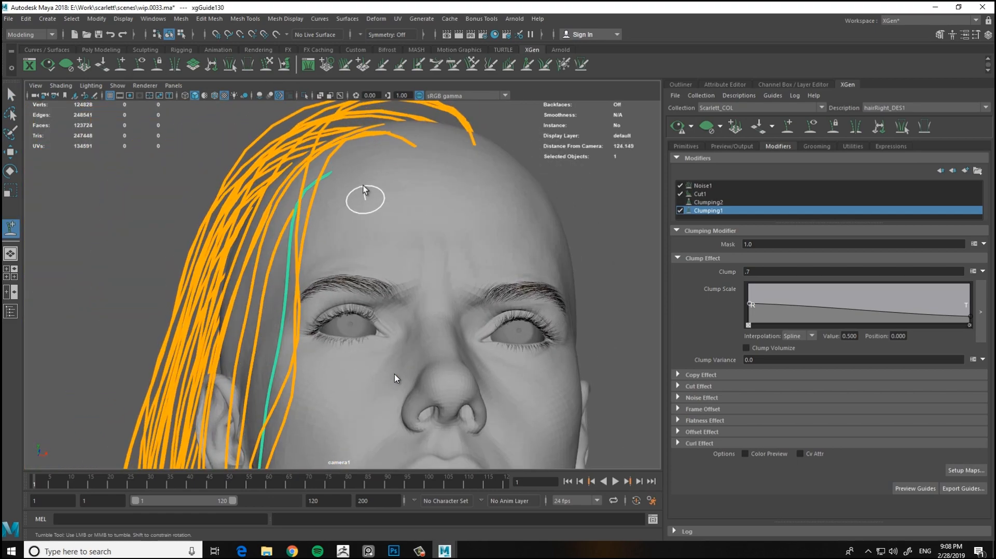
alt+drag(345, 158, 342, 220)
alt+right_drag(342, 220, 314, 256)
key(e)
alt+drag(307, 207, 319, 193)
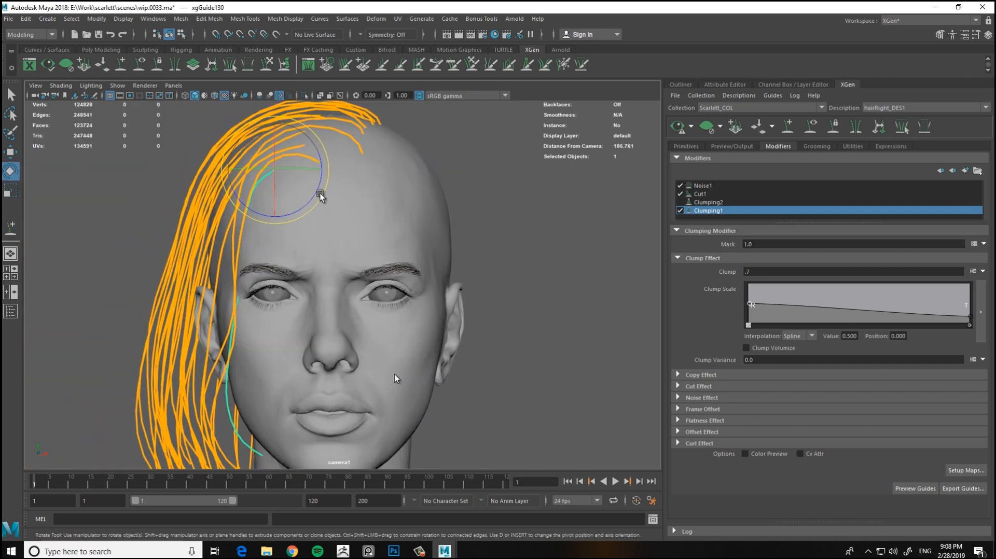
mouse_move(273, 221)
mouse_down()
mouse_move(429, 242)
mouse_move(389, 234)
mouse_up()
Sculpt the length of the temple guide so it falls in line with the neighbouring guides from front and side
click(266, 65)
alt+right_drag(357, 218, 321, 246)
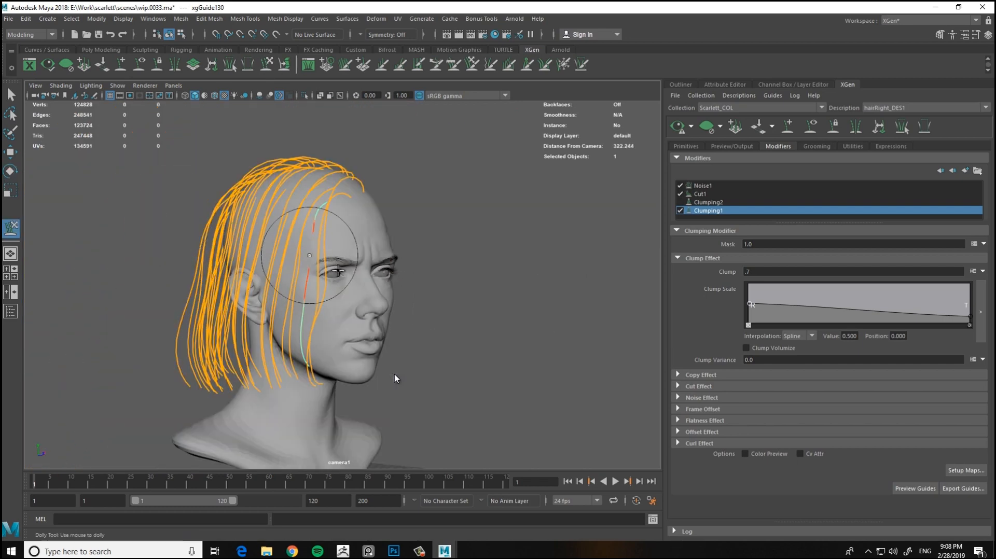
alt+drag(322, 247, 288, 249)
alt+drag(291, 310, 390, 313)
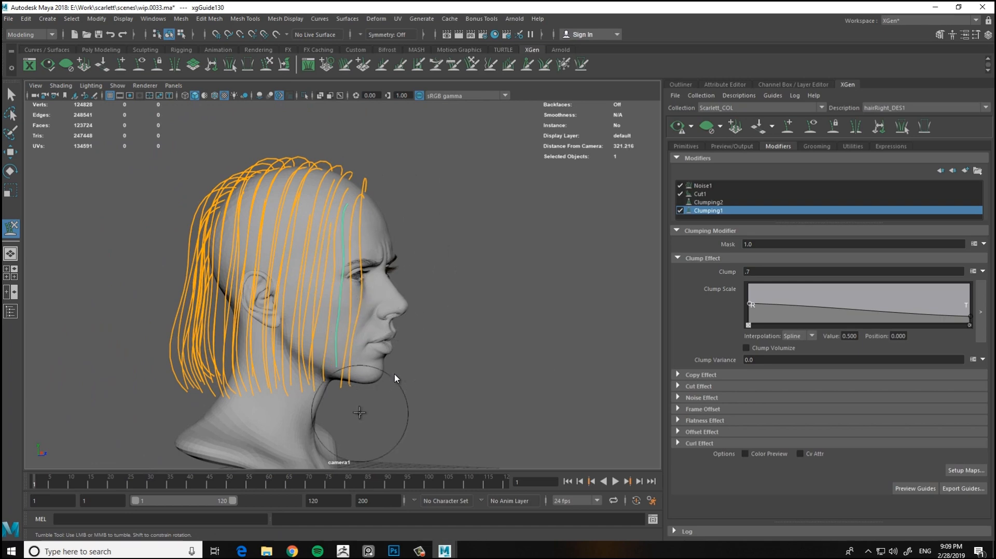
alt+drag(373, 330, 498, 259)
Refresh the hair preview and regenerate the Clumping1 maps from the updated guides
click(675, 126)
click(961, 471)
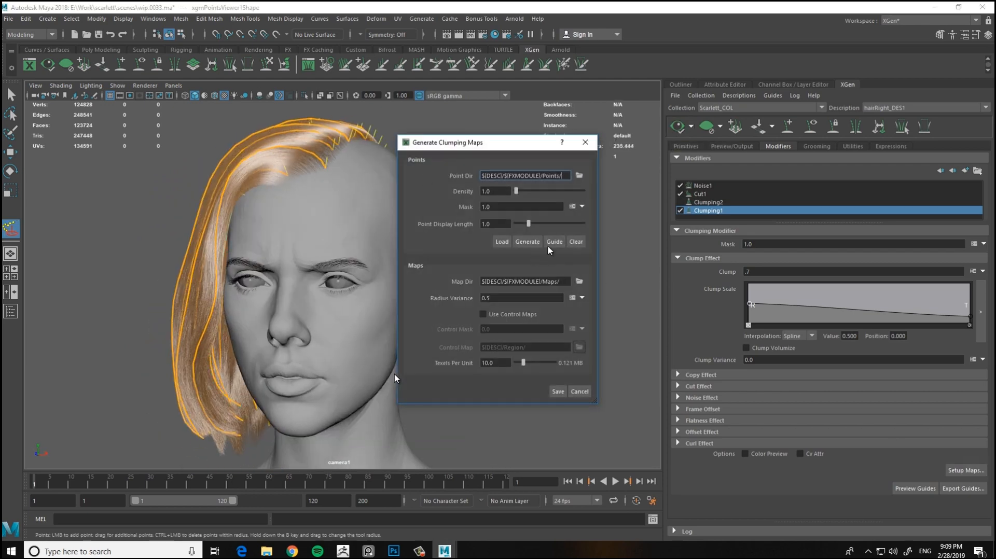
click(557, 393)
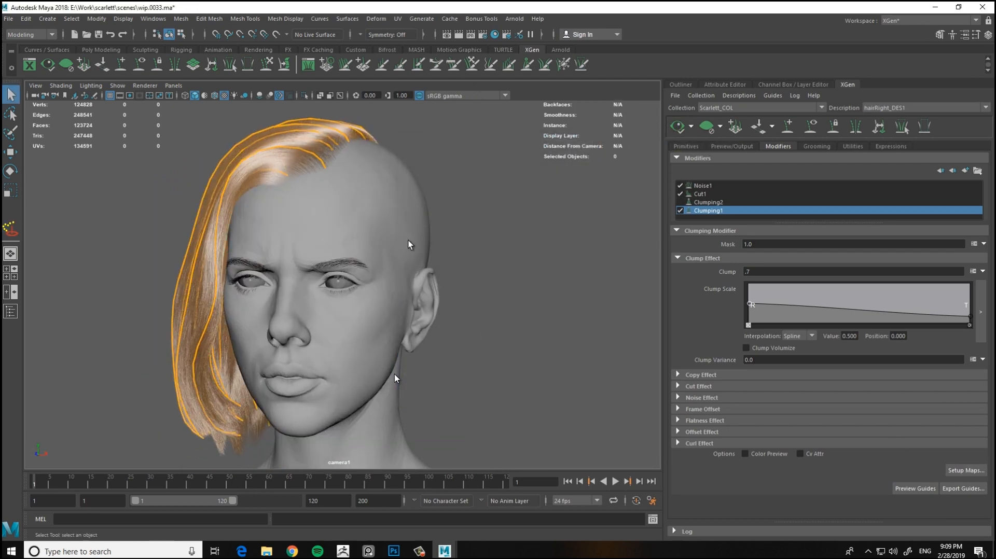
Select the front guide at the start of the parting and sculpt its arch over the forehead
alt+drag(408, 243, 498, 283)
key(w)
click(380, 270)
alt+drag(380, 271, 410, 299)
key(y)
alt+right_drag(384, 228, 295, 236)
mouse_move(296, 236)
alt+mouse_down()
mouse_move(310, 267)
mouse_move(386, 246)
alt+mouse_up()
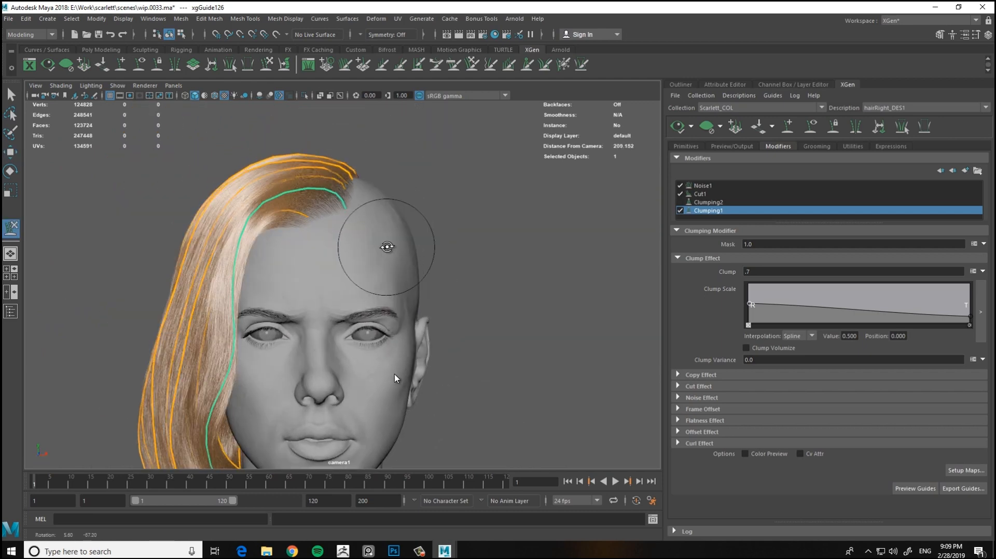
Compare the front parting guide's profile with the reference photos and sculpt its raised front section from the side
alt+drag(472, 258, 365, 245)
right_drag(1, 290, 166, 276)
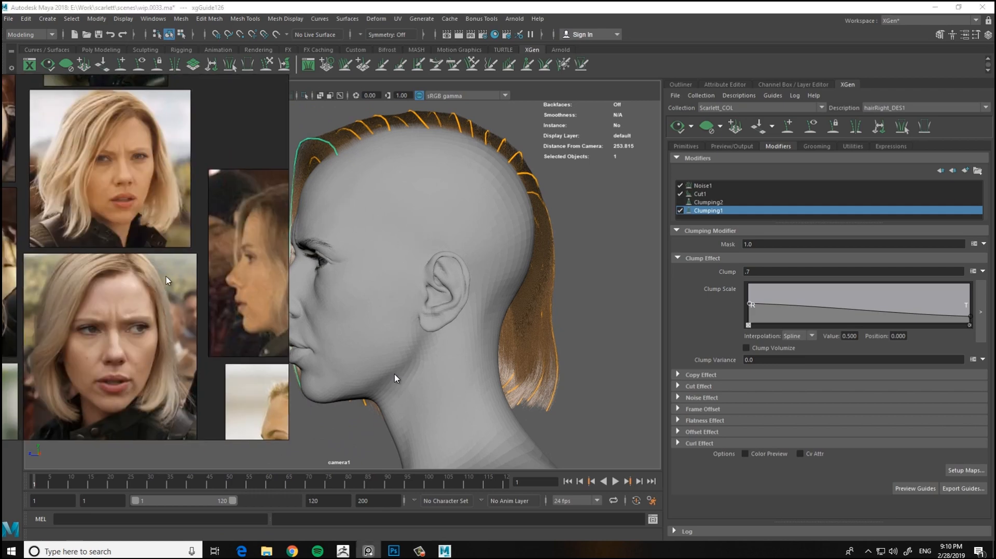
middle_drag(221, 266, 167, 268)
right_drag(166, 269, 1, 270)
alt+middle_drag(265, 152, 212, 188)
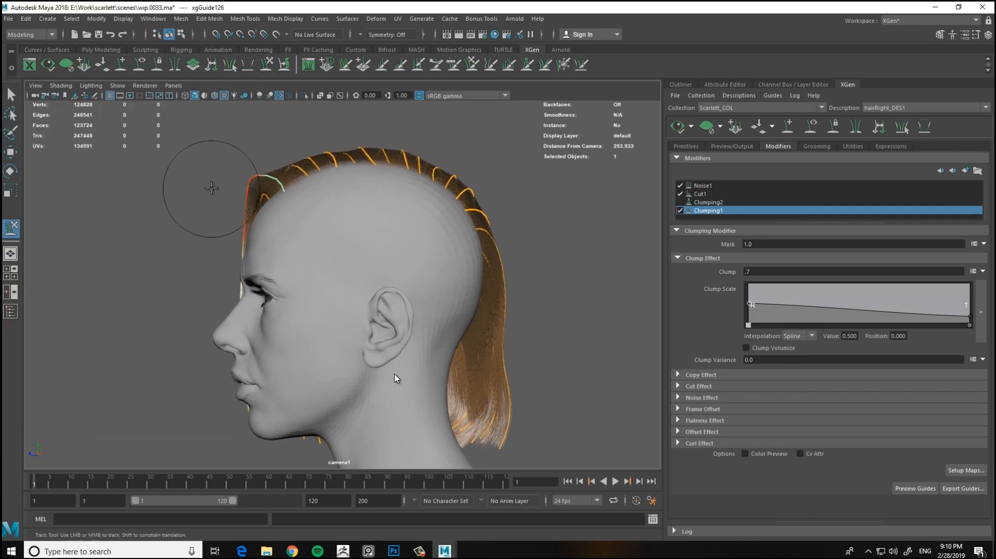
Reposition the front parting guide, rotate a nearby parting guide into line, and hide the guides to check the hair
mouse_move(519, 218)
alt+mouse_down()
mouse_move(423, 234)
mouse_move(400, 145)
mouse_move(327, 238)
mouse_move(375, 172)
mouse_move(367, 256)
mouse_move(395, 244)
mouse_move(332, 287)
mouse_move(291, 280)
mouse_move(599, 285)
alt+mouse_up()
alt+middle_drag(449, 206, 441, 206)
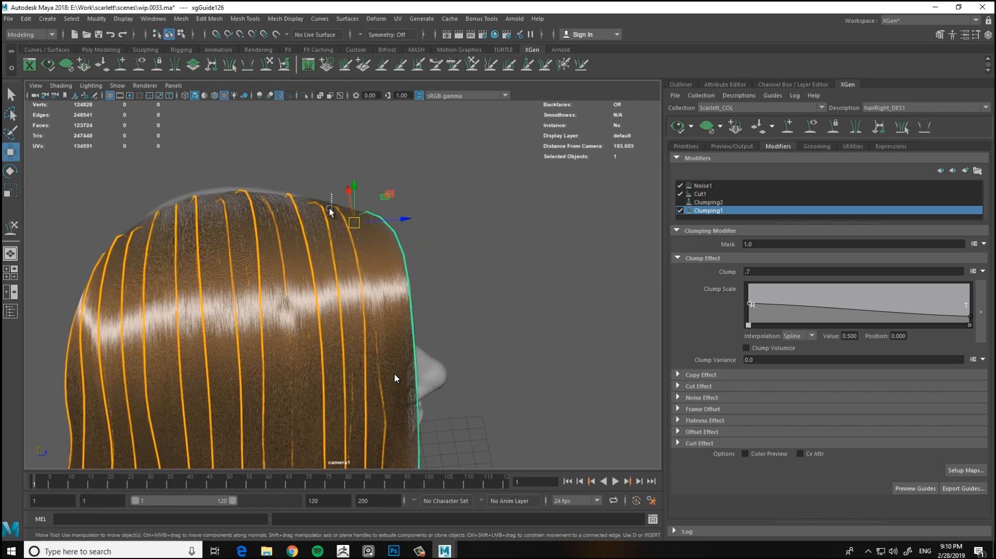
alt+drag(329, 207, 376, 262)
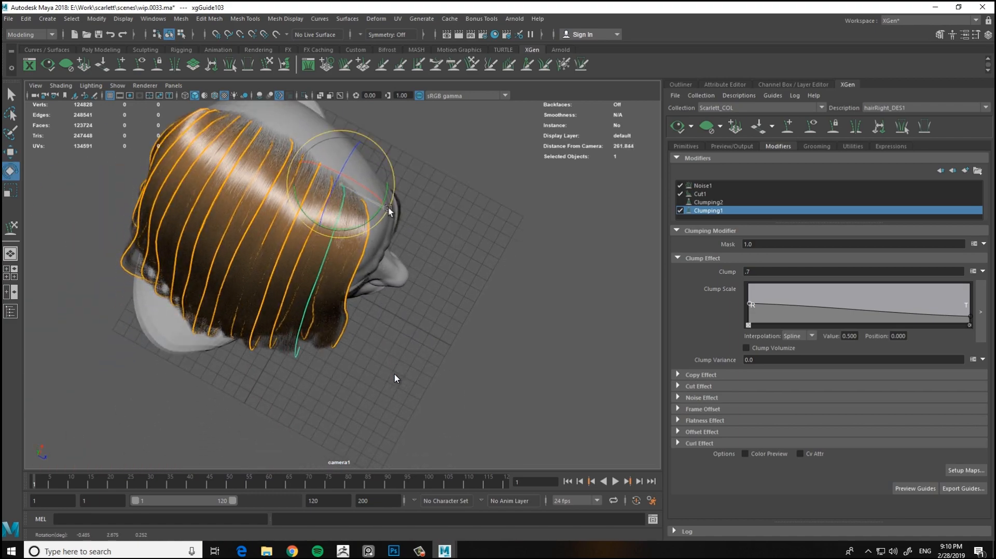
alt+drag(389, 208, 454, 264)
alt+drag(456, 249, 669, 145)
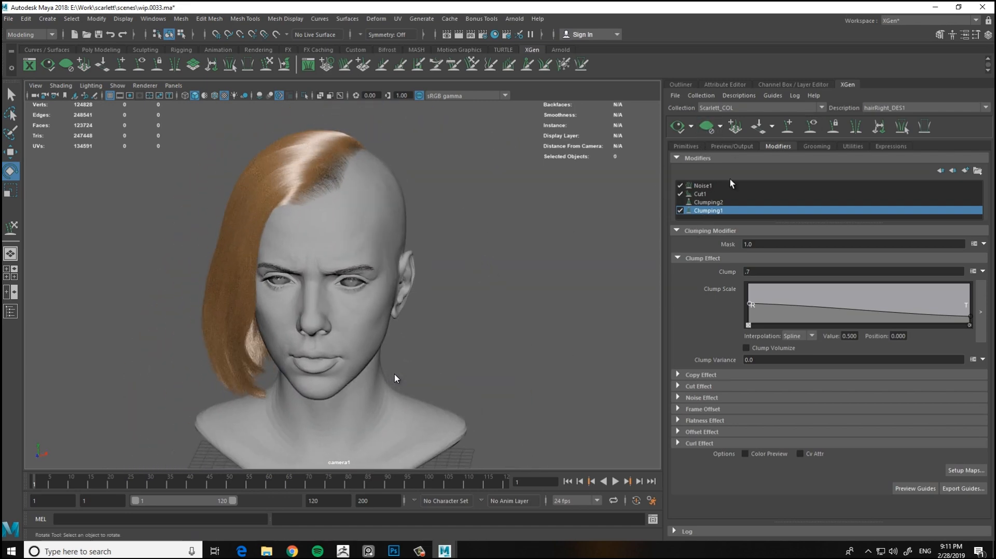
Open the hair description's primitive settings and examine the hair coverage along the parting from back and front
click(686, 147)
alt+drag(462, 246, 254, 231)
alt+right_drag(254, 230, 455, 280)
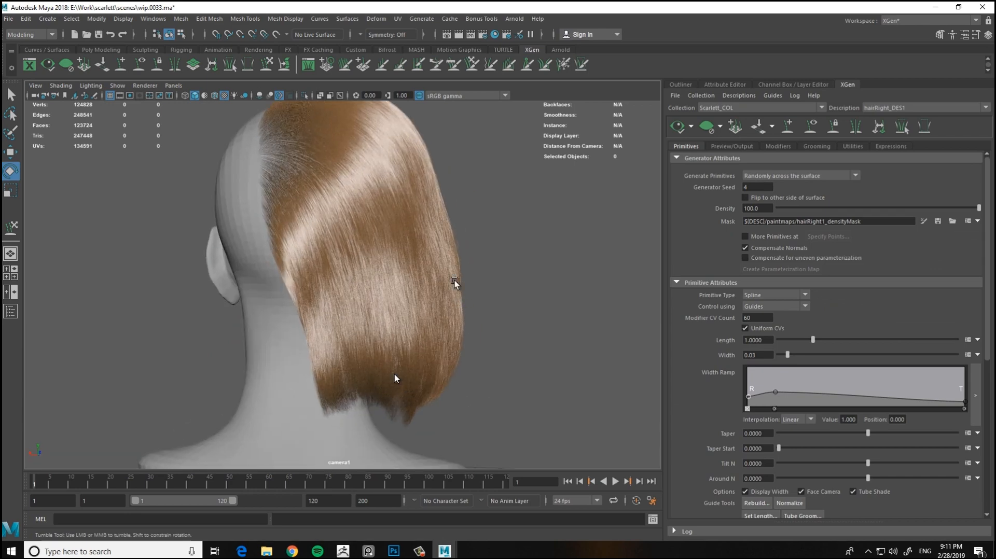
alt+drag(454, 280, 410, 198)
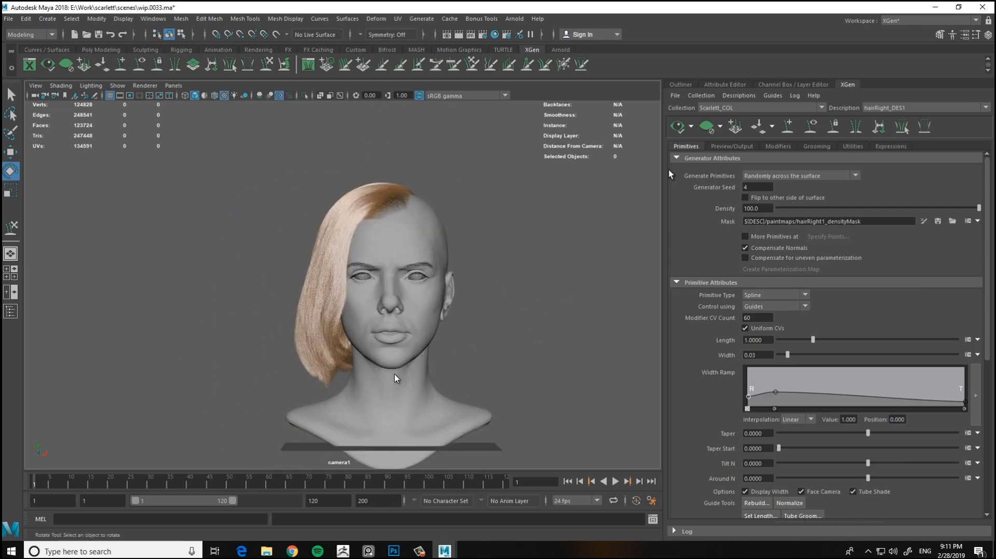
alt+drag(669, 175, 436, 249)
scroll(456, 246, up, 3)
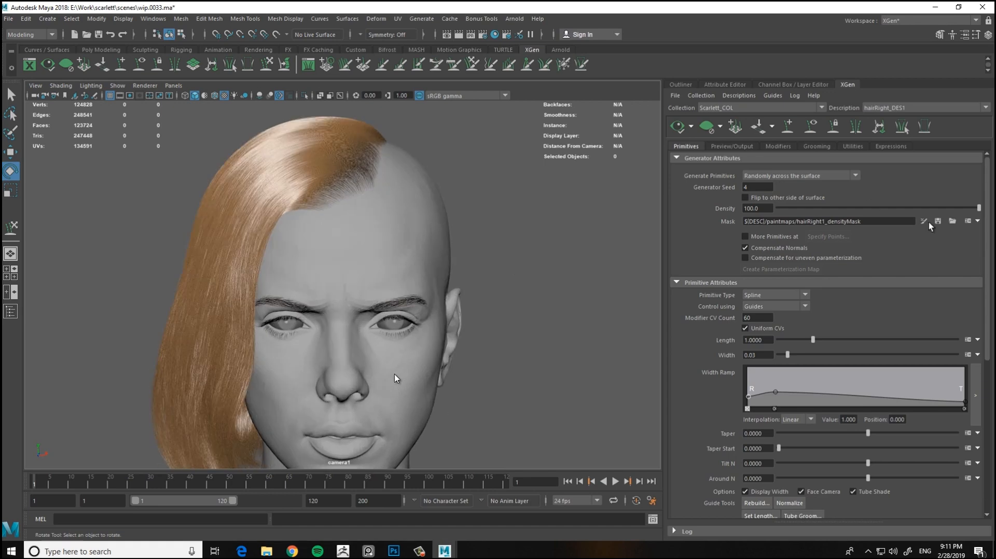
Isolate the right scalp for density-mask painting and set the 3D Paint Tool to an image brush shape with Default blend mode
key(ctrl+1)
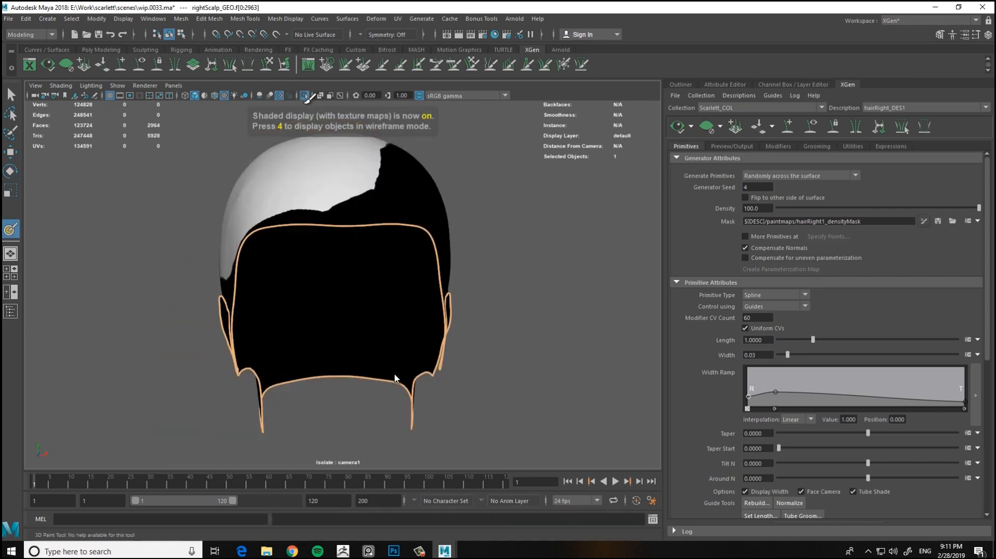
double_click(19, 230)
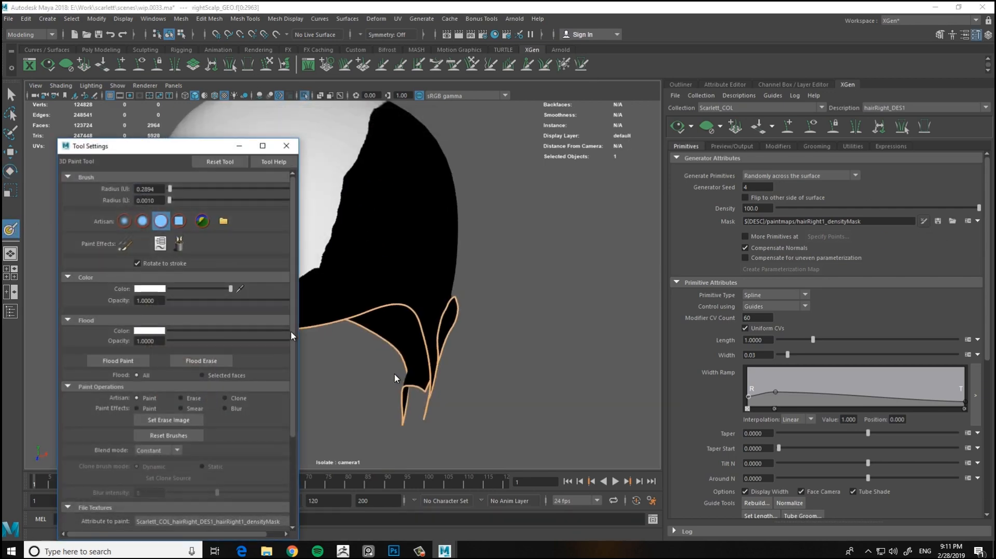
scroll(291, 331, down, 1)
click(238, 240)
click(155, 240)
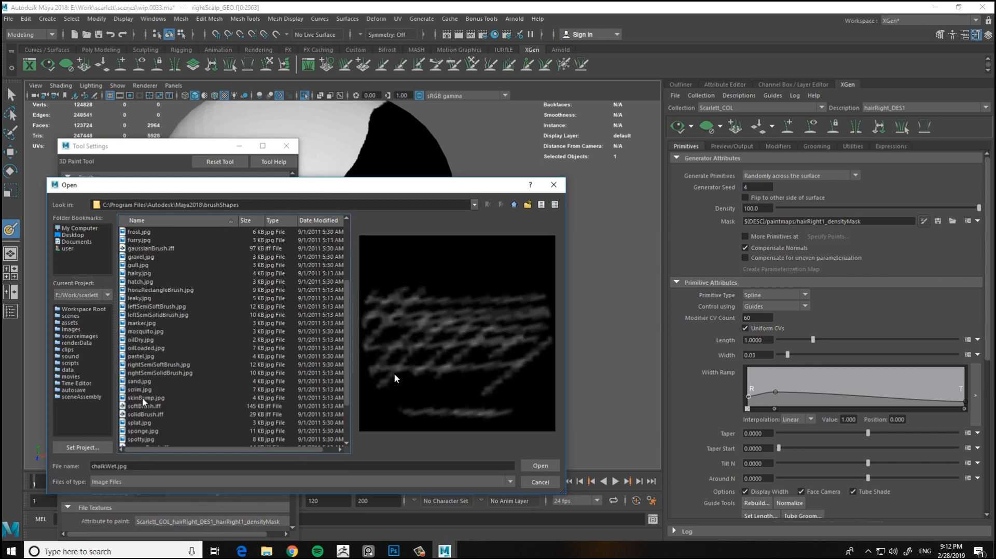
double_click(144, 398)
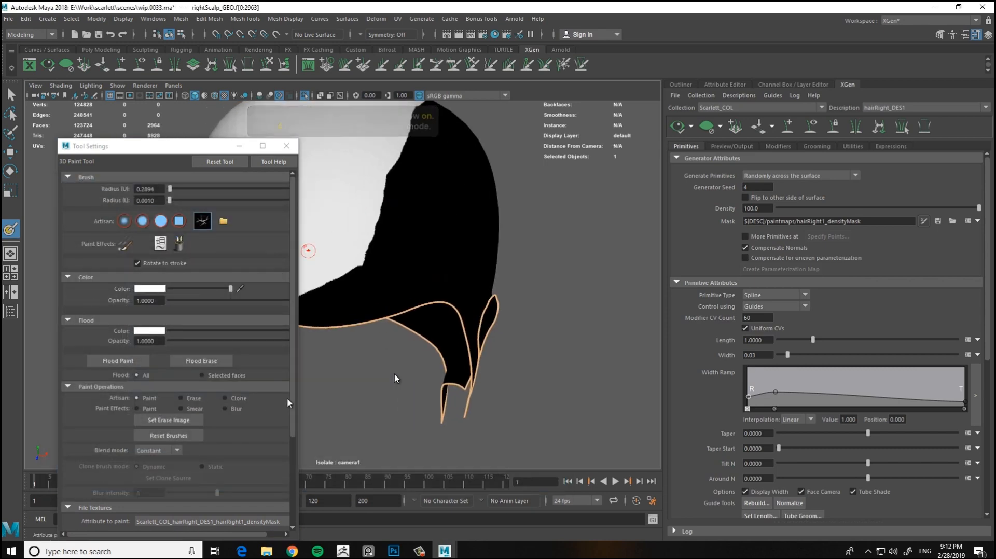
scroll(289, 403, down, 3)
click(171, 344)
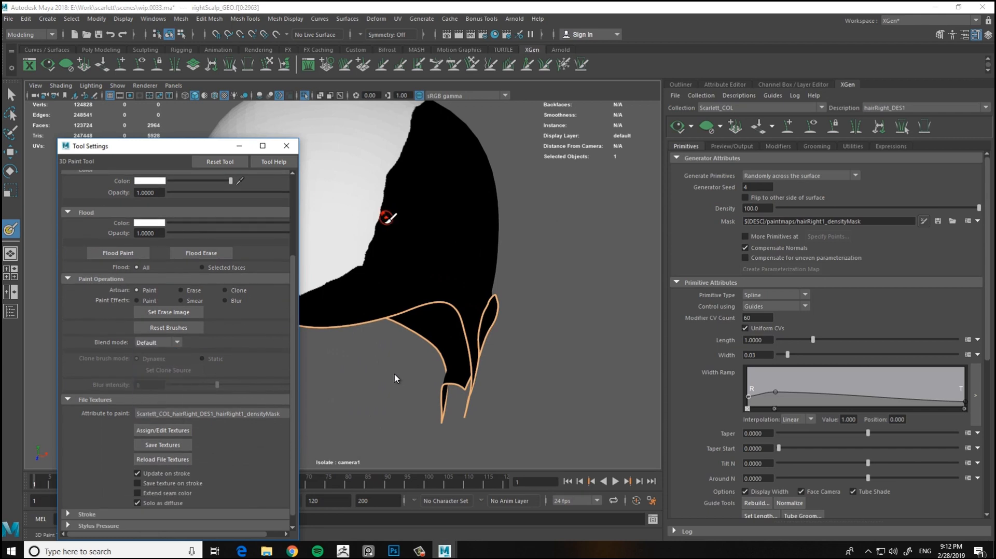
Paint a wispy white border on the density mask along the front hairline and around to the back of the scalp
alt+middle_drag(386, 218, 434, 257)
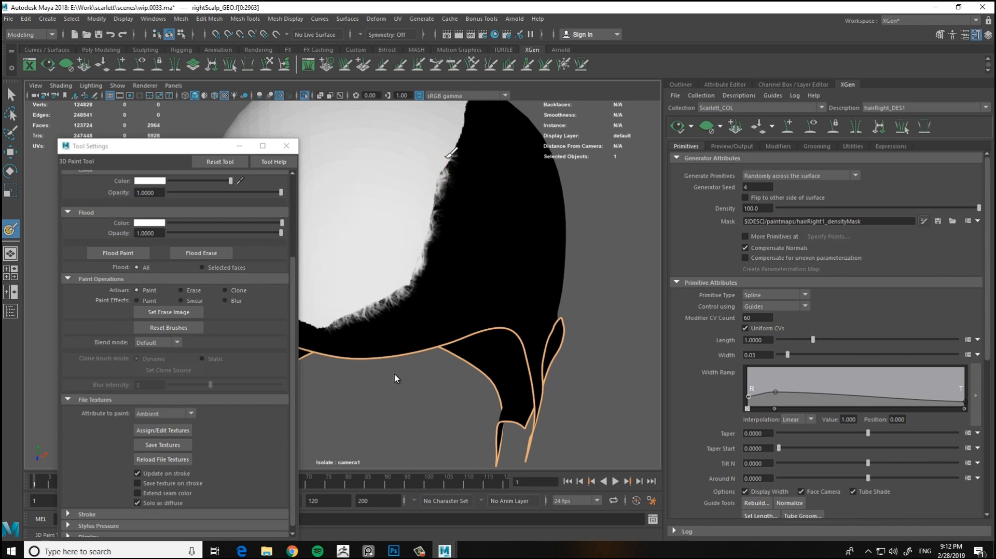
alt+middle_drag(462, 203, 491, 200)
alt+drag(436, 256, 469, 272)
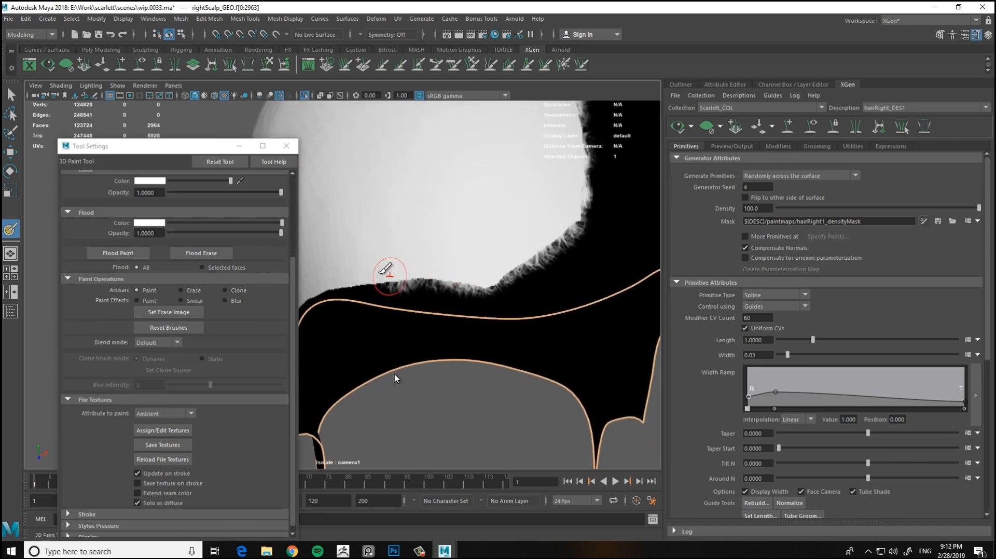
mouse_move(389, 275)
alt+mouse_down()
mouse_move(460, 205)
mouse_move(446, 181)
mouse_move(460, 251)
mouse_move(346, 267)
mouse_move(445, 278)
alt+mouse_up()
alt+drag(485, 233, 352, 258)
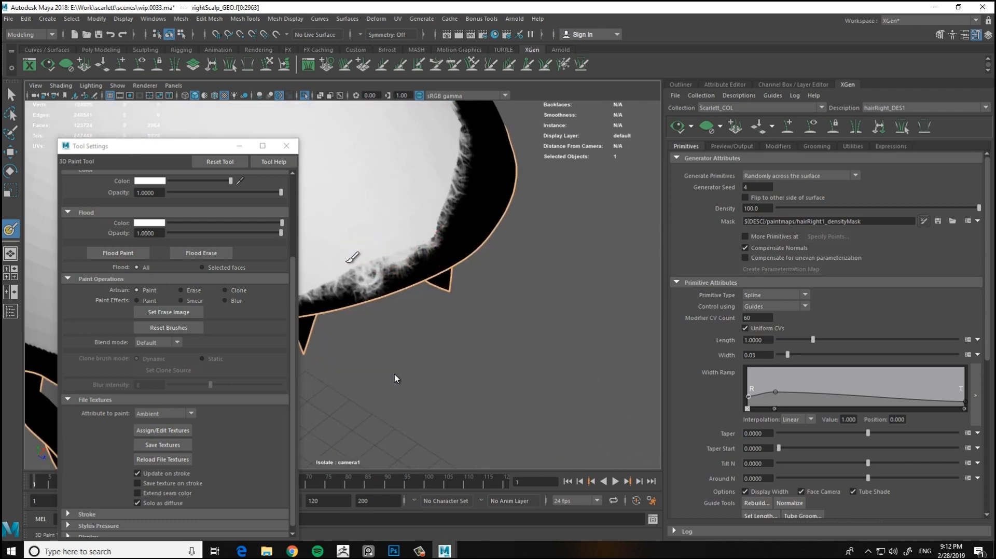
mouse_move(475, 175)
alt+mouse_down()
mouse_move(474, 233)
mouse_move(443, 238)
mouse_move(415, 225)
mouse_move(423, 252)
mouse_move(447, 233)
mouse_move(445, 182)
mouse_move(400, 161)
mouse_move(460, 203)
mouse_move(466, 237)
alt+mouse_up()
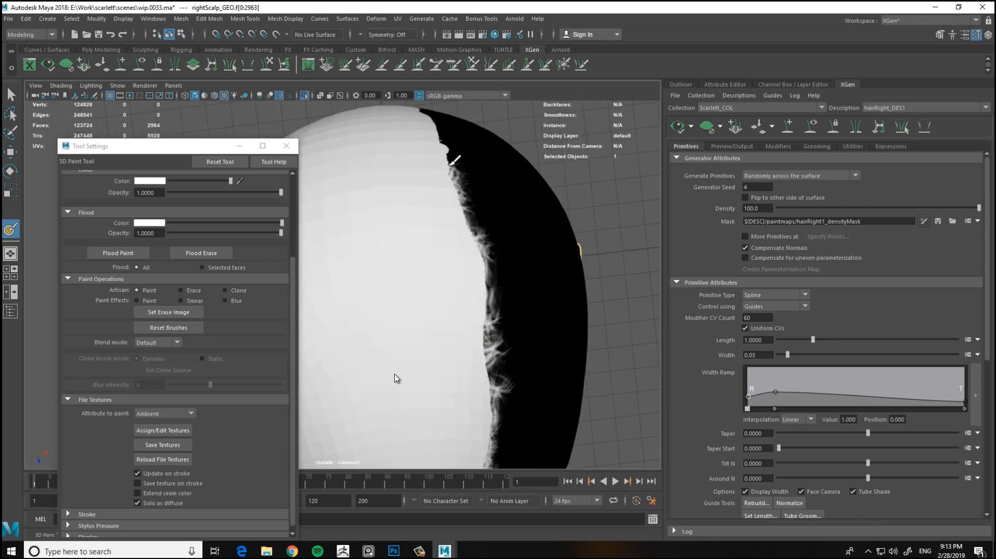
Extend the wispy white border of the density mask along the parting over the top of the scalp
drag(452, 164, 480, 246)
alt+drag(480, 247, 466, 231)
drag(479, 161, 482, 194)
mouse_move(467, 228)
alt+mouse_down()
mouse_move(449, 260)
mouse_move(518, 211)
alt+mouse_up()
mouse_move(432, 247)
alt+right_down()
mouse_move(459, 278)
mouse_move(446, 265)
alt+right_up()
alt+drag(447, 265, 402, 245)
Touch up the mask's front hairline using the solid brush and the textured image brush, finishing with the textured one in Default blend mode
drag(293, 274, 296, 202)
click(166, 358)
alt+middle_drag(422, 286, 537, 305)
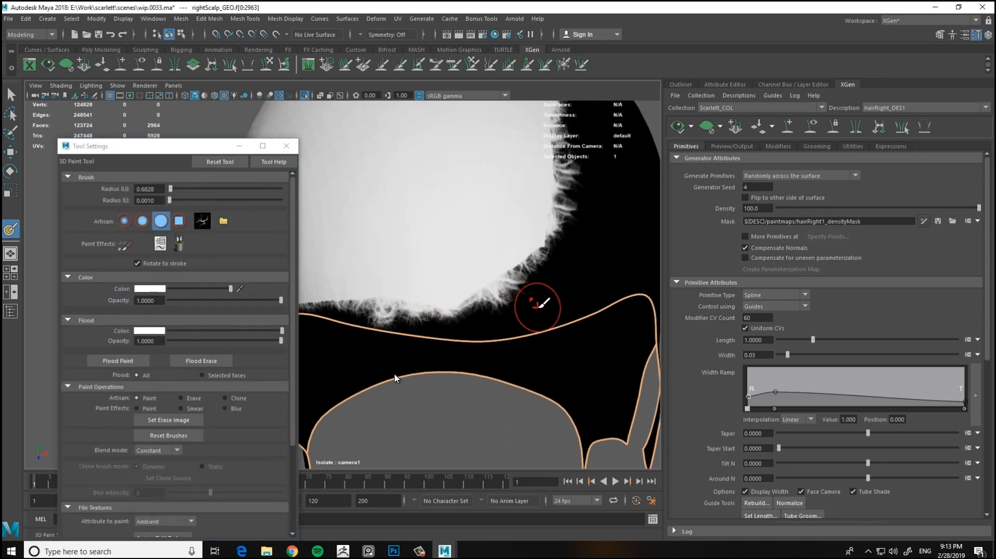
alt+drag(416, 317, 521, 306)
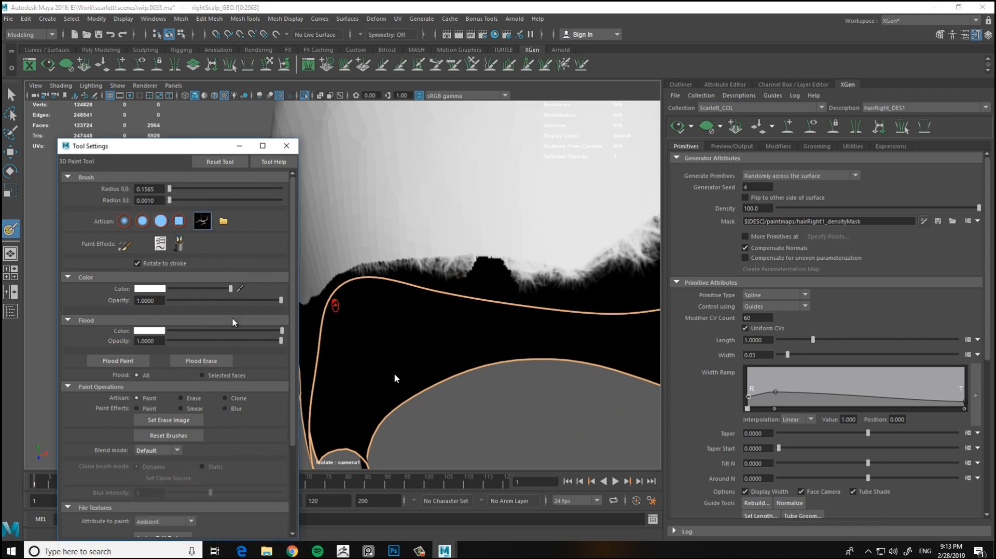
alt+drag(335, 306, 453, 257)
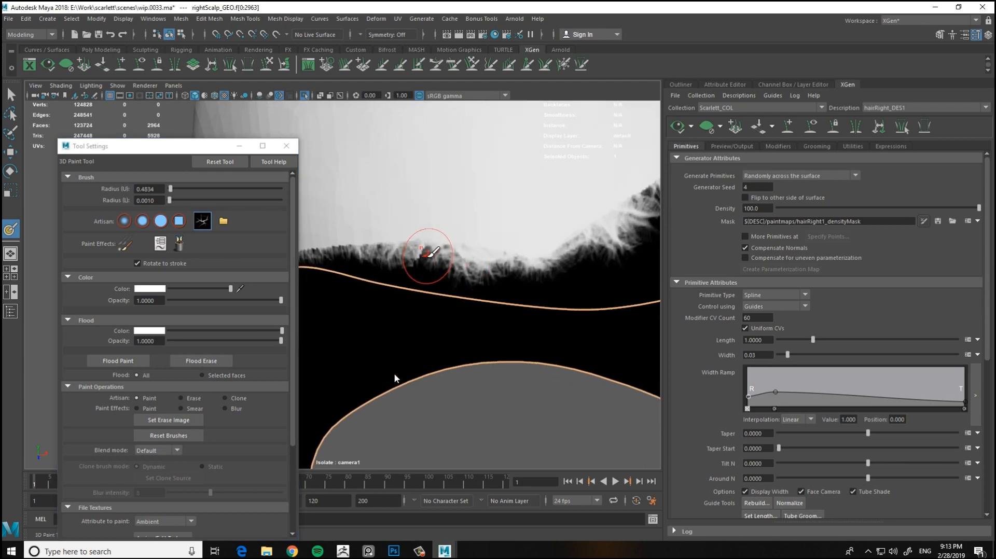
alt+right_drag(477, 205, 387, 223)
alt+drag(386, 223, 431, 228)
Leave mask painting, turn off textured display, update the XGen hair preview and deselect the scalp
key(w)
click(304, 95)
click(287, 146)
alt+right_drag(431, 228, 535, 236)
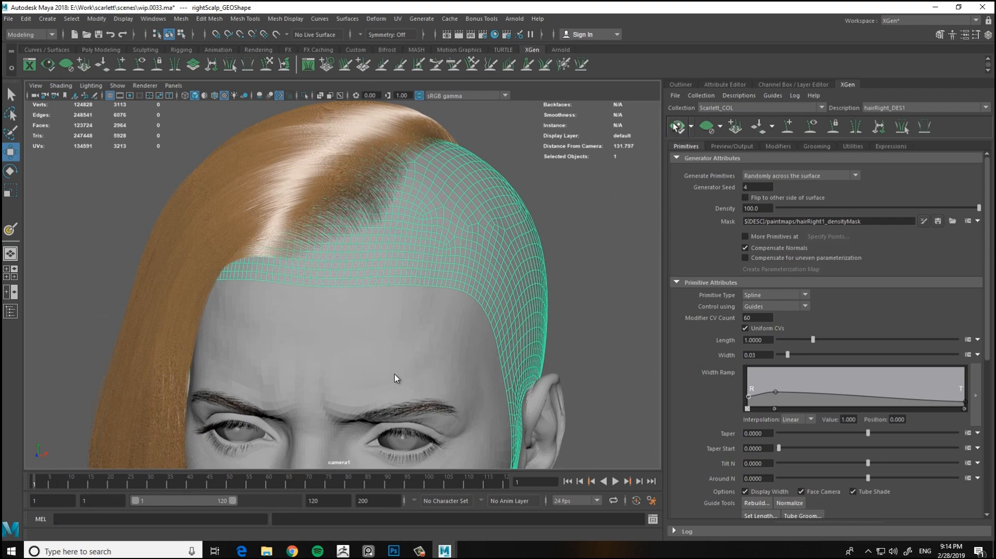
click(675, 126)
alt+drag(457, 228, 586, 254)
alt+right_drag(586, 254, 543, 260)
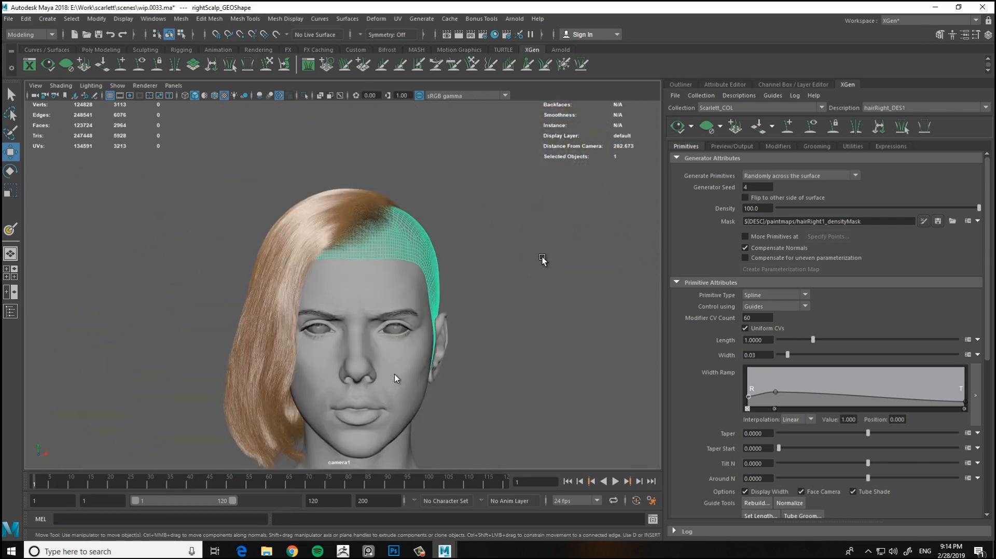
click(542, 257)
alt+drag(542, 257, 644, 264)
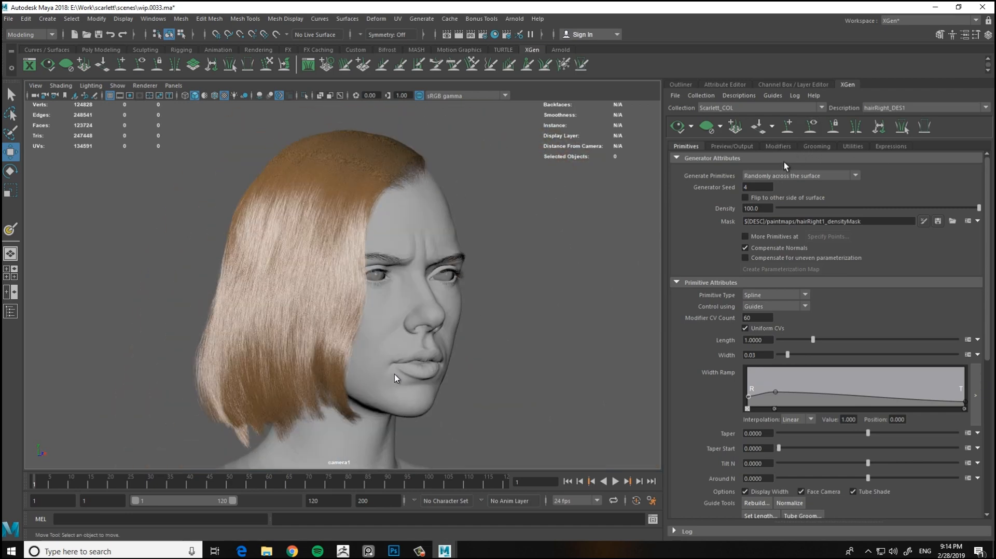
Enable the Clumping2 modifier and generate its clumping maps at density 30 with the Clumping1 maps as control map
click(778, 146)
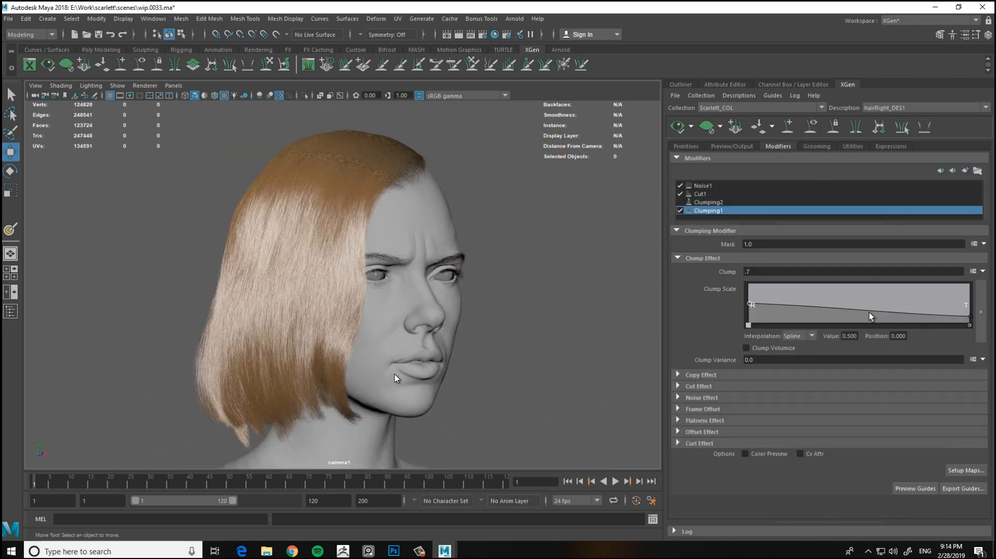
click(680, 202)
click(965, 470)
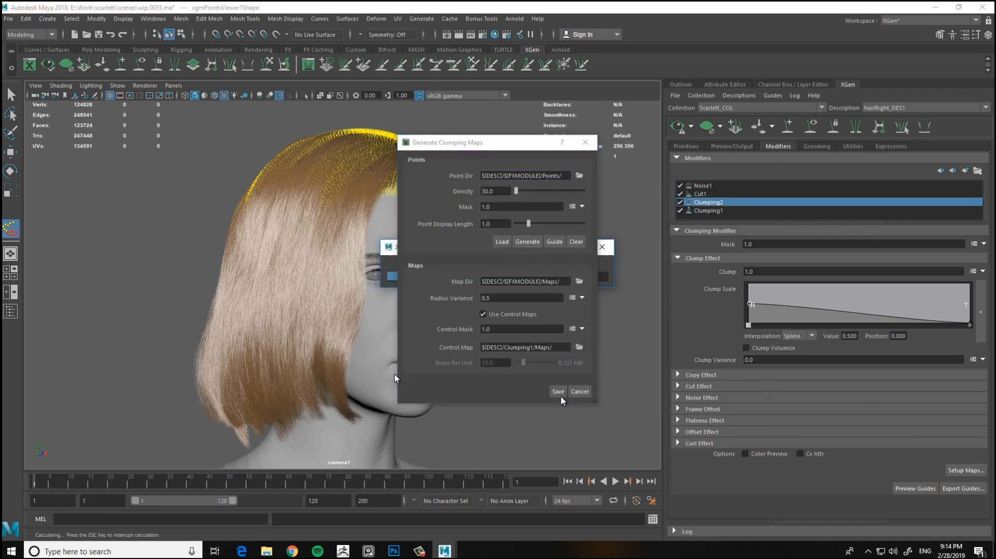
alt+drag(638, 275, 567, 310)
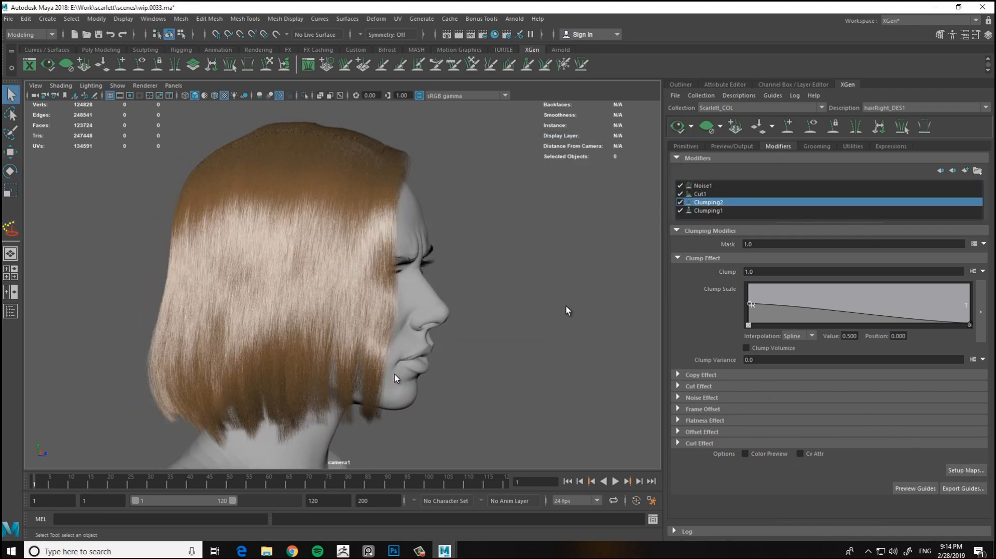
Turn on Color Preview for Clumping2 and regenerate its clumping maps at density 20
alt+right_drag(567, 310, 623, 305)
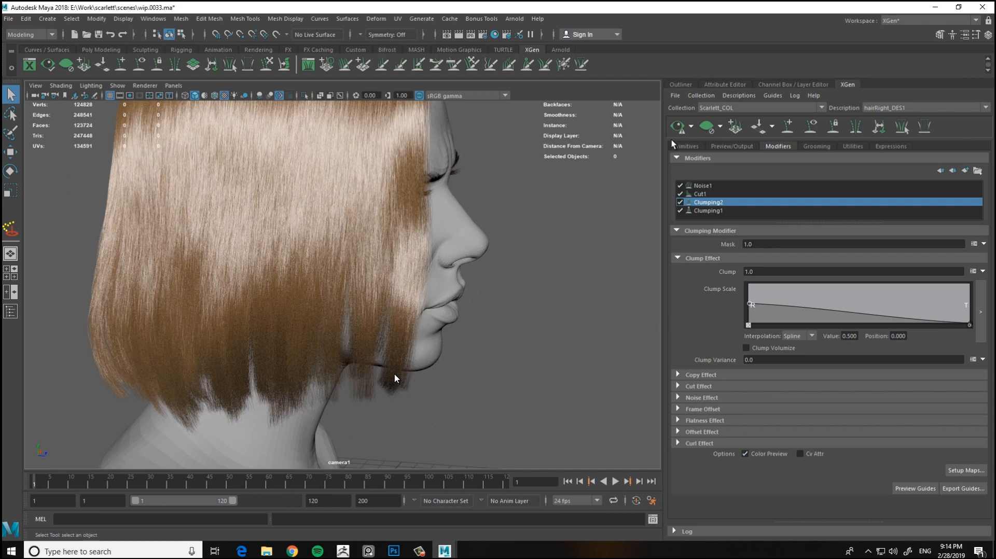
scroll(545, 255, up, 3)
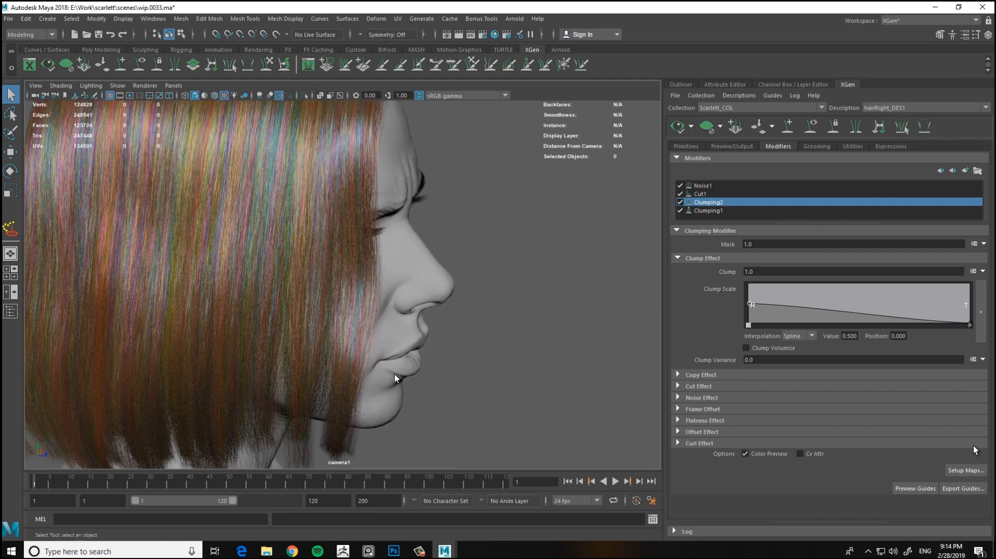
click(965, 471)
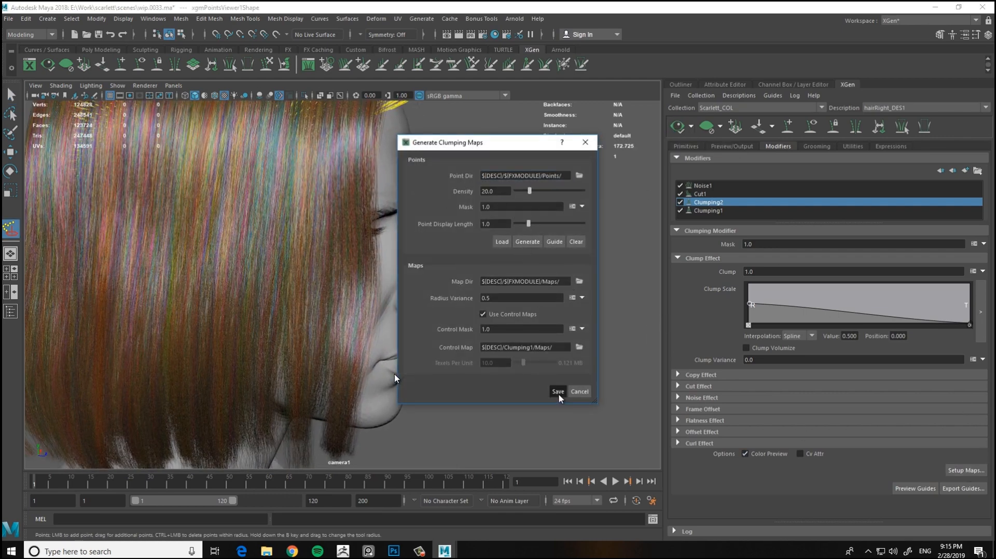
click(557, 391)
Regenerate the Clumping2 maps with a new point density and check the coloured clumps around the head
scroll(482, 243, down, 3)
mouse_move(509, 240)
alt+mouse_down()
mouse_move(473, 242)
mouse_move(514, 242)
alt+mouse_up()
alt+middle_drag(547, 332, 536, 265)
scroll(536, 266, up, 4)
click(966, 470)
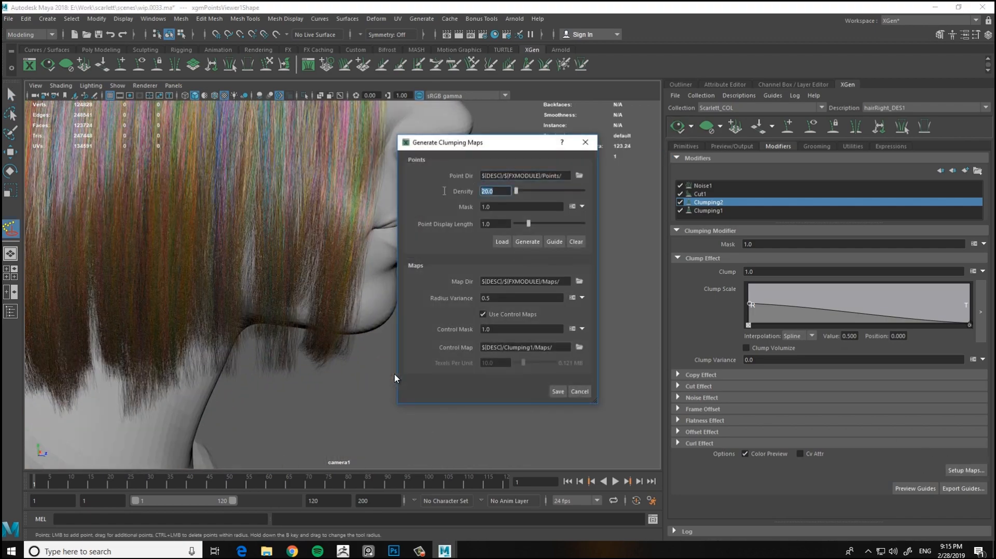
click(558, 392)
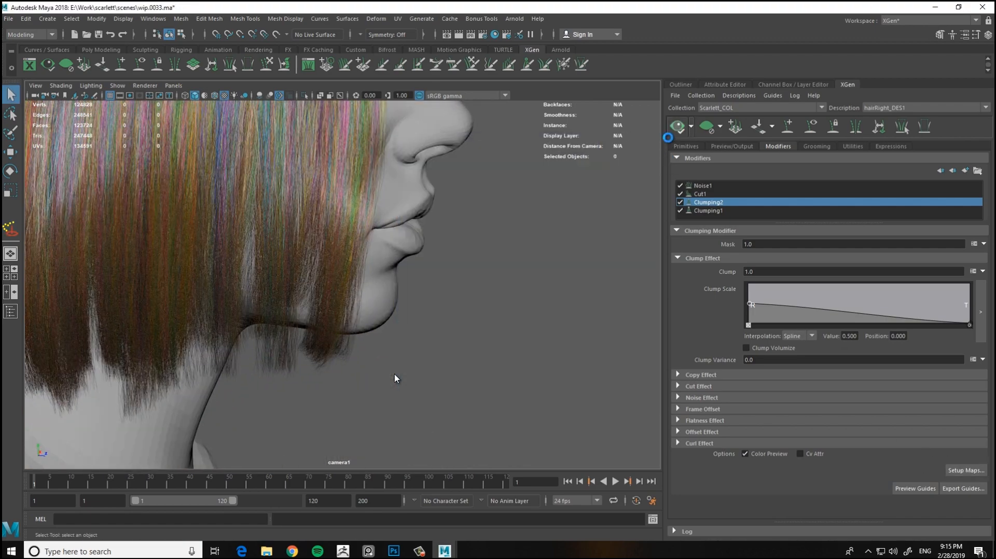
alt+middle_drag(565, 174, 551, 238)
alt+drag(550, 239, 253, 301)
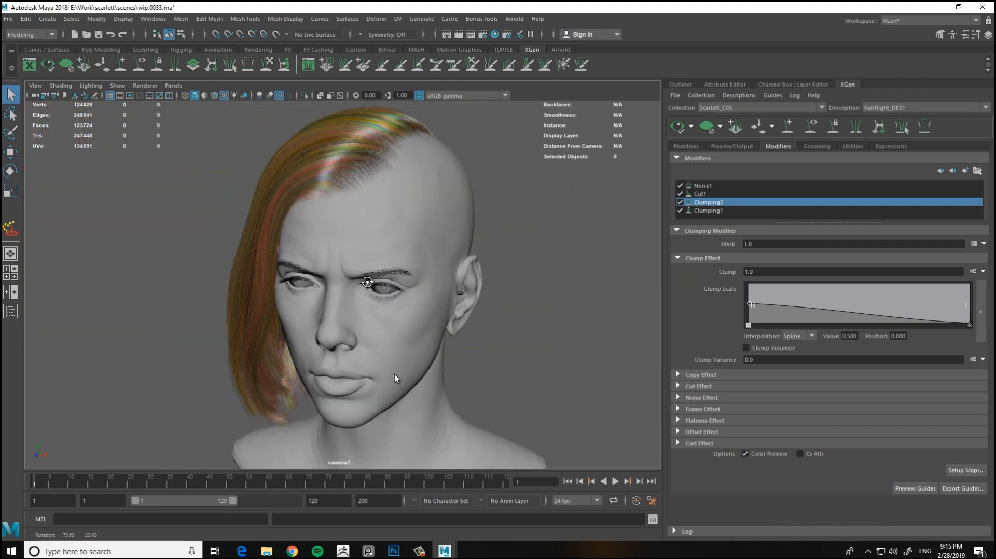
alt+drag(394, 378, 498, 270)
Turn off Color Preview and regenerate the Clumping2 maps with the density set to 5
click(966, 470)
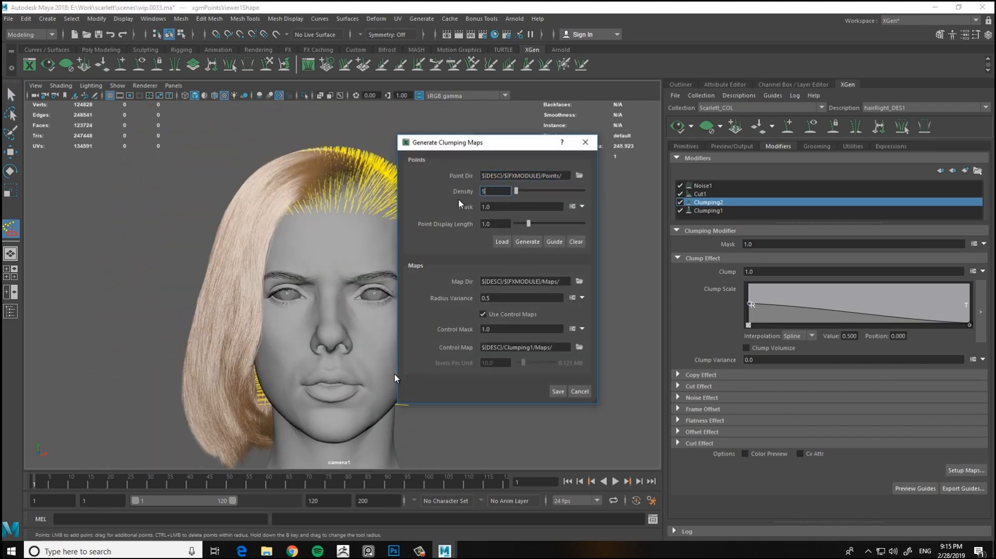
click(558, 392)
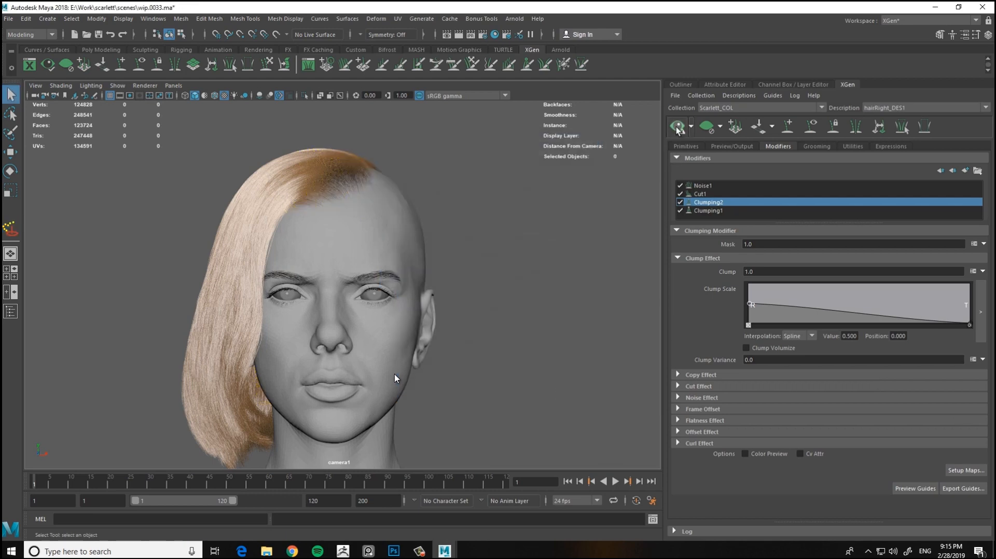
alt+drag(638, 233, 612, 260)
Regenerate the Clumping2 maps with the density set to 3 and check the hair tips from the side
click(966, 470)
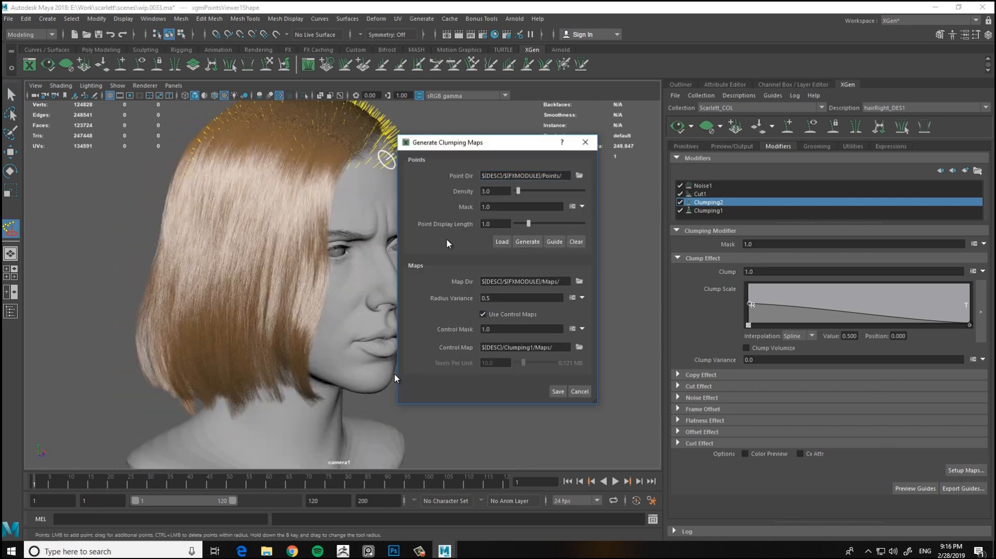
click(558, 391)
alt+drag(652, 154, 341, 256)
scroll(342, 256, up, 5)
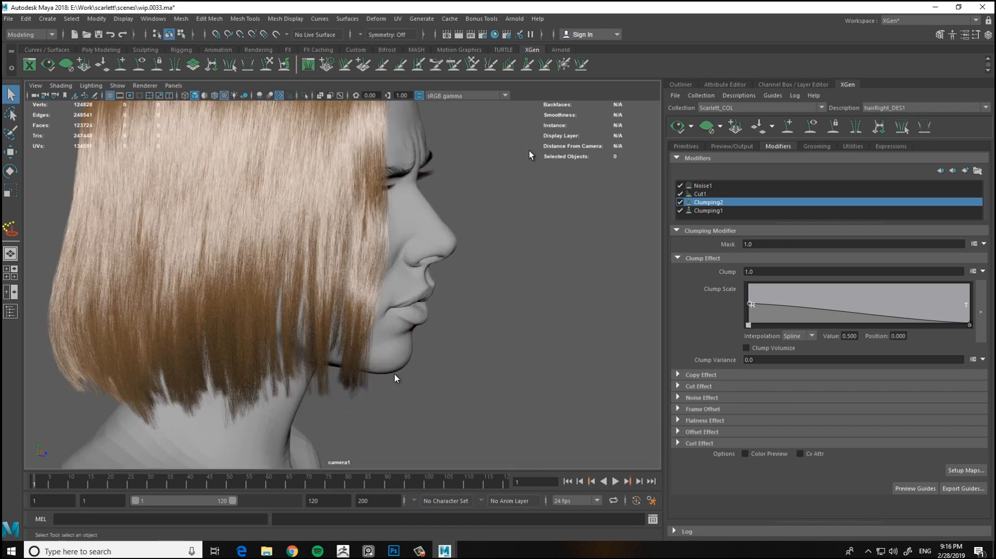
Thin the hair by lowering the Width Ramp's root, its middle point to 0.273 at position 0.125, and its tip to 0.092
click(685, 145)
click(975, 395)
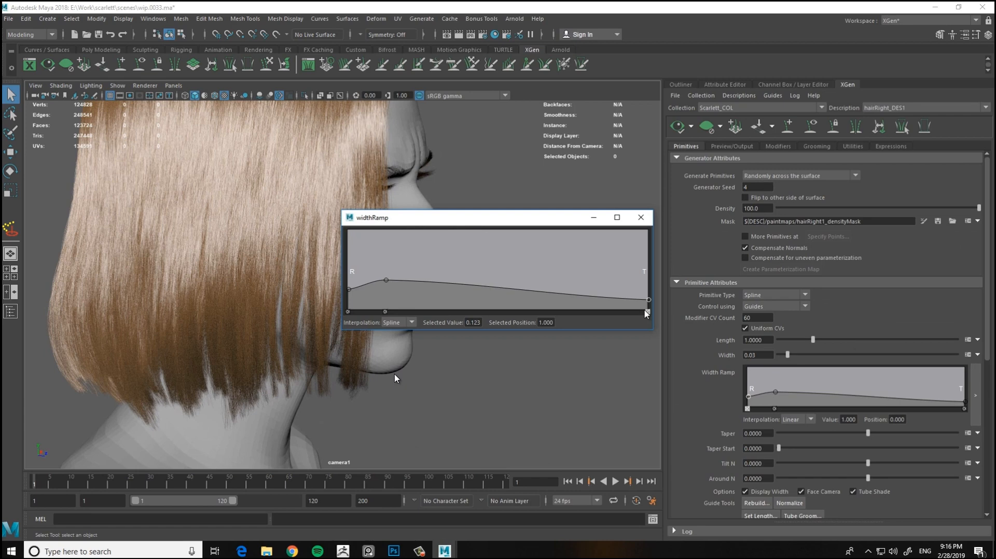
click(640, 218)
alt+drag(422, 303, 540, 324)
alt+right_drag(441, 311, 508, 316)
click(975, 395)
drag(386, 280, 387, 288)
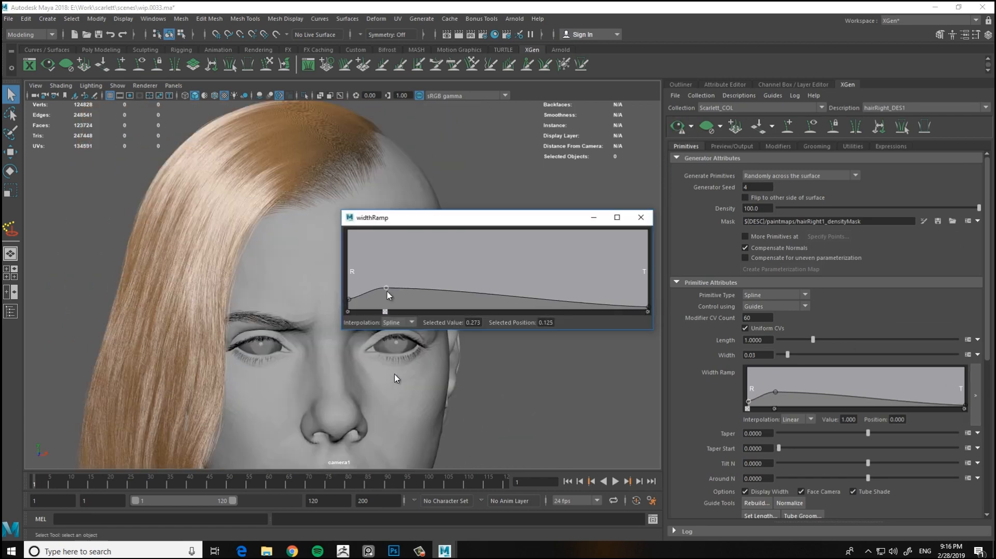
click(641, 217)
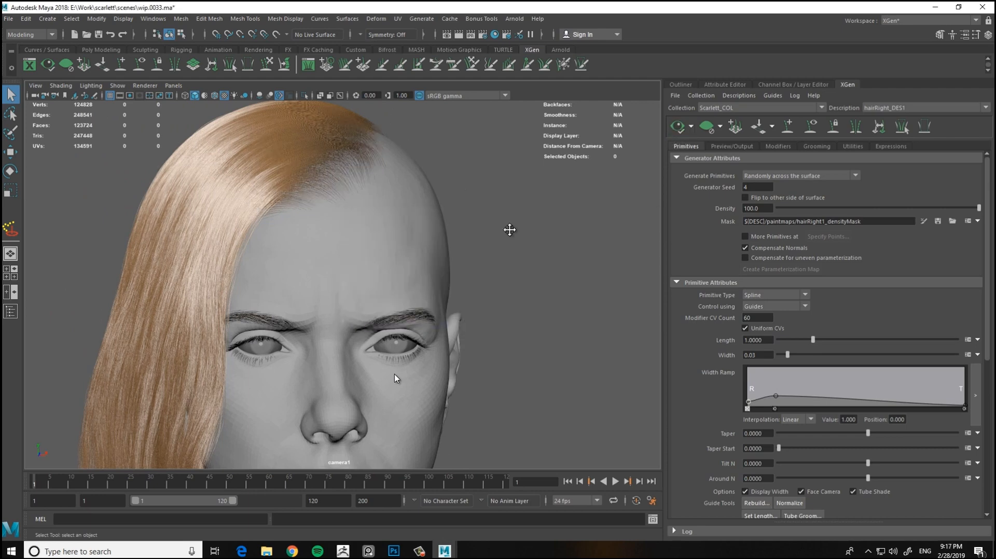
alt+drag(510, 229, 497, 283)
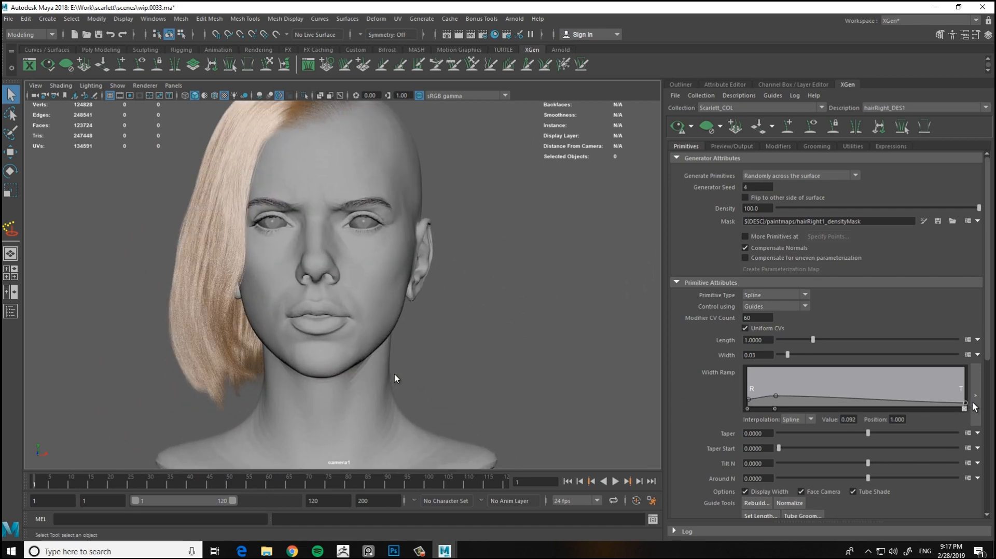
Show the right-side hair guides, activate the Sculpt Guides tool and inspect the guide shapes around the profile
alt+middle_drag(638, 175, 661, 230)
click(809, 129)
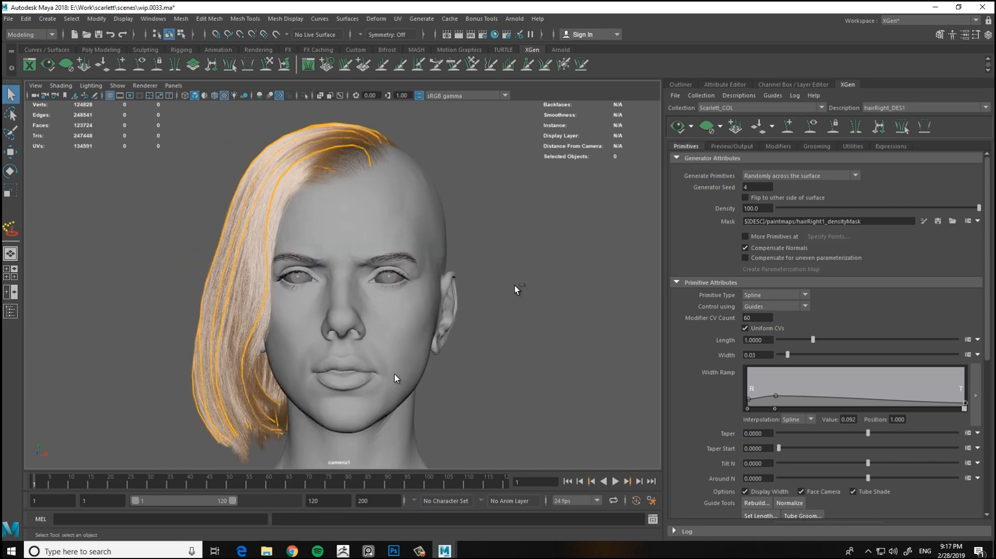
alt+drag(507, 291, 366, 301)
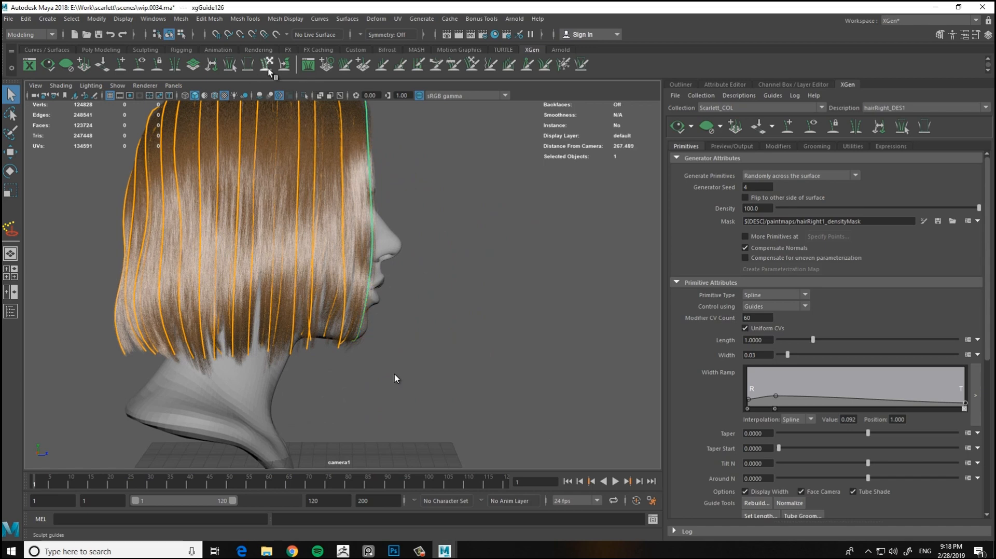
click(268, 64)
scroll(400, 282, down, 5)
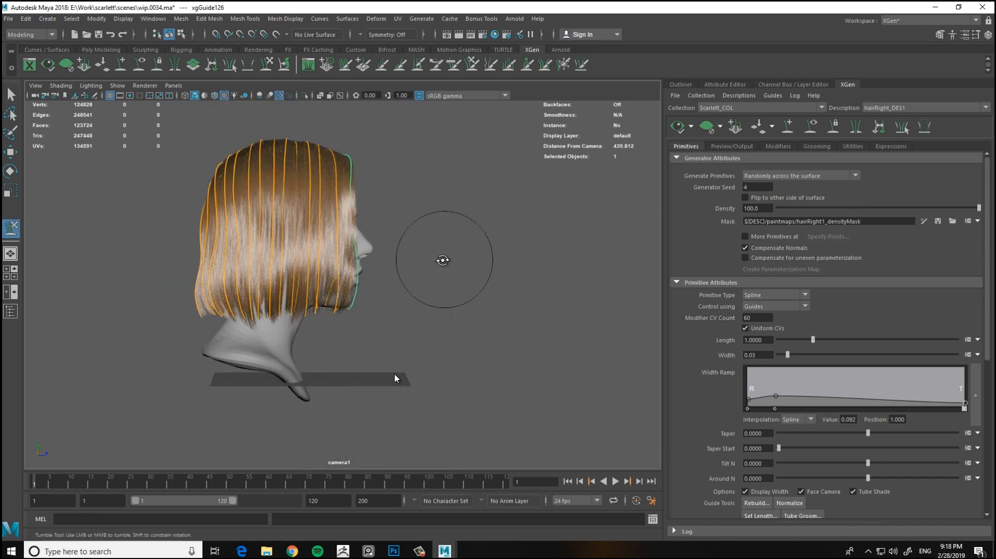
alt+drag(440, 257, 320, 266)
alt+drag(410, 259, 590, 261)
Hide the guides and examine the thinned hair around the head, ending on the side profile
click(809, 128)
alt+drag(462, 236, 233, 248)
key(w)
alt+right_drag(259, 251, 363, 313)
mouse_move(363, 313)
alt+mouse_down()
mouse_move(405, 322)
mouse_move(545, 313)
mouse_move(366, 307)
mouse_move(562, 313)
mouse_move(371, 313)
mouse_move(383, 280)
mouse_move(482, 317)
alt+mouse_up()
alt+right_drag(482, 317, 251, 282)
alt+drag(251, 282, 393, 304)
alt+right_drag(393, 304, 470, 163)
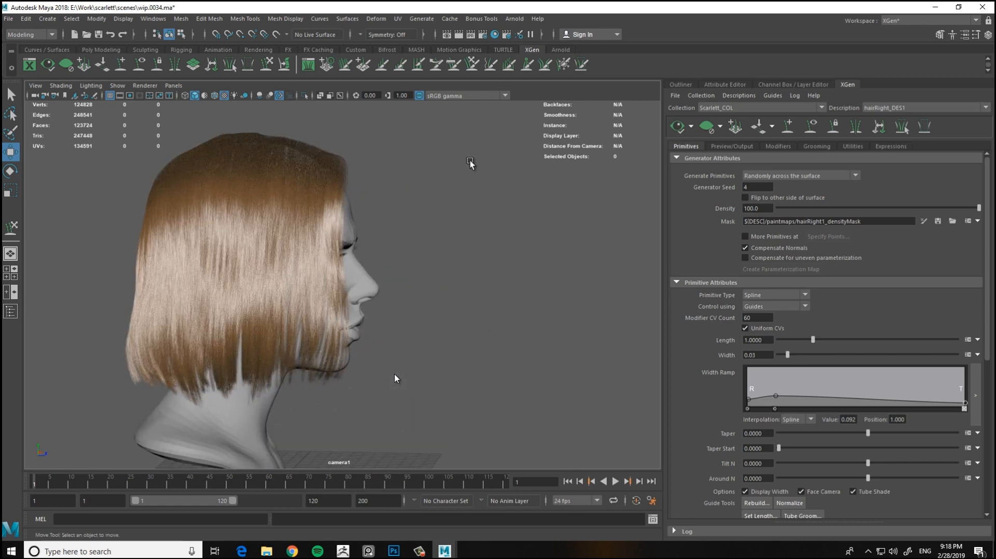
alt+middle_drag(496, 304, 533, 311)
alt+right_drag(532, 311, 553, 311)
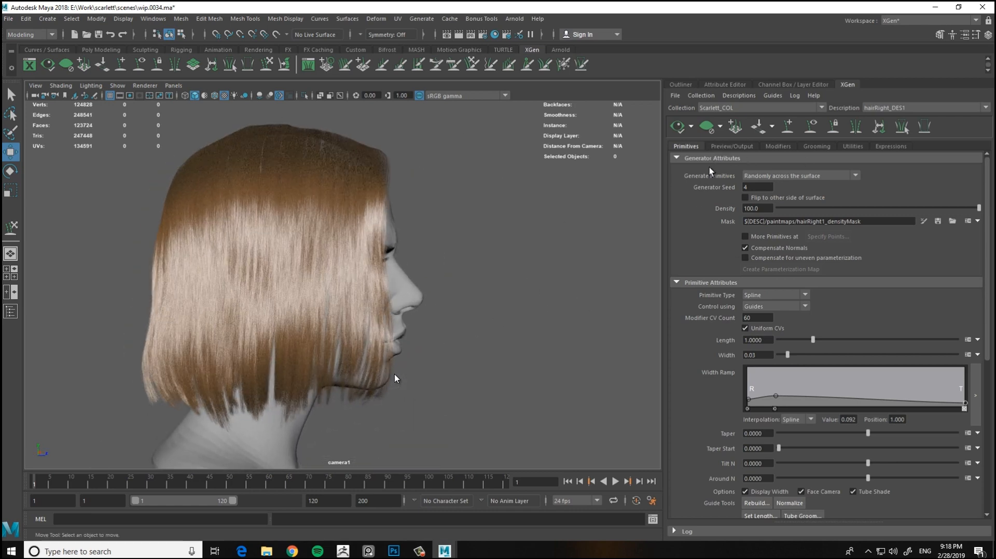
Try Clump values of 0.9 and 1 on the Clumping1 modifier and check the strands from the side
click(777, 145)
click(708, 210)
click(749, 271)
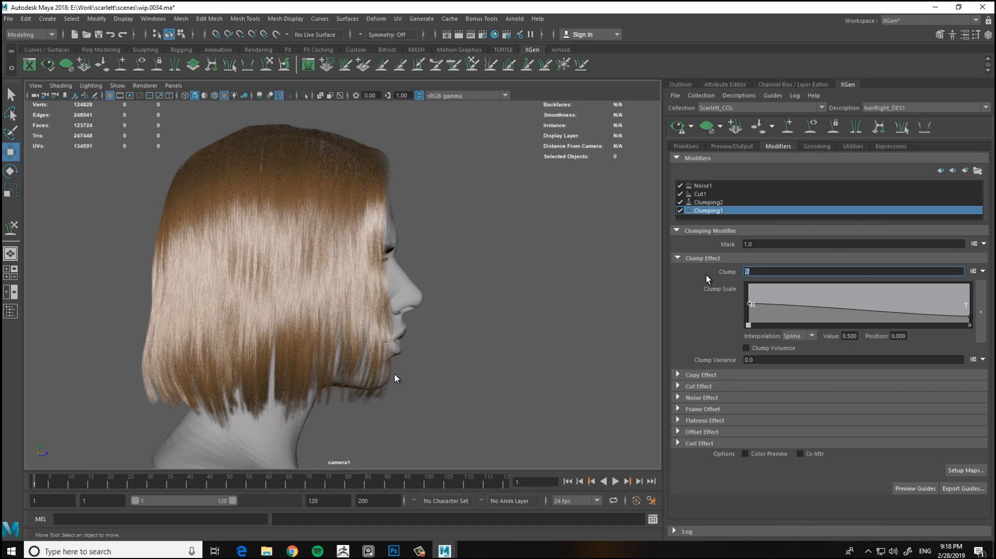
text(.8)
key(BackSpace)
text(9)
key(Return)
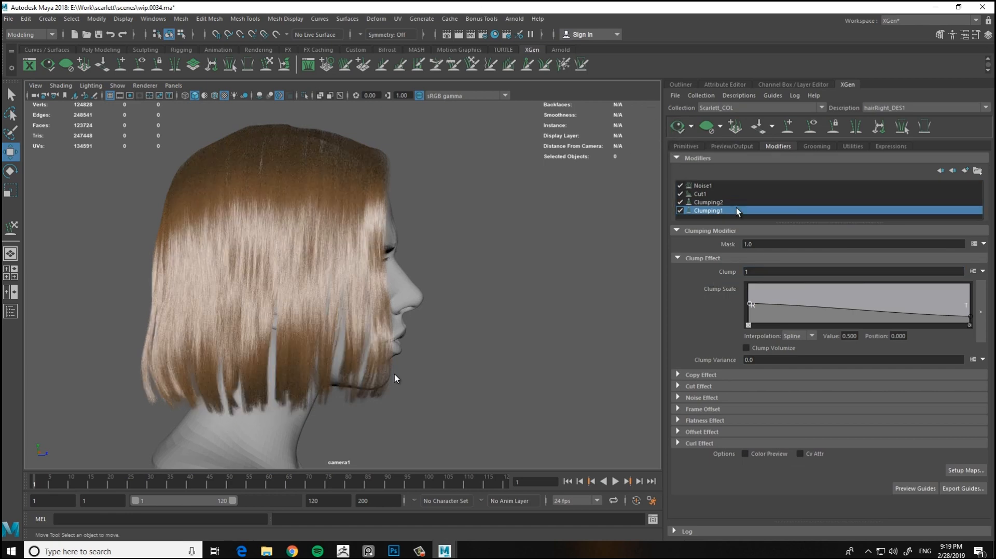
alt+right_drag(511, 282, 483, 281)
mouse_move(482, 282)
alt+mouse_down()
mouse_move(409, 279)
mouse_move(489, 269)
alt+mouse_up()
alt+right_drag(489, 268, 562, 278)
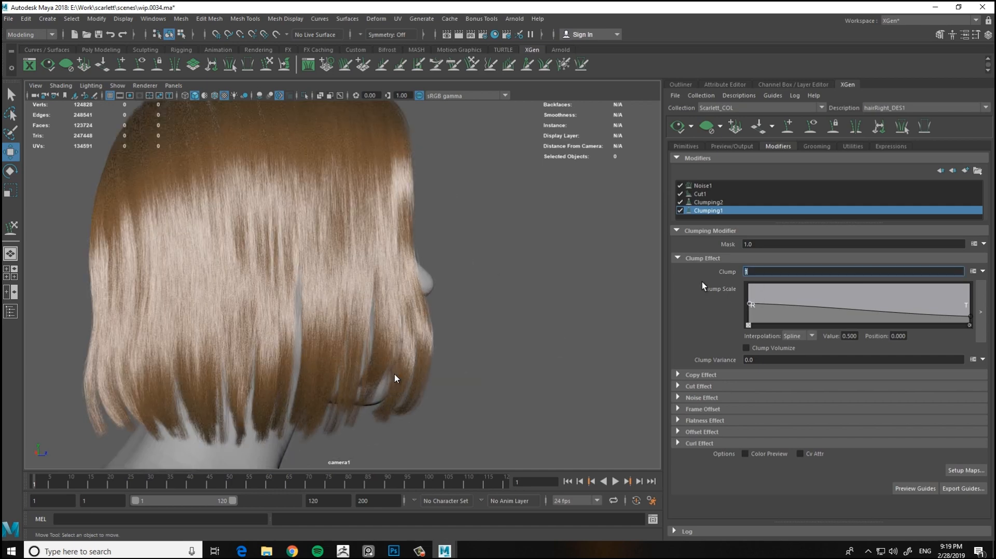
Set Clumping1's Clump to 0.7 and lower the tip of its Clump Scale ramp to 0.105
text(.7)
key(Return)
click(970, 319)
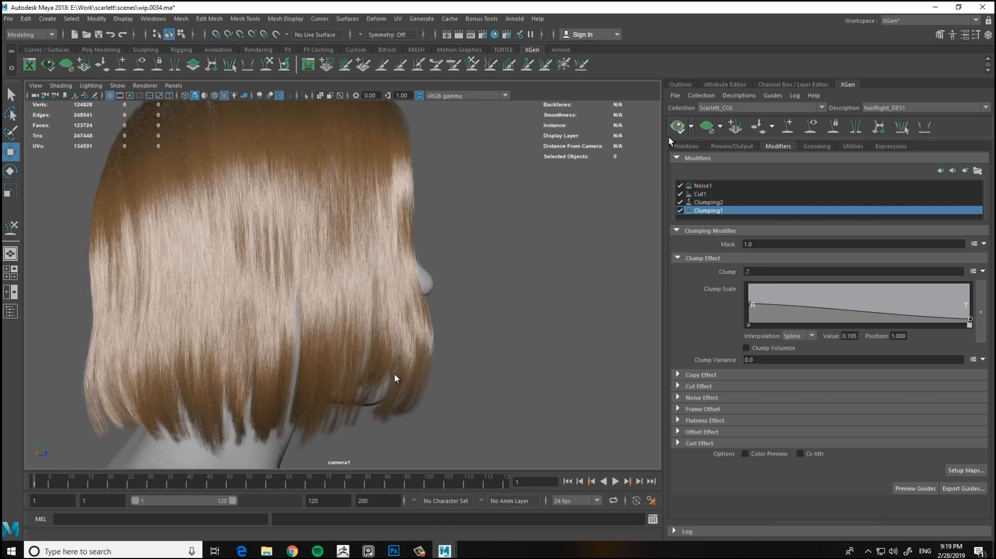
alt+right_drag(510, 286, 422, 288)
mouse_move(422, 289)
alt+mouse_down()
mouse_move(283, 287)
mouse_move(418, 282)
alt+mouse_up()
alt+right_drag(418, 283, 490, 280)
Set the Clump value of the Clumping2 modifier to 0.7
click(719, 202)
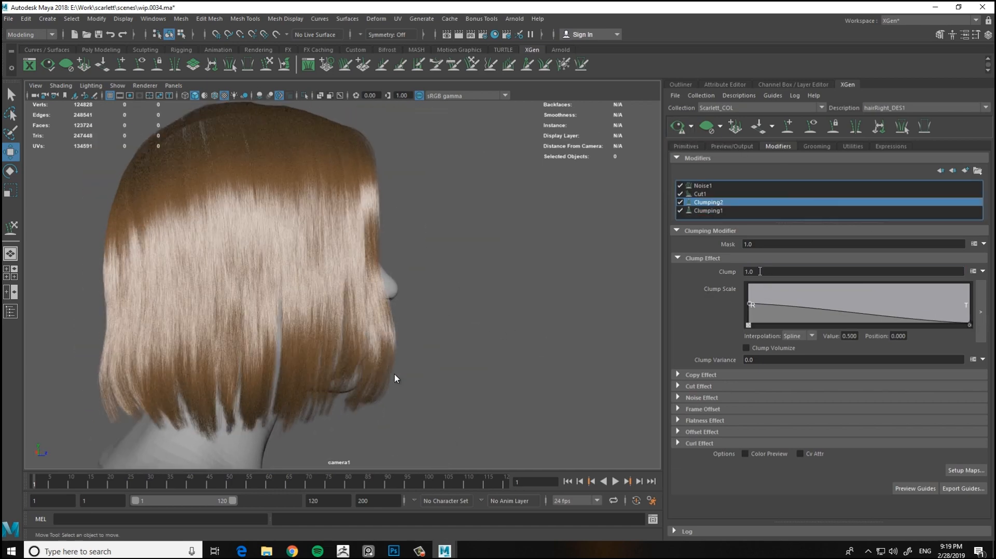
double_click(760, 272)
text(.7)
key(Return)
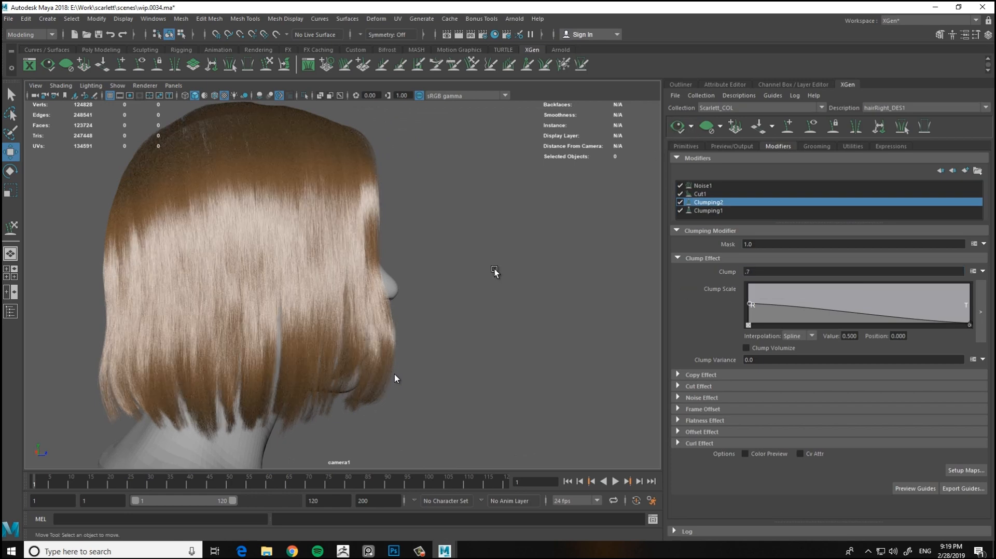
Examine the softened clumping around the hair, from the side profile to the front of the face
alt+drag(494, 270, 439, 261)
alt+right_drag(439, 260, 399, 266)
alt+drag(399, 265, 332, 260)
alt+right_drag(466, 280, 589, 290)
alt+right_drag(378, 298, 358, 297)
alt+middle_drag(357, 297, 406, 239)
alt+right_drag(407, 238, 448, 250)
alt+drag(448, 250, 423, 244)
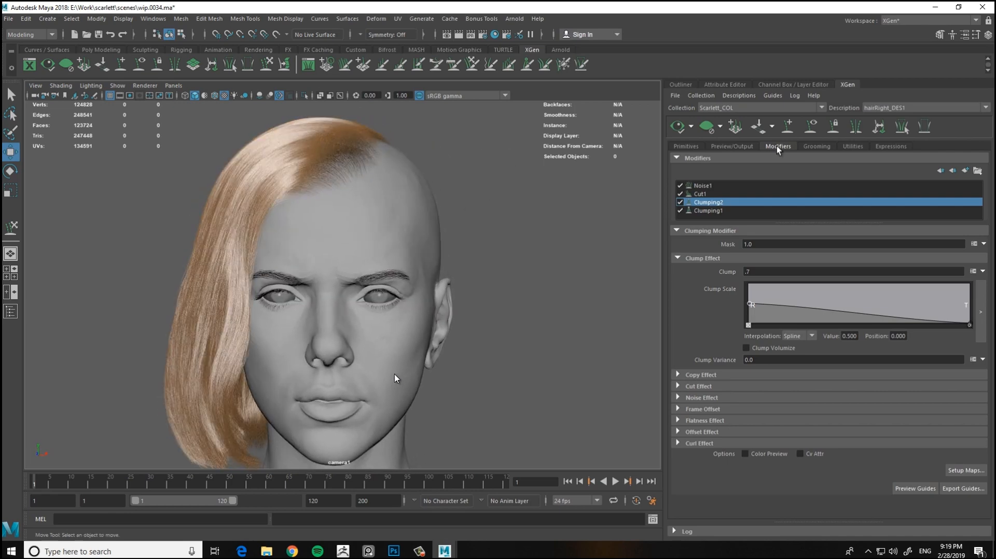
Create a grey Width map named hairRight_width at resolution 25 and refresh the hair preview
click(687, 149)
scroll(962, 322, down, 1)
click(968, 335)
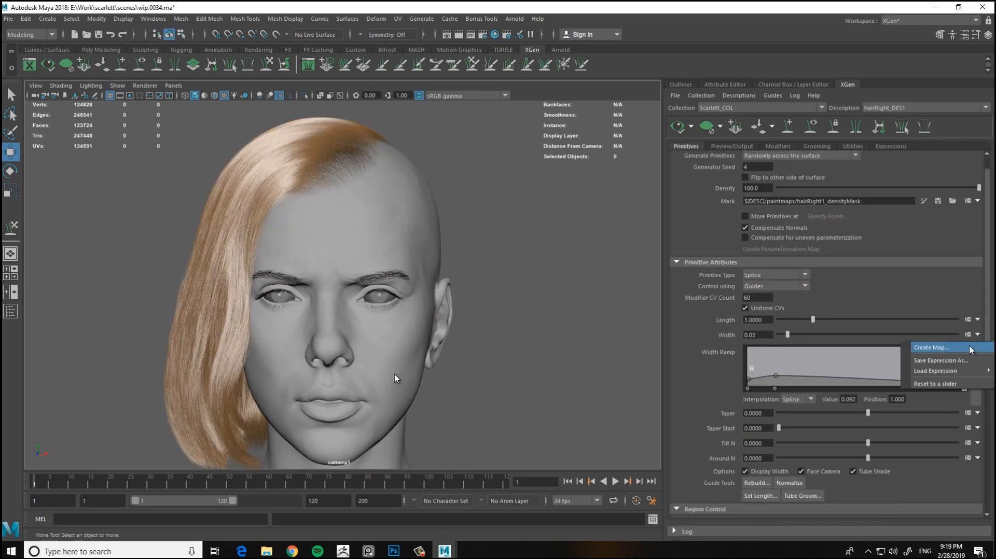
click(913, 344)
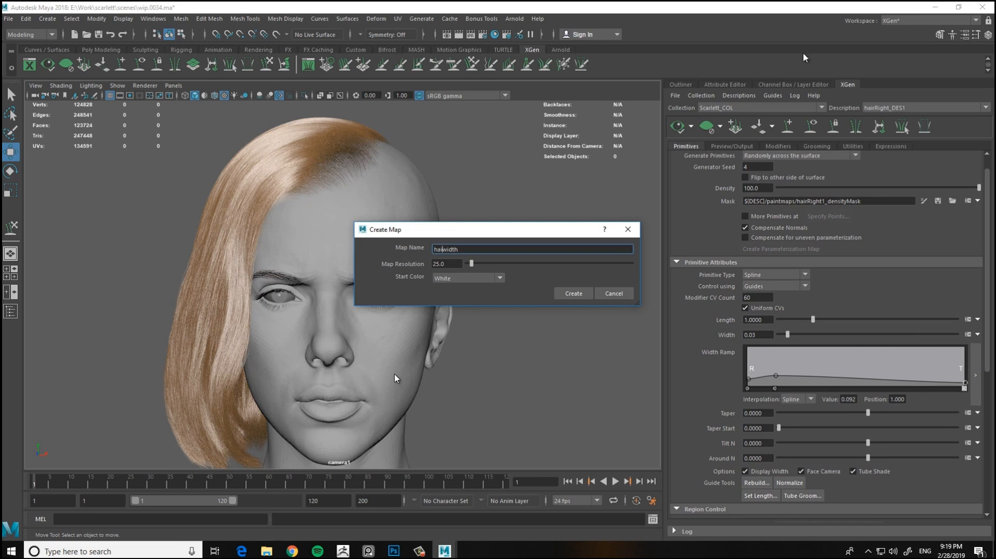
click(468, 279)
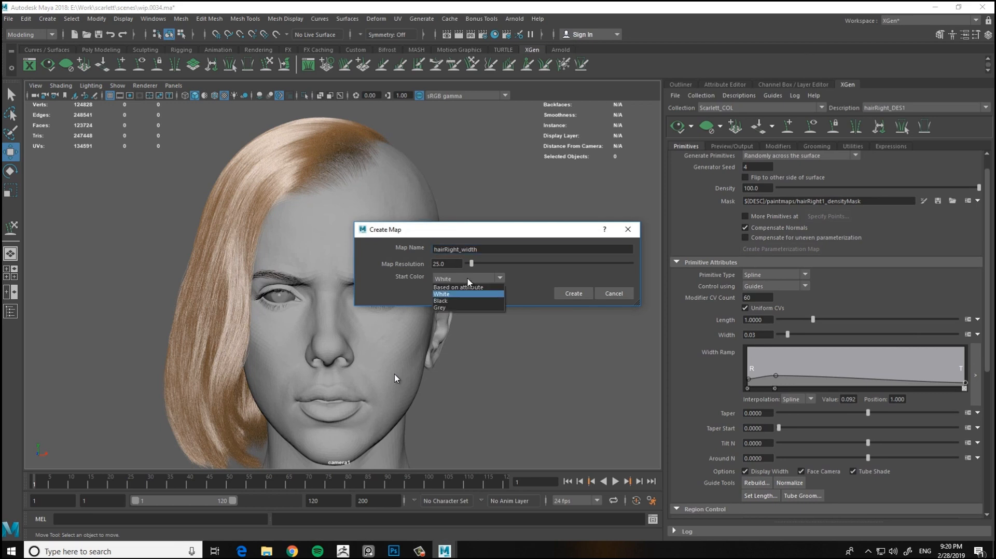
click(451, 307)
click(573, 293)
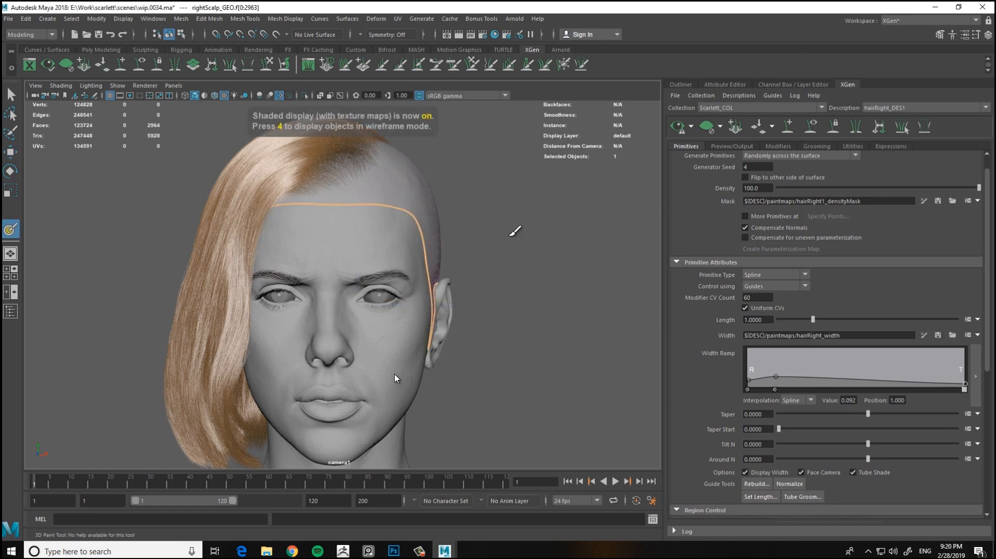
mouse_move(496, 259)
alt+mouse_down()
mouse_move(524, 244)
mouse_move(517, 268)
alt+mouse_up()
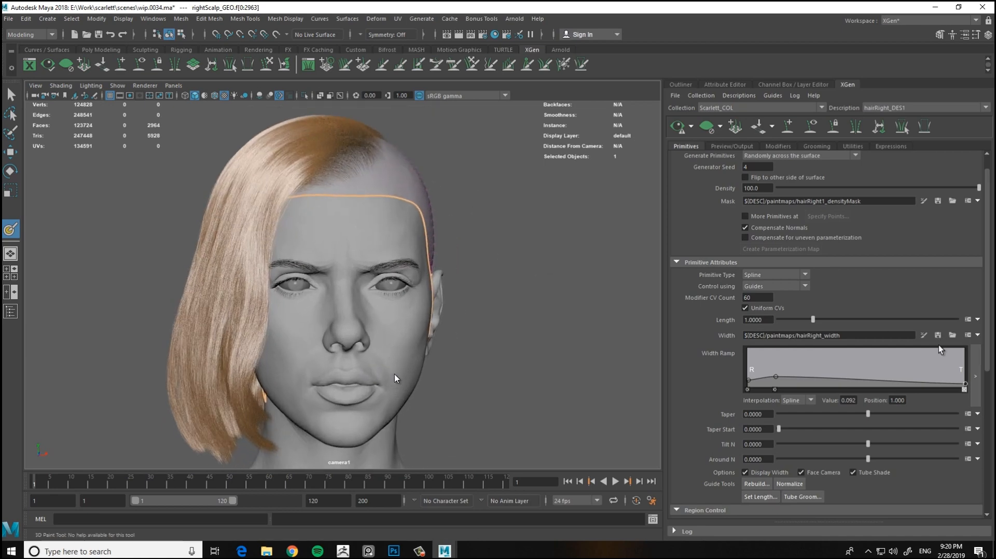
click(675, 131)
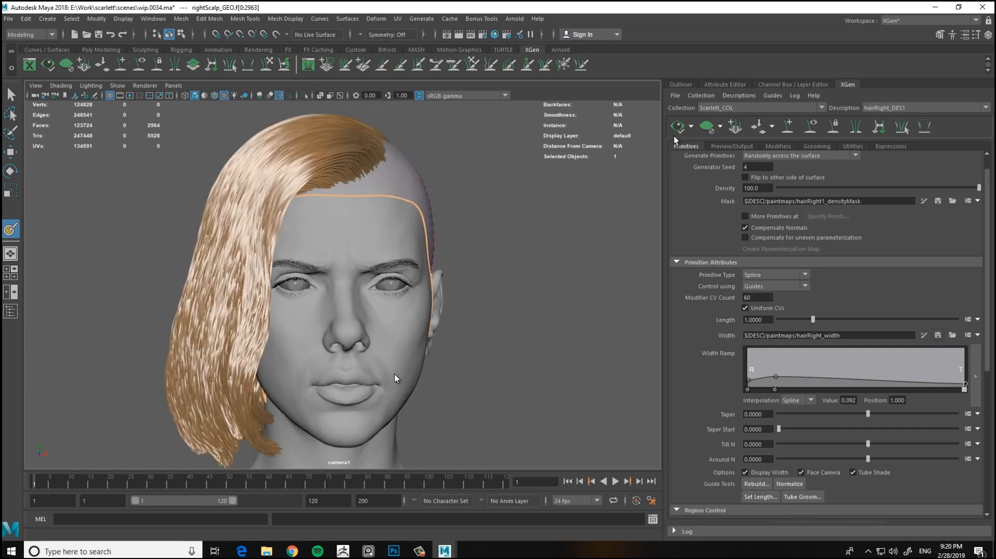
Lower the Width Ramp's root, tip and middle point in the enlarged ramp editor, with the middle at 0.038 and position 0.126, and refresh the preview
alt+drag(551, 270, 522, 296)
click(974, 376)
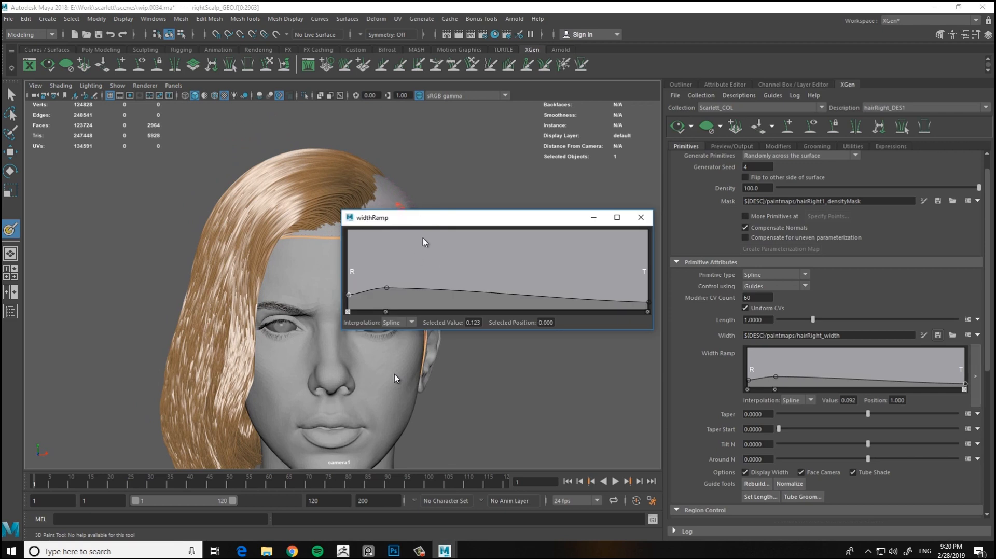
drag(496, 220, 655, 2)
drag(517, 449, 523, 498)
drag(567, 384, 568, 493)
drag(828, 476, 829, 515)
drag(567, 492, 568, 505)
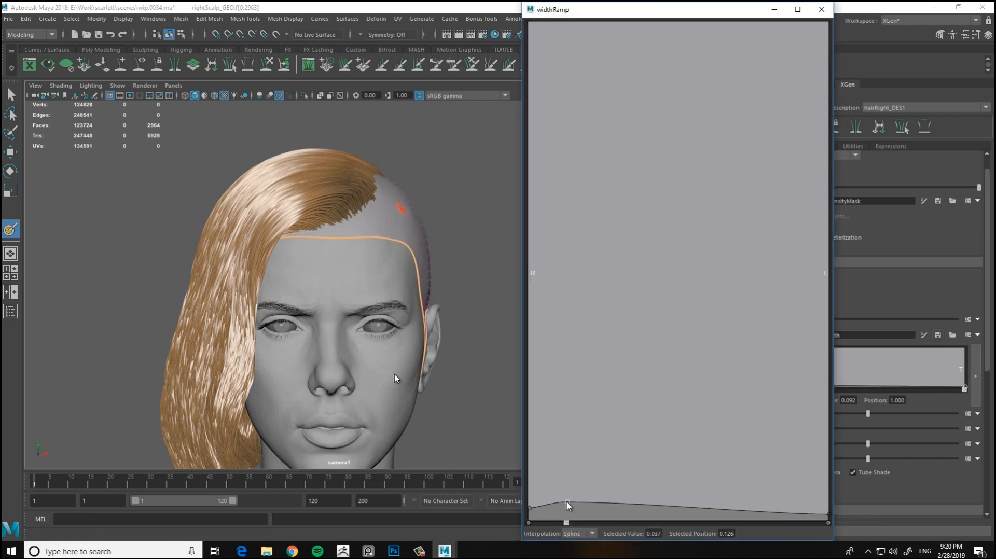
drag(725, 12, 707, 237)
click(678, 125)
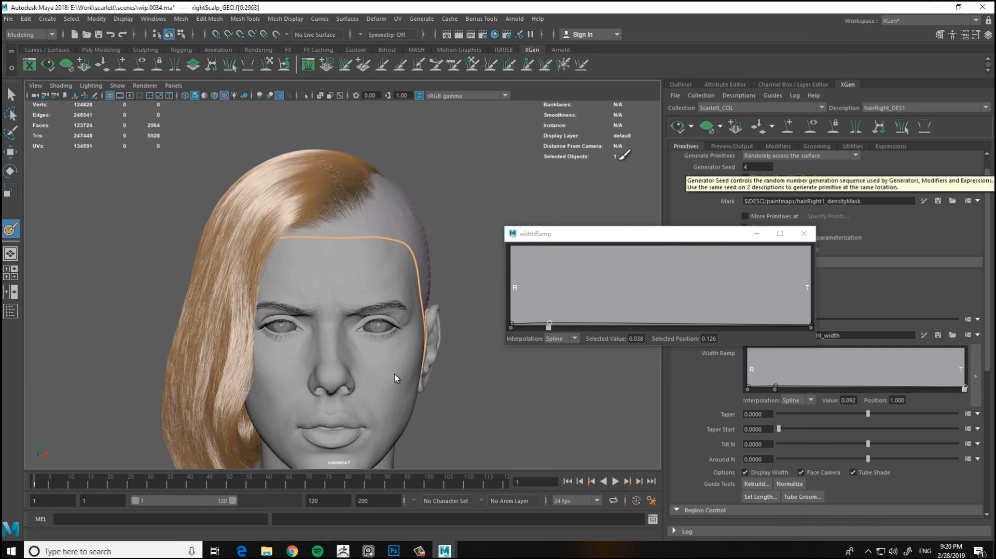
scroll(466, 260, up, 3)
alt+drag(472, 266, 477, 212)
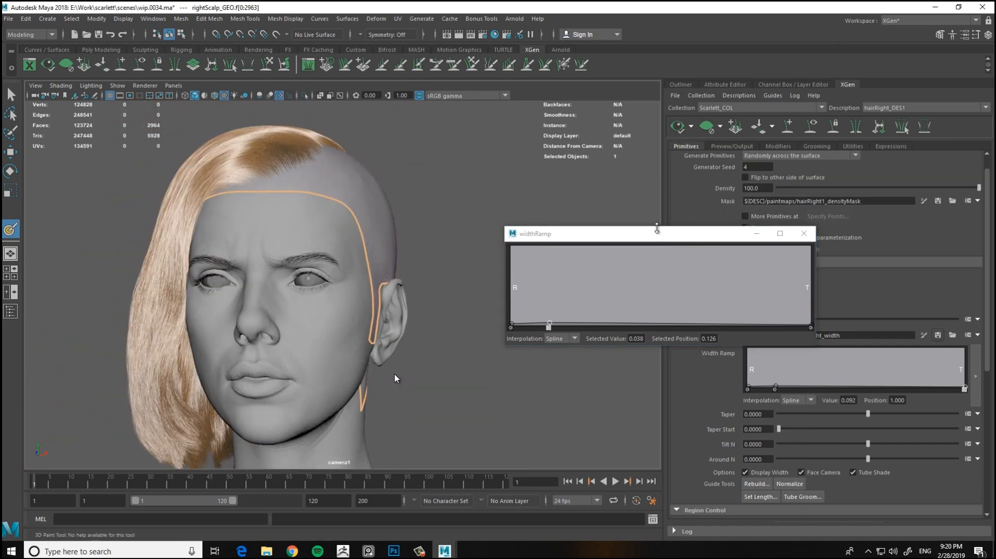
Thin the hair further by lowering the Width Ramp's middle point to 0.024 at position 0.123 and its tip to 0.004
double_click(656, 227)
drag(549, 501, 548, 510)
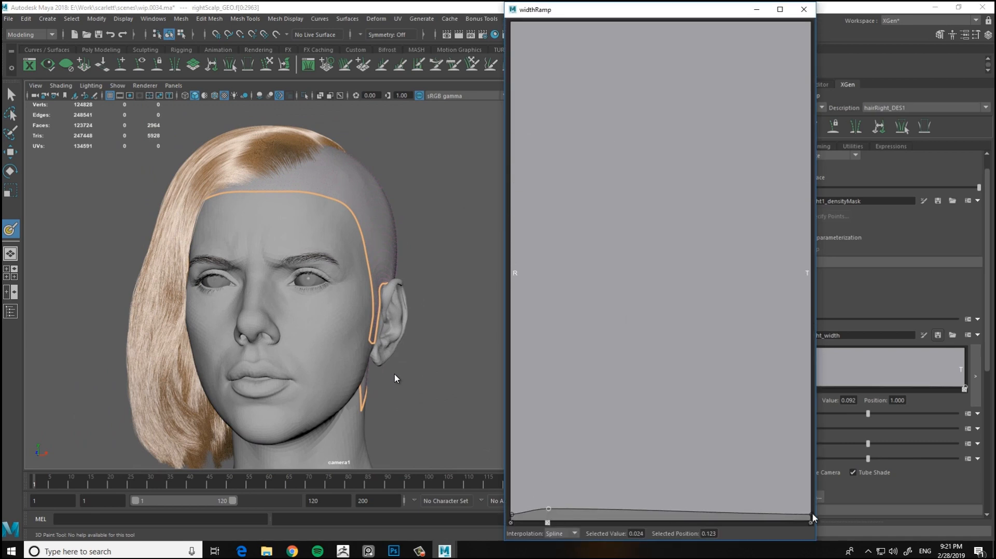
drag(716, 10, 731, 230)
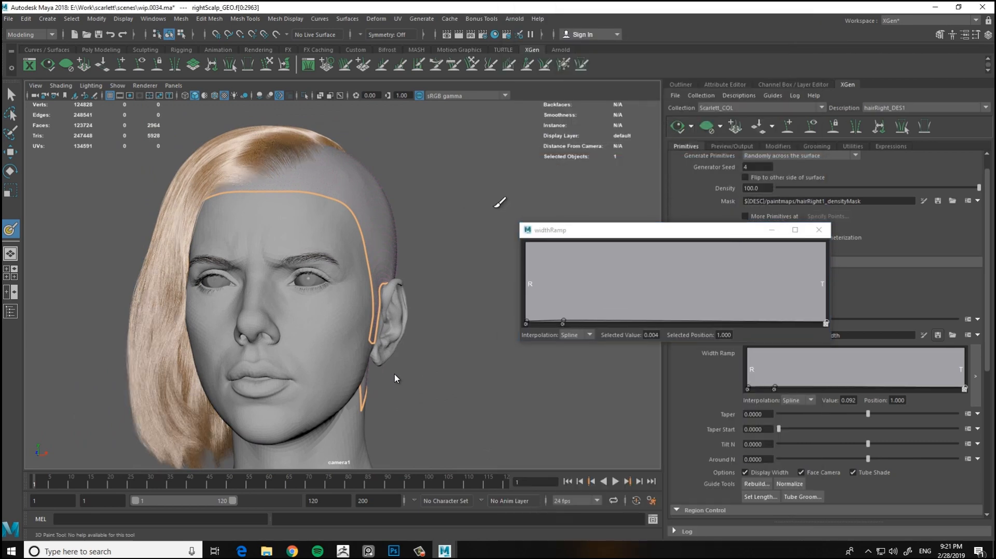
alt+drag(430, 183, 442, 202)
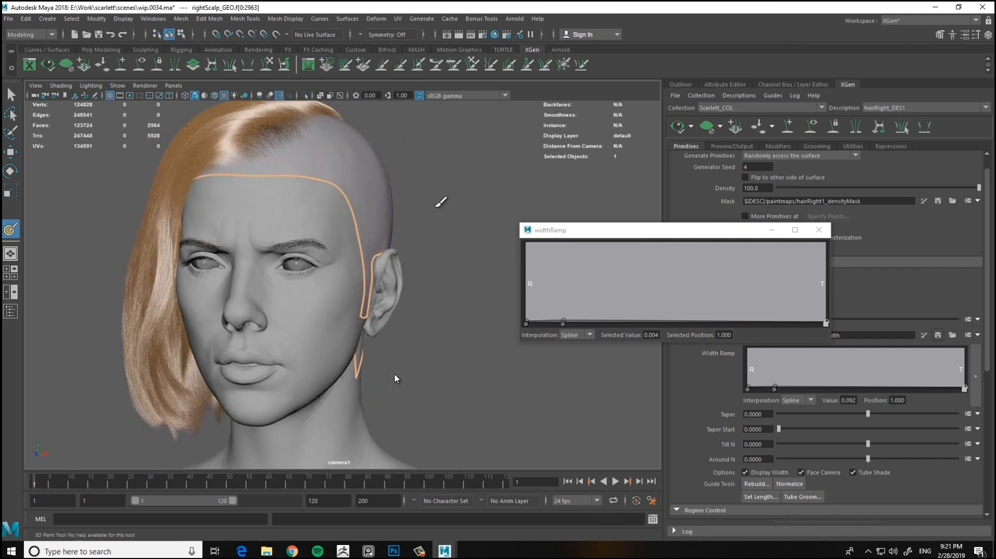
alt+right_drag(442, 202, 447, 251)
Set the Width Ramp's middle point to 0.030 at position 0.130, close the ramp editor and check the refreshed hair along the hairline
drag(623, 230, 614, 2)
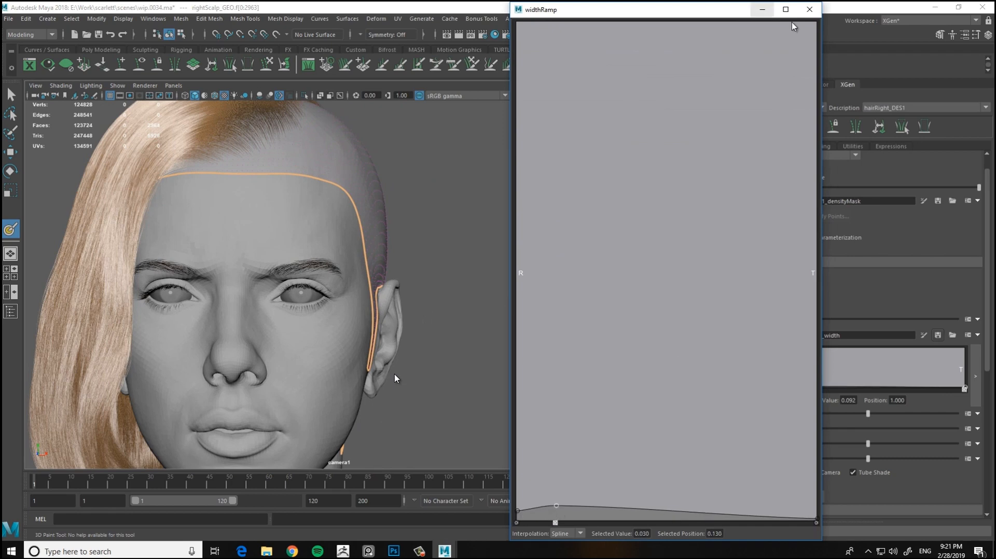
click(810, 10)
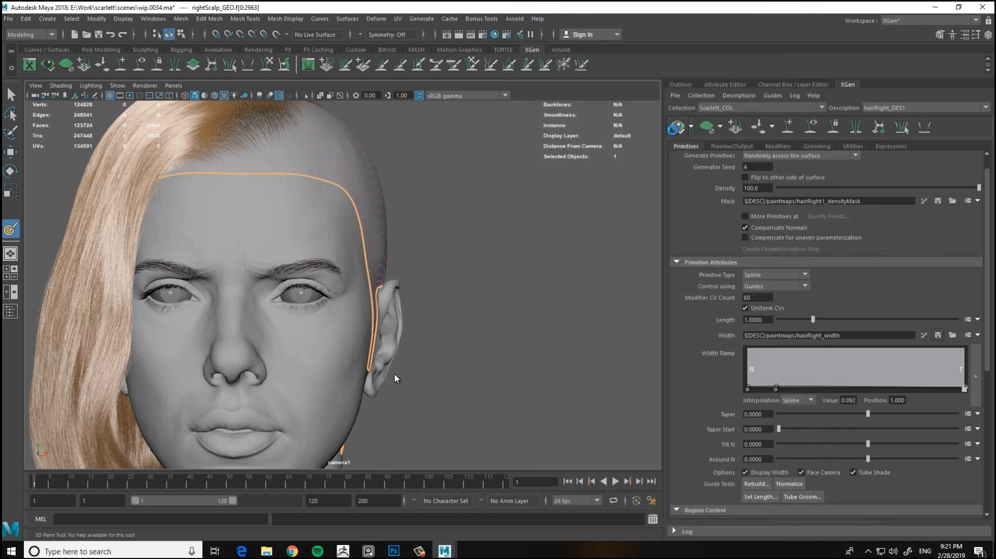
mouse_move(394, 379)
alt+mouse_down()
mouse_move(456, 285)
mouse_move(509, 293)
mouse_move(429, 285)
mouse_move(537, 280)
alt+mouse_up()
mouse_move(537, 280)
alt+right_down()
mouse_move(522, 294)
mouse_move(558, 294)
alt+right_up()
alt+drag(558, 294, 518, 218)
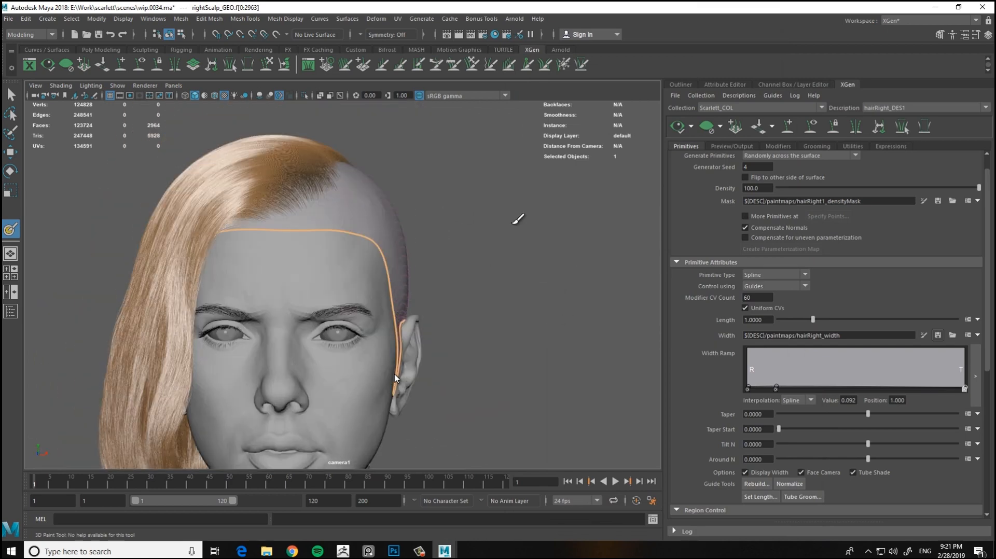
mouse_move(531, 281)
alt+mouse_down()
mouse_move(546, 300)
mouse_move(523, 329)
mouse_move(592, 289)
mouse_move(595, 303)
alt+mouse_up()
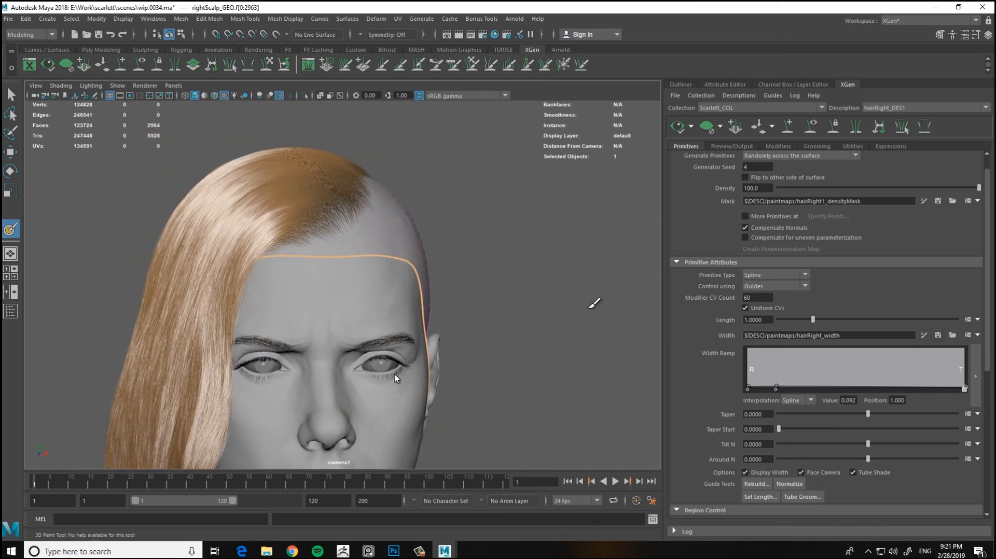
Turn on textured shading and configure the 3D Paint Tool with a solid round brush and Constant blend mode for the hairline
key(6)
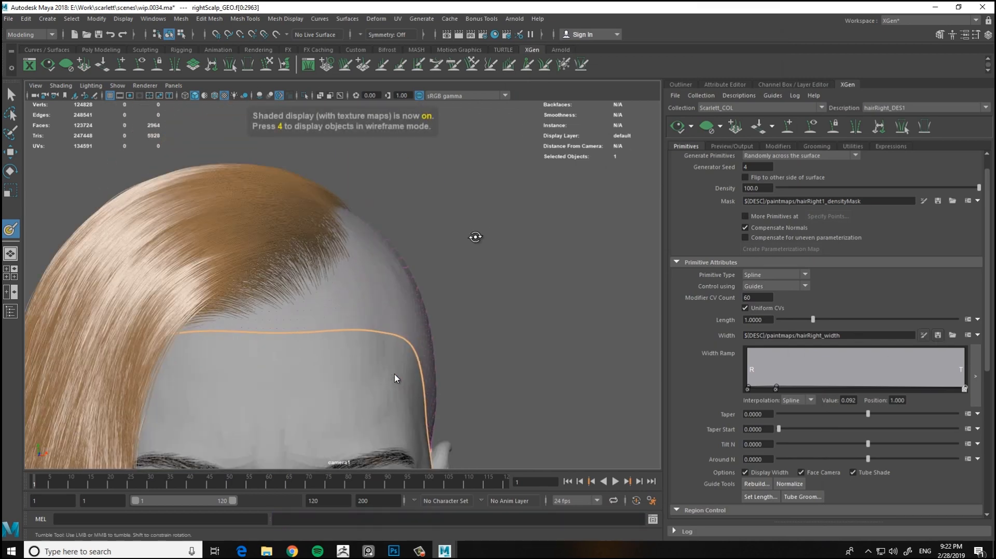
alt+drag(475, 238, 456, 197)
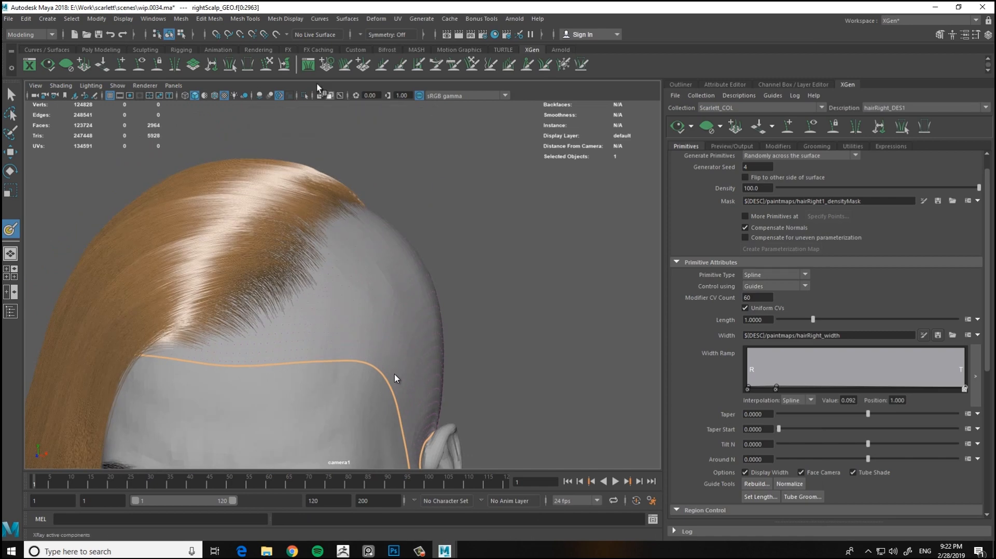
double_click(10, 229)
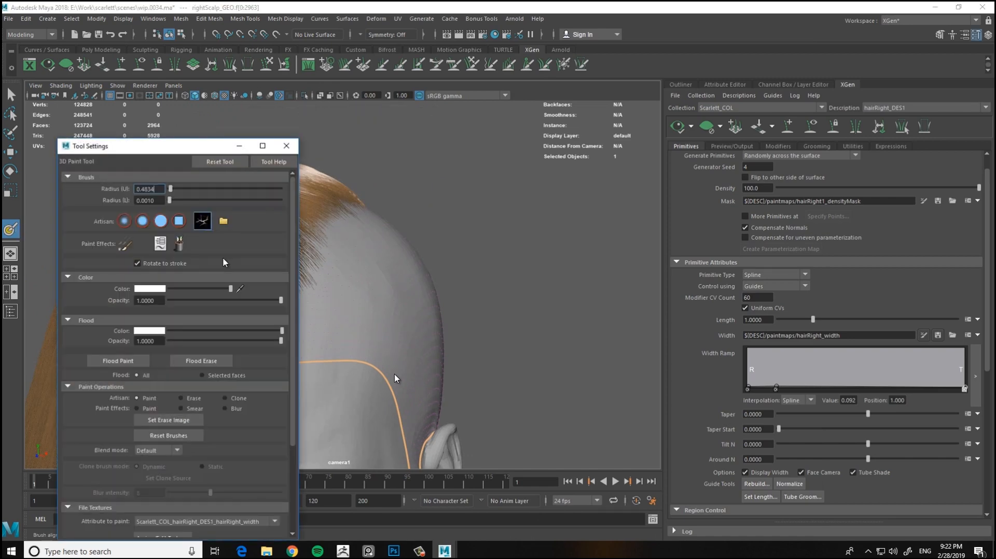
click(167, 451)
click(154, 512)
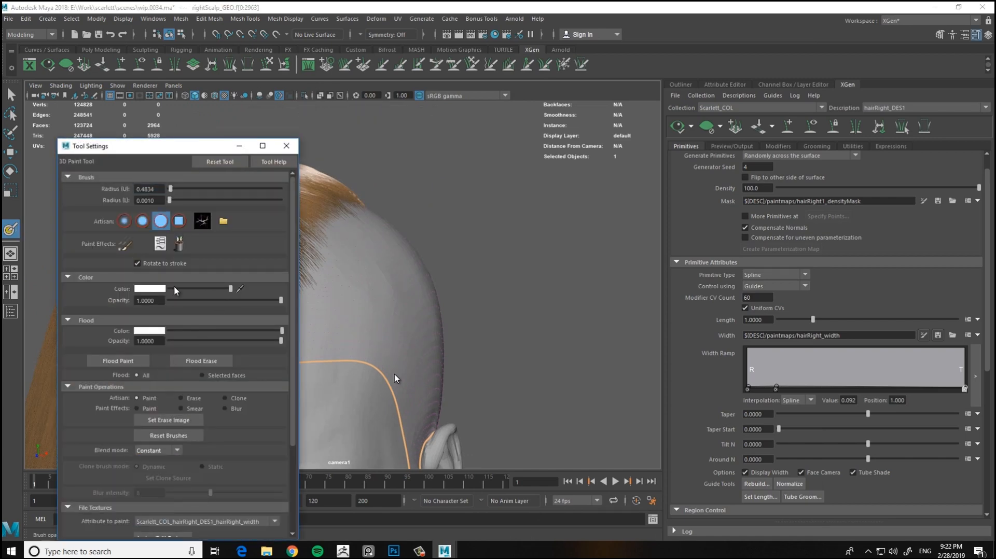
drag(294, 311, 294, 400)
click(69, 508)
click(70, 508)
click(287, 146)
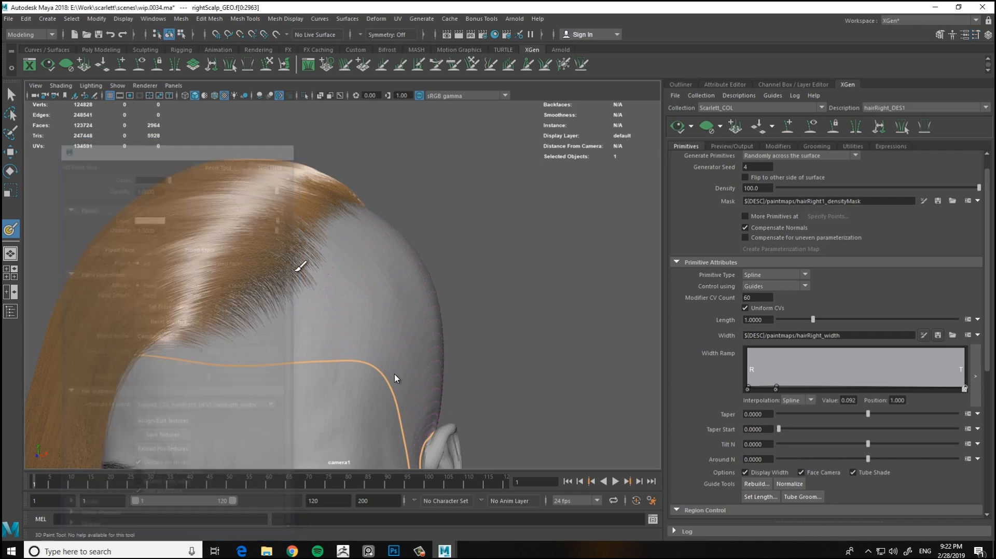
alt+middle_drag(297, 270, 344, 250)
alt+right_drag(270, 295, 283, 330)
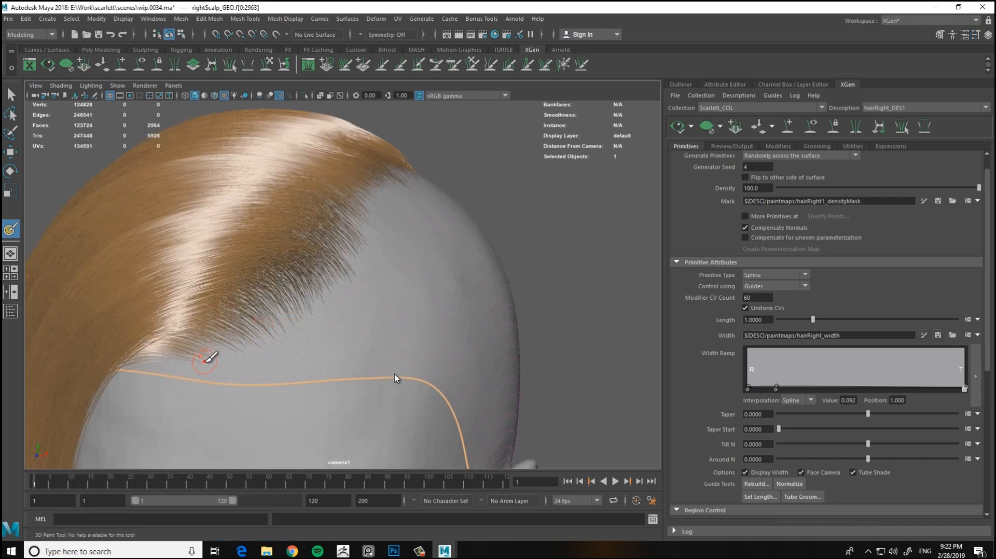
Isolate the scalp mesh and set the 3D Paint Tool to Blur for the width map
alt+drag(350, 271, 190, 378)
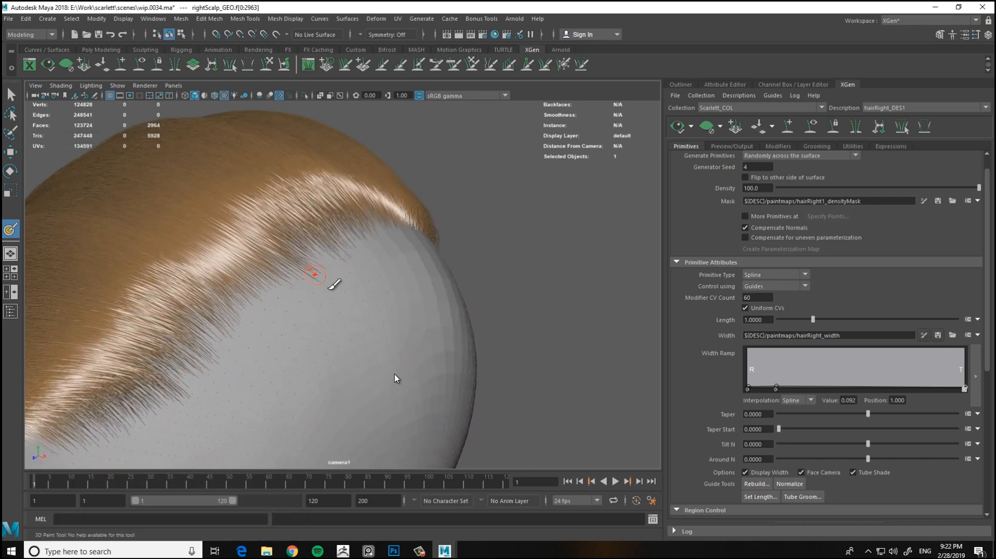
alt+drag(335, 284, 325, 170)
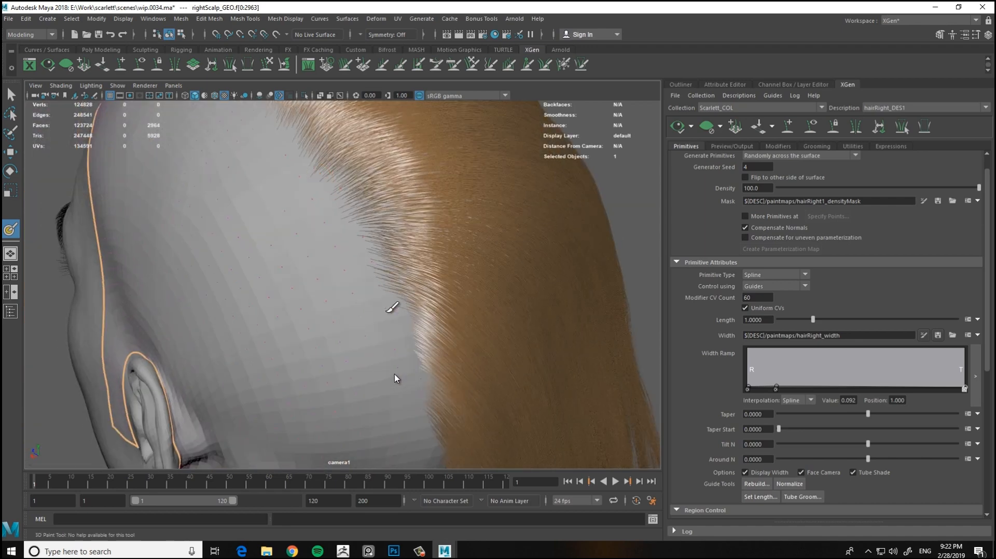
alt+drag(392, 307, 369, 236)
alt+right_drag(369, 236, 317, 245)
key(ctrl+1)
mouse_move(318, 244)
alt+mouse_down()
mouse_move(351, 151)
mouse_move(410, 266)
mouse_move(222, 256)
mouse_move(231, 257)
alt+mouse_up()
double_click(10, 228)
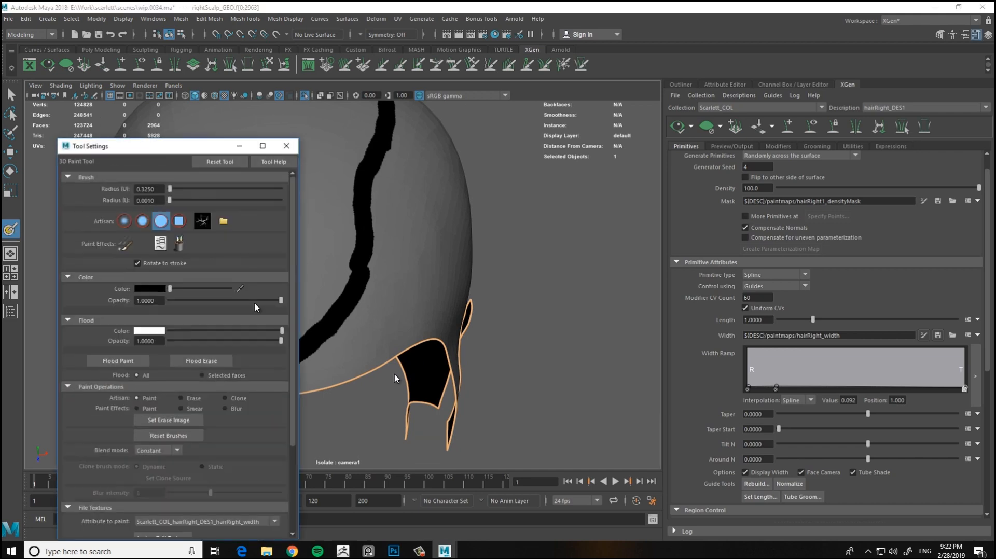
drag(290, 283, 291, 341)
click(287, 145)
Blur the inner edge of the black width-map stroke along the parting, from the forehead to its end at the back
alt+middle_drag(264, 364, 283, 335)
scroll(283, 334, up, 3)
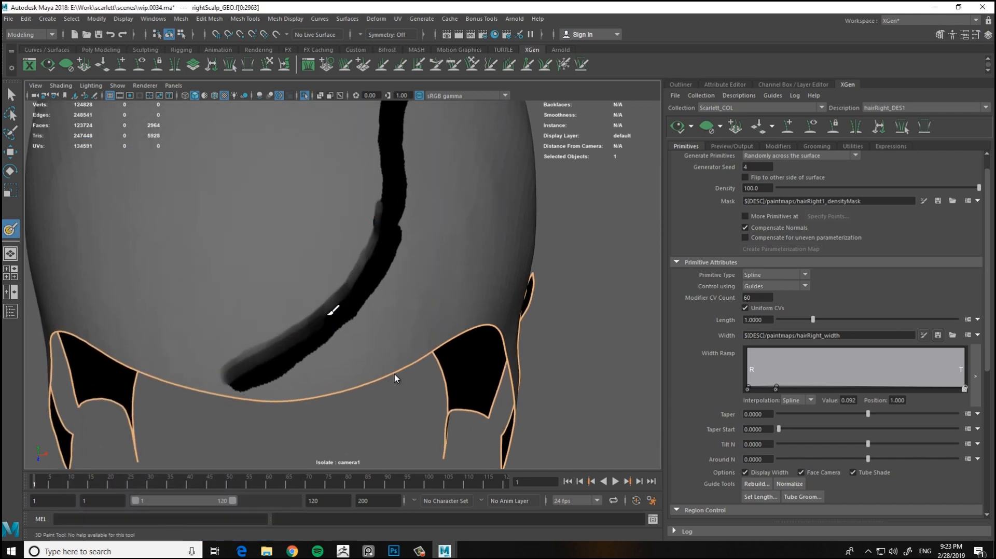
mouse_move(388, 152)
alt+mouse_down()
mouse_move(300, 258)
mouse_move(248, 292)
alt+mouse_up()
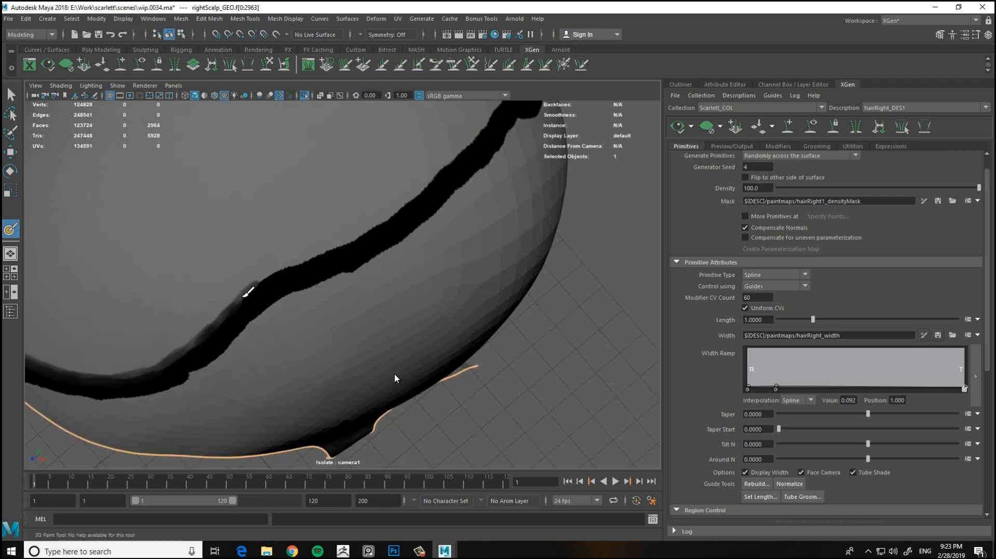
mouse_move(388, 201)
alt+mouse_down()
mouse_move(322, 222)
mouse_move(340, 256)
mouse_move(400, 282)
mouse_move(332, 230)
mouse_move(400, 301)
alt+mouse_up()
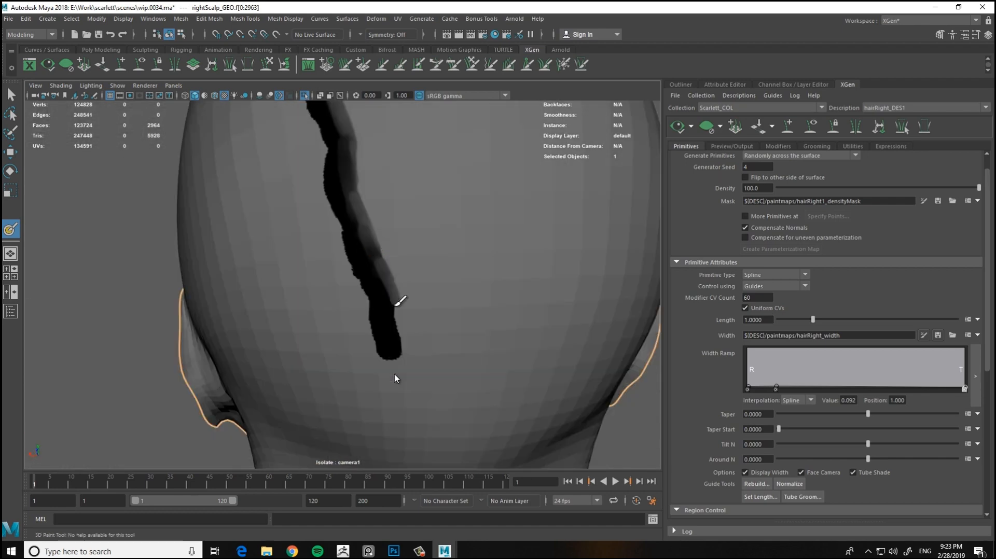
drag(402, 345, 390, 356)
mouse_move(337, 313)
alt+mouse_down()
mouse_move(322, 344)
mouse_move(498, 233)
alt+mouse_up()
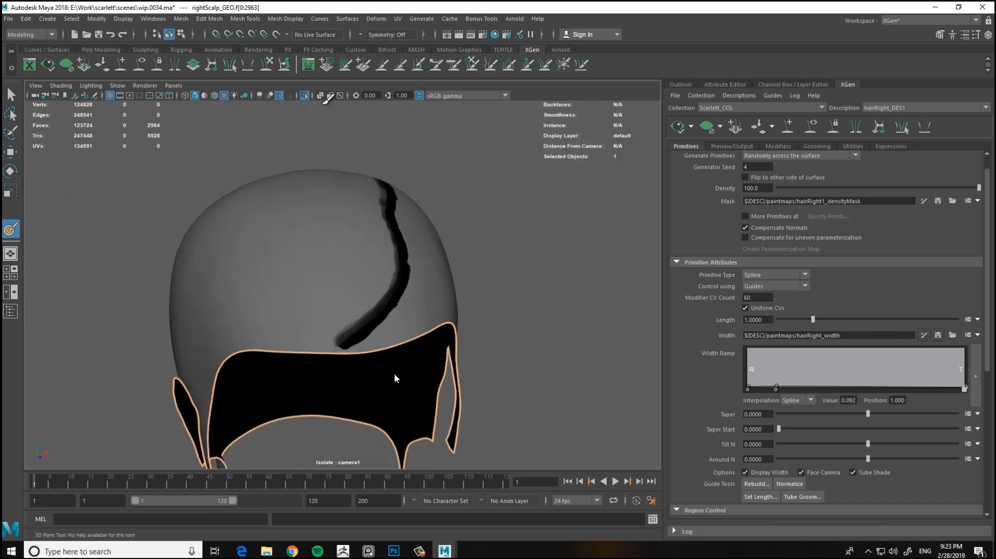
Leave isolation, refresh the XGen preview and examine the softened hairline from close up and from the front
click(304, 96)
alt+right_drag(498, 212, 551, 231)
alt+drag(552, 231, 508, 254)
click(679, 128)
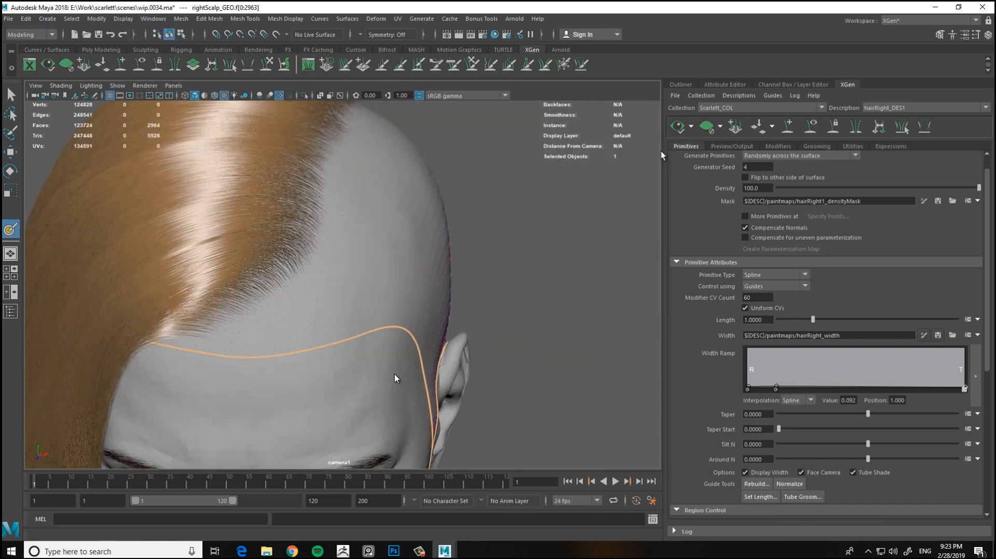
alt+right_drag(607, 182, 524, 233)
mouse_move(524, 233)
alt+mouse_down()
mouse_move(534, 213)
mouse_move(396, 255)
mouse_move(594, 242)
mouse_move(535, 247)
mouse_move(536, 270)
mouse_move(534, 244)
alt+mouse_up()
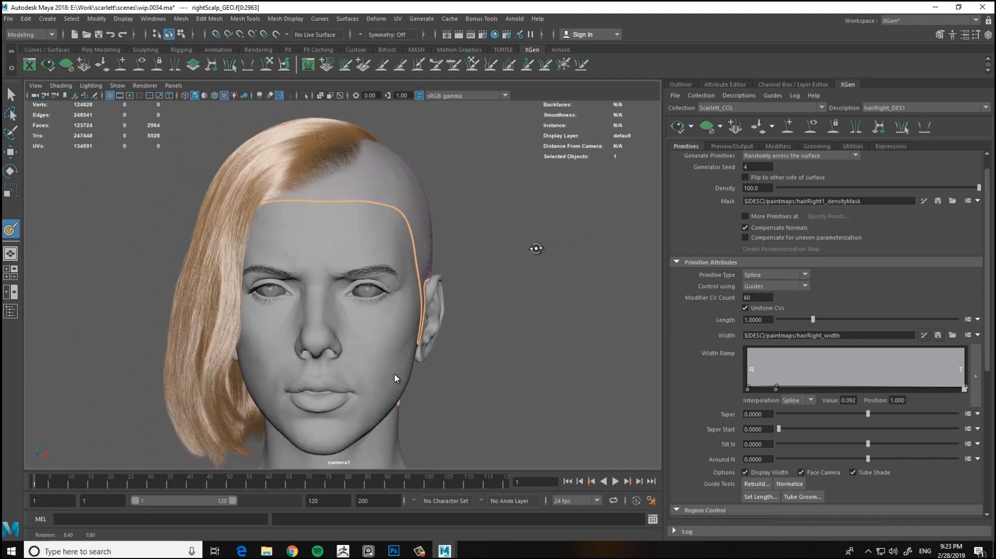
mouse_move(534, 244)
alt+right_down()
mouse_move(538, 235)
mouse_move(573, 322)
mouse_move(515, 286)
mouse_move(550, 290)
alt+right_up()
mouse_move(551, 290)
alt+middle_down()
mouse_move(585, 244)
mouse_move(573, 327)
alt+middle_up()
alt+right_drag(573, 327, 620, 284)
Open the density mask for painting, isolate the scalp and paint the front hairline back with a solid black brush
click(924, 201)
alt+right_drag(337, 250, 387, 260)
key(6)
double_click(10, 230)
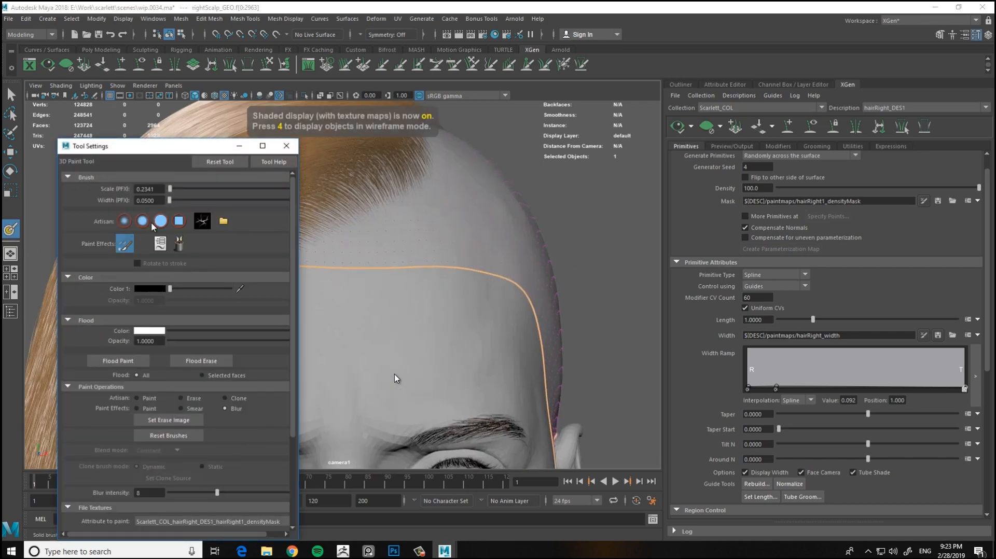
click(286, 147)
mouse_move(322, 214)
alt+mouse_down()
mouse_move(299, 313)
mouse_move(292, 294)
alt+mouse_up()
click(304, 95)
drag(312, 353, 304, 354)
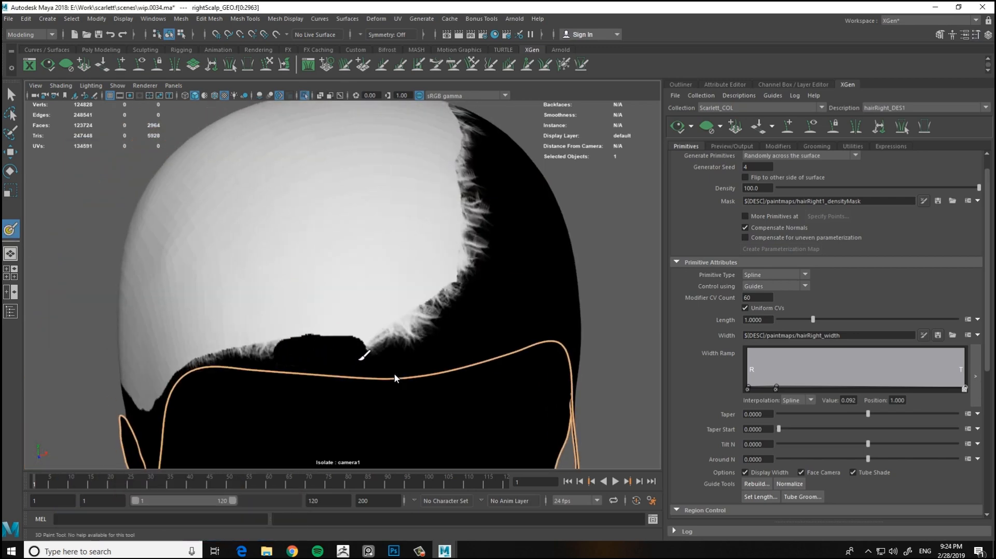
Roughen the density mask's front edge with the textured stamp brush at radius 0.5071 and Default blend mode, then leave isolation
double_click(10, 230)
mouse_move(369, 327)
alt+mouse_down()
mouse_move(435, 310)
mouse_move(349, 251)
mouse_move(311, 248)
alt+mouse_up()
click(157, 450)
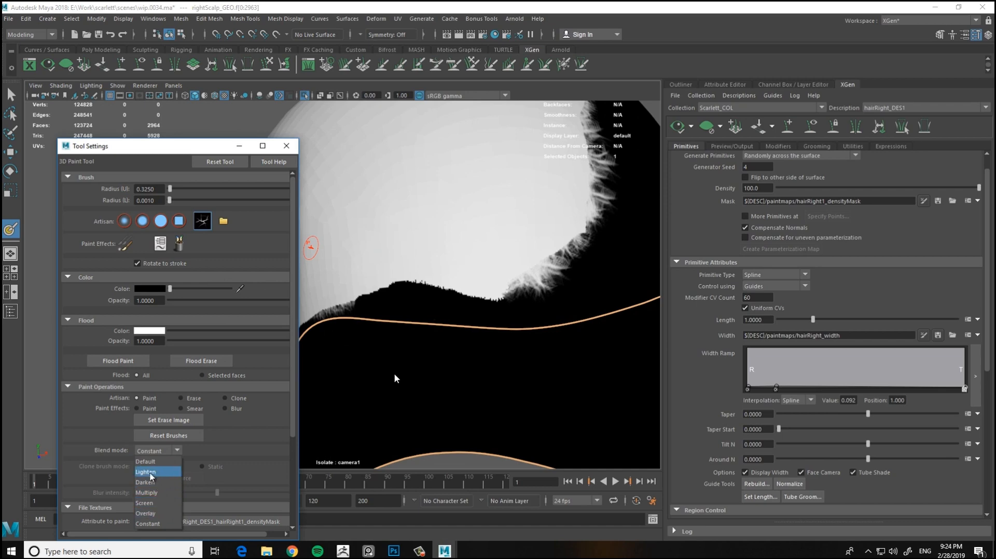
click(147, 461)
key(b)
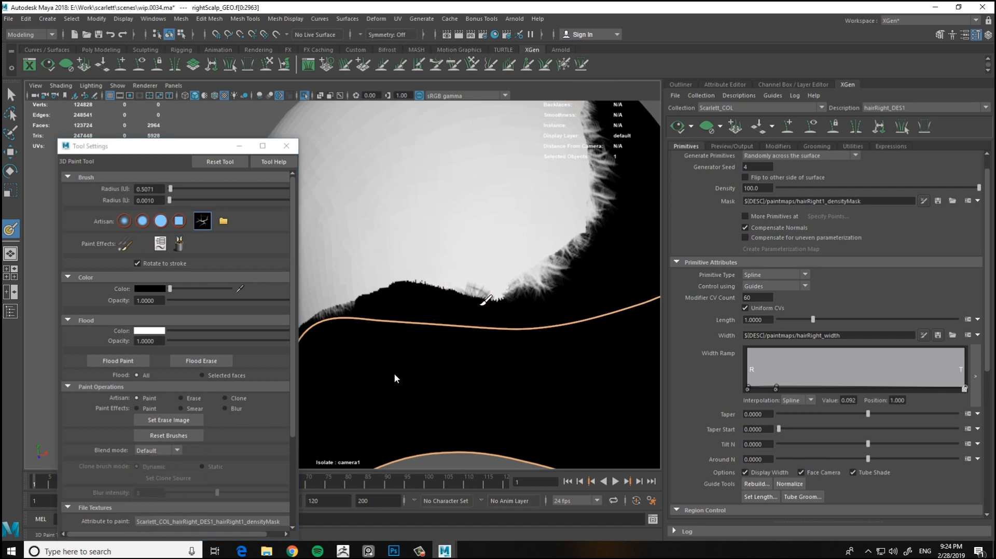
drag(485, 300, 430, 283)
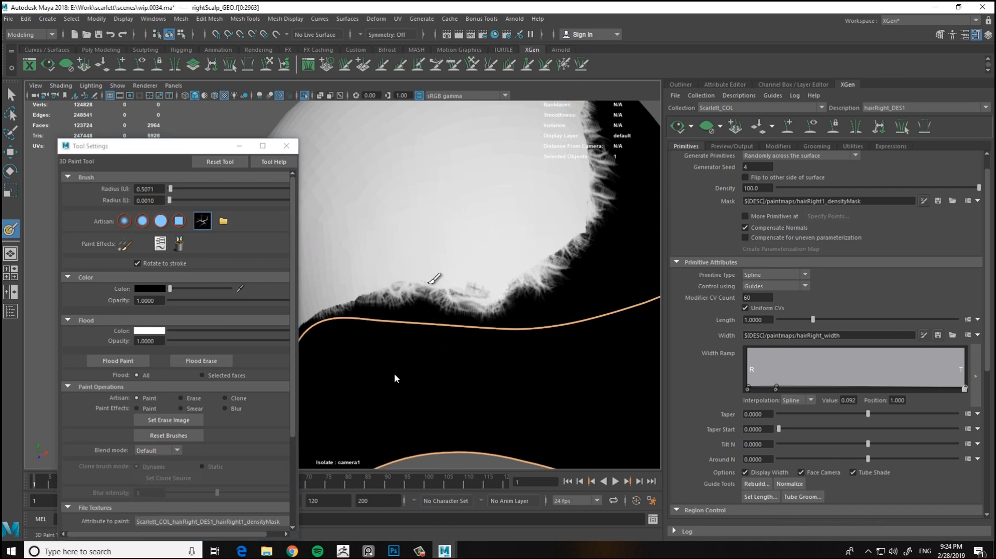
click(285, 146)
key(ctrl+1)
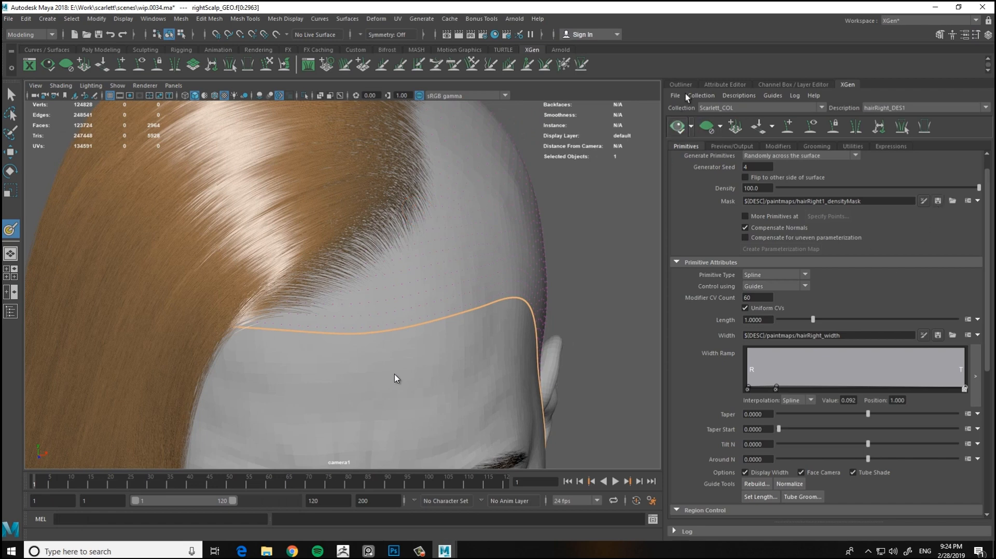
Return to a solid round brush with Constant blend mode and paint the density mask's front hairline black in isolation
key(6)
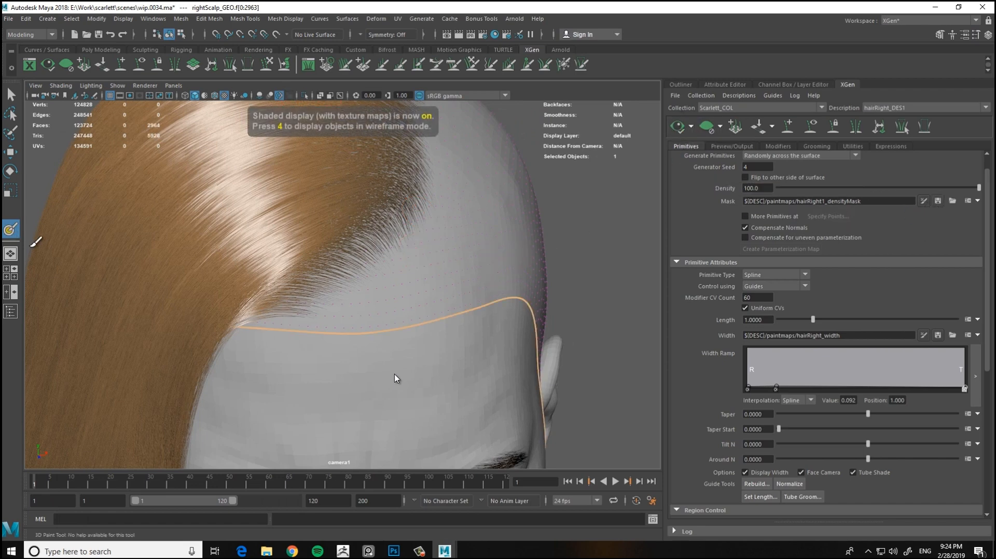
double_click(11, 229)
click(176, 451)
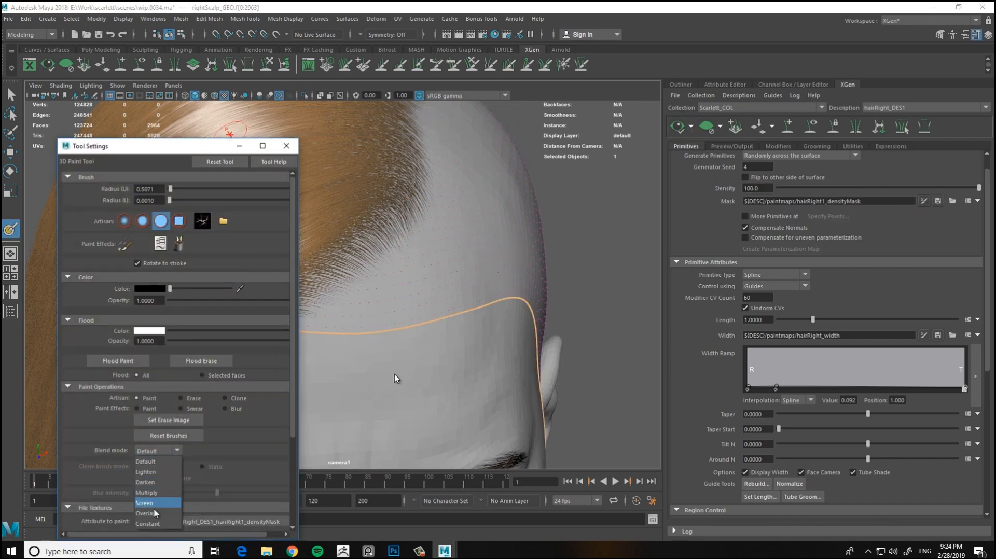
click(155, 518)
click(285, 145)
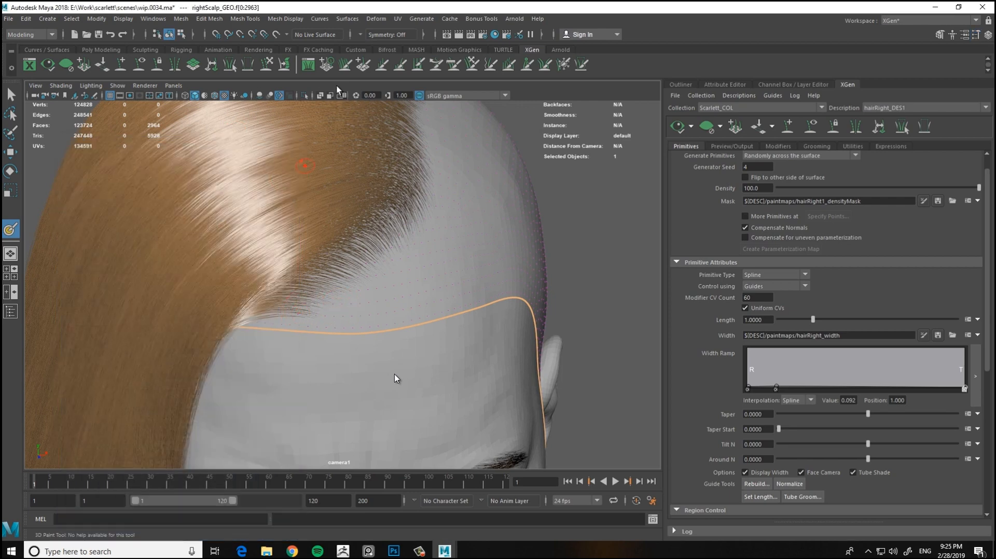
click(305, 95)
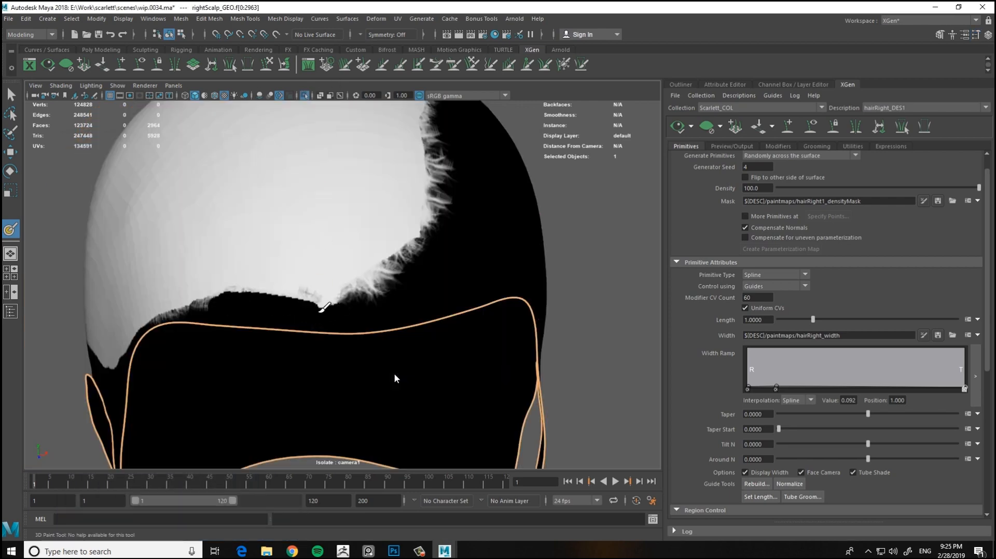
click(306, 96)
click(305, 96)
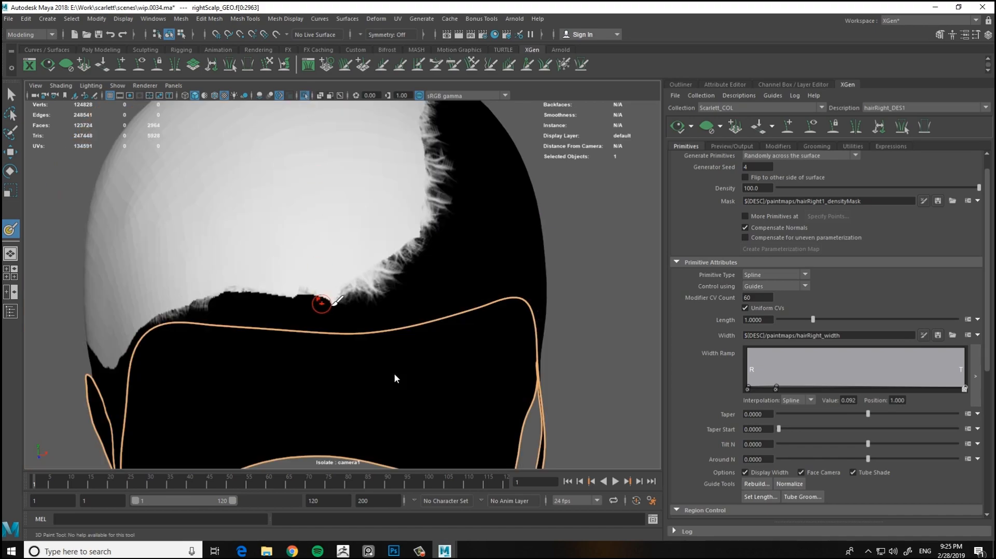
click(305, 96)
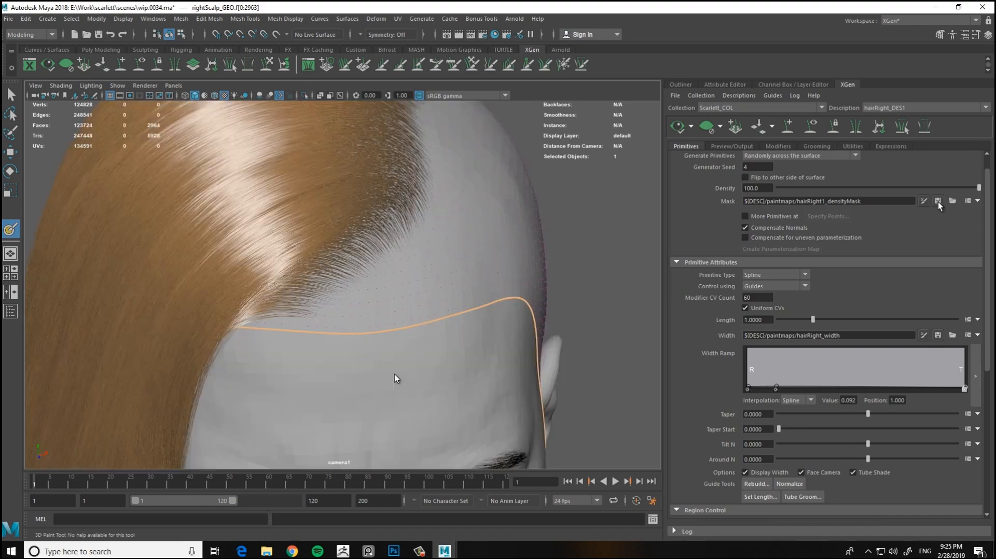
Refresh the preview with the repainted density mask and examine the forehead hairline
click(675, 126)
alt+drag(358, 290, 385, 253)
mouse_move(385, 252)
alt+right_down()
mouse_move(445, 302)
mouse_move(444, 347)
alt+right_up()
mouse_move(418, 415)
alt+mouse_down()
mouse_move(458, 336)
mouse_move(462, 397)
alt+mouse_up()
Open the width map for painting, cover the forehead hairline in black and blur the stroke's upper edge
click(924, 336)
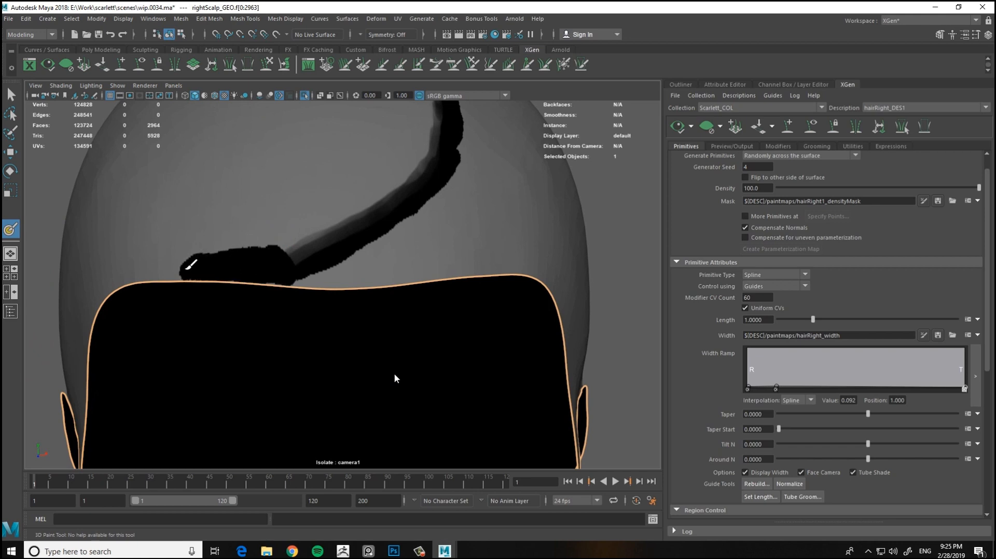
double_click(10, 230)
click(239, 409)
click(282, 146)
drag(260, 248, 238, 248)
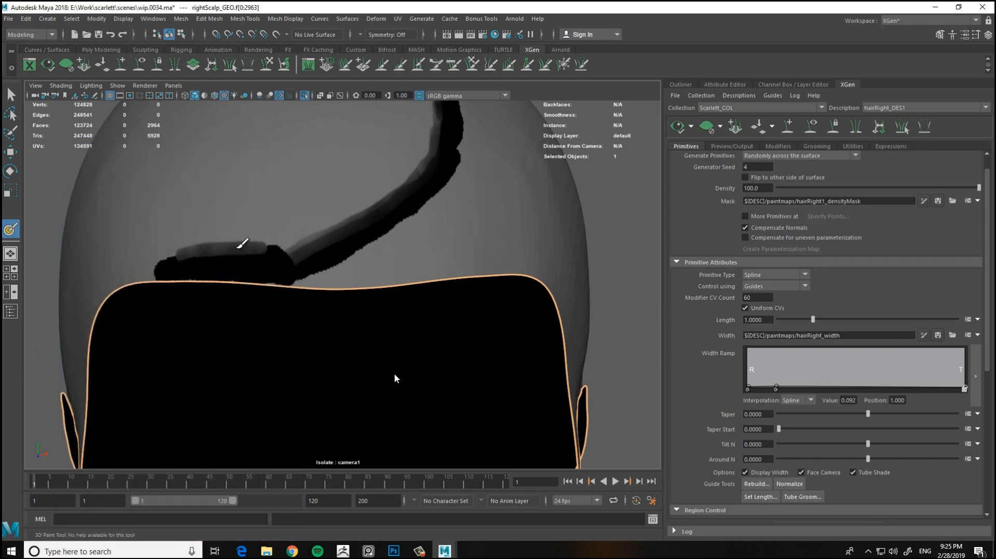
Check the forehead hairline out of isolation, then extend the black width-map stroke toward the temple with a solid brush
click(304, 95)
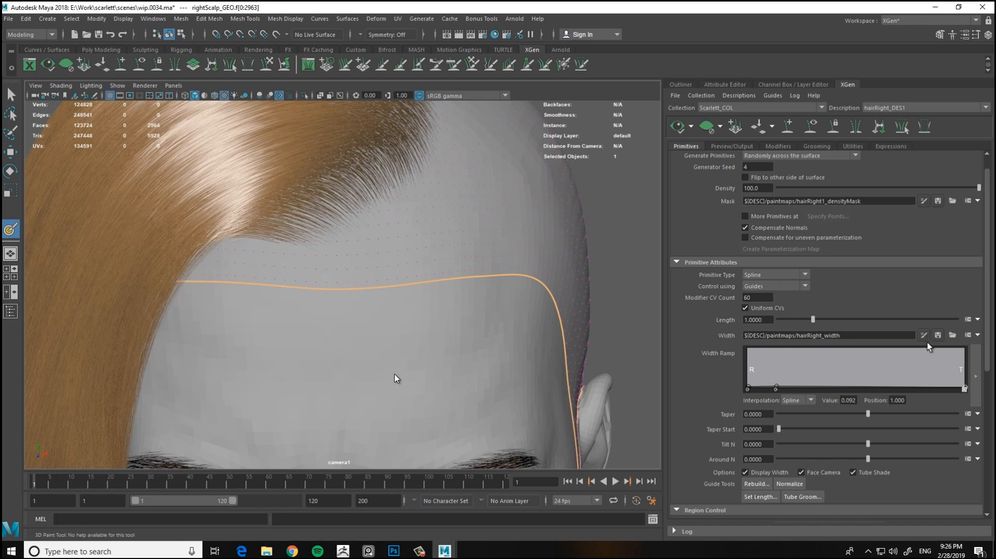
key(f)
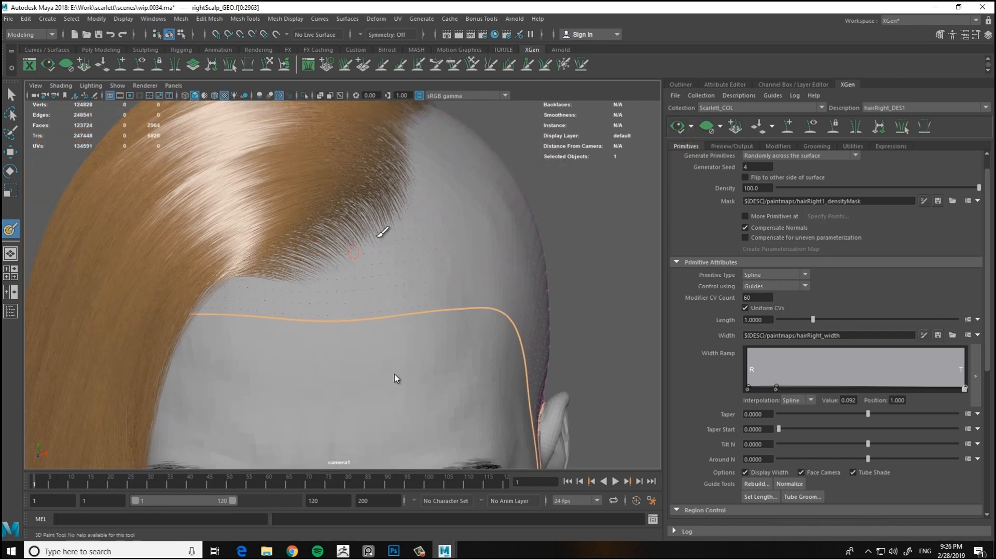
mouse_move(363, 249)
alt+mouse_down()
mouse_move(349, 210)
mouse_move(332, 217)
alt+mouse_up()
double_click(10, 230)
click(286, 146)
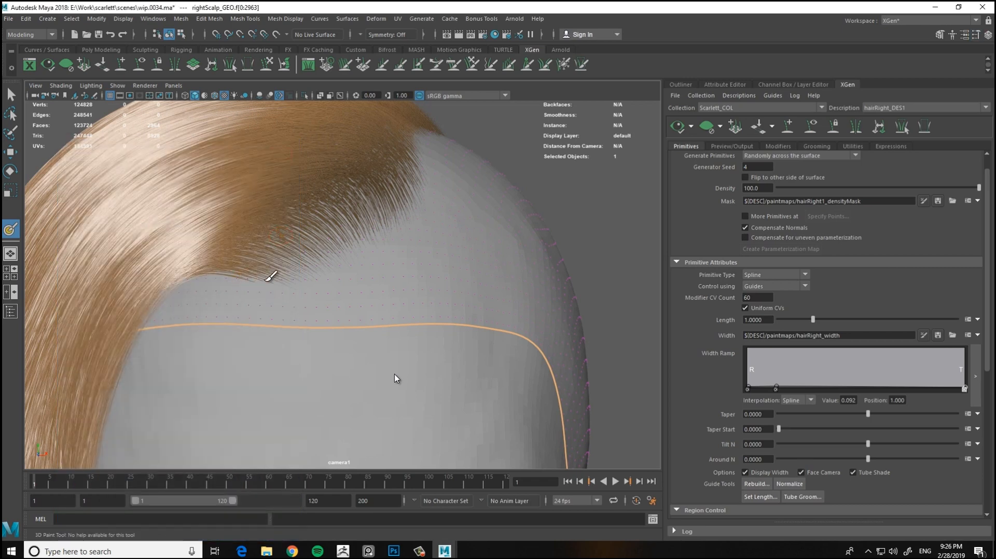
click(307, 96)
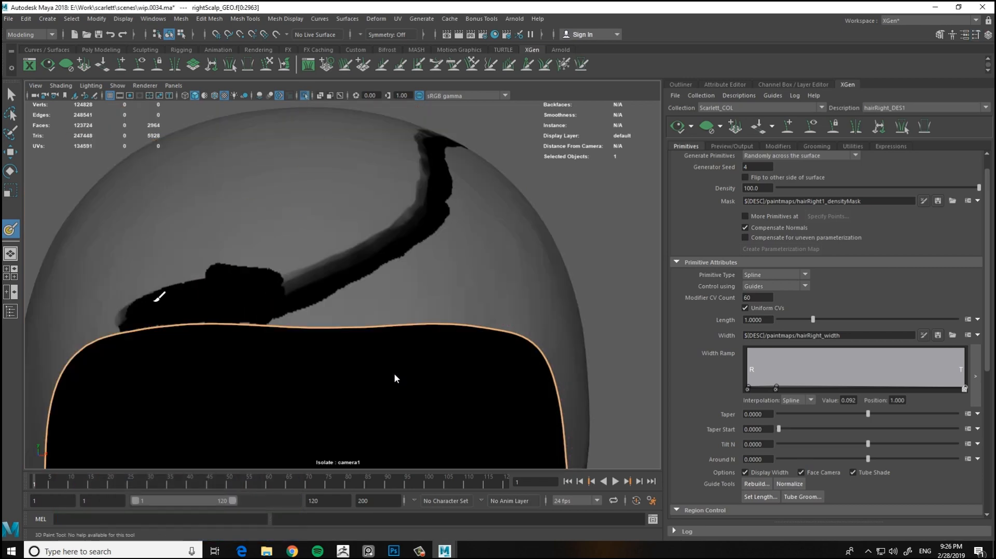
Trim the black forehead patch with light grey at radius 0.2473 and Constant blend mode, then blur its upper edge
double_click(10, 230)
drag(230, 148, 479, 156)
drag(416, 296, 448, 296)
drag(207, 265, 257, 263)
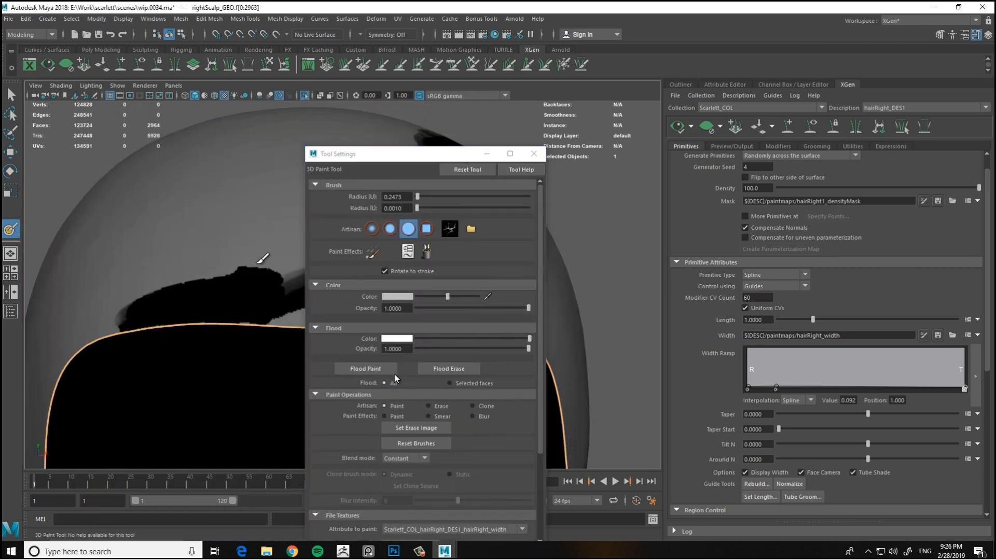
click(472, 416)
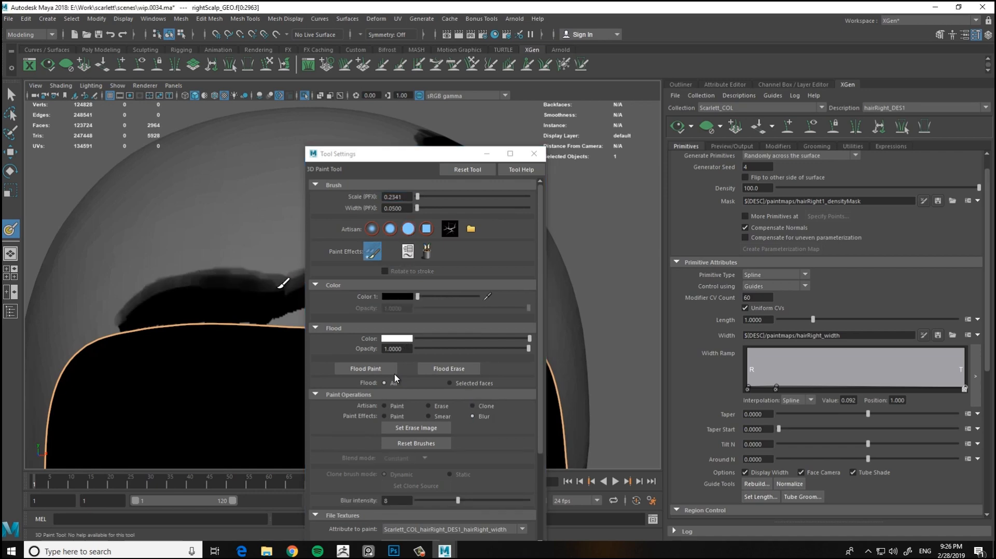
click(534, 154)
Leave isolation, refresh the hair preview, deselect the scalp and examine the hair on the whole head from the front
key(ctrl+1)
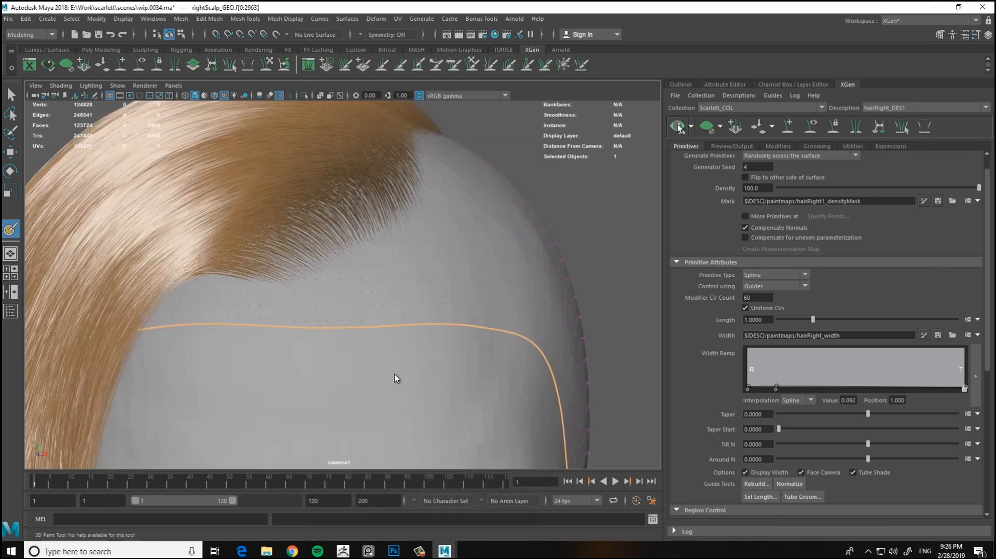
scroll(395, 378, down, 3)
alt+drag(500, 185, 526, 195)
key(w)
scroll(252, 236, down, 5)
click(251, 235)
alt+drag(390, 262, 423, 273)
scroll(421, 275, down, 3)
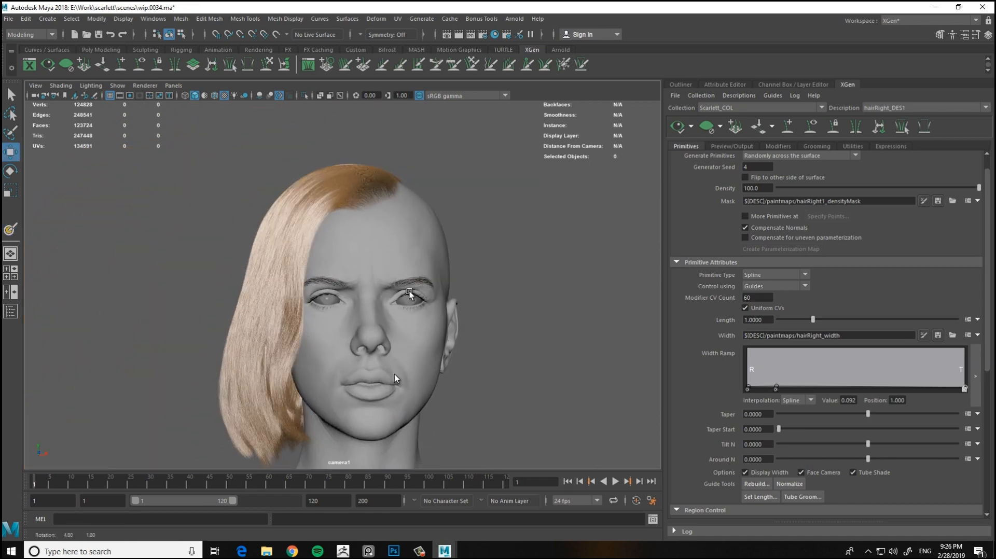
alt+middle_drag(364, 328, 362, 264)
alt+drag(362, 263, 357, 279)
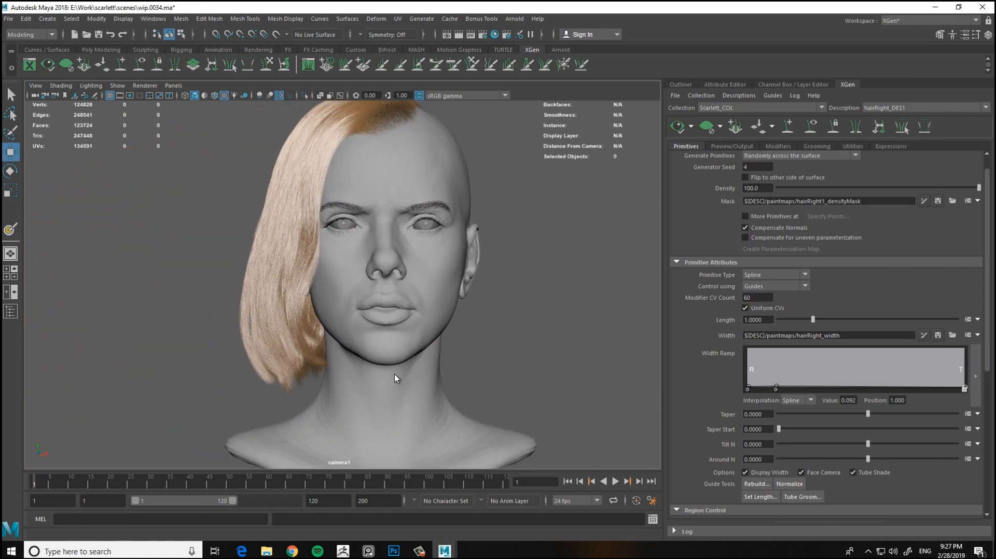
Select the frontmost guide at the forehead hairline and sculpt its lower half back from the face toward the ear
alt+drag(394, 378, 498, 228)
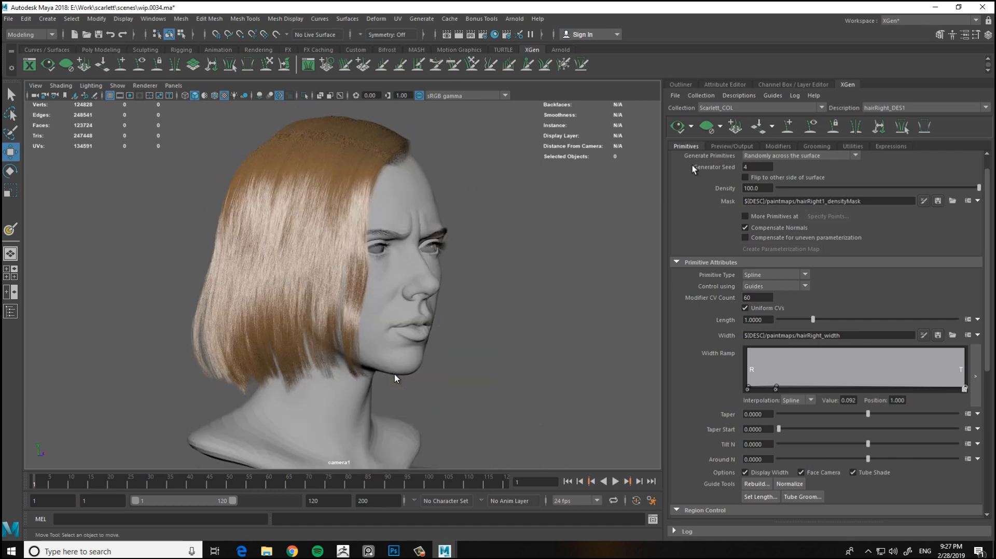
alt+drag(623, 196, 551, 215)
click(442, 347)
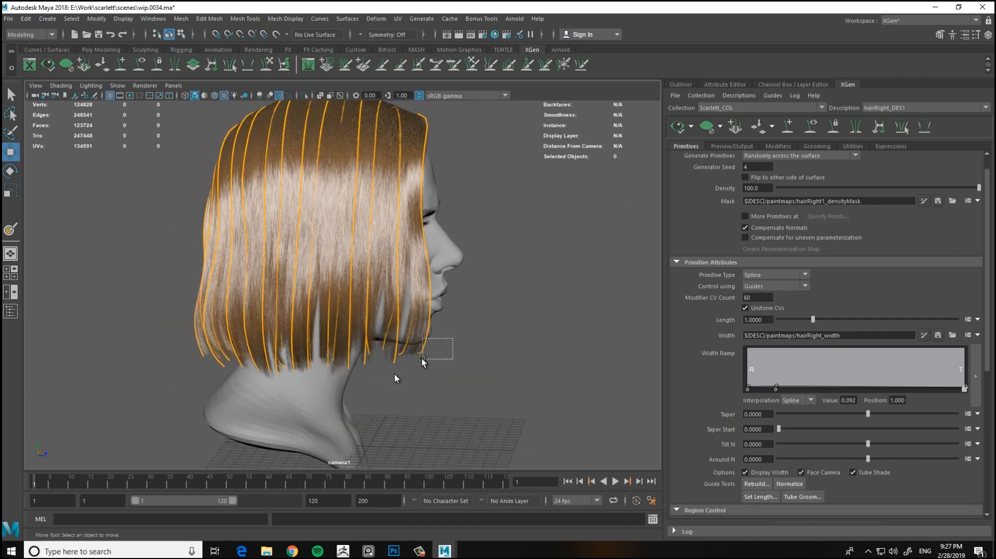
alt+drag(465, 355, 430, 268)
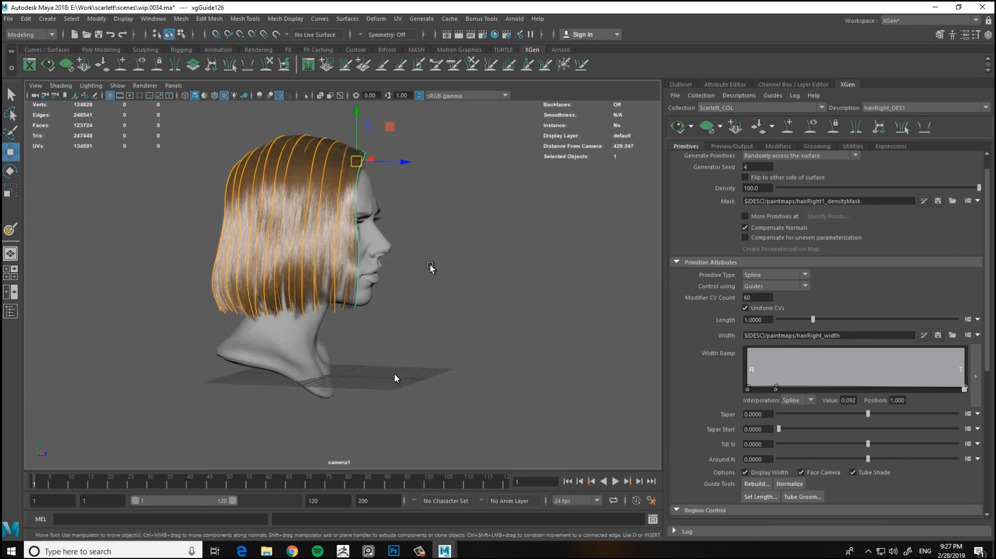
click(266, 65)
scroll(389, 262, up, 2)
scroll(365, 277, down, 3)
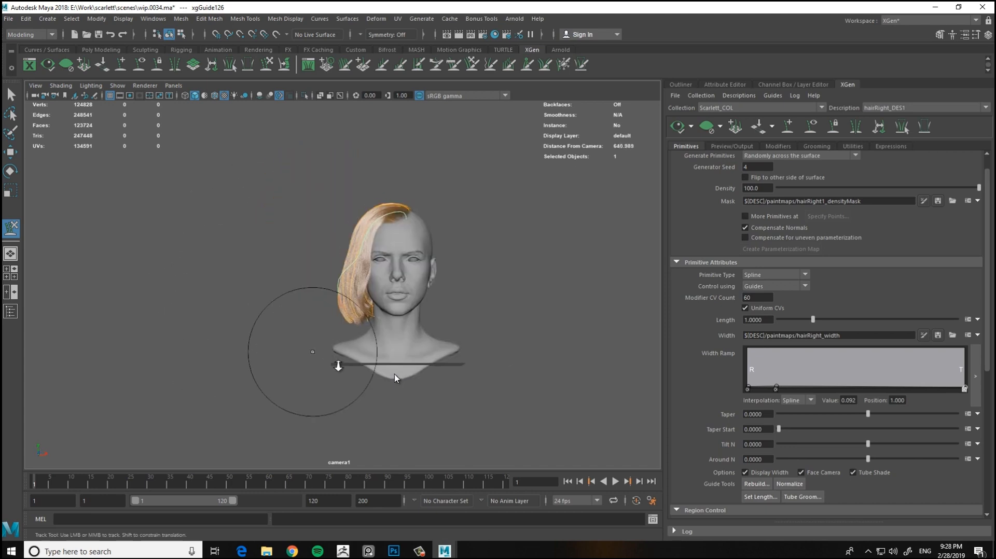
alt+right_drag(338, 366, 386, 365)
alt+drag(359, 399, 375, 219)
alt+drag(400, 252, 364, 338)
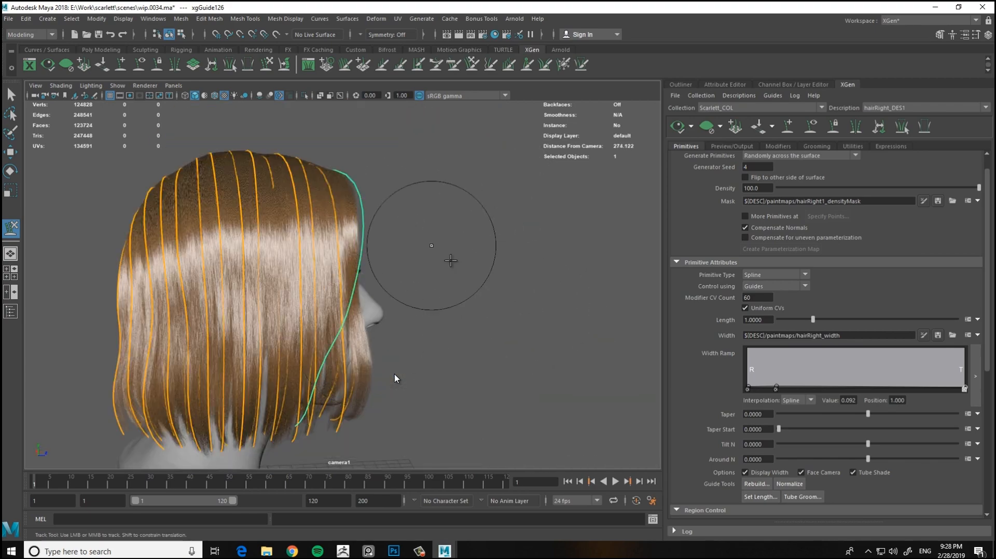
Sculpt the front guide's middle and lower end outward around the hair volume, working from the front and behind
alt+drag(451, 260, 457, 334)
alt+right_drag(456, 335, 347, 322)
alt+drag(347, 322, 251, 311)
alt+right_drag(251, 311, 364, 330)
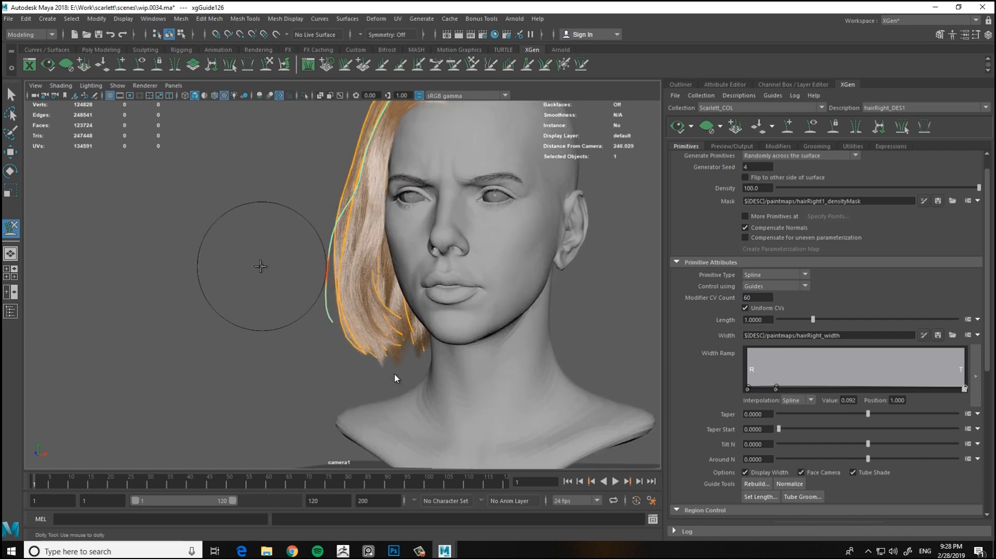
alt+drag(264, 266, 369, 318)
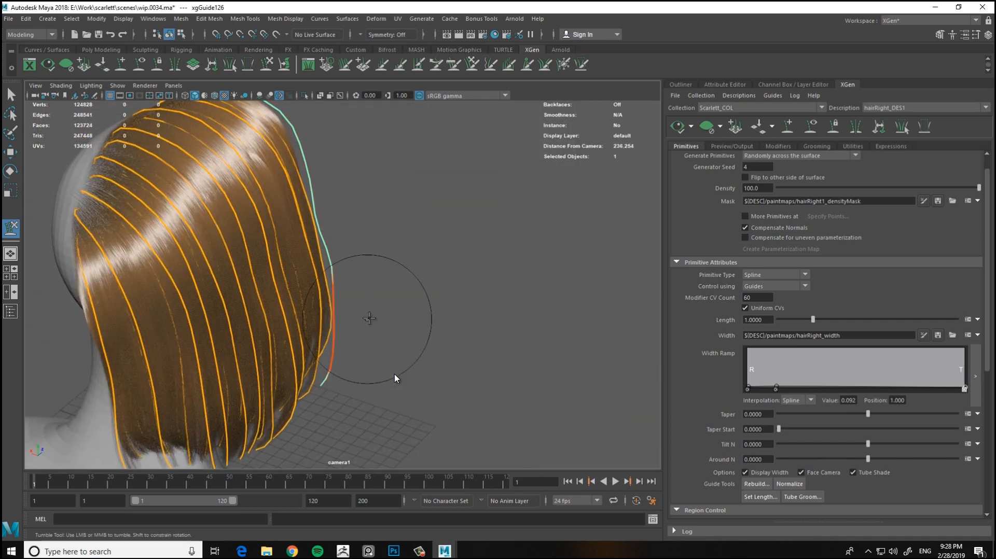
alt+right_drag(424, 304, 371, 255)
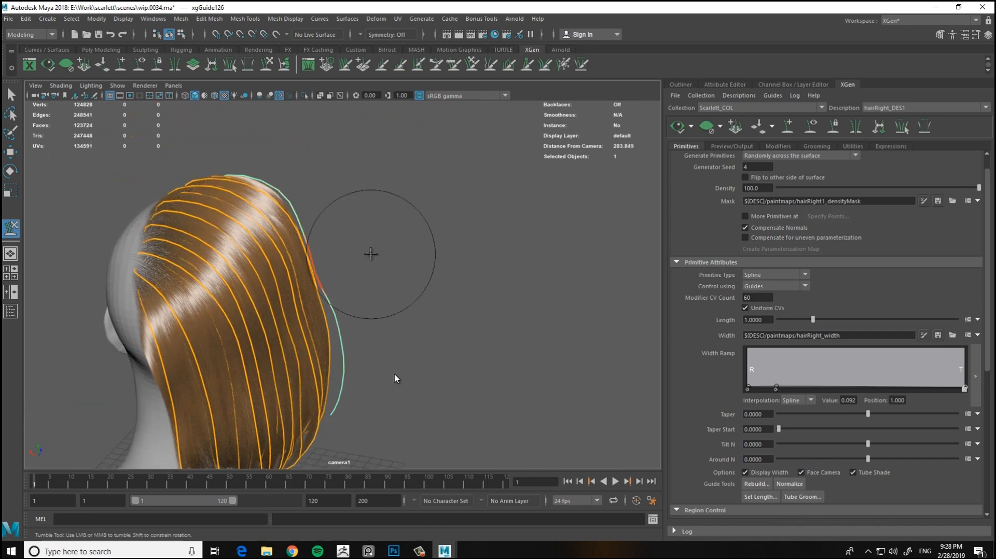
alt+drag(371, 256, 357, 278)
alt+right_drag(462, 306, 394, 290)
Turn off the Clumping2 modifier and refine the swept-back bend of the front guide
click(782, 147)
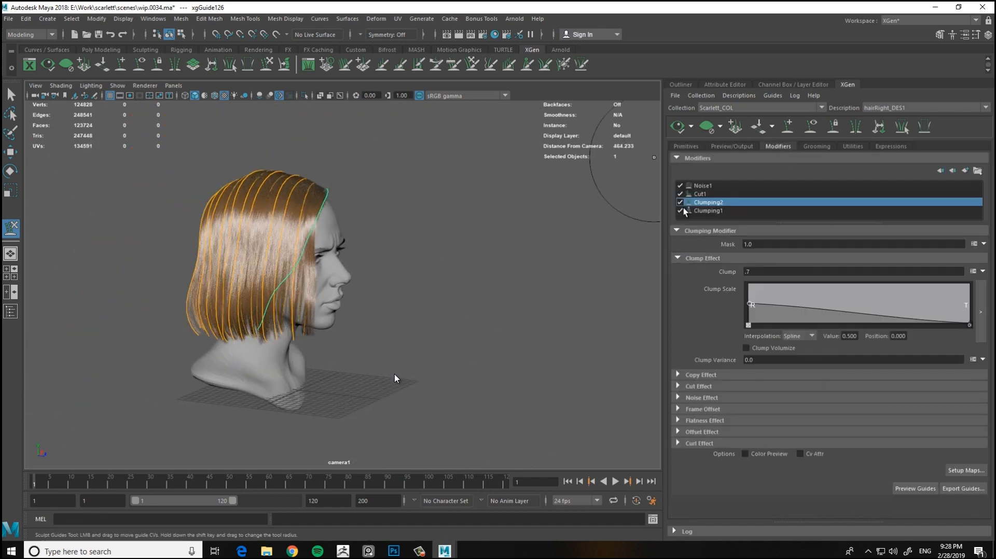
alt+right_drag(518, 258, 555, 270)
alt+drag(555, 270, 483, 307)
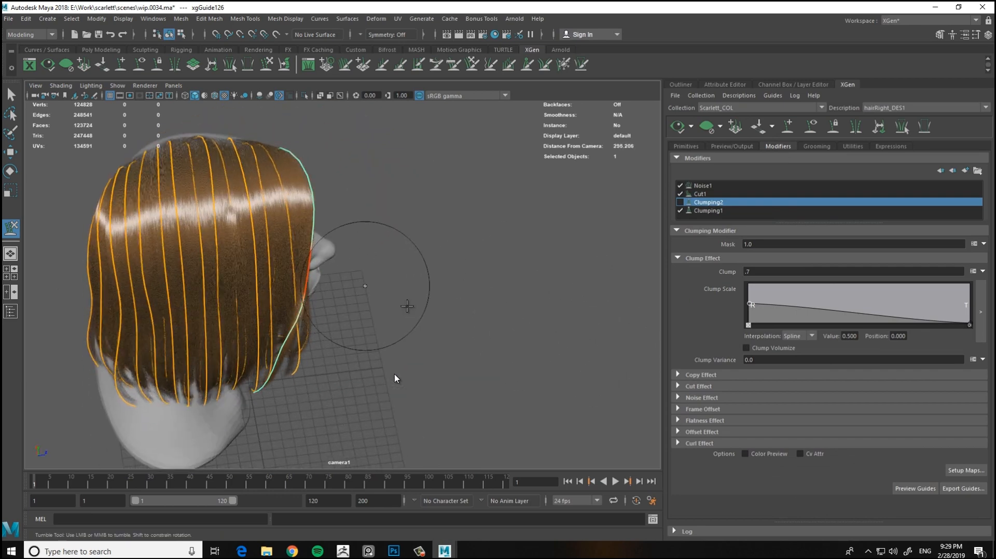
alt+drag(407, 306, 304, 294)
mouse_move(247, 278)
alt+mouse_down()
mouse_move(296, 329)
mouse_move(354, 360)
mouse_move(563, 388)
mouse_move(560, 355)
mouse_move(536, 374)
mouse_move(574, 364)
alt+mouse_up()
alt+right_drag(575, 364, 659, 181)
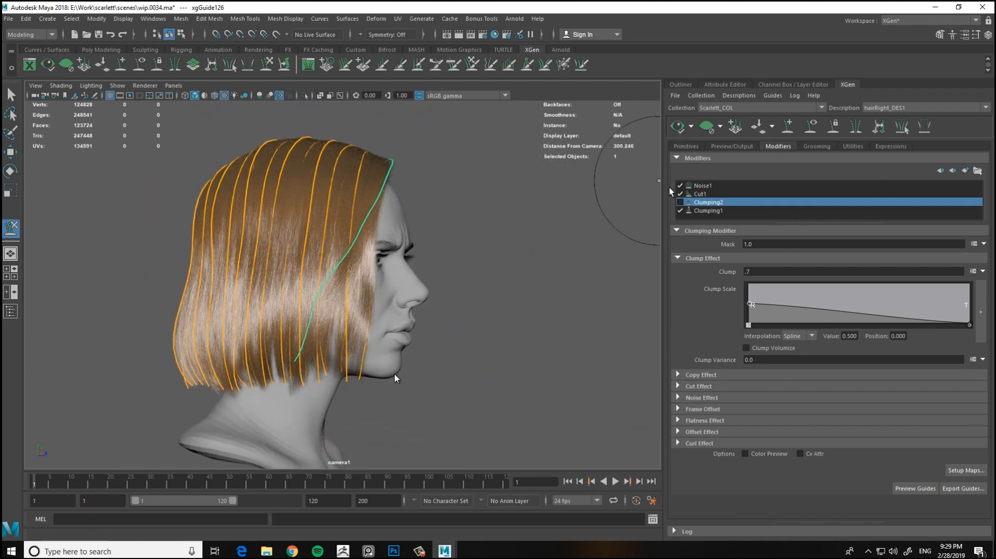
Deselect the front guide, redisplay the guides, then select and sculpt the lower part of a guide just behind it
alt+drag(658, 180, 648, 113)
click(545, 300)
click(814, 130)
alt+right_drag(456, 306, 551, 329)
alt+drag(353, 363, 447, 415)
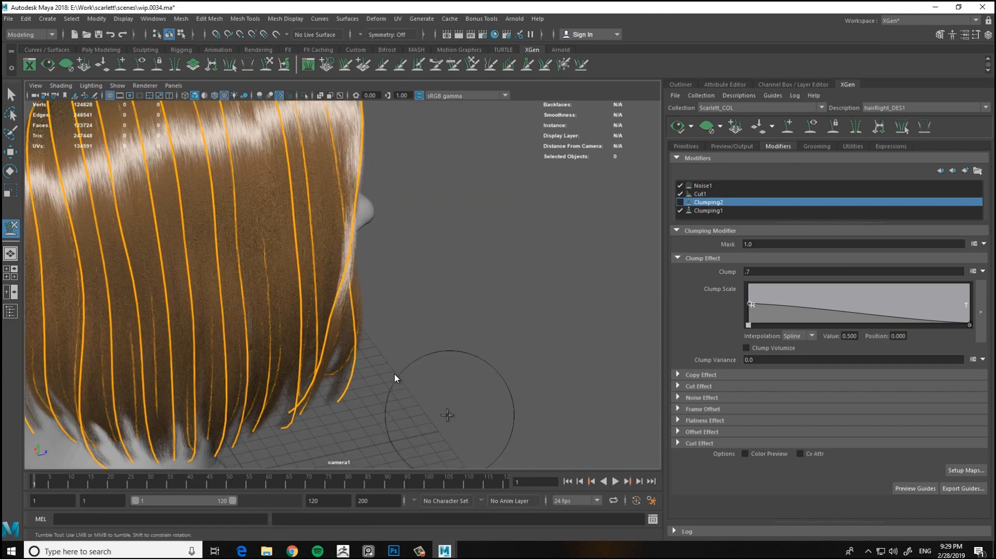
drag(362, 391, 364, 390)
alt+middle_drag(393, 376, 427, 356)
key(y)
alt+right_drag(426, 356, 434, 304)
mouse_move(433, 304)
alt+mouse_down()
mouse_move(411, 284)
mouse_move(406, 301)
alt+mouse_up()
alt+drag(460, 363, 409, 309)
scroll(380, 295, up, 3)
key(w)
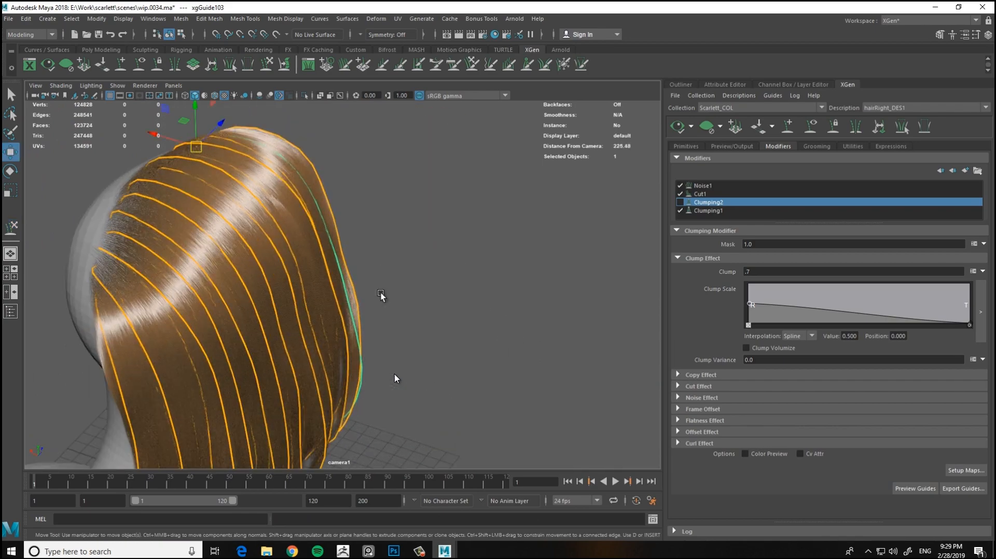
Refresh the hair preview and sculpt the front guide's middle section into a smooth curve past the temple
key(y)
mouse_move(503, 355)
alt+mouse_down()
mouse_move(365, 289)
mouse_move(351, 330)
mouse_move(383, 349)
mouse_move(618, 218)
alt+mouse_up()
alt+drag(563, 299, 648, 350)
alt+drag(405, 280, 303, 236)
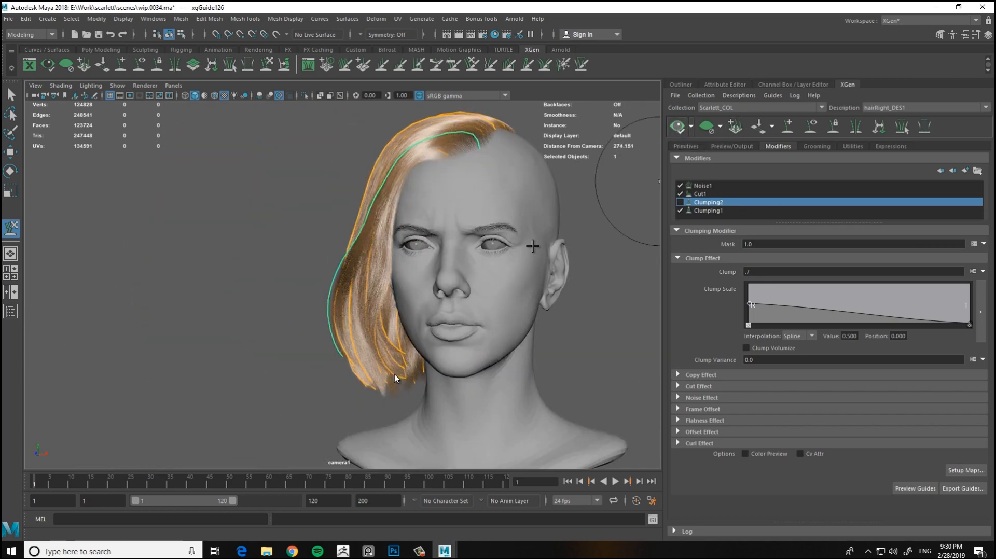
alt+middle_drag(525, 311, 513, 309)
alt+drag(513, 309, 593, 316)
alt+right_drag(407, 278, 444, 283)
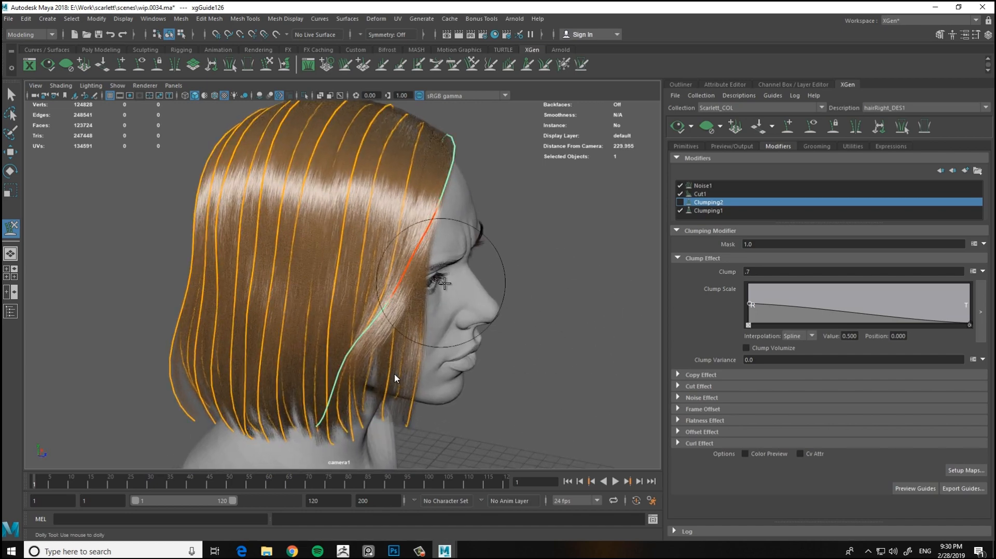
mouse_move(498, 350)
alt+mouse_down()
mouse_move(321, 372)
mouse_move(435, 231)
alt+mouse_up()
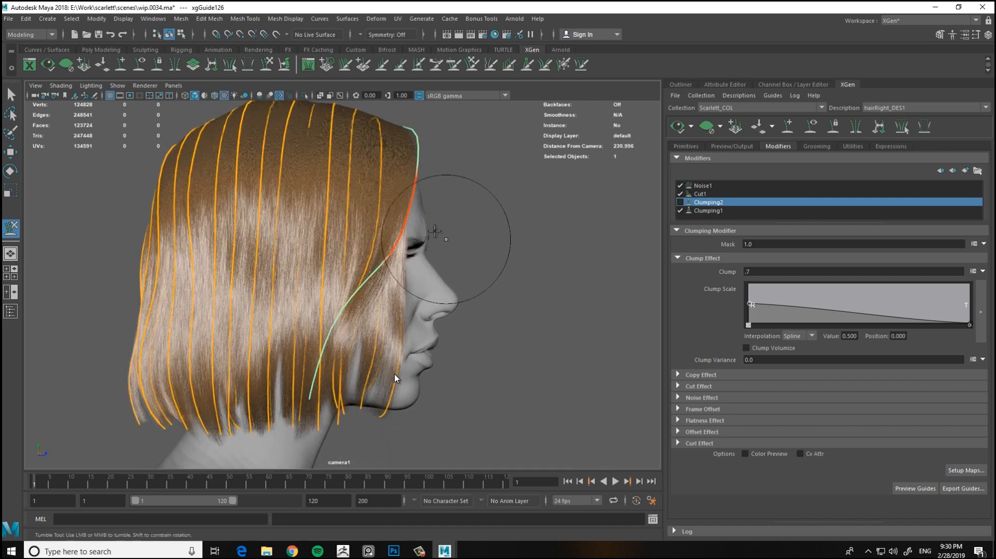
alt+drag(622, 178, 546, 275)
alt+right_drag(546, 275, 571, 273)
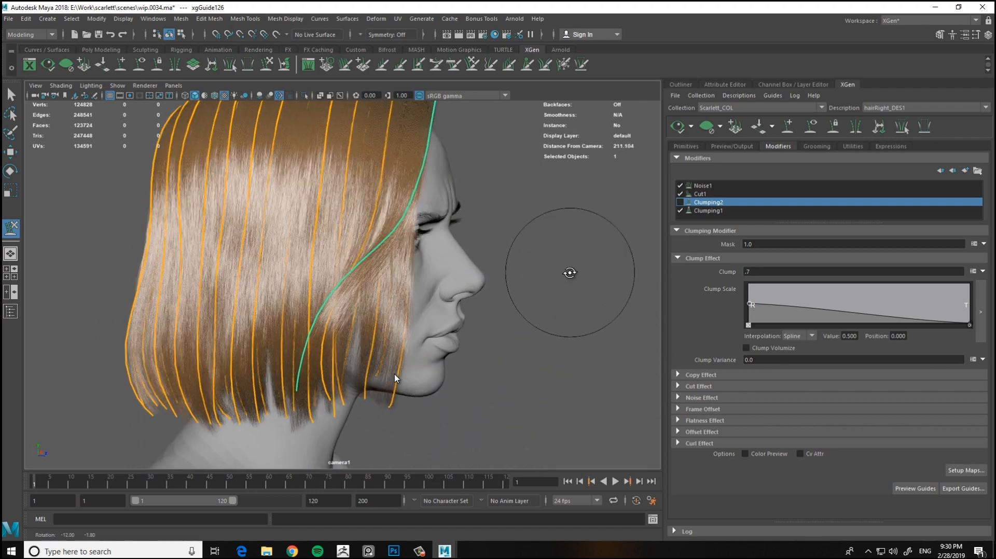
Select the temple guide next to the front one, clear the hair preview and sculpt the guide back over the ear
key(w)
drag(392, 412, 430, 383)
alt+right_drag(435, 376, 462, 335)
mouse_move(463, 335)
alt+mouse_down()
mouse_move(368, 332)
mouse_move(430, 316)
alt+mouse_up()
click(266, 65)
alt+right_drag(580, 218, 656, 174)
click(707, 126)
alt+drag(453, 249, 446, 285)
alt+right_drag(446, 286, 397, 299)
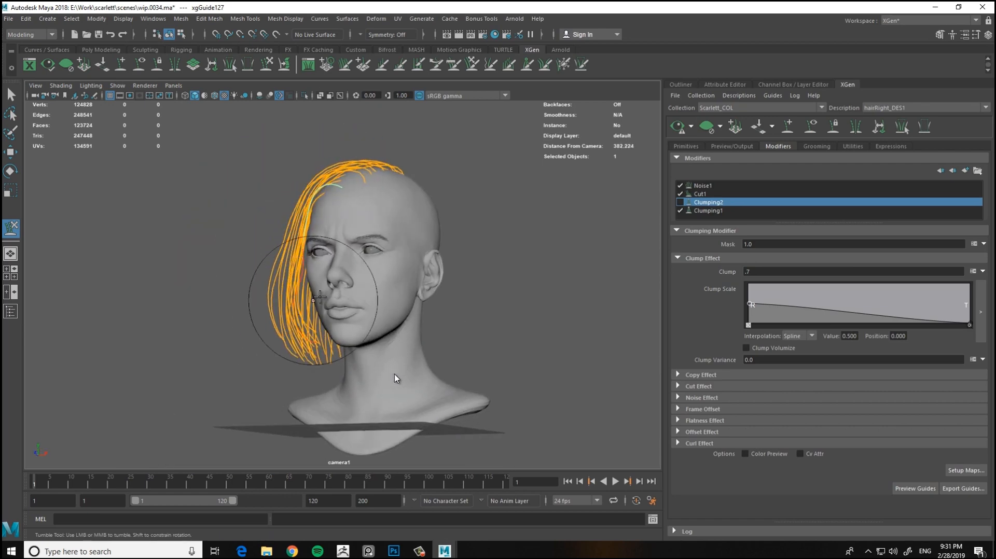
alt+drag(332, 287, 528, 384)
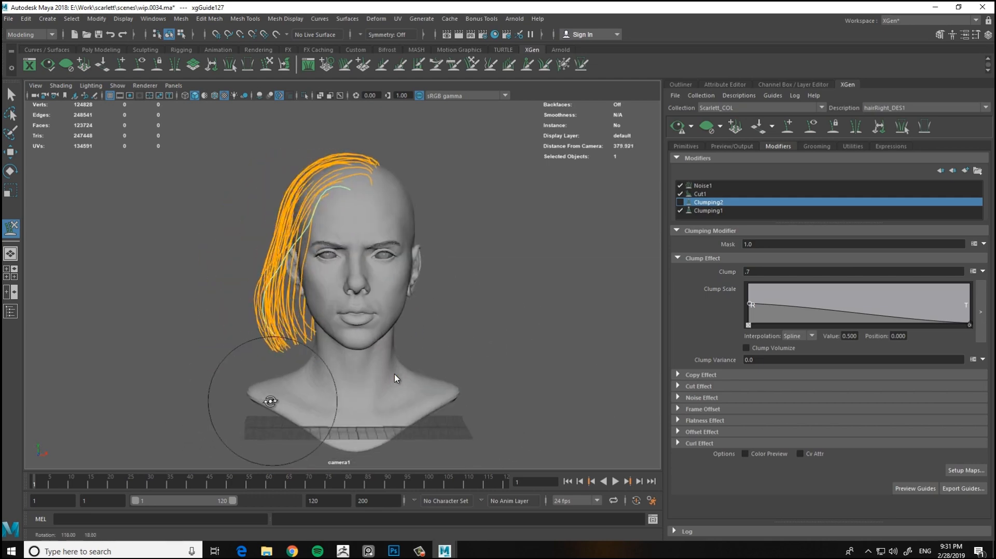
alt+drag(352, 328, 510, 341)
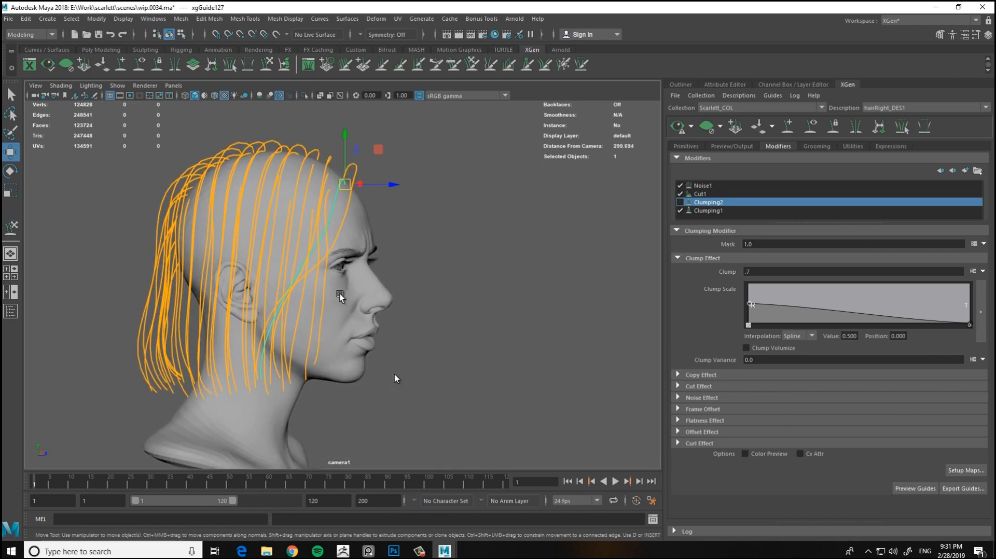
Sculpt the middle of xgGuide130, the straight guide falling from the temple across the cheek
click(267, 66)
alt+right_drag(483, 269, 448, 266)
alt+middle_drag(448, 266, 458, 225)
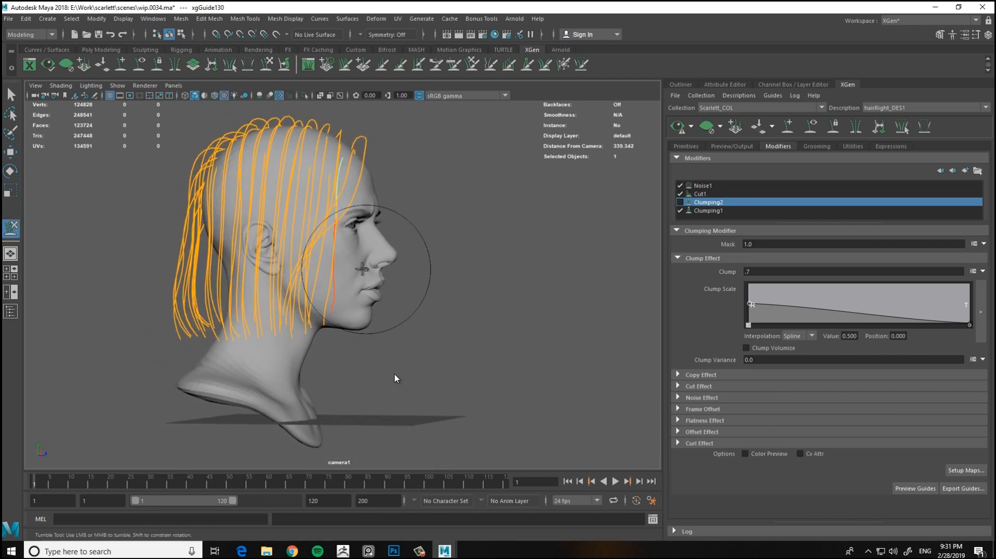
alt+right_drag(358, 249, 414, 300)
alt+middle_drag(414, 300, 397, 350)
Select xgGuide134, which falls over the cheek in front of the ear, and sculpt its length
key(w)
click(303, 345)
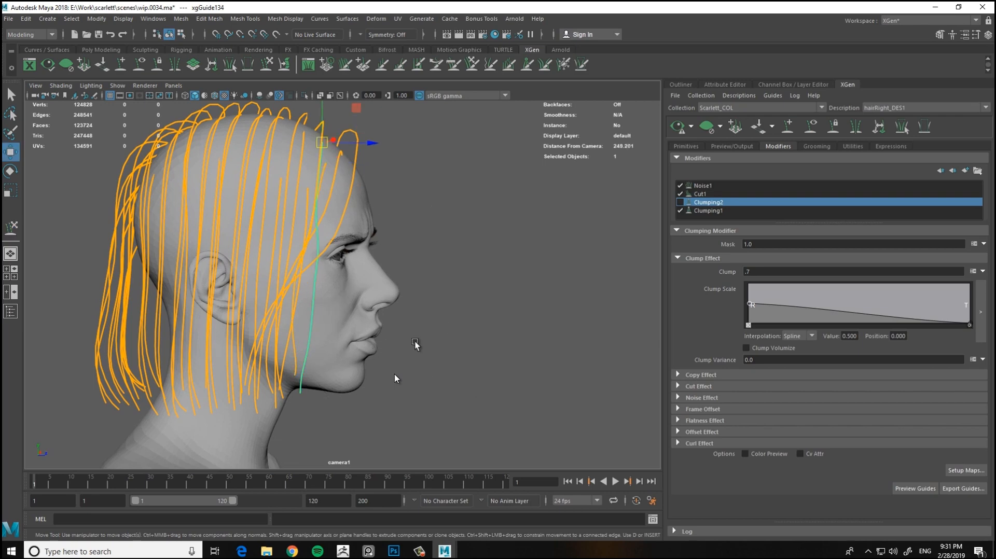
key(y)
alt+right_drag(433, 332, 411, 311)
alt+middle_drag(411, 311, 429, 261)
mouse_move(429, 261)
alt+mouse_down()
mouse_move(423, 252)
mouse_move(391, 287)
mouse_move(348, 304)
alt+mouse_up()
alt+drag(351, 244, 389, 296)
alt+right_drag(389, 297, 431, 316)
alt+middle_drag(430, 316, 451, 344)
Select xgGuide121 near the temple and sculpt its lower half from the side and front
key(w)
click(328, 244)
alt+right_drag(329, 244, 254, 238)
mouse_move(254, 239)
alt+mouse_down()
mouse_move(231, 235)
mouse_move(233, 225)
alt+mouse_up()
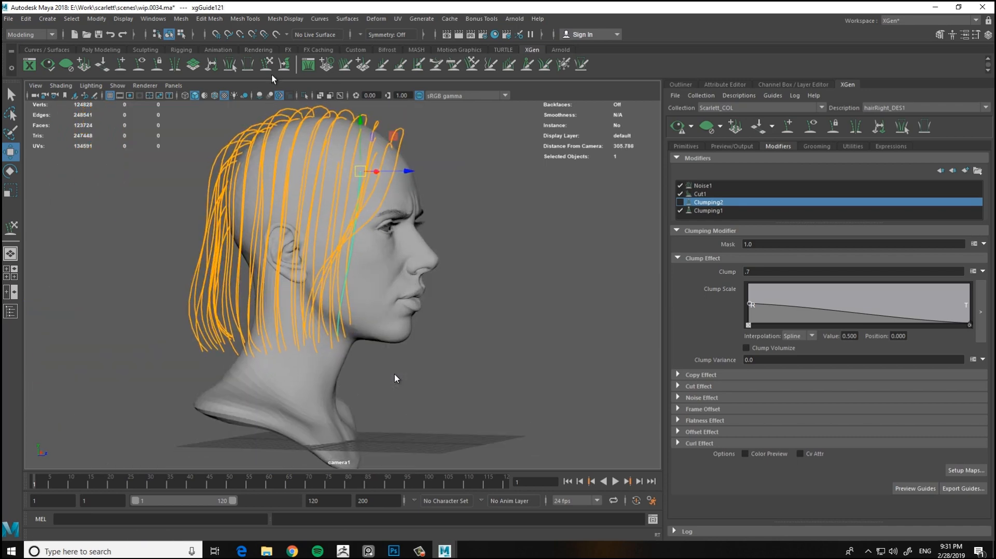
click(267, 66)
alt+right_drag(440, 275, 399, 267)
alt+middle_drag(400, 266, 421, 247)
alt+drag(421, 248, 420, 247)
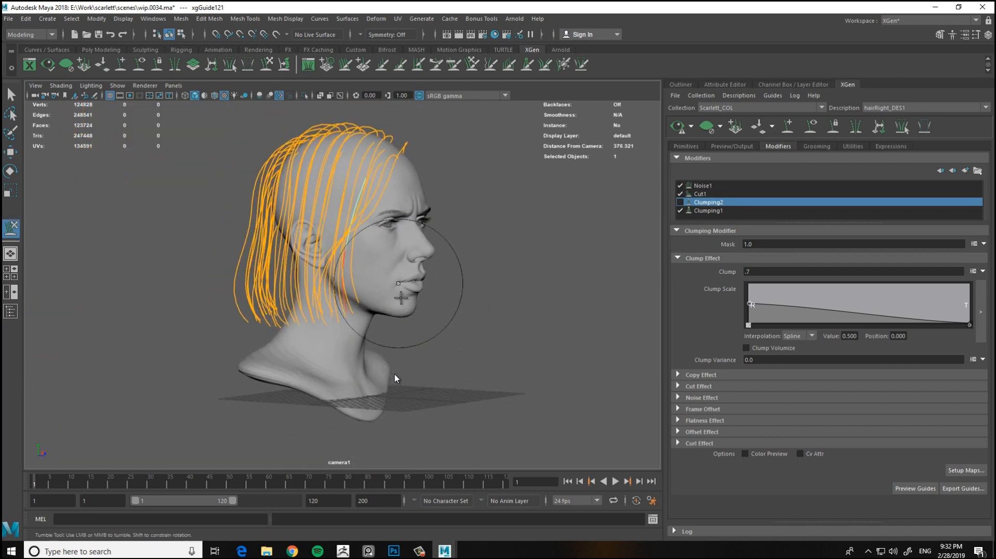
alt+drag(474, 312, 406, 265)
mouse_move(464, 292)
alt+mouse_down()
mouse_move(582, 328)
mouse_move(506, 278)
mouse_move(613, 334)
alt+mouse_up()
Select the remaining guide hanging beside the cheek and sculpt it in line with its neighbours
key(w)
mouse_move(413, 296)
alt+mouse_down()
mouse_move(467, 312)
mouse_move(392, 290)
alt+mouse_up()
click(366, 318)
key(y)
alt+drag(450, 317, 466, 336)
alt+drag(483, 285, 423, 228)
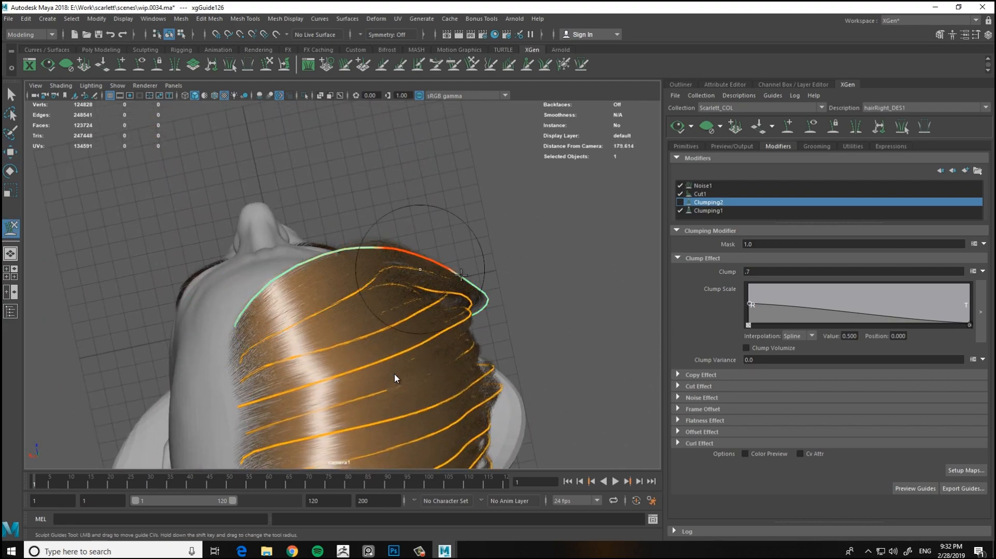
Sculpt the front guide's curve over the forehead and temple with the hair preview shown, then hide the guides
alt+drag(461, 273, 522, 216)
alt+drag(280, 249, 311, 245)
alt+right_drag(311, 245, 280, 290)
alt+drag(280, 291, 337, 307)
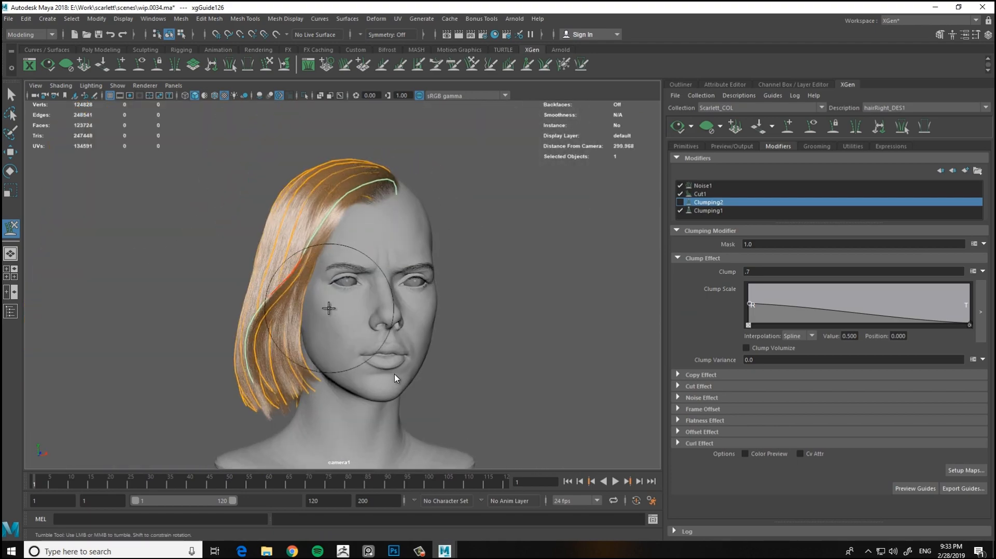
alt+drag(501, 263, 315, 373)
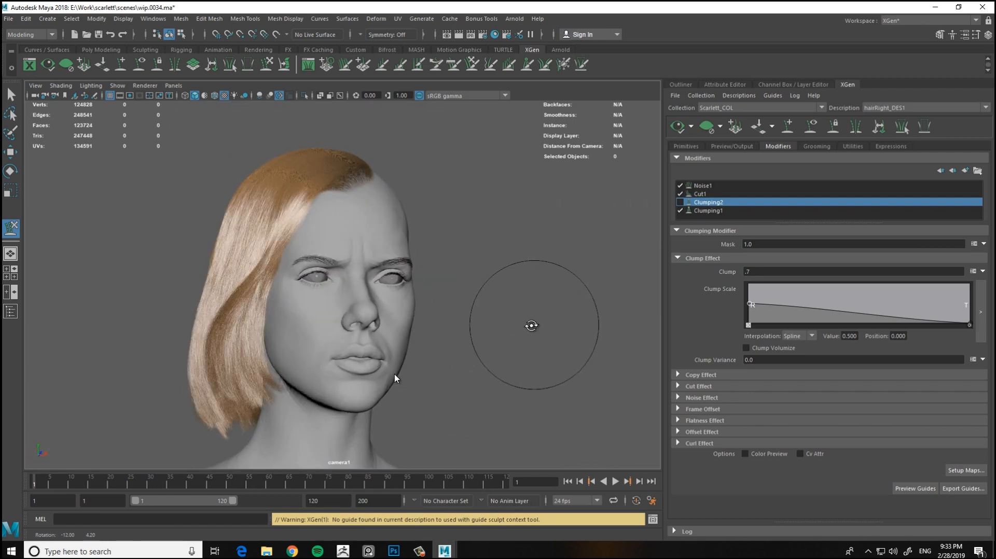
Redisplay the guides, clear the hair preview and leave only xgGuide127 beside the front guide selected
click(811, 131)
alt+drag(567, 251, 550, 223)
alt+right_drag(356, 269, 326, 268)
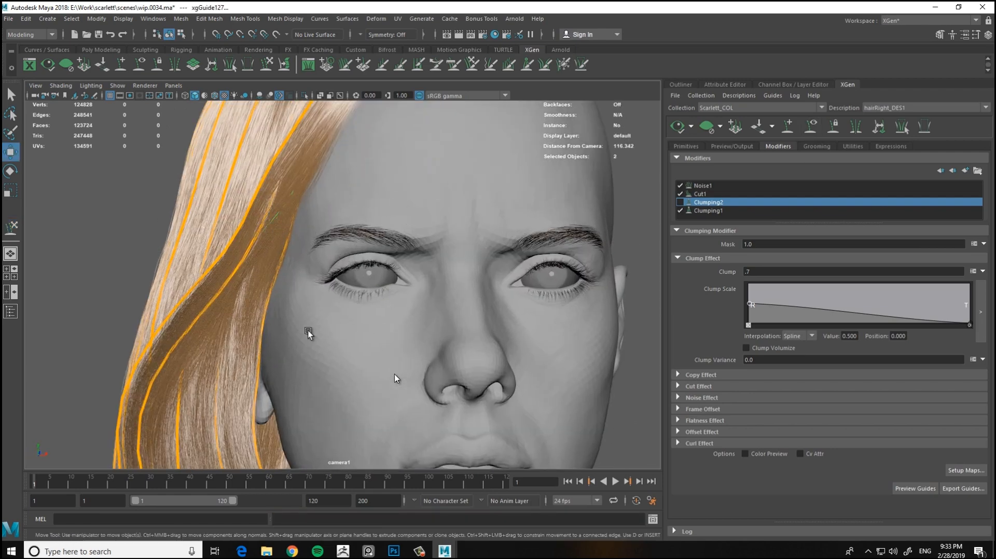
click(707, 128)
alt+drag(348, 254, 428, 255)
ctrl+drag(253, 170, 306, 202)
alt+drag(394, 244, 342, 259)
alt+right_drag(373, 262, 327, 266)
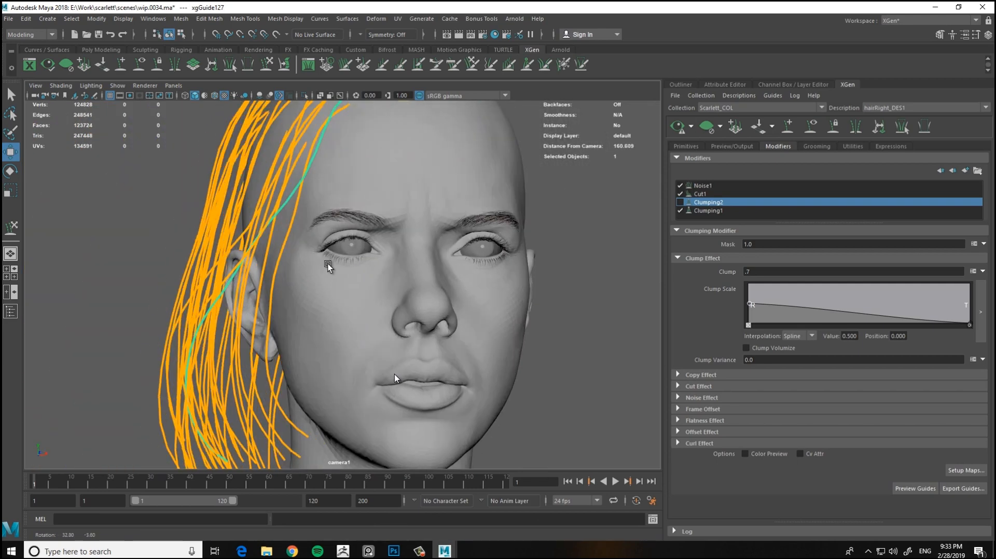
Sculpt xgGuide127 to follow the front guide's sweep past the temple and refresh the hair preview
alt+drag(289, 260, 447, 265)
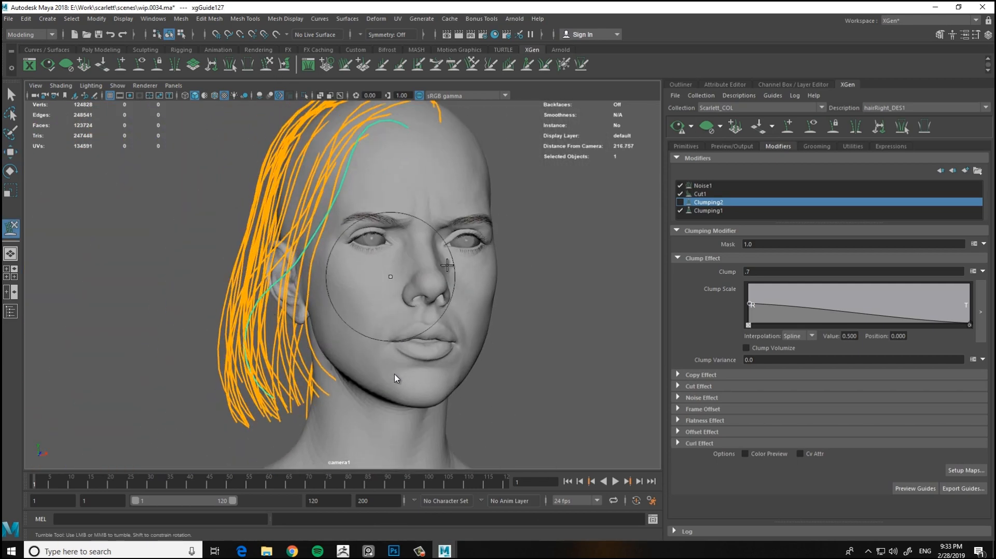
alt+drag(370, 272, 340, 276)
alt+right_drag(340, 276, 447, 316)
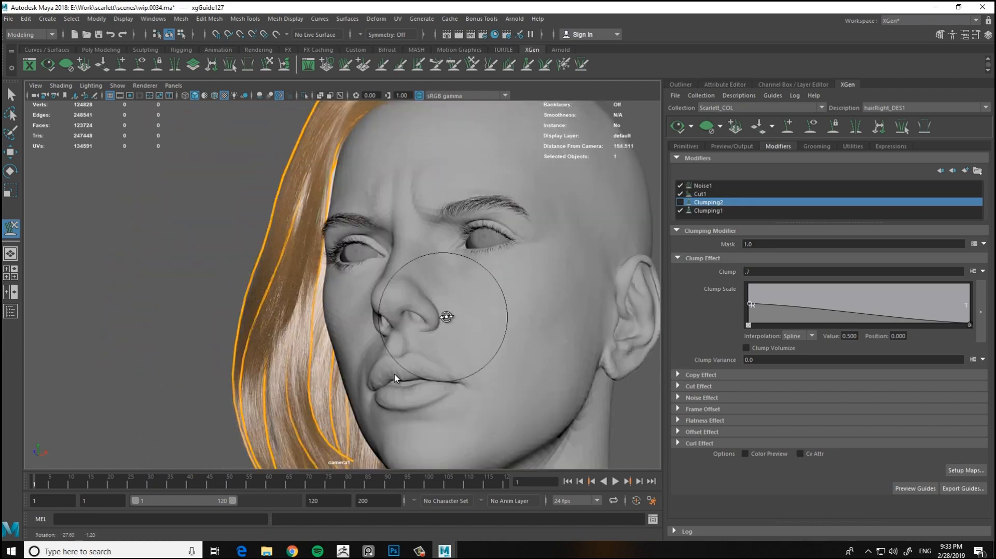
alt+drag(386, 254, 479, 303)
alt+right_drag(479, 303, 373, 290)
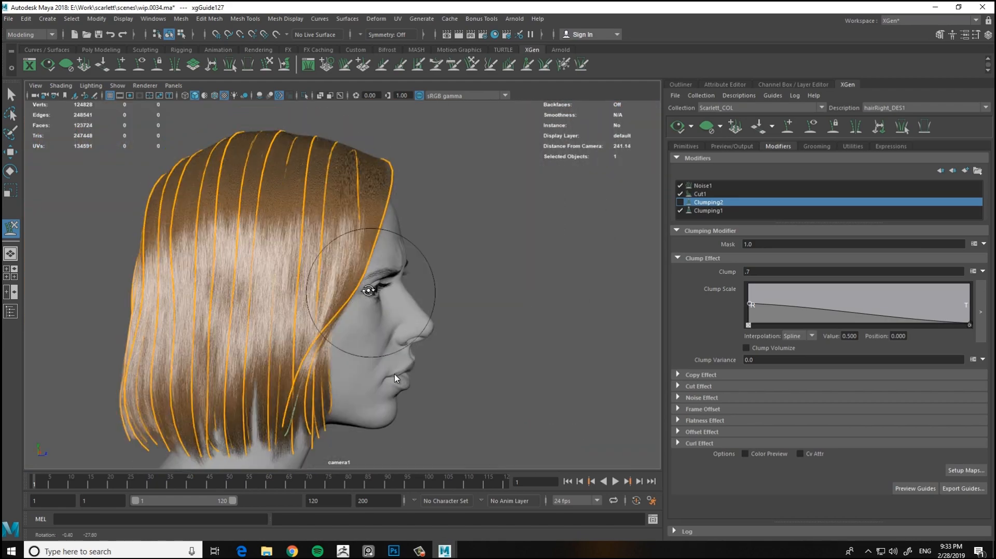
Select the front hairline guide again and adjust its curve along the forehead from the side and above
alt+drag(373, 290, 333, 292)
alt+drag(375, 320, 395, 285)
alt+drag(534, 263, 450, 264)
alt+right_drag(463, 289, 501, 290)
alt+drag(500, 291, 476, 273)
alt+right_drag(476, 274, 531, 280)
alt+drag(531, 280, 418, 249)
key(w)
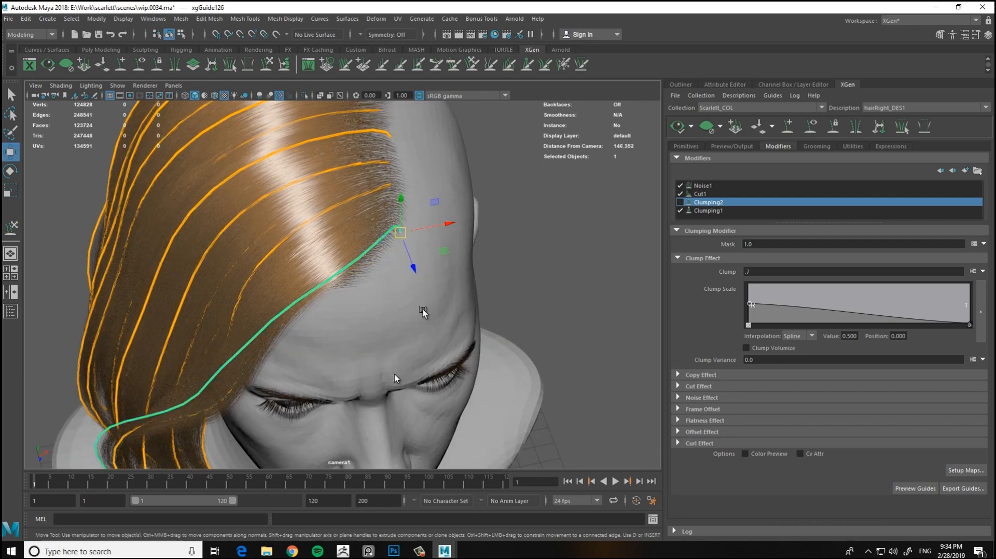
Sculpt the front hairline guide's curve past the forehead and temple in side view and refresh the hair preview
key(y)
alt+drag(422, 311, 399, 235)
alt+right_drag(435, 250, 400, 251)
mouse_move(401, 251)
alt+mouse_down()
mouse_move(461, 253)
mouse_move(527, 275)
mouse_move(482, 257)
alt+mouse_up()
alt+right_drag(482, 257, 415, 238)
alt+drag(415, 238, 506, 249)
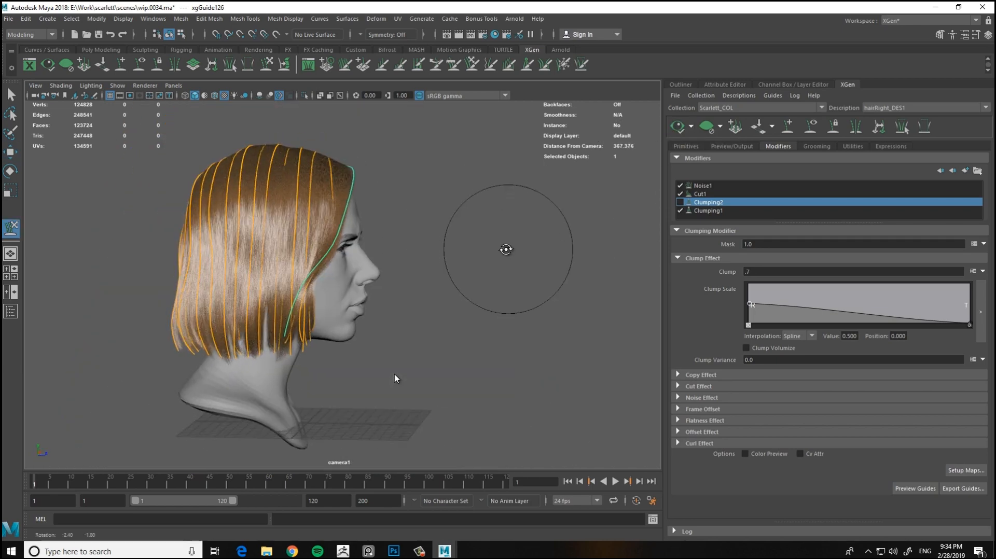
alt+right_drag(506, 249, 514, 192)
alt+middle_drag(513, 192, 525, 303)
key(w)
key(y)
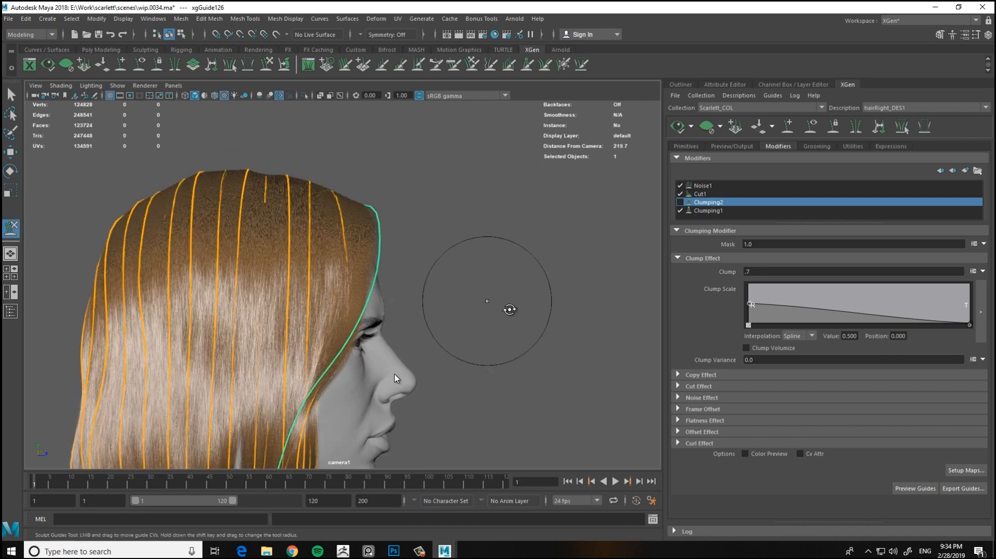
alt+right_drag(510, 310, 480, 296)
mouse_move(479, 296)
alt+mouse_down()
mouse_move(444, 280)
mouse_move(524, 252)
mouse_move(360, 239)
mouse_move(383, 241)
alt+mouse_up()
click(676, 128)
Examine the previewed hair's silhouette from the side, back and front of the head
alt+right_drag(487, 256, 474, 286)
mouse_move(473, 287)
alt+middle_down()
mouse_move(506, 284)
mouse_move(487, 231)
alt+middle_up()
alt+right_drag(502, 242, 519, 280)
alt+drag(521, 282, 173, 275)
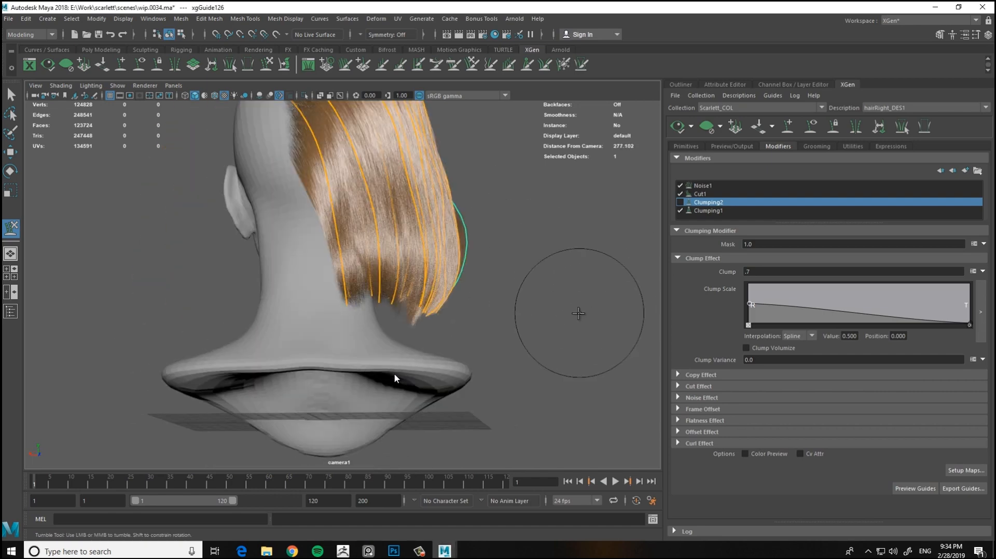
mouse_move(575, 306)
alt+mouse_down()
mouse_move(330, 276)
mouse_move(469, 156)
alt+mouse_up()
alt+right_drag(469, 156, 540, 326)
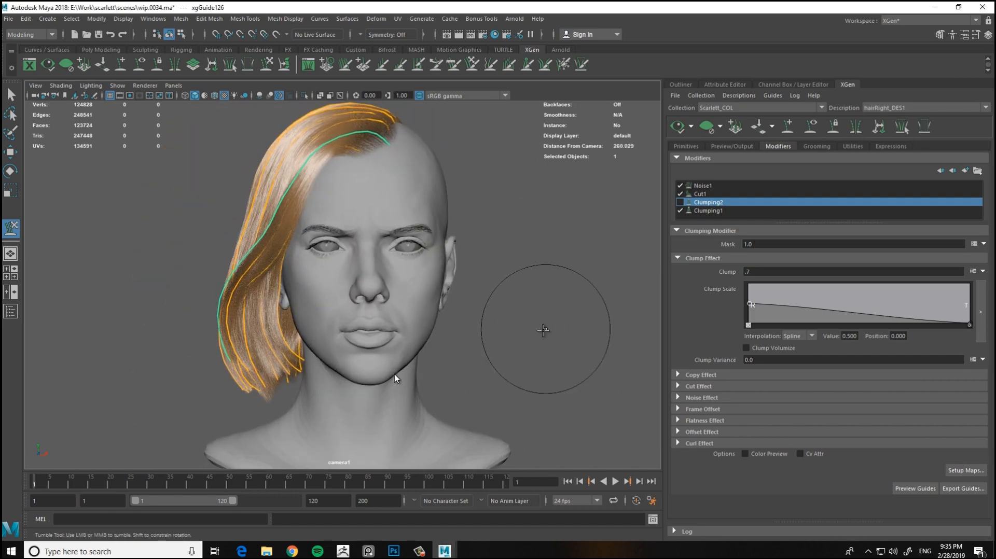
alt+right_drag(470, 273, 463, 337)
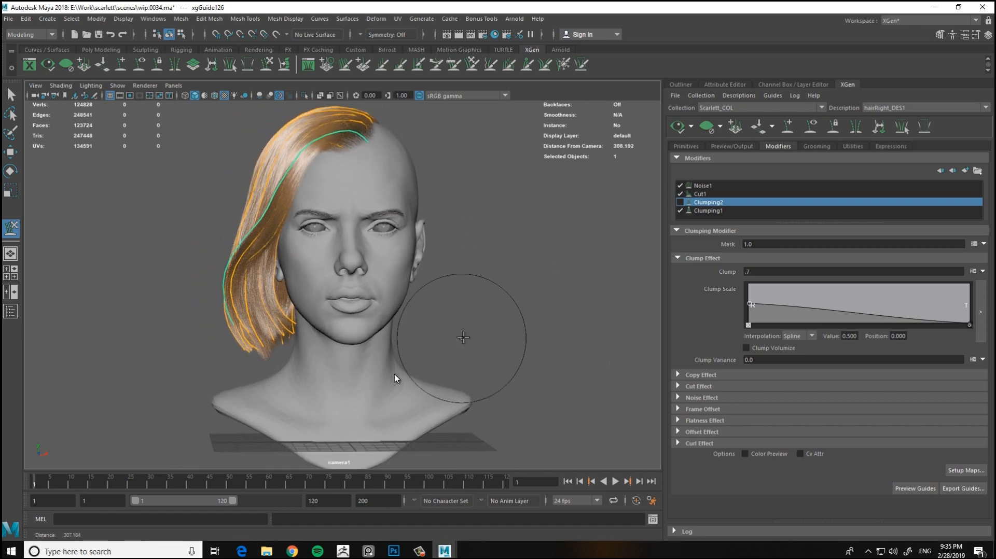
mouse_move(444, 213)
alt+mouse_down()
mouse_move(384, 291)
mouse_move(555, 275)
mouse_move(356, 256)
mouse_move(405, 311)
mouse_move(415, 295)
mouse_move(437, 306)
mouse_move(409, 313)
mouse_move(416, 304)
mouse_move(413, 316)
mouse_move(448, 307)
mouse_move(437, 308)
mouse_move(527, 315)
mouse_move(479, 297)
mouse_move(515, 303)
mouse_move(403, 291)
mouse_move(455, 292)
mouse_move(414, 293)
mouse_move(400, 266)
mouse_move(483, 249)
mouse_move(524, 264)
mouse_move(469, 256)
mouse_move(513, 309)
mouse_move(522, 255)
mouse_move(192, 110)
alt+mouse_up()
key(w)
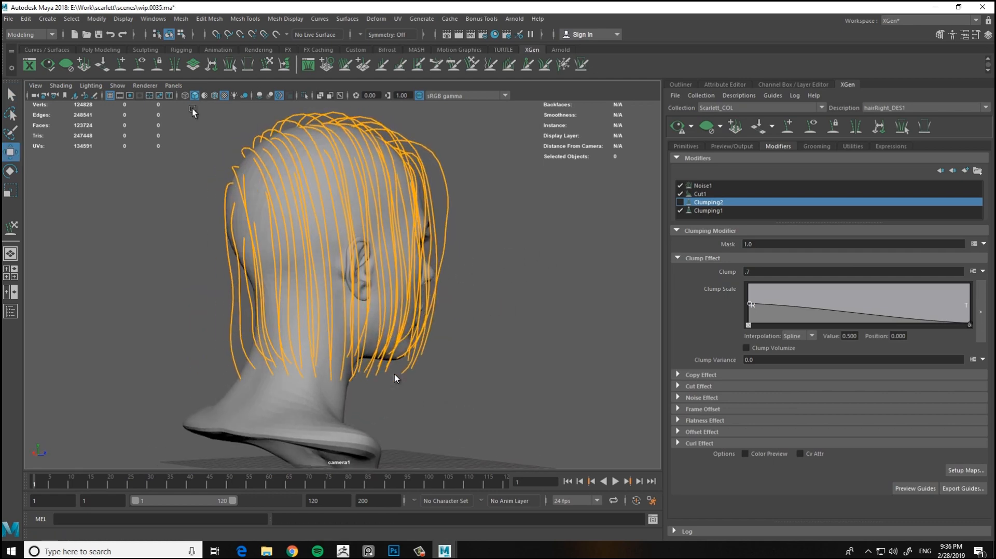
Scale and rotate xgGuide141 at the nape, and sculpt its tip to follow the neighbouring guides
alt+drag(313, 278, 464, 188)
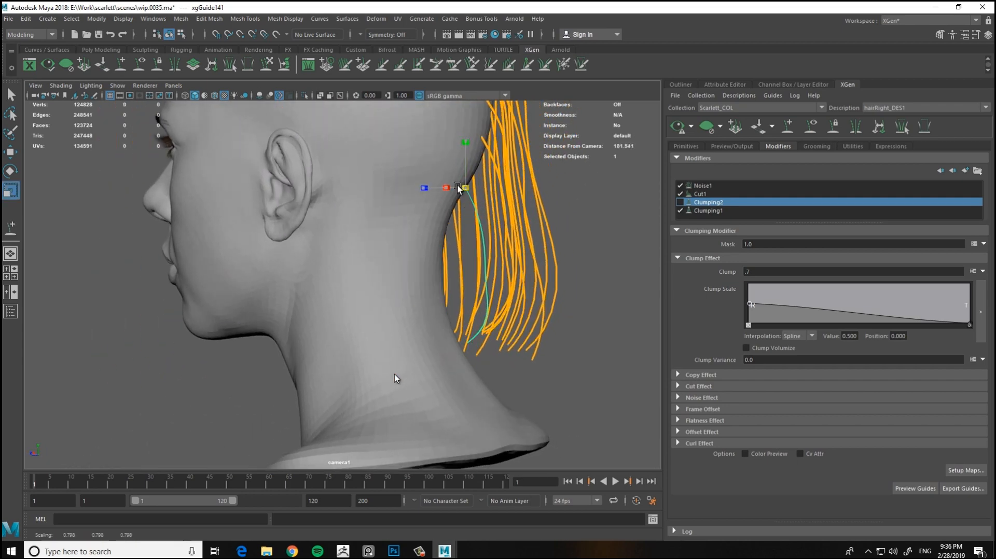
key(y)
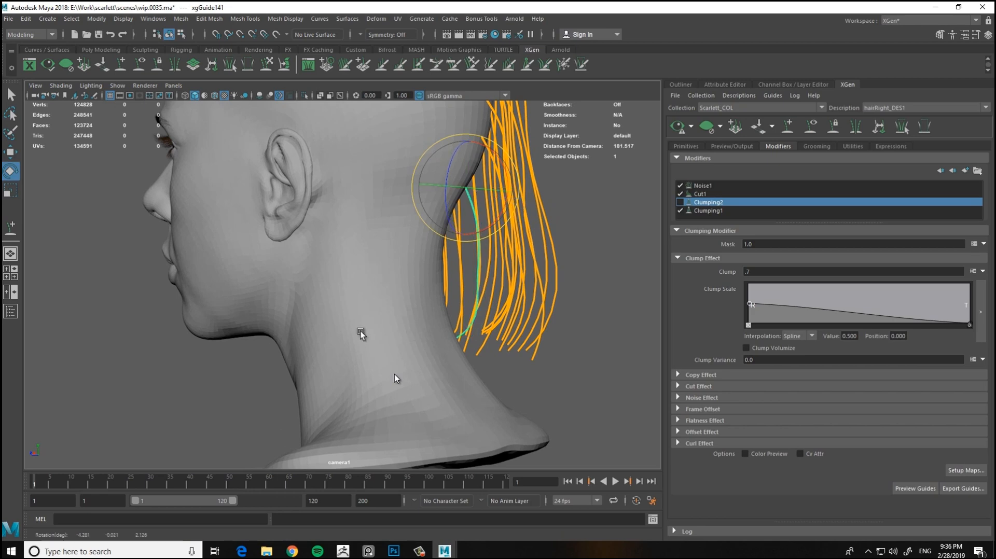
mouse_move(456, 190)
alt+mouse_down()
mouse_move(252, 347)
mouse_move(282, 338)
mouse_move(322, 278)
mouse_move(539, 238)
mouse_move(325, 222)
mouse_move(391, 260)
alt+mouse_up()
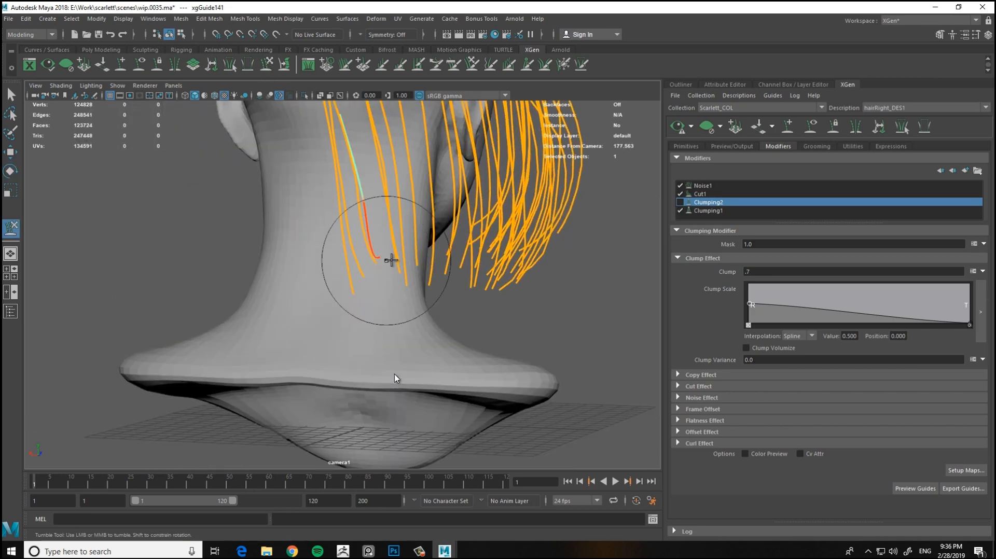
alt+drag(387, 211, 303, 293)
Add a guide on the lower back of the scalp, between the nape guides and the ear
click(120, 64)
alt+middle_drag(302, 166, 291, 277)
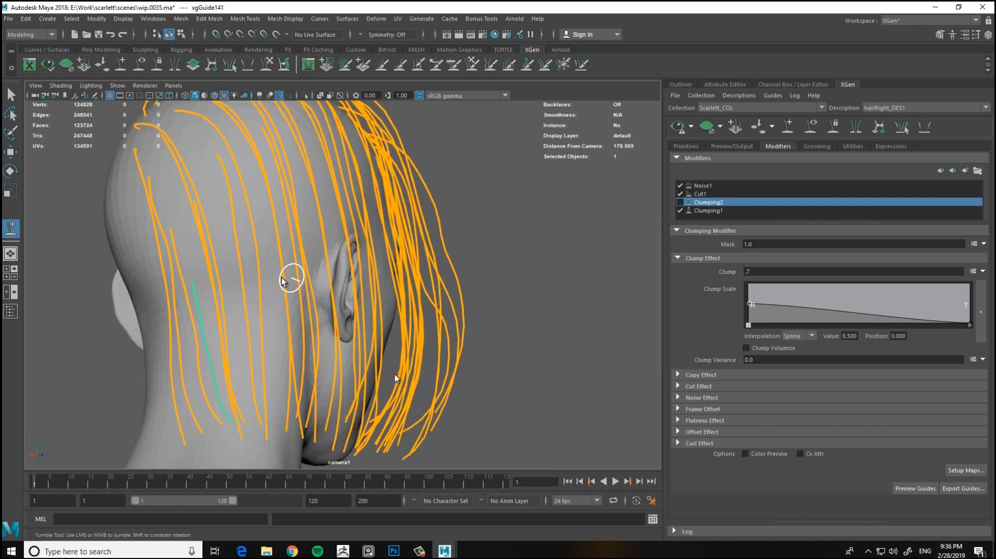
alt+right_drag(291, 278, 337, 283)
click(211, 241)
alt+middle_drag(261, 283, 258, 174)
alt+drag(284, 236, 249, 243)
alt+right_drag(249, 244, 269, 223)
alt+middle_drag(269, 223, 269, 215)
Rotate xgGuide143 to hang with the neighbouring guides and sculpt its tip inward toward the neck
alt+drag(268, 216, 392, 213)
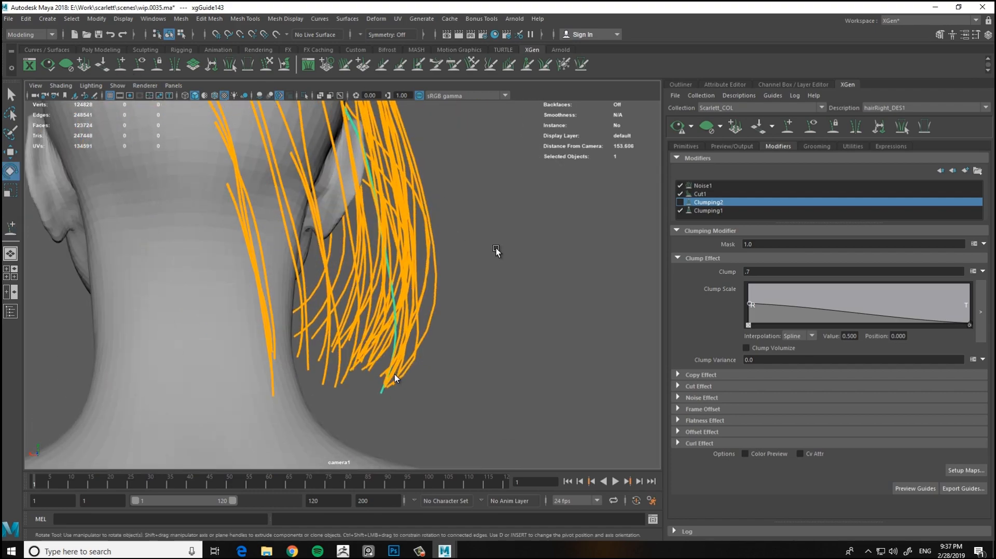
alt+drag(496, 248, 494, 241)
alt+drag(387, 212, 311, 291)
alt+middle_drag(311, 290, 318, 302)
alt+drag(317, 303, 360, 360)
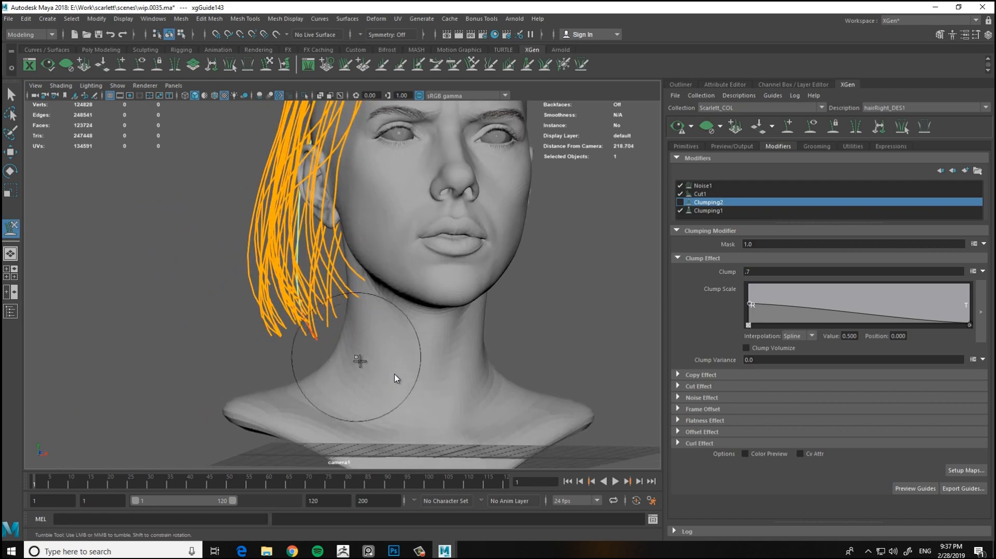
Rotate xgGuide144 near the ear to hang downward and curve its tip in toward the jaw
alt+drag(341, 303, 436, 233)
key(e)
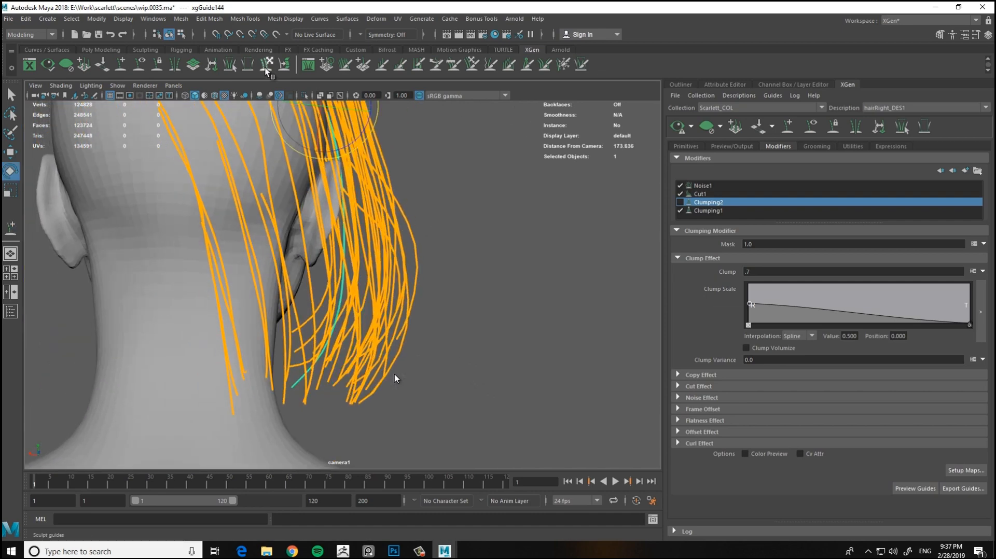
alt+drag(315, 337, 448, 361)
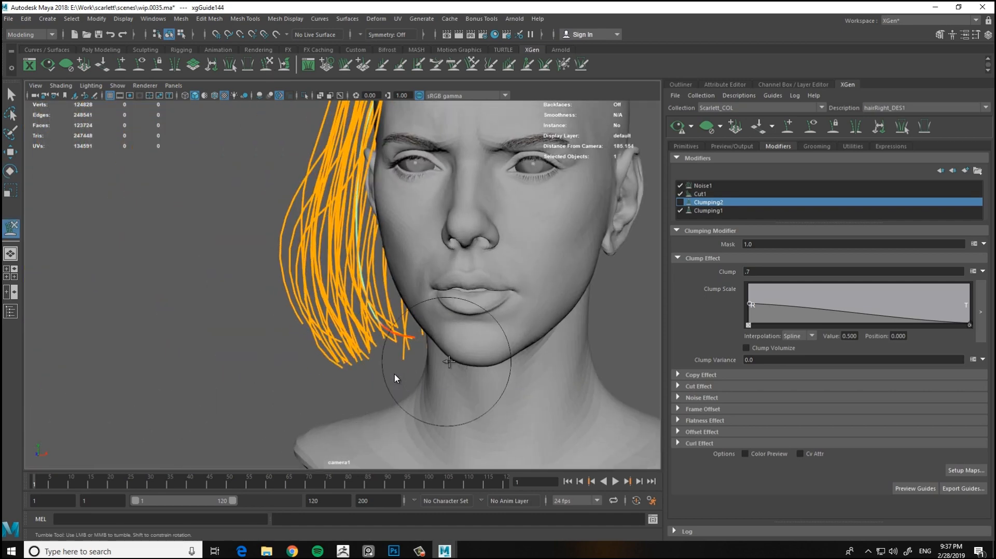
alt+drag(375, 211, 460, 301)
alt+right_drag(460, 301, 436, 395)
alt+drag(435, 396, 284, 400)
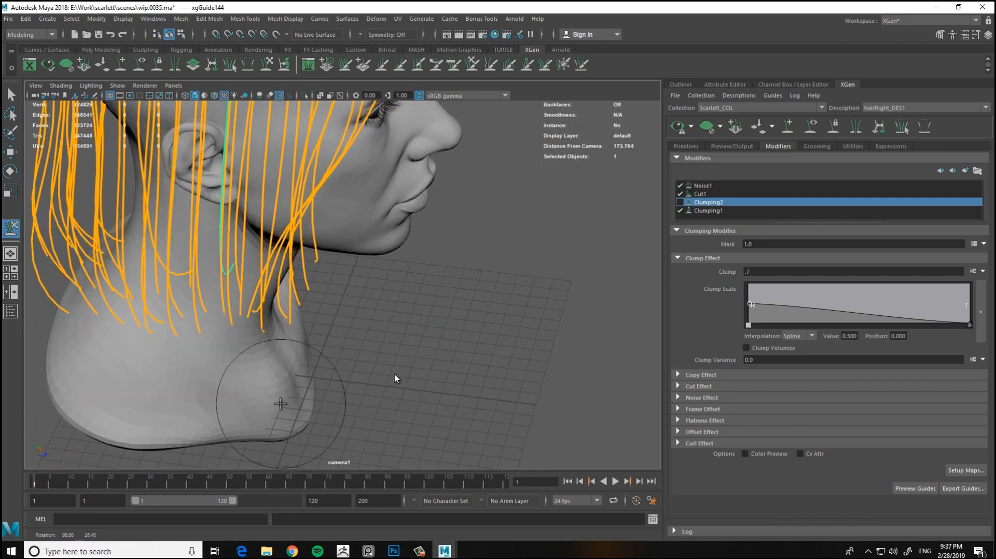
Select xgGuide108 on the side of the hair and sculpt its lower end into the surrounding guides
key(w)
drag(192, 329, 203, 345)
alt+drag(332, 340, 259, 337)
alt+right_drag(259, 337, 225, 344)
drag(280, 291, 293, 277)
key(y)
alt+drag(298, 327, 294, 303)
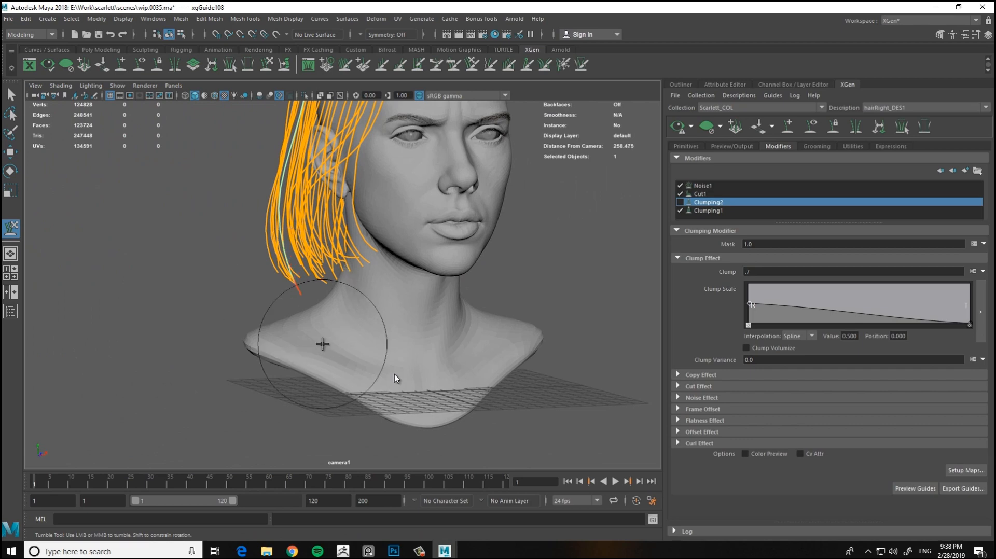
alt+drag(322, 344, 402, 380)
alt+right_drag(402, 380, 288, 258)
Select three neighbouring guides behind the ear and sculpt their tips together
alt+drag(403, 369, 190, 318)
key(w)
key(y)
alt+right_drag(209, 313, 256, 333)
alt+middle_drag(256, 333, 291, 284)
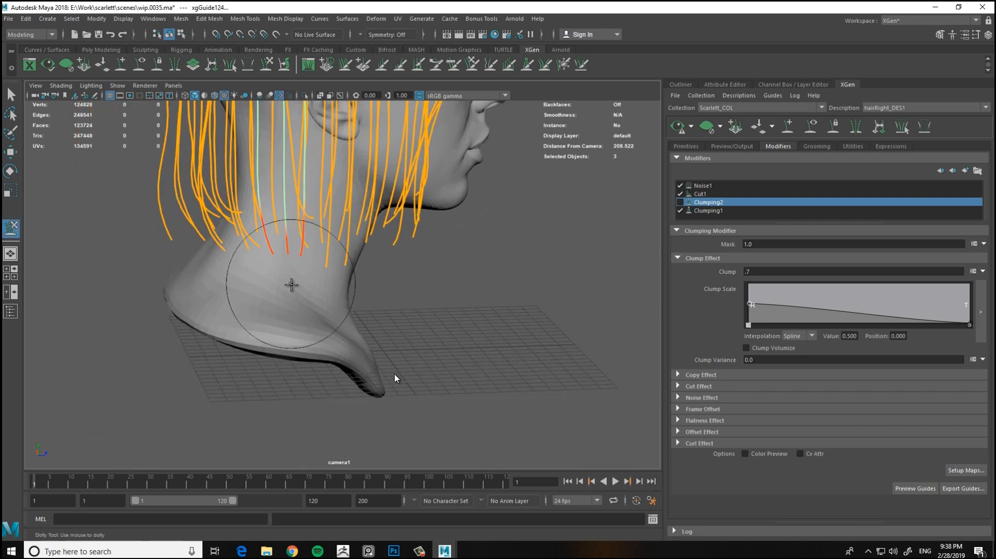
mouse_move(294, 293)
alt+mouse_down()
mouse_move(246, 324)
mouse_move(255, 311)
alt+mouse_up()
alt+drag(321, 337, 355, 335)
alt+middle_drag(356, 334, 300, 340)
Select two neighbouring guides at the back of the head and sculpt them to even out the volume
key(w)
mouse_move(299, 340)
alt+mouse_down()
mouse_move(307, 322)
mouse_move(309, 334)
mouse_move(442, 378)
mouse_move(462, 300)
mouse_move(313, 302)
mouse_move(327, 338)
mouse_move(340, 304)
mouse_move(426, 273)
mouse_move(466, 292)
alt+mouse_up()
key(y)
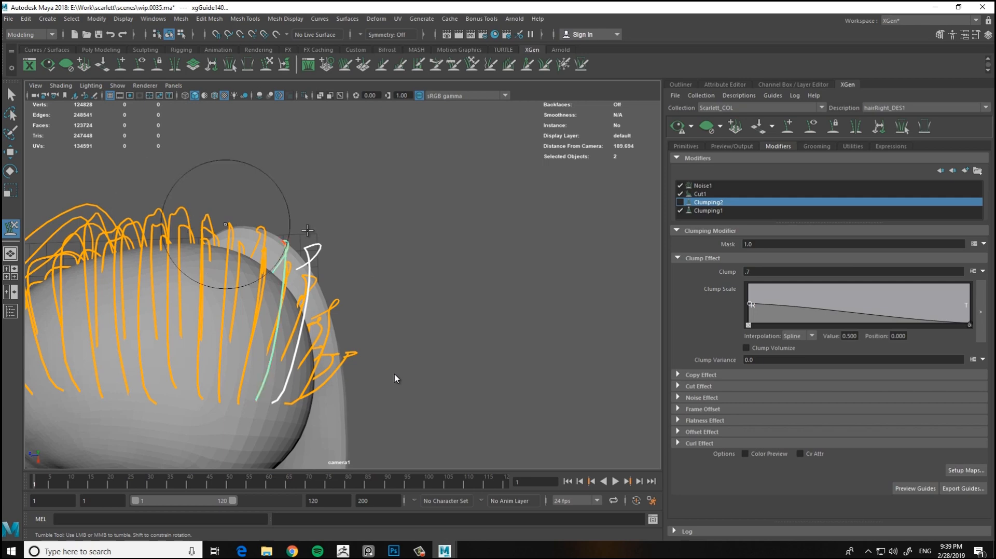
alt+drag(292, 208, 454, 262)
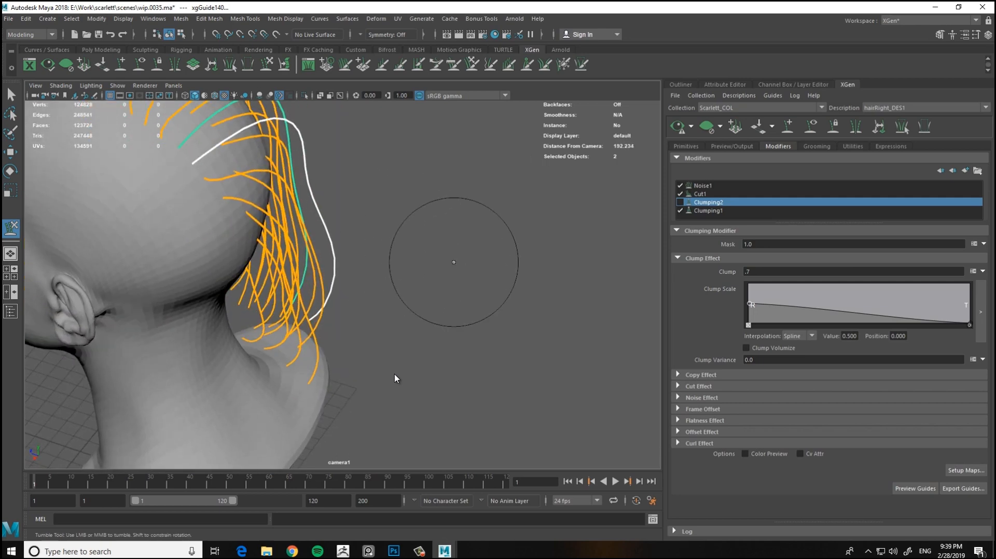
alt+drag(494, 391, 531, 271)
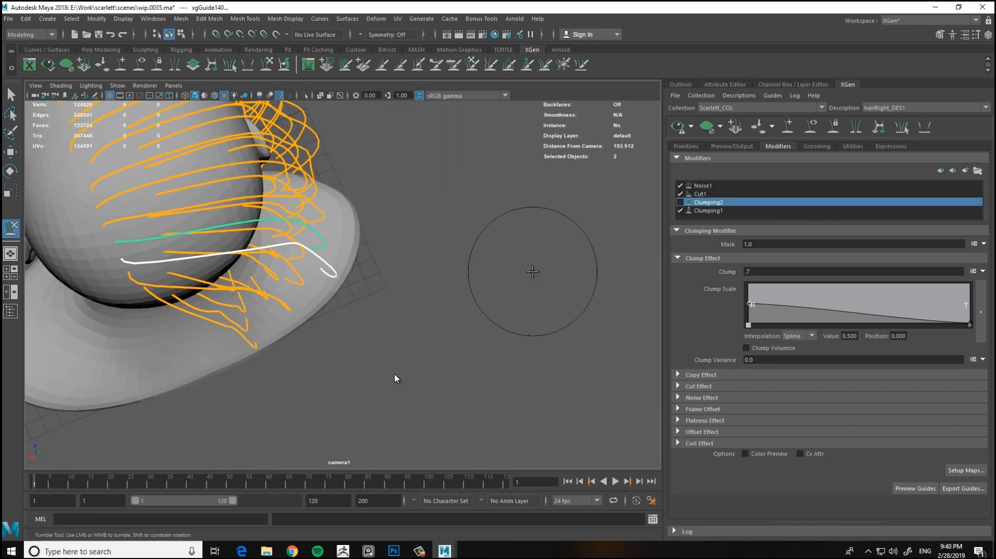
Rotate xgGuide129 at the upper back of the head to adjust how it falls
alt+drag(430, 181, 492, 224)
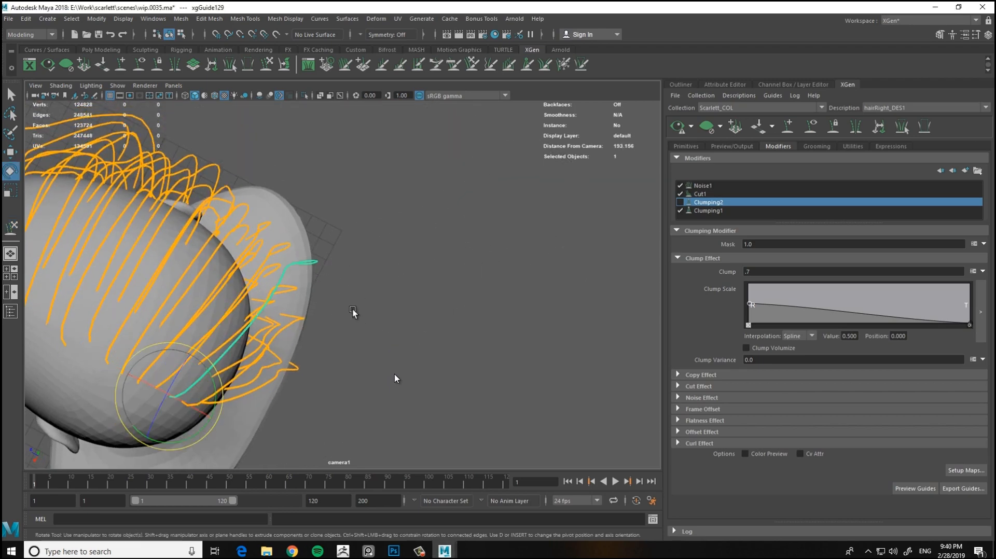
alt+drag(340, 325, 357, 268)
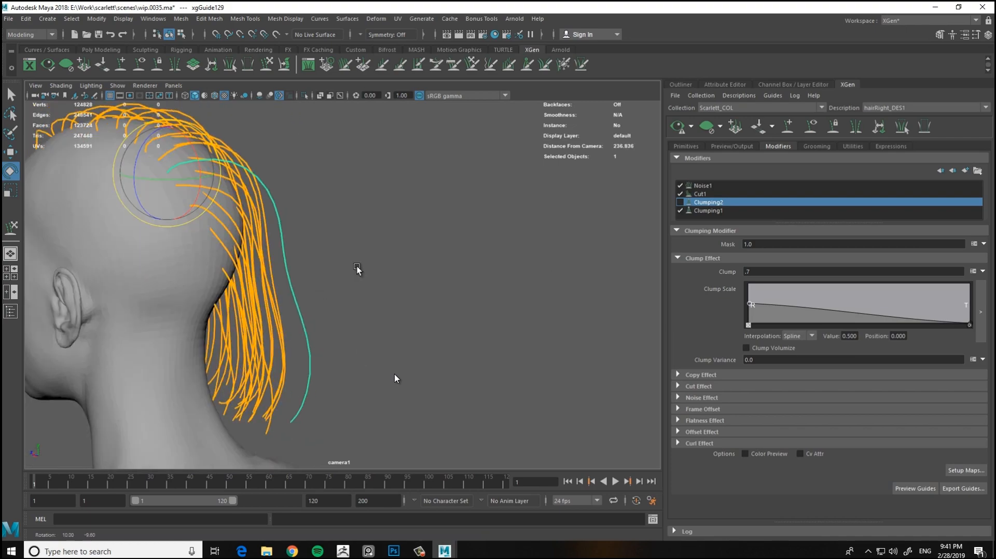
alt+drag(206, 205, 446, 263)
Add a guide at the temple in front of the ear and rotate it to hang downward
alt+right_drag(447, 264, 496, 298)
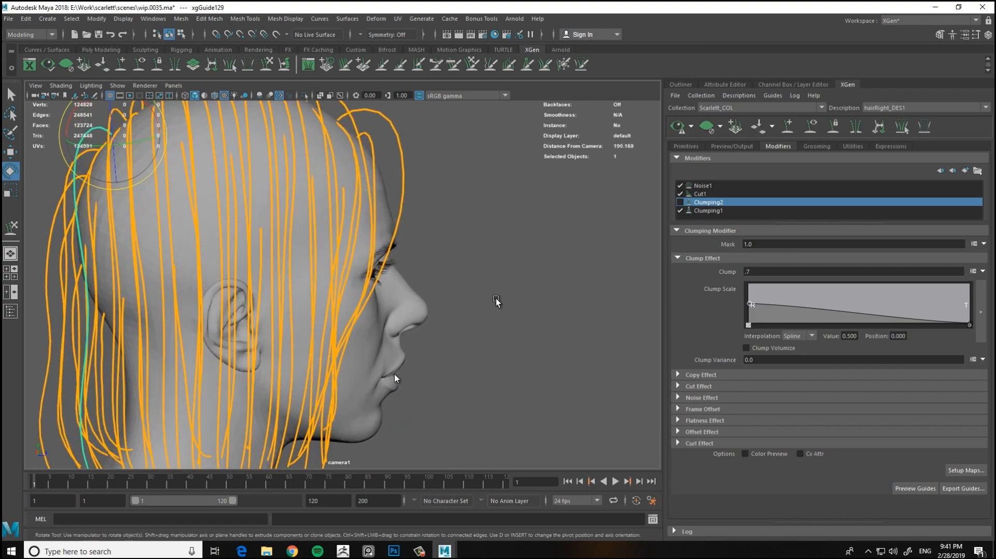
alt+middle_drag(496, 298, 502, 242)
mouse_move(502, 242)
alt+mouse_down()
mouse_move(567, 233)
mouse_move(497, 236)
alt+mouse_up()
alt+drag(301, 169, 267, 157)
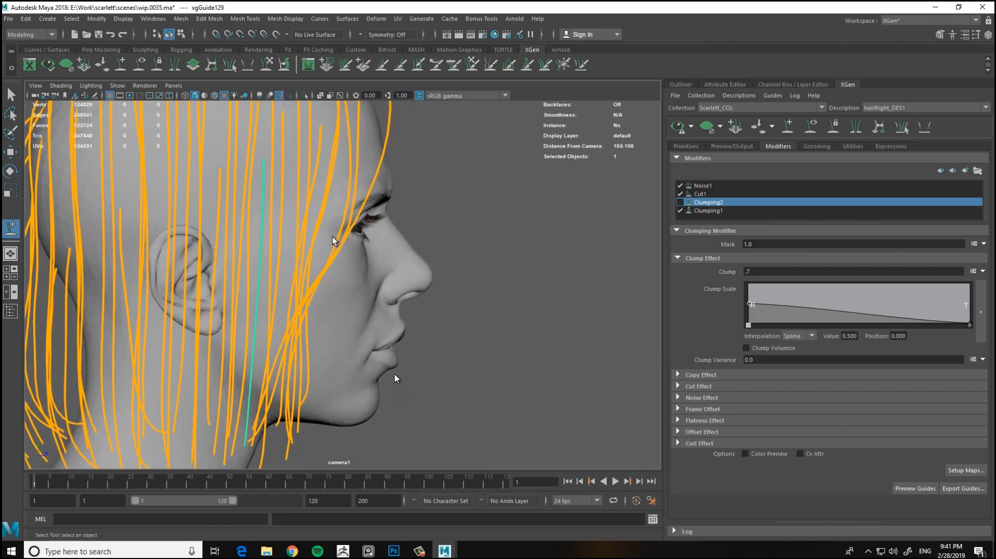
alt+drag(332, 236, 371, 238)
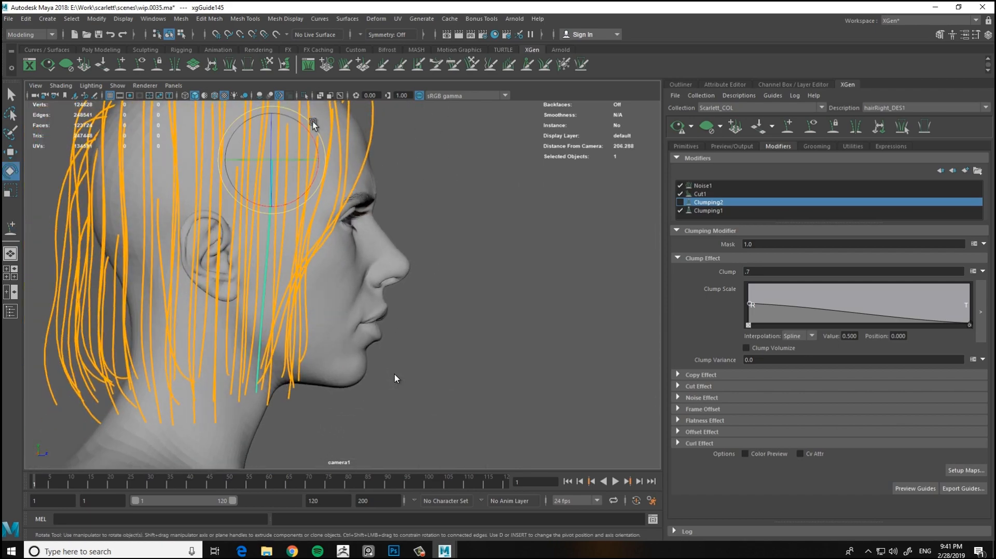
Sculpt the new temple guide's middle and tip to blend with the surrounding guides
click(267, 65)
mouse_move(313, 297)
alt+mouse_down()
mouse_move(335, 394)
mouse_move(300, 378)
alt+mouse_up()
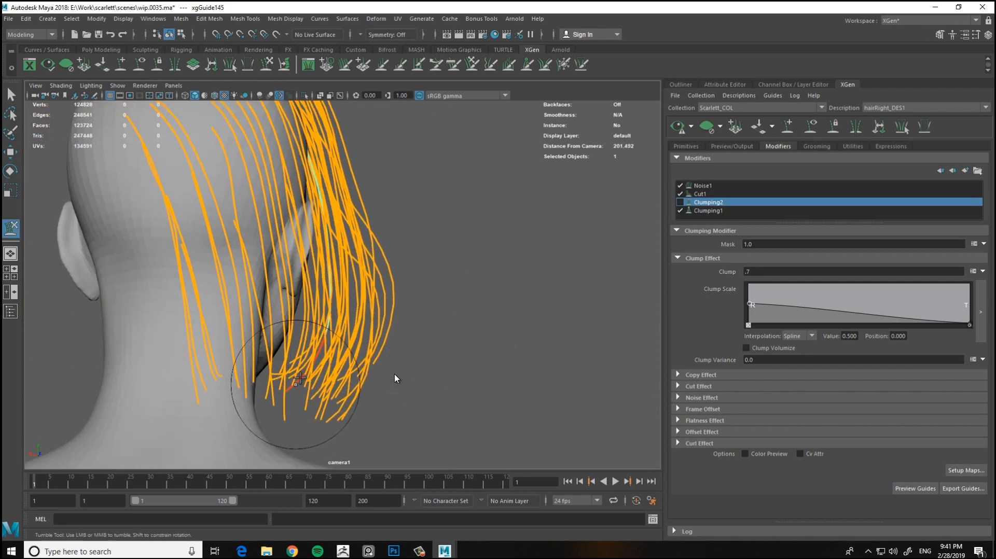
alt+drag(402, 312, 300, 289)
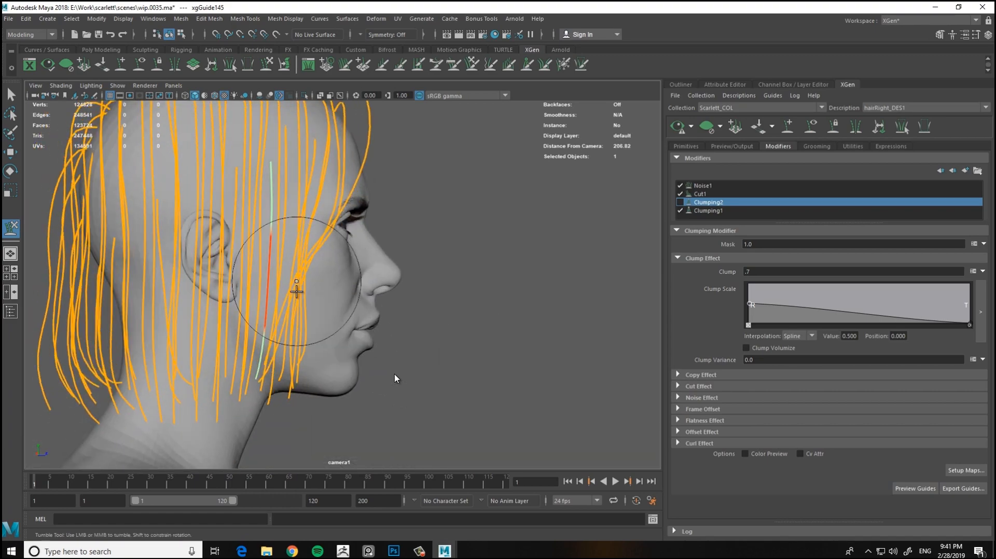
alt+middle_drag(300, 289, 335, 291)
mouse_move(335, 290)
alt+mouse_down()
mouse_move(306, 289)
mouse_move(324, 272)
mouse_move(296, 318)
mouse_move(277, 311)
mouse_move(360, 294)
mouse_move(254, 349)
mouse_move(431, 322)
alt+mouse_up()
Select xgGuide142 at the back of the head and sculpt its lower end in toward the neck
key(w)
key(y)
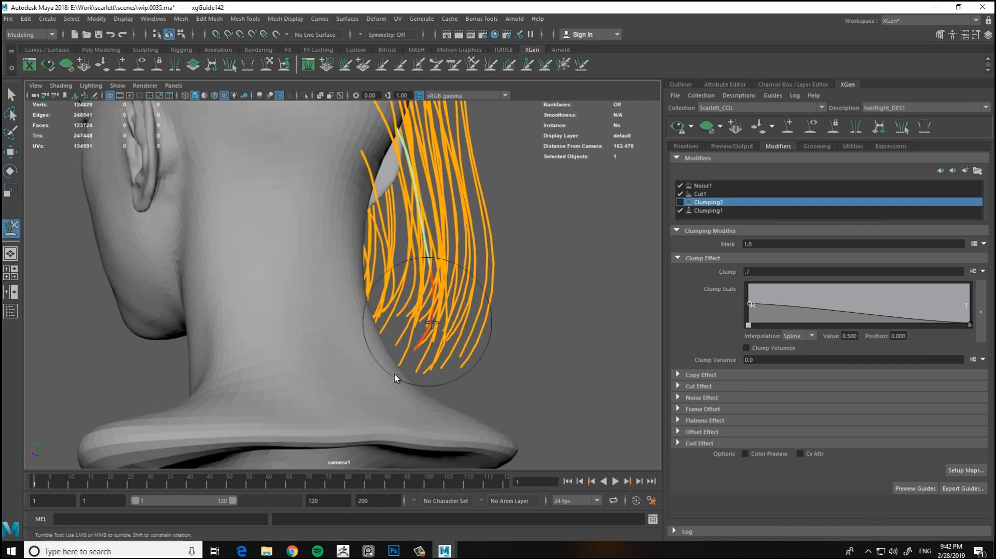
mouse_move(379, 379)
alt+mouse_down()
mouse_move(344, 389)
mouse_move(289, 366)
mouse_move(300, 349)
mouse_move(301, 231)
alt+mouse_up()
alt+right_drag(301, 231, 111, 274)
alt+drag(111, 274, 207, 323)
alt+middle_drag(207, 323, 221, 326)
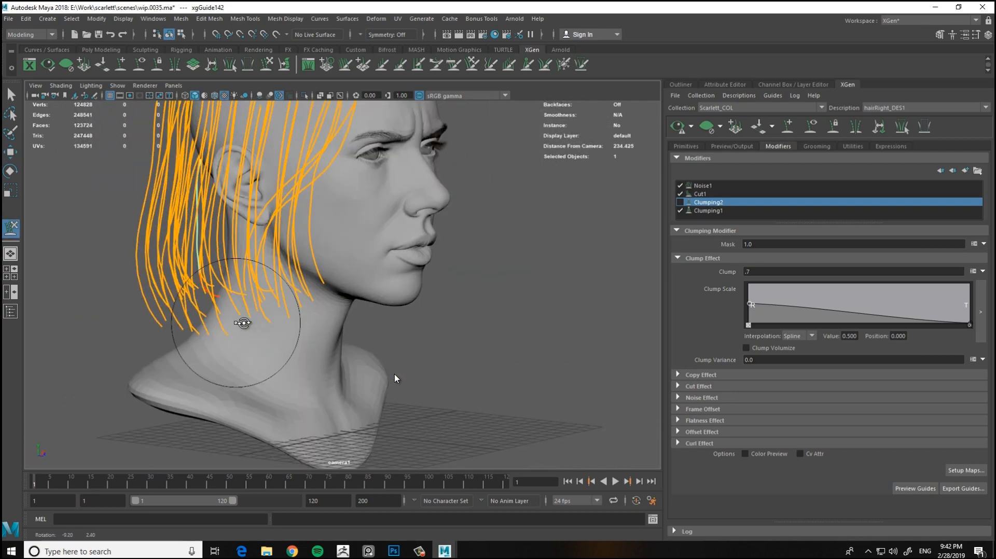
alt+drag(221, 326, 328, 274)
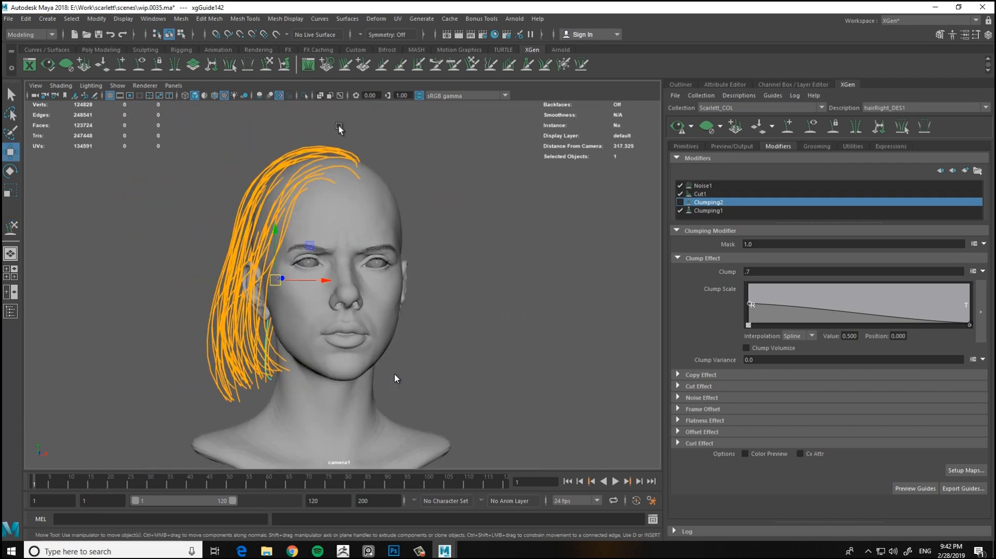
Regenerate and save the clumping maps for the Clumping2 and Clumping1 modifiers, and refresh the hair preview
click(962, 469)
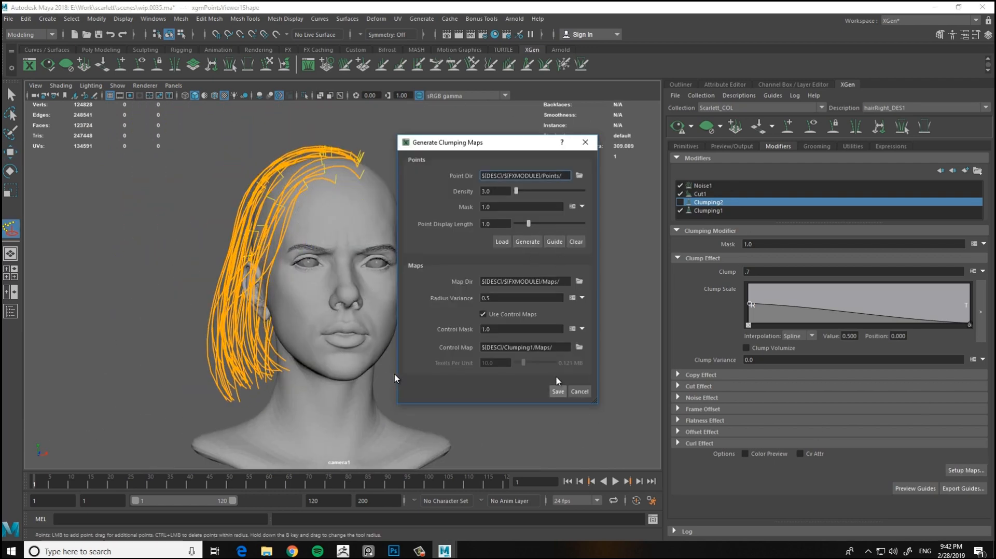
click(558, 391)
click(953, 470)
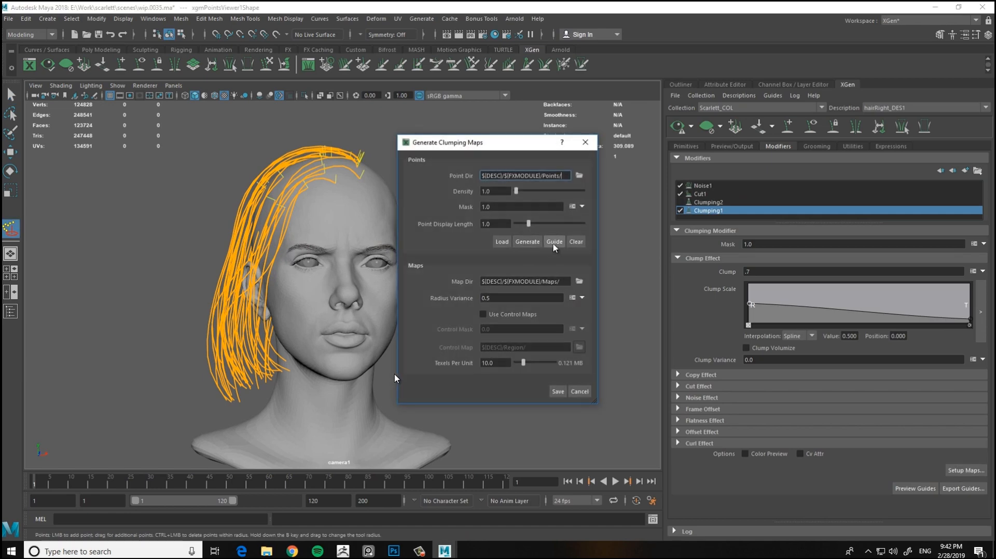
click(558, 391)
alt+middle_drag(478, 259, 489, 235)
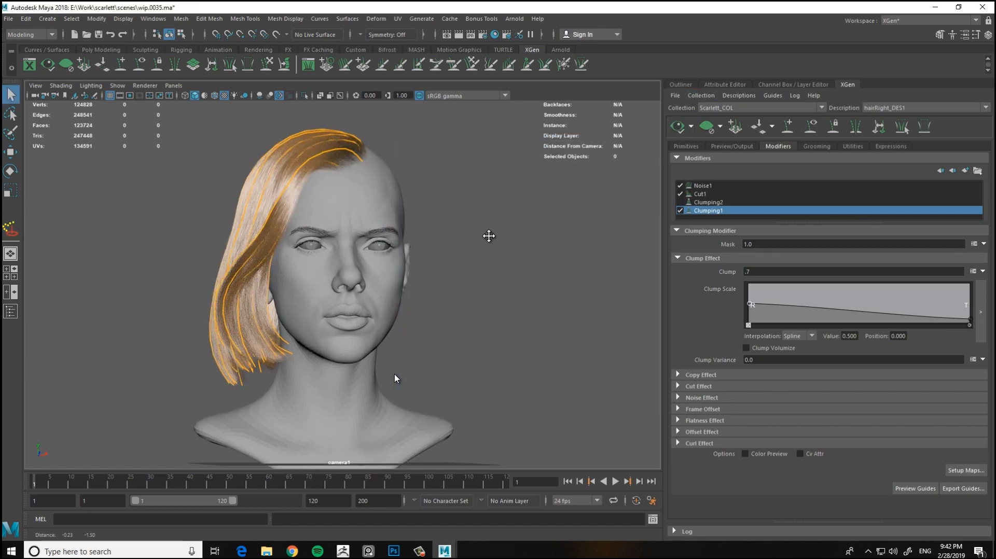
Inspect the updated hair preview around the head and up close, and select xgGuide108
alt+drag(482, 291, 654, 310)
alt+drag(555, 313, 203, 326)
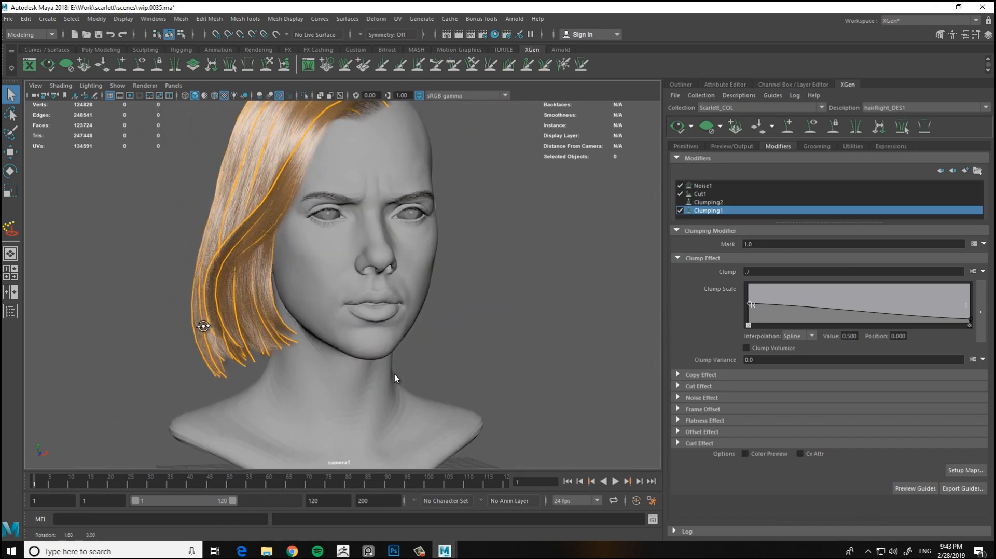
alt+drag(85, 309, 284, 306)
scroll(283, 306, up, 5)
click(173, 369)
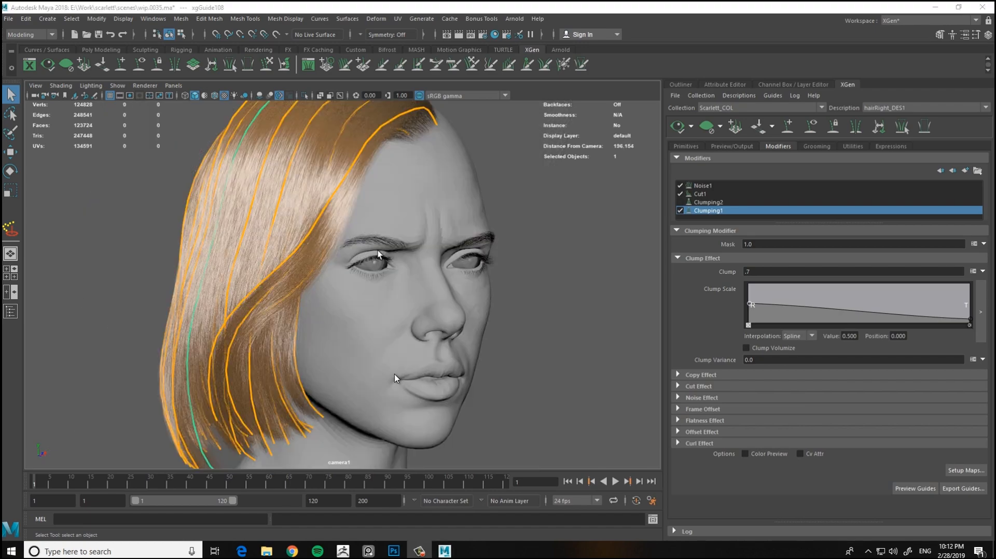
Select xgGuide126 at the front hairline and sculpt its upper part along the forehead
alt+drag(378, 250, 505, 228)
drag(555, 193, 523, 215)
alt+middle_drag(524, 215, 471, 185)
scroll(471, 186, down, 1)
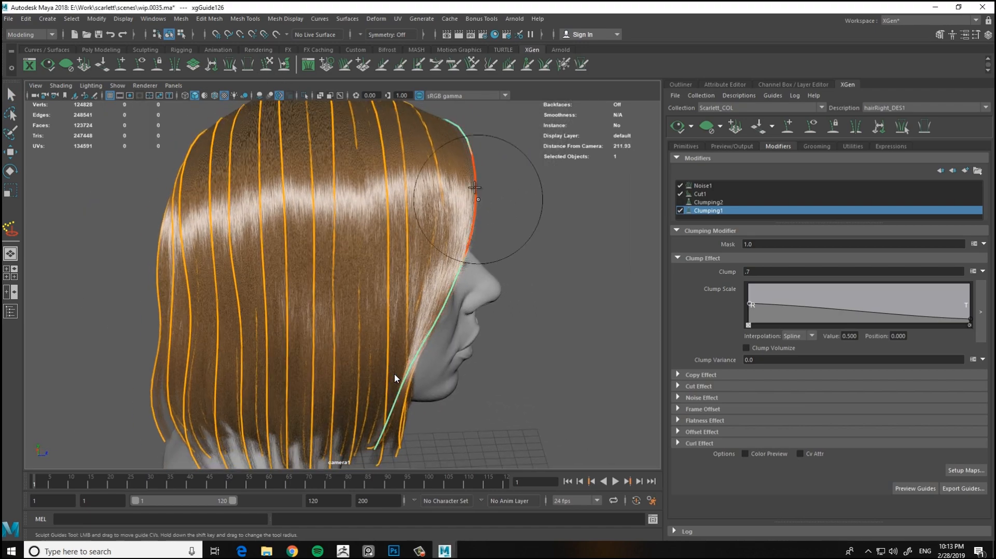
alt+right_drag(475, 187, 529, 176)
alt+middle_drag(529, 175, 421, 228)
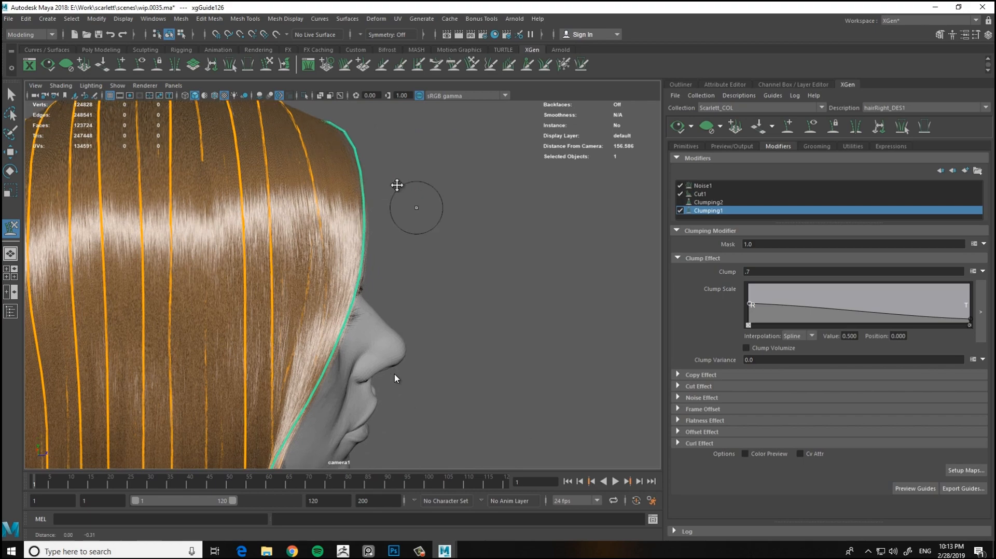
Sculpt the lower half of xgGuide126 back from the cheek and refresh the hair preview
alt+right_drag(396, 185, 347, 194)
alt+middle_drag(353, 264, 344, 287)
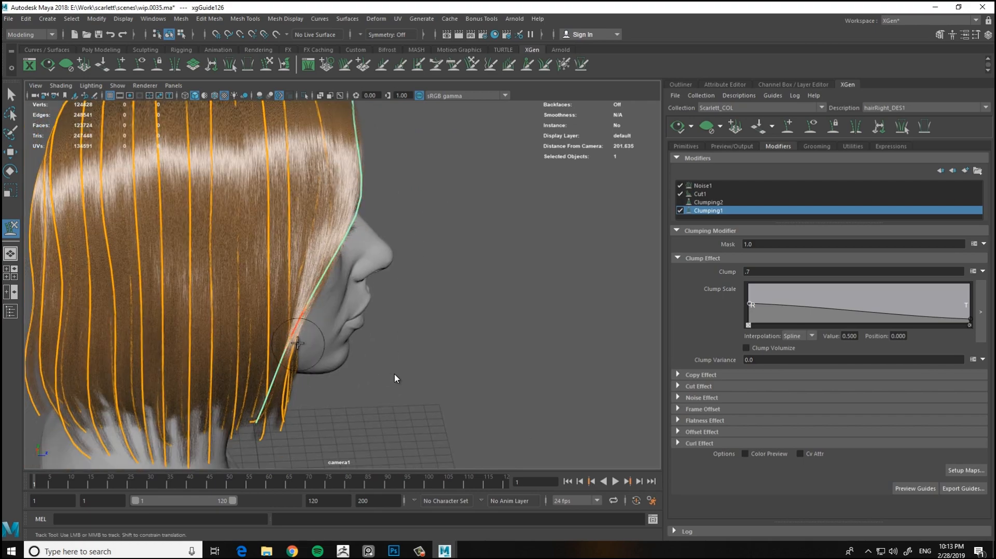
alt+drag(360, 372, 306, 300)
alt+middle_drag(434, 310, 460, 236)
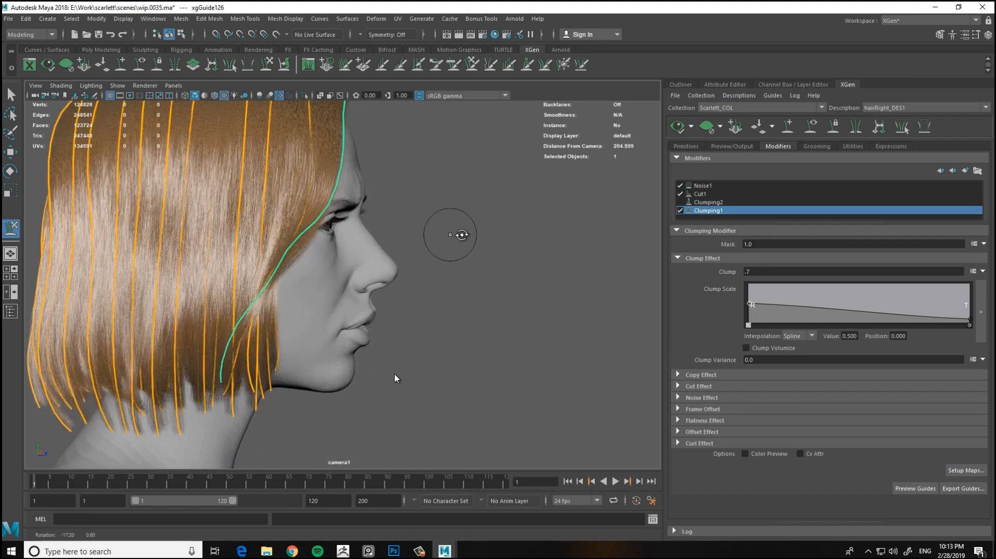
alt+drag(460, 235, 259, 249)
Hide the guides to examine the hair's silhouette from the side, and show them again
click(810, 126)
alt+drag(348, 281, 617, 215)
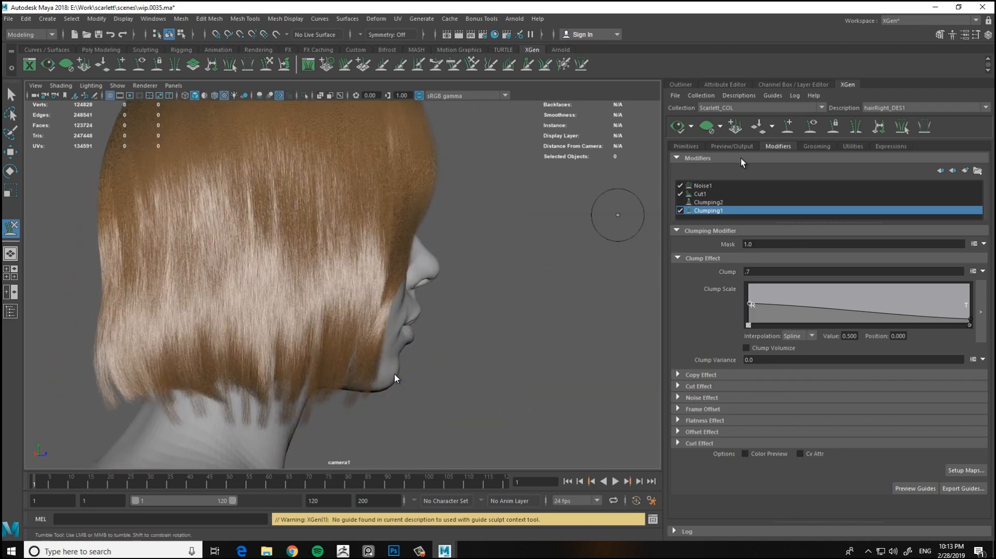
click(811, 126)
Select xgGuide106 and sculpt its lower end at the side of the neck
alt+middle_drag(371, 275, 382, 227)
alt+drag(382, 226, 382, 342)
alt+right_drag(381, 342, 339, 359)
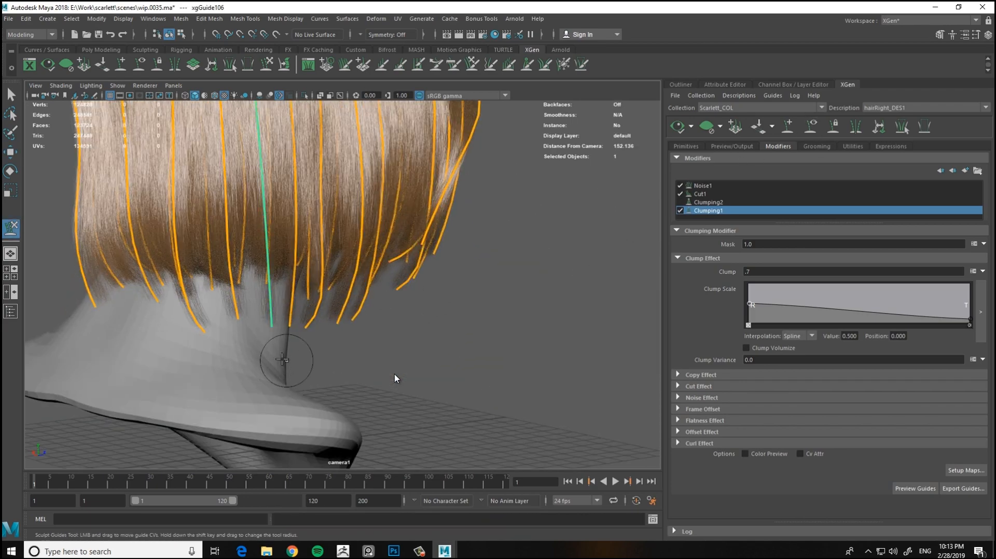
alt+drag(282, 359, 281, 337)
Select xgGuide139 and sculpt its tip to line up with the neighbouring guides at the bob's lower edge
key(w)
key(y)
alt+drag(305, 370, 269, 369)
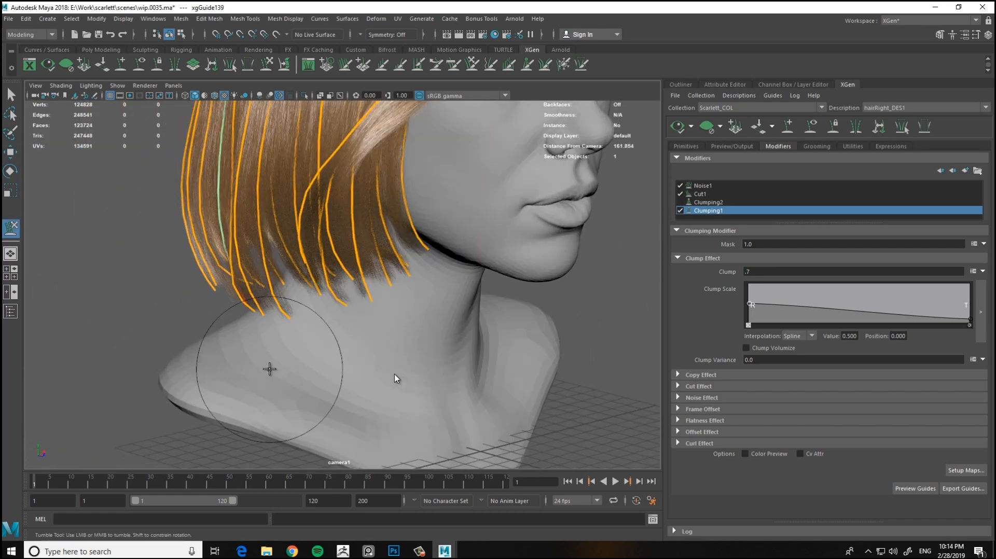
alt+drag(651, 185, 384, 369)
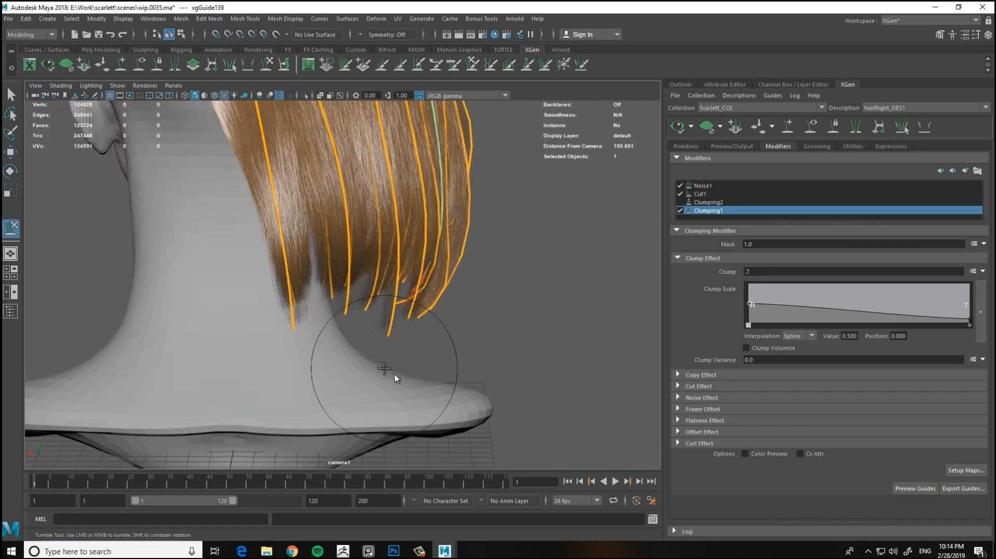
Sculpt the lower ends of xgGuide129 and xgGuide128 in toward the neck and refresh the hair preview
alt+drag(647, 154, 273, 290)
key(w)
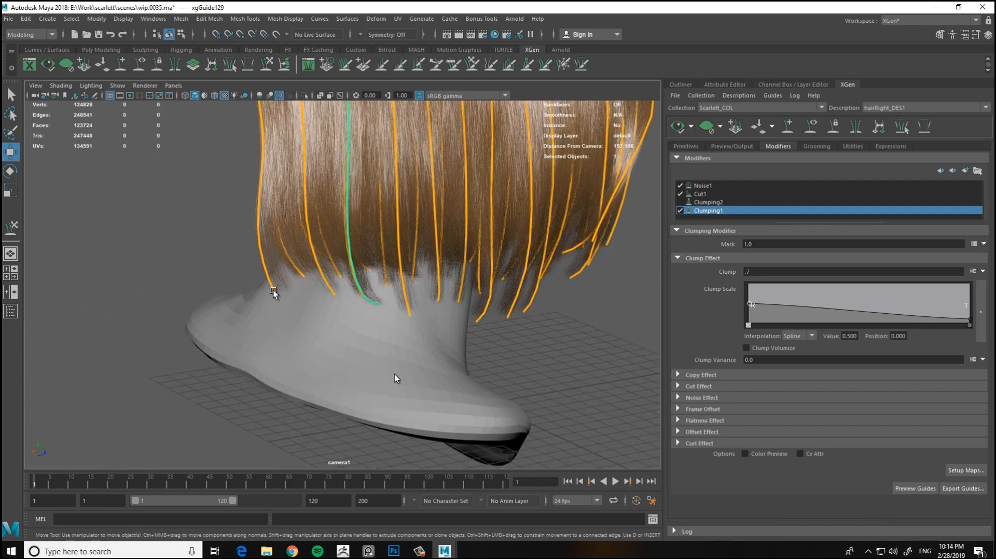
alt+drag(280, 351, 429, 352)
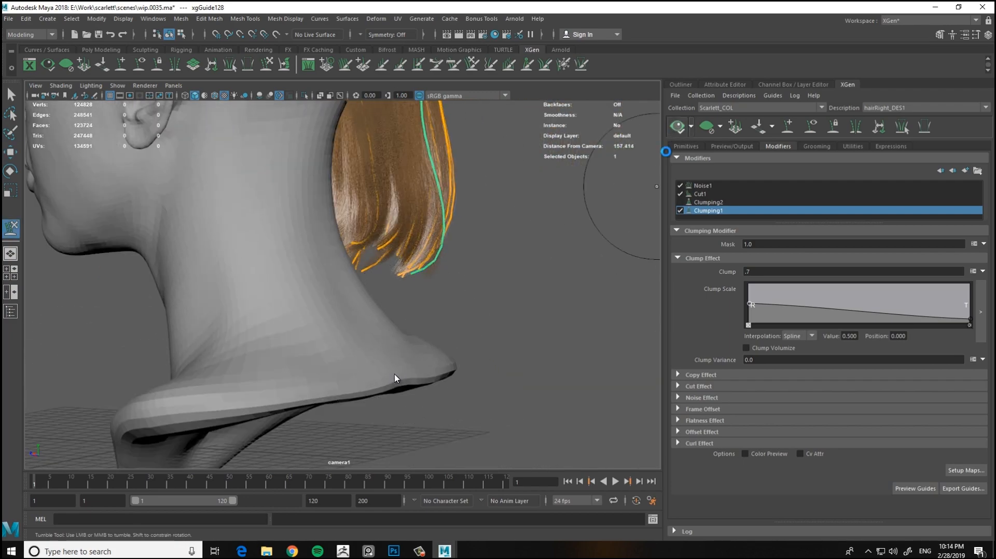
mouse_move(657, 185)
alt+mouse_down()
mouse_move(277, 322)
mouse_move(254, 350)
mouse_move(256, 333)
mouse_move(274, 366)
mouse_move(281, 341)
mouse_move(234, 343)
mouse_move(341, 355)
mouse_move(444, 347)
mouse_move(466, 366)
mouse_move(459, 383)
alt+mouse_up()
Select xgGuide140 at the back of the head, sculpt its tip inward, and refresh the hair preview
key(y)
key(y)
key(w)
drag(451, 310, 470, 304)
alt+drag(419, 344, 455, 343)
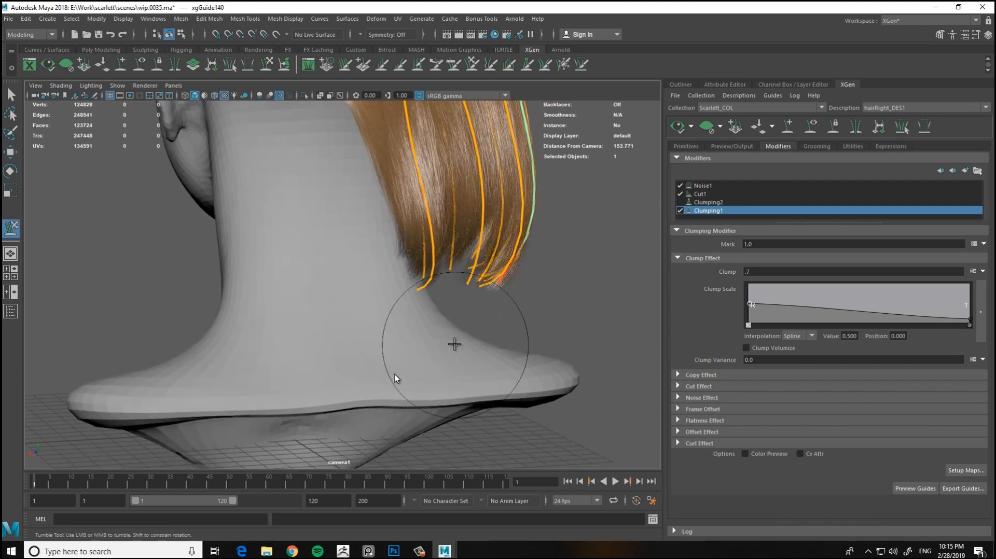
alt+drag(533, 295, 418, 367)
click(675, 134)
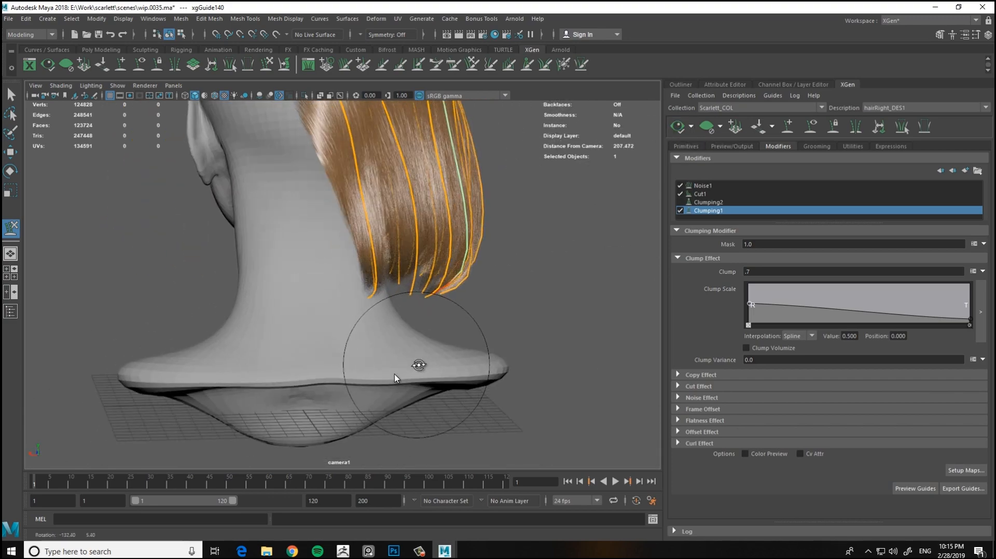
Examine the hair around the head and up close with the guides hidden, and show the guides again
alt+right_drag(418, 367, 310, 358)
alt+drag(280, 359, 363, 360)
alt+right_drag(438, 358, 487, 340)
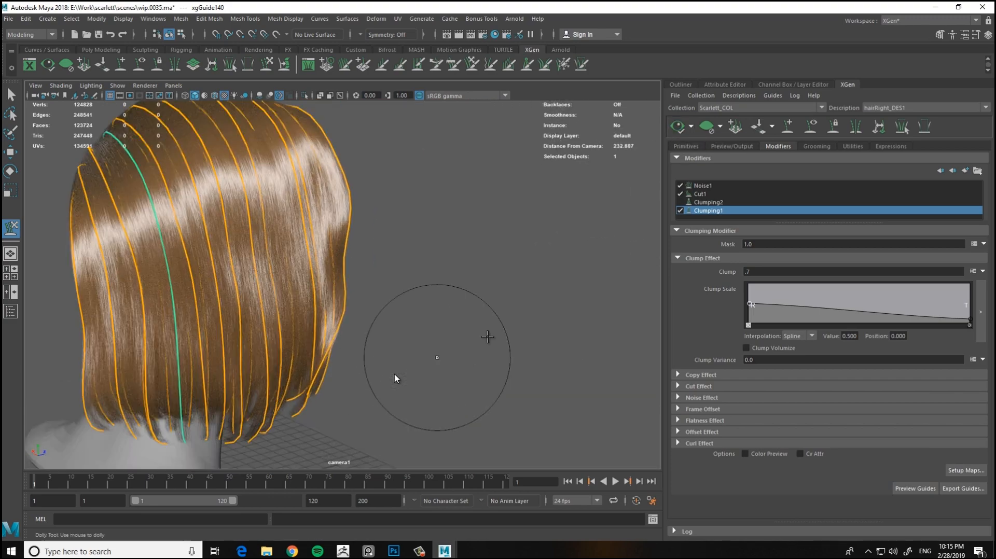
alt+drag(492, 317, 578, 223)
click(811, 126)
alt+drag(456, 306, 506, 300)
alt+right_drag(507, 300, 460, 251)
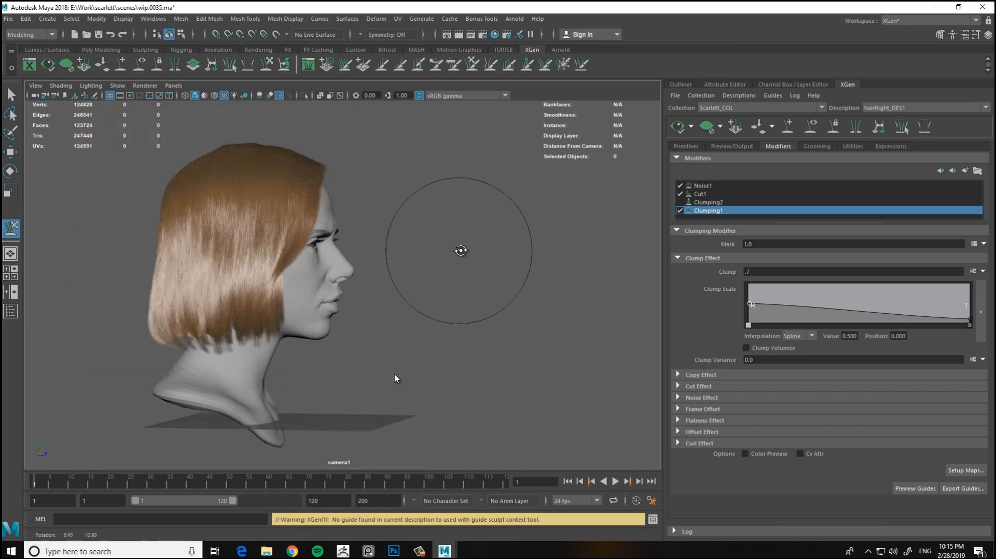
alt+drag(460, 251, 333, 253)
alt+right_drag(404, 275, 470, 296)
alt+middle_drag(470, 298, 473, 264)
alt+drag(474, 264, 605, 290)
click(806, 130)
Select xgGuide130 beside the cheek and sculpt its tip forward along the jaw
alt+right_drag(508, 339, 497, 346)
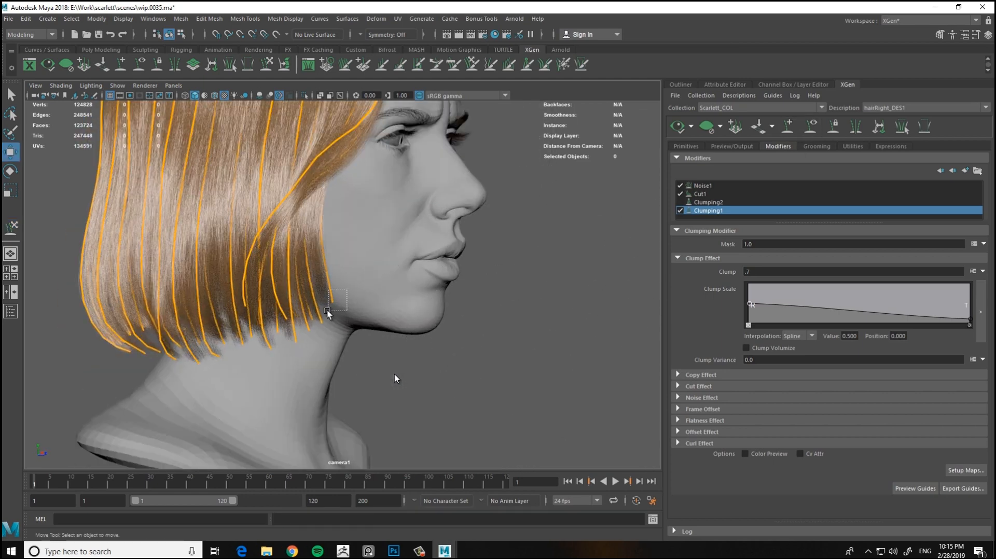
drag(399, 315, 402, 309)
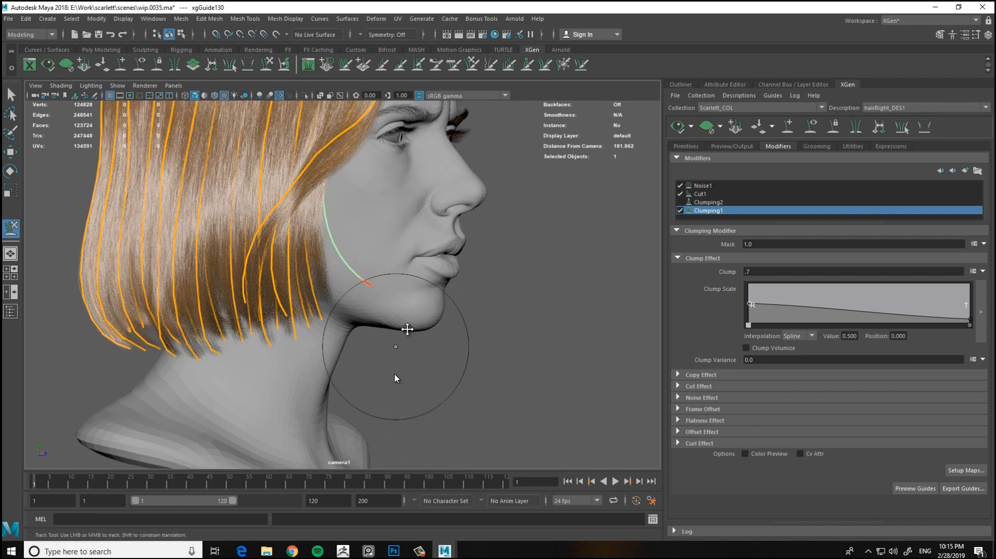
Select xgGuide134 behind the cheek guide, sculpt its tip along the jaw, and refresh the hair preview
alt+middle_drag(408, 330, 455, 306)
key(w)
drag(381, 289, 369, 303)
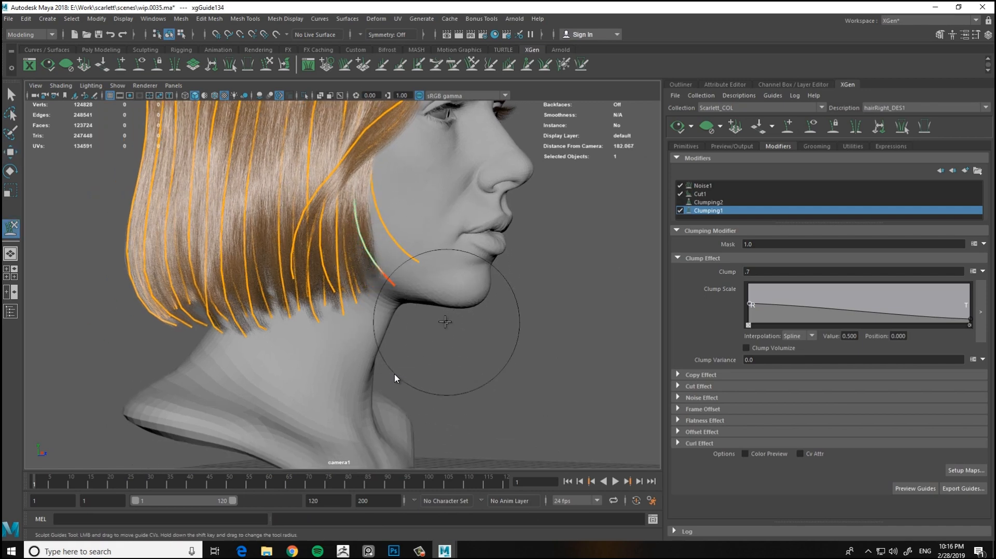
mouse_move(445, 322)
alt+mouse_down()
mouse_move(396, 351)
mouse_move(345, 337)
mouse_move(427, 369)
mouse_move(525, 360)
mouse_move(456, 348)
mouse_move(458, 322)
alt+mouse_up()
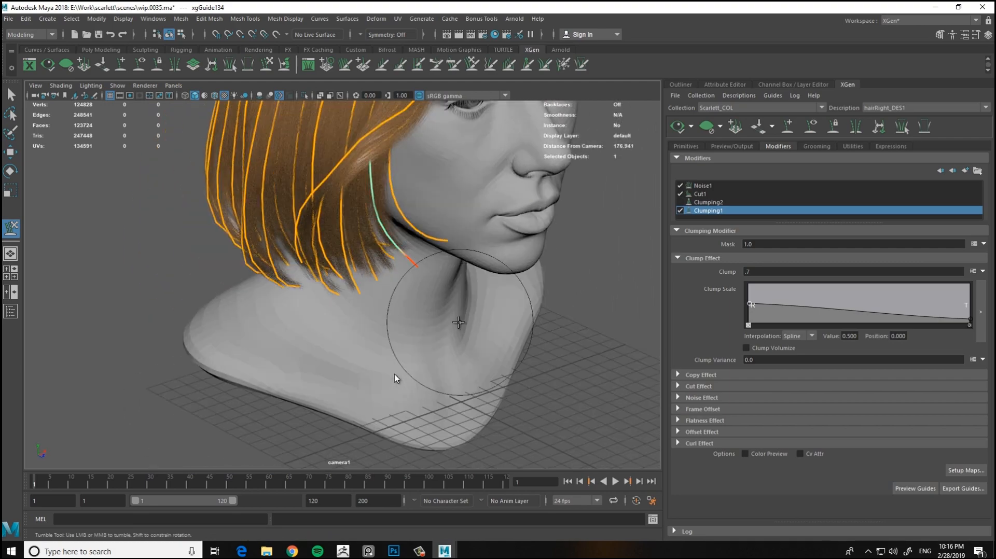
alt+drag(396, 258, 650, 243)
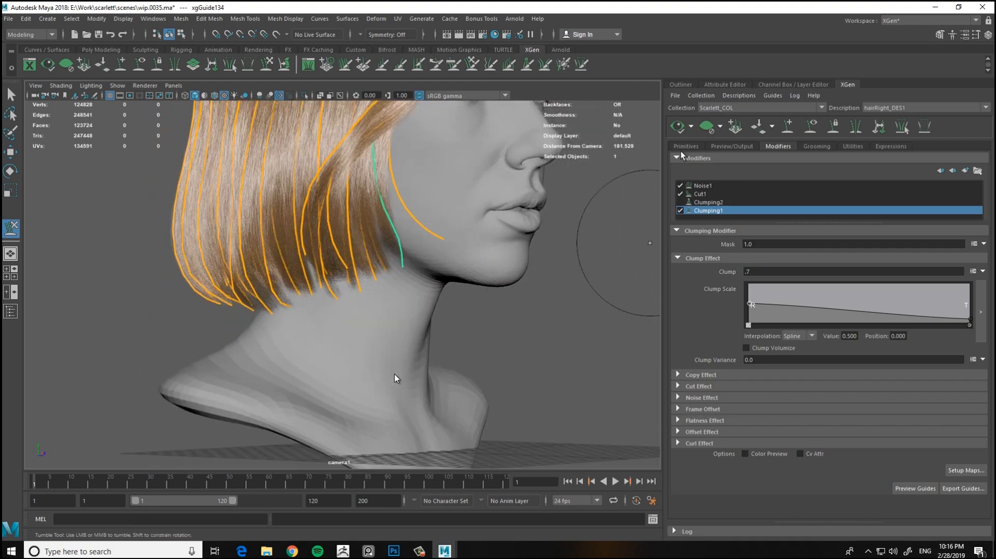
alt+drag(446, 332, 343, 208)
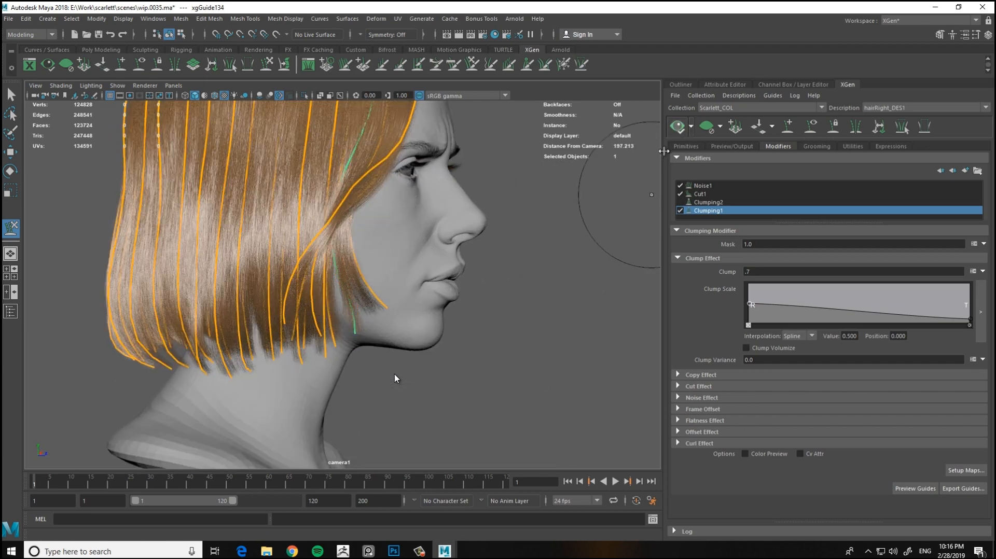
Hide the guides, enable the Clumping2 modifier, and regenerate its clumping maps
alt+drag(451, 234, 421, 315)
alt+drag(611, 268, 442, 291)
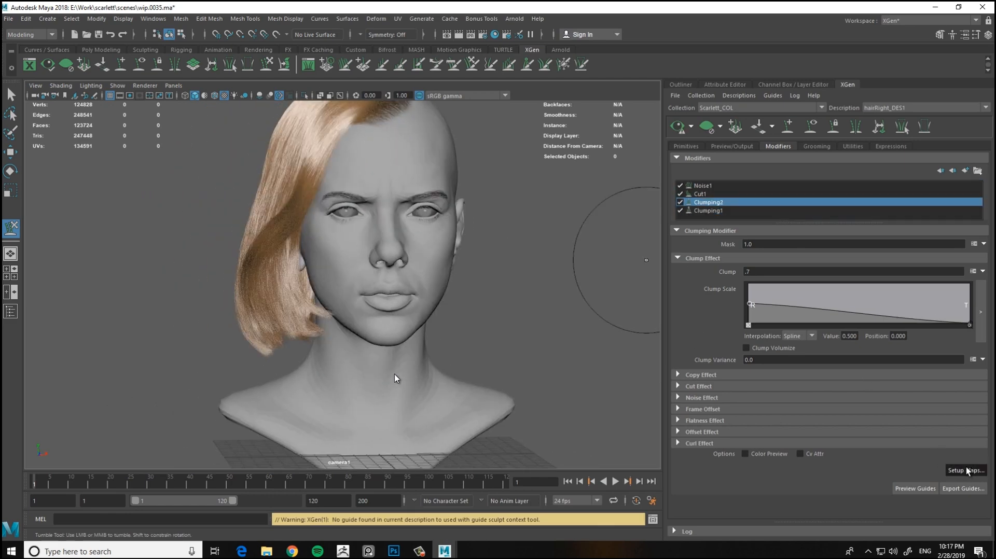
click(966, 470)
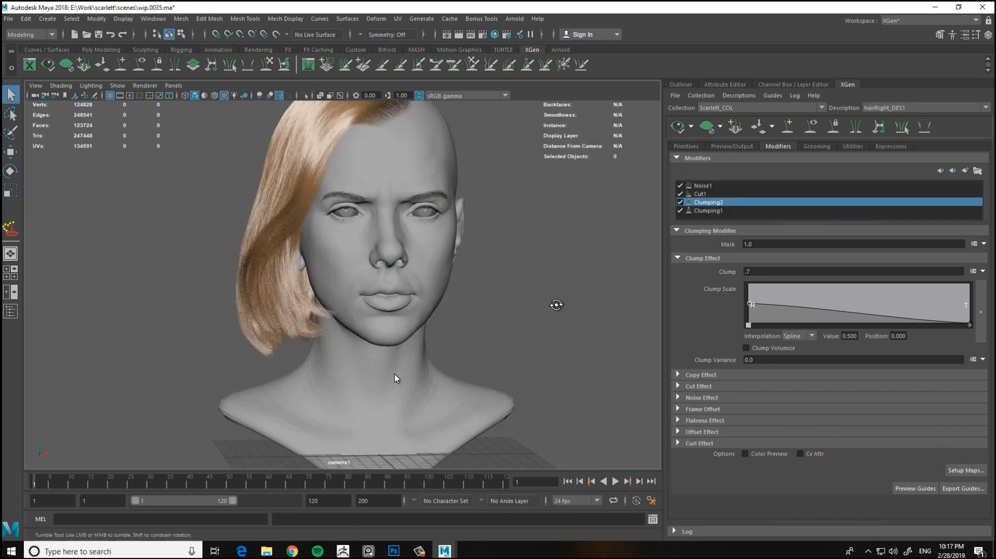
Compare the clumped hair from several angles with the reference photos of the blonde bob
alt+drag(556, 305, 509, 338)
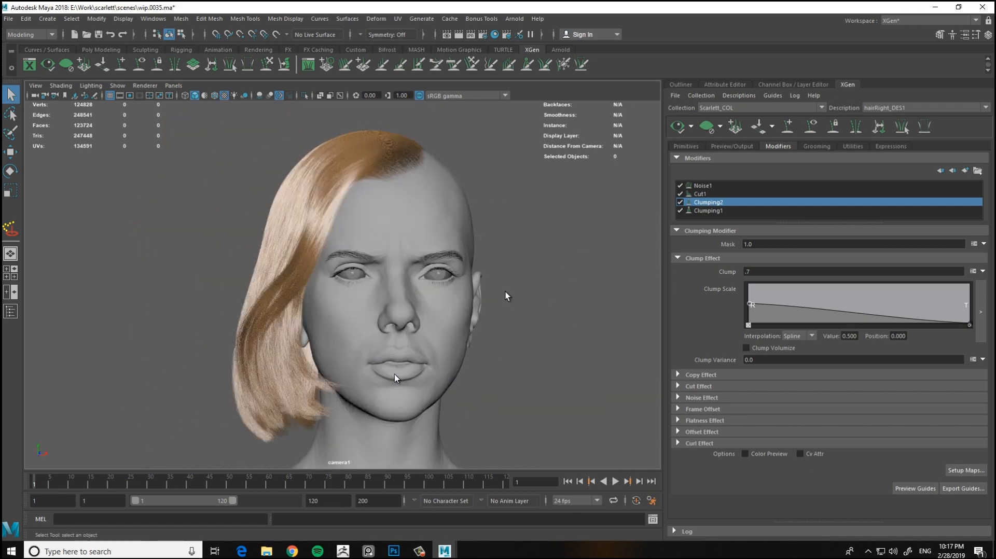
alt+drag(505, 294, 488, 256)
right_drag(1, 249, 166, 248)
scroll(166, 248, down, 3)
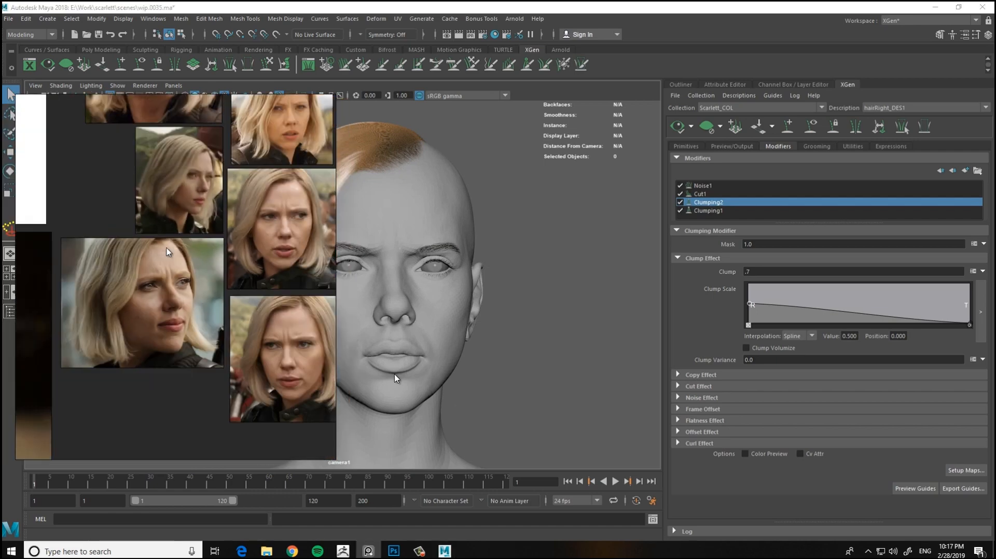
middle_drag(166, 248, 128, 259)
alt+drag(441, 260, 412, 261)
alt+middle_drag(412, 261, 523, 250)
alt+drag(524, 250, 549, 262)
right_drag(199, 163, 2, 179)
mouse_move(318, 263)
alt+mouse_down()
mouse_move(394, 259)
mouse_move(282, 269)
mouse_move(328, 271)
mouse_move(337, 306)
mouse_move(306, 259)
alt+mouse_up()
alt+drag(403, 274, 421, 263)
Set the Clump value of the Clumping1 modifier to .8 and refresh the hair preview
click(768, 211)
drag(761, 273, 690, 282)
text(.8)
key(Return)
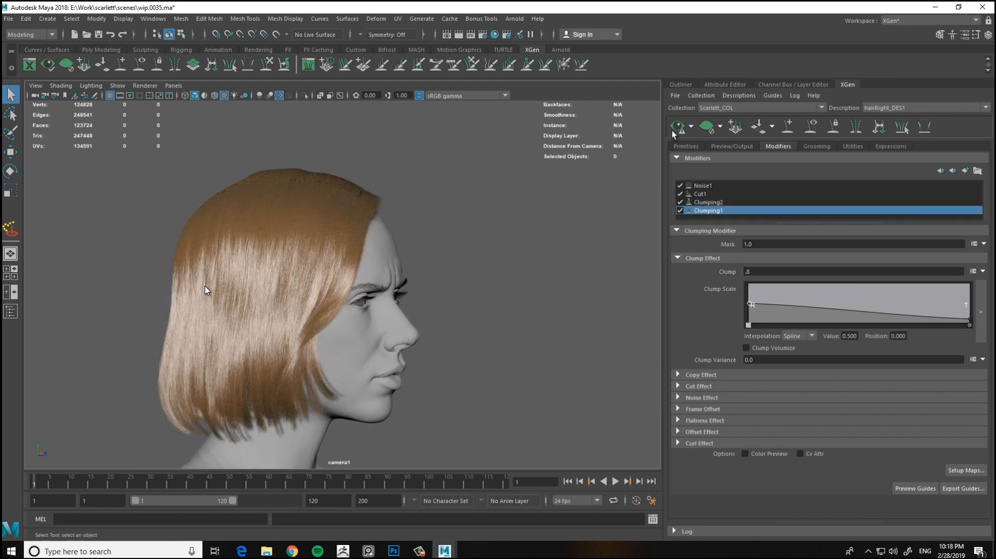
Try a Clump value of .9 on Clumping1, check the hair from behind, and restore it to .8
alt+drag(485, 270, 441, 265)
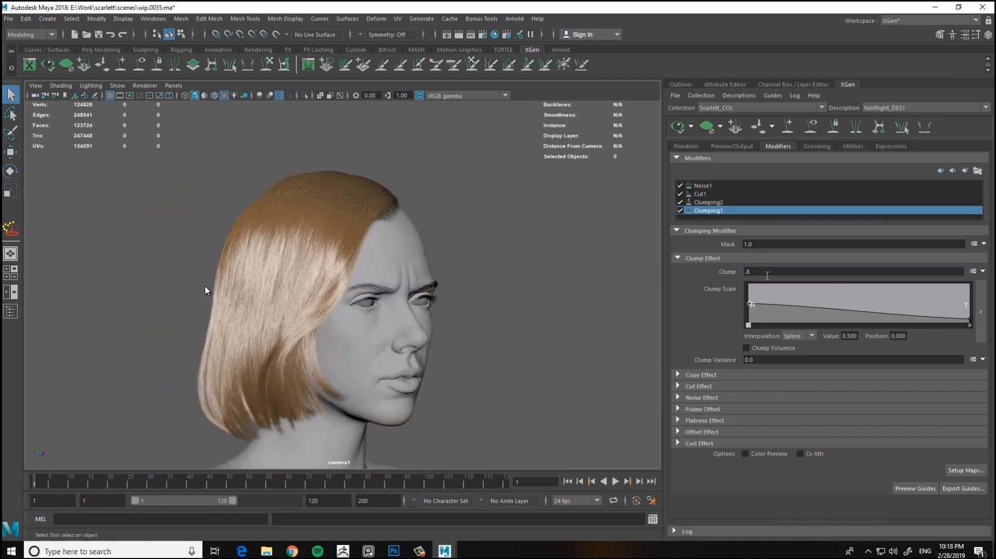
drag(766, 273, 710, 283)
text(.9)
key(Return)
alt+drag(531, 279, 467, 291)
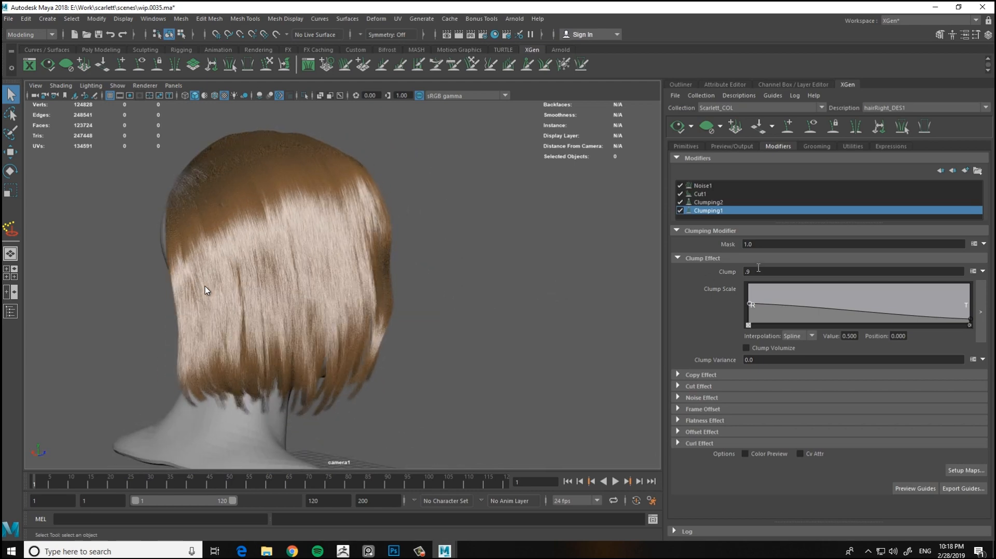
double_click(749, 272)
text(.8)
key(Return)
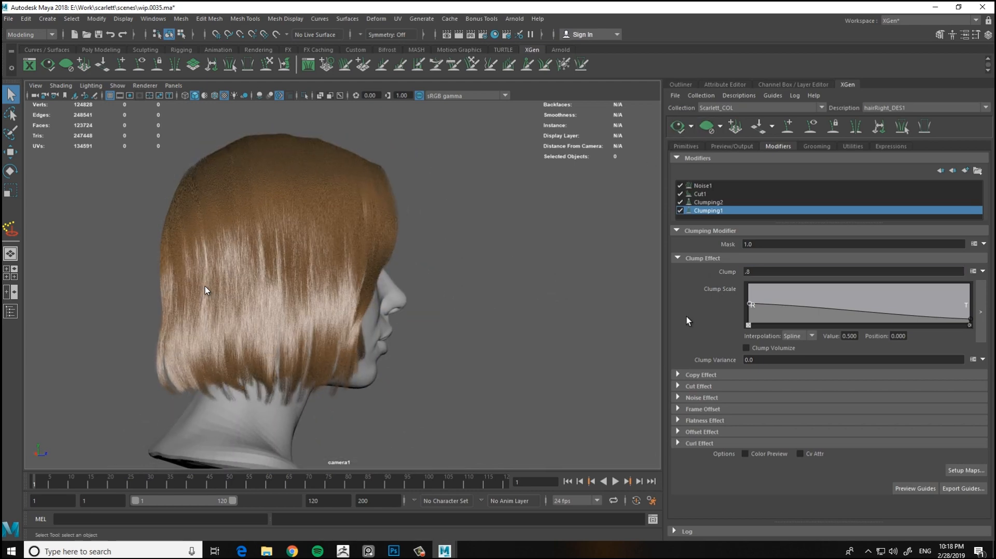
Raise the tip of Clumping1's Clump Scale curve and add a point with value 0.461 at position 0.678
drag(973, 319, 971, 315)
drag(890, 313, 899, 305)
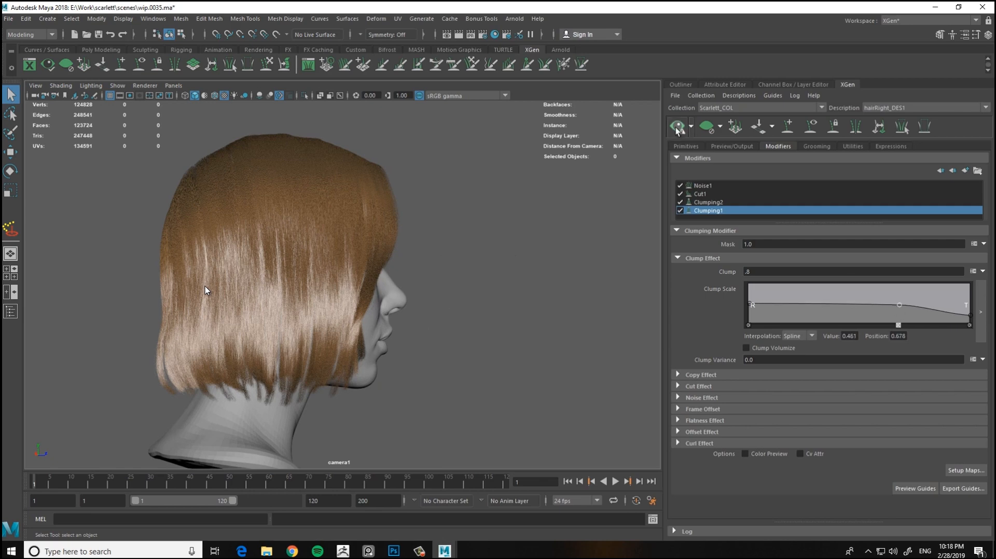
alt+drag(503, 280, 570, 319)
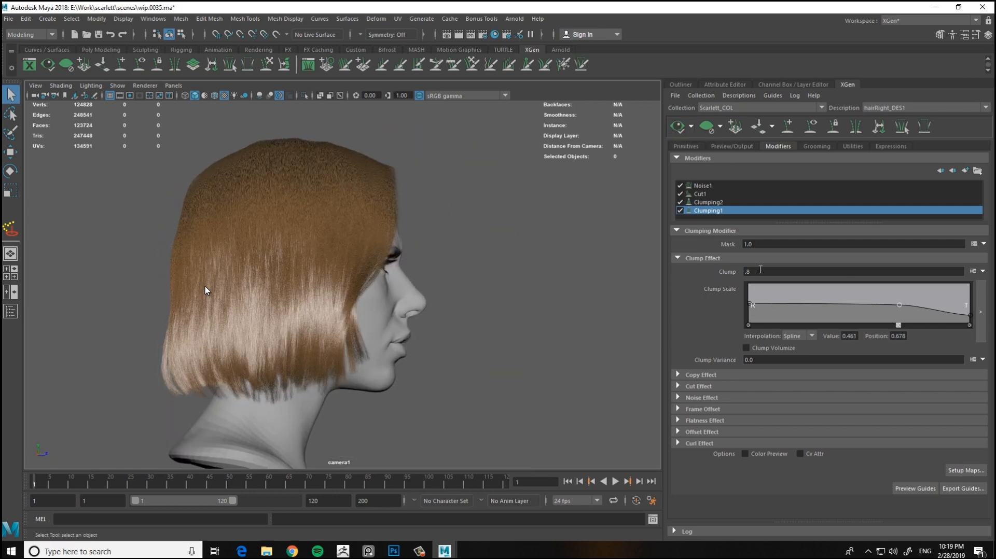
Set Clumping1's Clump to .9, lower its Clump Scale tip to 0.105, and check the hair around the head
drag(760, 272, 706, 274)
text(.9)
key(Return)
alt+drag(537, 205, 589, 269)
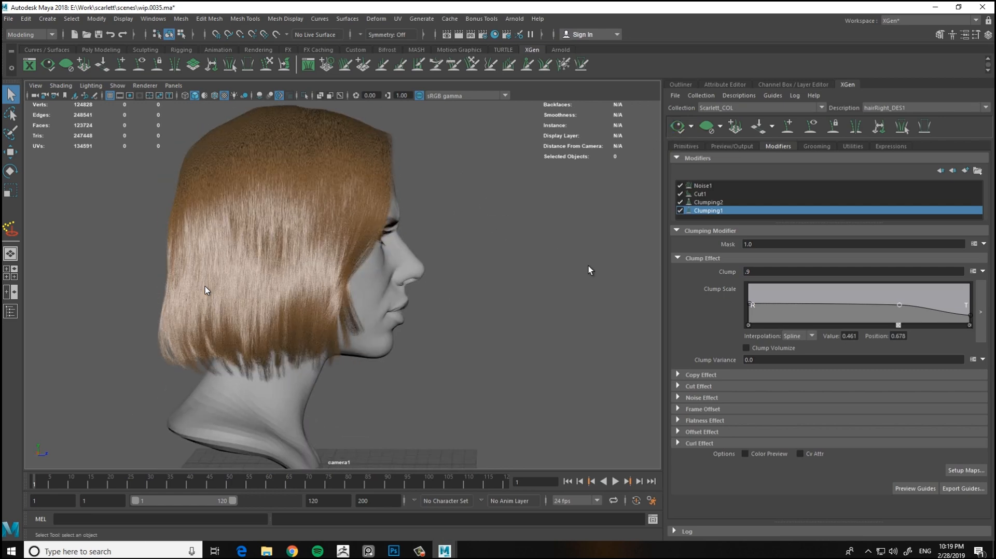
alt+drag(374, 249, 583, 288)
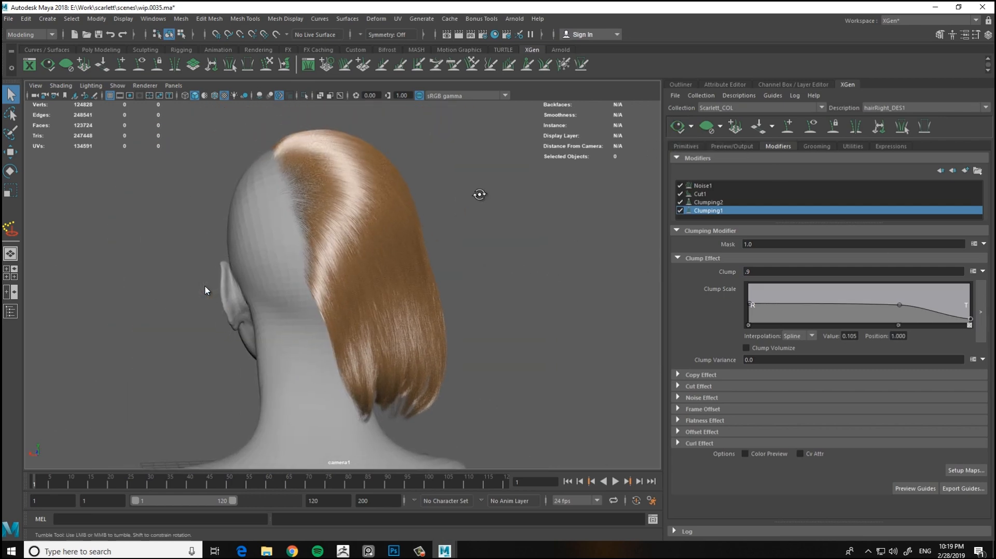
alt+drag(478, 193, 533, 284)
alt+right_drag(534, 285, 509, 289)
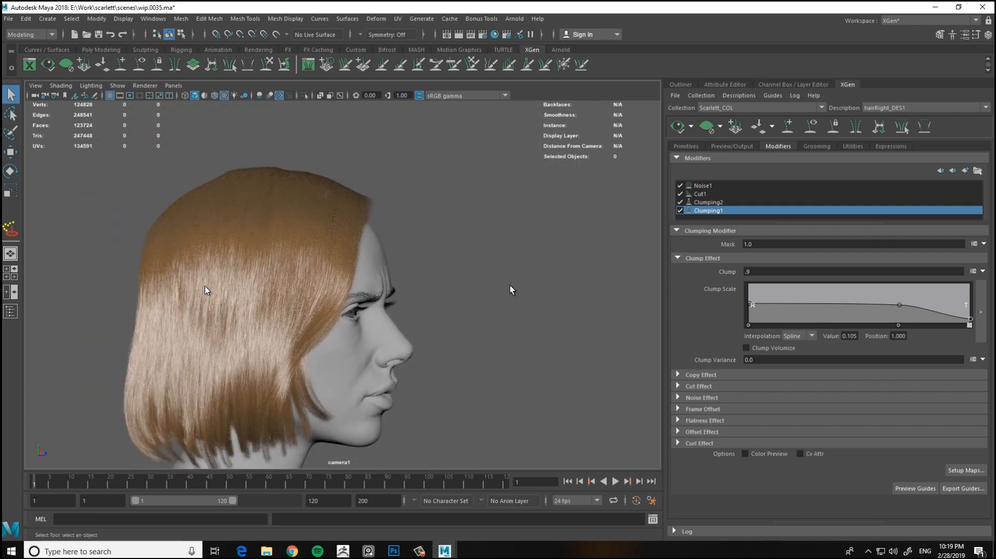
Regenerate and save the clumping maps of Clumping2 with Density 2.0, using the Clumping1 maps as control map
click(715, 203)
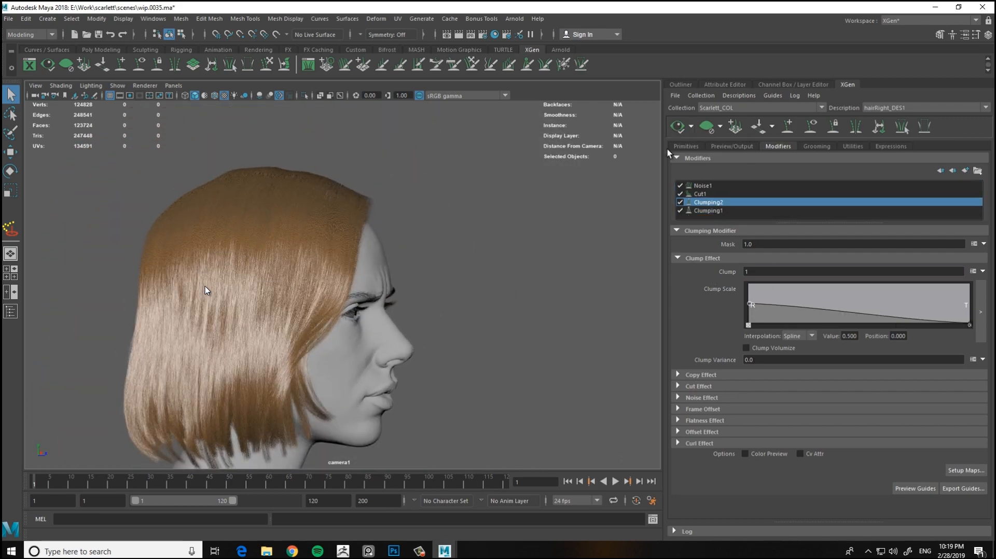
mouse_move(524, 288)
alt+mouse_down()
mouse_move(600, 311)
mouse_move(529, 274)
mouse_move(589, 289)
mouse_move(444, 278)
mouse_move(524, 283)
alt+mouse_up()
click(966, 470)
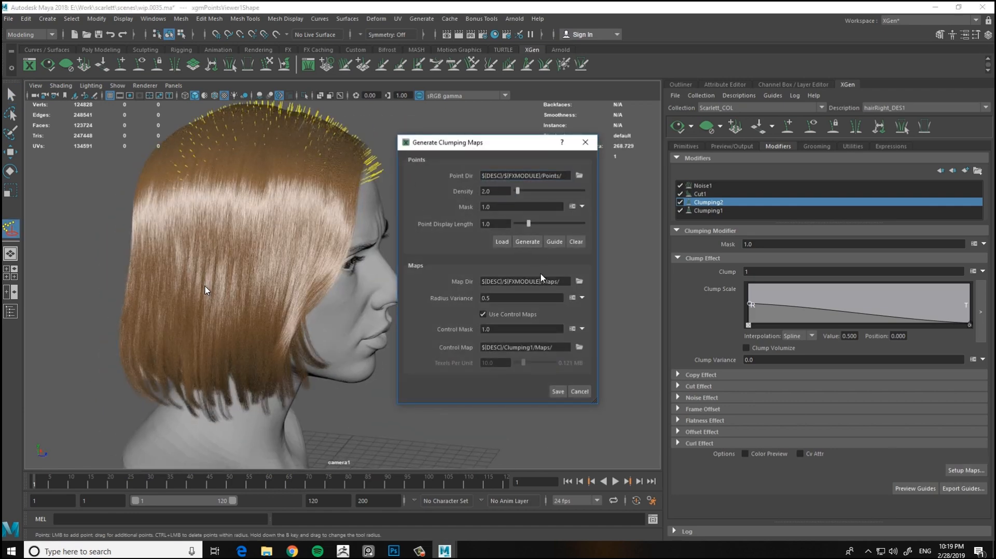
click(558, 391)
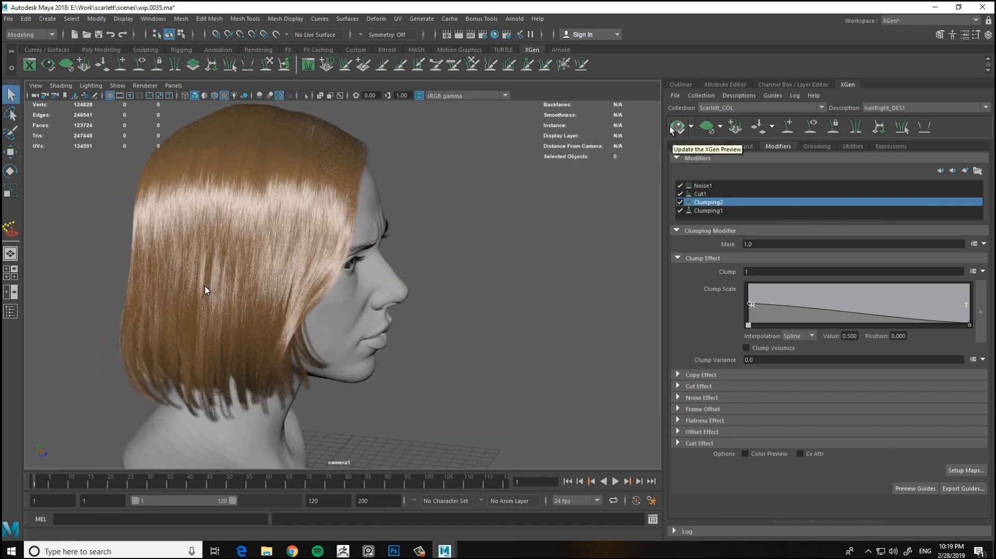
alt+drag(534, 290, 446, 275)
Add a third Clumping modifier, generate its clump points with Density 6.0, and save the maps controlled by Clumping2
click(965, 170)
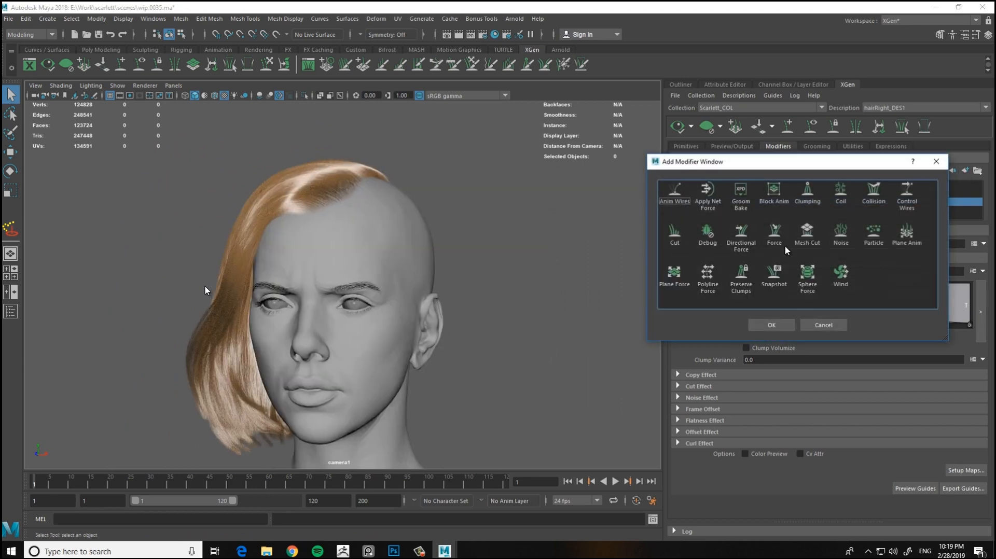
click(806, 192)
click(772, 325)
click(966, 470)
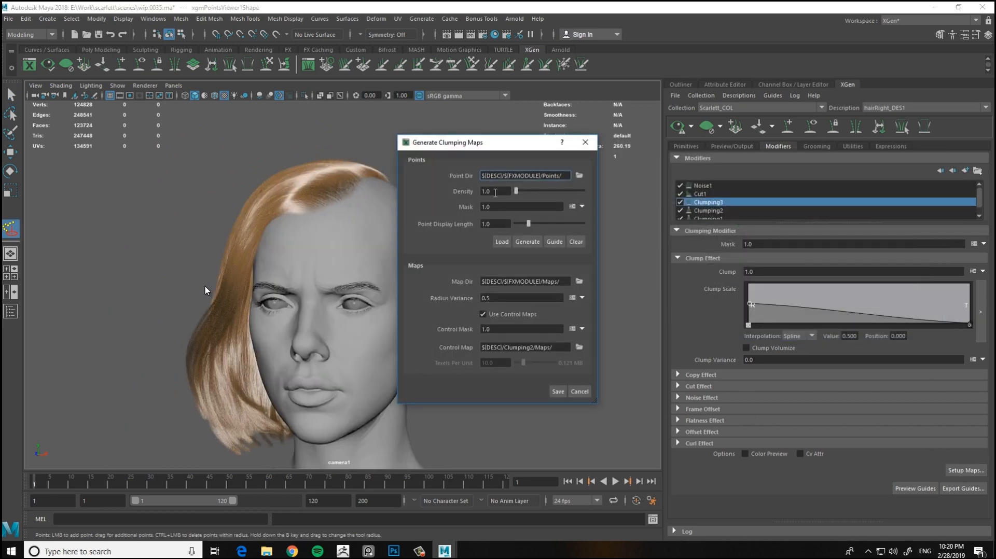
click(527, 242)
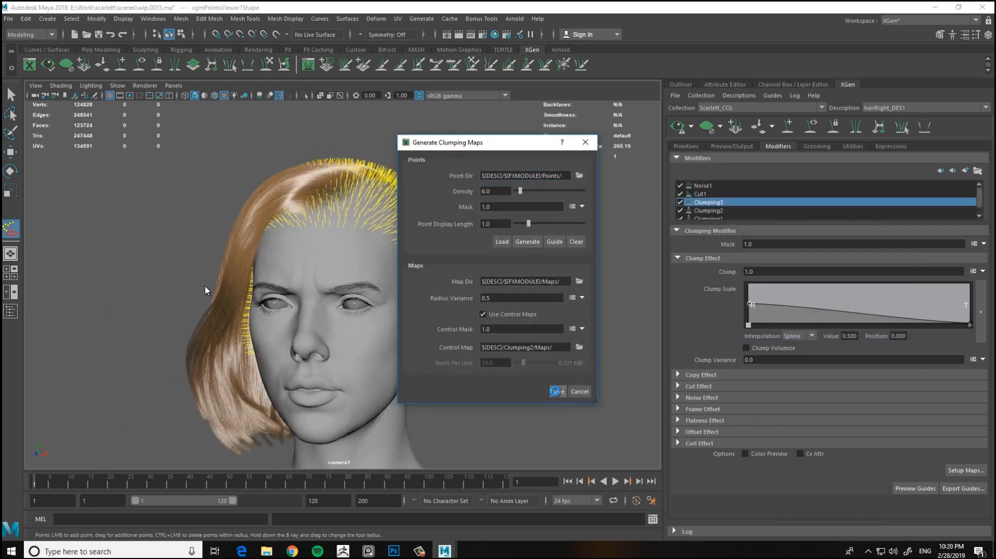
click(558, 391)
alt+drag(555, 286, 577, 334)
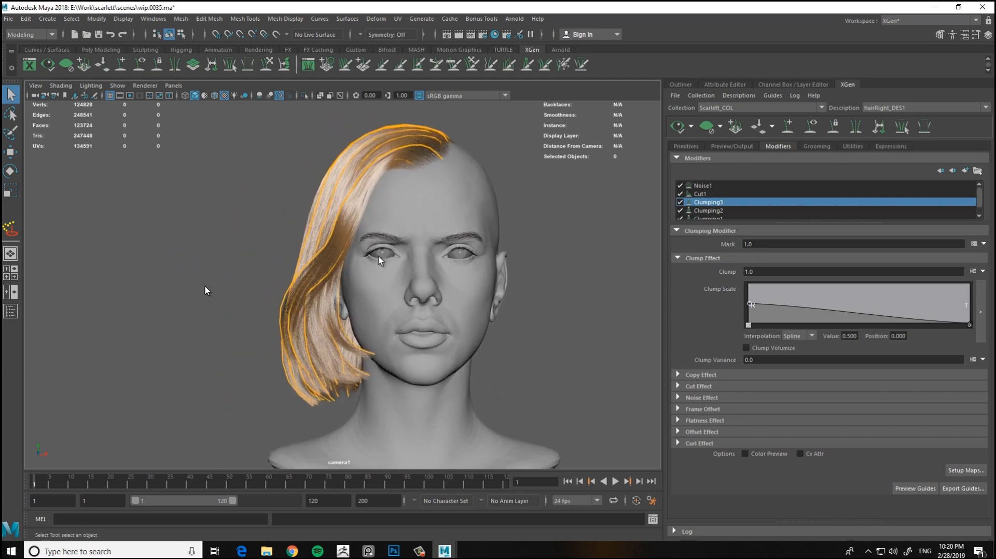
Show the hair guides and sculpt their shapes around the front, side and back of the head
click(810, 126)
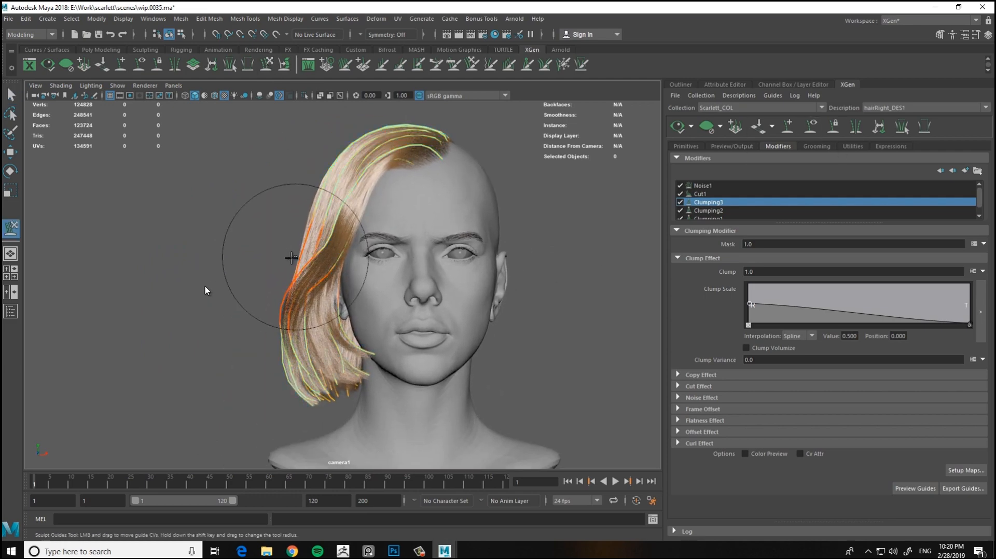
alt+drag(305, 273, 467, 289)
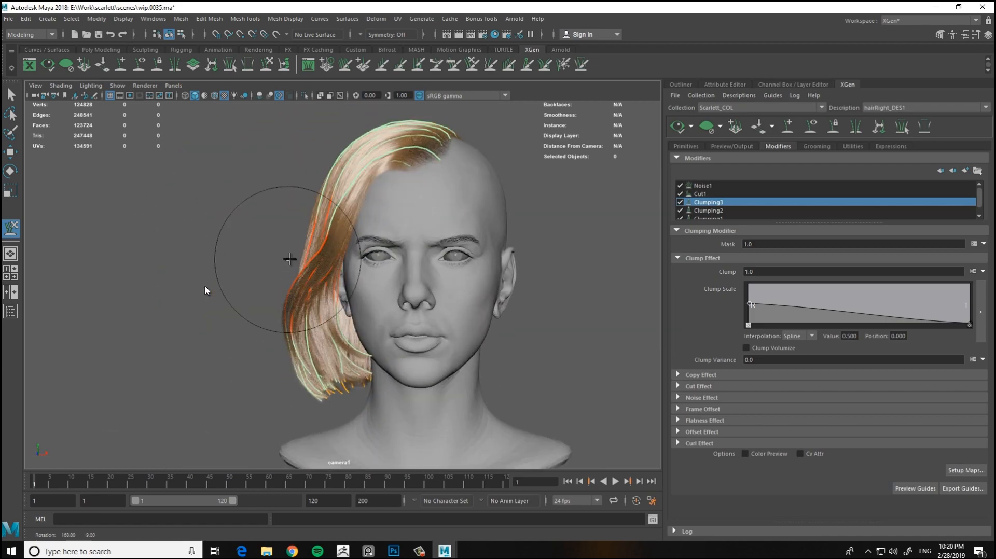
mouse_move(149, 295)
alt+mouse_down()
mouse_move(357, 301)
mouse_move(498, 233)
alt+mouse_up()
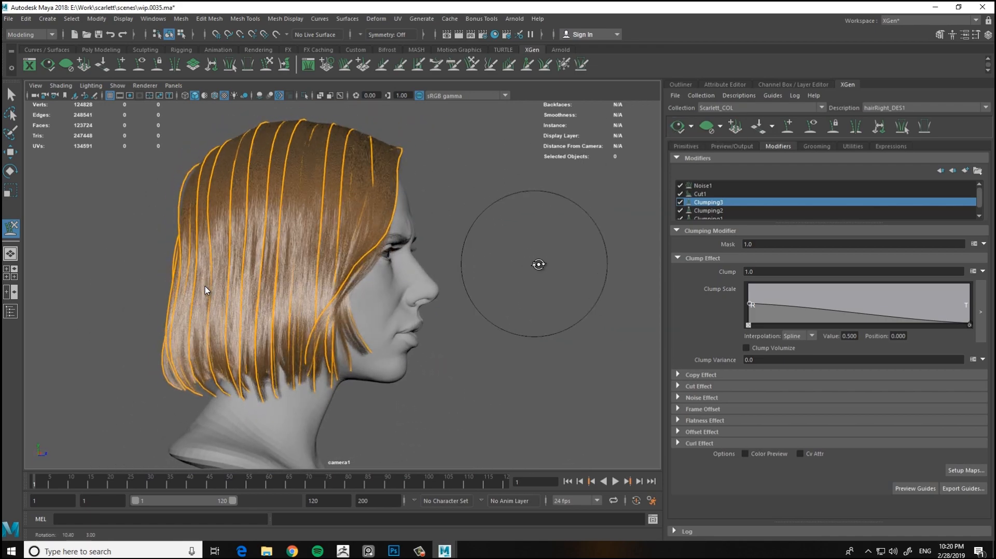
mouse_move(526, 270)
alt+mouse_down()
mouse_move(418, 260)
mouse_move(500, 278)
mouse_move(496, 269)
mouse_move(325, 341)
mouse_move(346, 337)
alt+mouse_up()
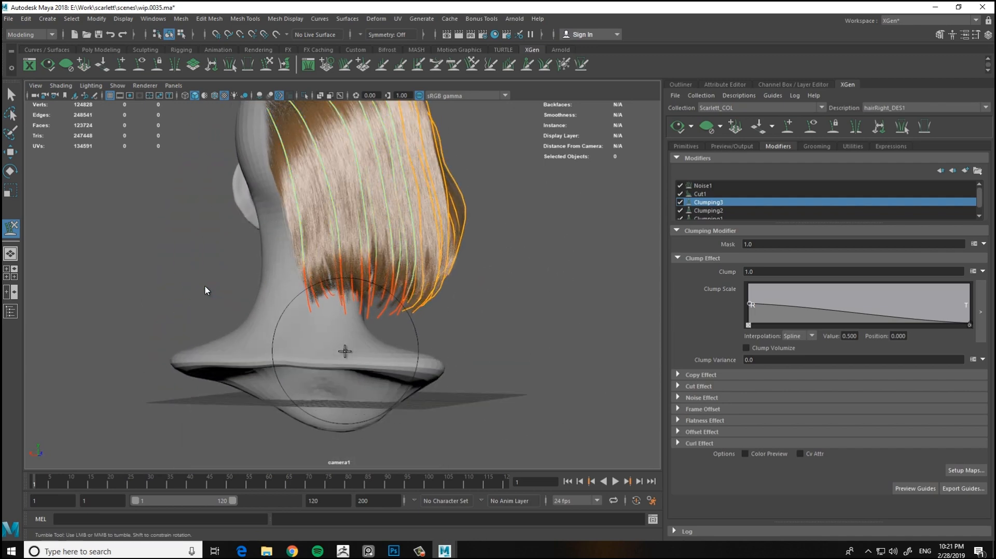
mouse_move(557, 296)
alt+mouse_down()
mouse_move(509, 312)
mouse_move(561, 312)
alt+mouse_up()
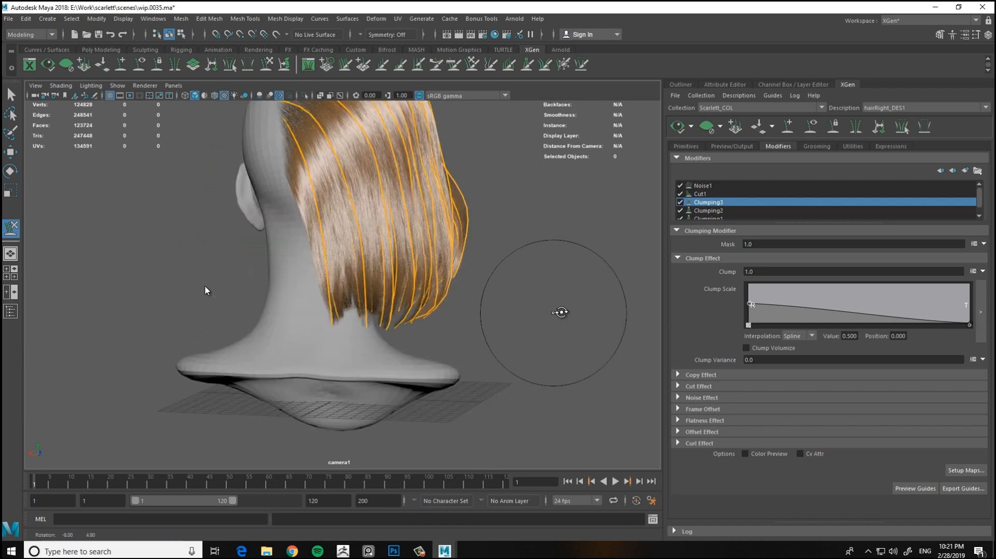
Select the two short guides at the nape between the longer tips and sculpt them
alt+middle_drag(560, 313, 506, 286)
alt+right_drag(506, 286, 494, 371)
alt+middle_drag(493, 372, 578, 378)
key(w)
drag(287, 302, 331, 342)
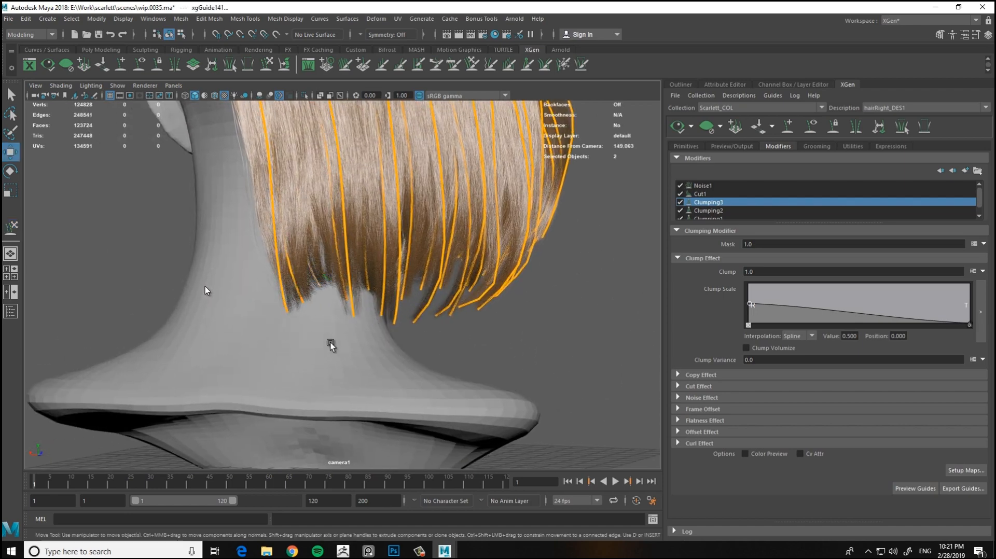
key(y)
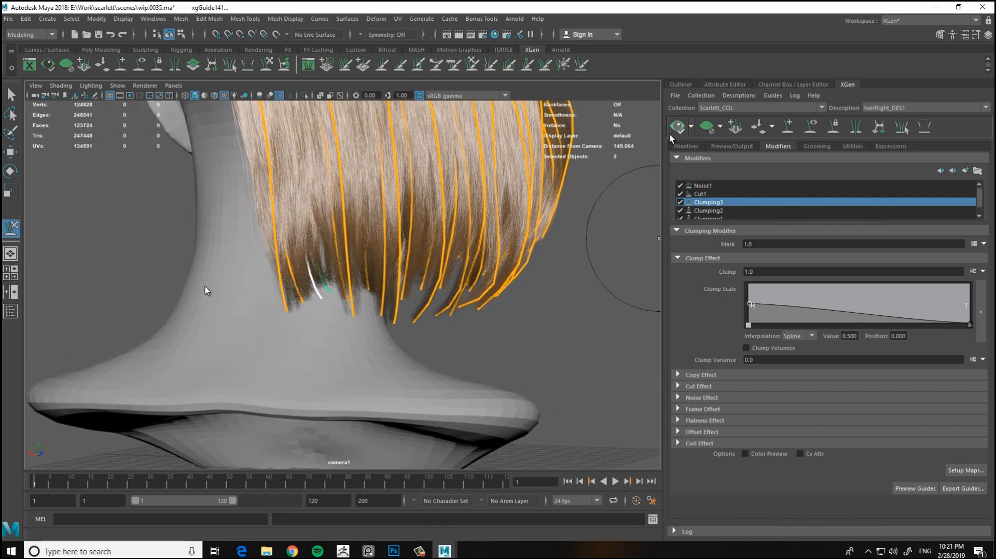
Select three inner guides near the back of the neck, sculpt their tips, and refresh the hair preview
alt+right_drag(322, 244, 197, 280)
mouse_move(260, 301)
alt+mouse_down()
mouse_move(209, 311)
mouse_move(271, 304)
mouse_move(85, 307)
alt+mouse_up()
mouse_move(223, 301)
alt+middle_down()
mouse_move(236, 359)
mouse_move(258, 335)
alt+middle_up()
mouse_move(257, 311)
alt+right_down()
mouse_move(349, 279)
mouse_move(402, 278)
alt+right_up()
key(w)
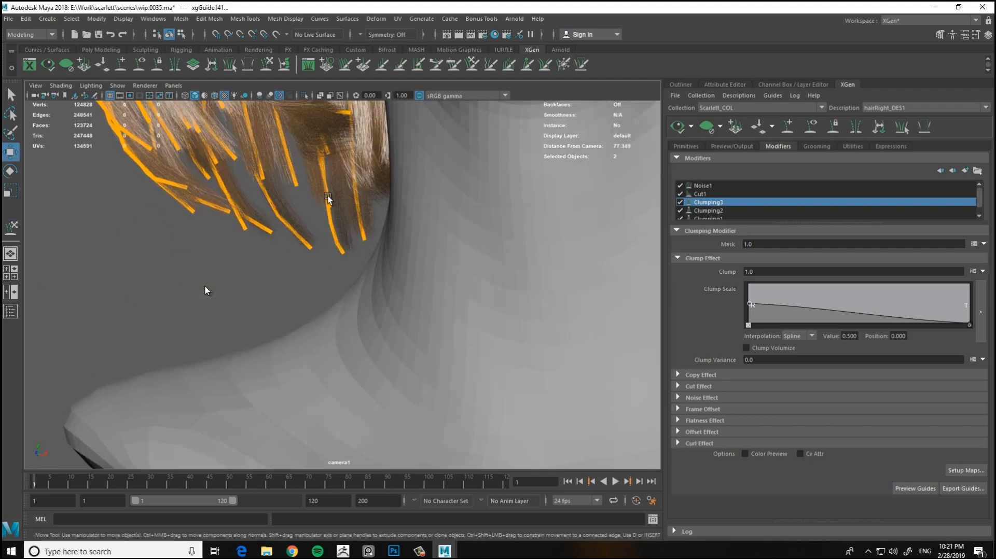
alt+right_drag(330, 294, 290, 296)
alt+drag(296, 290, 455, 330)
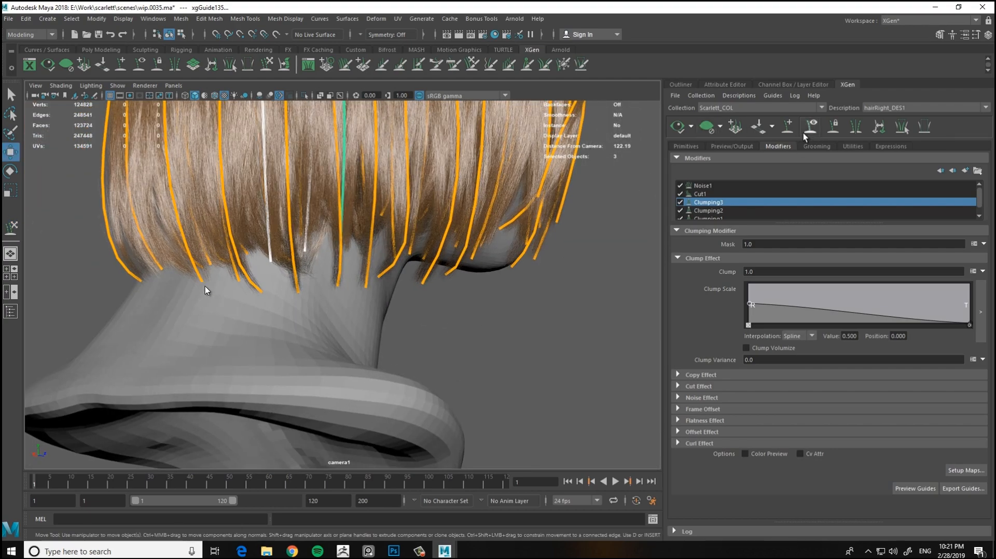
click(265, 64)
alt+right_drag(332, 228, 296, 219)
mouse_move(381, 255)
alt+mouse_down()
mouse_move(229, 309)
mouse_move(288, 331)
alt+mouse_up()
click(675, 129)
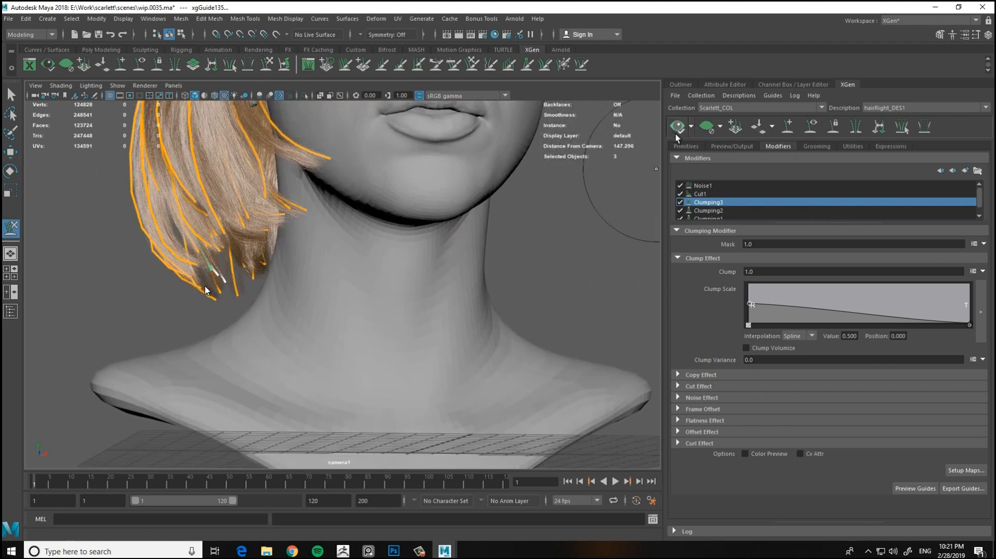
Select the short guide on the crown and sculpt it to follow the surrounding hair over the top of the head
alt+right_drag(311, 303, 265, 310)
alt+drag(265, 311, 279, 335)
alt+middle_drag(437, 247, 440, 353)
alt+drag(292, 151, 493, 238)
key(w)
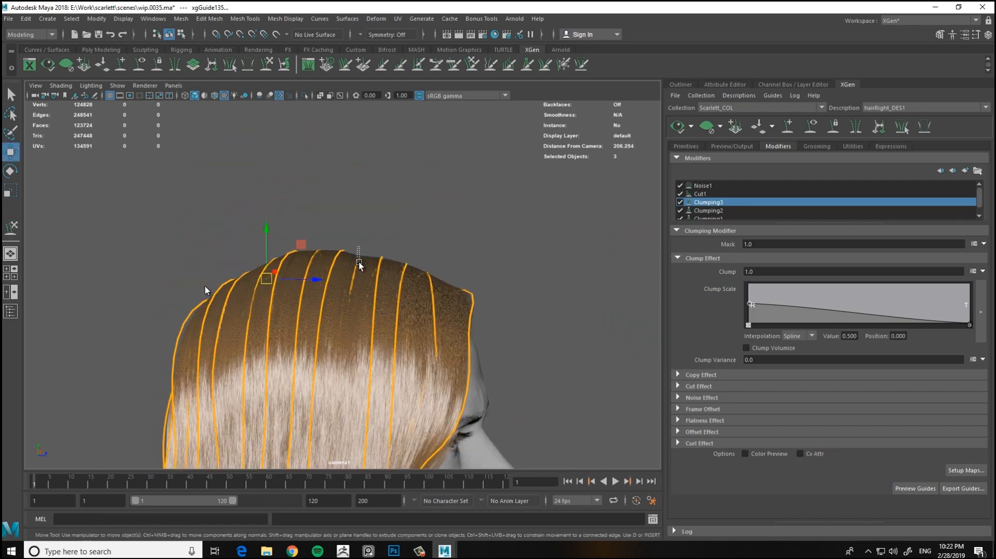
click(267, 64)
alt+drag(363, 228, 253, 263)
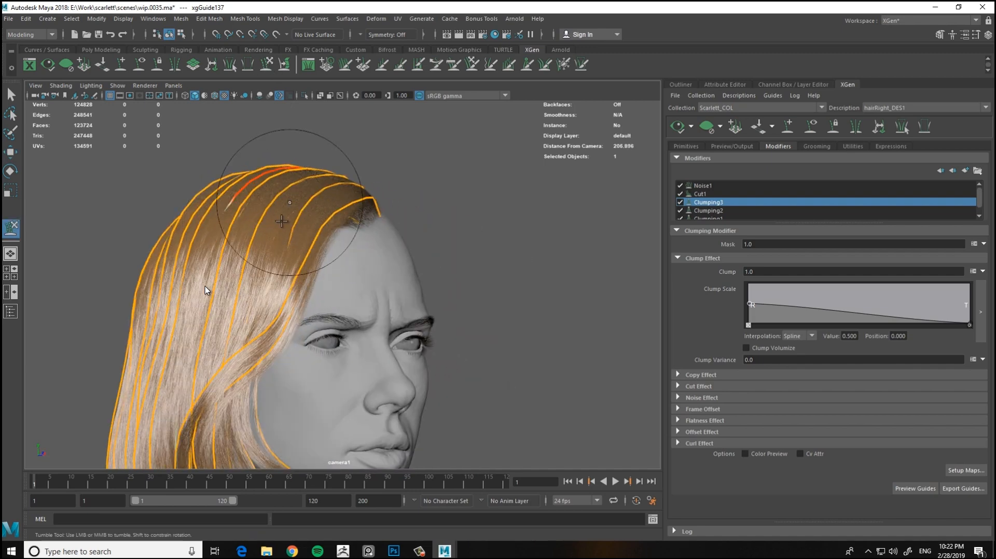
mouse_move(288, 213)
alt+mouse_down()
mouse_move(216, 374)
mouse_move(672, 145)
alt+mouse_up()
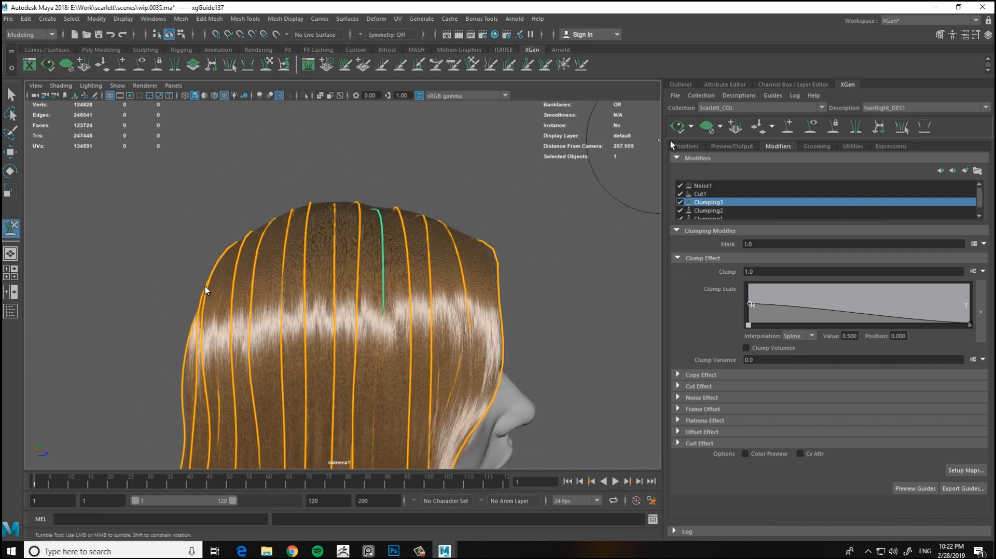
Examine the bob's overall silhouette from the front at different distances
alt+right_drag(558, 224, 506, 206)
alt+right_drag(524, 244, 507, 247)
alt+drag(506, 247, 452, 253)
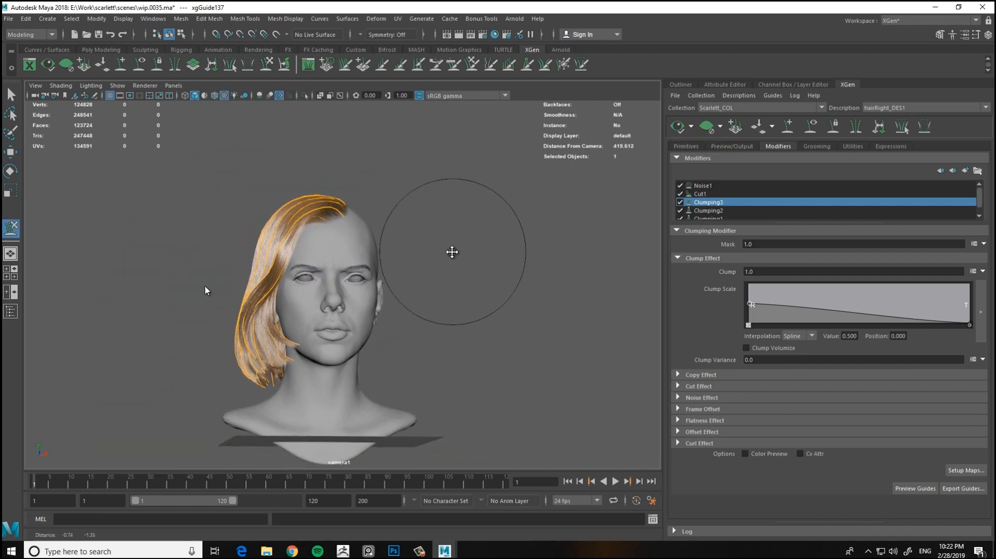
alt+right_drag(451, 253, 522, 281)
alt+right_drag(497, 249, 532, 247)
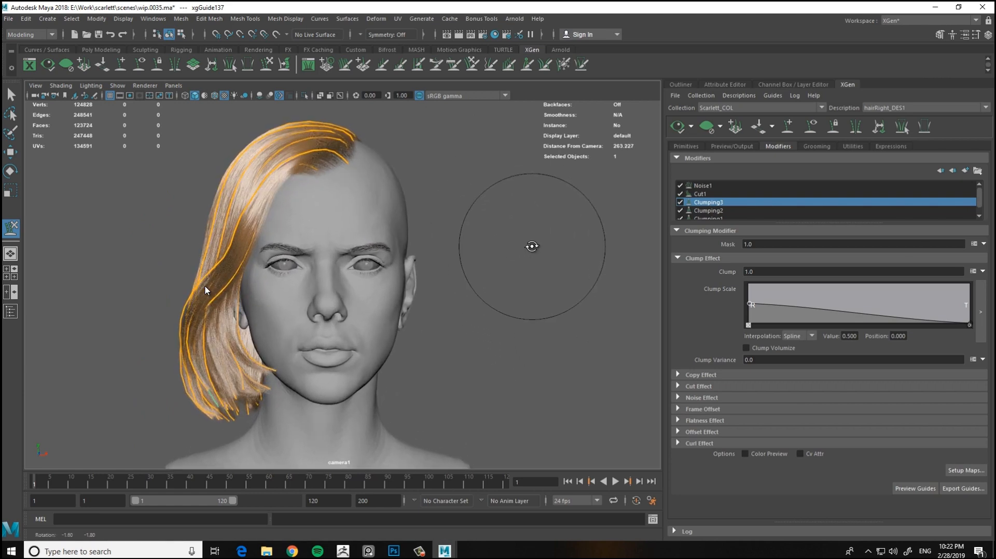
alt+middle_drag(531, 247, 508, 256)
mouse_move(503, 255)
alt+mouse_down()
mouse_move(466, 244)
mouse_move(493, 253)
alt+mouse_up()
alt+middle_drag(474, 288, 492, 288)
Hide the guides, check the hair in profile, and save the scene incrementally as wip.0036.ma
key(w)
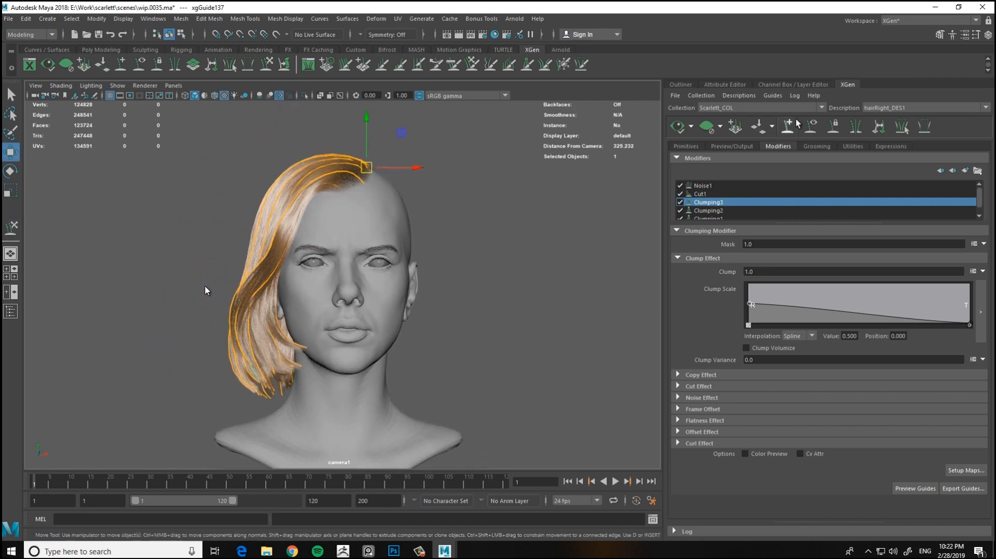
click(810, 126)
alt+drag(474, 276, 533, 280)
alt+middle_drag(533, 280, 536, 305)
alt+right_drag(498, 298, 523, 305)
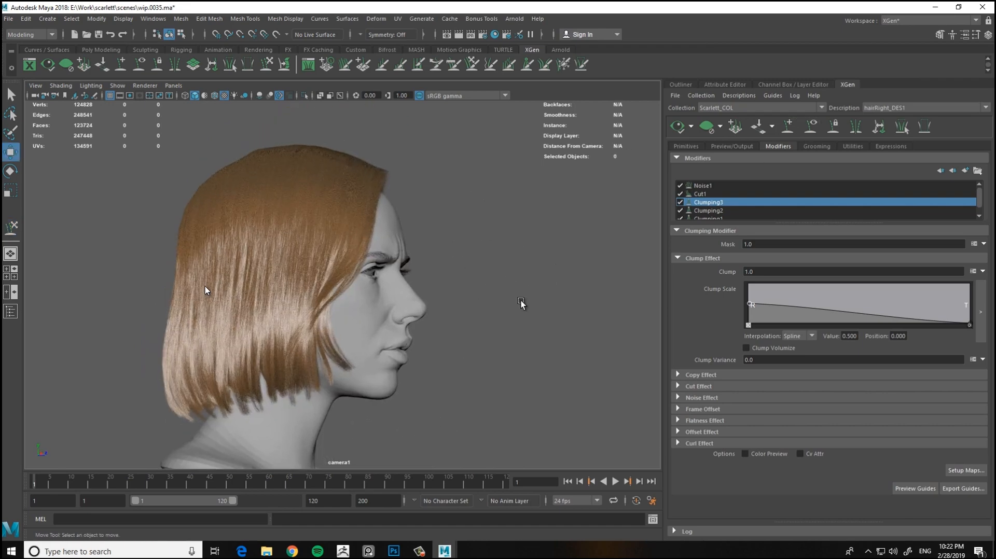
alt+right_drag(464, 269, 512, 279)
key(ctrl+alt+s)
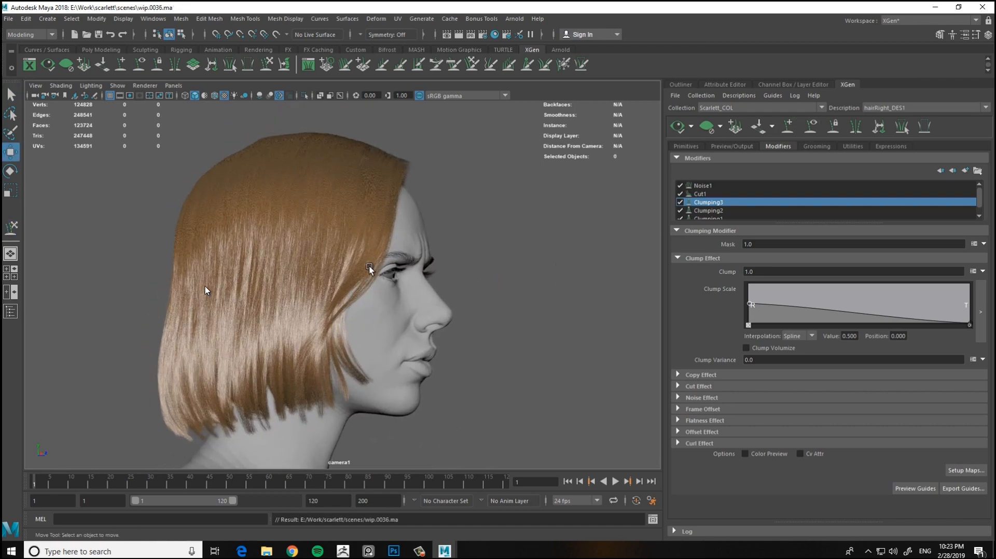
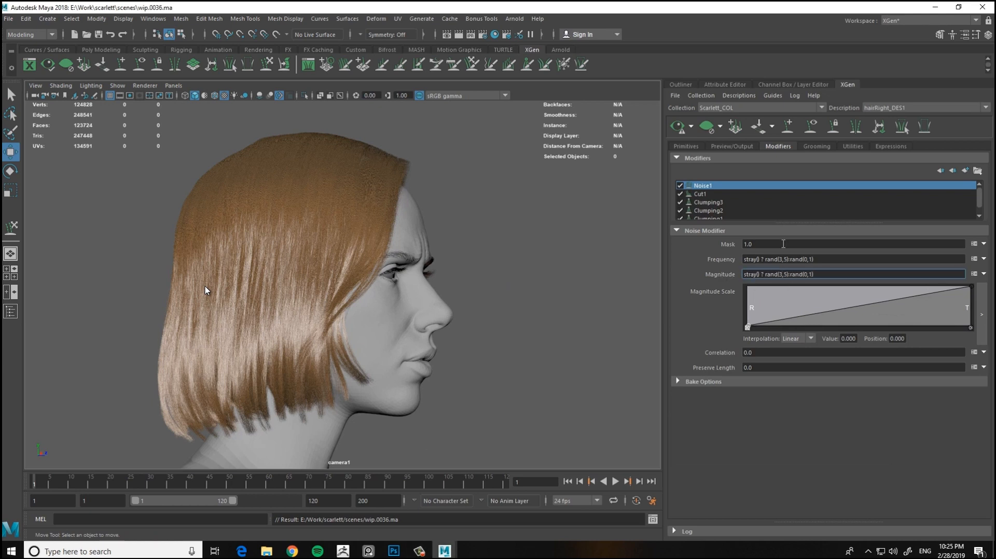
Set the Magnitude expression of the Noise1 modifier to stray() ? rand(3,5):rand(0,0.5)
click(778, 260)
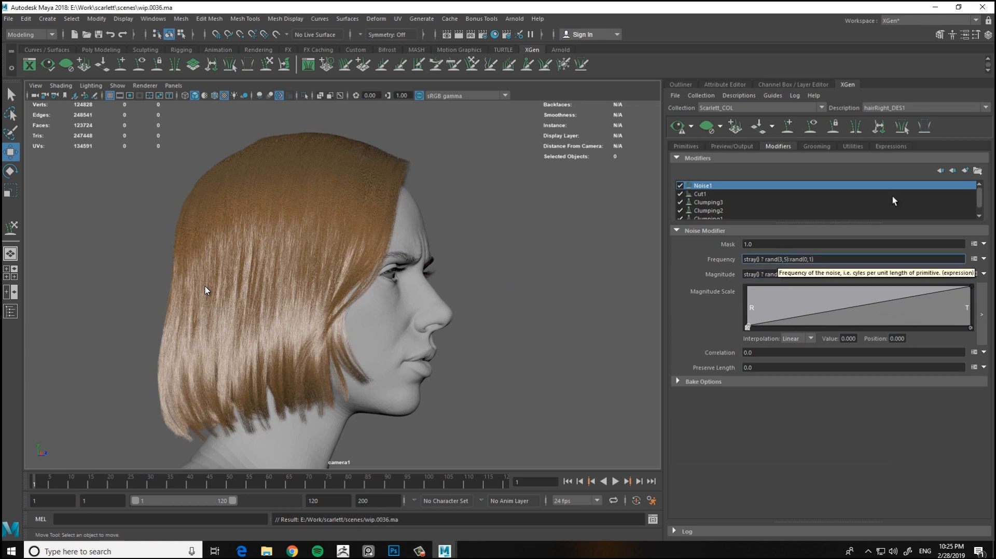
click(812, 274)
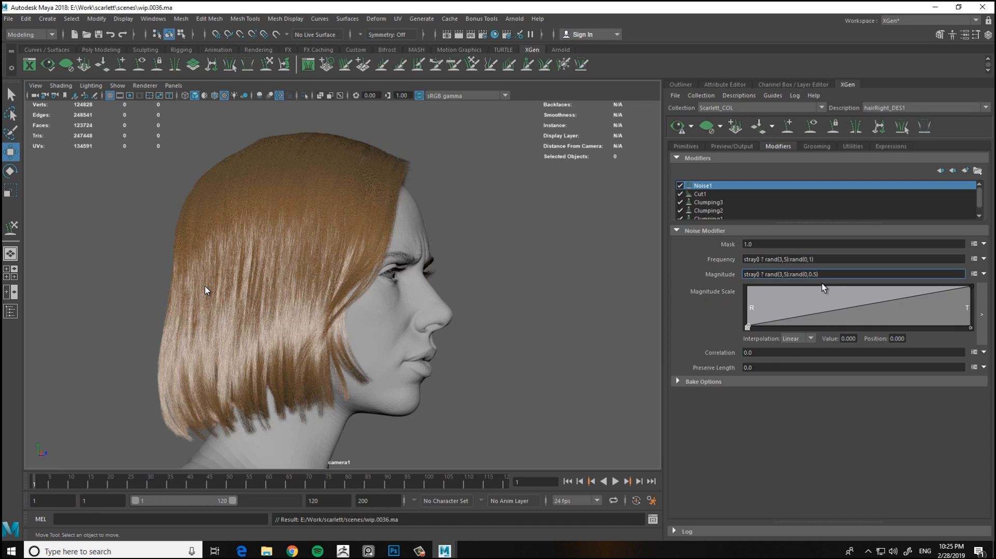
key(Return)
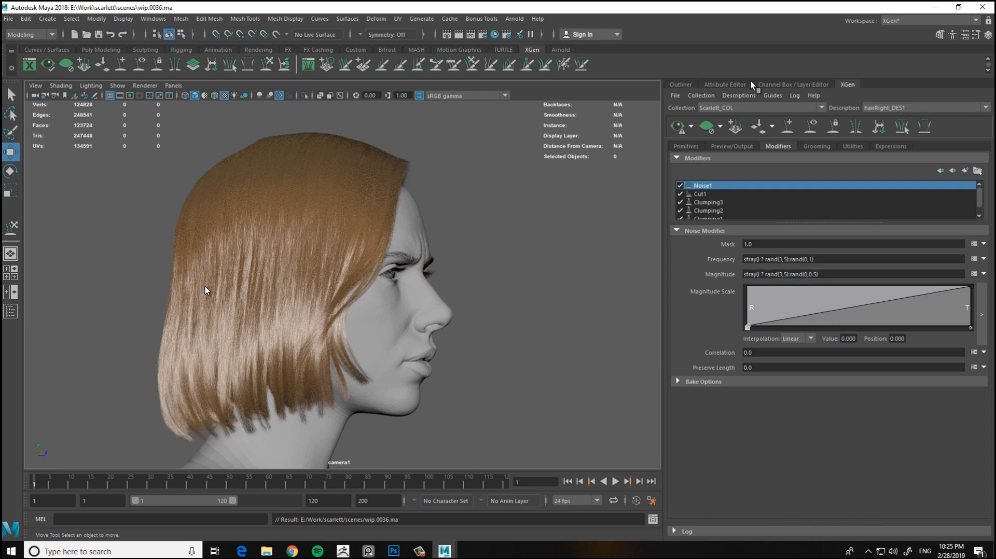
Check the description's stray percentage, then refresh the preview and inspect the stray hairs close up from the front
click(740, 96)
click(784, 173)
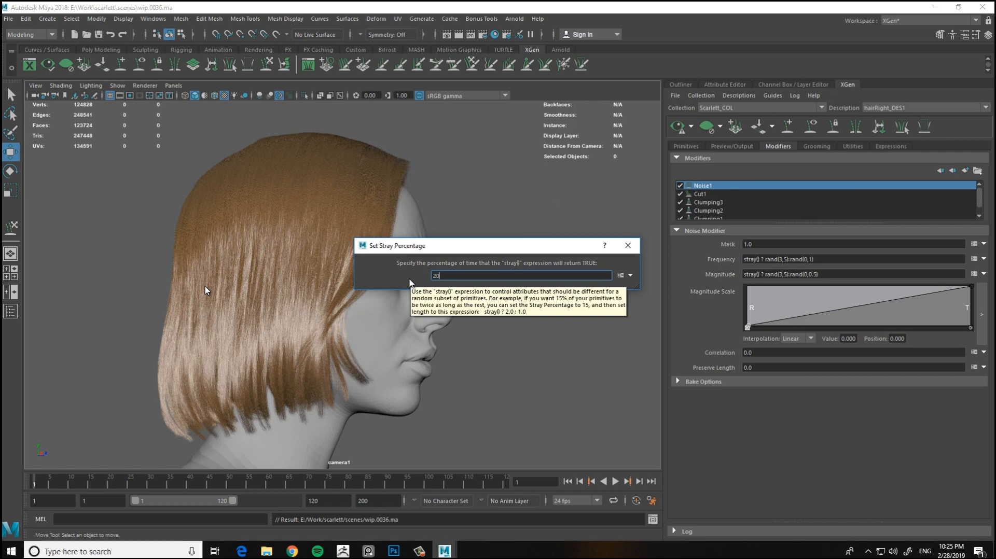
click(627, 245)
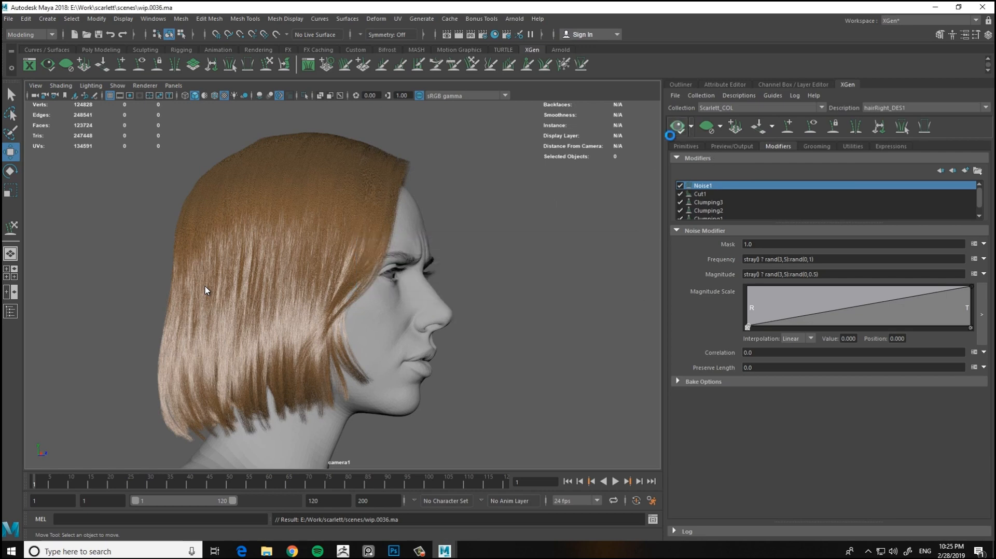
alt+drag(394, 280, 445, 328)
alt+right_drag(445, 328, 518, 317)
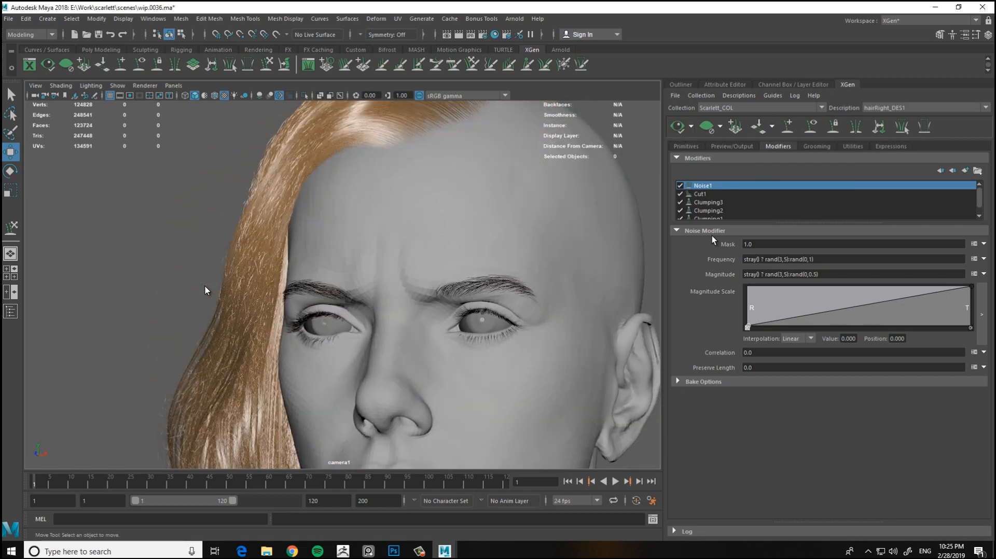
Change the stray part of Noise1's Frequency expression to rand(0,.5) and check the hair around the face
click(786, 260)
text(.5)
key(Return)
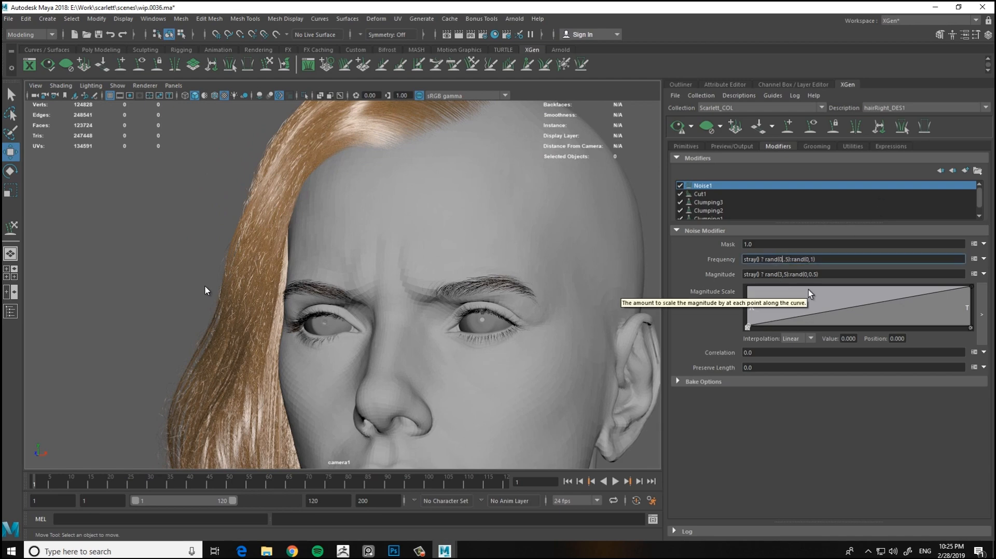
alt+drag(204, 289, 340, 292)
Set Noise1's Frequency expression to stray() ? rand(0,.5):rand(0,.5)
click(785, 259)
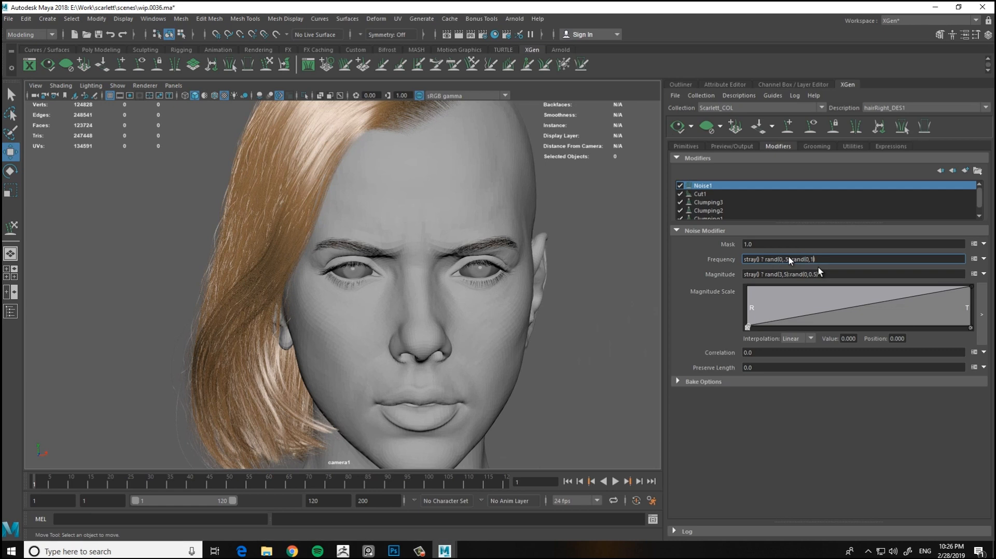
click(775, 259)
text(.)
key(BackSpace)
text(.5)
key(Return)
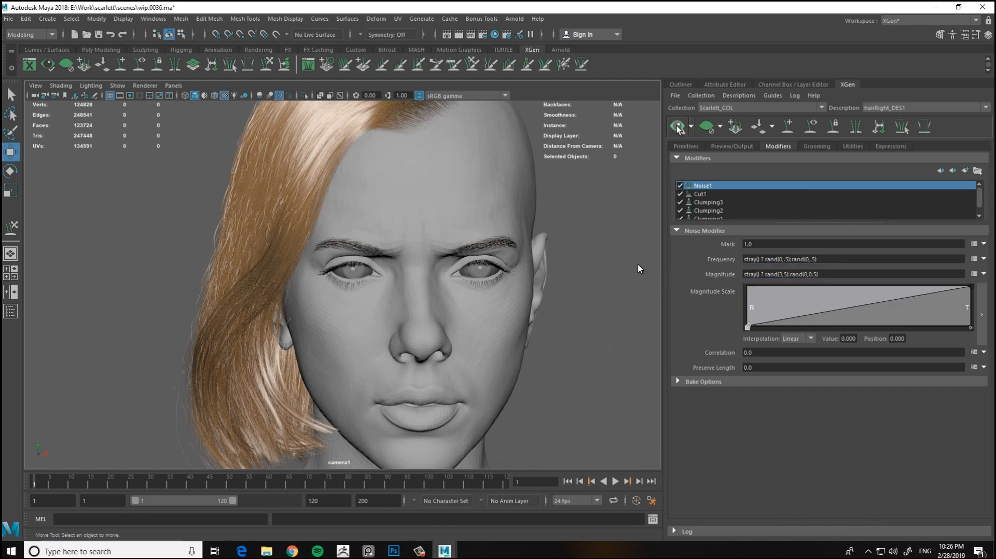
Change the non-stray part of Noise1's Frequency expression to rand(0,1) and check the hair from the front
alt+right_drag(438, 251, 425, 227)
alt+drag(425, 226, 549, 228)
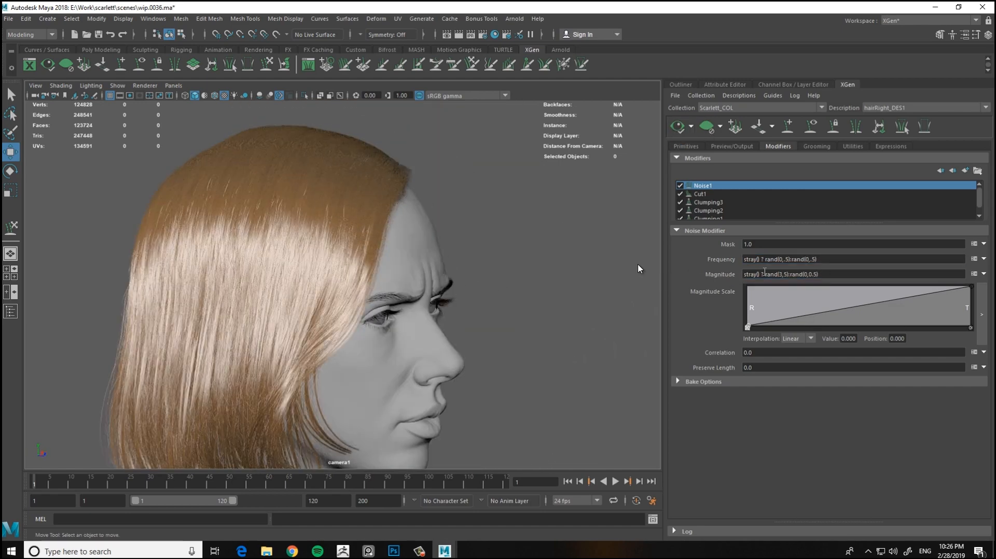
click(830, 262)
text(1)
key(Return)
alt+drag(493, 185, 400, 246)
alt+right_drag(400, 246, 437, 312)
alt+drag(436, 313, 597, 267)
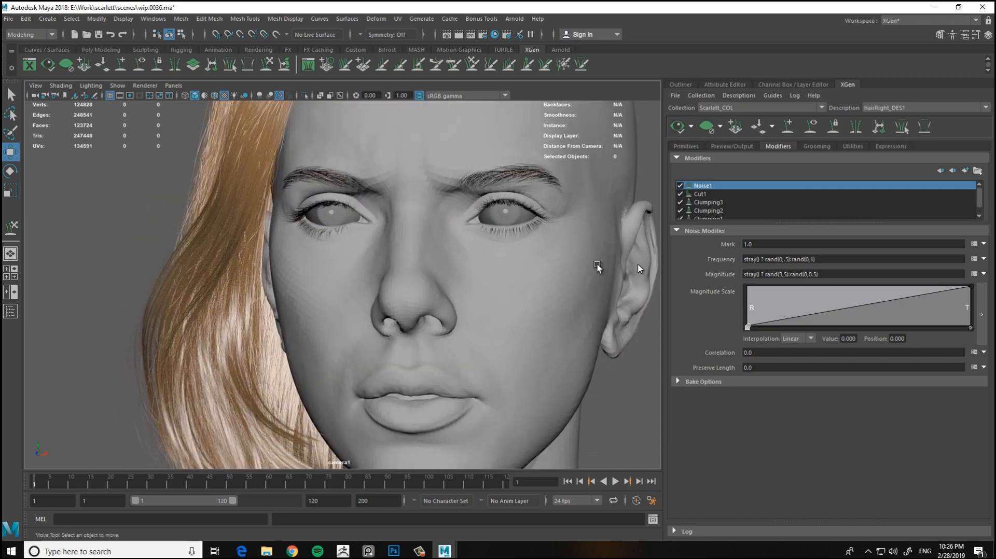
Set the stray part of Noise1's Magnitude expression to rand(1,3) and check the hair beside the face
click(786, 277)
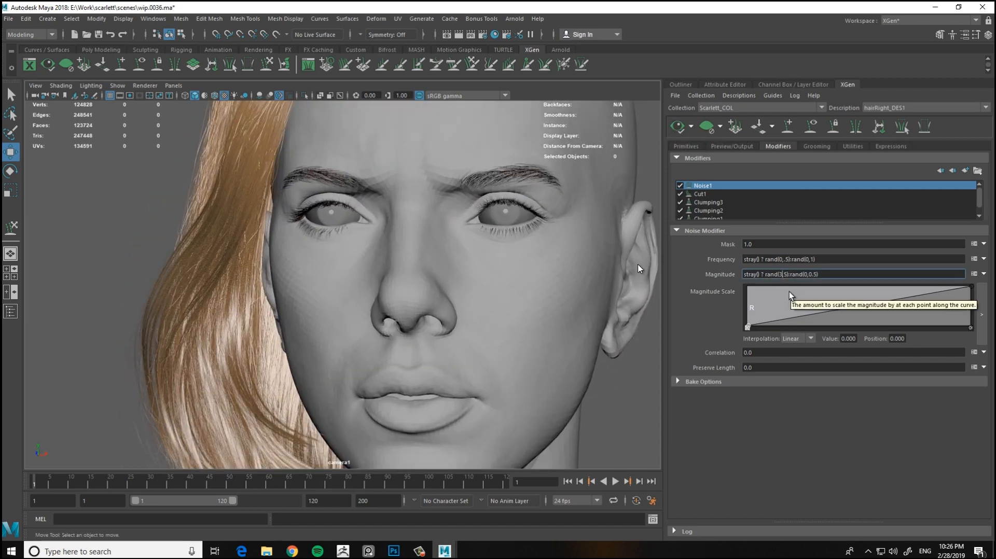
alt+drag(236, 209, 355, 231)
click(784, 275)
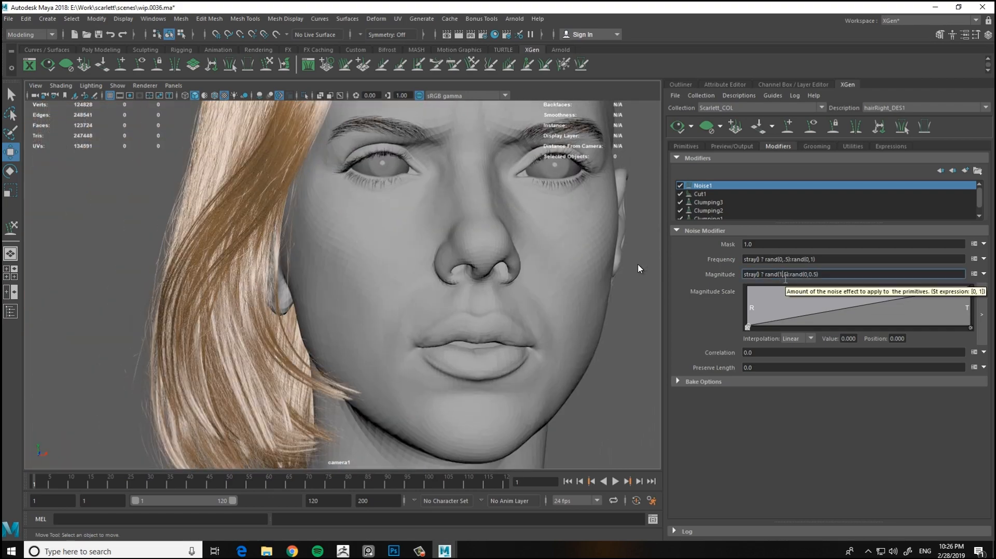
key(BackSpace)
text(3)
key(Return)
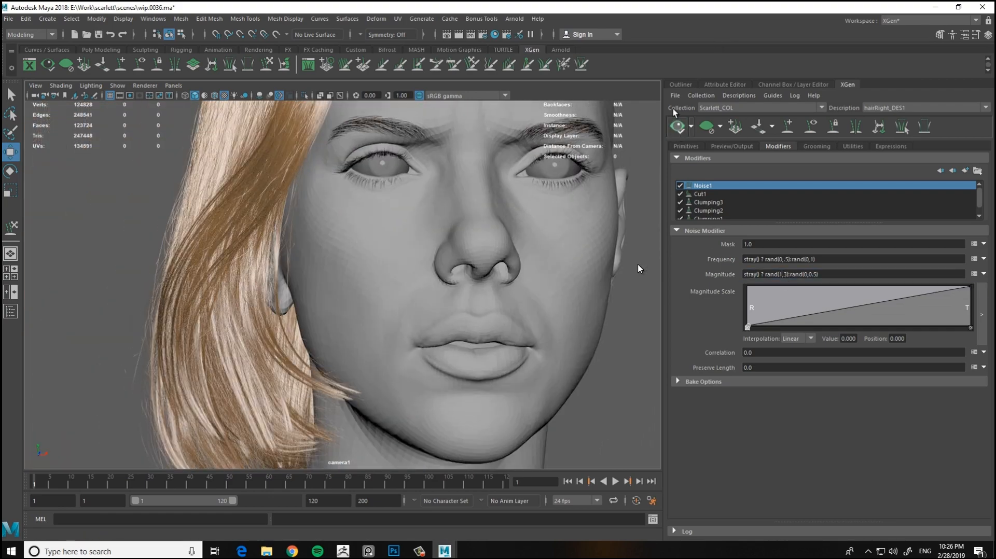
alt+drag(332, 260, 464, 350)
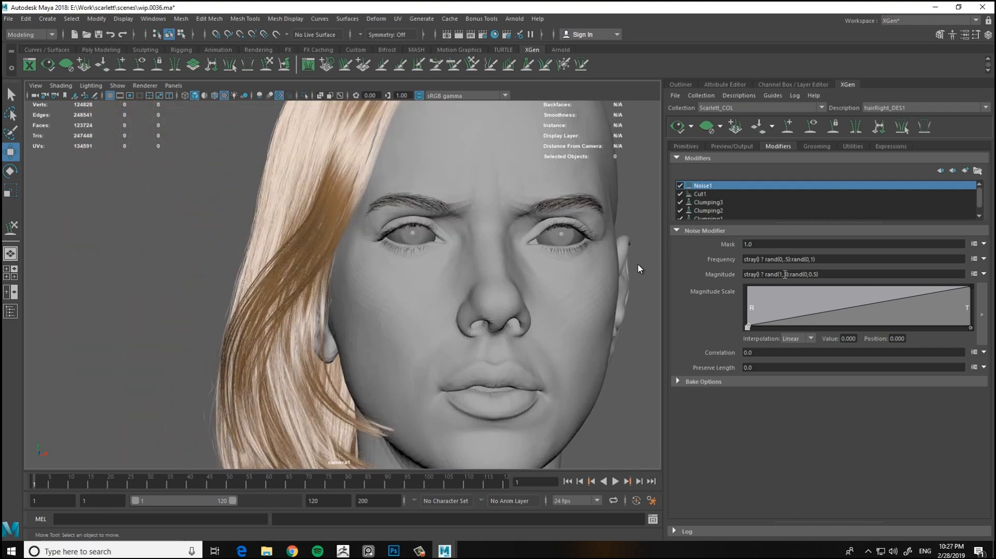
Raise the stray range in Noise1's Magnitude expression to rand(1,7) and inspect the strands close up
click(788, 273)
key(BackSpace)
text(7)
key(Return)
alt+drag(311, 244, 314, 328)
alt+middle_drag(314, 327, 407, 346)
alt+right_drag(228, 332, 287, 322)
alt+drag(287, 322, 312, 319)
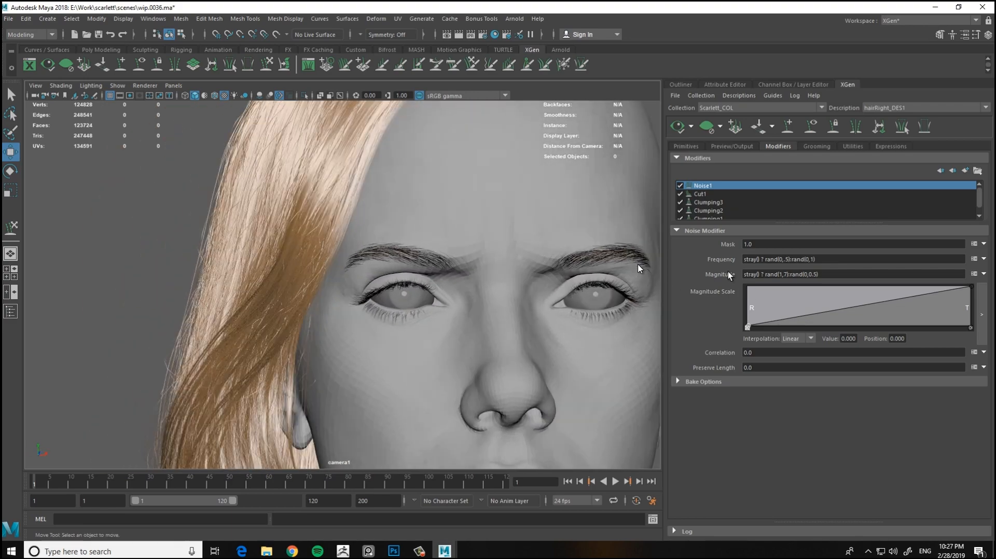
Reduce the stray range in Noise1's Magnitude expression to rand(1,3) and view the whole head
click(782, 274)
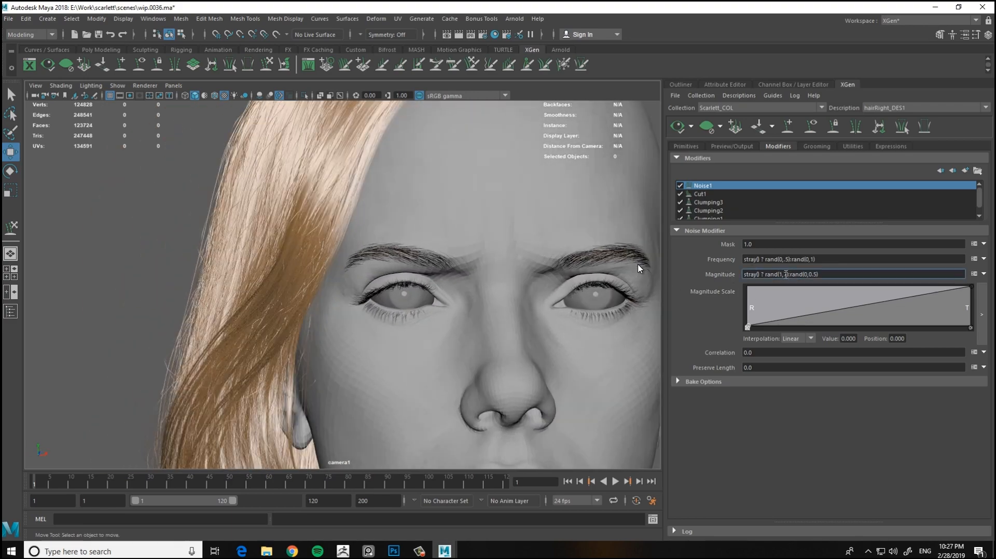
key(BackSpace)
text(3)
key(Return)
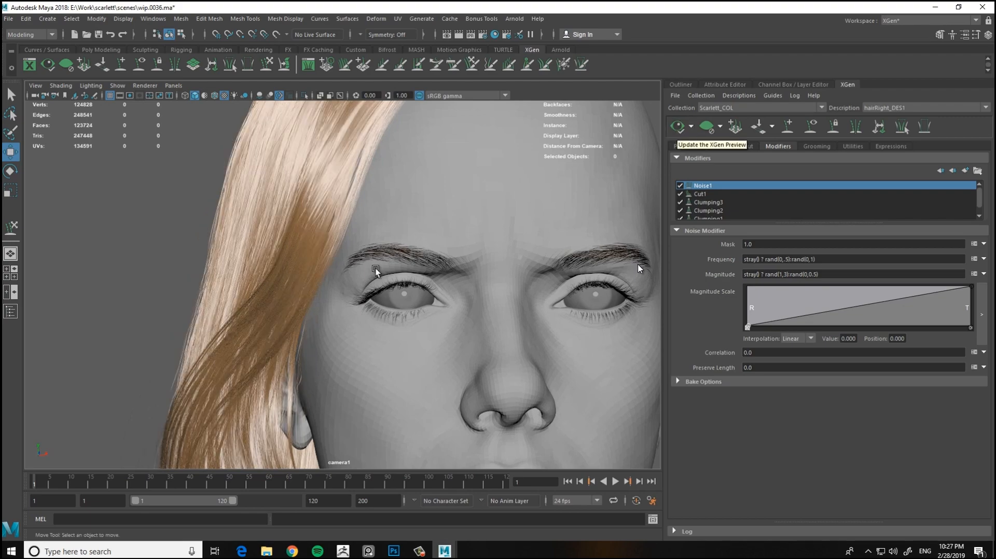
alt+drag(378, 271, 270, 263)
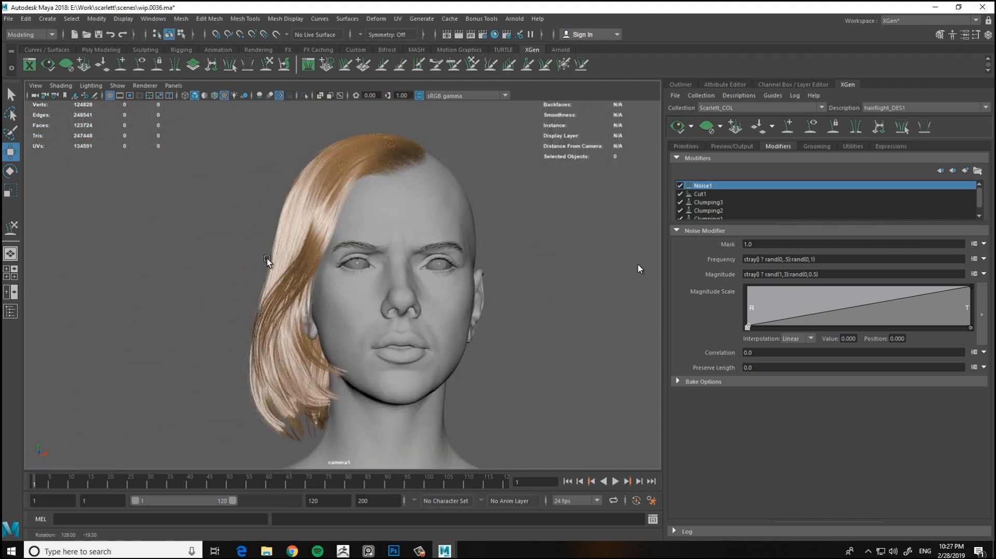
Set the stray range in Noise1's Magnitude expression to rand(1,5), refresh the preview and inspect the hair from the front
click(782, 278)
key(BackSpace)
text(5)
key(Return)
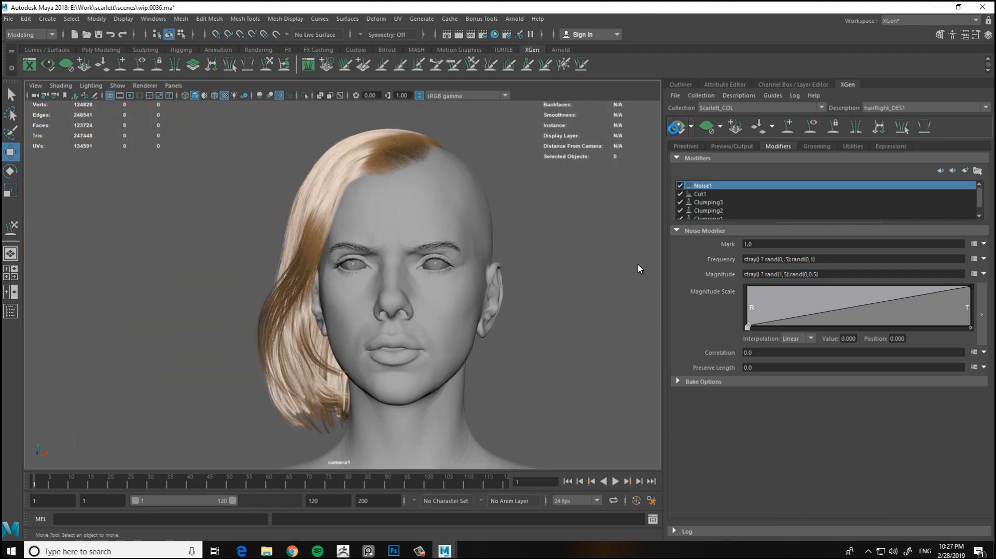
alt+right_drag(372, 278, 376, 306)
mouse_move(375, 306)
alt+mouse_down()
mouse_move(327, 297)
mouse_move(437, 328)
mouse_move(358, 307)
mouse_move(366, 307)
alt+mouse_up()
alt+middle_drag(366, 307, 349, 298)
Set the stray range in Noise1's Magnitude expression to rand(5,7) and check the flyaway strands
click(780, 277)
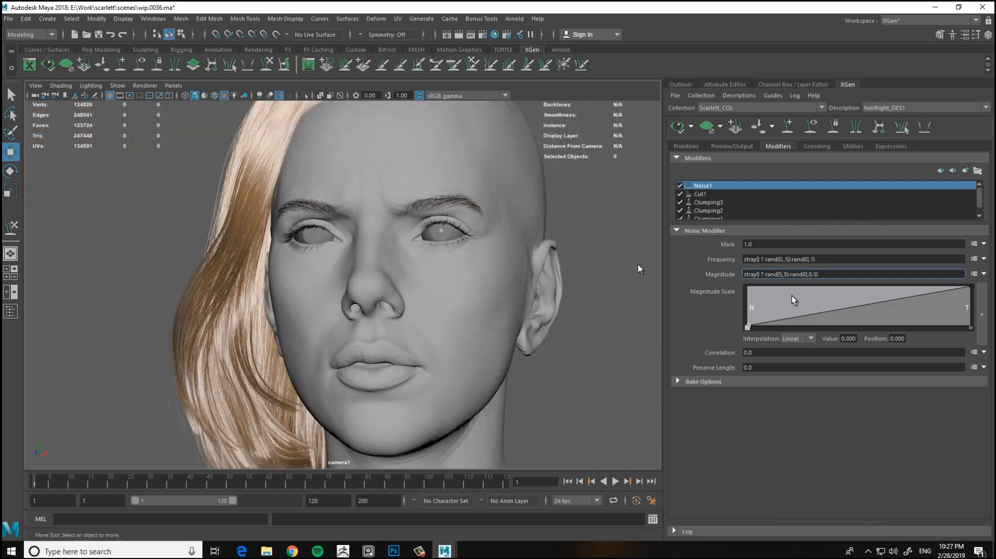
key(BackSpace)
text(7)
key(Return)
alt+drag(381, 264, 415, 317)
Set Noise1's Magnitude expression to stray() ? rand(1,3):rand(0,0.5) and refresh the preview
click(780, 275)
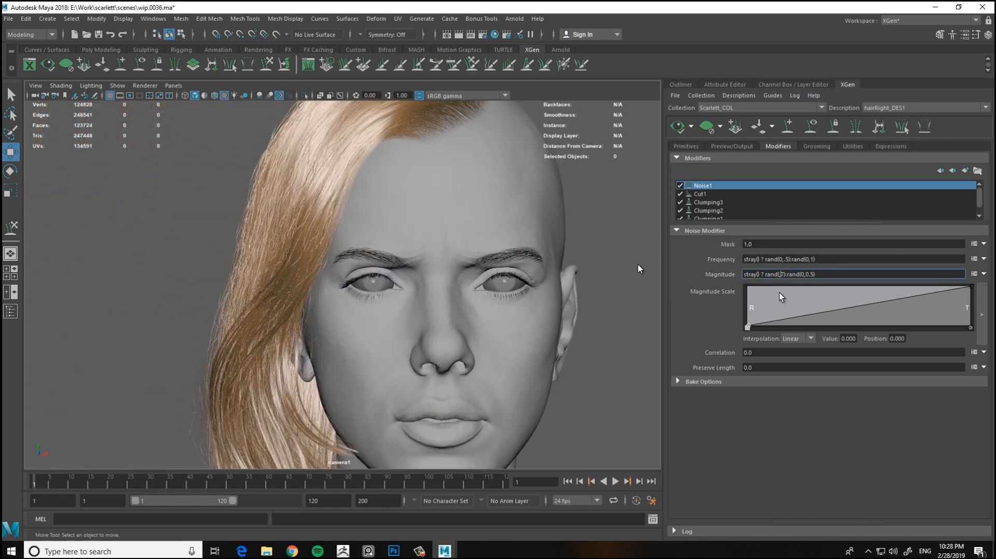
text(1)
key(Delete)
key(Delete)
text(,3)
key(Return)
click(676, 127)
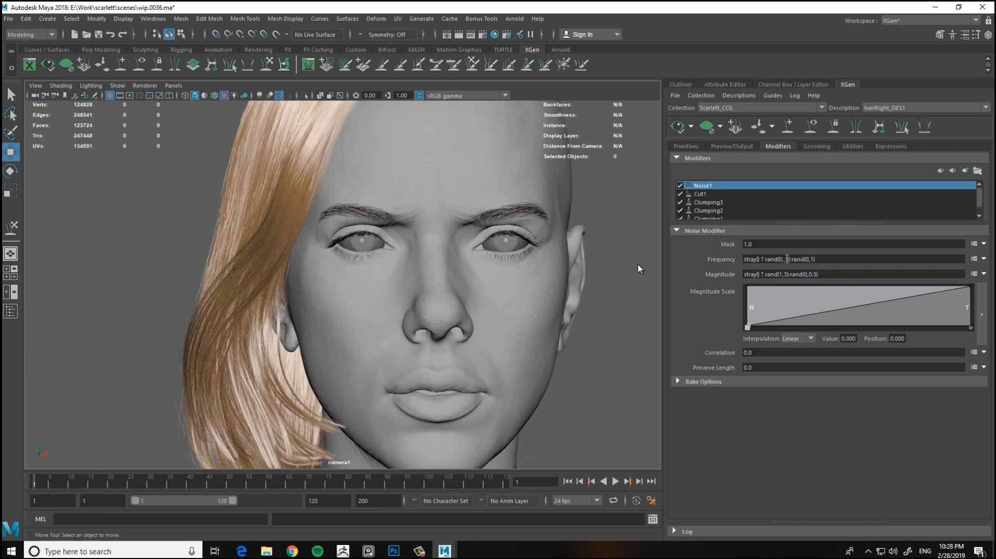
Change the stray part of Noise1's Frequency expression to rand(0,.2) and refresh the preview
key(BackSpace)
text(2)
key(Return)
click(674, 130)
Widen the stray range in Noise1's Magnitude expression to rand(1,7) and check the hair from the front
double_click(784, 274)
text(7)
key(Return)
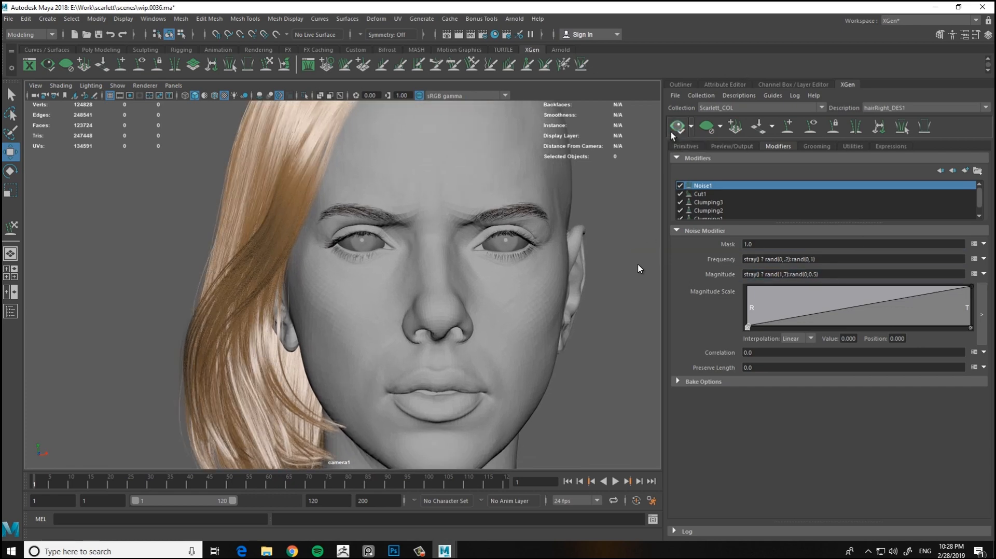
alt+drag(421, 266, 259, 272)
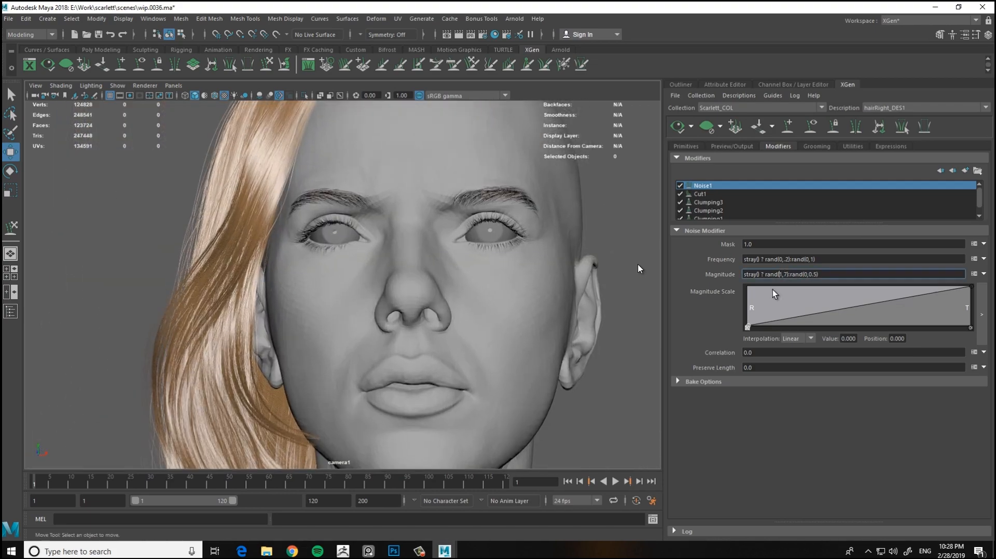
Try a stray range of rand(1,10) in Noise1's Magnitude expression and view the hair from farther away
text(10)
key(Return)
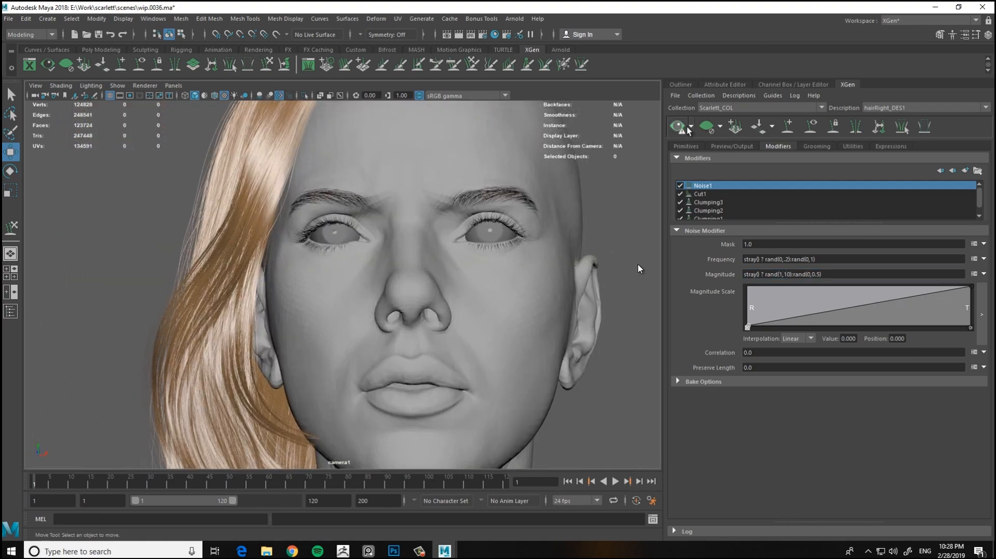
scroll(385, 263, down, 3)
alt+drag(385, 263, 344, 284)
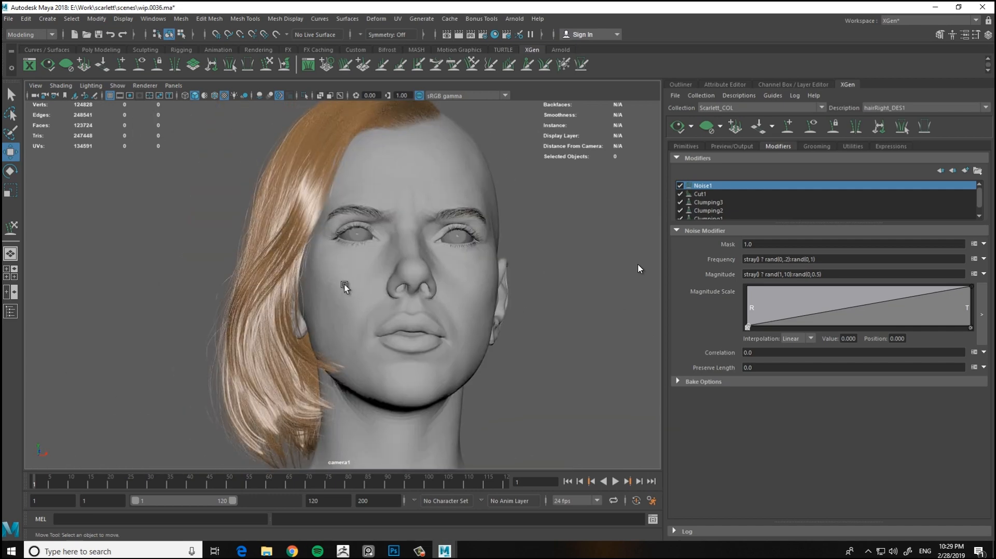
Bring the stray range in Noise1's Magnitude expression back to rand(1,7) and refresh the preview
scroll(387, 301, up, 3)
text(7)
key(Return)
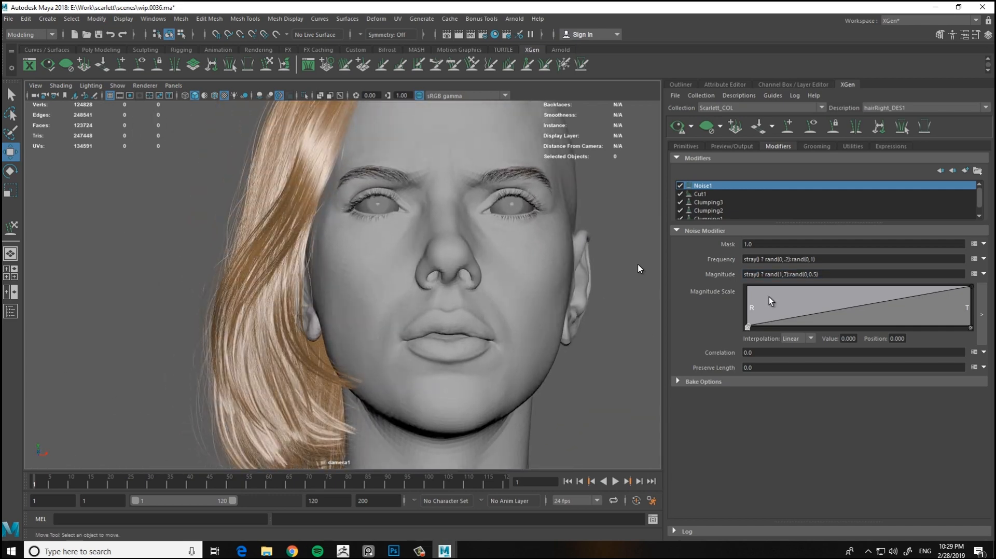
click(677, 130)
mouse_move(407, 220)
alt+mouse_down()
mouse_move(377, 262)
mouse_move(407, 233)
alt+mouse_up()
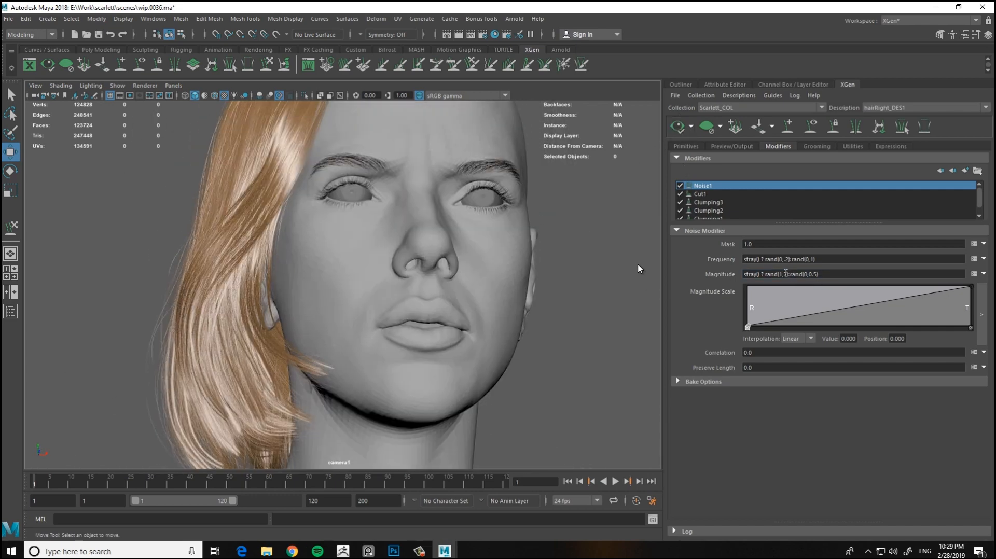
Set the stray range in Noise1's Magnitude expression to rand(1,8), refresh the preview and inspect the hair
click(786, 273)
key(BackSpace)
text(9)
key(Return)
click(674, 131)
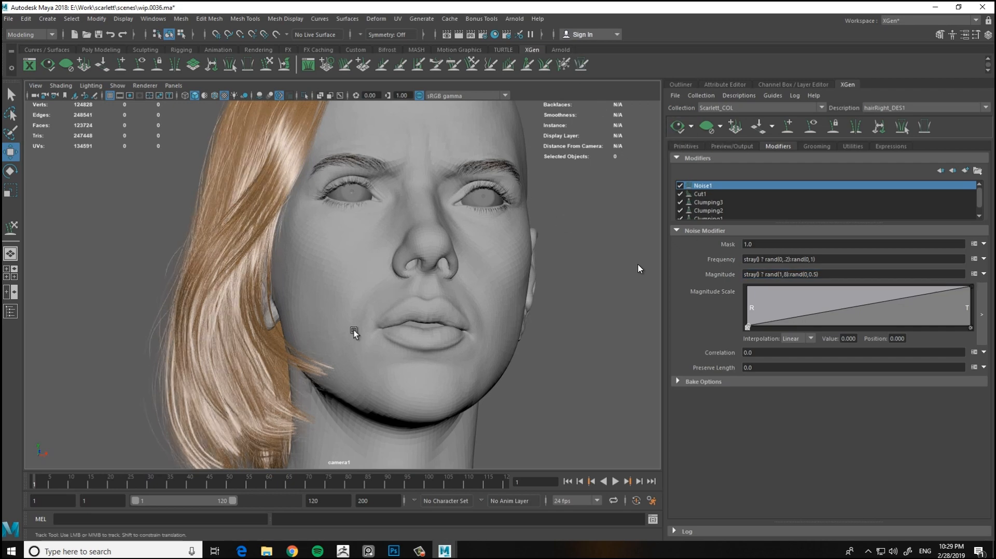
alt+drag(354, 330, 318, 307)
alt+drag(322, 199, 375, 291)
Select the Clumping1 modifier, set the tip point of its Clump Scale curve to about 0.197 and inspect the profile
click(724, 218)
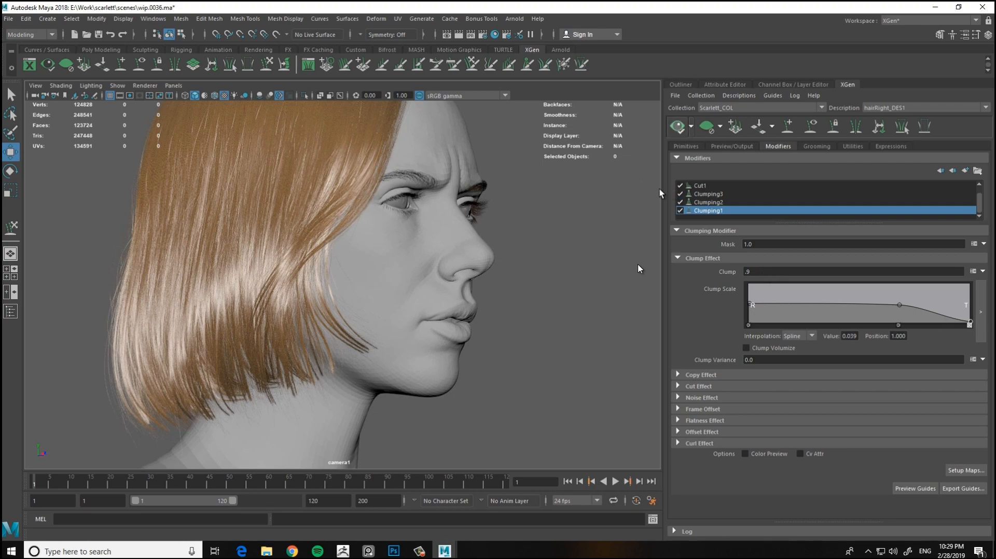
alt+drag(477, 299, 510, 291)
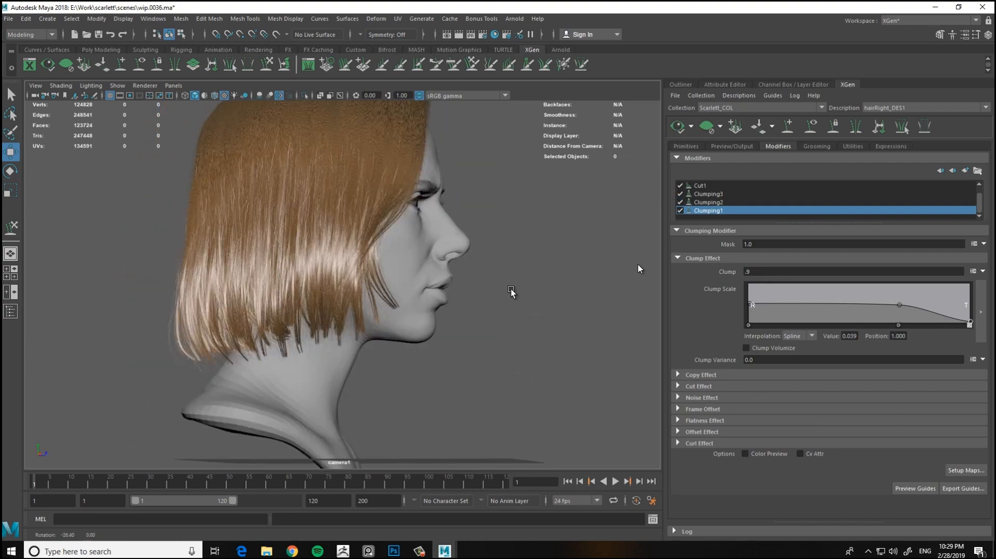
click(682, 129)
alt+right_drag(467, 275, 387, 288)
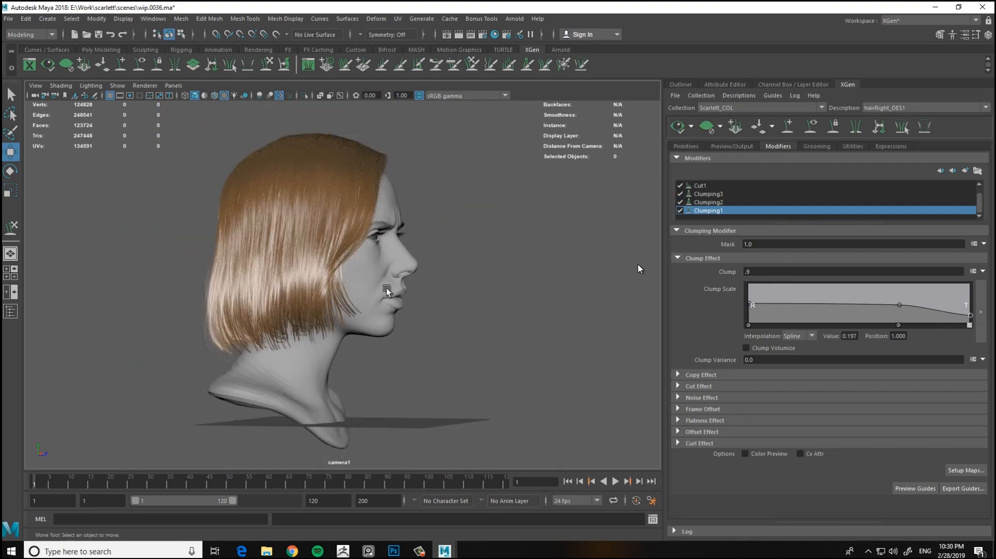
alt+drag(387, 288, 446, 322)
alt+right_drag(446, 322, 523, 360)
Lower the tip point of Clumping1's Clump Scale curve to about 0.066 and review the refreshed hair from several angles
drag(970, 314, 974, 322)
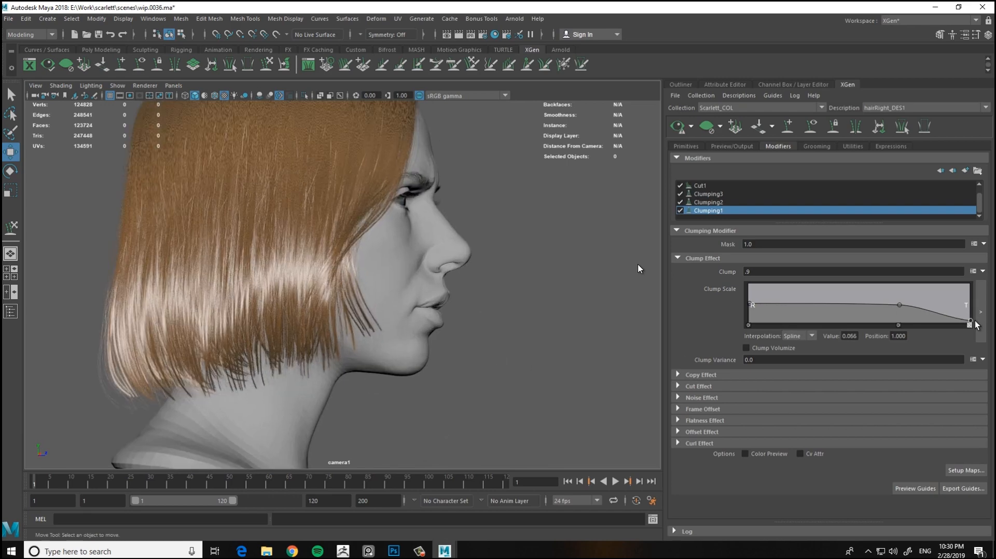
click(670, 131)
alt+right_drag(533, 279, 415, 312)
alt+drag(415, 311, 406, 345)
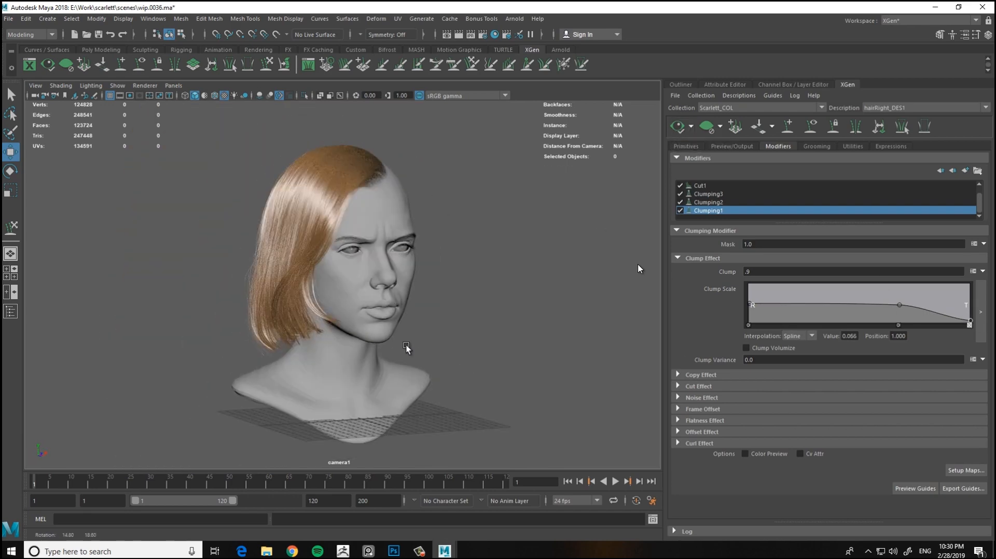
alt+right_drag(407, 344, 457, 348)
alt+drag(456, 349, 506, 353)
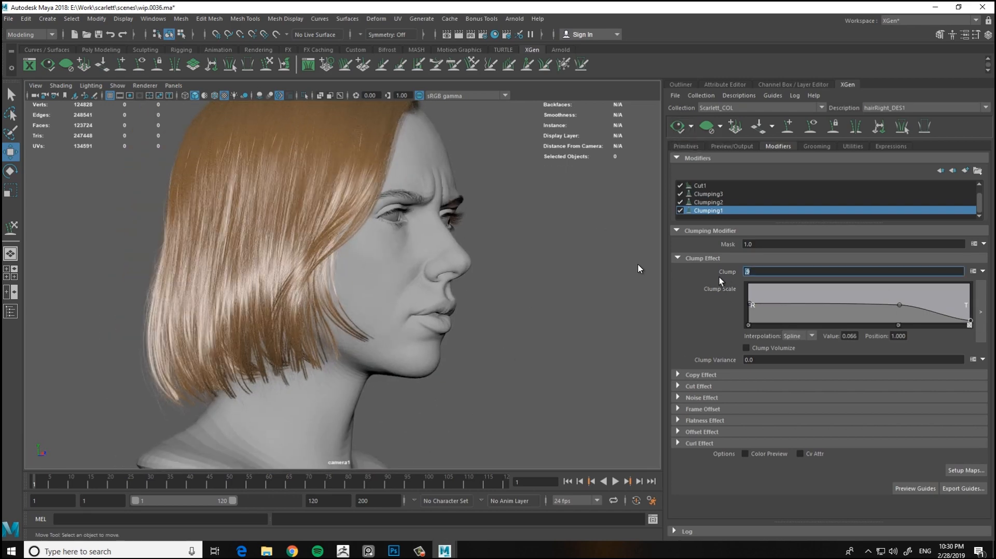
Try Clump values of .8, .9 and .7 on Clumping1, comparing the hair from the side and front
text(.8)
click(671, 131)
alt+drag(513, 290, 622, 282)
text(9)
key(Return)
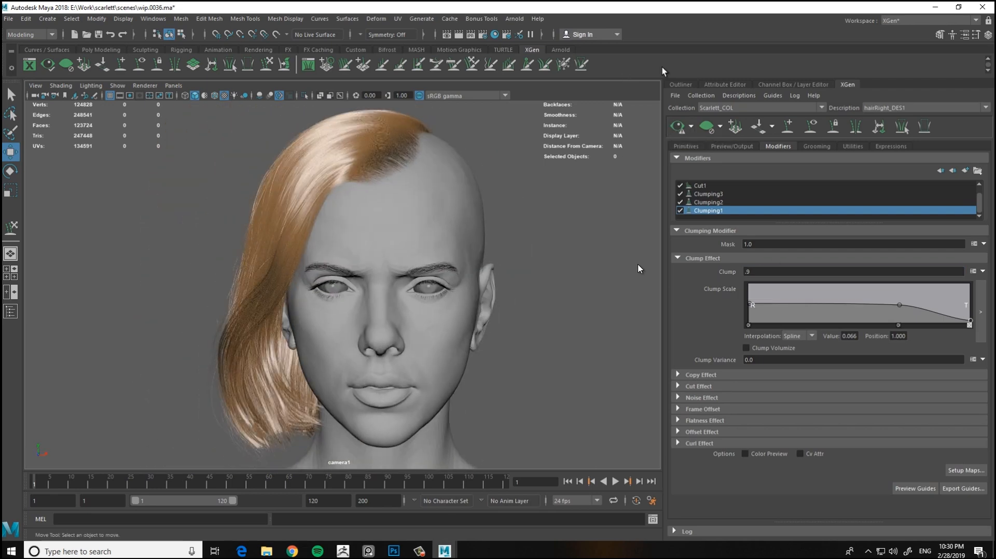
alt+drag(419, 275, 570, 259)
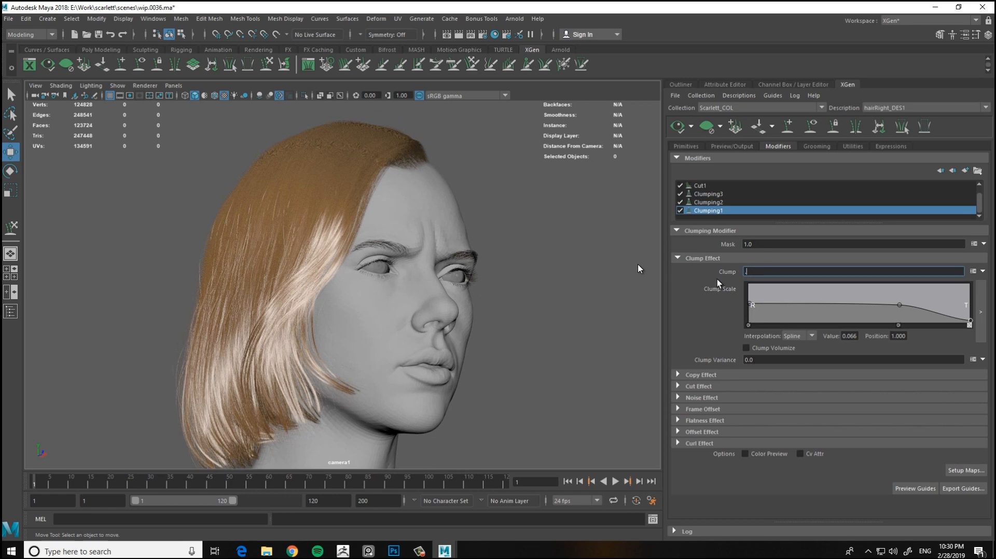
alt+drag(596, 218, 394, 257)
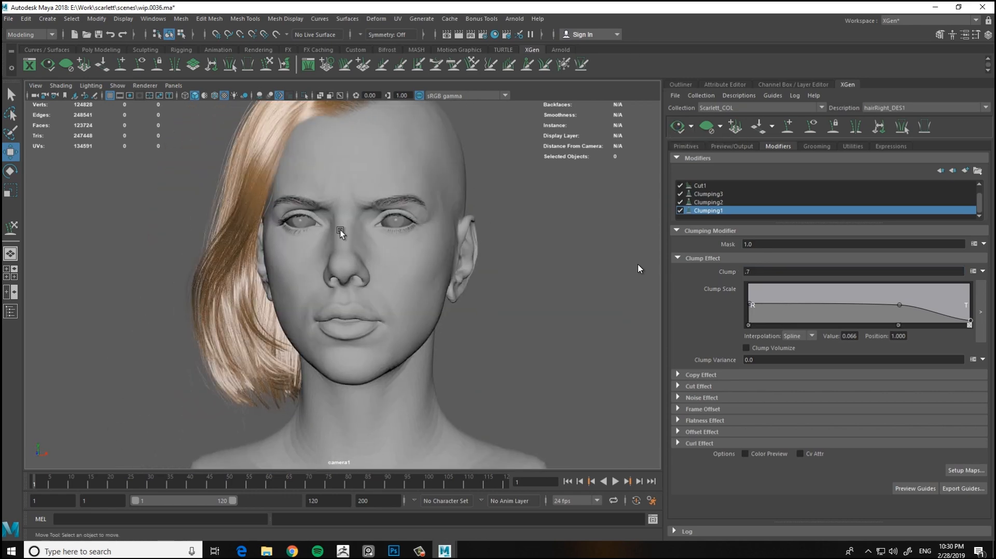
Set the Cut1 modifier's Amount expression to rand(0.0,1), refresh the preview and inspect the hair tips
click(700, 186)
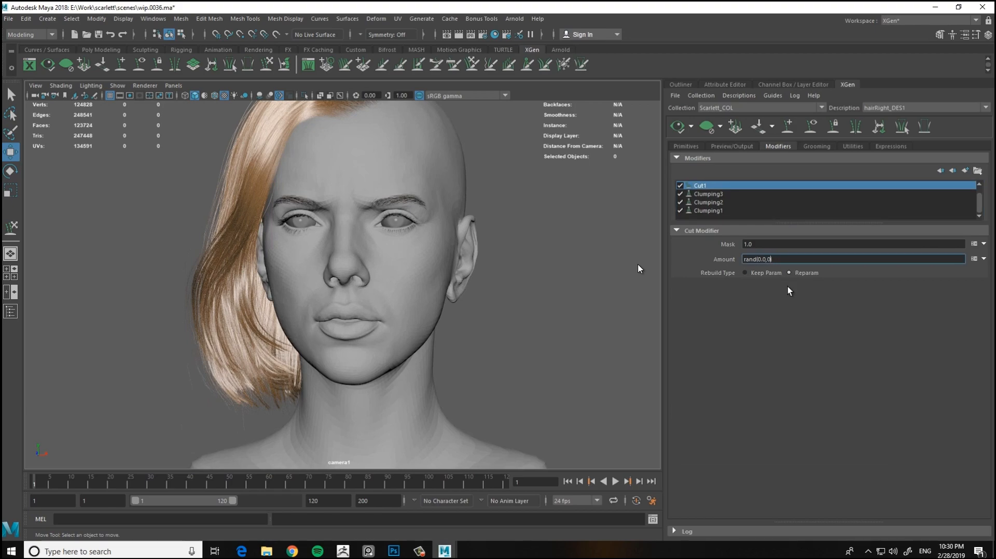
key(BackSpace)
text(1))
click(677, 127)
alt+right_drag(308, 358, 441, 342)
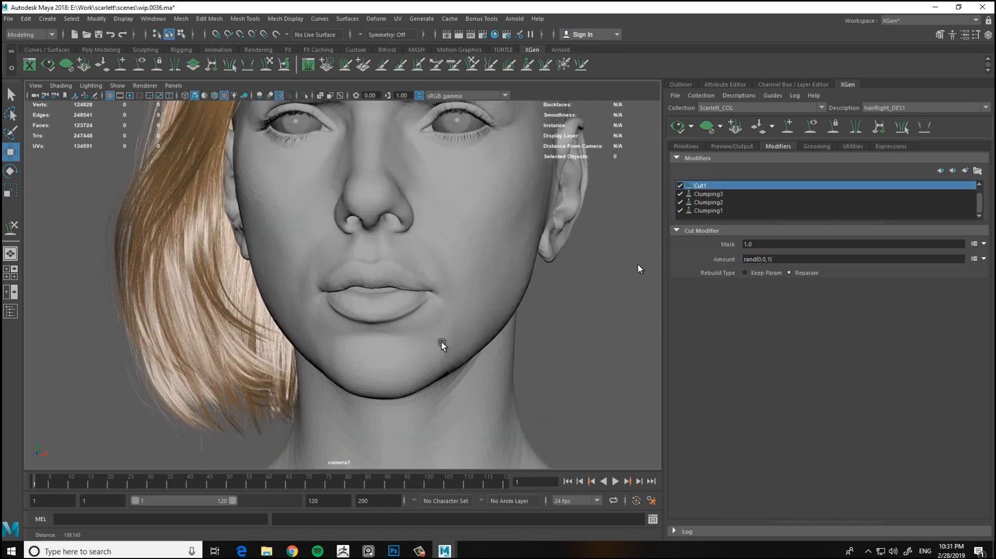
alt+drag(441, 344, 464, 296)
Select Clumping1, set its Clump value to 1 and refresh the preview
click(708, 211)
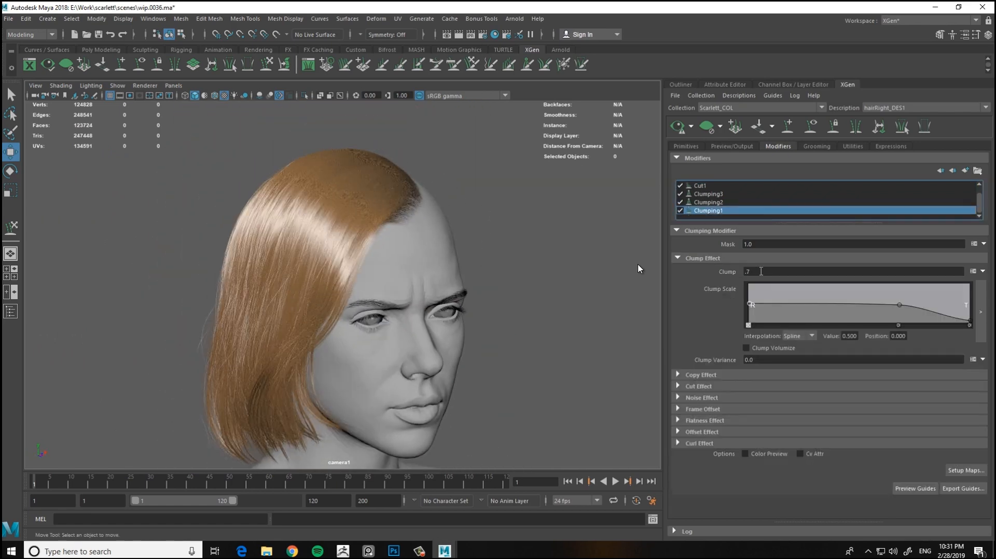
drag(761, 271, 702, 287)
text(1)
key(Return)
alt+drag(399, 291, 446, 255)
click(676, 128)
Reduce Clumping1's Clump value to .9, refresh the preview and check the bob at an angle
drag(763, 272, 704, 278)
text(.9)
key(Return)
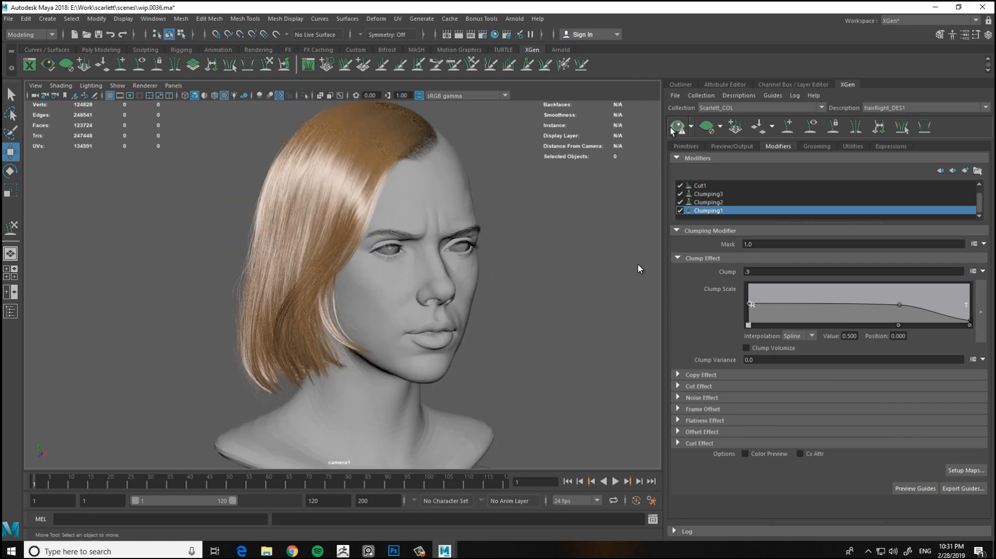
click(673, 130)
alt+drag(513, 300, 550, 283)
Set Clumping1's Clump value to .8
drag(762, 272, 701, 278)
text(.8)
key(Return)
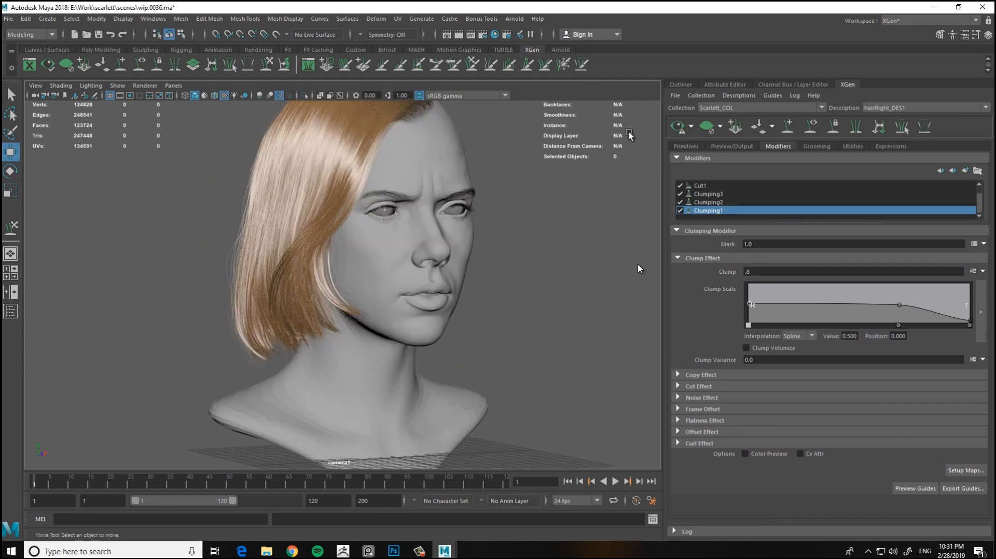
Refresh the preview to check Clumping1, set Clumping2's Clump value to .8 and refresh the preview again
click(676, 126)
alt+drag(405, 228, 565, 302)
click(721, 203)
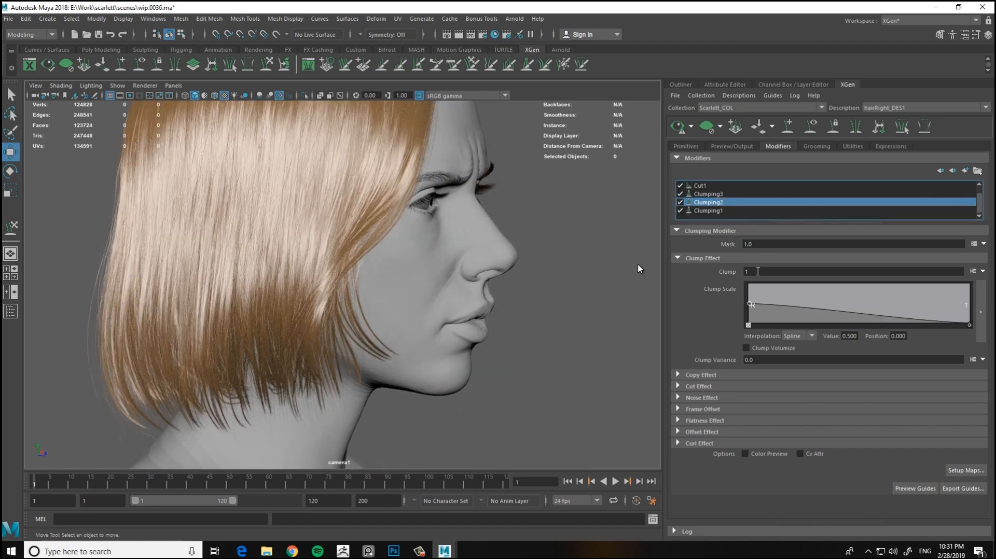
text(.8)
key(Return)
click(673, 130)
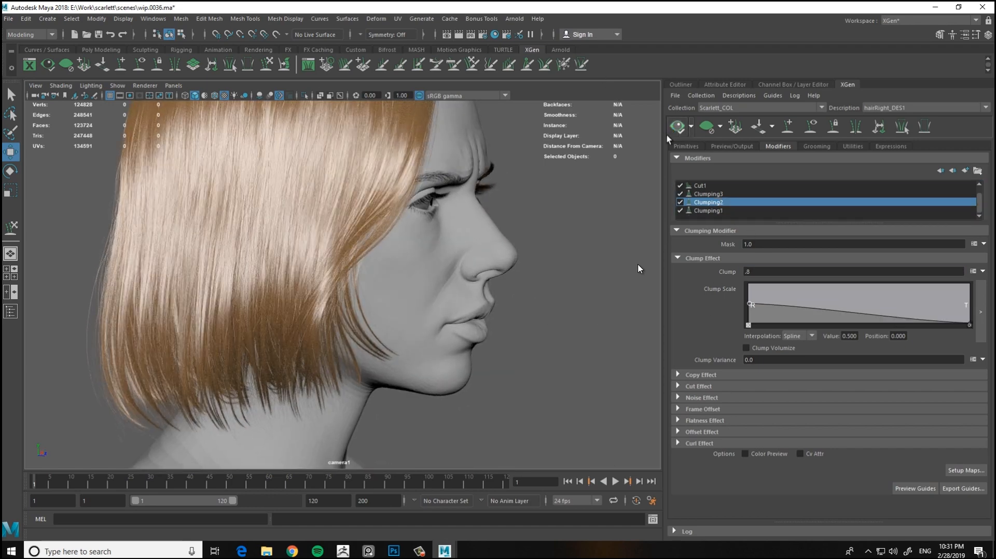
Show the hair guides, select the guides on the side of the bob and activate the Sculpt Guides tool
alt+drag(518, 290, 327, 306)
alt+right_drag(326, 306, 391, 323)
alt+middle_drag(391, 323, 386, 270)
mouse_move(385, 266)
alt+mouse_down()
mouse_move(325, 300)
mouse_move(431, 299)
mouse_move(398, 279)
alt+mouse_up()
click(811, 130)
alt+right_drag(563, 246, 524, 250)
alt+right_drag(288, 255, 360, 258)
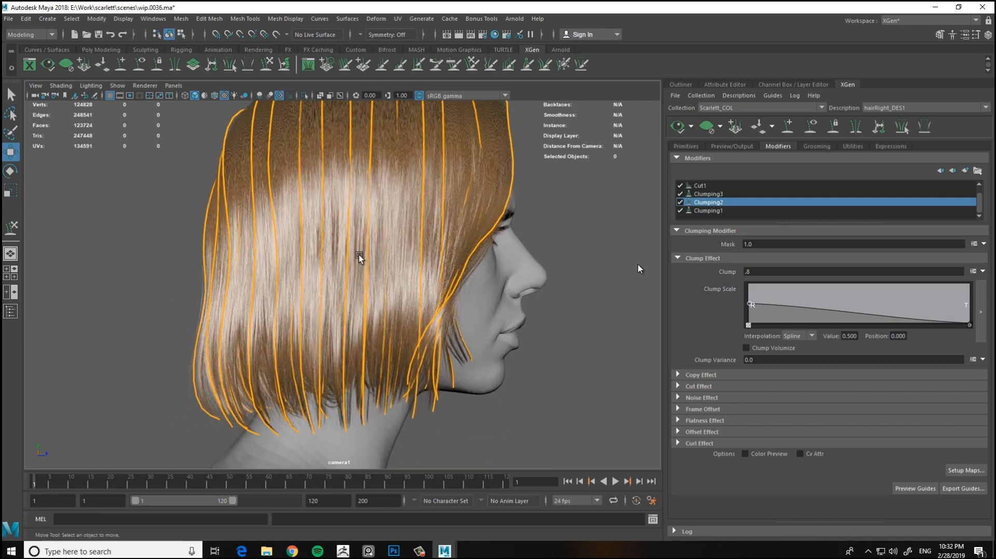
drag(394, 237, 340, 261)
click(267, 66)
Sculpt the lower parts of the side guides, changing the selected guides between strokes, and check the shape from the front without guides
alt+right_drag(384, 236, 282, 231)
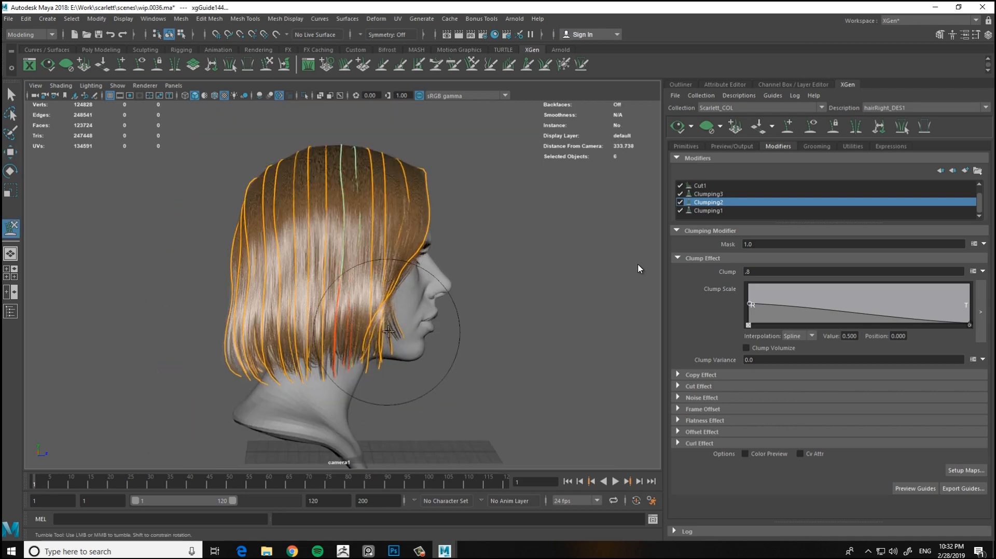
alt+right_drag(392, 374, 412, 356)
key(w)
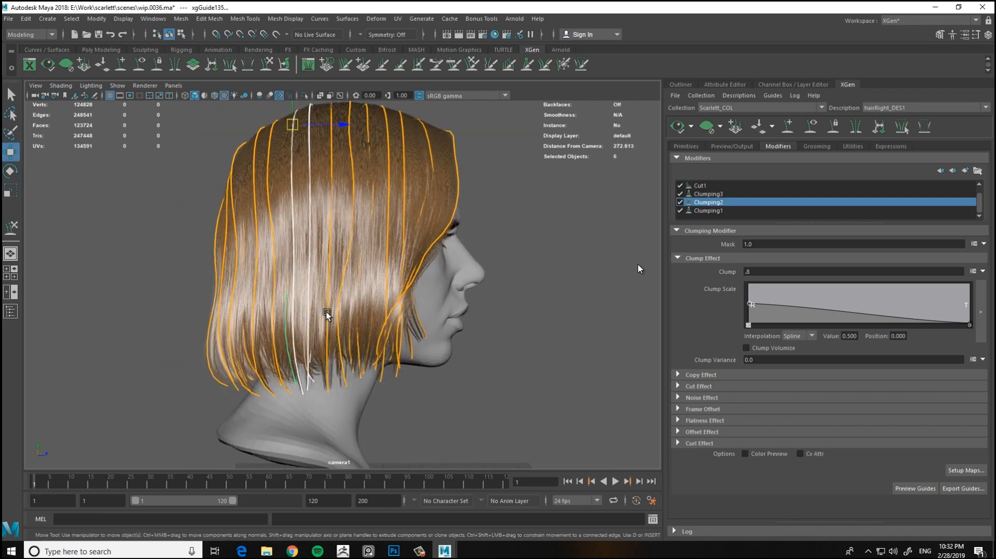
key(y)
alt+drag(346, 382, 353, 378)
alt+middle_drag(386, 275, 394, 262)
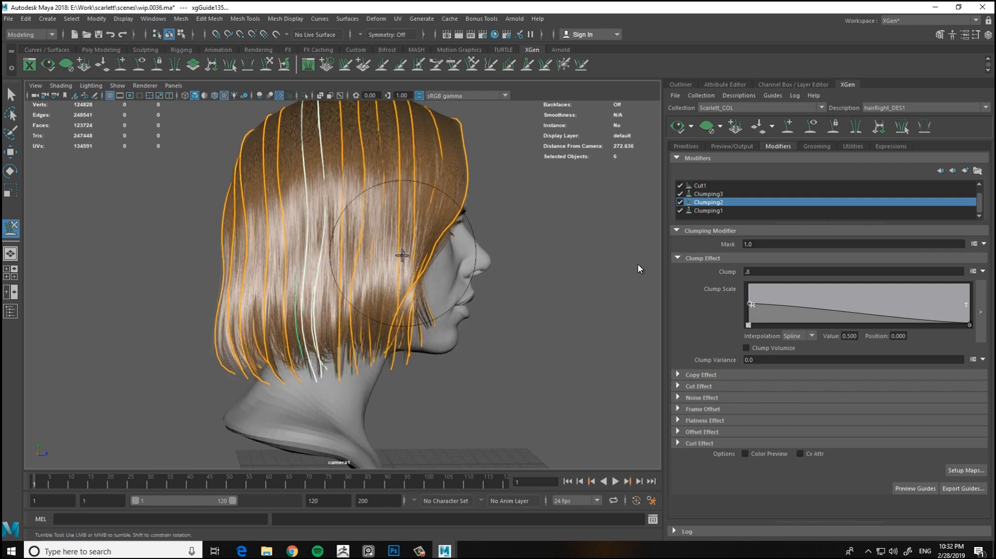
key(w)
drag(351, 229, 337, 234)
key(y)
alt+middle_drag(421, 269, 386, 311)
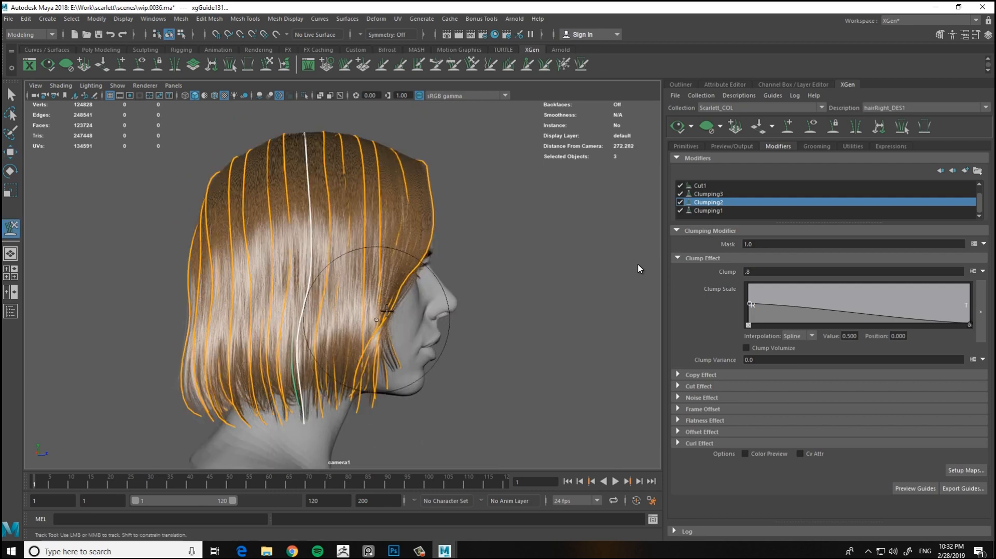
alt+drag(551, 282, 433, 304)
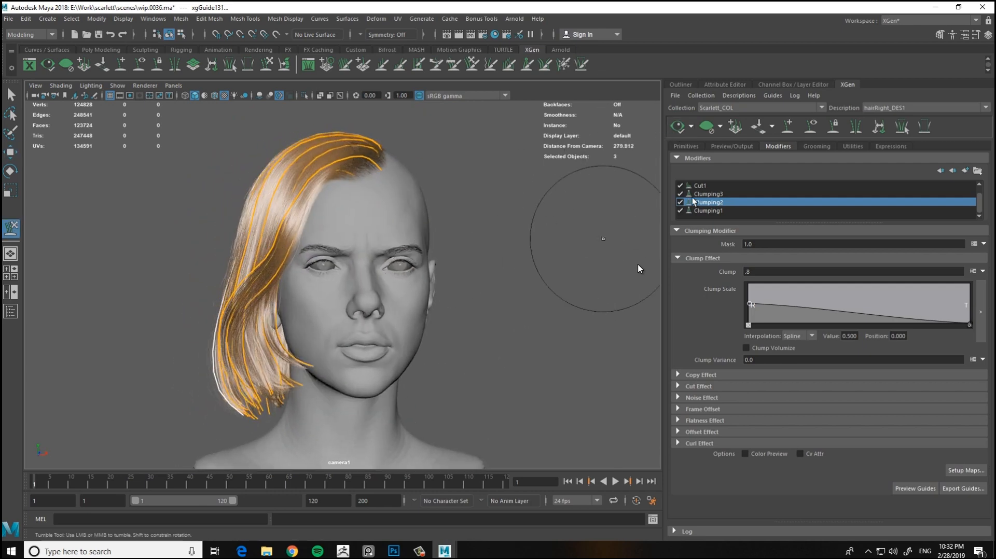
click(811, 126)
Select the guides at the back of the head and sculpt their tips around the nape
alt+drag(449, 268, 526, 225)
alt+drag(658, 238, 526, 253)
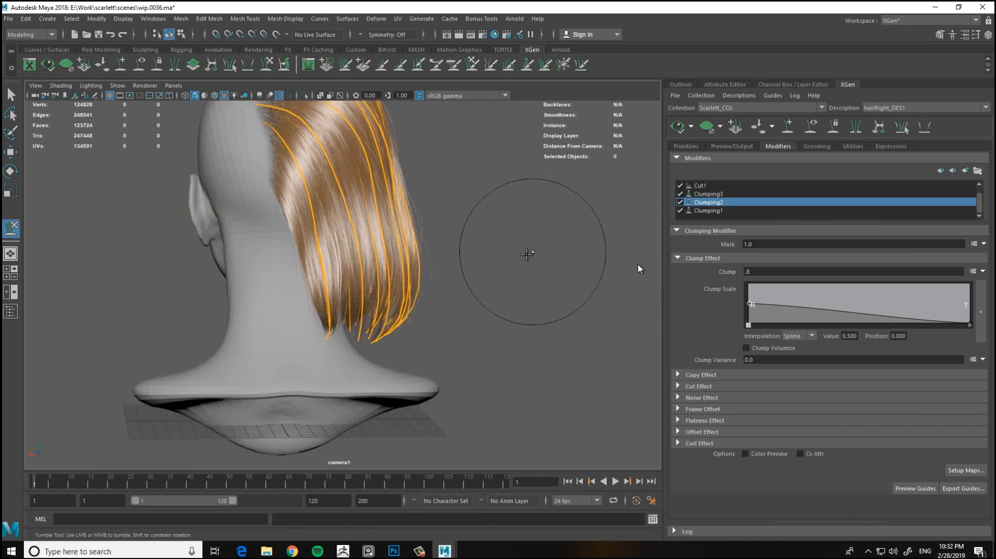
drag(335, 361, 309, 305)
mouse_move(310, 305)
alt+mouse_down()
mouse_move(329, 287)
mouse_move(321, 311)
alt+mouse_up()
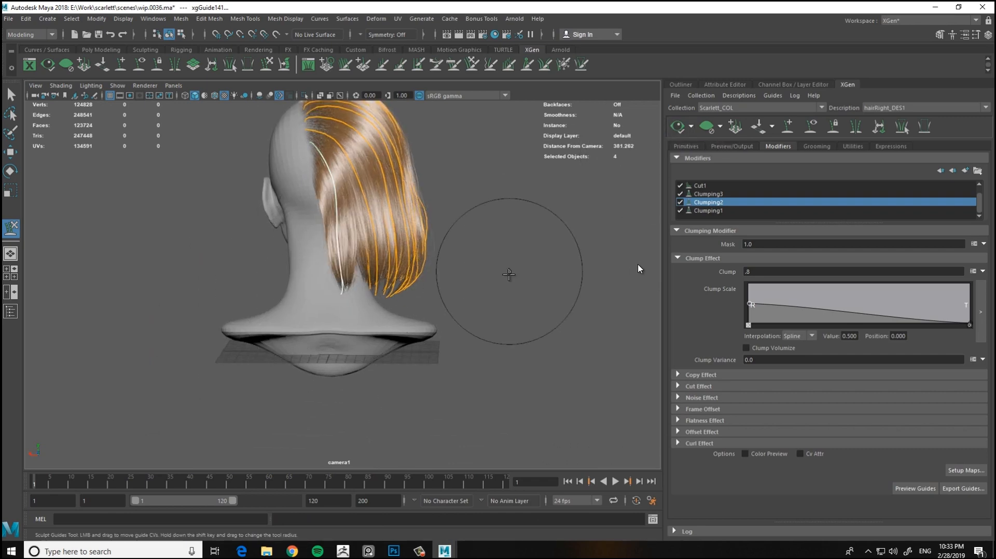
alt+drag(508, 275, 505, 291)
alt+right_drag(505, 291, 439, 346)
alt+drag(440, 347, 326, 291)
key(w)
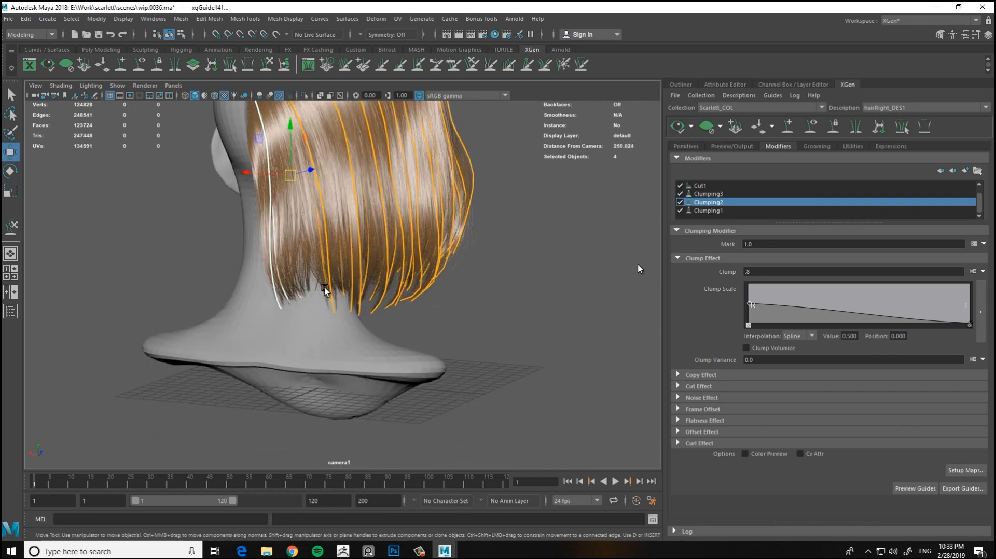
key(y)
alt+drag(336, 328, 337, 282)
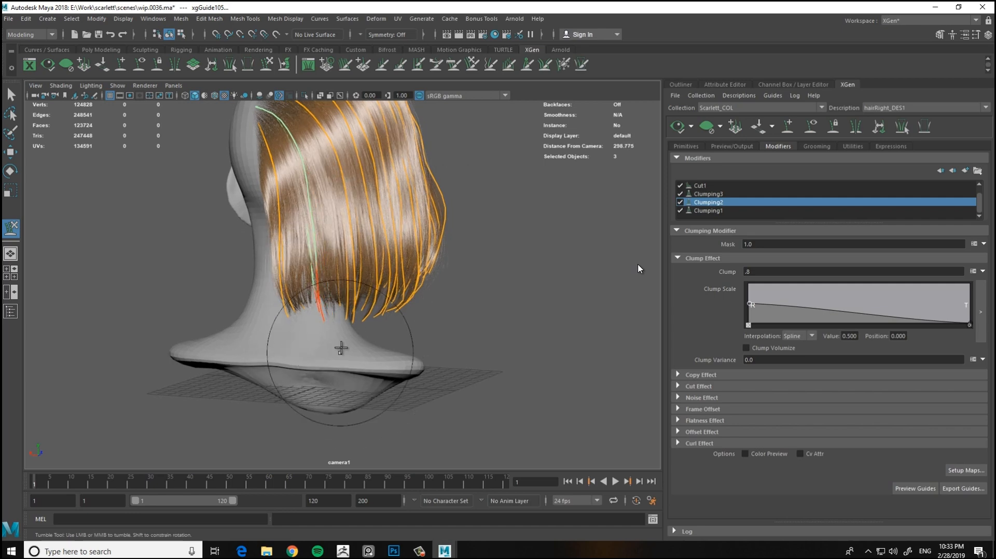
alt+middle_drag(333, 266, 420, 332)
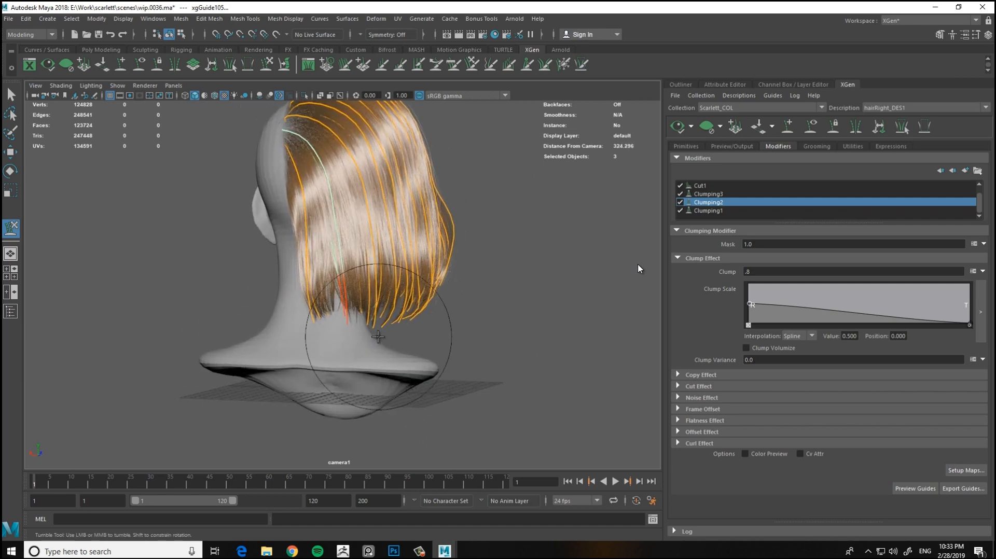
alt+right_drag(382, 349, 312, 385)
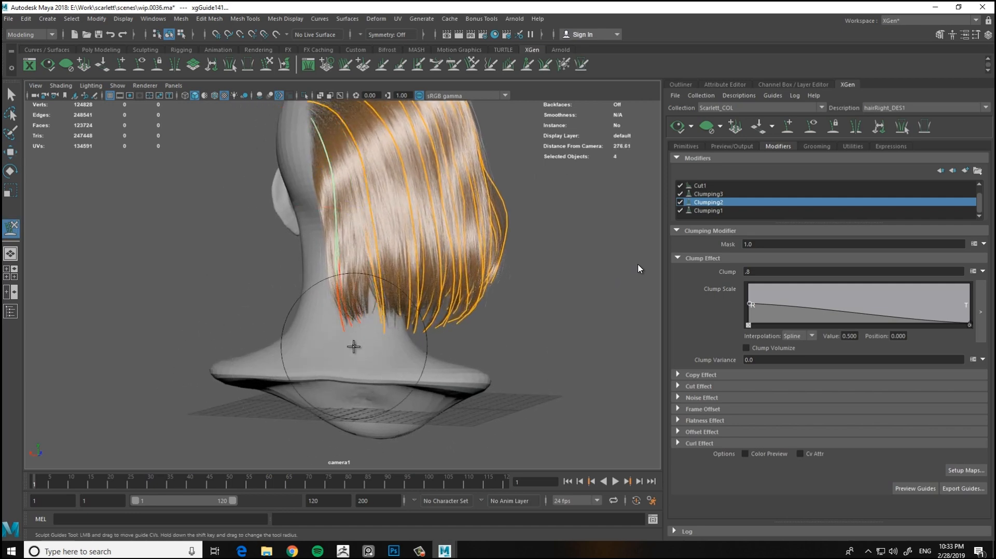
Select the outer guides running from the parting down the side, sculpt the bob's silhouette and check it from several angles
alt+drag(657, 196, 411, 297)
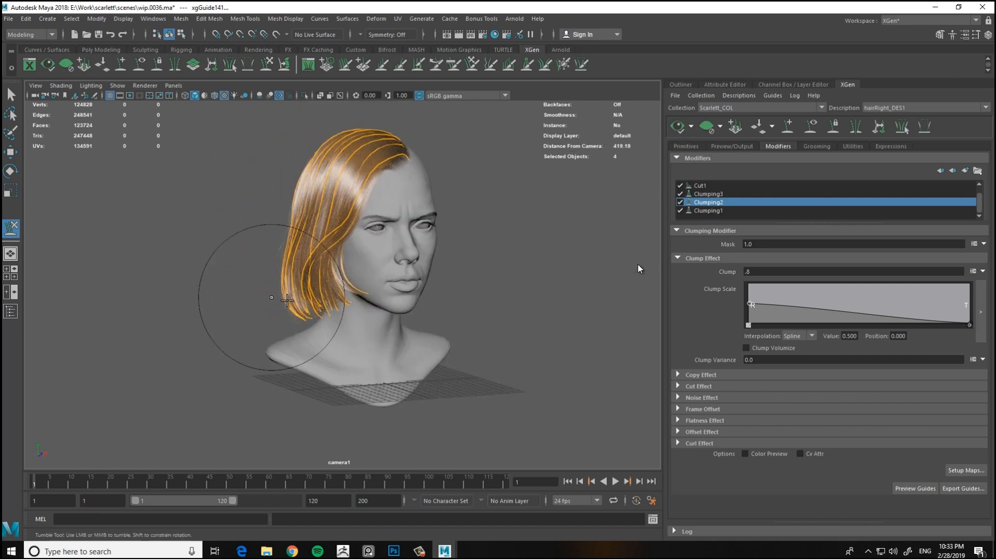
alt+drag(287, 299, 422, 284)
alt+right_drag(422, 285, 250, 210)
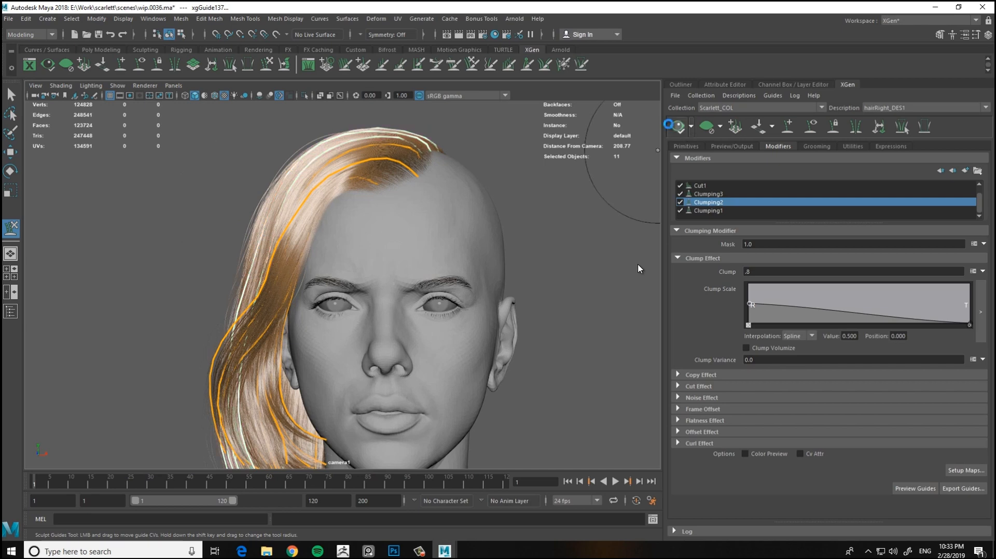
alt+drag(493, 222, 601, 273)
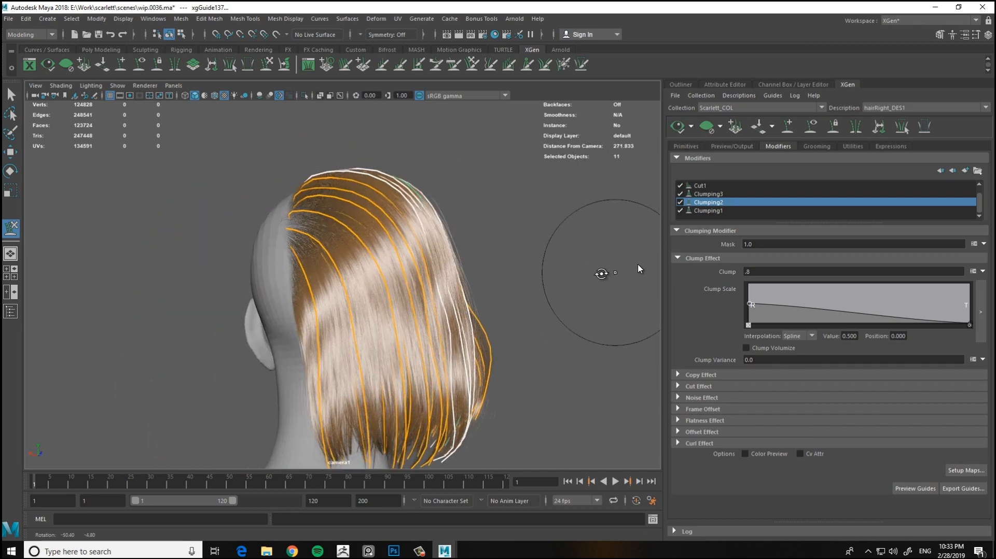
mouse_move(488, 234)
alt+mouse_down()
mouse_move(586, 267)
mouse_move(610, 325)
mouse_move(485, 262)
alt+mouse_up()
alt+middle_drag(485, 262, 457, 293)
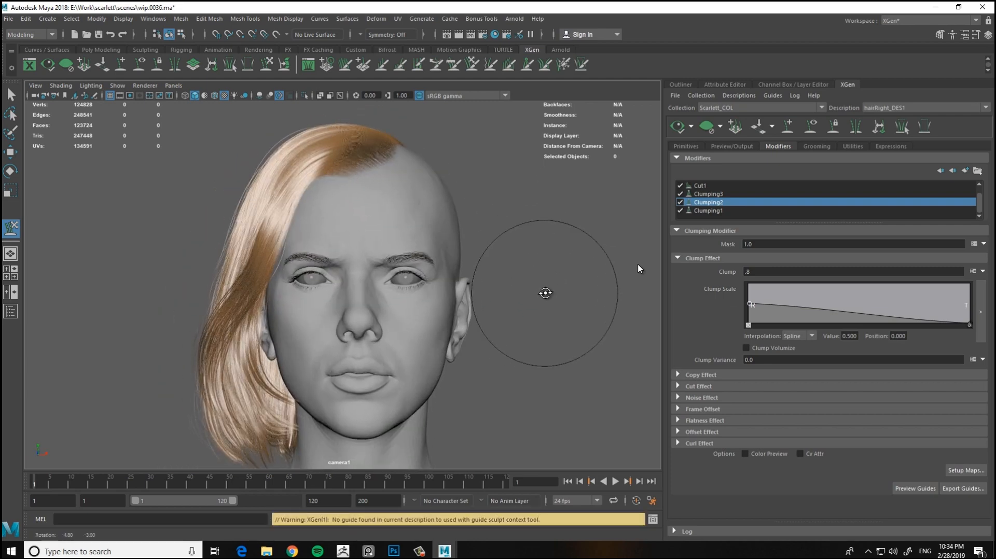
Select the single guide at the front hairline, sculpt its curve above the forehead and check the hair around the face
alt+drag(545, 293, 527, 278)
alt+right_drag(538, 231, 566, 306)
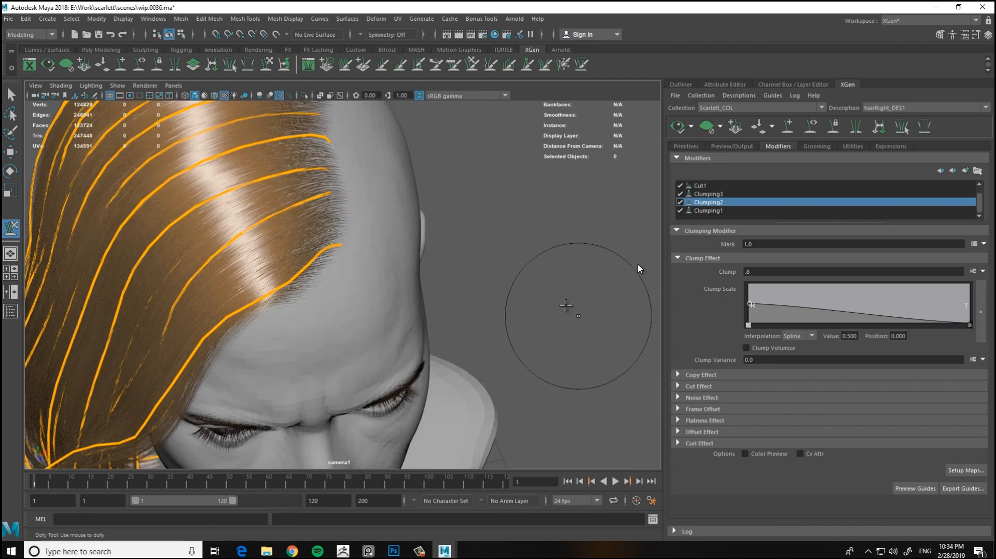
drag(396, 265, 428, 271)
alt+middle_drag(502, 272, 515, 232)
alt+drag(531, 253, 506, 241)
alt+right_drag(514, 242, 501, 248)
alt+middle_drag(505, 250, 525, 224)
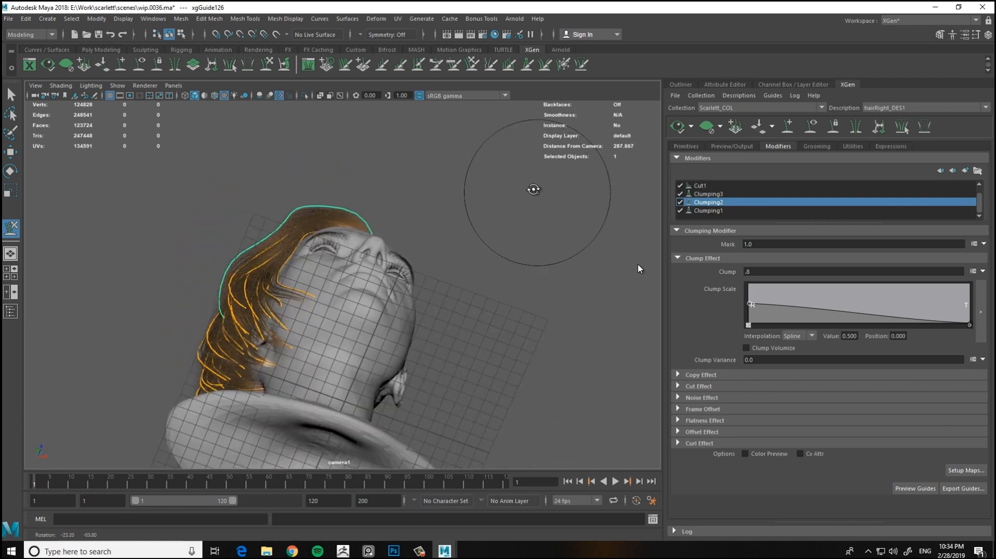
alt+drag(533, 189, 522, 246)
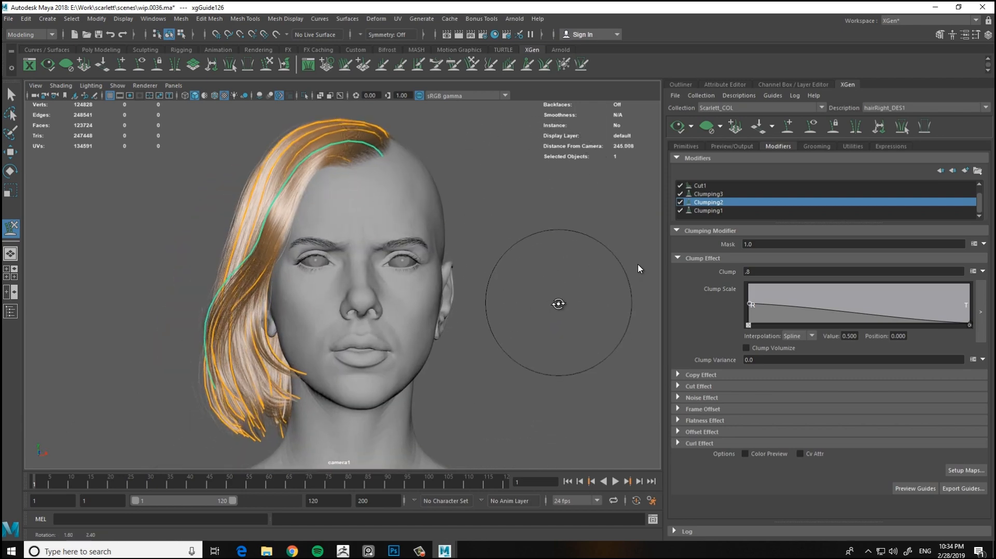
alt+drag(534, 280, 537, 257)
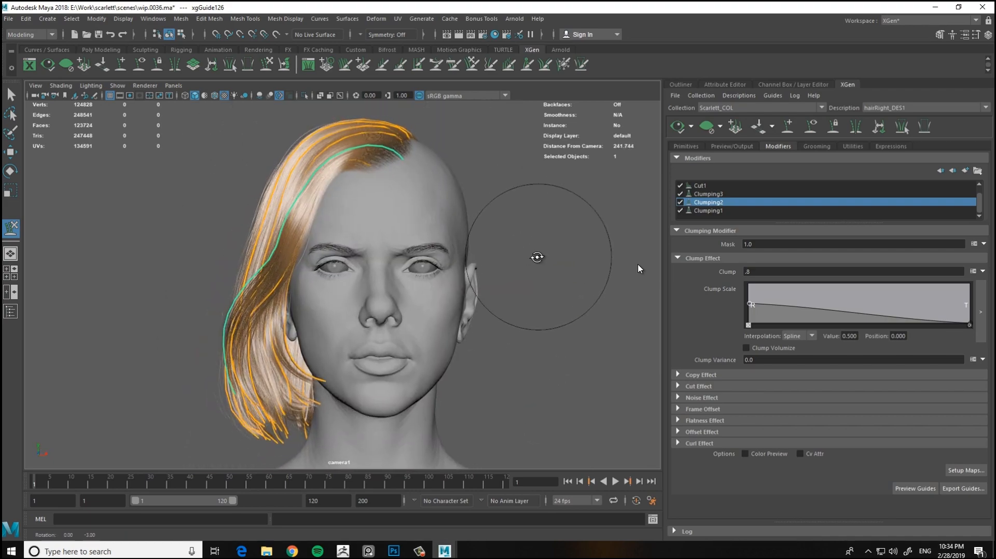
alt+drag(466, 309, 560, 308)
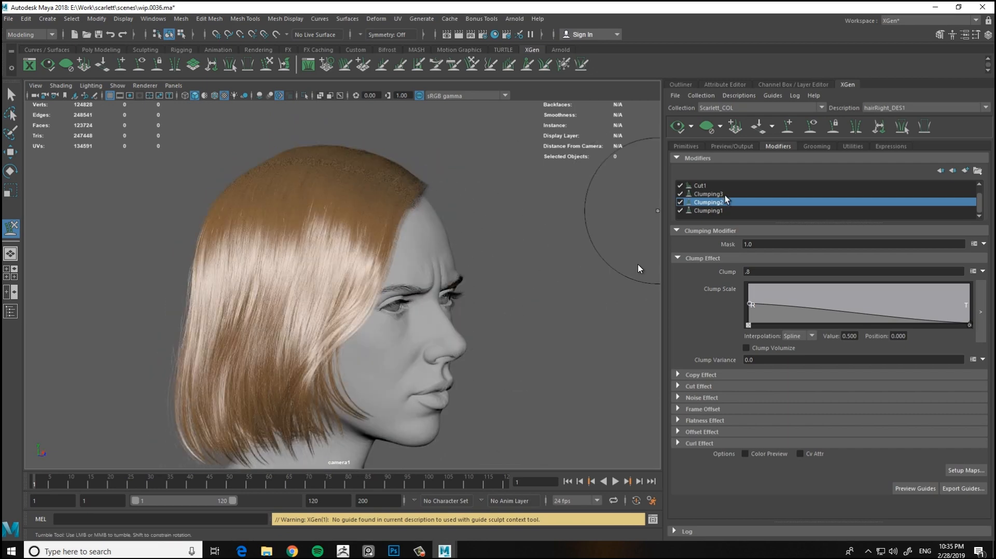
Add a Coil modifier to the hairRight_DES1 description and set its Mask to .5
click(964, 170)
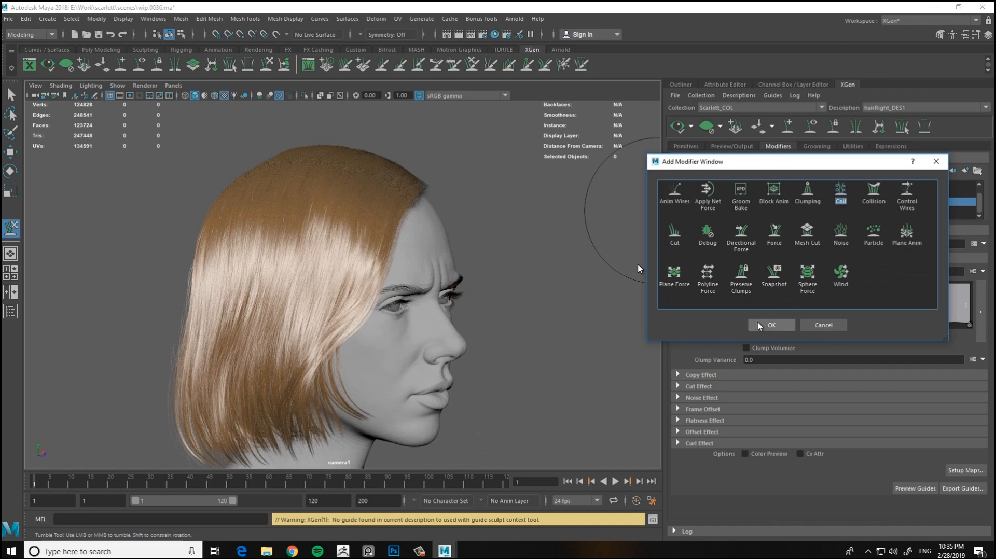
click(758, 325)
alt+drag(612, 270, 647, 300)
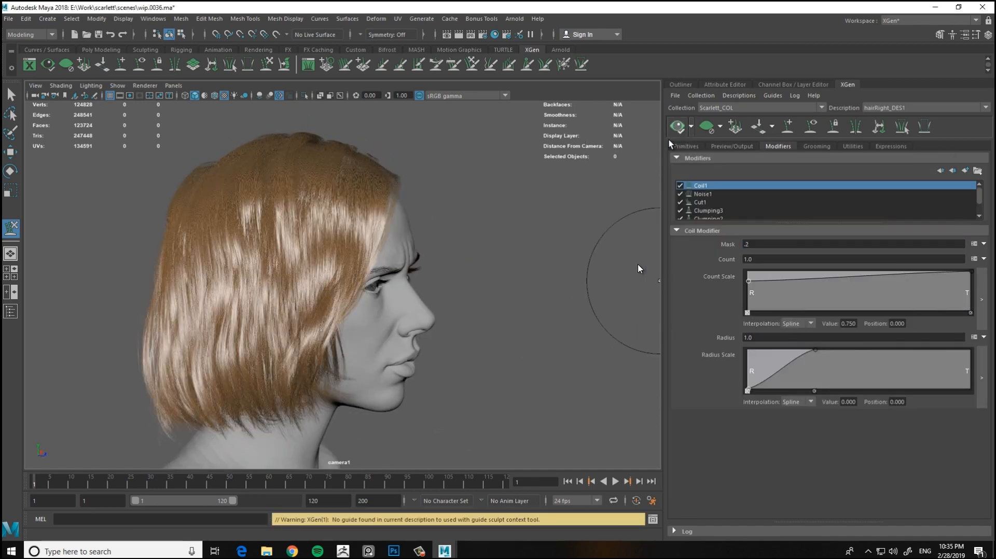
alt+drag(524, 282, 461, 287)
drag(759, 245, 717, 256)
text(.5)
key(Return)
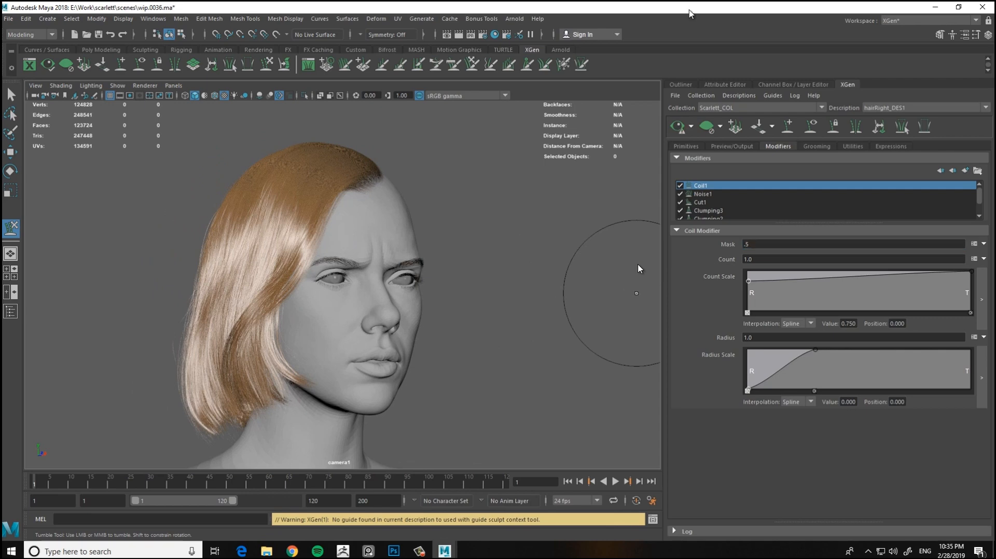
Leave guide sculpting and toggle Coil1 off and on to compare its effect from front and side angles
alt+drag(500, 251, 525, 305)
key(w)
alt+drag(464, 298, 490, 283)
click(680, 186)
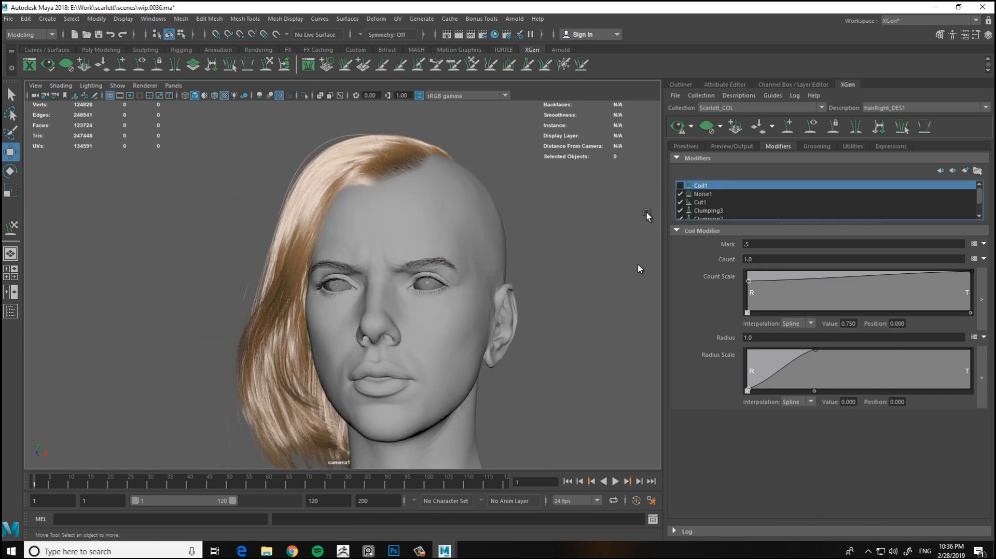
click(680, 186)
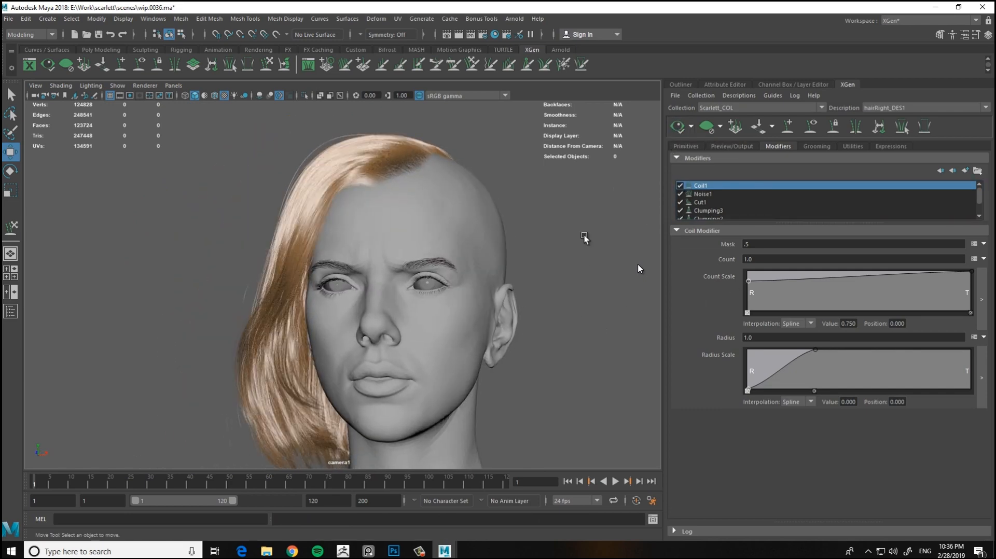
alt+drag(584, 235, 644, 246)
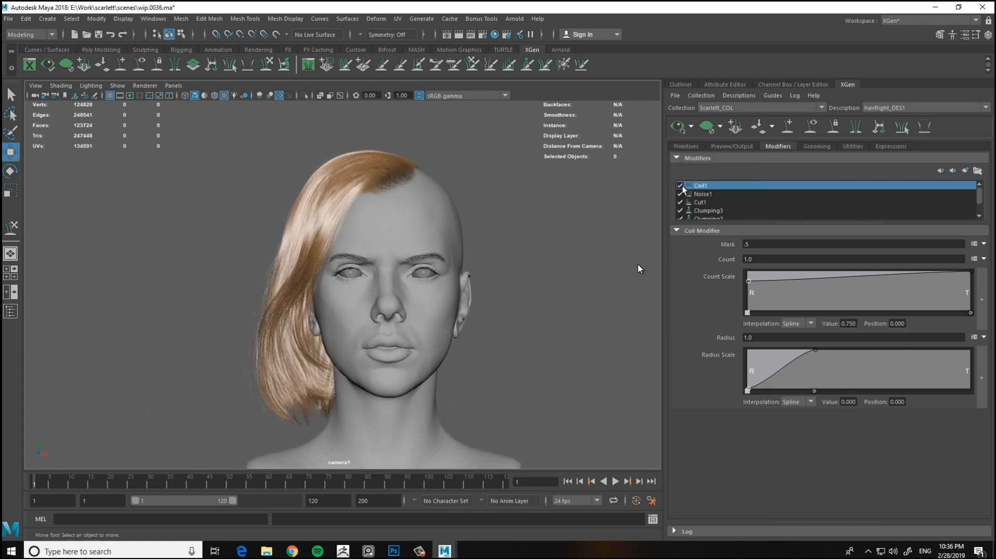
alt+drag(475, 255, 605, 216)
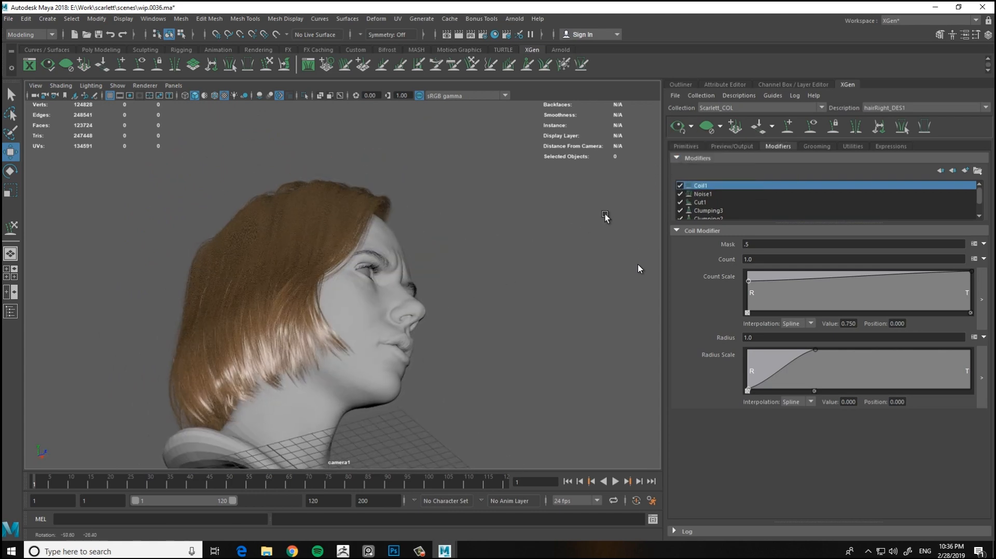
click(680, 187)
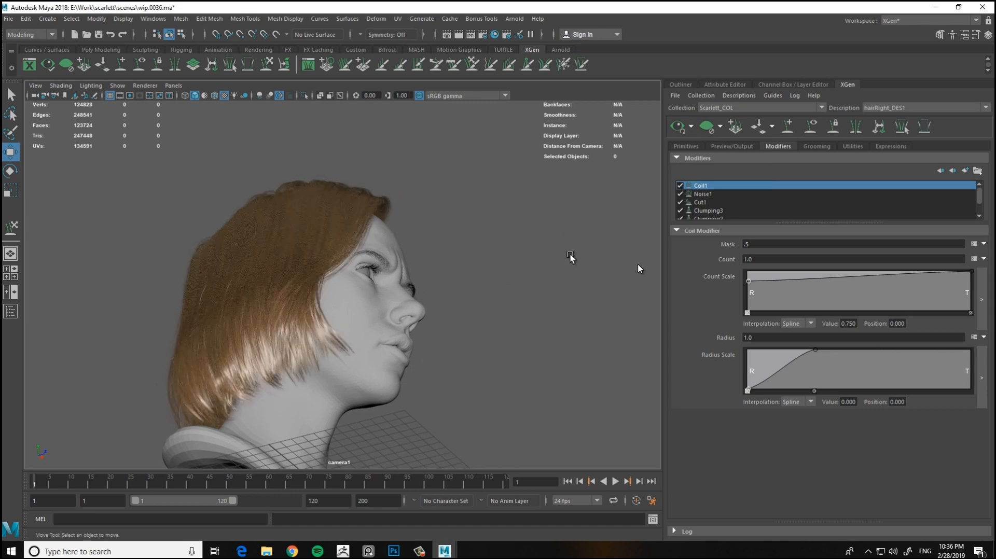
Set the Coil1 modifier's Mask to .4
alt+drag(571, 258, 453, 262)
drag(755, 243, 715, 257)
text(.4)
key(Return)
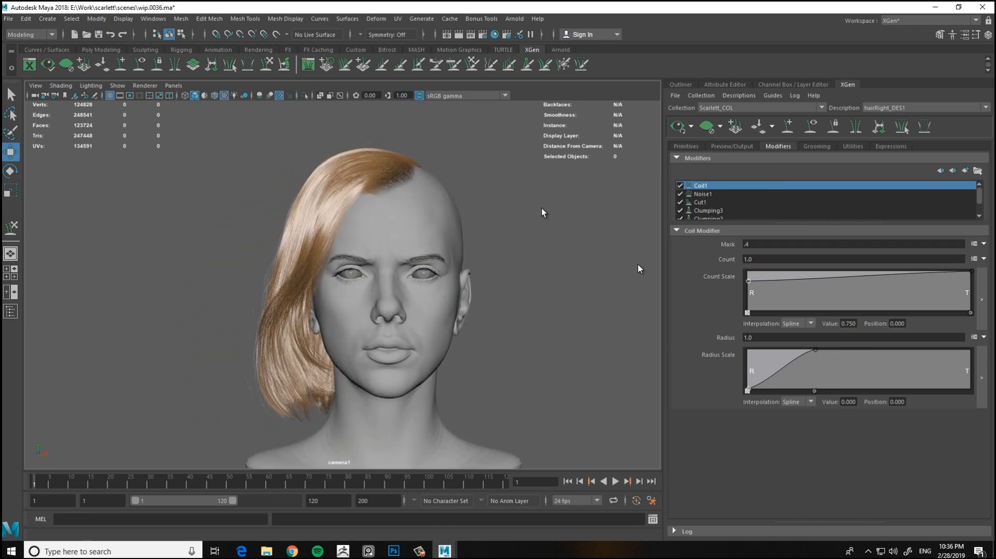
Toggle Coil1 off and on again and inspect the hair from behind, above and close to the forehead hairline
alt+drag(508, 236, 639, 268)
click(679, 185)
click(680, 185)
click(680, 185)
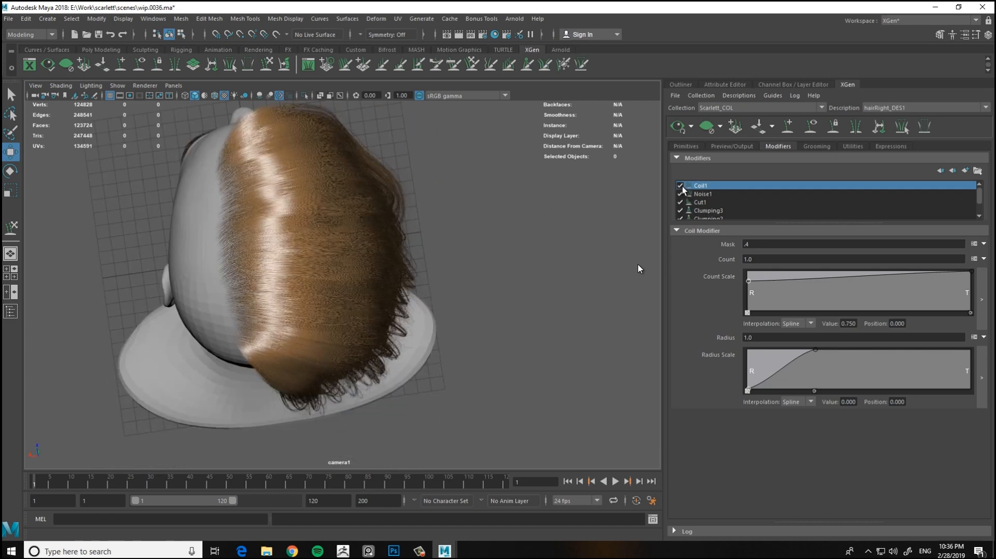
alt+drag(582, 308, 497, 273)
alt+right_drag(497, 272, 317, 251)
alt+drag(318, 251, 519, 295)
alt+right_drag(518, 296, 480, 166)
alt+middle_drag(479, 166, 416, 403)
alt+drag(415, 403, 437, 302)
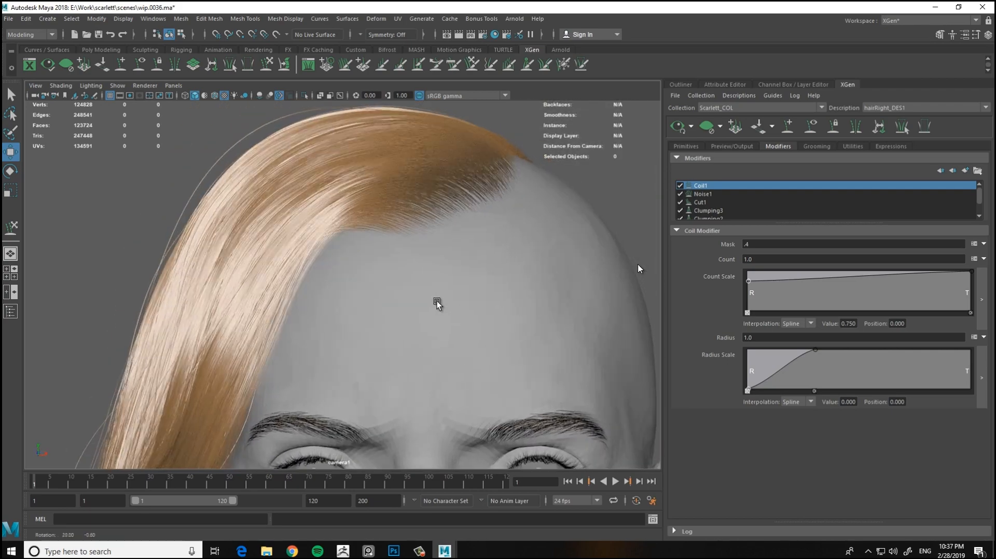
Examine the enlarged Width Ramp of hairRight_DES1, close it and check the right-side hair from the front
alt+right_drag(437, 302, 493, 133)
click(685, 146)
click(975, 376)
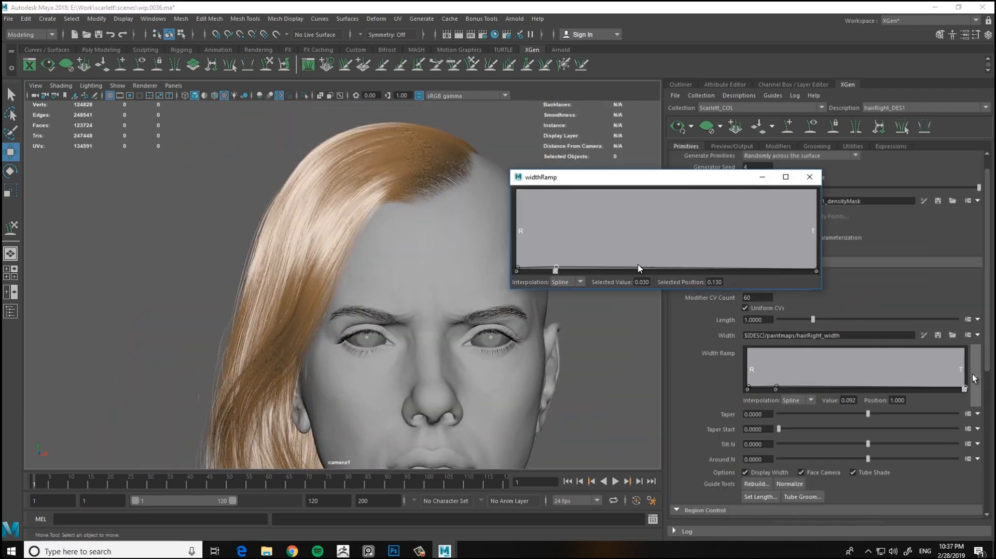
click(812, 179)
alt+drag(518, 290, 486, 282)
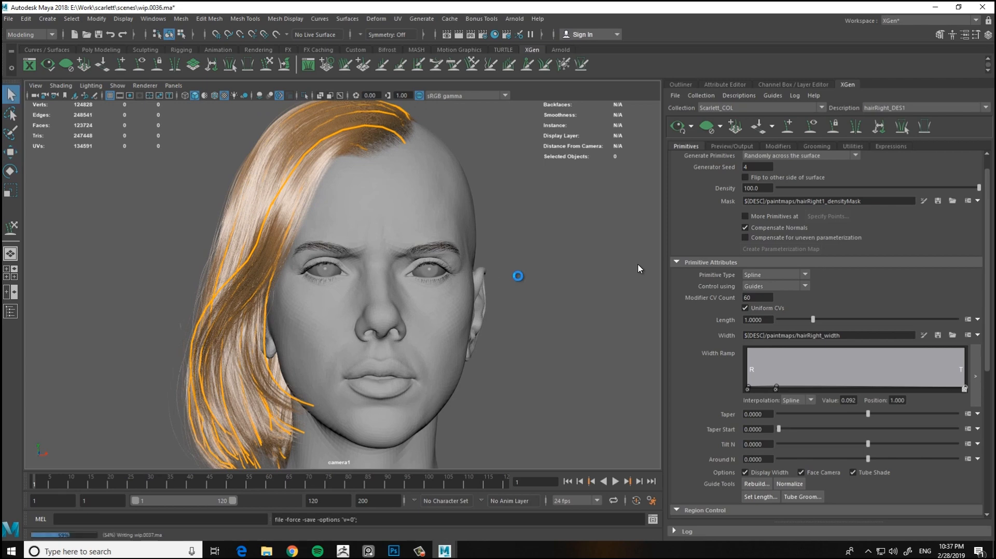
alt+drag(521, 214, 482, 253)
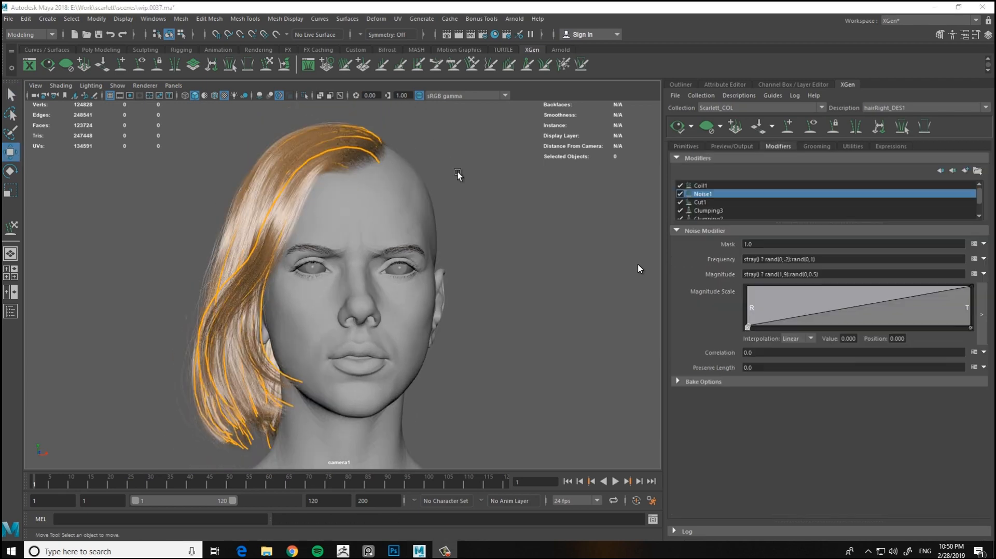
alt+drag(457, 172, 618, 103)
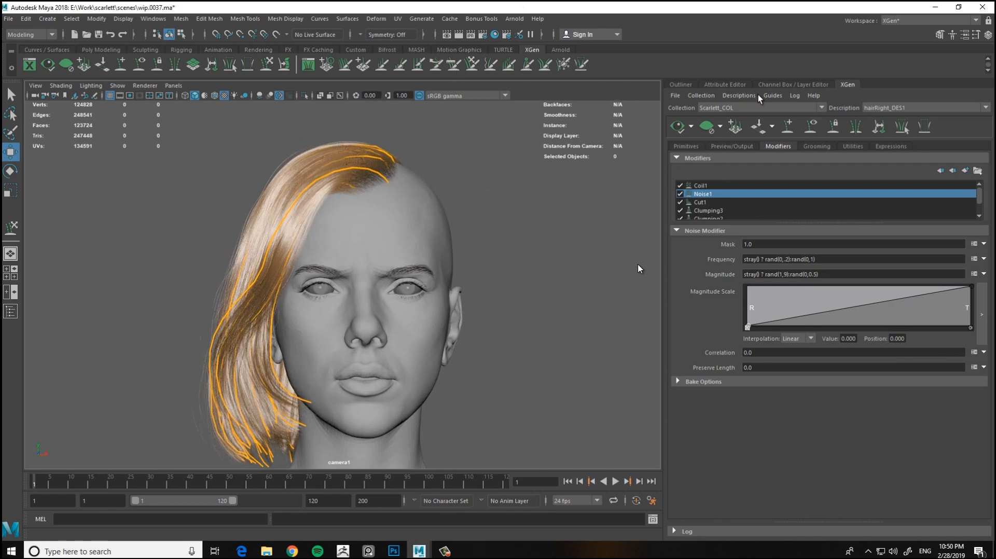
Select the leftScalp_GEO mesh as the surface for the left-side hair
click(681, 85)
click(814, 346)
alt+drag(574, 236, 596, 244)
click(399, 19)
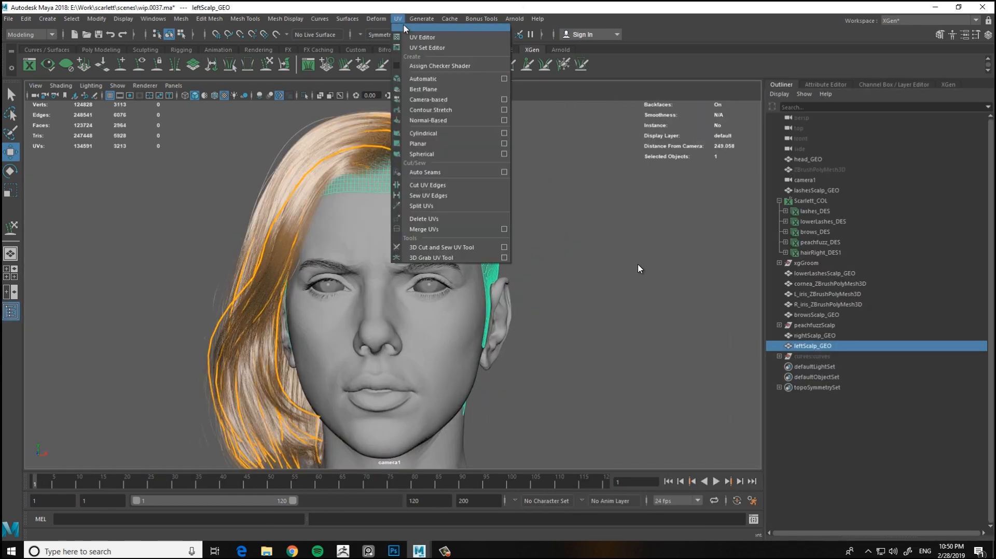
click(422, 37)
click(431, 99)
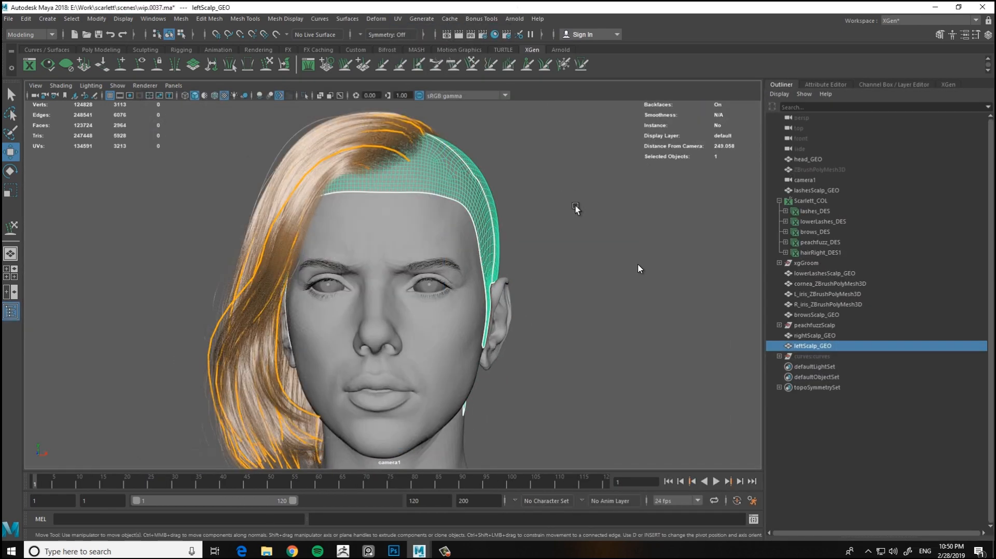
Create a spline description hairLeft_DES in Scarlett_COL on leftScalp_GEO, generated randomly across the surface and controlled by guides
alt+right_drag(576, 207, 506, 220)
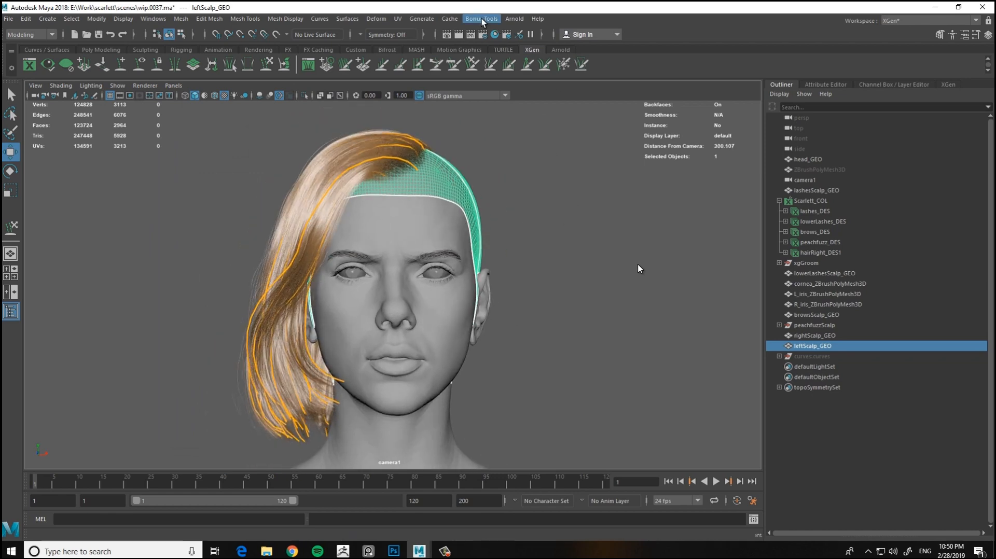
click(421, 18)
click(480, 122)
text(ha)
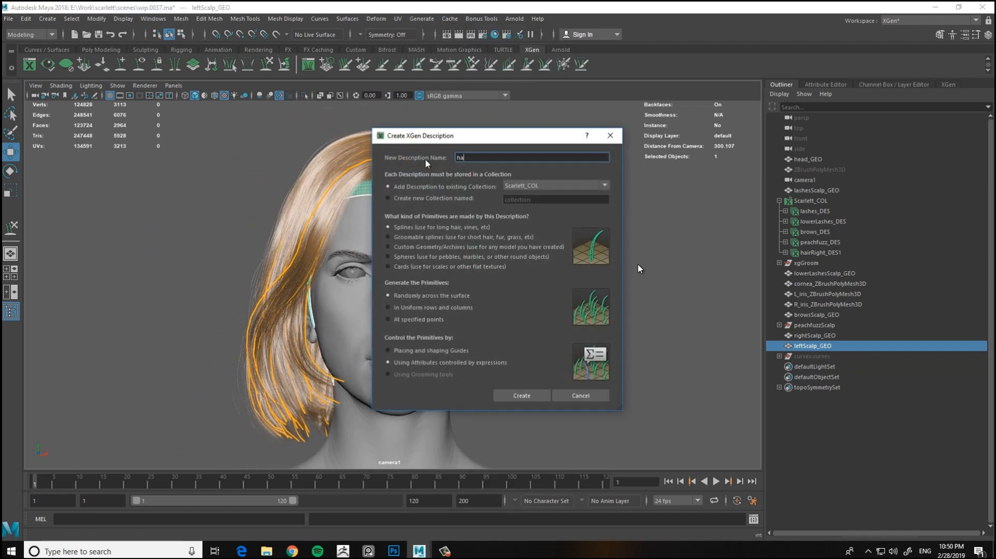
text(irLeft_DES)
click(415, 351)
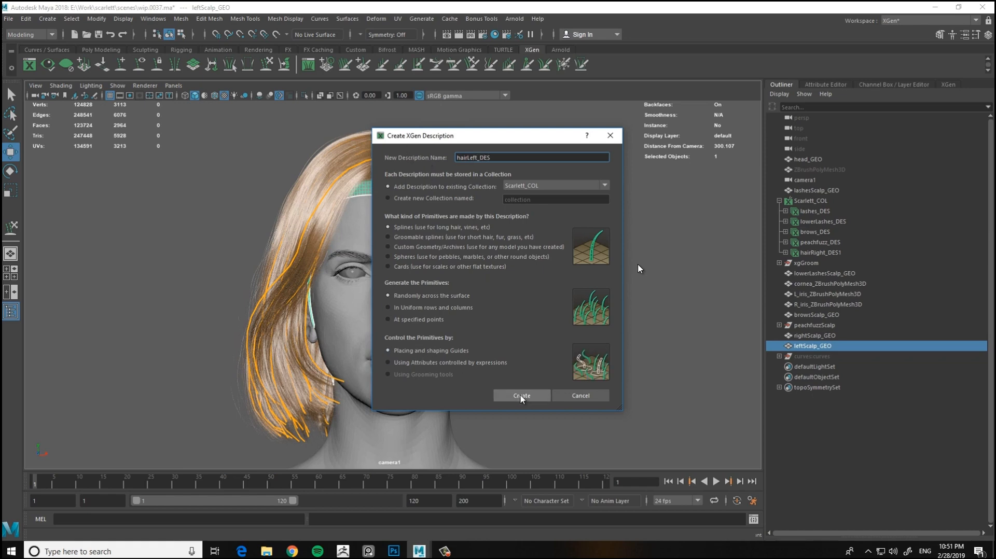
click(520, 396)
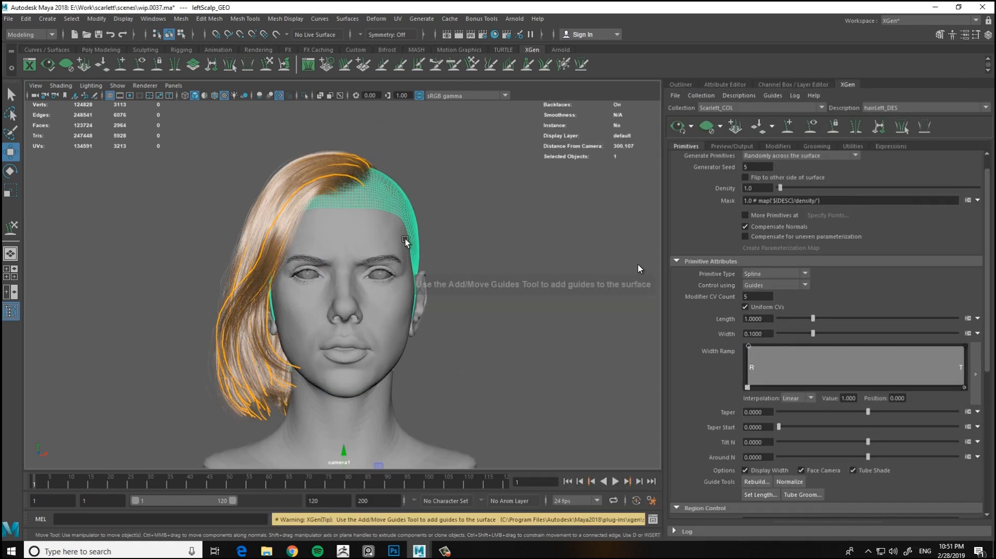
Add the first hairLeft_DES guides on the left scalp along the parting, from the front hairline toward the crown
alt+drag(493, 244, 396, 257)
click(788, 126)
scroll(352, 258, up, 5)
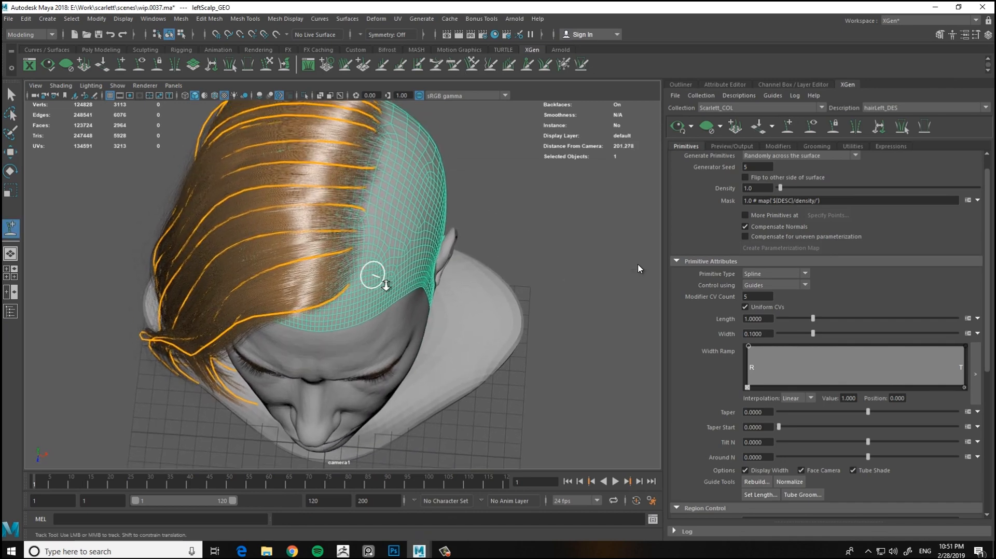
click(345, 261)
alt+middle_drag(345, 261, 520, 235)
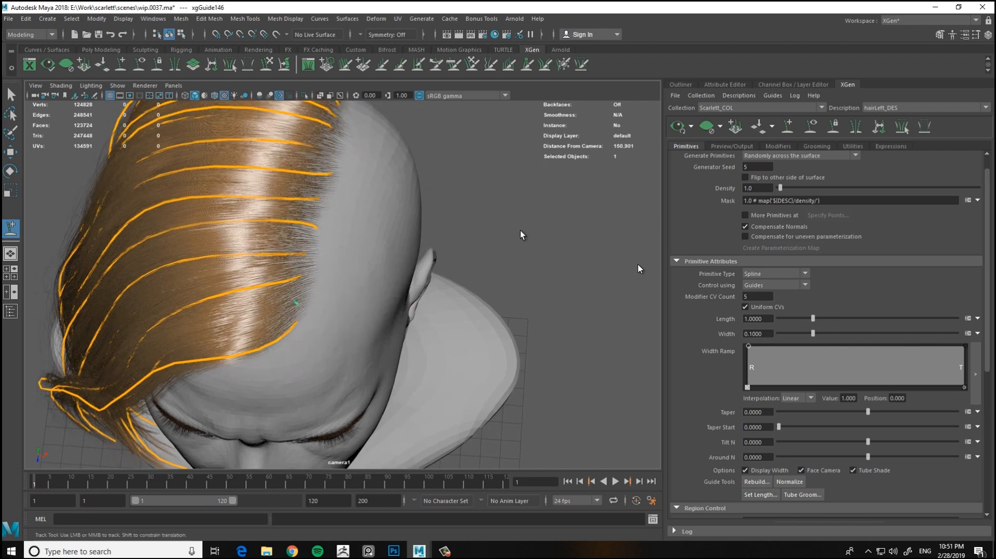
alt+drag(520, 231, 306, 242)
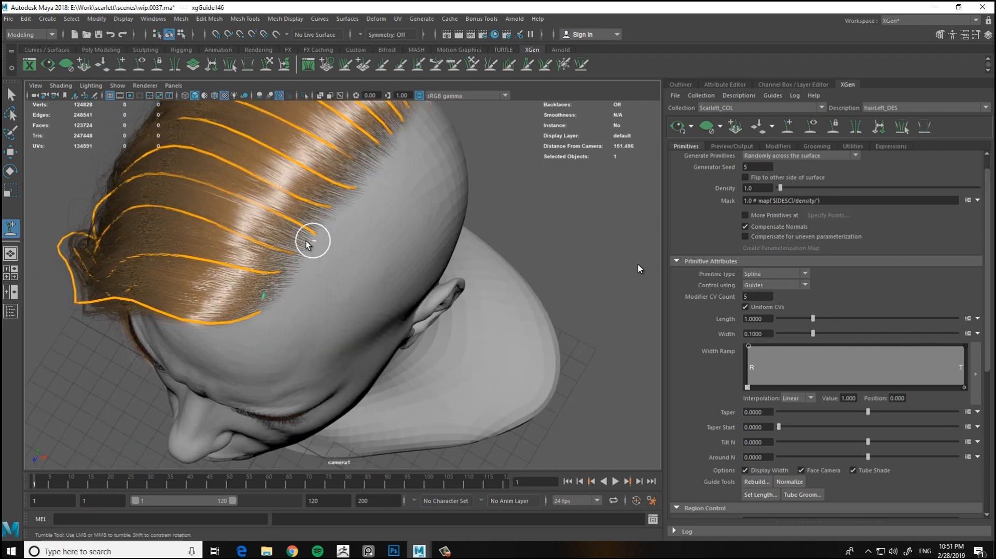
alt+drag(396, 220, 317, 251)
click(318, 251)
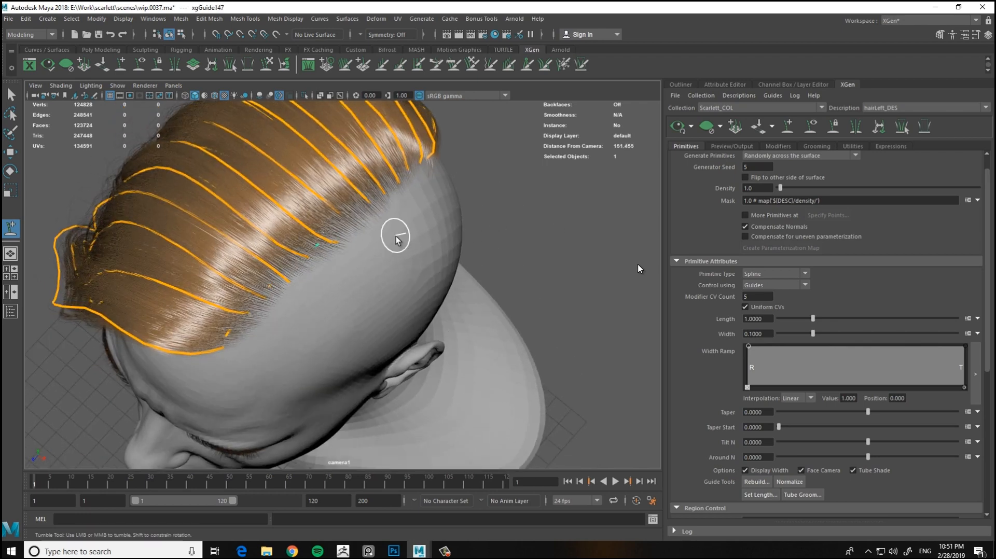
click(337, 238)
Continue adding hairLeft_DES guides along the parting over the crown and down the back of the head
alt+drag(395, 239, 385, 257)
click(396, 238)
click(390, 265)
click(390, 264)
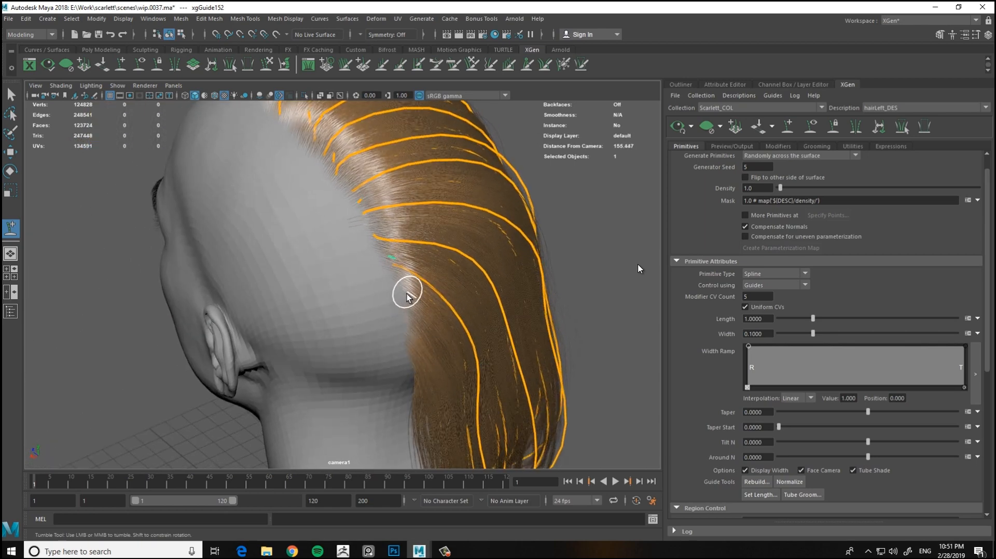
click(368, 343)
Select all the guides of the right-side hair and assign them to a new display layer
alt+drag(368, 342, 378, 263)
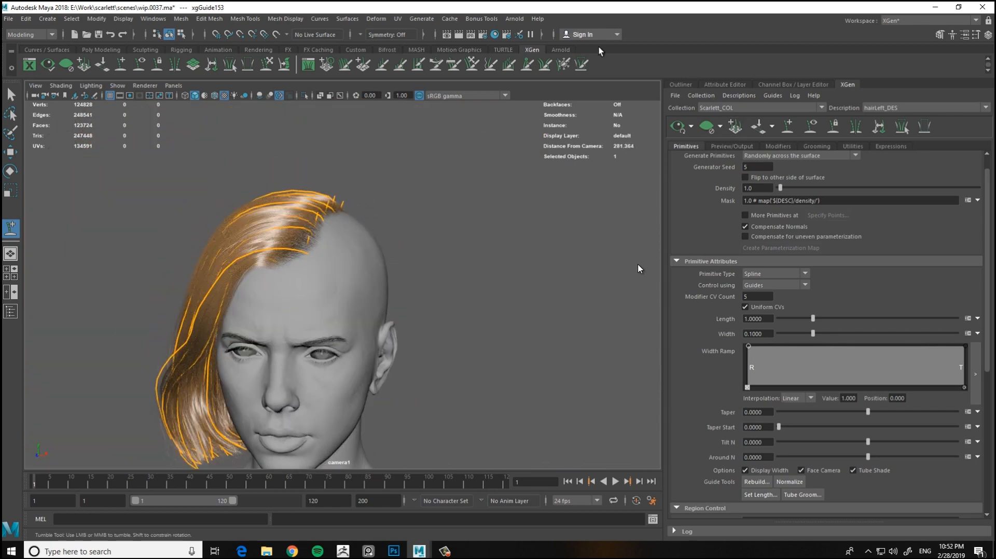
alt+right_drag(456, 244, 409, 214)
key(w)
drag(428, 140, 180, 404)
alt+right_drag(425, 306, 498, 314)
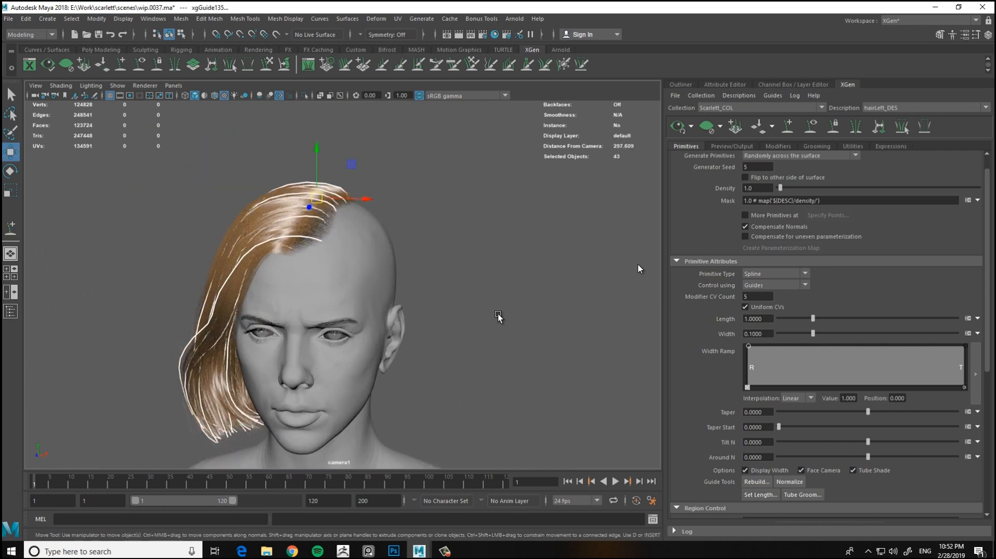
alt+drag(498, 314, 519, 290)
click(773, 84)
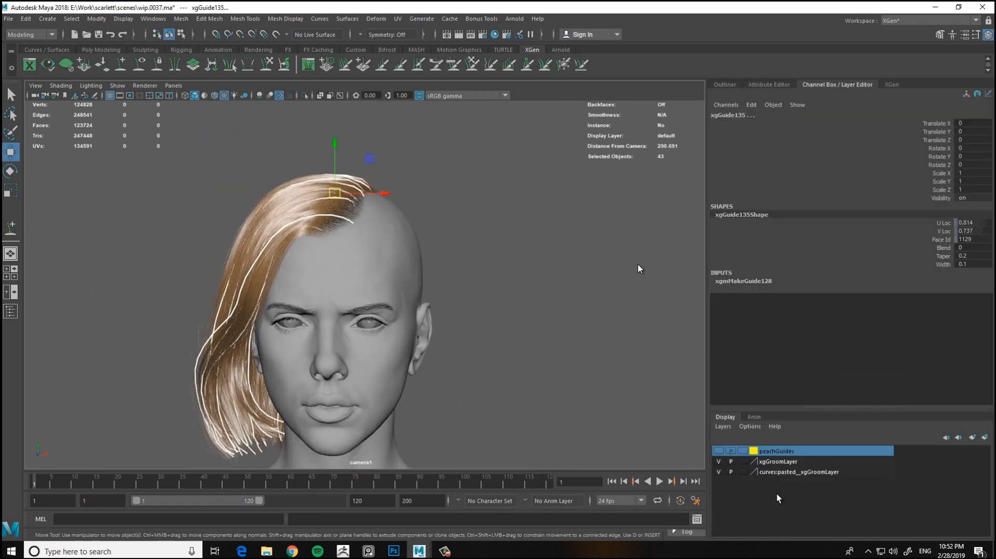
click(723, 427)
click(767, 429)
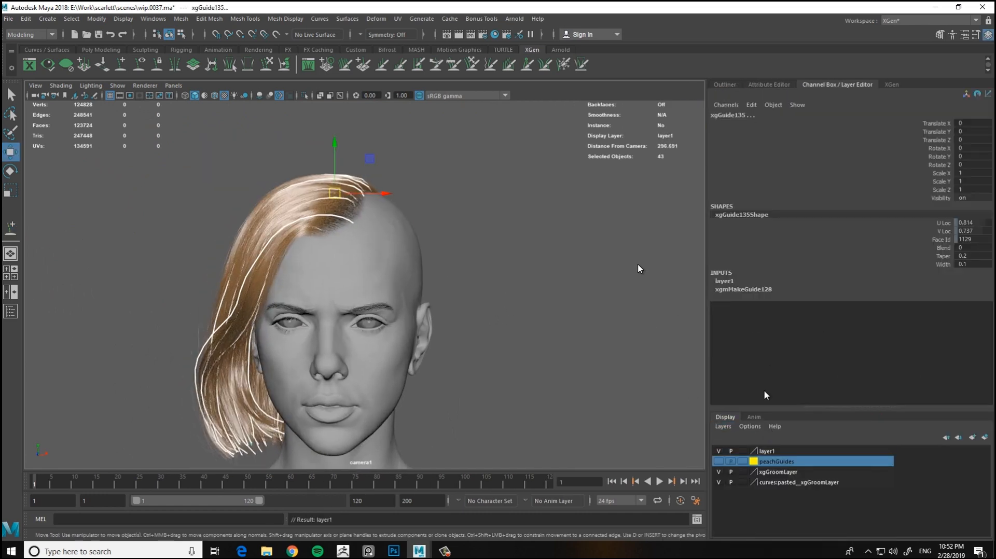
Rename the new display layer as rightGuides
double_click(742, 451)
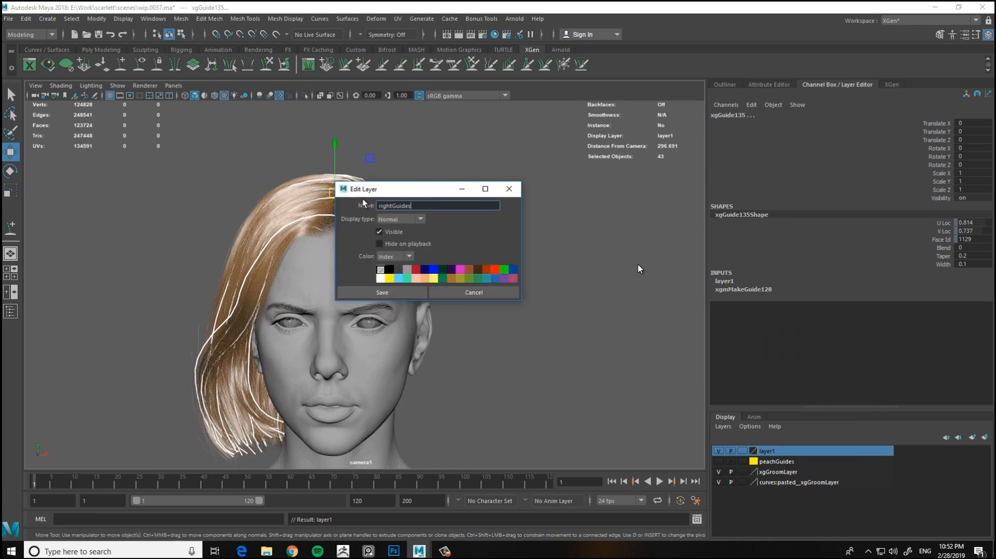
Name the new display layer rightGuides, give it a red colour, save it, and bring up the XGen settings
text(rightGuides)
click(391, 294)
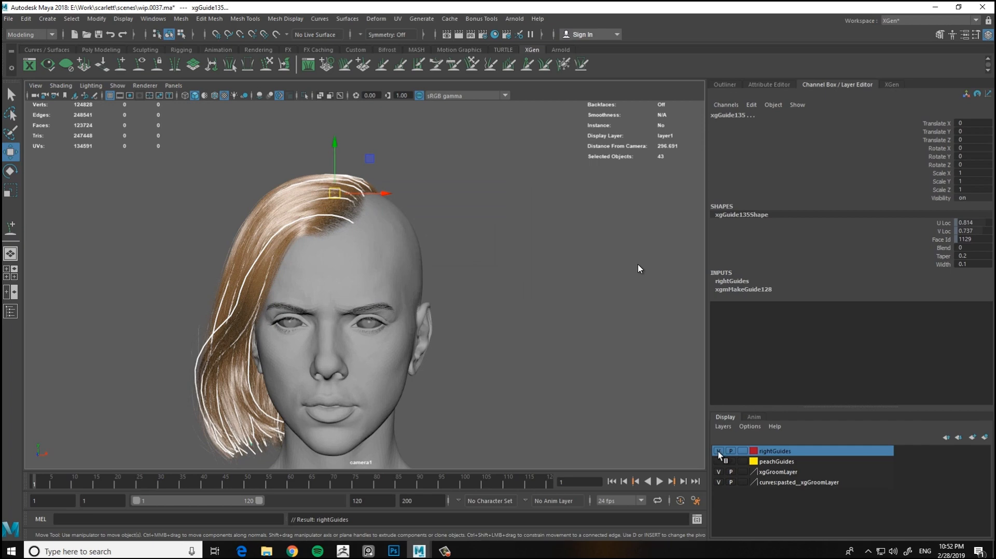
click(891, 84)
Select the eight guides on the bare left side of the scalp and scale them up into long straight hair lines
alt+drag(446, 290, 452, 309)
alt+right_drag(452, 309, 219, 363)
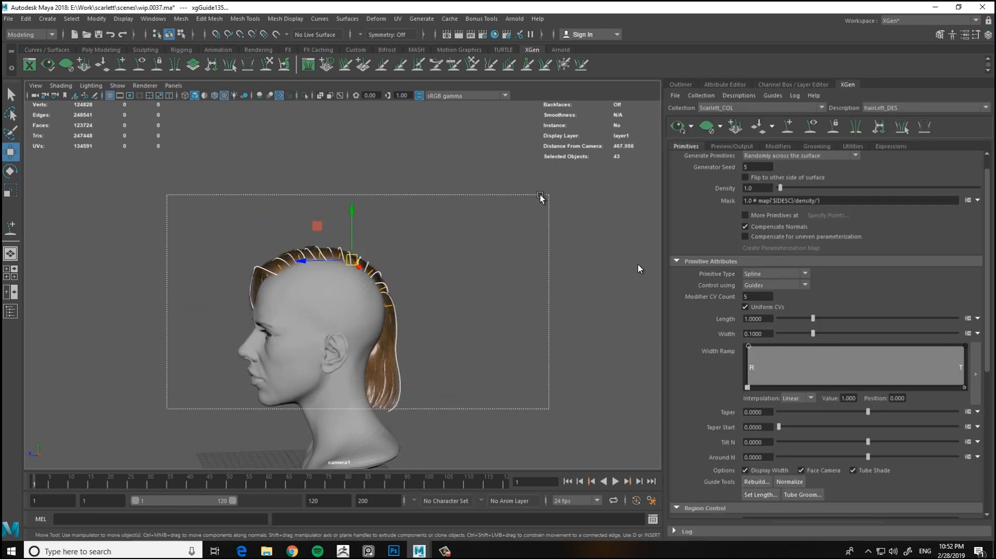
drag(540, 195, 540, 196)
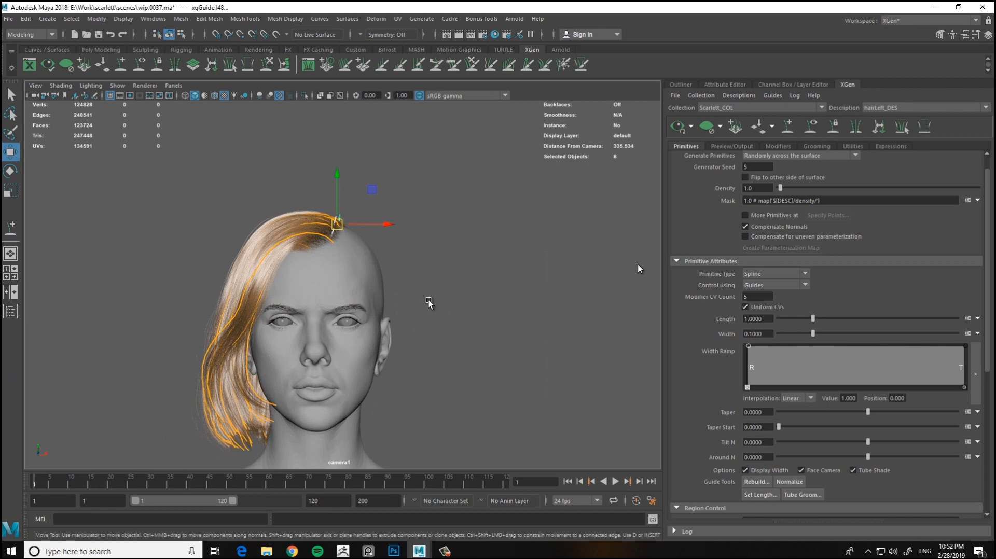
key(r)
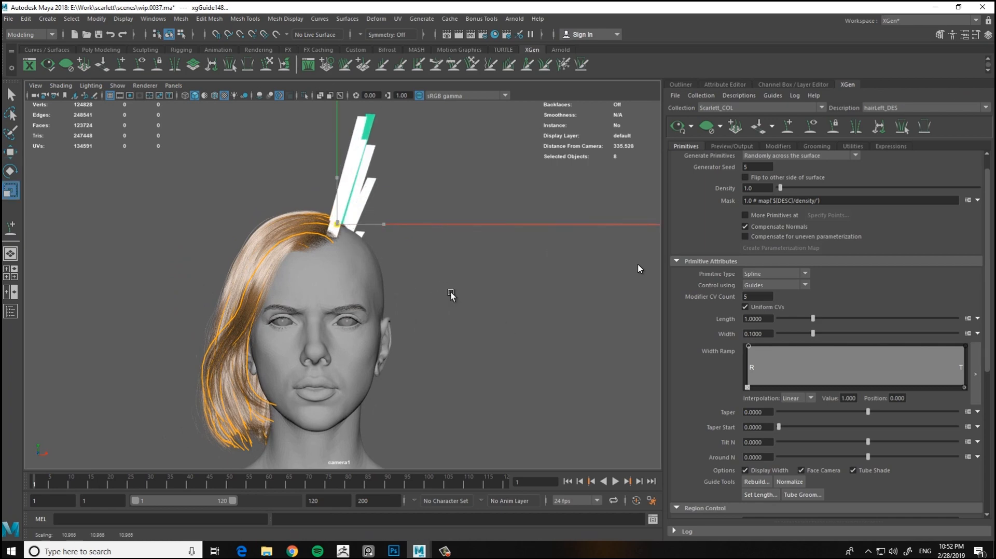
drag(450, 291, 405, 292)
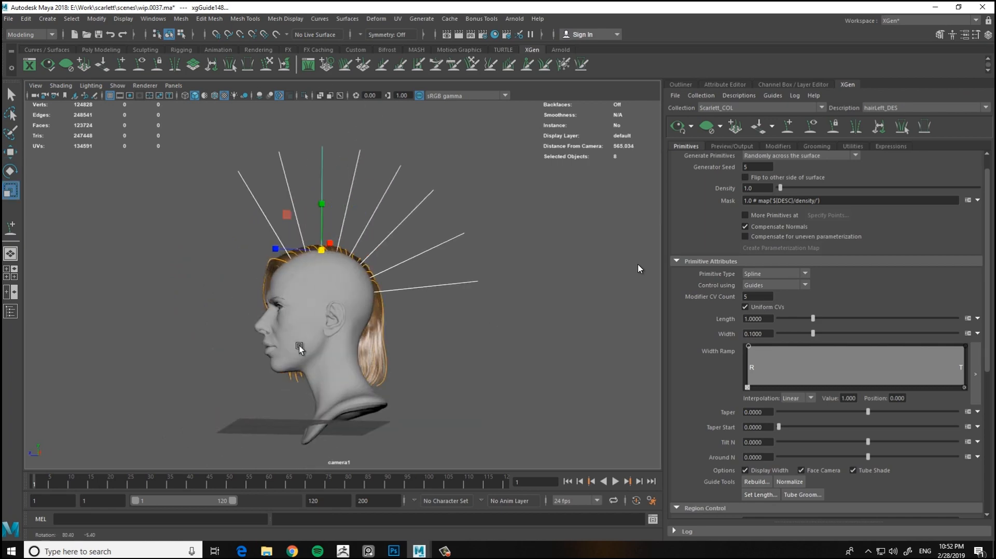
alt+drag(299, 346, 419, 352)
key(e)
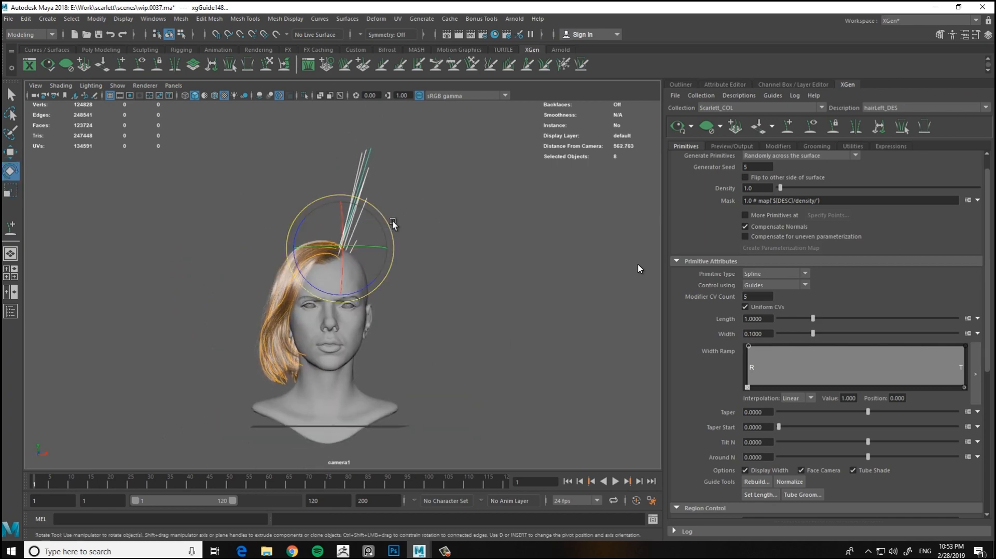
mouse_move(393, 221)
mouse_down()
mouse_move(323, 402)
mouse_move(375, 339)
mouse_move(456, 341)
mouse_move(437, 343)
mouse_move(489, 325)
mouse_move(413, 325)
mouse_move(456, 345)
mouse_up()
key(ctrl+z)
Bend the eight straight guides down along the left side of the head with the Sculpt Guides tool
click(284, 64)
alt+middle_drag(323, 260, 287, 247)
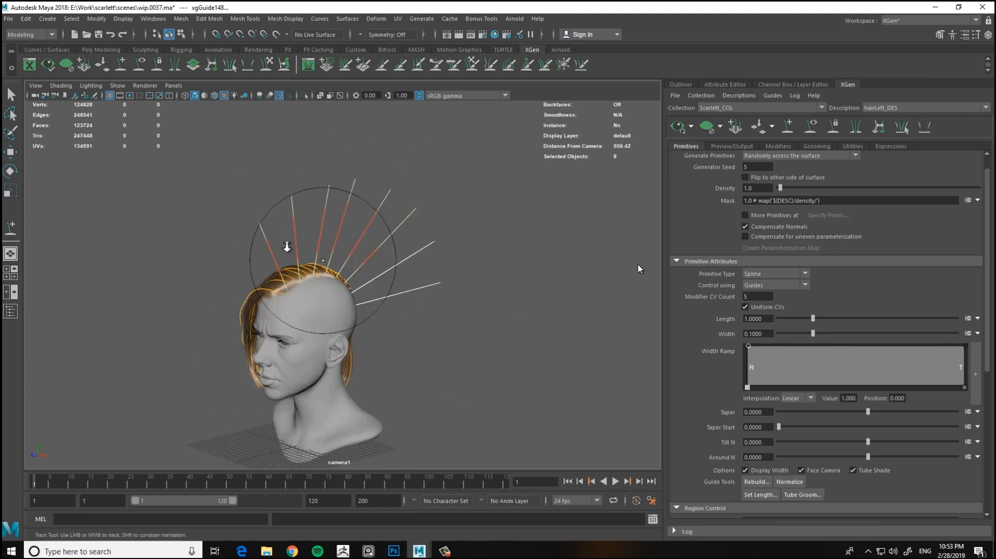
scroll(287, 247, down, 3)
mouse_move(287, 247)
alt+mouse_down()
mouse_move(422, 200)
mouse_move(453, 315)
mouse_move(421, 344)
mouse_move(463, 337)
mouse_move(415, 386)
mouse_move(364, 245)
mouse_move(197, 264)
alt+mouse_up()
double_click(15, 231)
click(387, 200)
click(536, 155)
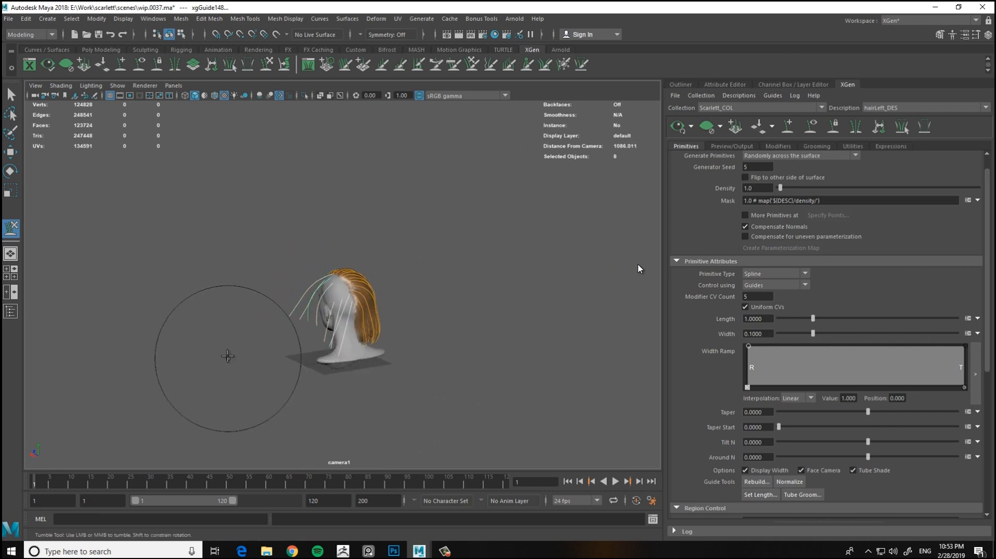
mouse_move(227, 356)
alt+mouse_down()
mouse_move(300, 389)
mouse_move(377, 277)
mouse_move(332, 256)
mouse_move(371, 249)
alt+mouse_up()
alt+drag(429, 283, 487, 324)
alt+right_drag(469, 305, 551, 322)
alt+drag(551, 321, 436, 342)
Rotate the rearmost left-side guide and sculpt it to hang down behind the neck beside the existing hair
key(w)
click(329, 311)
alt+drag(408, 283, 399, 272)
key(e)
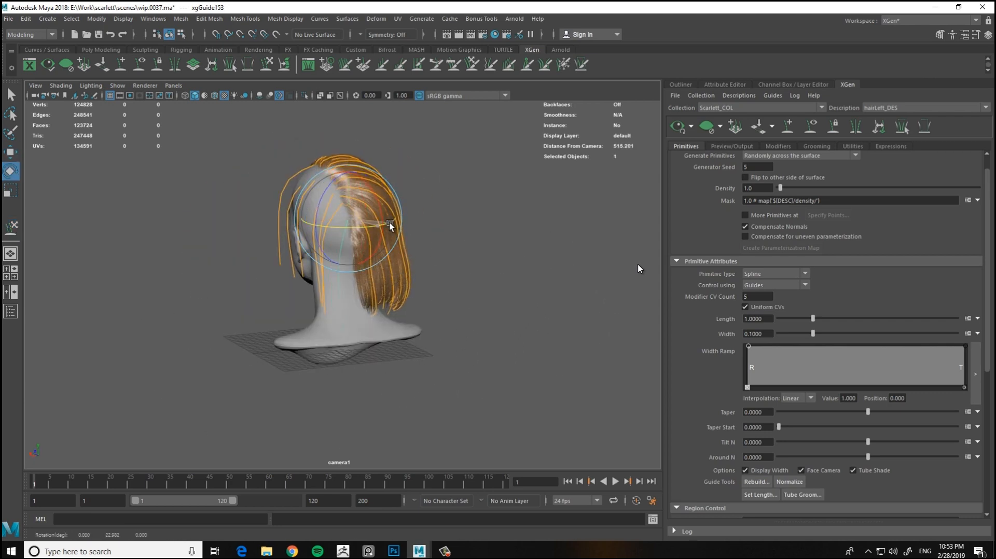
mouse_move(390, 223)
alt+mouse_down()
mouse_move(467, 258)
mouse_move(382, 254)
mouse_move(278, 200)
mouse_move(302, 267)
mouse_move(308, 239)
alt+mouse_up()
key(y)
alt+drag(393, 240, 315, 342)
alt+right_drag(236, 317, 315, 275)
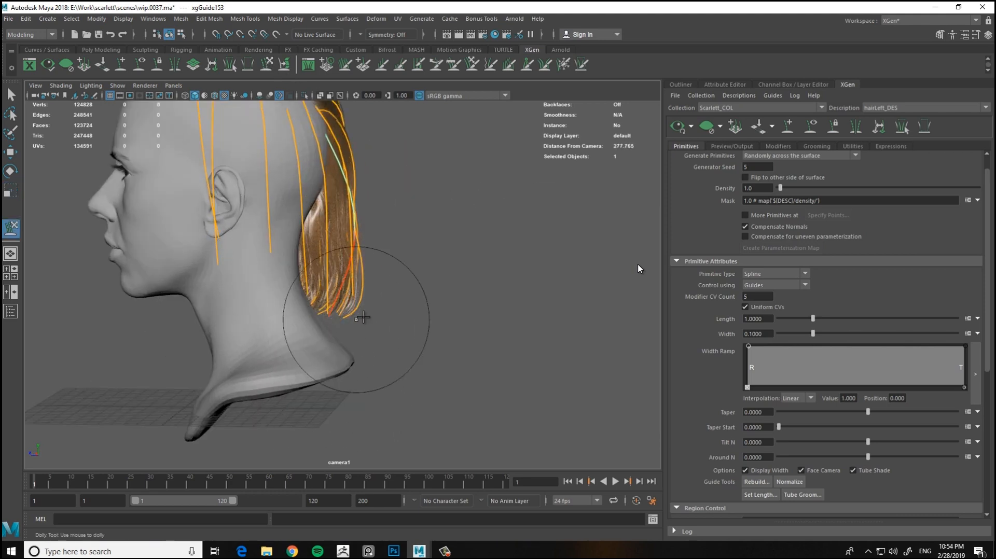
alt+middle_drag(438, 235, 418, 224)
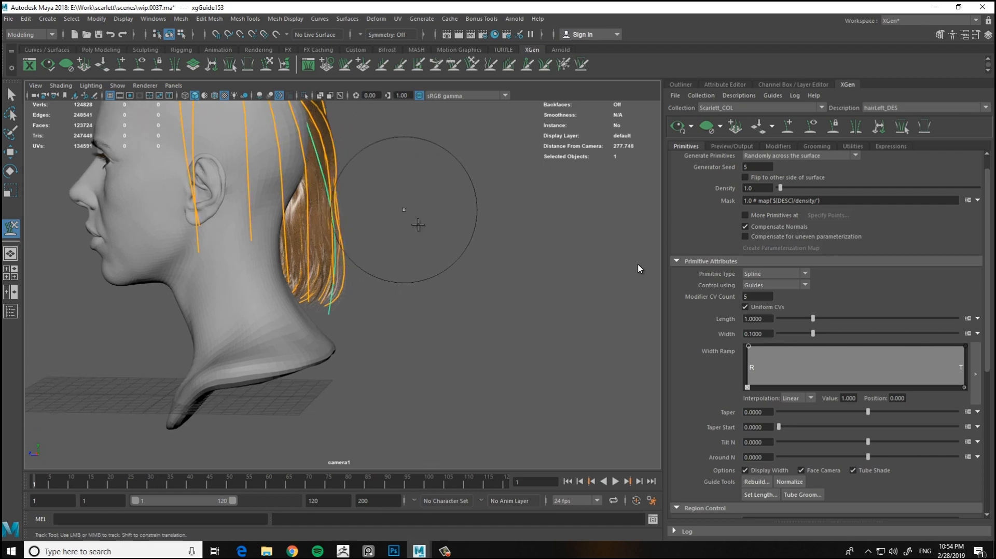
Sculpt the next guide in from the back parting so it follows the curve of the skull
mouse_move(418, 224)
alt+mouse_down()
mouse_move(350, 364)
mouse_move(411, 312)
mouse_move(331, 260)
mouse_move(279, 247)
mouse_move(302, 257)
mouse_move(311, 289)
alt+mouse_up()
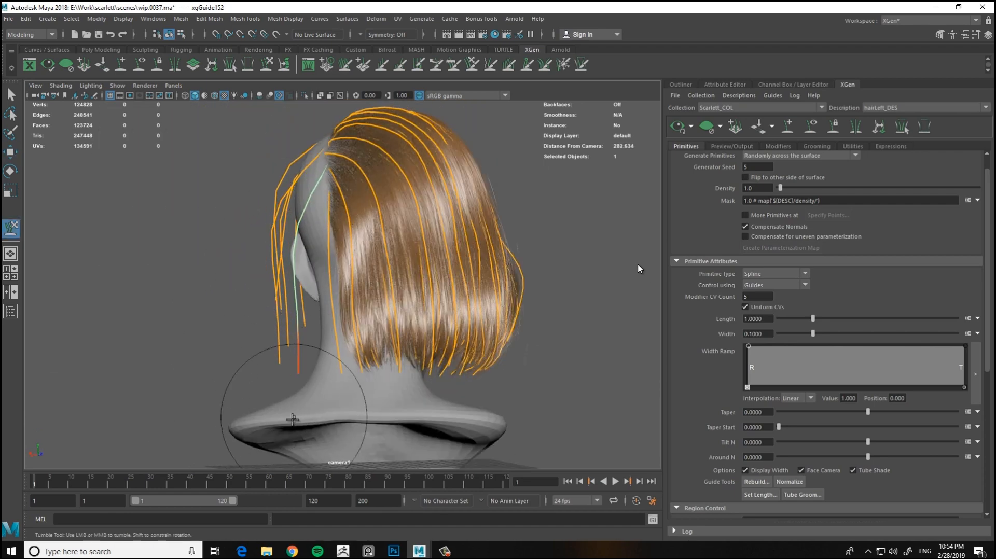
mouse_move(316, 363)
alt+mouse_down()
mouse_move(456, 304)
mouse_move(350, 168)
alt+mouse_up()
alt+drag(254, 159, 367, 191)
alt+right_drag(300, 151, 287, 208)
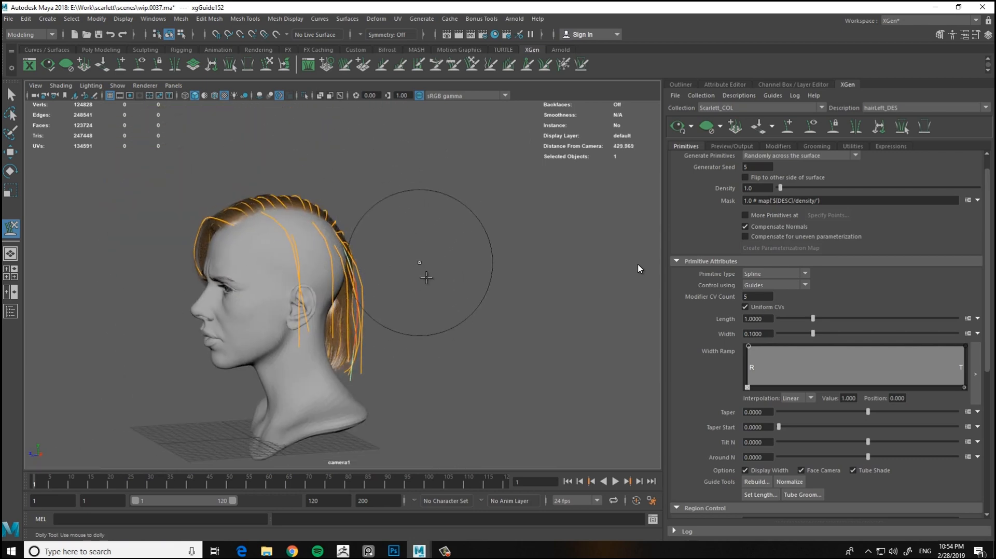
alt+drag(424, 211, 345, 334)
alt+right_drag(345, 333, 361, 307)
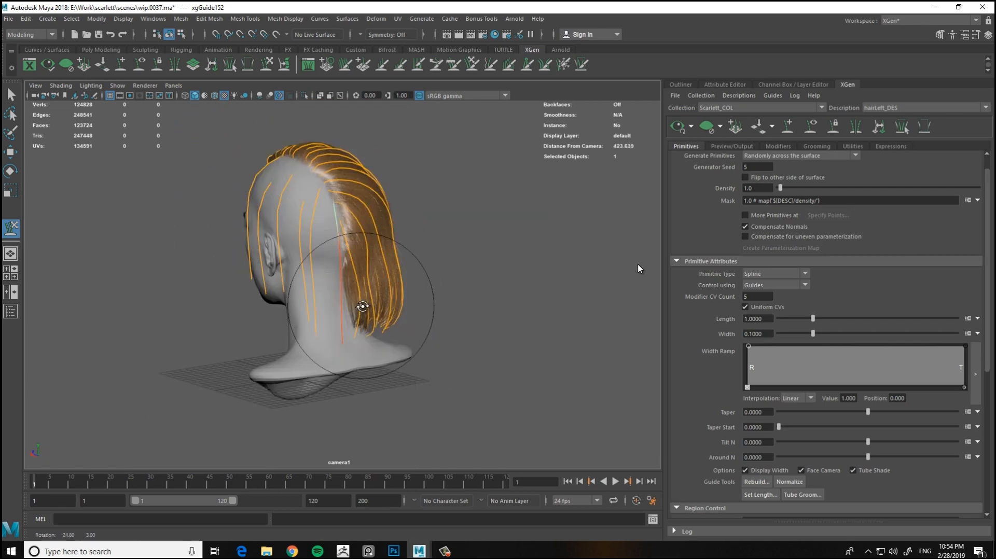
alt+drag(362, 306, 349, 318)
Select the single guide above and just behind the left ear and scale it up to lengthen it
key(w)
click(411, 176)
alt+right_drag(446, 172, 411, 176)
key(ctrl+z)
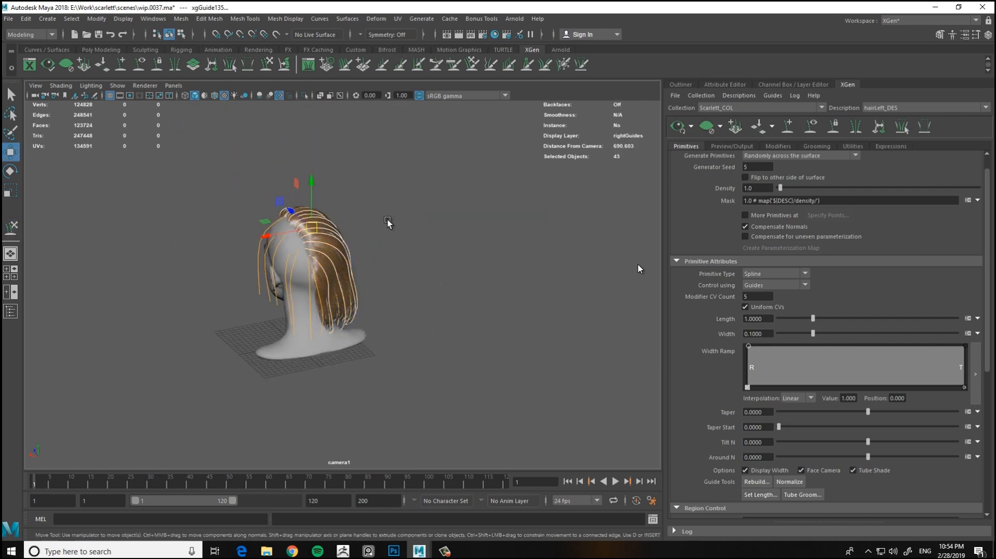
alt+drag(388, 220, 509, 329)
alt+right_drag(469, 382, 514, 358)
alt+drag(394, 358, 490, 357)
alt+drag(241, 335, 342, 328)
key(r)
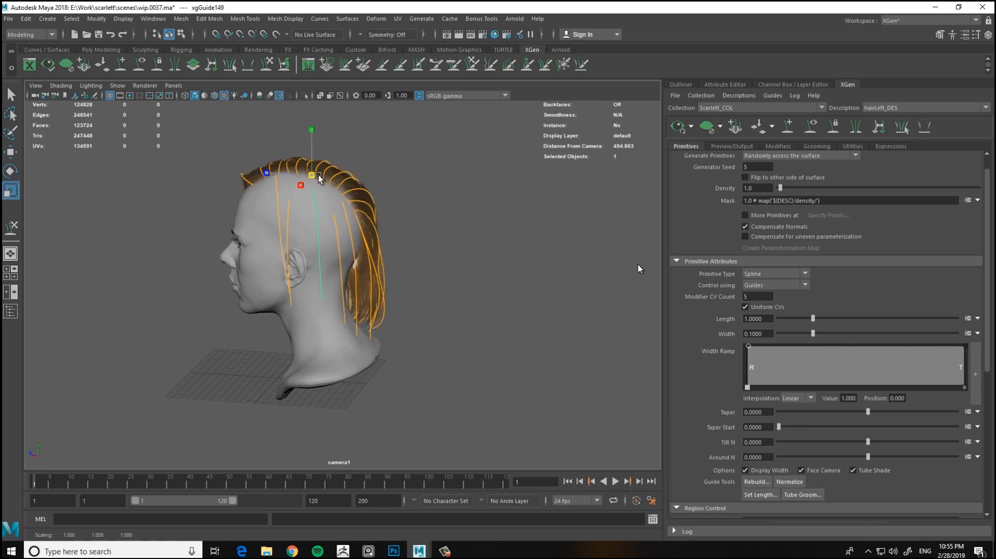
Scale the guide between the left ear and the back of the head and sculpt it outward around the skull
alt+drag(375, 204, 381, 370)
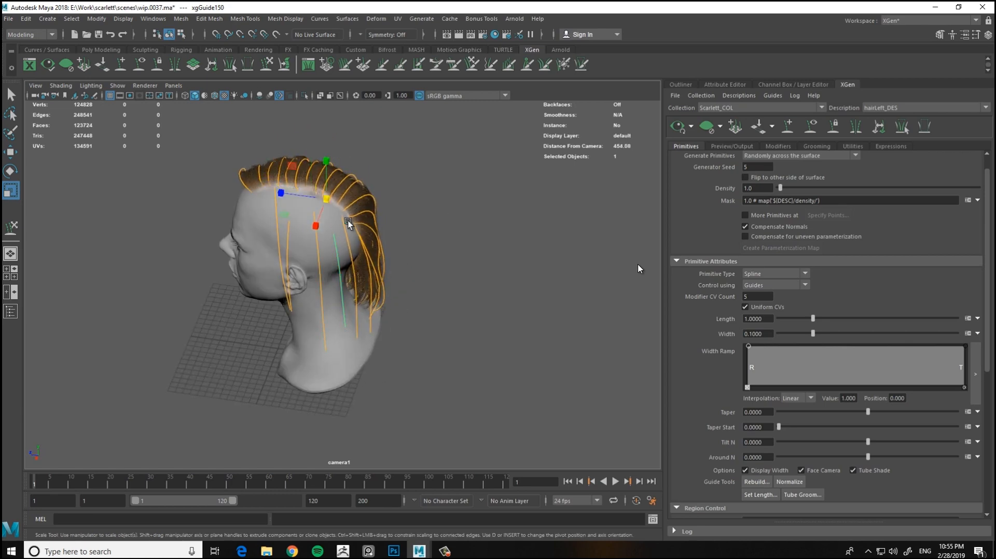
alt+drag(347, 220, 361, 214)
key(y)
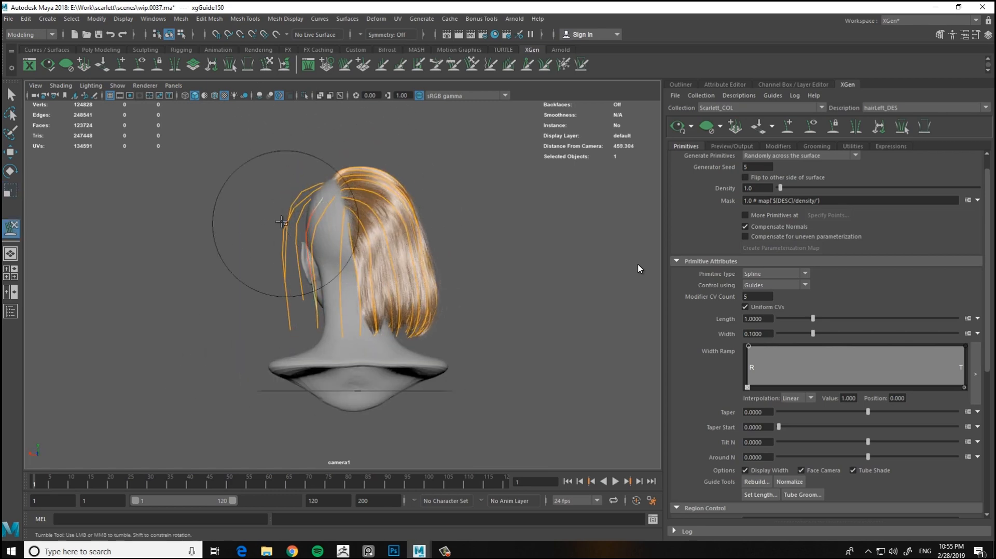
alt+drag(281, 222, 264, 303)
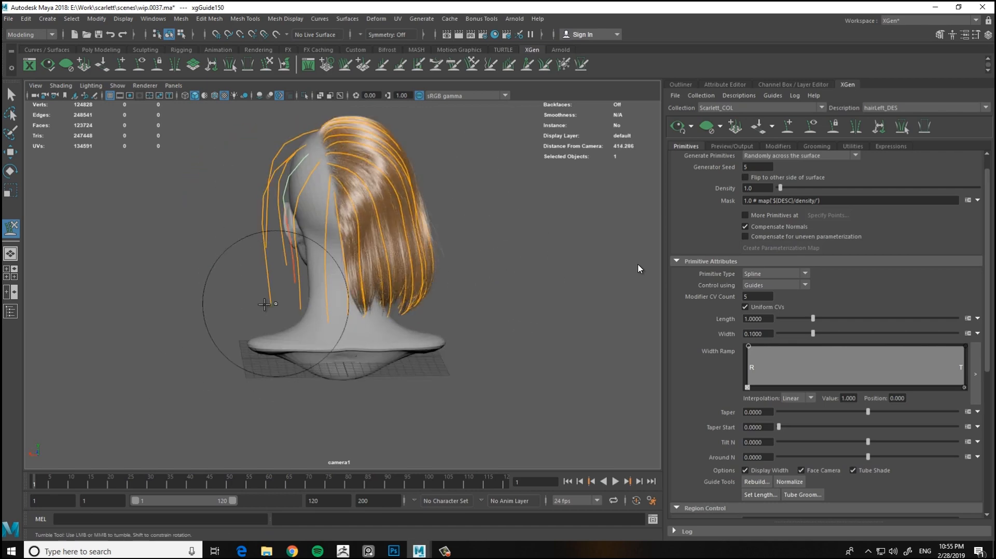
alt+drag(340, 315, 441, 297)
Select the two guides above the left ear and scale them up by about 1.2
key(w)
alt+drag(314, 132, 263, 202)
key(r)
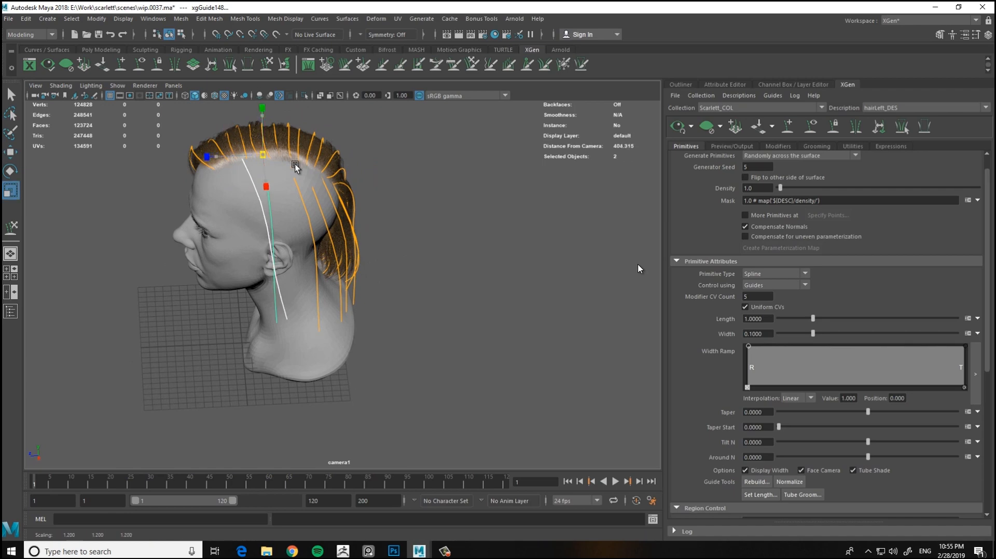
alt+drag(294, 164, 373, 244)
drag(366, 300, 400, 281)
Sculpt the guides above the left ear outward so they arc over the head and fall straight down
click(267, 65)
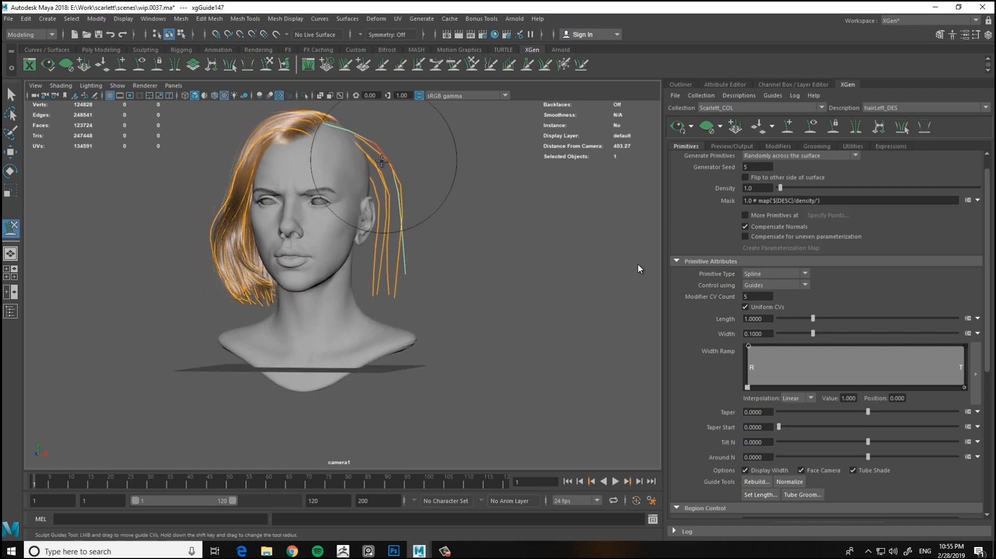
mouse_move(358, 189)
alt+mouse_down()
mouse_move(359, 281)
mouse_move(355, 229)
mouse_move(308, 310)
alt+mouse_up()
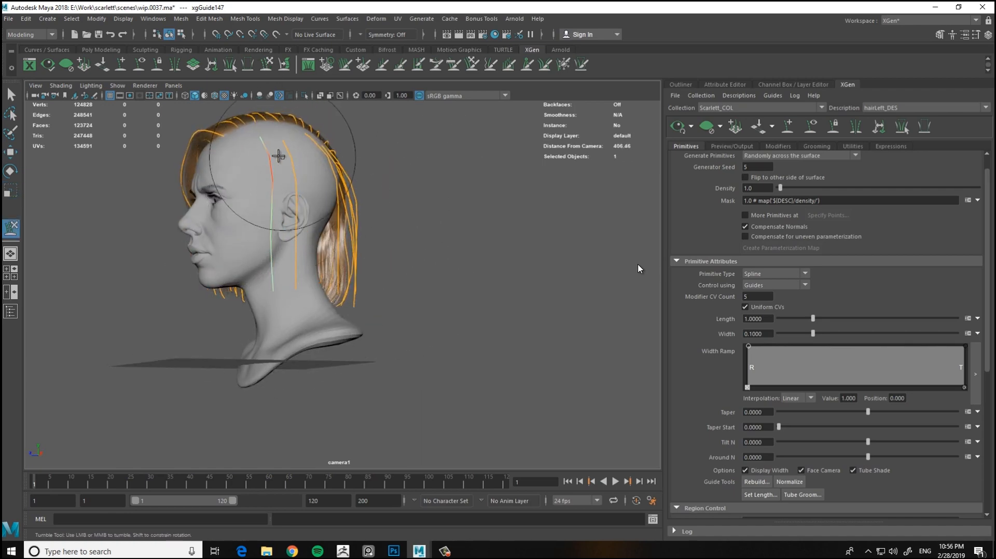
mouse_move(279, 156)
alt+mouse_down()
mouse_move(249, 200)
mouse_move(233, 333)
mouse_move(275, 396)
mouse_move(258, 300)
mouse_move(270, 261)
alt+mouse_up()
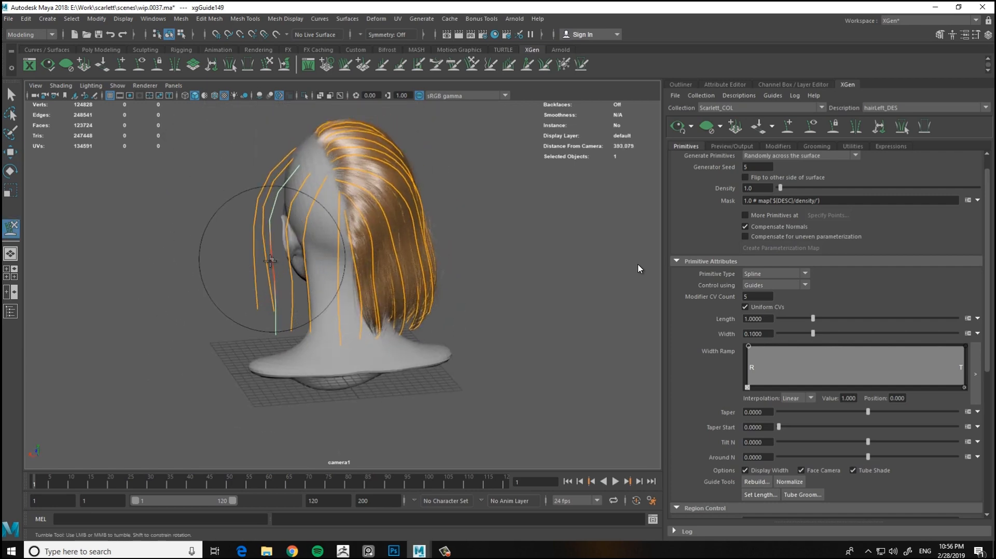
alt+drag(294, 400, 508, 377)
alt+right_drag(459, 270, 289, 320)
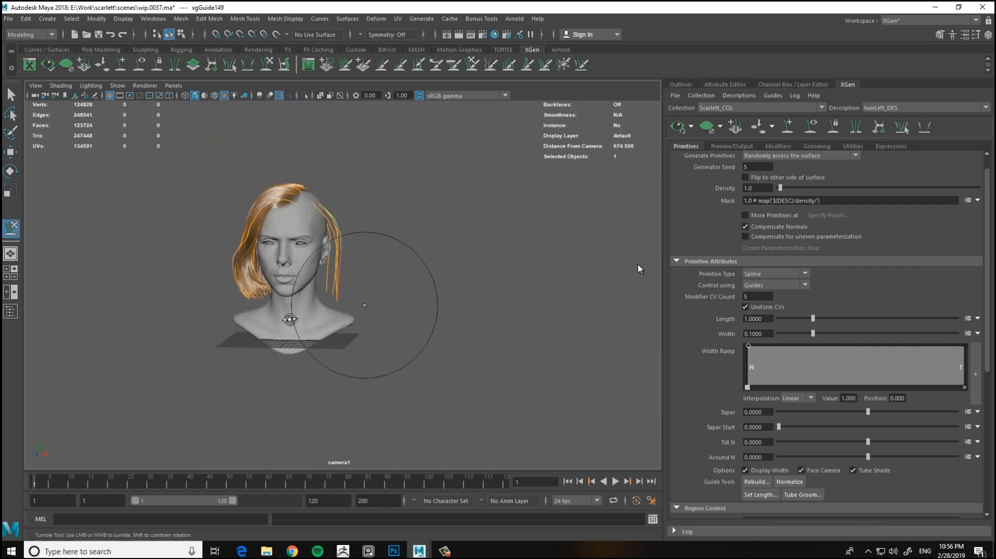
Select only the eight left-side guides, leaving out the right-side ones, and rebuild them
alt+drag(289, 320, 228, 344)
key(w)
key(Delete)
alt+middle_drag(276, 305, 238, 372)
drag(238, 371, 387, 194)
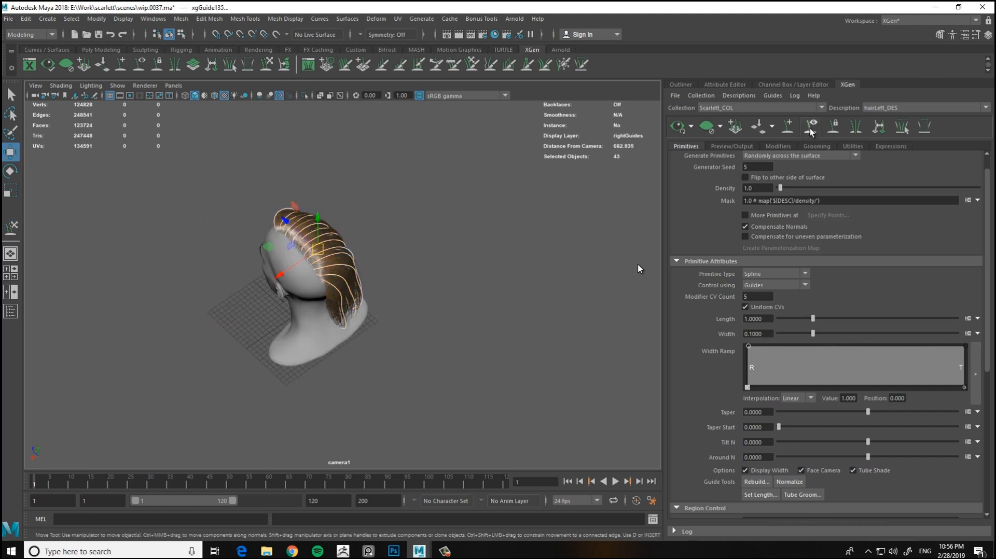
shift+drag(460, 154, 175, 422)
alt+drag(387, 395, 88, 327)
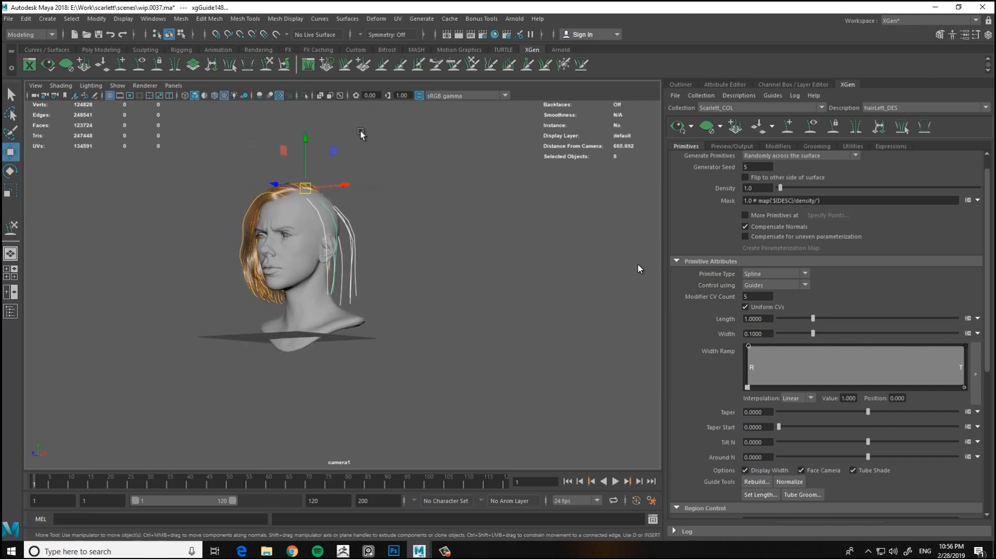
alt+right_drag(363, 135, 467, 197)
alt+drag(487, 350, 530, 346)
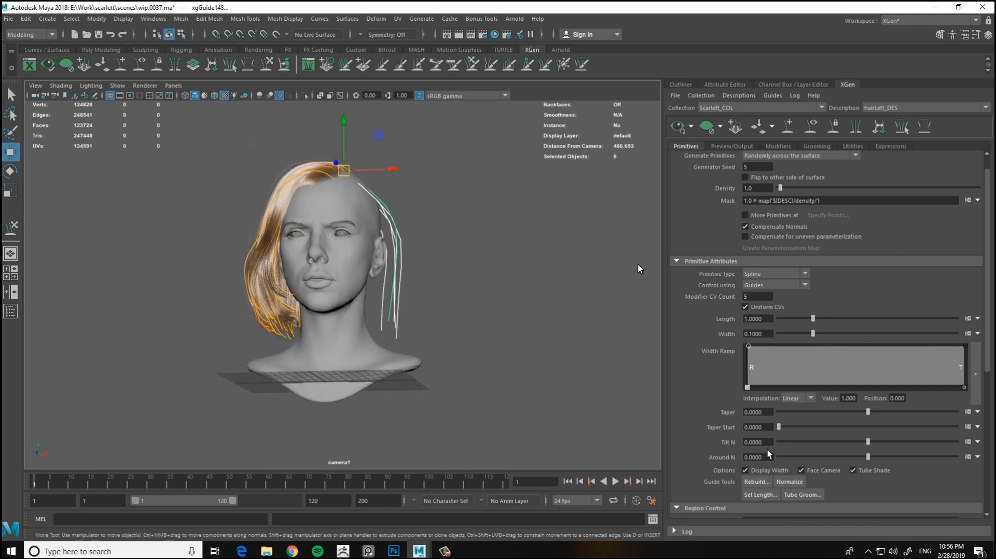
click(755, 482)
click(504, 293)
Smooth the shape of the rebuilt left-side guides with the Sculpt Guides tool
alt+drag(467, 282, 182, 270)
alt+right_drag(395, 260, 524, 280)
click(266, 65)
mouse_move(316, 203)
alt+mouse_down()
mouse_move(372, 256)
mouse_move(464, 238)
mouse_move(401, 233)
mouse_move(349, 211)
mouse_move(474, 167)
mouse_move(494, 278)
mouse_move(416, 204)
mouse_move(389, 306)
alt+mouse_up()
Sculpt the frontmost left guide away from the forehead and scale it up by about 1.38
key(w)
click(322, 323)
mouse_move(373, 348)
alt+mouse_down()
mouse_move(360, 289)
mouse_move(345, 284)
mouse_move(228, 343)
mouse_move(378, 334)
mouse_move(365, 200)
alt+mouse_up()
key(y)
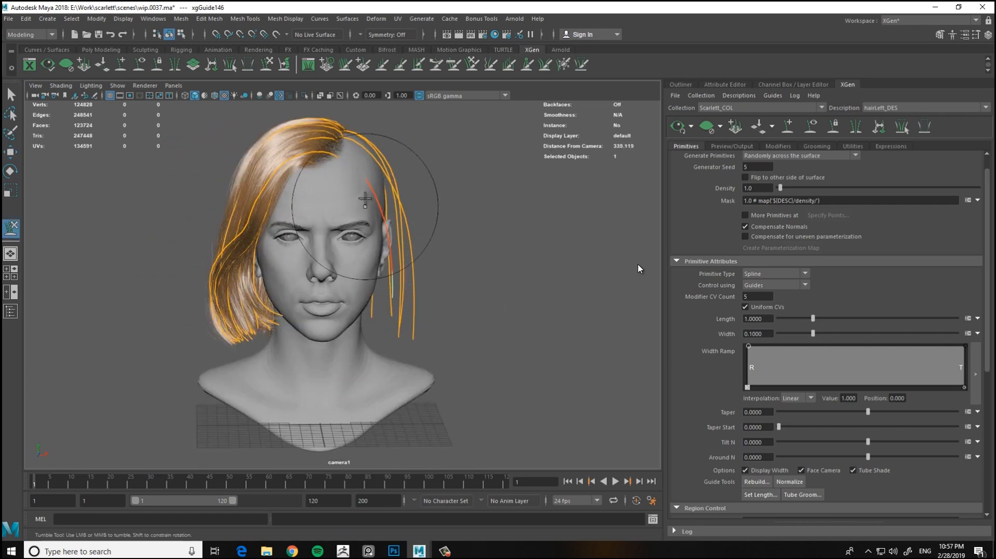
key(r)
alt+drag(400, 243, 455, 247)
drag(380, 143, 430, 241)
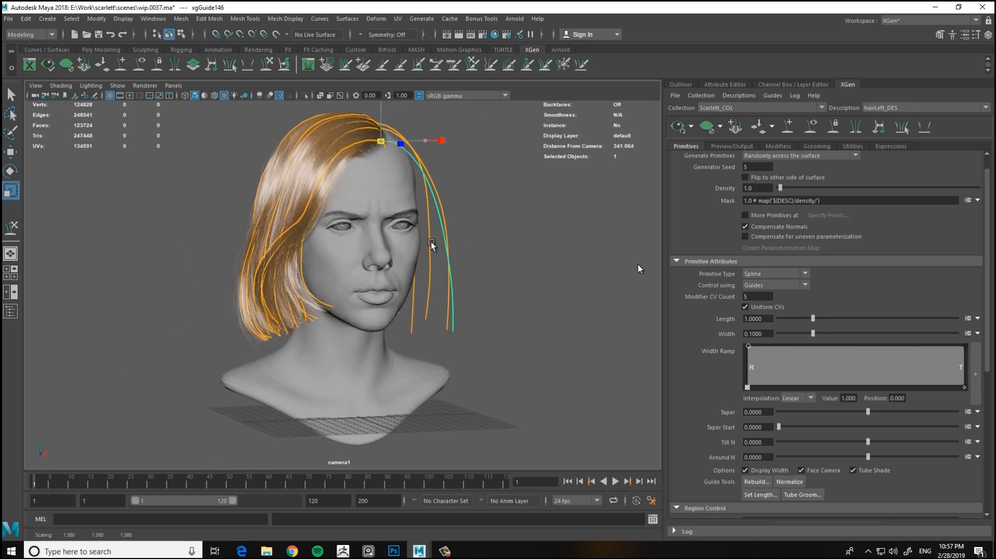
Sculpt the frontmost left guide in side view so its lower half sweeps back behind the jaw
mouse_move(539, 273)
alt+mouse_down()
mouse_move(487, 258)
mouse_move(377, 264)
alt+mouse_up()
alt+middle_drag(377, 265, 336, 314)
alt+drag(336, 314, 475, 284)
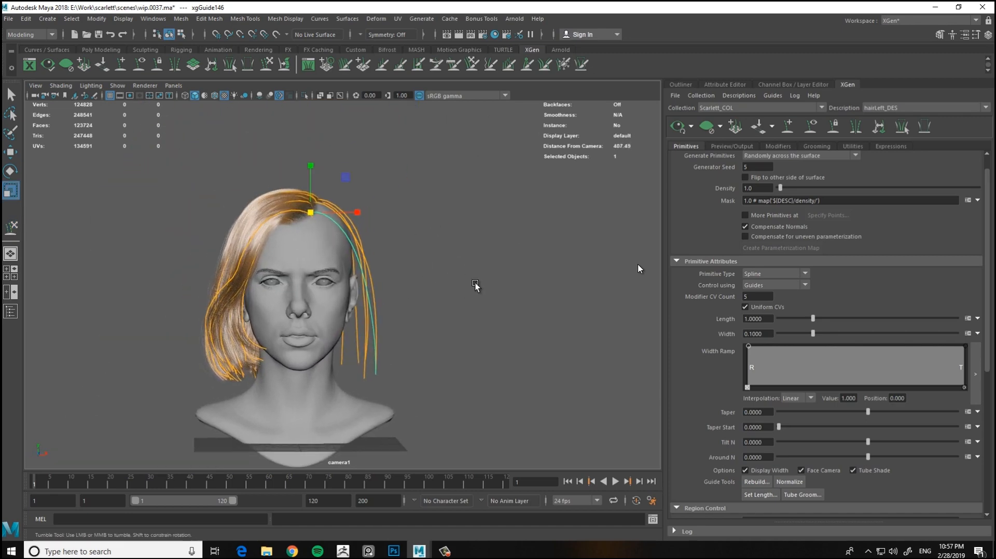
alt+middle_drag(476, 283, 469, 267)
alt+right_drag(476, 240, 481, 263)
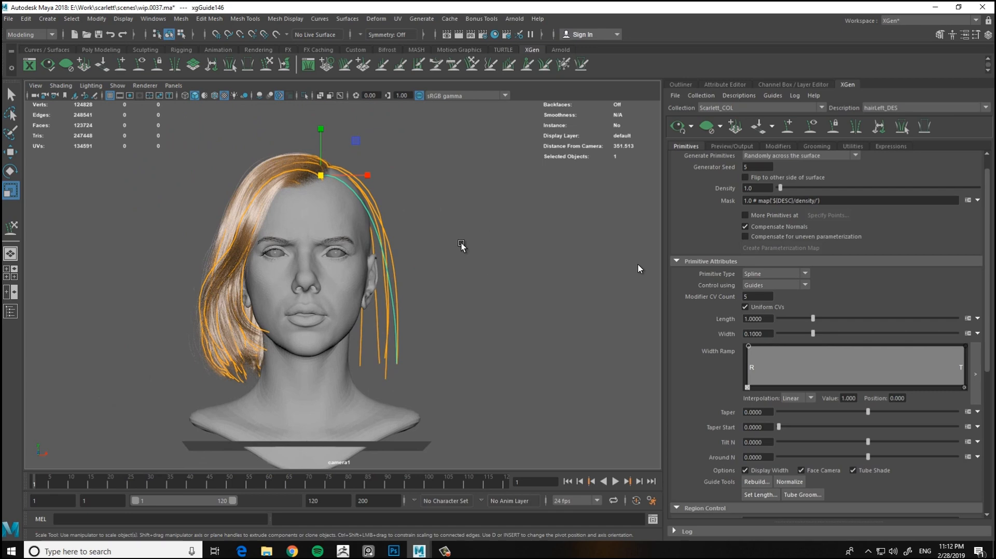
mouse_move(462, 242)
alt+mouse_down()
mouse_move(378, 252)
mouse_move(394, 249)
alt+mouse_up()
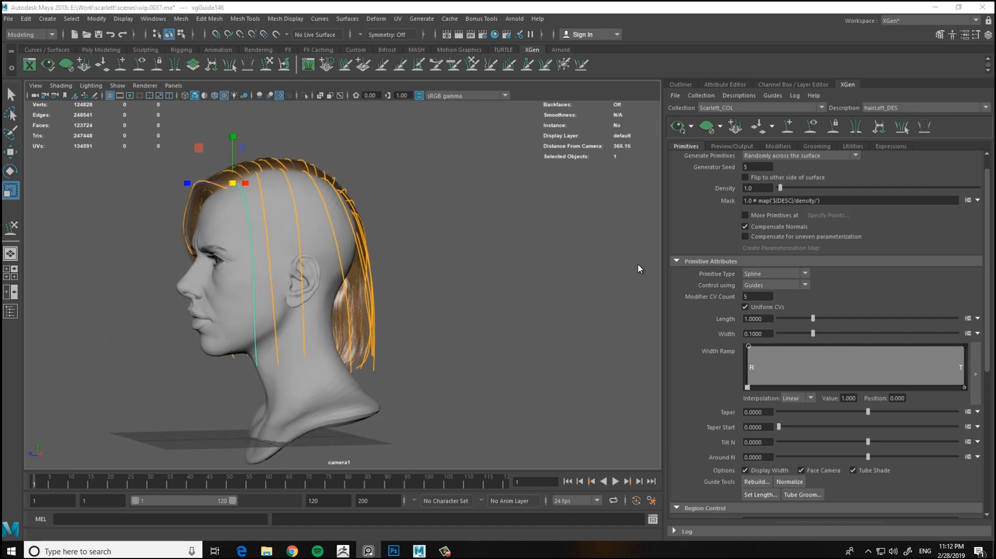
click(262, 73)
mouse_move(271, 240)
alt+mouse_down()
mouse_move(198, 276)
mouse_move(284, 296)
alt+mouse_up()
alt+middle_drag(285, 393, 268, 375)
alt+right_drag(268, 375, 254, 384)
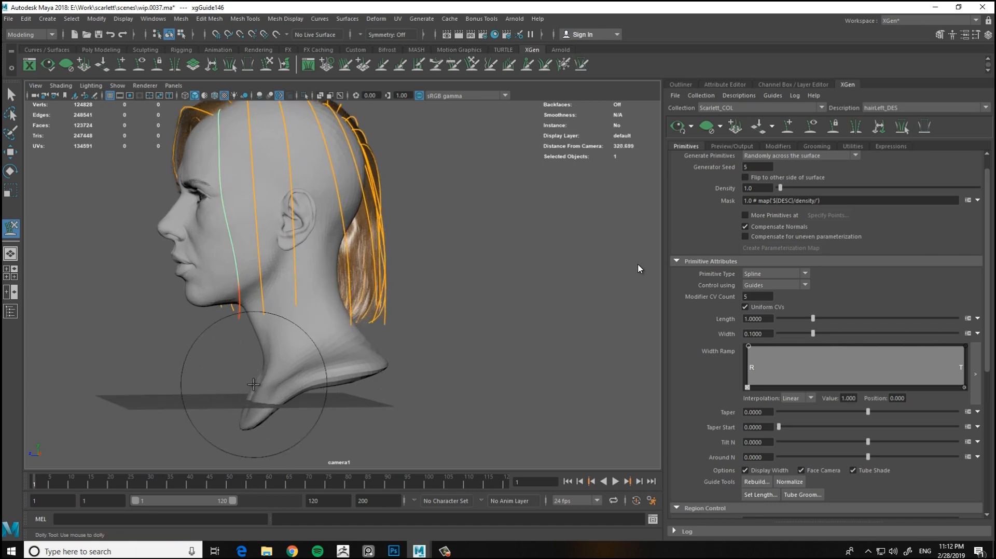
Adjust the Sculpt Guides tool's settings and curl the frontmost left guide's tip inward toward the neck
double_click(11, 228)
click(383, 197)
click(531, 154)
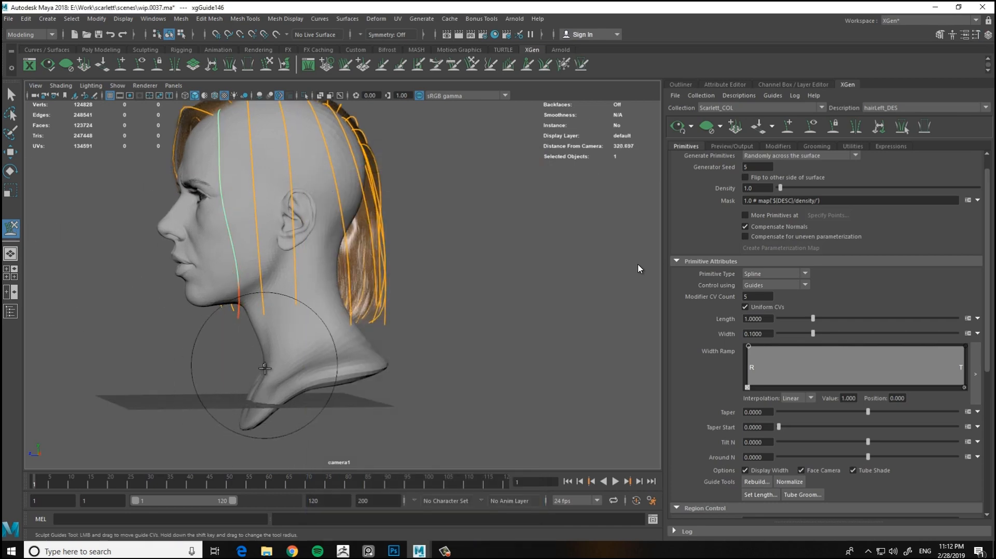
alt+right_drag(264, 287, 175, 263)
alt+drag(164, 197, 341, 352)
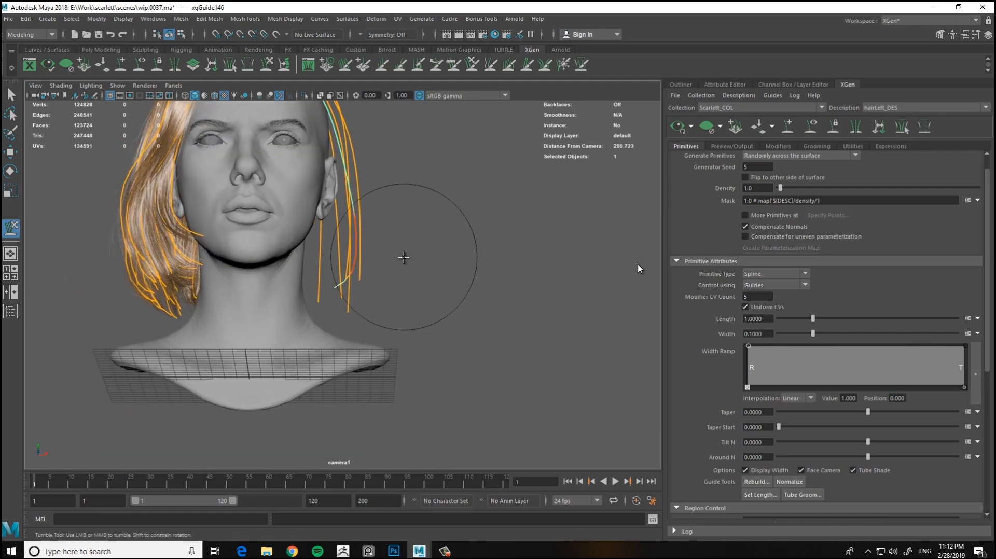
Select the second left guide and reshape its lower half in side view with the Sculpt Guides tool
alt+drag(418, 256, 361, 357)
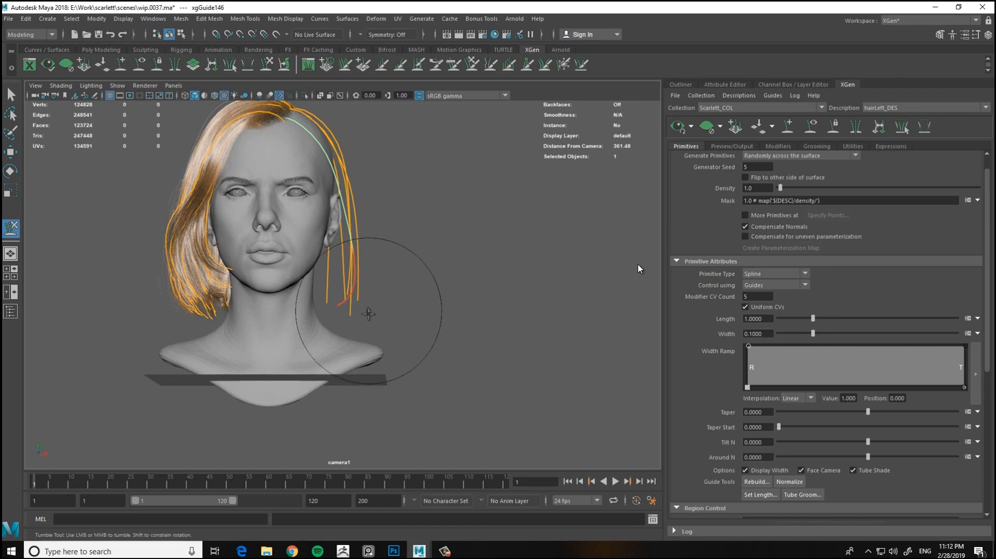
alt+drag(389, 305, 327, 374)
mouse_move(327, 373)
alt+middle_down()
mouse_move(311, 386)
mouse_move(278, 371)
alt+middle_up()
key(w)
click(274, 363)
key(y)
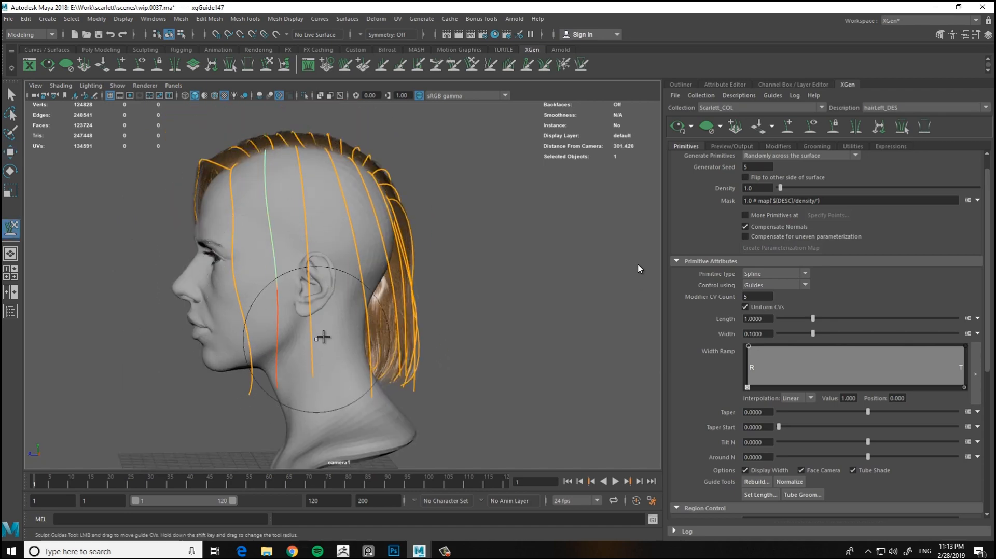
mouse_move(355, 426)
alt+mouse_down()
mouse_move(333, 367)
mouse_move(363, 246)
mouse_move(322, 254)
mouse_move(383, 217)
mouse_move(374, 433)
alt+mouse_up()
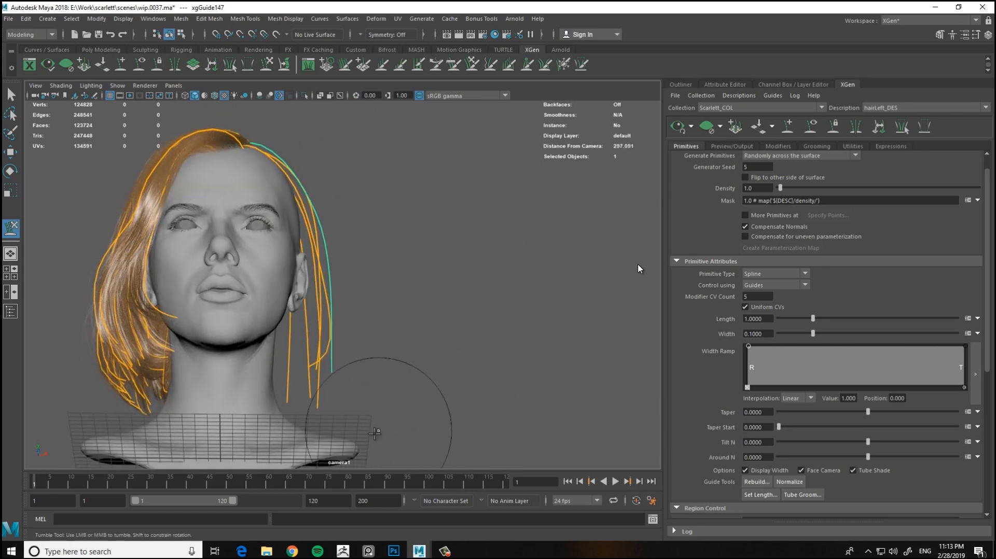
Sculpt the second left guide's profile away from the head in front view and curl its tip inward toward the neck
alt+drag(378, 362, 367, 246)
alt+right_drag(366, 247, 405, 204)
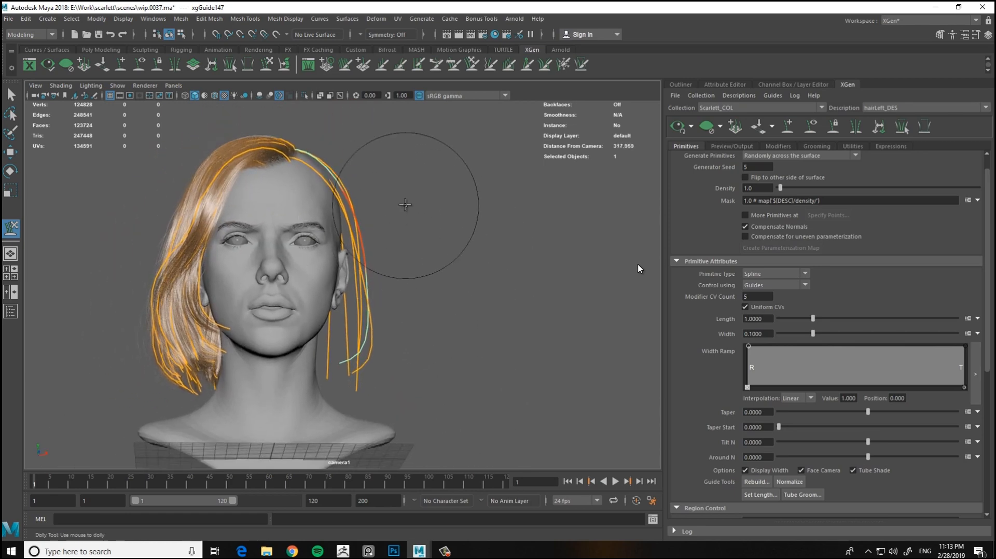
alt+drag(326, 152, 485, 345)
alt+middle_drag(306, 428, 312, 353)
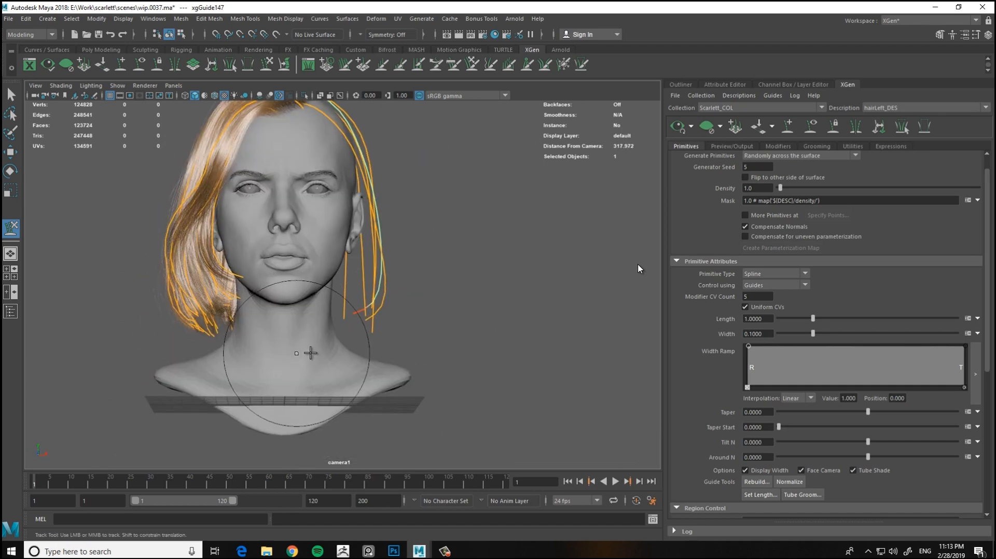
alt+right_drag(311, 353, 467, 273)
alt+middle_drag(467, 272, 408, 285)
alt+right_drag(408, 286, 454, 328)
alt+drag(453, 328, 407, 382)
Select the third left guide, over the ear, and sculpt it outward with its tip curled toward the neck
key(w)
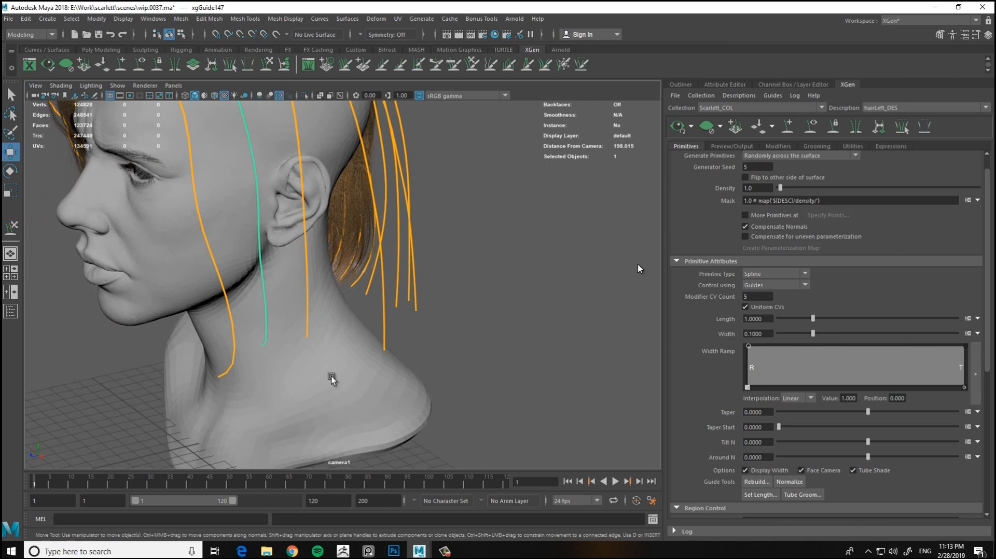
alt+right_drag(333, 378, 321, 371)
mouse_move(322, 370)
alt+mouse_down()
mouse_move(298, 354)
mouse_move(429, 282)
mouse_move(466, 274)
alt+mouse_up()
key(y)
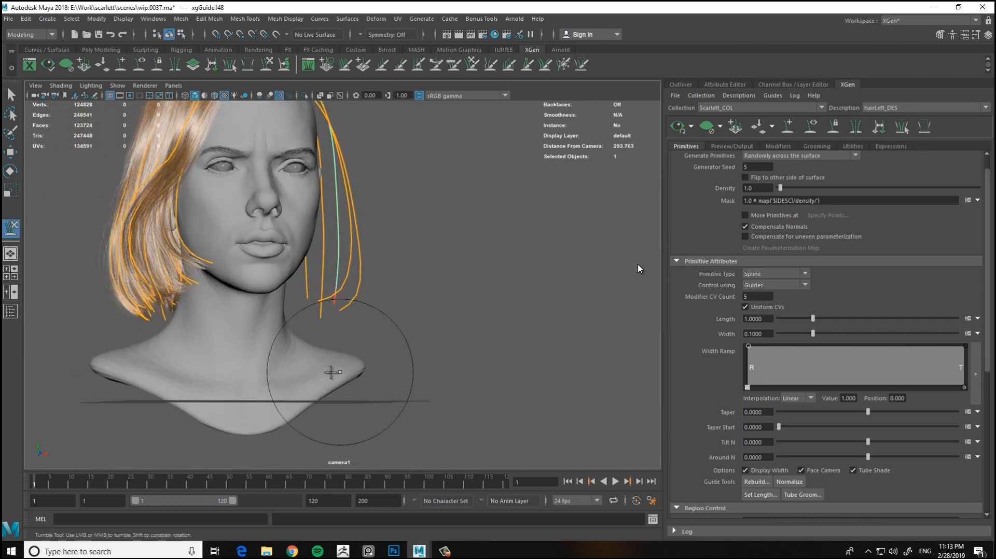
alt+drag(293, 363, 254, 350)
alt+middle_drag(383, 173, 373, 290)
alt+drag(436, 290, 186, 326)
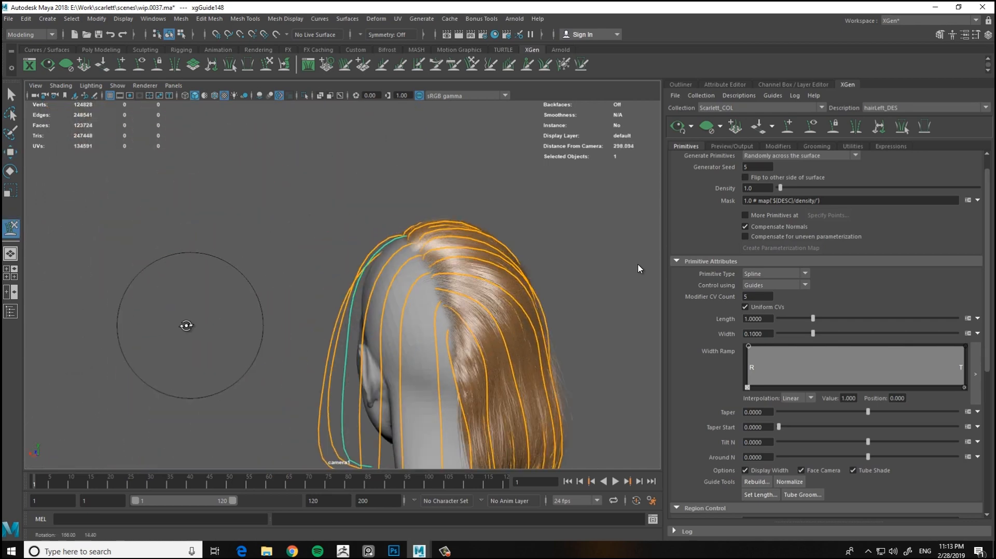
alt+drag(372, 296, 374, 383)
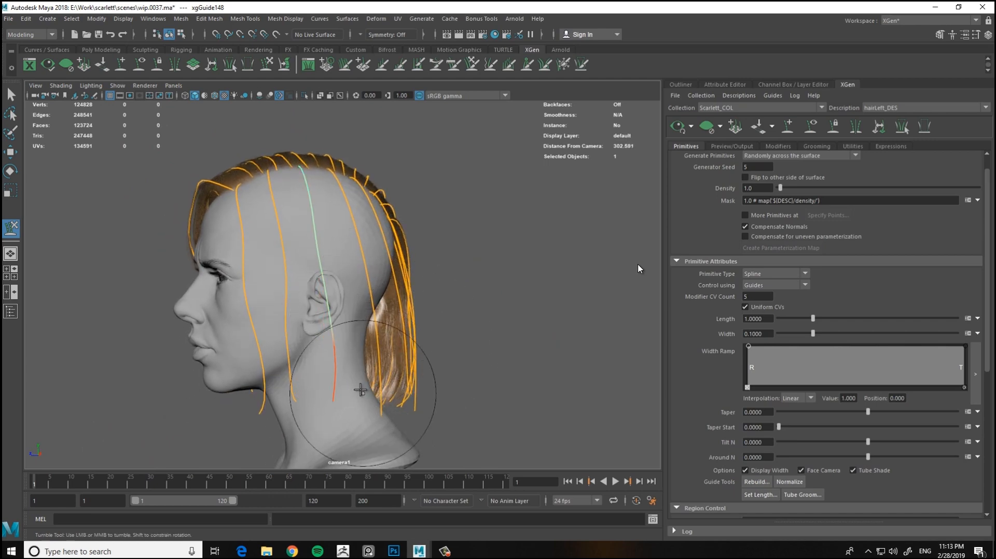
alt+drag(399, 289, 349, 373)
Select the fourth left guide and sculpt its lower half back behind the ear with the tip curving in
key(w)
key(y)
mouse_move(241, 302)
alt+mouse_down()
mouse_move(384, 403)
mouse_move(382, 178)
mouse_move(211, 329)
mouse_move(396, 285)
mouse_move(396, 264)
mouse_move(380, 299)
alt+mouse_up()
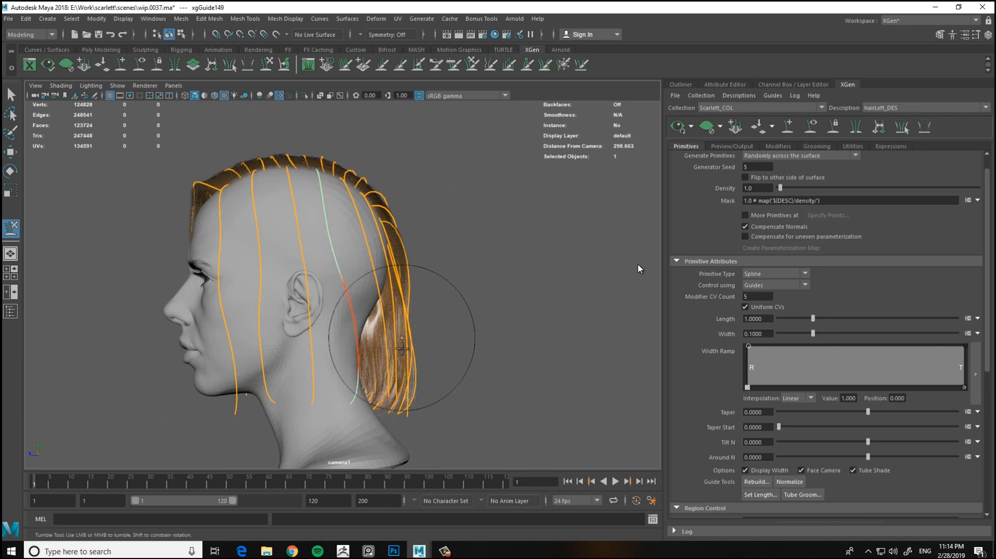
alt+middle_drag(380, 194, 407, 169)
alt+drag(353, 423, 397, 470)
Reselect the third left guide and refine its middle and lower end in side view around the ear and neck
key(w)
click(344, 371)
key(y)
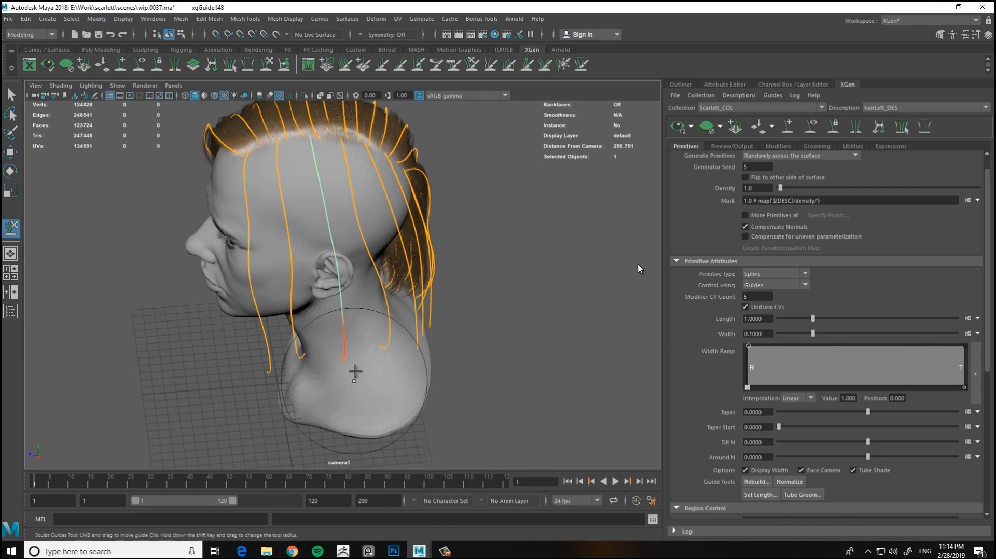
alt+drag(353, 374, 312, 324)
alt+middle_drag(363, 162, 384, 206)
alt+drag(385, 206, 405, 256)
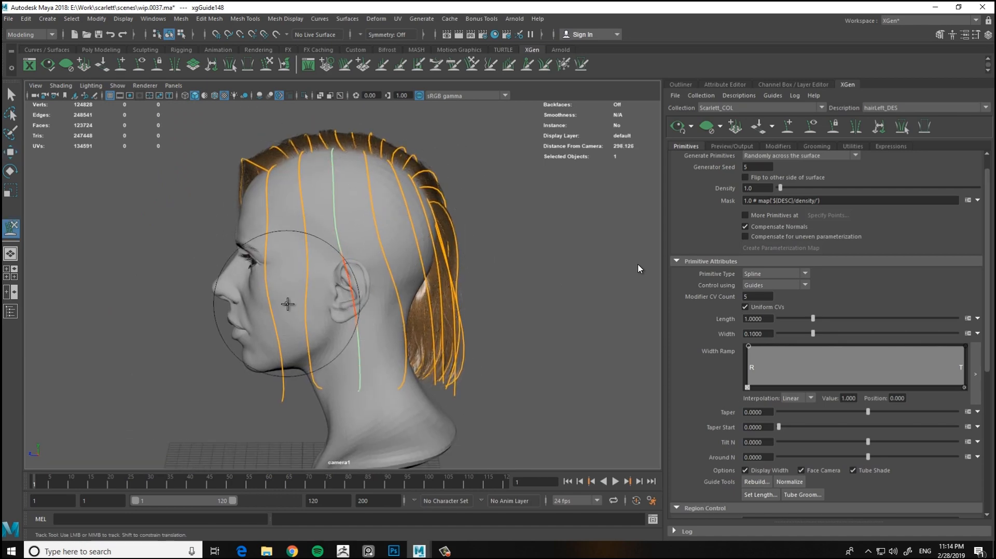
drag(287, 304, 311, 347)
alt+middle_drag(345, 406, 341, 347)
mouse_move(341, 347)
alt+right_down()
mouse_move(327, 353)
mouse_move(349, 362)
alt+right_up()
alt+middle_drag(361, 319, 355, 313)
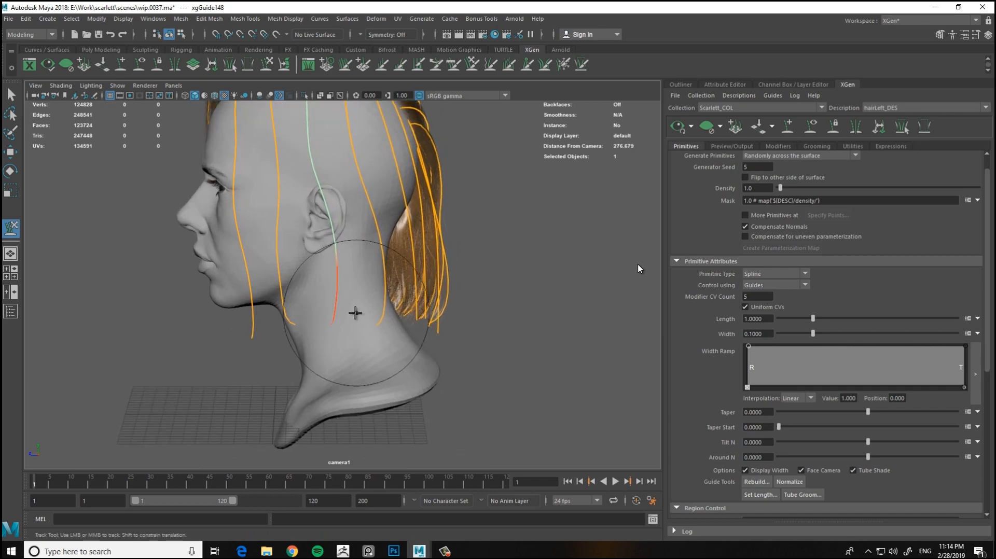
Select the left guides at the back of the head and sculpt them to follow the rounded shape of the skull
alt+drag(354, 313, 458, 375)
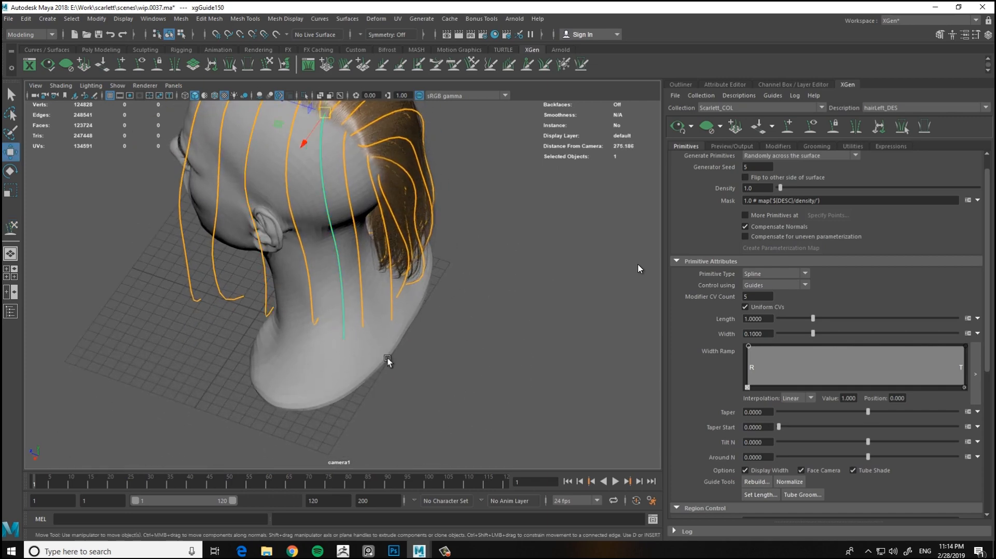
alt+drag(387, 358, 414, 340)
alt+drag(483, 305, 431, 362)
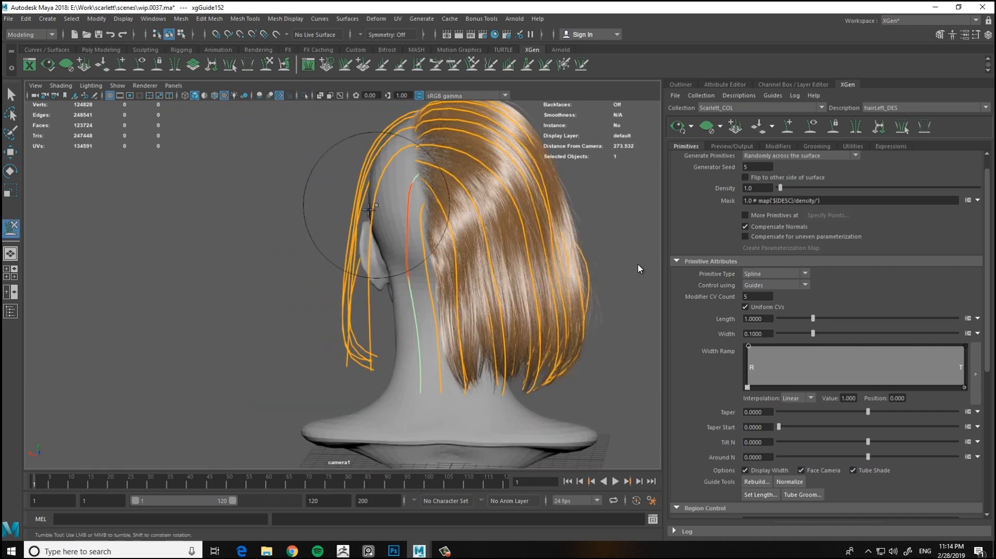
alt+drag(434, 292, 372, 460)
alt+drag(431, 276, 405, 254)
alt+drag(376, 162, 436, 317)
Select the sixth left guide, at the back of the head, and sculpt it outward with its tip curled in
click(350, 398)
alt+drag(358, 342, 327, 397)
key(e)
alt+drag(390, 362, 289, 322)
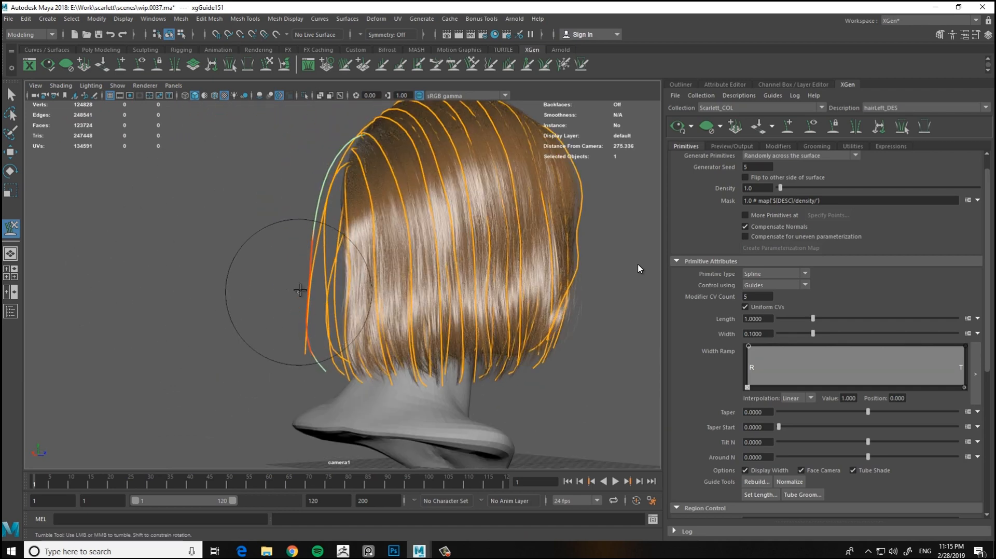
Select the fifth left guide, behind the ear, and sculpt its tip inward toward the neck
mouse_move(364, 347)
alt+mouse_down()
mouse_move(500, 300)
mouse_move(441, 287)
mouse_move(454, 225)
alt+mouse_up()
key(w)
key(y)
alt+drag(464, 297, 429, 424)
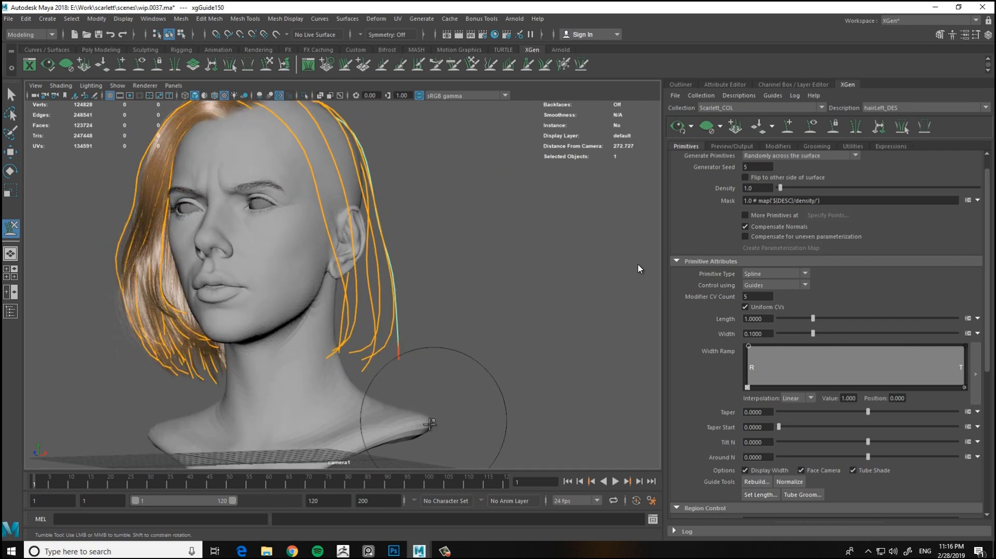
Reselect the fourth left guide and refine its lower half behind the ear to match the neighbouring guides' silhouette
alt+drag(441, 358, 493, 363)
alt+right_drag(415, 321, 331, 294)
alt+drag(332, 295, 356, 389)
key(w)
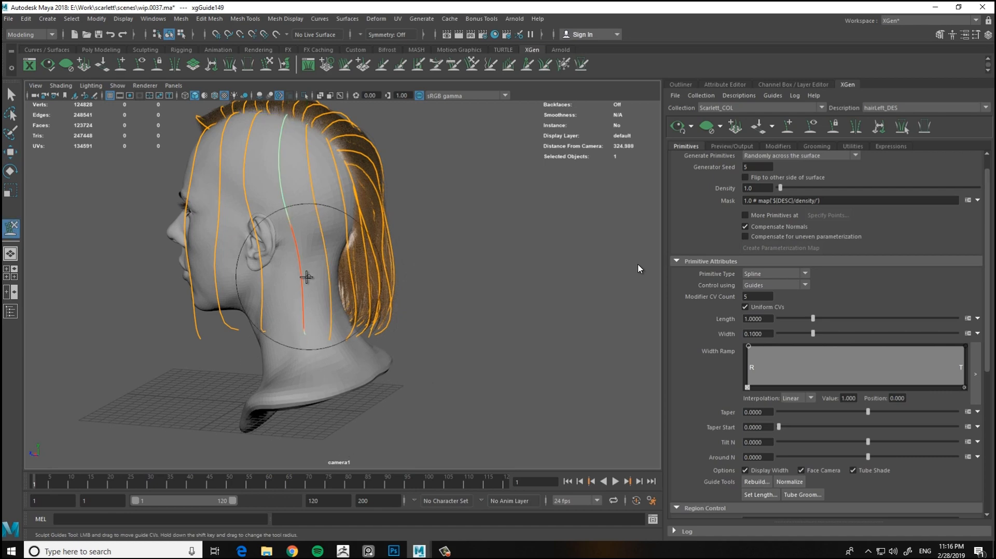
alt+drag(306, 349, 539, 251)
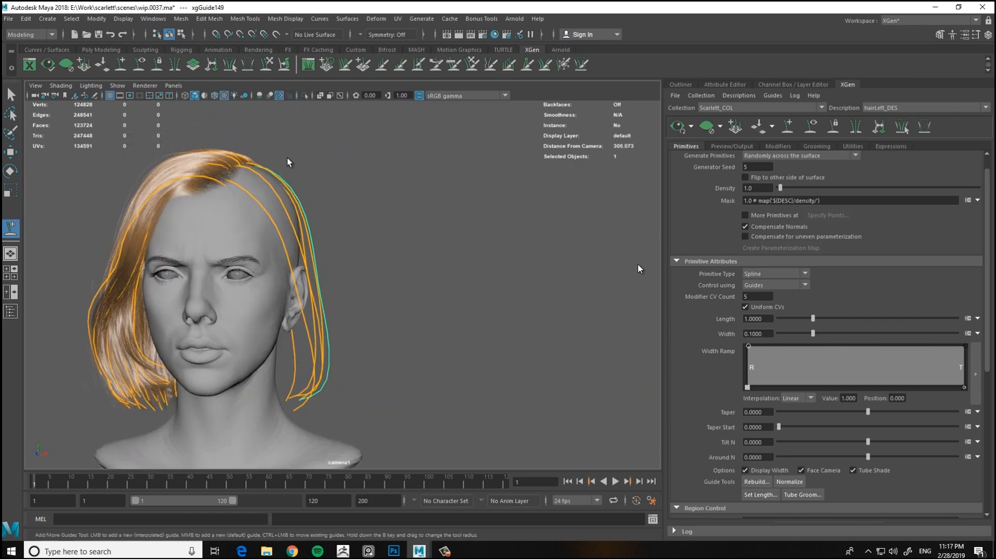
Add a new guide on the scalp just below the root of the frontmost left guide
scroll(287, 158, up, 5)
alt+drag(287, 157, 219, 238)
scroll(318, 257, down, 3)
alt+drag(318, 257, 472, 207)
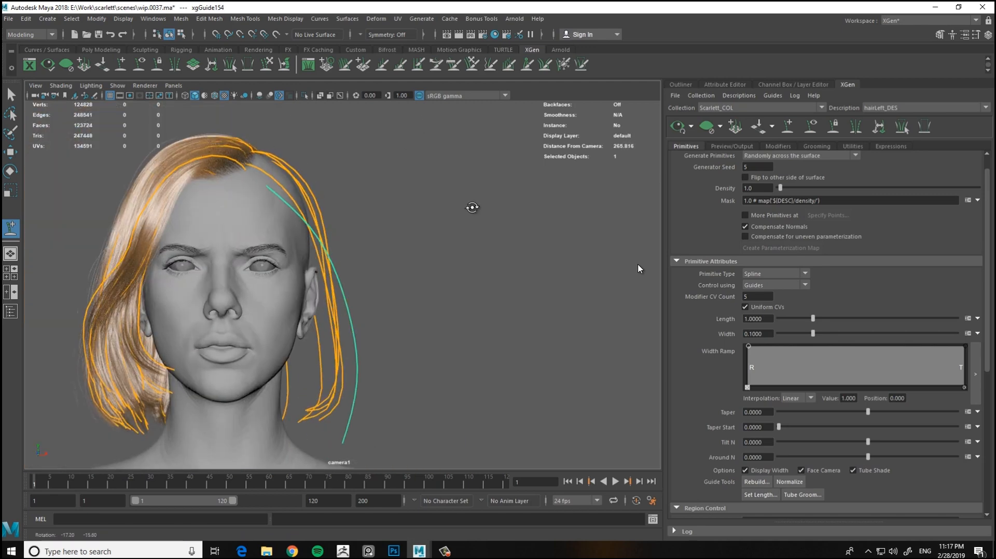
Sculpt the new front guide inside the outer guides' silhouette and curl its tip inward toward the neck
key(y)
scroll(353, 170, down, 5)
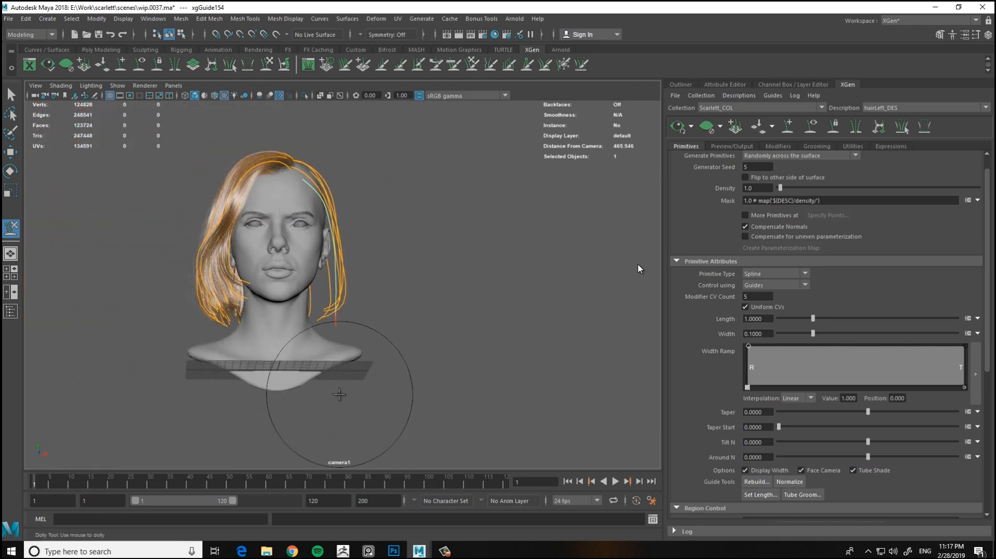
alt+drag(416, 305, 395, 210)
alt+middle_drag(398, 187, 397, 231)
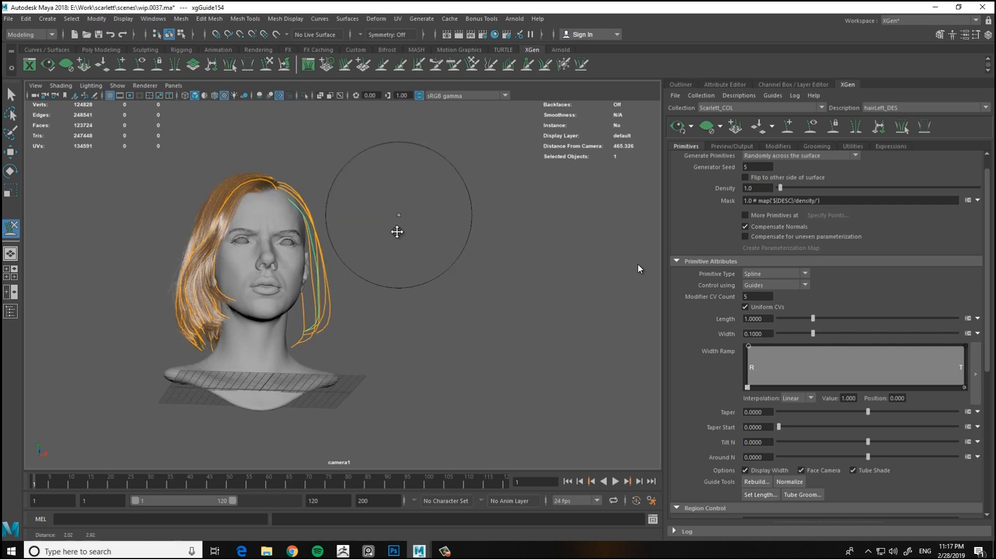
alt+drag(397, 231, 315, 270)
alt+right_drag(291, 343, 318, 391)
alt+middle_drag(318, 391, 337, 361)
alt+drag(371, 228, 410, 224)
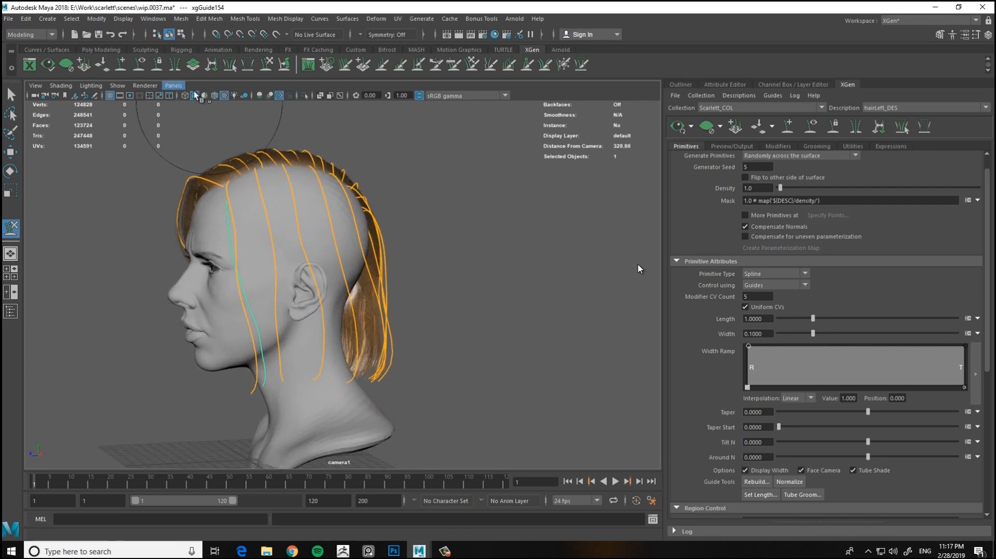
Add another guide on the scalp just below the root of the second left guide with the Add/Move Guides tool
mouse_move(351, 274)
alt+mouse_down()
mouse_move(485, 264)
mouse_move(364, 269)
alt+mouse_up()
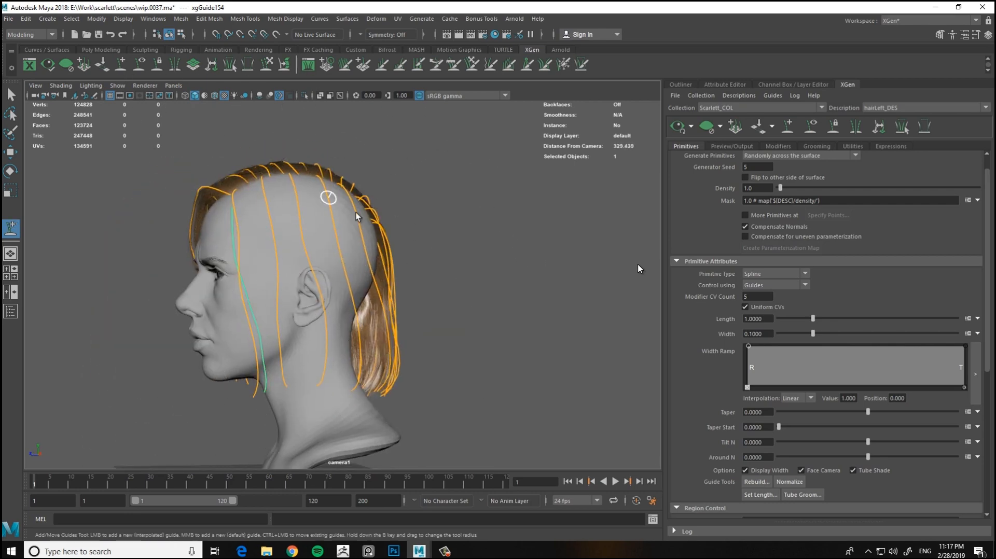
scroll(301, 285, up, 6)
scroll(350, 289, down, 5)
alt+drag(350, 289, 371, 214)
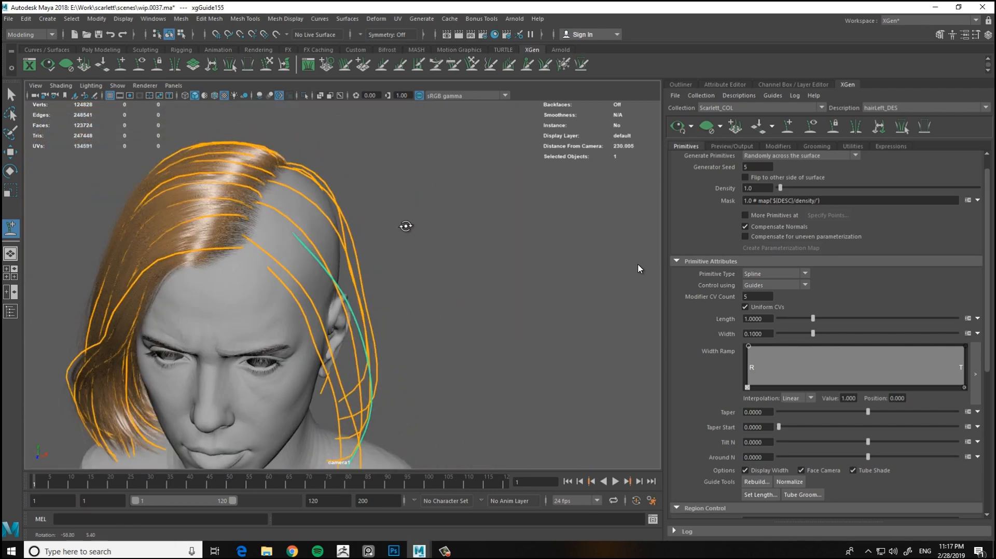
click(260, 245)
Sculpt the guide added below the second one along the side of the head and bend its tip inward
alt+drag(347, 247, 310, 154)
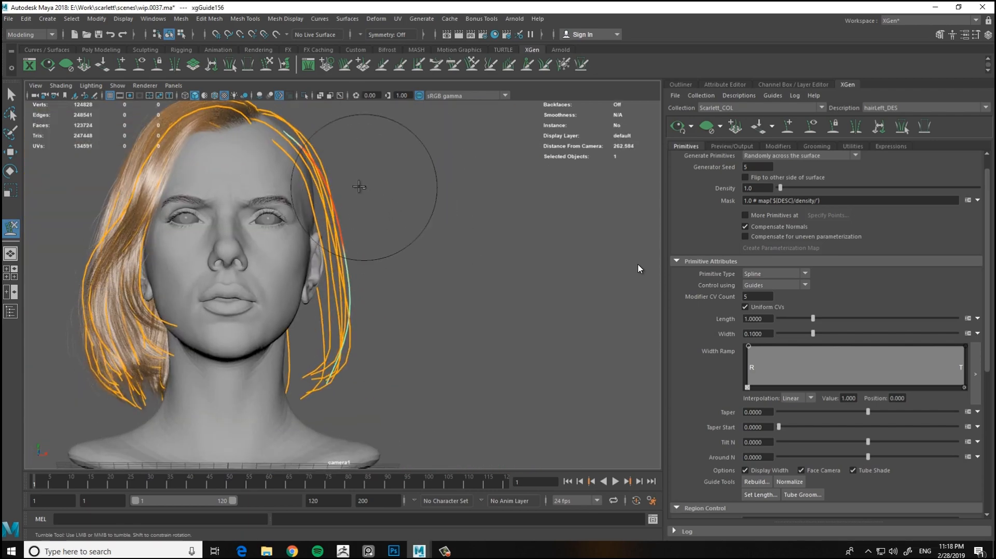
alt+drag(387, 290, 420, 356)
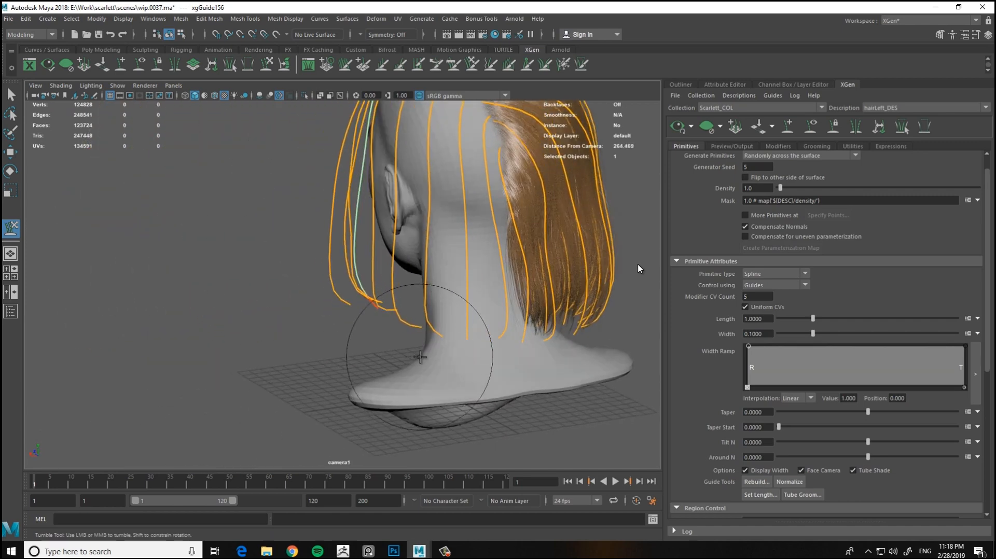
alt+drag(392, 256, 540, 272)
alt+drag(402, 317, 360, 234)
alt+drag(401, 357, 336, 282)
Save the scene as wip.0038.ma and examine the left guides' silhouette against the finished right side from all around
alt+right_drag(473, 257, 402, 249)
alt+drag(393, 242, 296, 259)
alt+right_drag(367, 275, 290, 260)
alt+right_drag(386, 189, 359, 181)
alt+drag(386, 255, 521, 233)
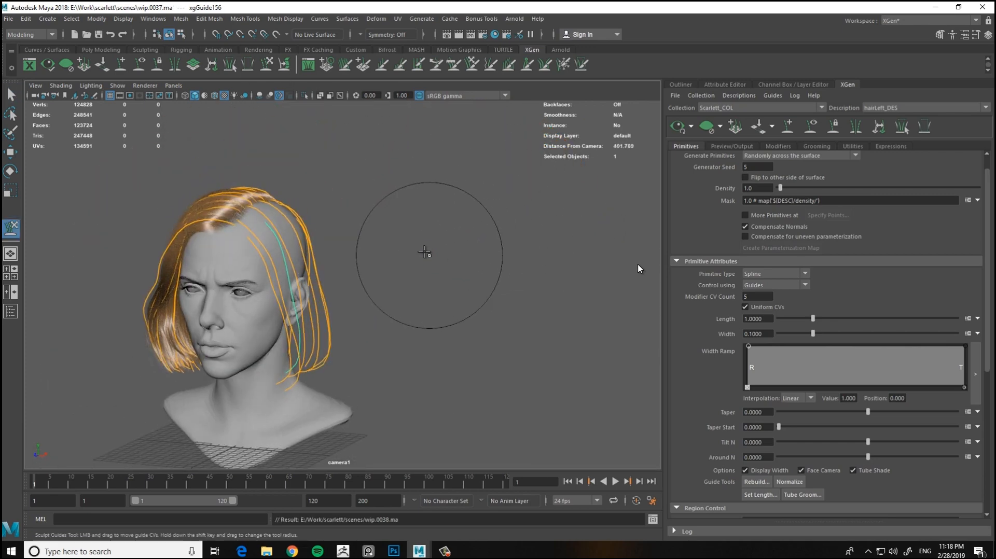
alt+drag(424, 253, 488, 242)
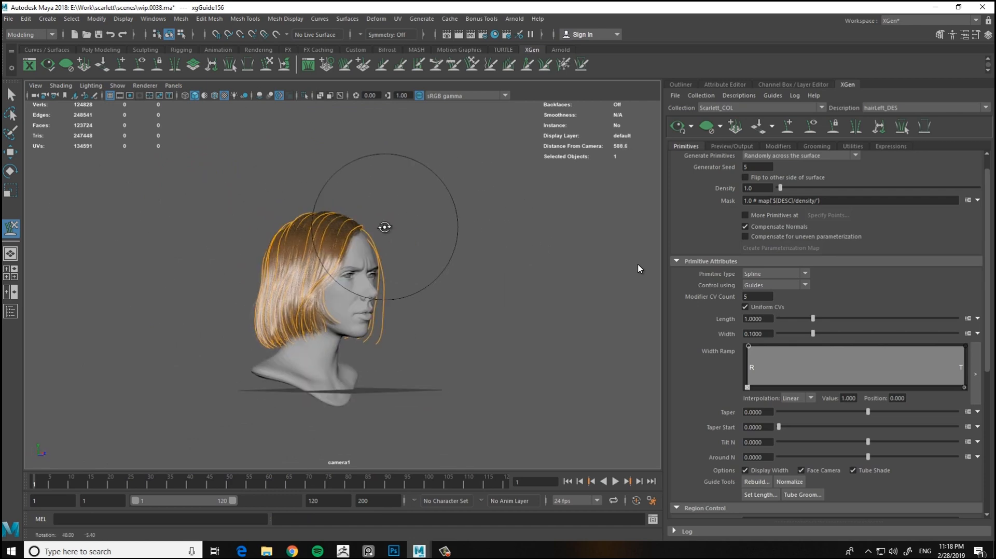
alt+drag(301, 239, 244, 244)
alt+right_drag(415, 275, 480, 289)
alt+drag(480, 288, 464, 290)
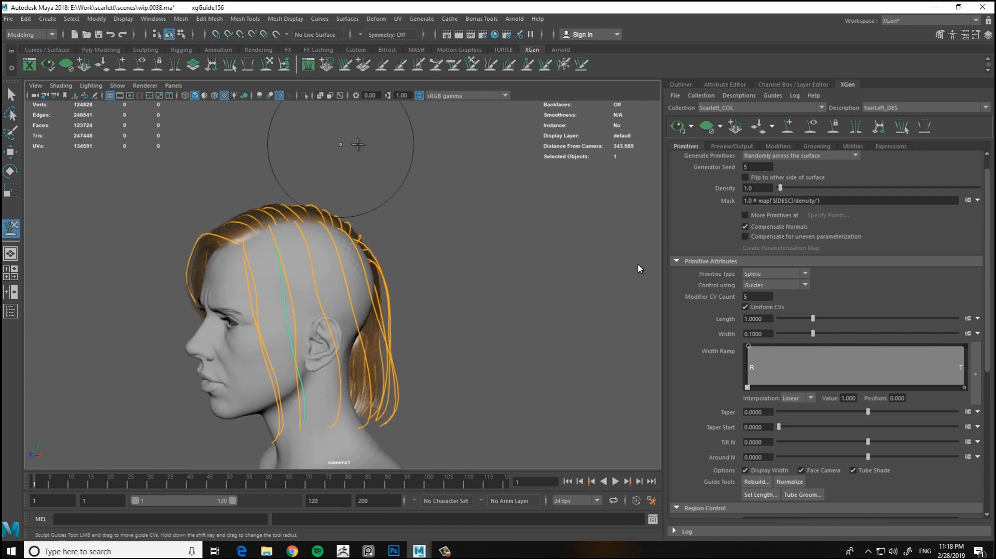
Add a new guide on the scalp above the ear, just below the root of the third left guide
click(121, 65)
alt+right_drag(436, 239, 506, 254)
alt+drag(285, 158, 283, 159)
click(290, 181)
alt+drag(331, 207, 441, 223)
alt+right_drag(545, 236, 509, 228)
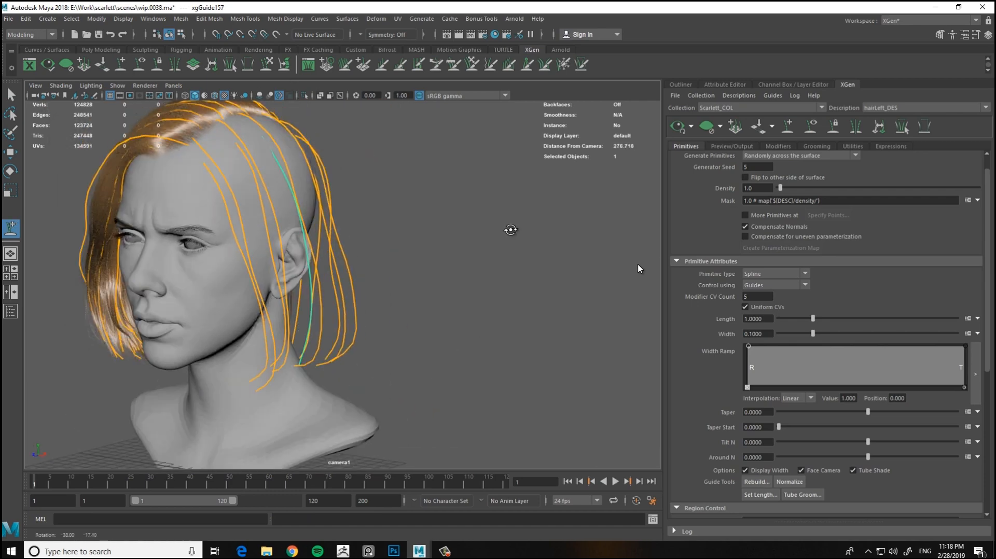
alt+drag(509, 228, 534, 230)
Sculpt the new guide above the ear to follow the neighbouring guides and curl its tip toward the neck
click(267, 64)
alt+drag(291, 145, 295, 139)
alt+drag(333, 180, 307, 415)
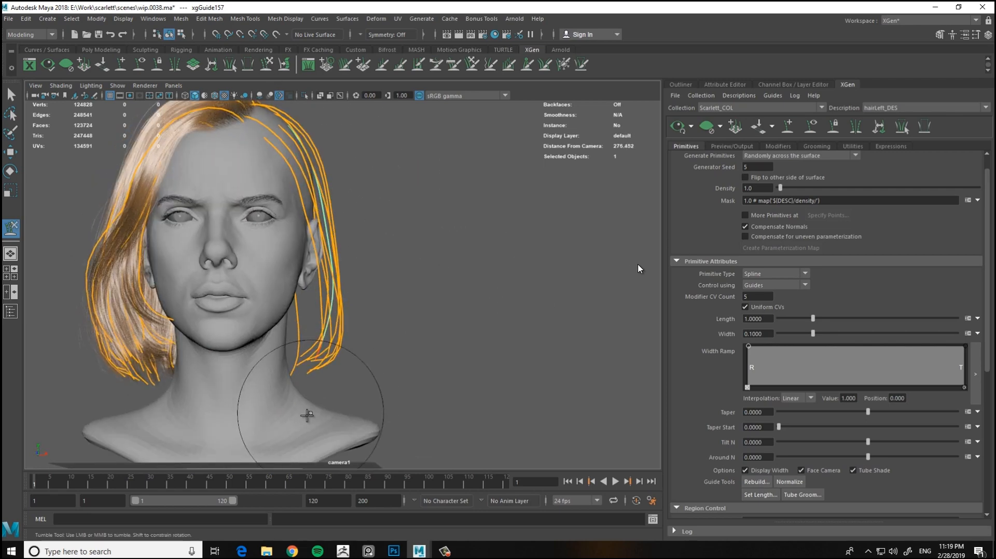
alt+drag(377, 357, 377, 273)
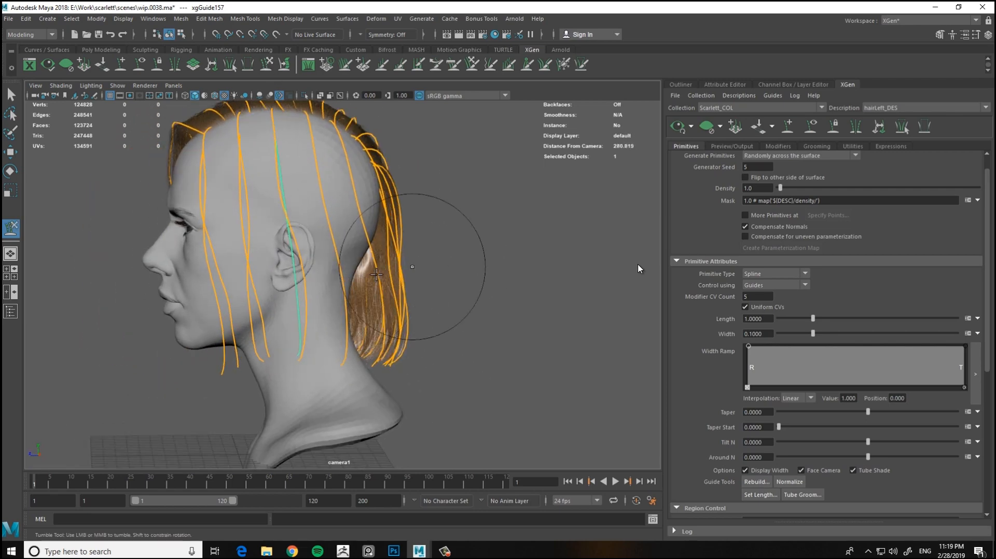
alt+drag(310, 192, 333, 196)
alt+drag(344, 280, 262, 244)
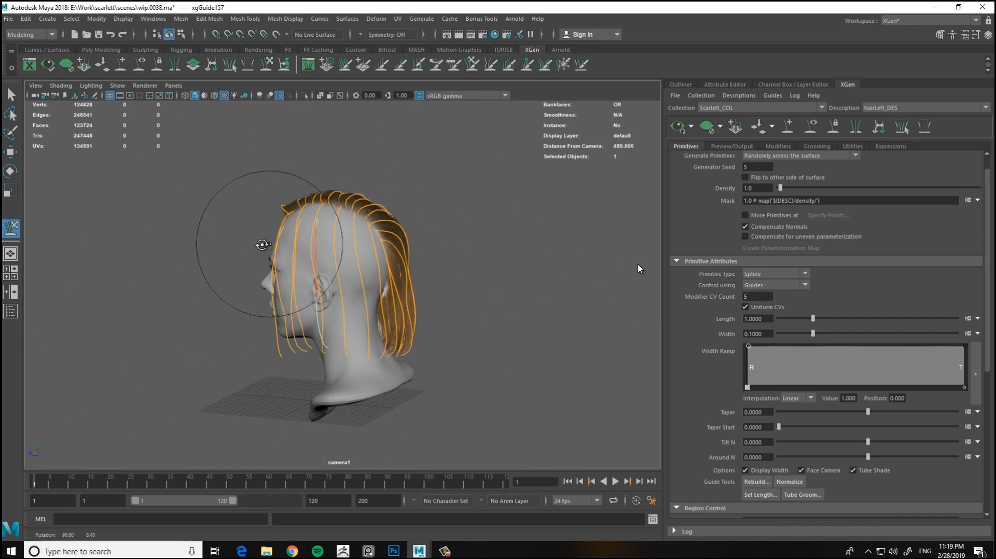
alt+drag(474, 292, 398, 283)
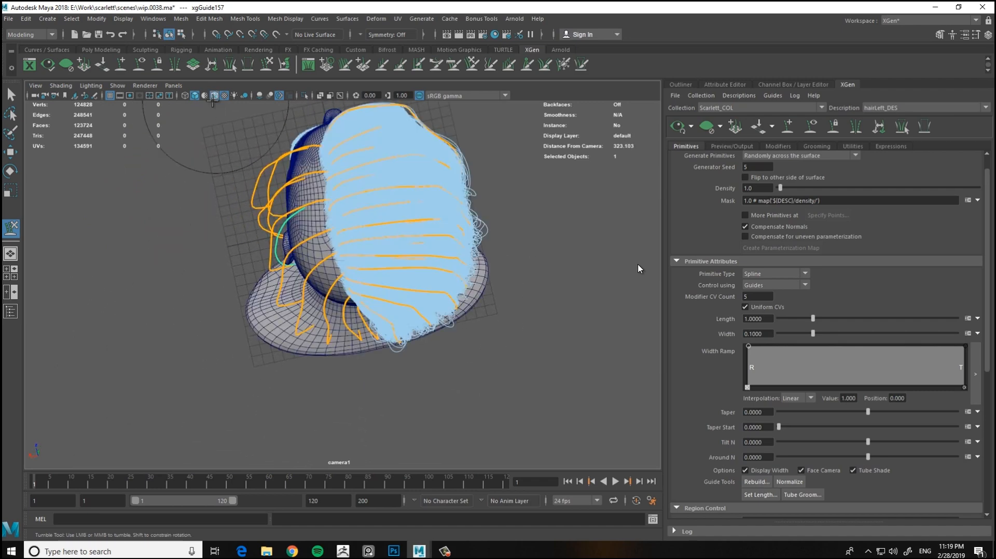
Add a new guide on the scalp behind the ear, below the roots of the neighbouring left guides
alt+drag(258, 286, 331, 222)
alt+right_drag(331, 223, 502, 209)
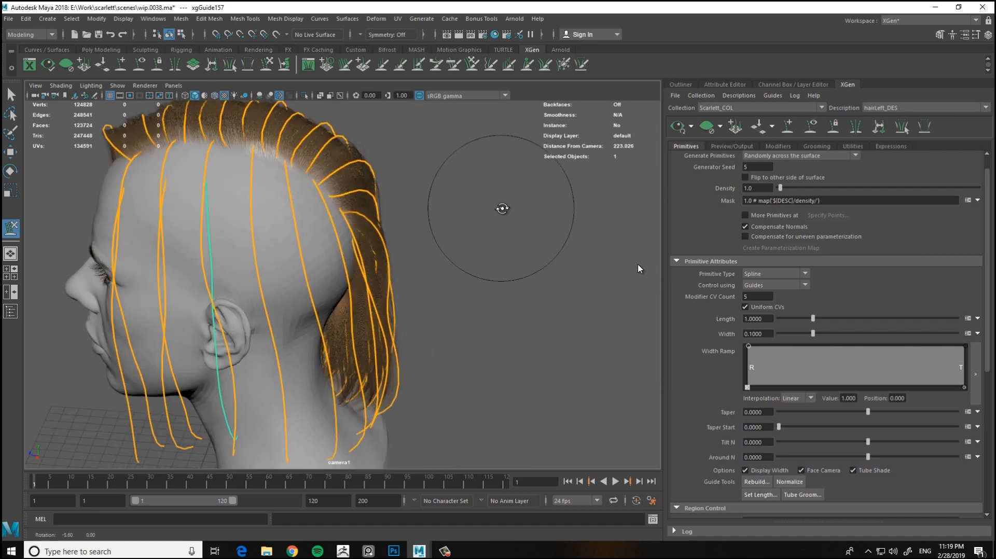
click(121, 64)
alt+right_drag(228, 171, 287, 167)
alt+drag(287, 167, 288, 204)
click(351, 281)
alt+right_drag(350, 282, 318, 156)
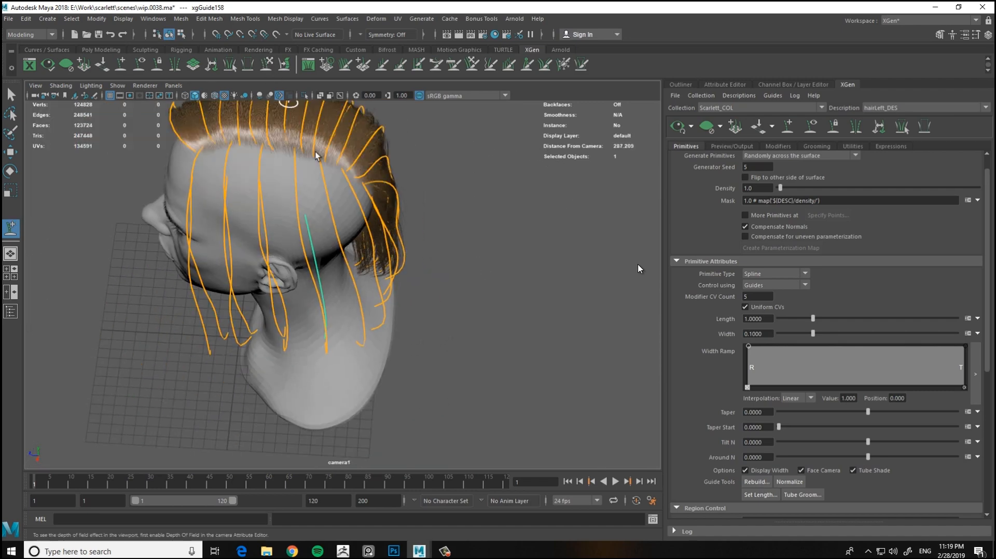
Sculpt the new guide behind the ear so it follows its neighbours down the side of the head
click(266, 64)
alt+drag(446, 260, 329, 211)
alt+drag(306, 296, 391, 342)
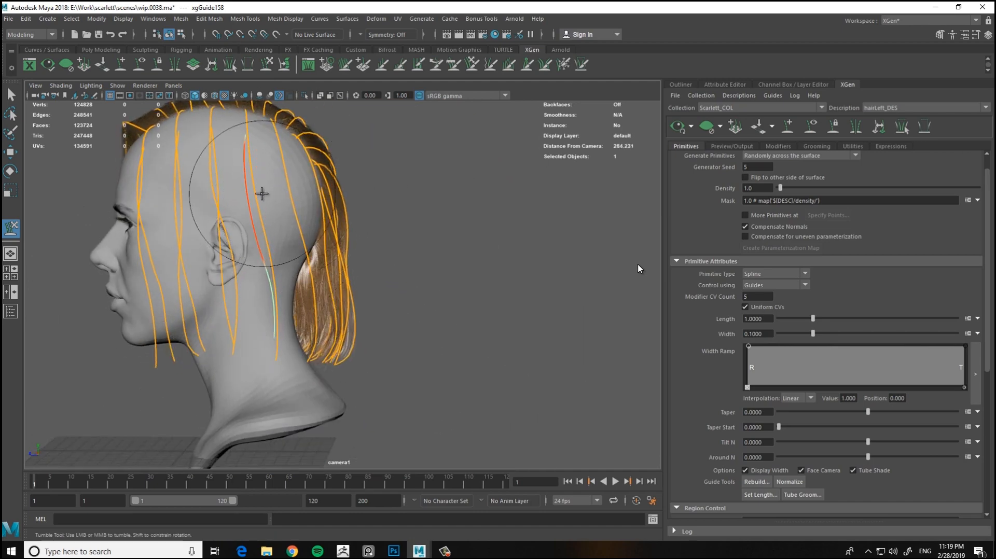
alt+drag(262, 194, 360, 332)
Add another guide further behind the ear and sculpt it to sit level with the surrounding left guides
alt+drag(416, 356, 469, 247)
alt+drag(418, 195, 382, 294)
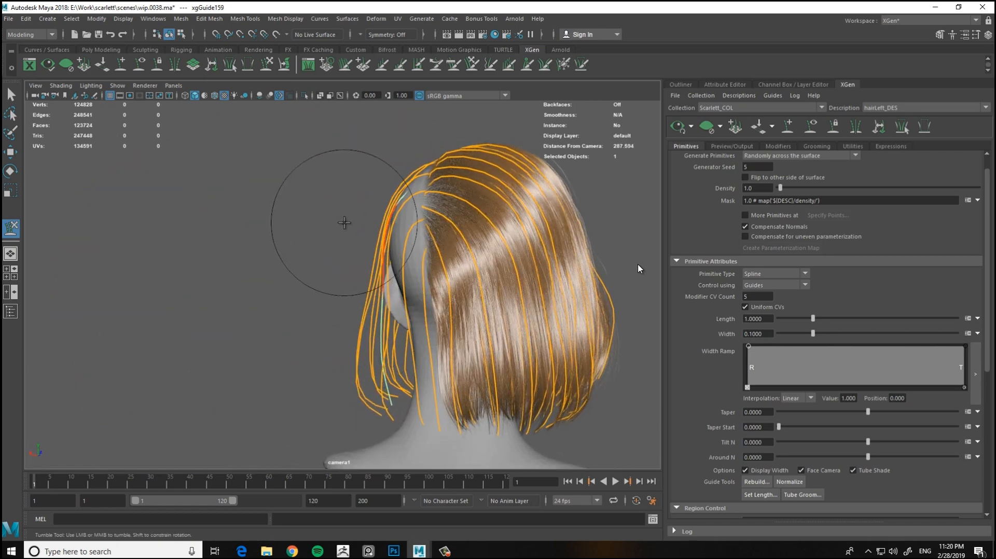
alt+drag(343, 222, 365, 296)
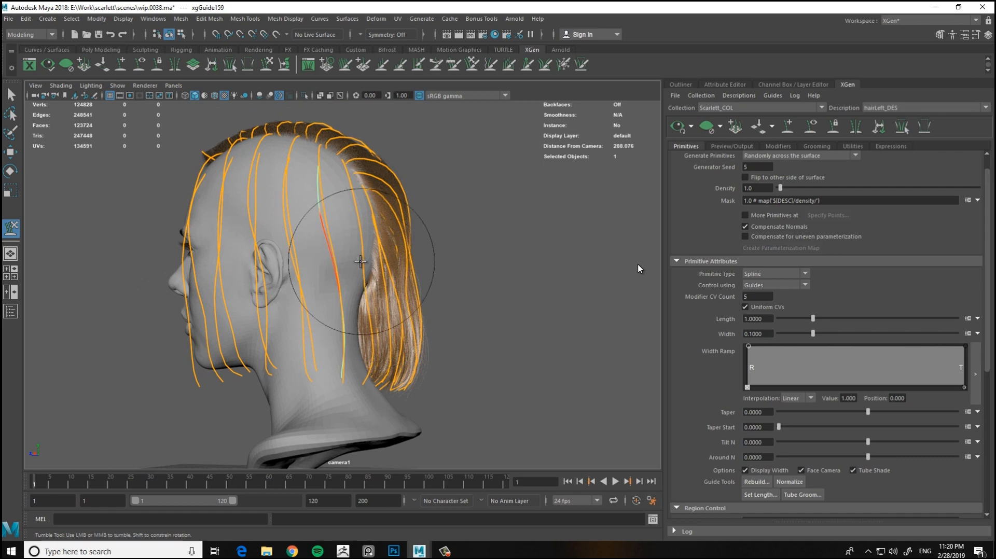
alt+drag(360, 262, 409, 324)
alt+drag(357, 345, 347, 178)
Add a guide on the back of the head and sculpt it to match the curve of the rear guides
click(121, 67)
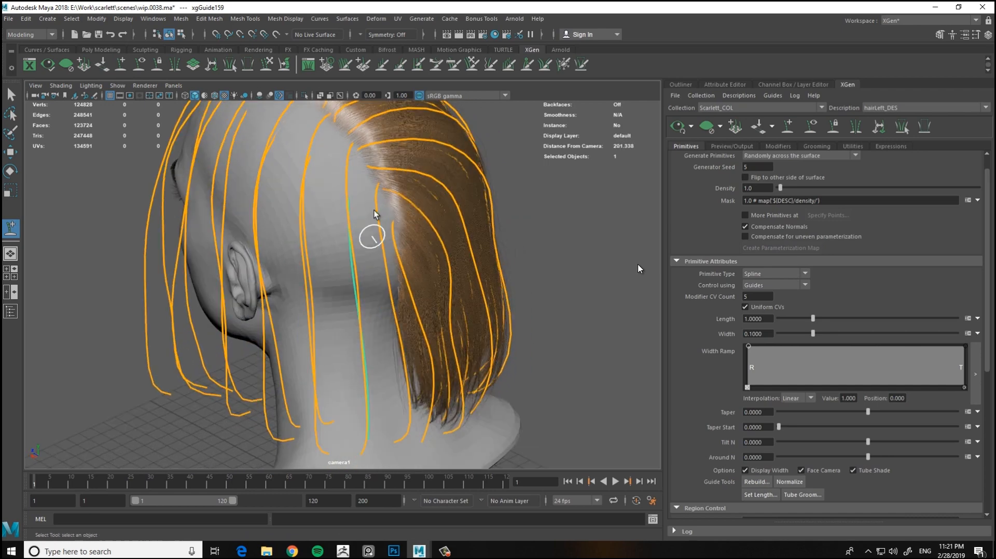
click(375, 210)
alt+drag(374, 210, 337, 182)
alt+drag(338, 236, 329, 198)
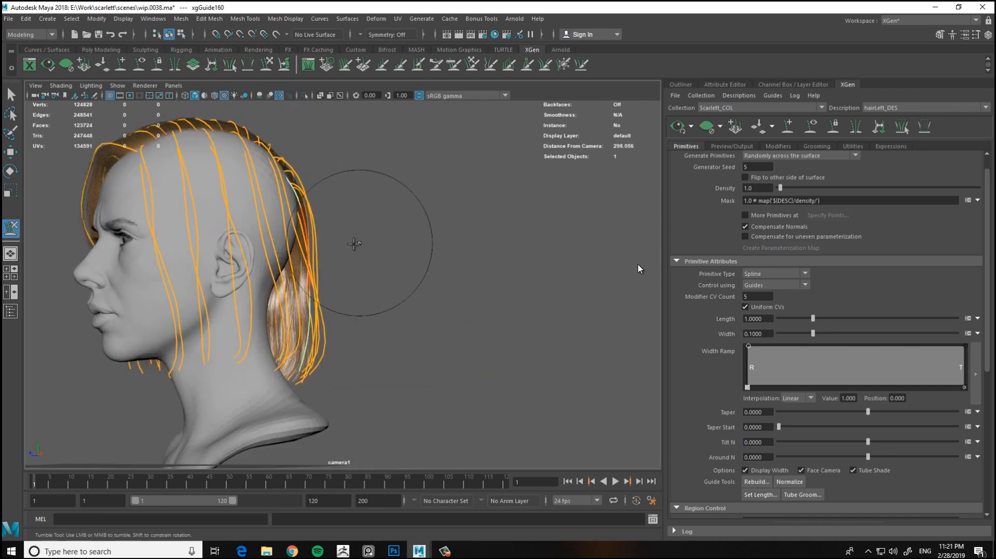
alt+drag(354, 244, 404, 321)
alt+drag(415, 268, 511, 322)
mouse_move(427, 328)
alt+mouse_down()
mouse_move(413, 324)
mouse_move(396, 266)
mouse_move(452, 244)
mouse_move(533, 263)
mouse_move(534, 249)
alt+mouse_up()
Add a guide at the back of the head beside the edge of the finished hair and shape it along the neighbouring strands
click(120, 64)
scroll(341, 232, up, 5)
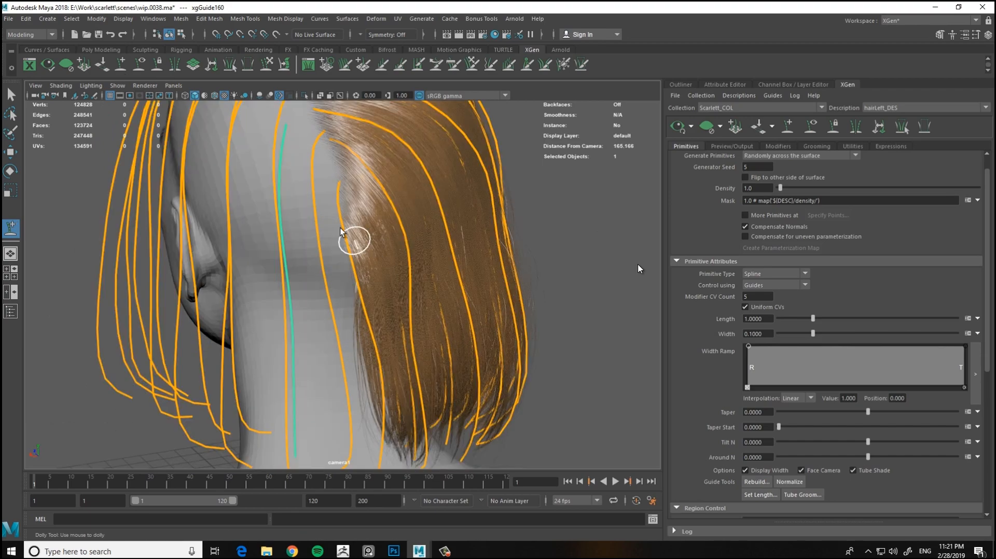
click(318, 165)
scroll(317, 177, down, 4)
click(266, 64)
mouse_move(426, 348)
alt+mouse_down()
mouse_move(371, 225)
mouse_move(545, 335)
alt+mouse_up()
alt+drag(405, 276, 334, 233)
Examine the left guides' silhouette from the front and side against the finished right side
alt+right_drag(334, 233, 200, 228)
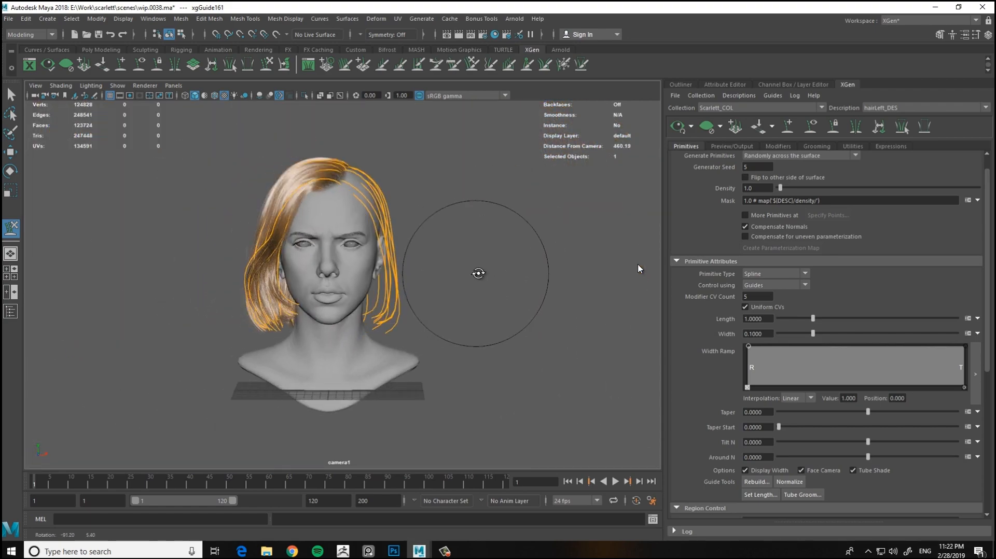
alt+drag(478, 273, 524, 224)
alt+right_drag(524, 225, 468, 267)
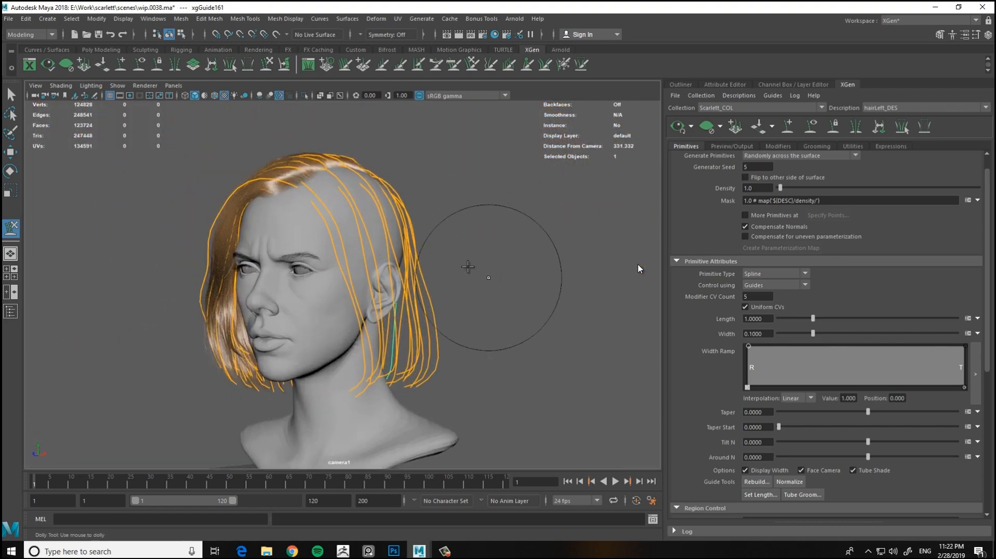
alt+middle_drag(468, 267, 418, 232)
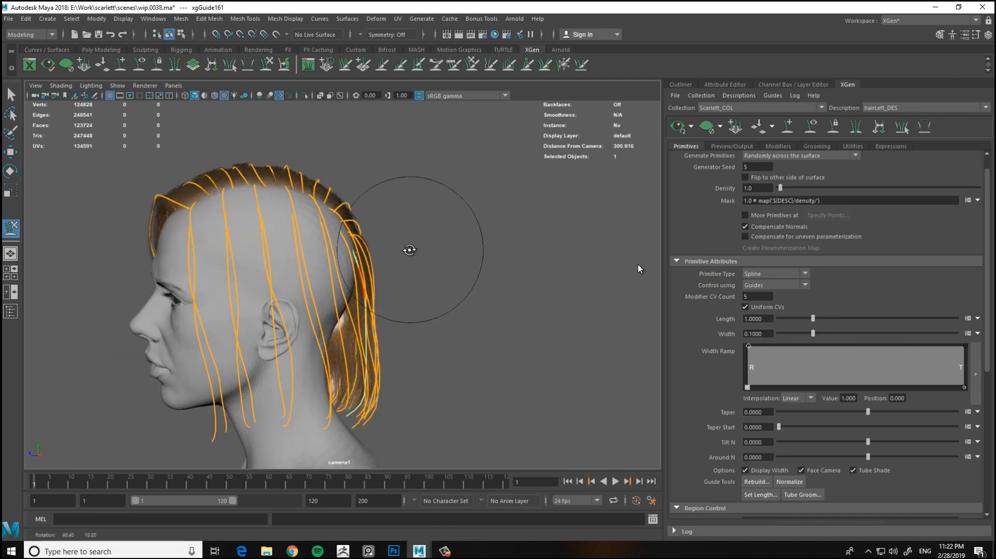
alt+drag(409, 249, 435, 249)
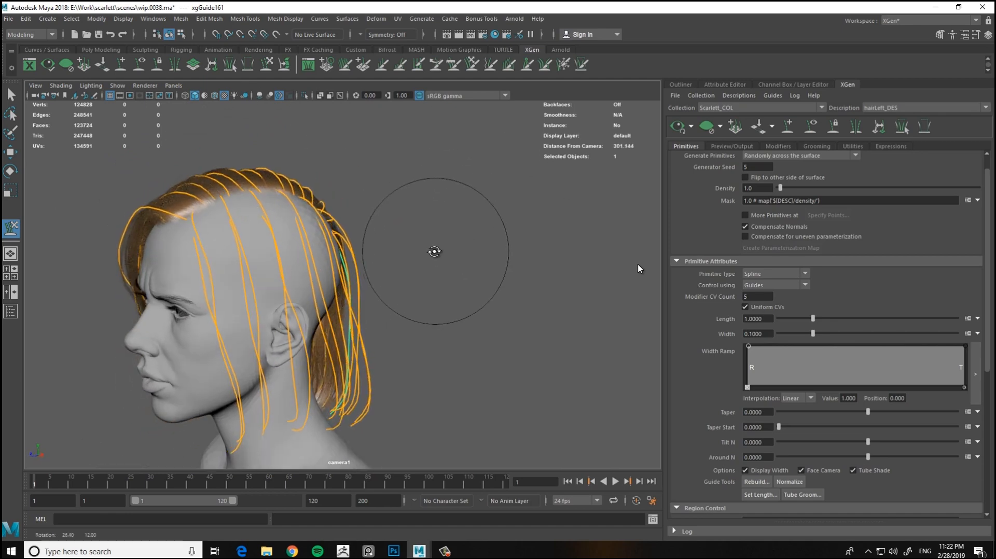
alt+middle_drag(435, 249, 467, 210)
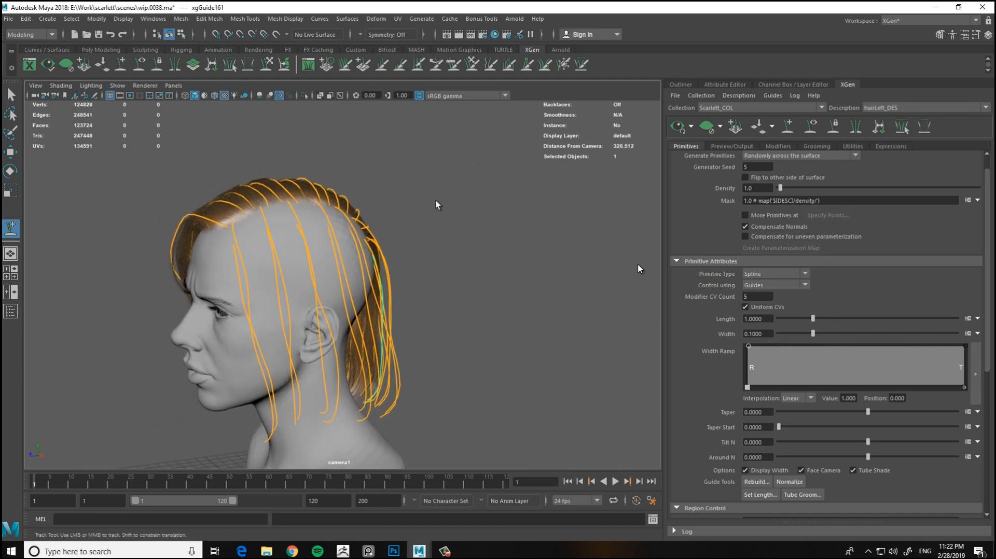
Add a new guide on the temple between the first and second left guides
alt+drag(437, 203, 531, 206)
alt+drag(275, 267, 267, 181)
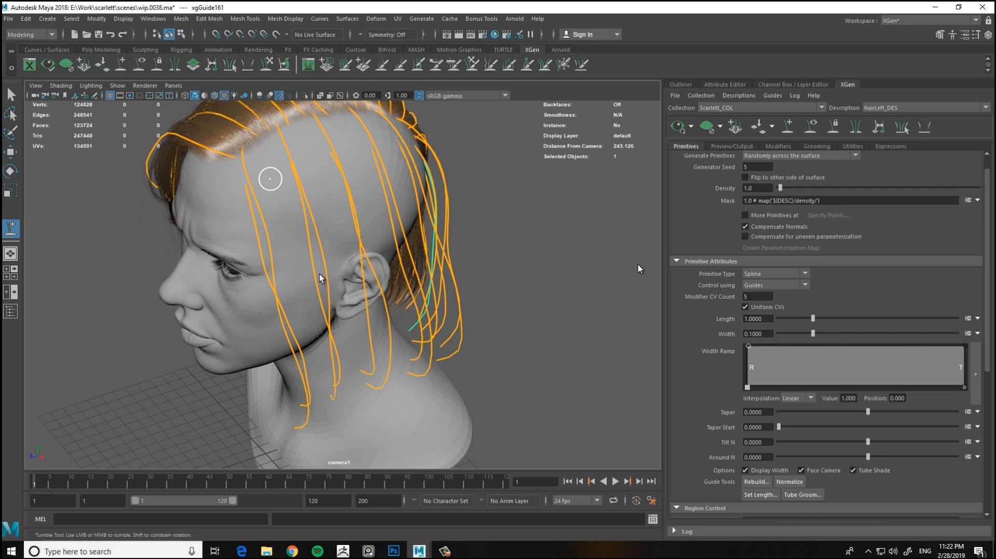
alt+drag(319, 278, 270, 182)
click(270, 179)
alt+drag(334, 176, 309, 187)
alt+middle_drag(310, 187, 278, 257)
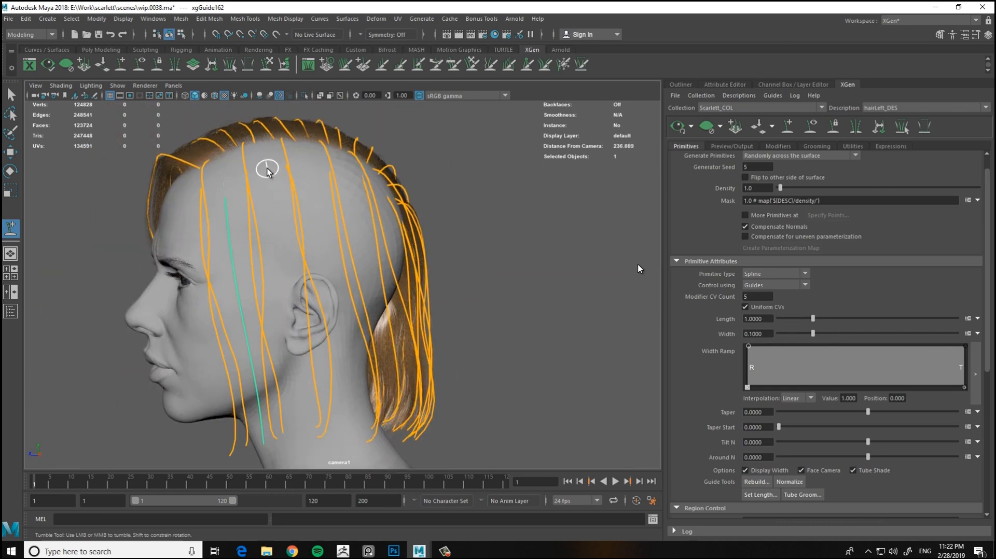
Add guides between the second, third and fourth left guides above the ear and sculpt them to follow their neighbours
alt+middle_drag(332, 179, 280, 175)
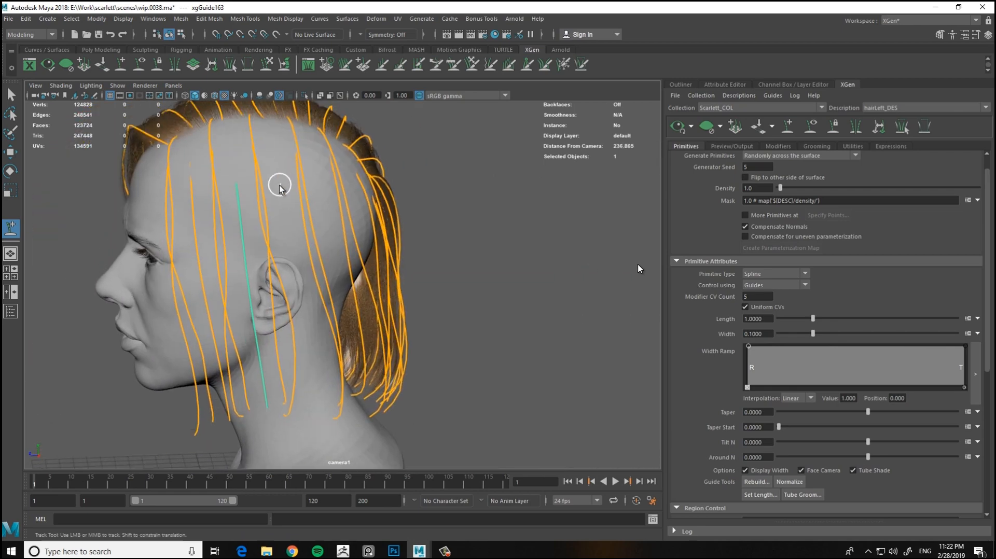
alt+drag(276, 269, 361, 279)
alt+drag(421, 315, 356, 254)
alt+right_drag(355, 254, 337, 280)
alt+drag(337, 280, 217, 103)
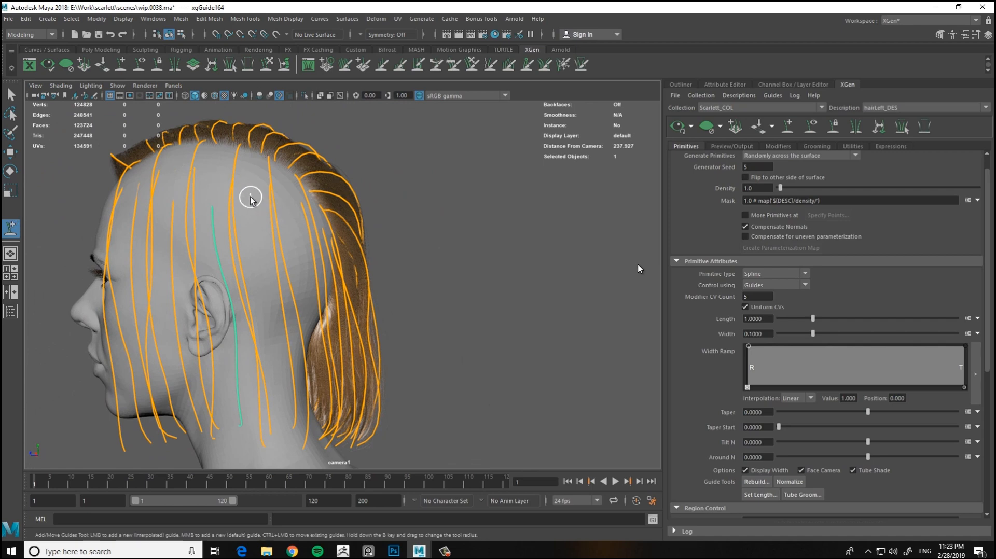
Add a guide in the next gap behind the ear and sculpt it to hang along the neighbouring guides
alt+middle_drag(251, 200, 294, 90)
alt+drag(281, 273, 324, 295)
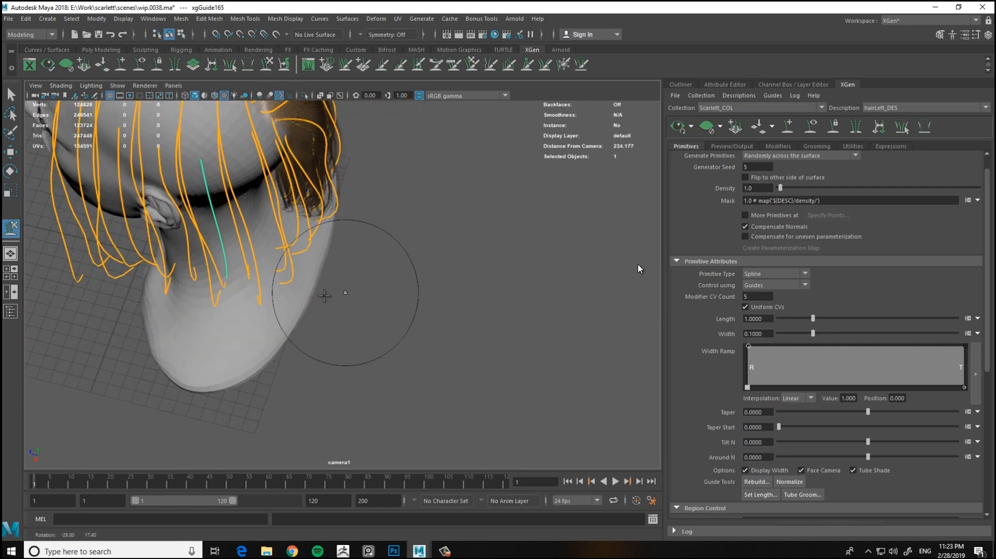
alt+drag(224, 209, 249, 257)
alt+right_drag(249, 257, 241, 208)
alt+drag(241, 208, 426, 288)
mouse_move(426, 288)
alt+right_down()
mouse_move(437, 269)
mouse_move(371, 235)
alt+right_up()
mouse_move(371, 234)
alt+mouse_down()
mouse_move(418, 267)
mouse_move(357, 233)
alt+mouse_up()
Fill the next gap toward the back of the head with a new guide and shape it to match
click(120, 65)
alt+right_drag(270, 207, 311, 229)
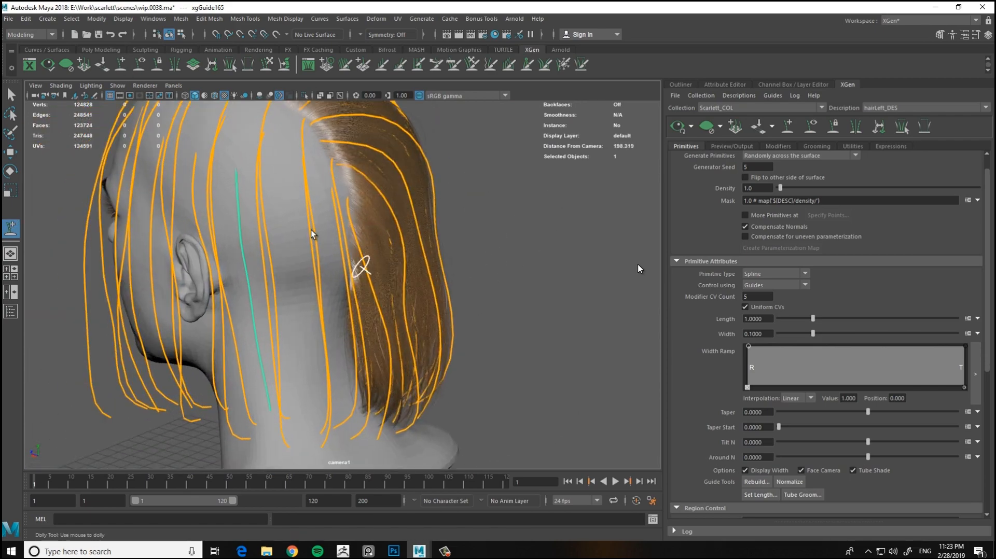
alt+drag(273, 190, 300, 195)
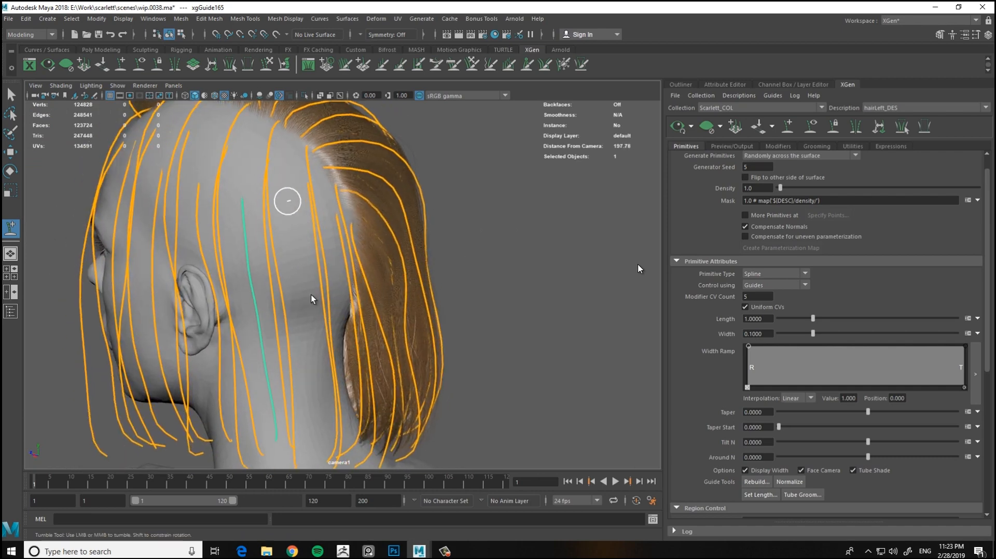
alt+right_drag(311, 299, 156, 41)
mouse_move(287, 281)
alt+mouse_down()
mouse_move(282, 323)
mouse_move(460, 371)
mouse_move(512, 357)
mouse_move(281, 217)
mouse_move(244, 260)
mouse_move(356, 253)
mouse_move(312, 320)
alt+mouse_up()
alt+drag(318, 175, 291, 176)
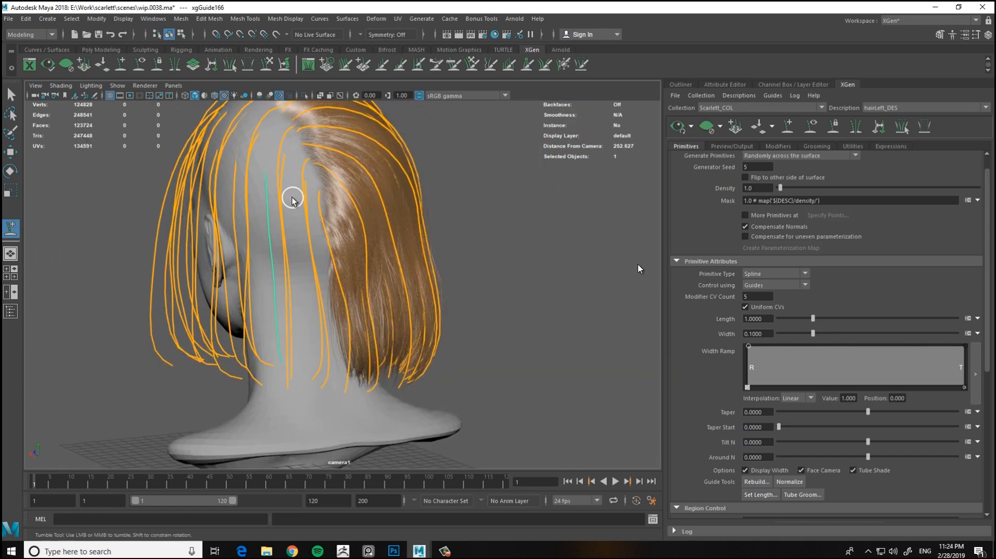
Add a guide near the centre of the back of the head and sculpt its lower length into the rear silhouette
alt+middle_drag(292, 198, 258, 203)
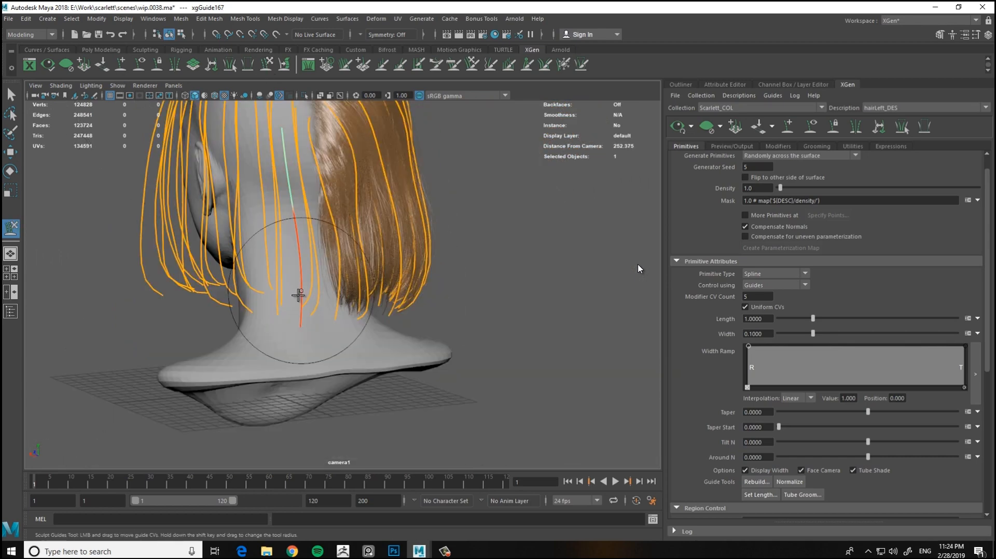
alt+drag(298, 294, 191, 386)
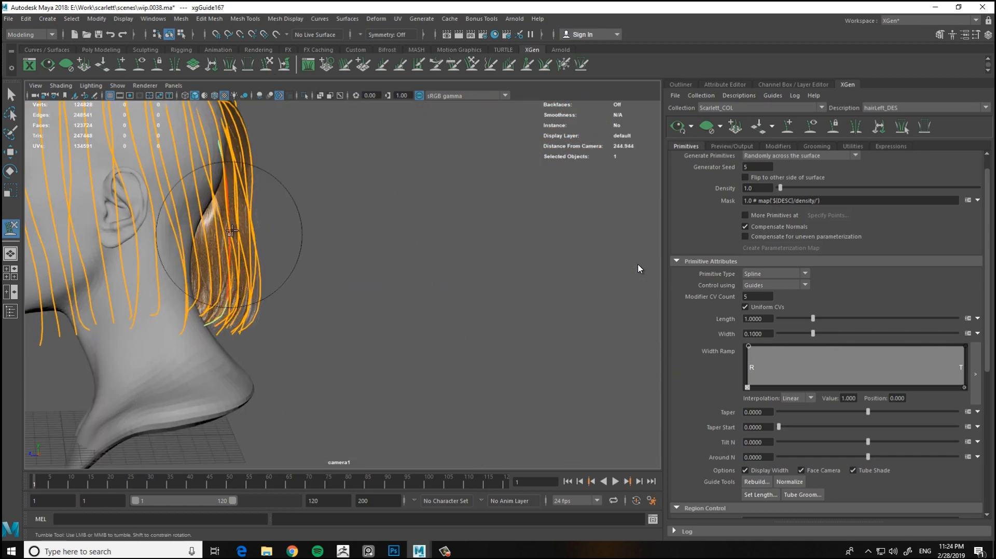
alt+drag(187, 347, 318, 249)
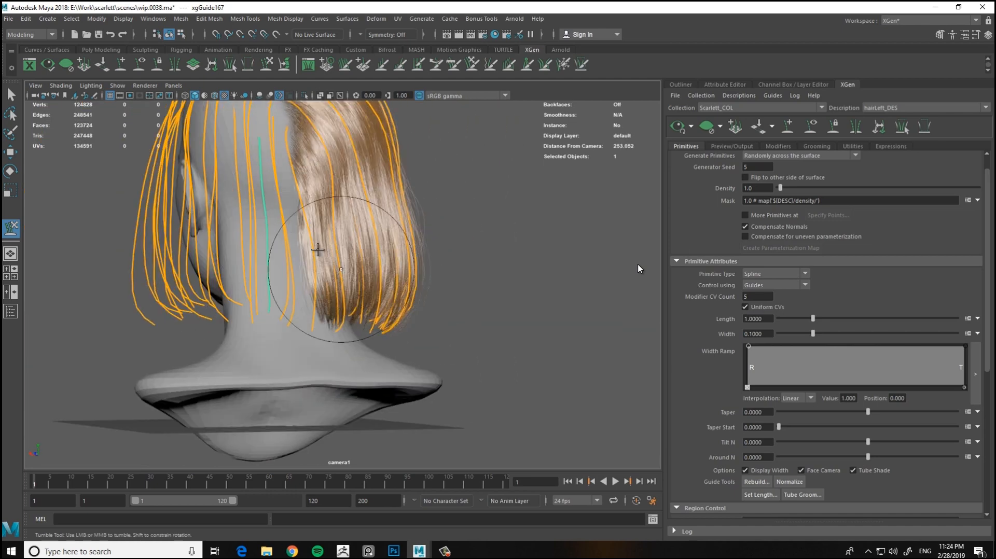
alt+drag(328, 196, 363, 301)
Add a guide near the front of the left side and rebuild its CVs
alt+drag(223, 162, 283, 223)
mouse_move(283, 223)
alt+right_down()
mouse_move(314, 228)
mouse_move(311, 285)
mouse_move(233, 269)
alt+right_up()
click(334, 282)
click(267, 65)
mouse_move(312, 247)
alt+mouse_down()
mouse_move(332, 130)
mouse_move(314, 176)
alt+mouse_up()
alt+drag(232, 254, 655, 365)
click(757, 482)
click(503, 291)
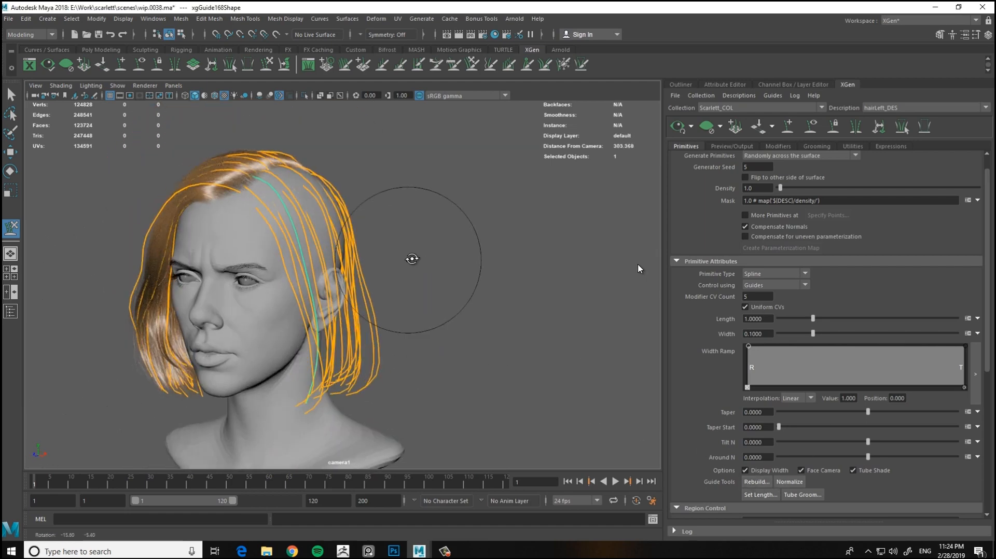
Sculpt the rebuilt front guide to follow the front left guides down past the cheek
alt+drag(412, 258, 264, 200)
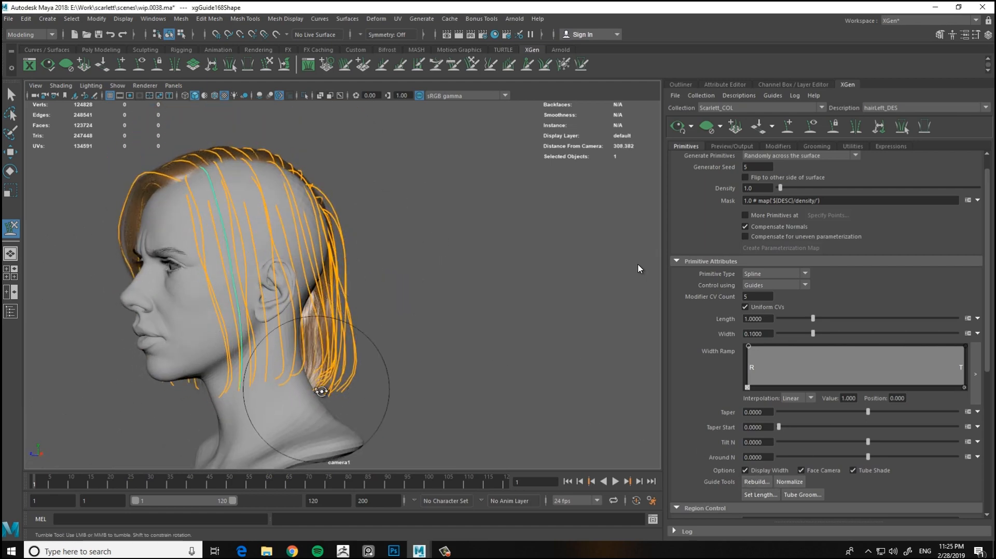
mouse_move(322, 391)
alt+mouse_down()
mouse_move(456, 293)
mouse_move(383, 378)
mouse_move(249, 368)
mouse_move(246, 225)
alt+mouse_up()
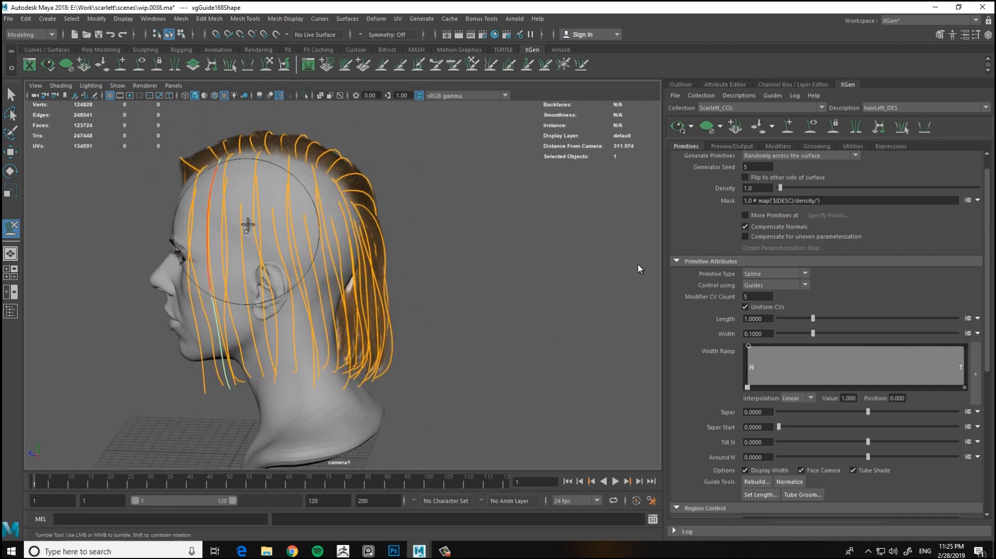
mouse_move(307, 336)
alt+mouse_down()
mouse_move(444, 322)
mouse_move(412, 200)
mouse_move(493, 251)
mouse_move(532, 255)
mouse_move(295, 104)
mouse_move(437, 200)
mouse_move(441, 155)
mouse_move(513, 209)
mouse_move(285, 267)
alt+mouse_up()
Add a guide above the ear and rebuild it with a CV count of 10
mouse_move(285, 267)
alt+right_down()
mouse_move(260, 231)
mouse_move(283, 255)
alt+right_up()
click(756, 482)
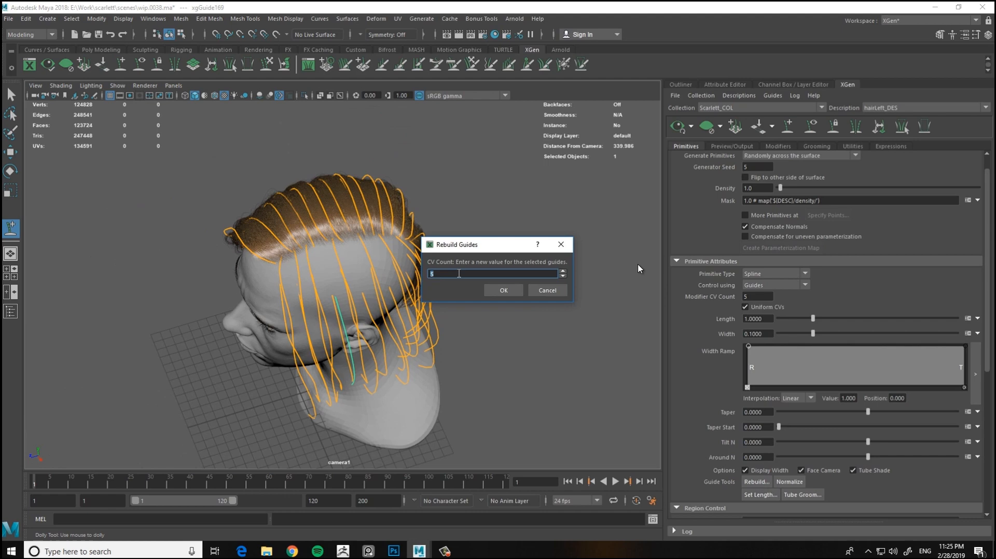
text(10)
click(503, 291)
click(267, 64)
Sculpt the 10-CV guide above the ear to align with the neighbouring guides from front and side
mouse_move(451, 243)
alt+mouse_down()
mouse_move(422, 211)
mouse_move(407, 223)
mouse_move(349, 191)
mouse_move(464, 301)
alt+mouse_up()
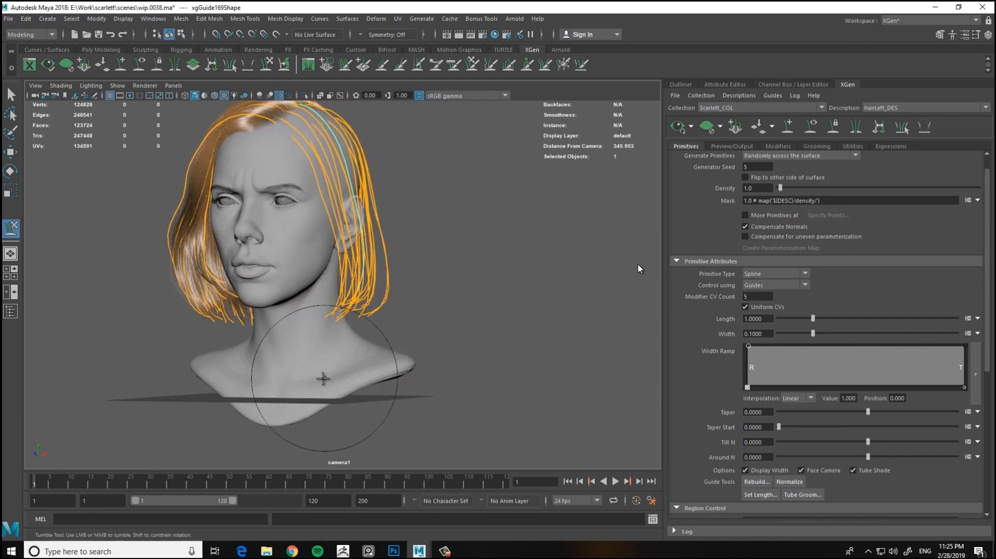
mouse_move(323, 379)
alt+mouse_down()
mouse_move(389, 362)
mouse_move(366, 355)
mouse_move(366, 269)
alt+mouse_up()
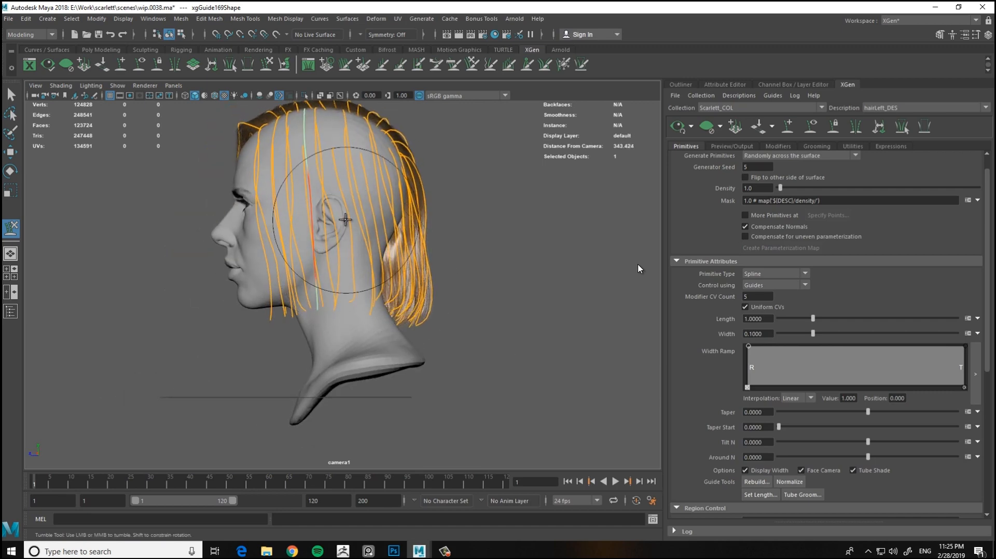
alt+right_drag(344, 220, 359, 282)
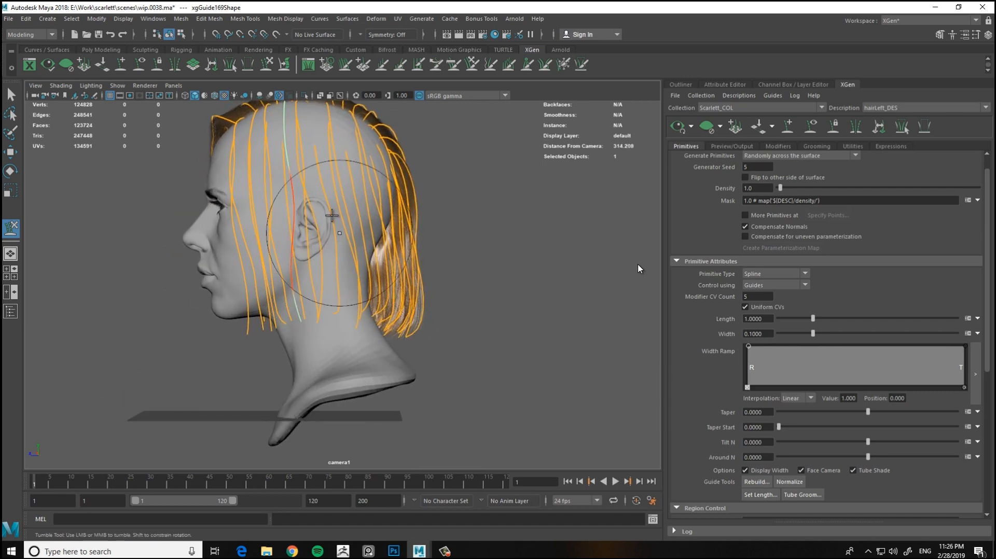
mouse_move(332, 216)
alt+mouse_down()
mouse_move(515, 301)
mouse_move(425, 371)
mouse_move(349, 382)
mouse_move(282, 422)
mouse_move(417, 427)
mouse_move(372, 409)
mouse_move(382, 322)
alt+mouse_up()
Add a guide on the scalp just behind the ear and rebuild its CVs
alt+right_drag(382, 322, 271, 236)
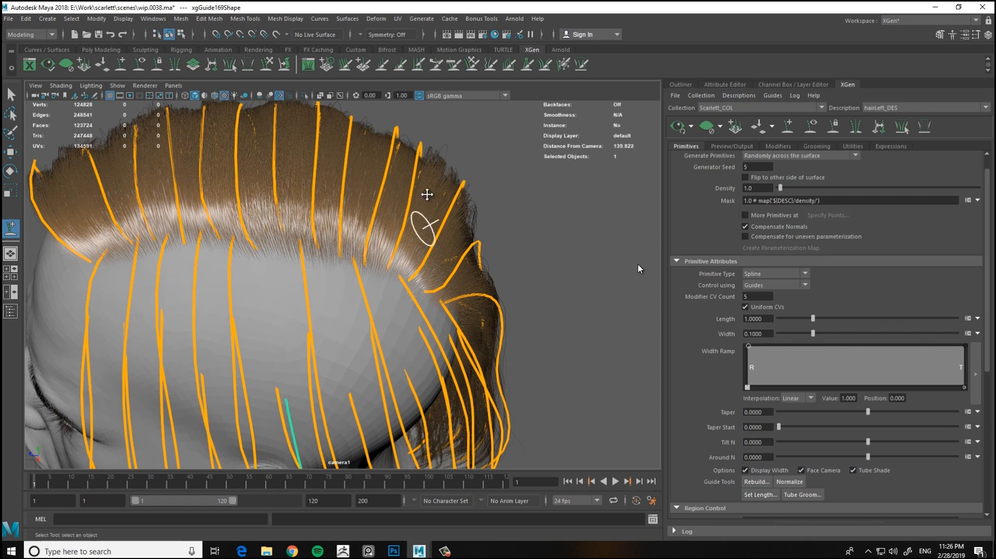
alt+right_drag(427, 194, 322, 212)
click(756, 481)
key(Return)
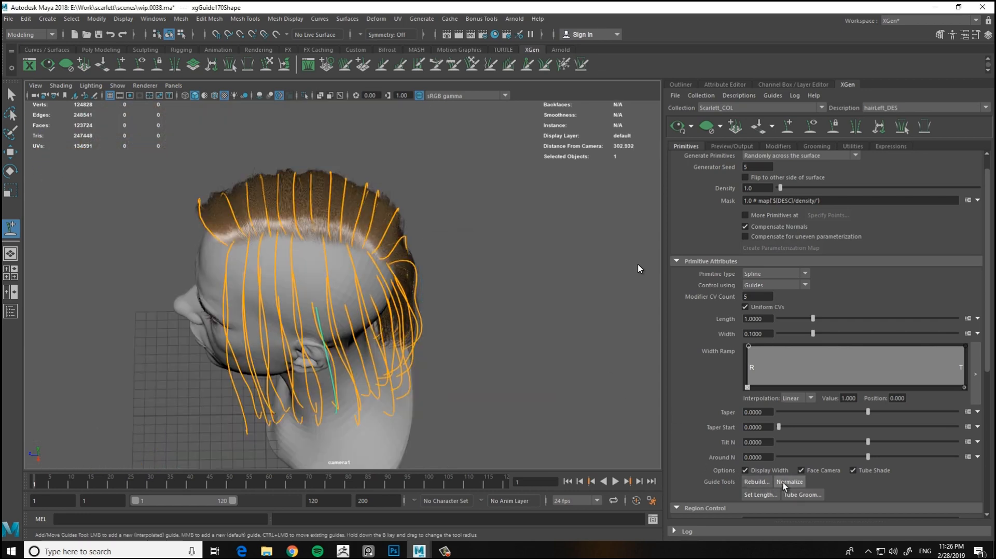
Sculpt the rebuilt guide behind the ear to fit the outer shape of the left side
alt+drag(347, 276, 358, 422)
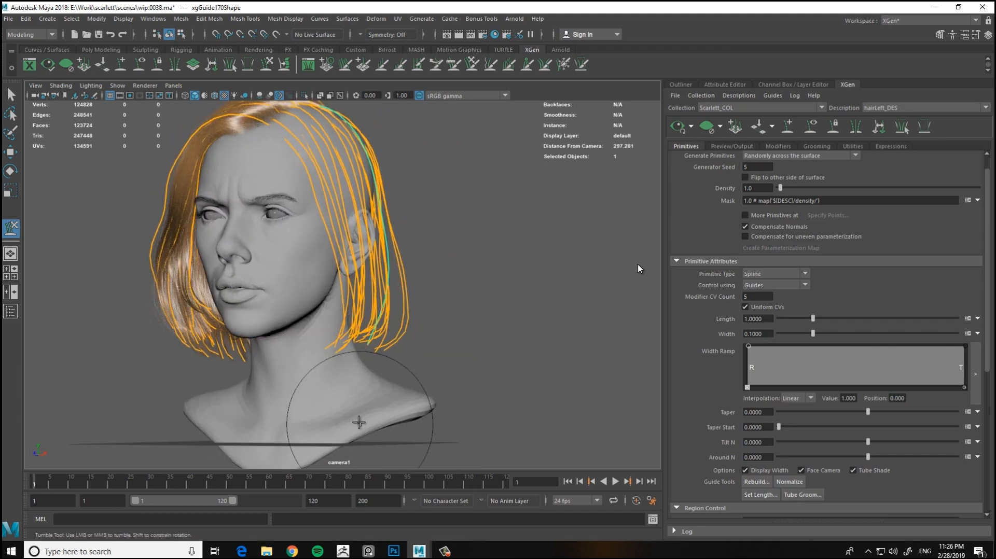
alt+drag(425, 346, 401, 325)
alt+drag(347, 243, 491, 296)
alt+right_drag(491, 297, 511, 301)
Add a guide on the left scalp toward the back of the head and rebuild it with a CV count of 10
alt+right_drag(285, 232, 338, 301)
click(317, 423)
alt+middle_drag(282, 261, 276, 211)
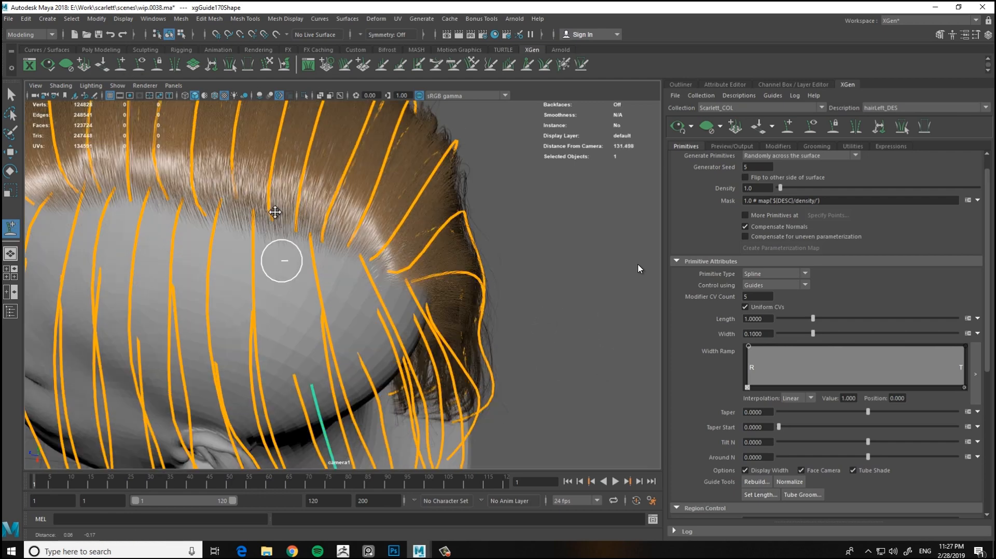
alt+drag(276, 211, 334, 199)
click(756, 481)
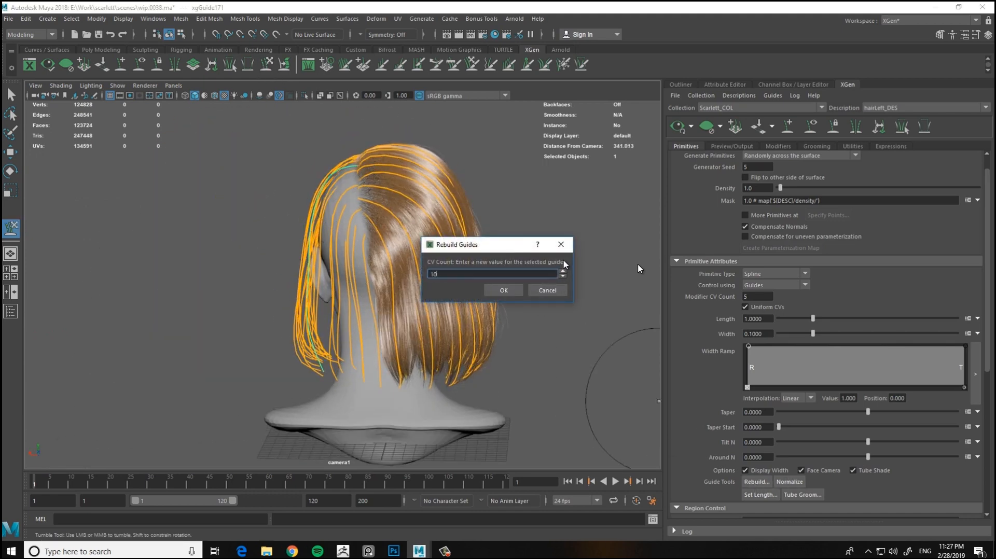
click(503, 290)
Sculpt the rebuilt 10-CV guide to follow the back contour of the left side
mouse_move(404, 178)
alt+mouse_down()
mouse_move(456, 262)
mouse_move(372, 195)
mouse_move(355, 235)
mouse_move(351, 325)
mouse_move(325, 443)
alt+mouse_up()
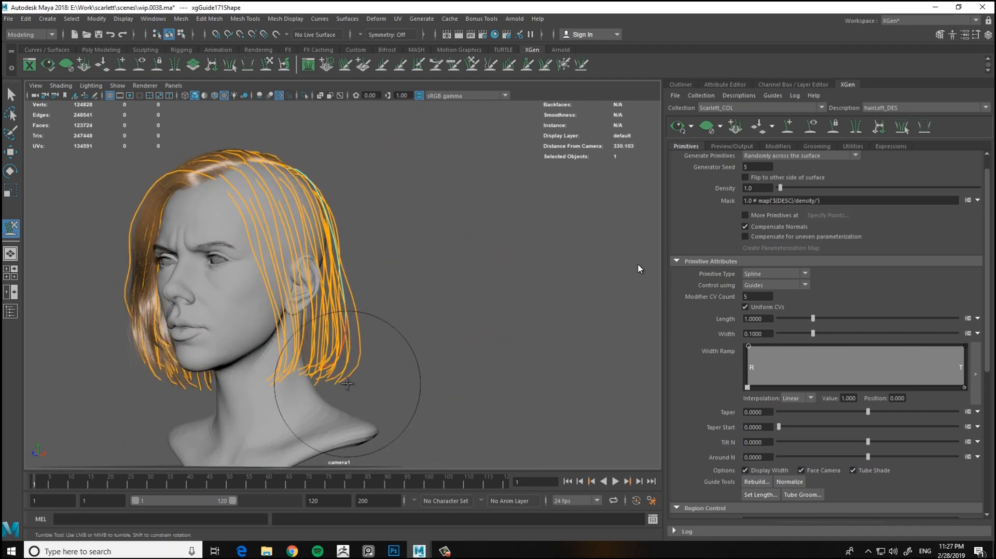
mouse_move(347, 383)
alt+mouse_down()
mouse_move(311, 410)
mouse_move(299, 308)
mouse_move(350, 354)
mouse_move(429, 303)
mouse_move(451, 323)
mouse_move(378, 311)
mouse_move(380, 293)
mouse_move(358, 275)
mouse_move(435, 311)
mouse_move(307, 338)
mouse_move(345, 333)
mouse_move(358, 311)
alt+mouse_up()
key(w)
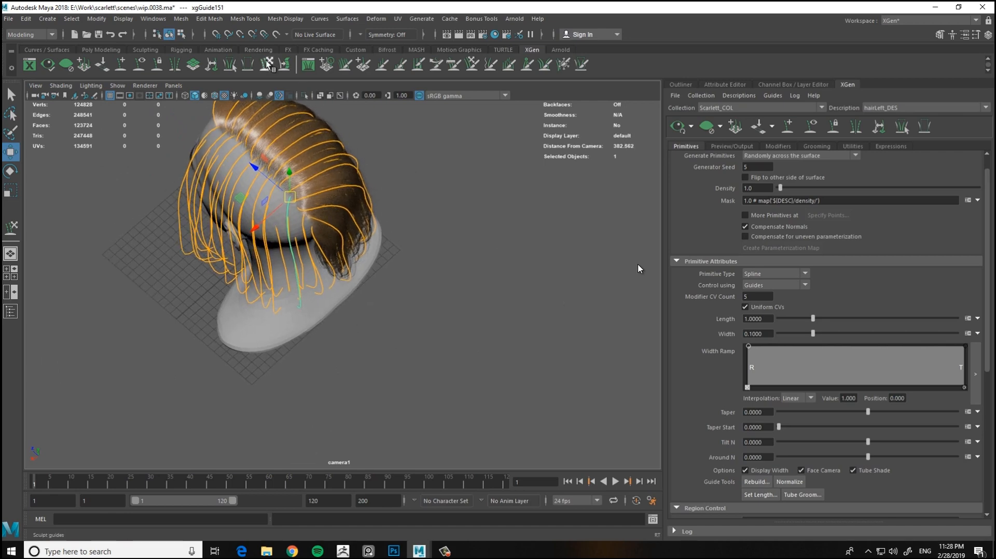
Add a guide in the gap near the back of the left scalp and rebuild its CVs
alt+drag(323, 263, 451, 327)
alt+right_drag(451, 327, 234, 204)
click(279, 254)
click(757, 482)
click(503, 290)
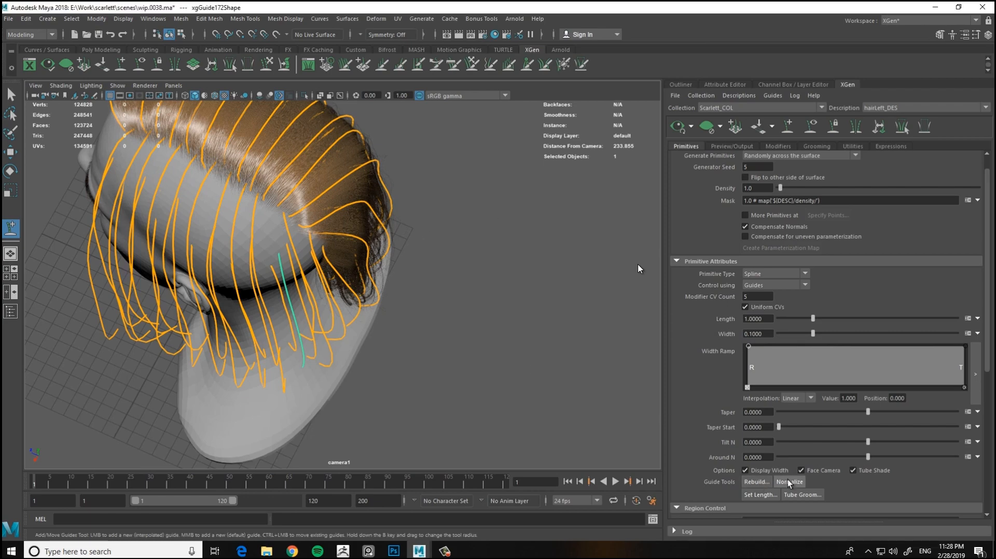
Sculpt the new back guide to sit with the neighbouring guides along the rear outline
alt+drag(289, 187, 266, 216)
mouse_move(368, 258)
alt+mouse_down()
mouse_move(484, 271)
mouse_move(469, 257)
mouse_move(359, 276)
mouse_move(457, 268)
mouse_move(454, 255)
alt+mouse_up()
alt+right_drag(453, 256, 475, 228)
alt+middle_drag(475, 224, 519, 226)
Add a guide on the side of the scalp above the ear
click(121, 65)
alt+right_drag(254, 248, 274, 251)
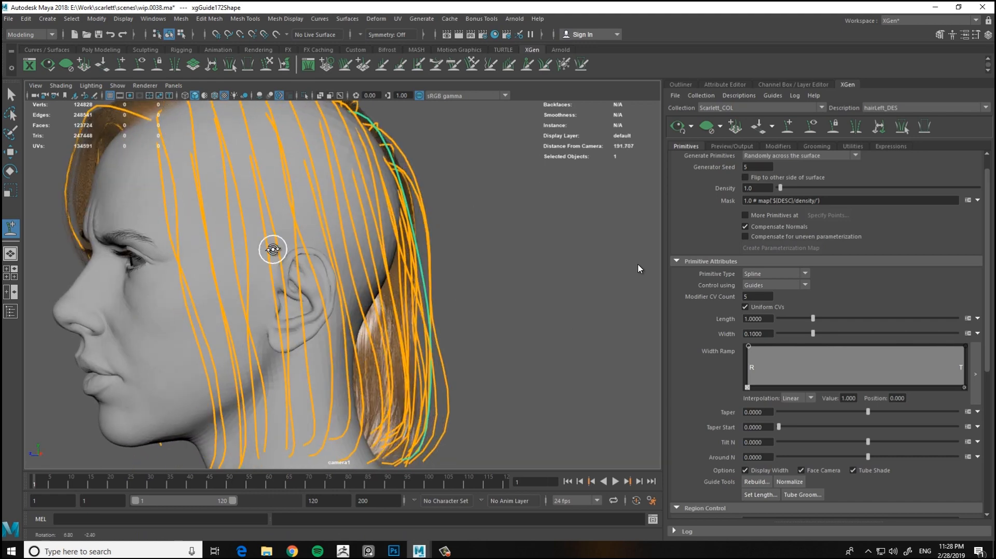
alt+drag(273, 251, 217, 226)
alt+right_drag(239, 239, 290, 228)
alt+middle_drag(264, 207, 264, 255)
click(250, 216)
alt+middle_drag(210, 239, 194, 161)
alt+right_drag(194, 161, 107, 179)
alt+drag(207, 207, 264, 205)
Rebuild the new above-ear guide's CVs and sculpt it outward to follow the neighbouring side guides
click(266, 65)
alt+drag(270, 255, 345, 236)
alt+drag(340, 329, 648, 394)
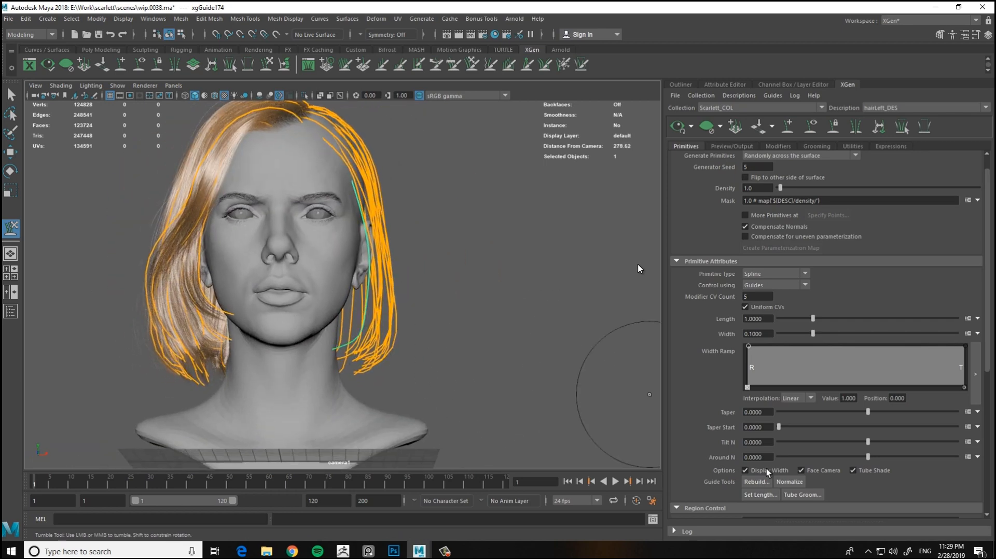
click(757, 482)
click(498, 291)
alt+right_drag(311, 371, 345, 373)
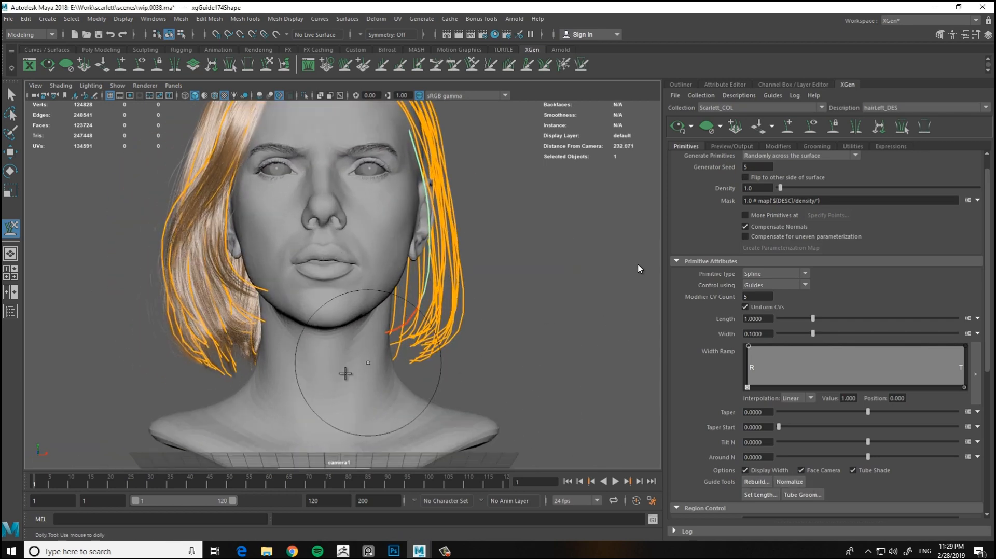
alt+drag(425, 330, 464, 316)
alt+middle_drag(465, 317, 466, 342)
alt+drag(466, 342, 375, 332)
alt+drag(375, 252, 342, 439)
alt+drag(384, 398, 367, 178)
Add guides above and just behind the ear and sculpt them in line with the surrounding guides
click(123, 62)
alt+middle_drag(283, 212, 301, 242)
alt+right_drag(301, 242, 349, 267)
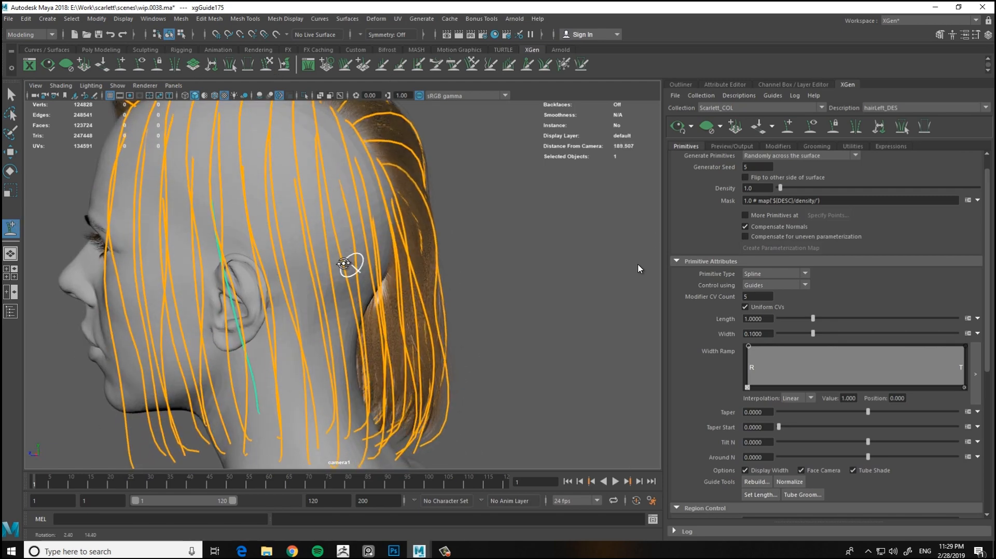
alt+drag(316, 215, 275, 202)
alt+right_drag(304, 269, 236, 106)
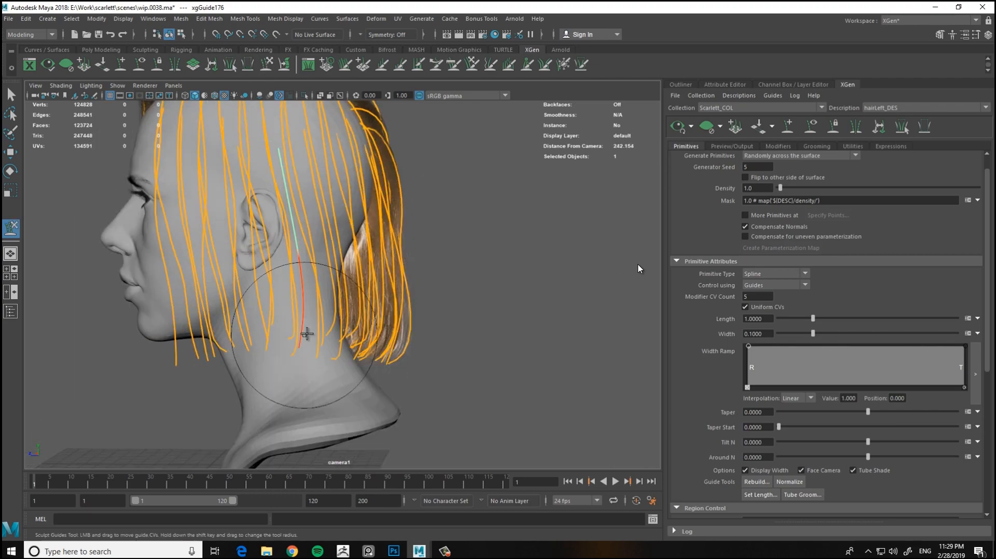
mouse_move(307, 334)
alt+mouse_down()
mouse_move(372, 371)
mouse_move(518, 362)
mouse_move(298, 358)
mouse_move(437, 327)
mouse_move(453, 249)
mouse_move(342, 275)
alt+mouse_up()
alt+right_drag(415, 280, 457, 304)
alt+drag(469, 276, 395, 277)
Add a guide lower on the scalp behind the ear and sculpt it to match the bob's outer shape
key(y)
alt+right_drag(363, 244, 330, 234)
click(293, 194)
alt+right_drag(415, 280, 388, 262)
alt+drag(388, 261, 386, 257)
key(r)
drag(297, 190, 477, 356)
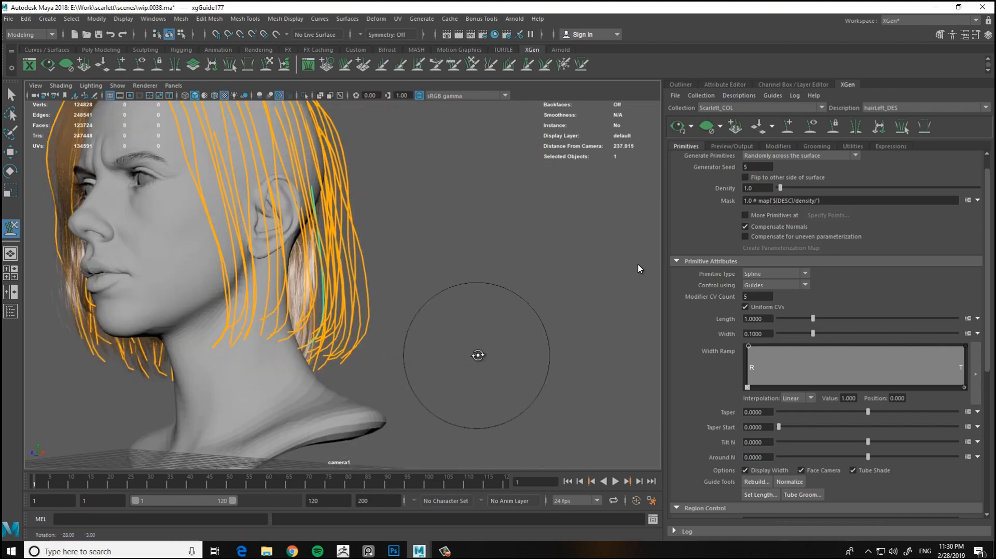
alt+drag(351, 333, 353, 363)
Add a guide at the back of the head near the nape and sculpt it to match the adjacent guides
alt+drag(332, 303, 280, 243)
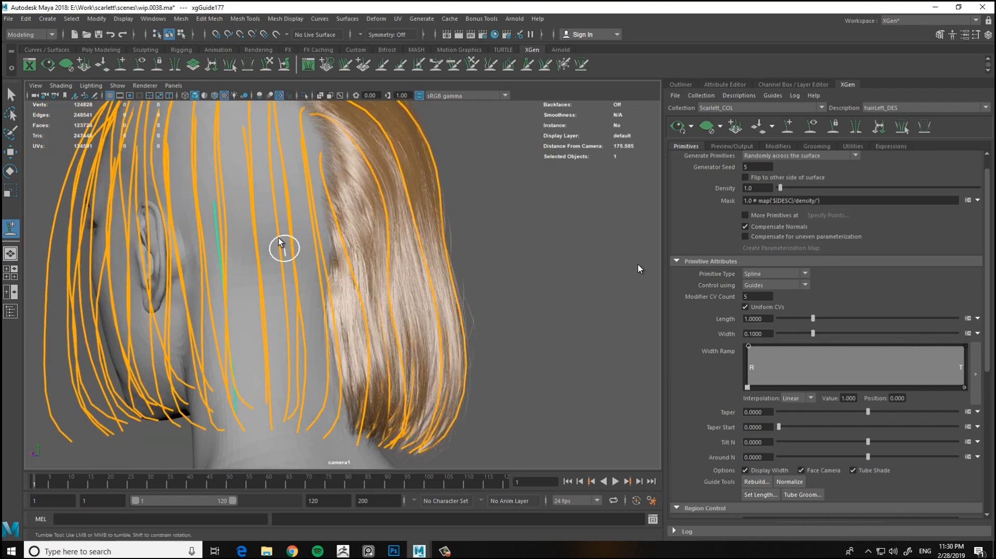
alt+right_drag(279, 246, 212, 67)
alt+drag(313, 302, 261, 382)
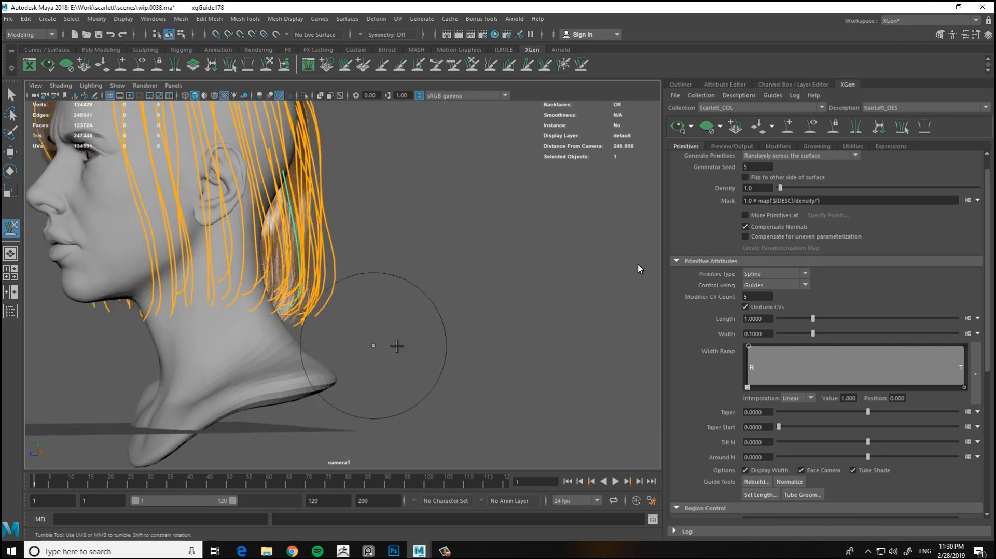
alt+drag(397, 346, 322, 280)
alt+right_drag(322, 280, 231, 306)
Leave guide sculpting with the Move tool and save the scene as wip.0039
alt+drag(231, 306, 521, 289)
alt+middle_drag(521, 289, 440, 319)
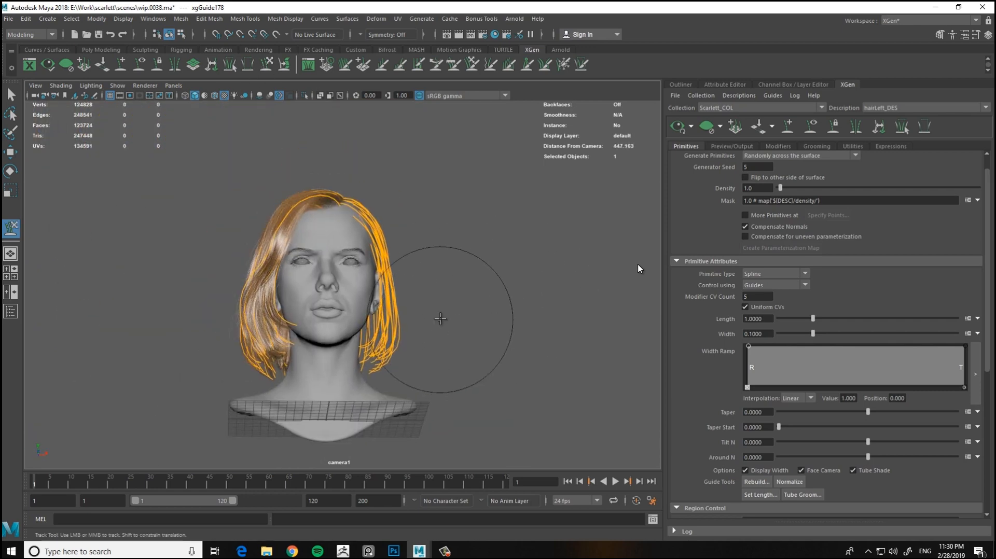
alt+drag(439, 318, 460, 287)
key(w)
alt+drag(447, 211, 529, 222)
alt+right_drag(529, 222, 437, 120)
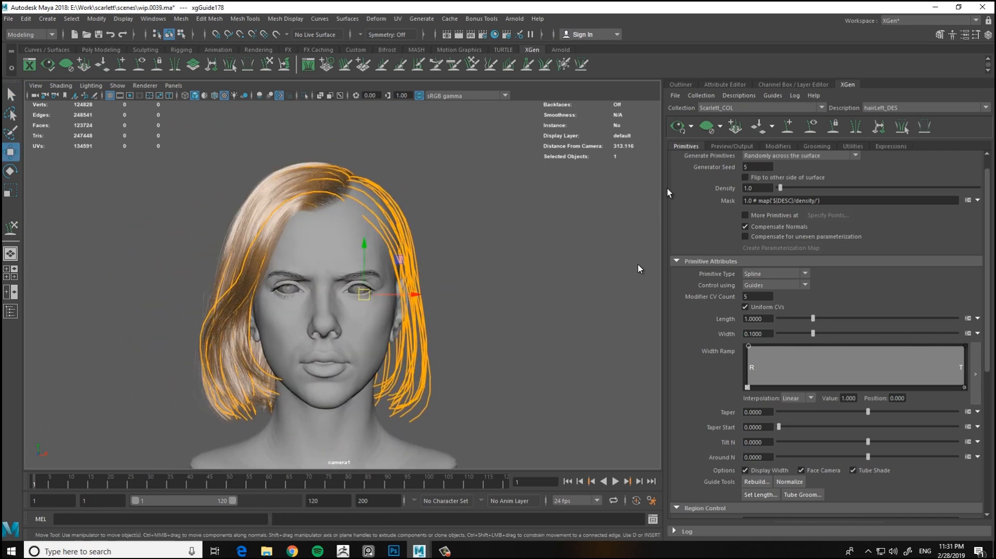
Examine the left-side guides from the front and above against the finished right side
alt+drag(523, 248, 540, 260)
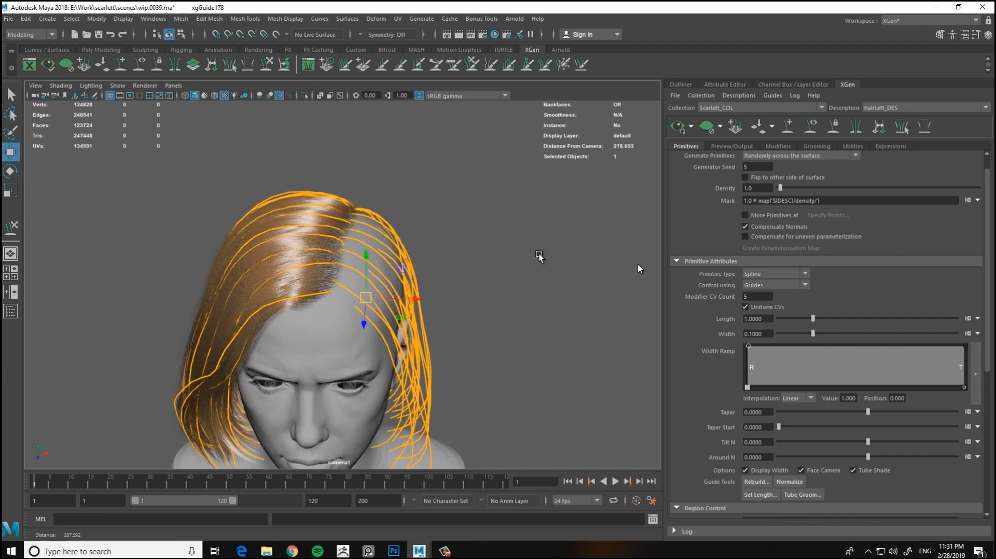
alt+right_drag(540, 260, 567, 269)
alt+drag(516, 266, 570, 280)
alt+right_drag(569, 280, 599, 259)
alt+middle_drag(599, 259, 574, 251)
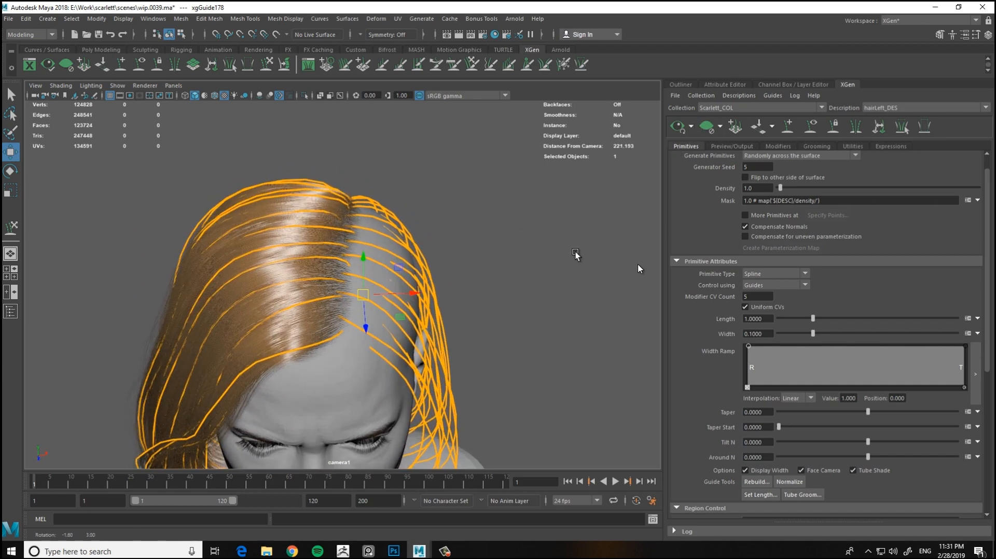
alt+drag(494, 231, 511, 160)
alt+right_drag(510, 159, 501, 189)
alt+middle_drag(501, 188, 519, 272)
alt+drag(519, 272, 527, 278)
alt+middle_drag(527, 278, 532, 262)
alt+right_drag(532, 262, 549, 291)
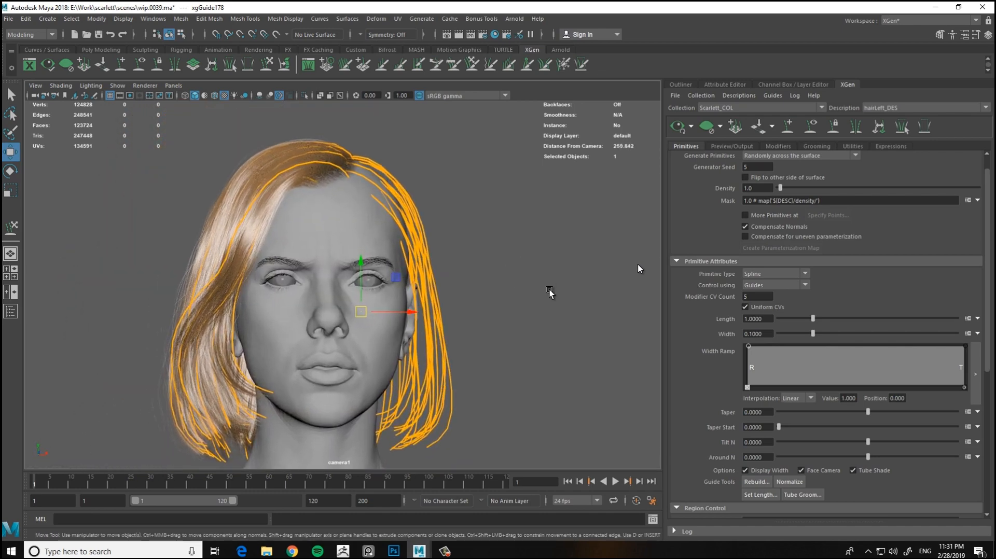
alt+drag(549, 291, 553, 289)
Create a paintable density mask map for the left hair named hairLeft_densityMask
click(977, 201)
click(911, 218)
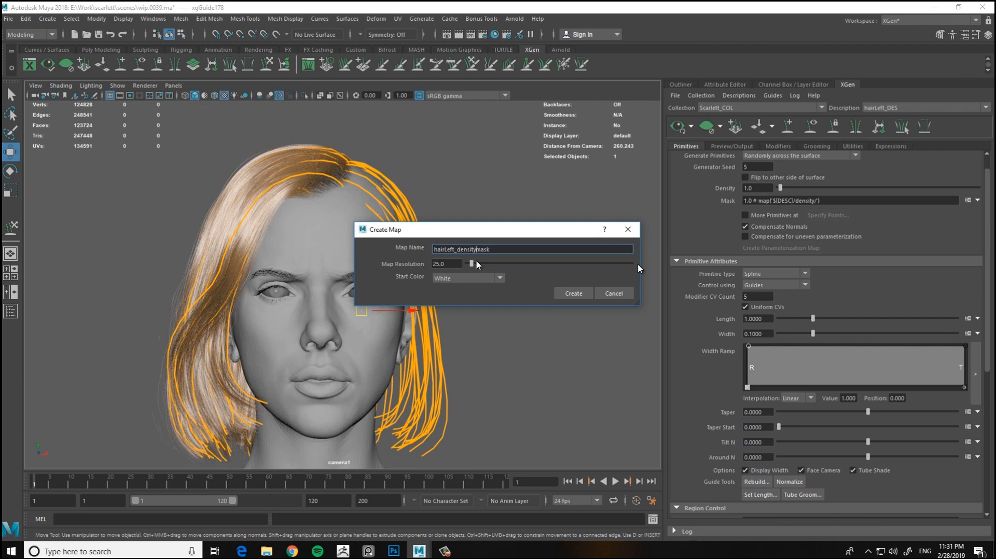
click(565, 293)
alt+drag(501, 305, 535, 283)
alt+right_drag(536, 283, 561, 298)
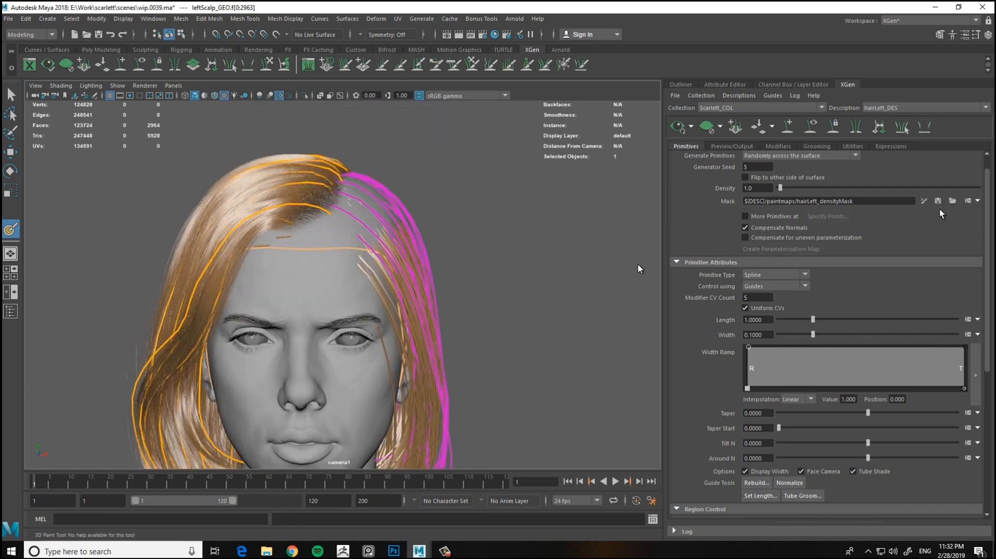
alt+drag(459, 245, 441, 250)
alt+right_drag(441, 250, 474, 259)
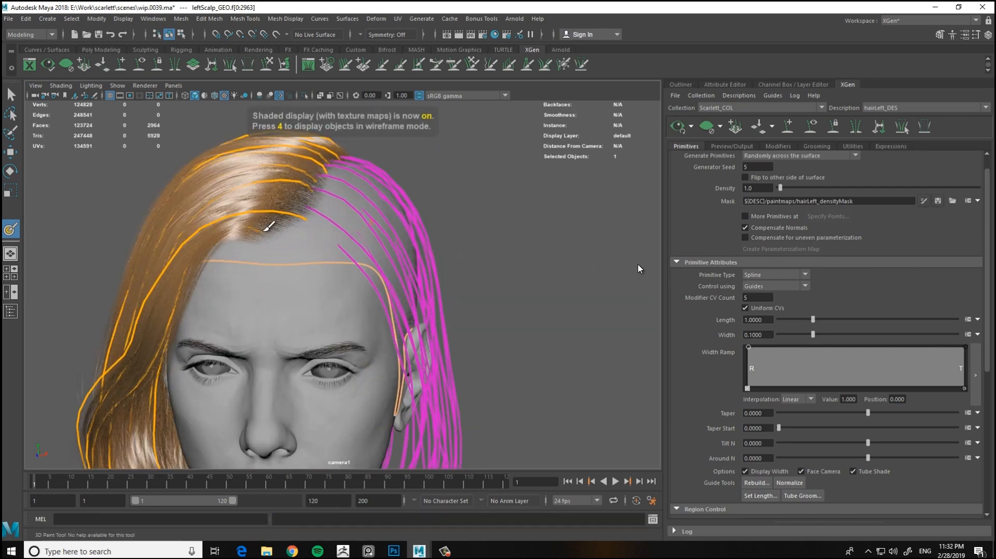
Check the 3D Paint Tool settings and isolate the left scalp mesh in the viewport for painting
double_click(11, 229)
scroll(433, 447, down, 4)
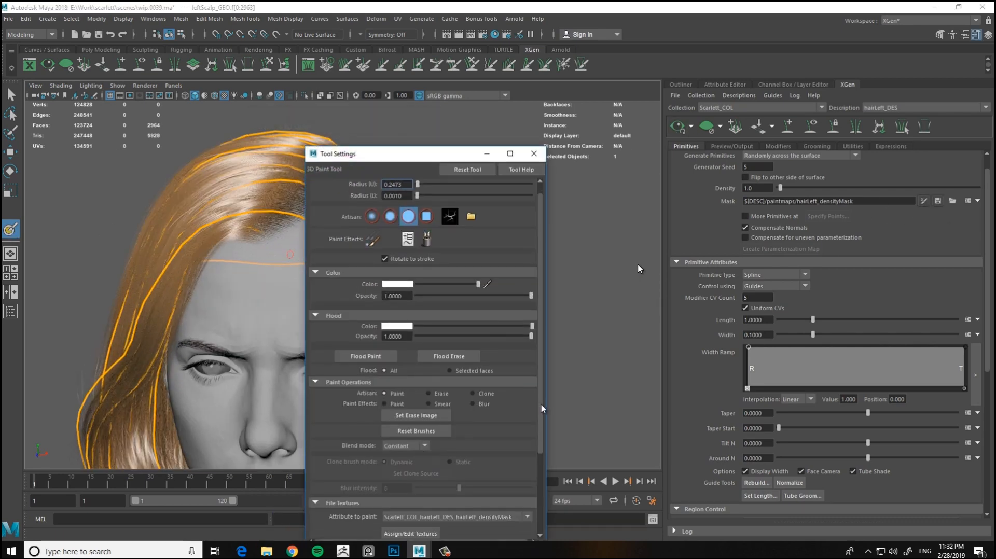
click(534, 154)
alt+middle_drag(308, 197, 309, 233)
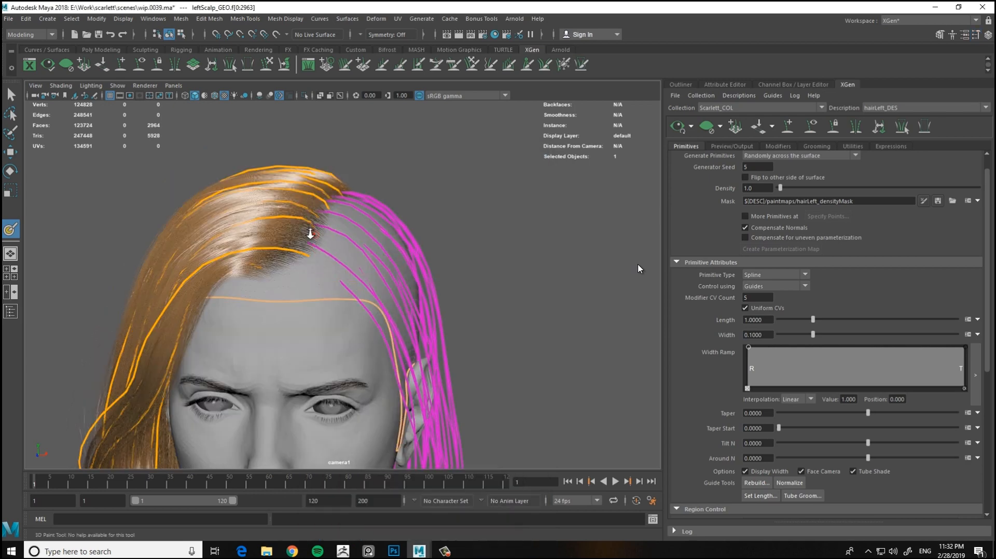
alt+drag(309, 234, 254, 259)
alt+right_drag(254, 259, 284, 295)
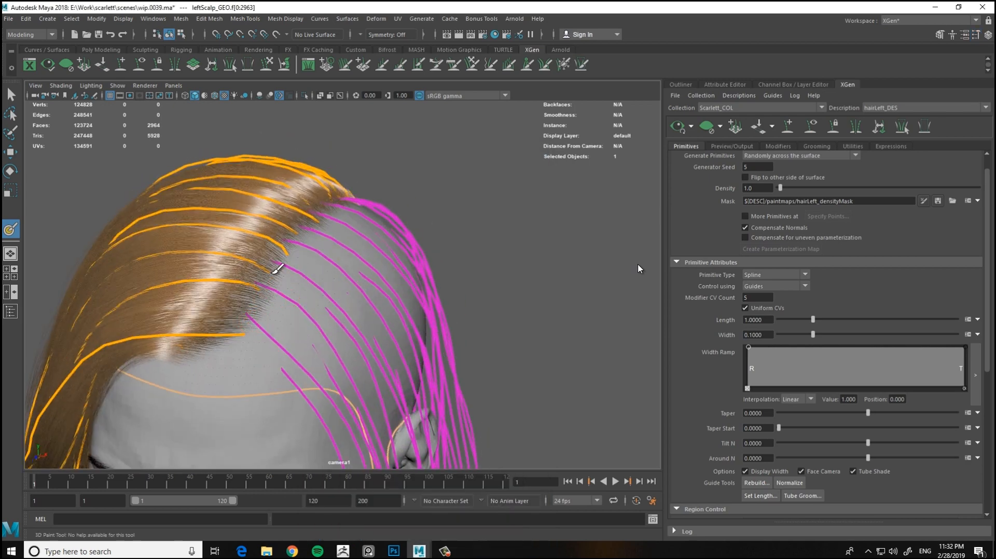
mouse_move(278, 268)
alt+mouse_down()
mouse_move(278, 300)
mouse_move(329, 207)
mouse_move(318, 240)
mouse_move(367, 329)
mouse_move(314, 199)
alt+mouse_up()
alt+right_drag(322, 285, 218, 154)
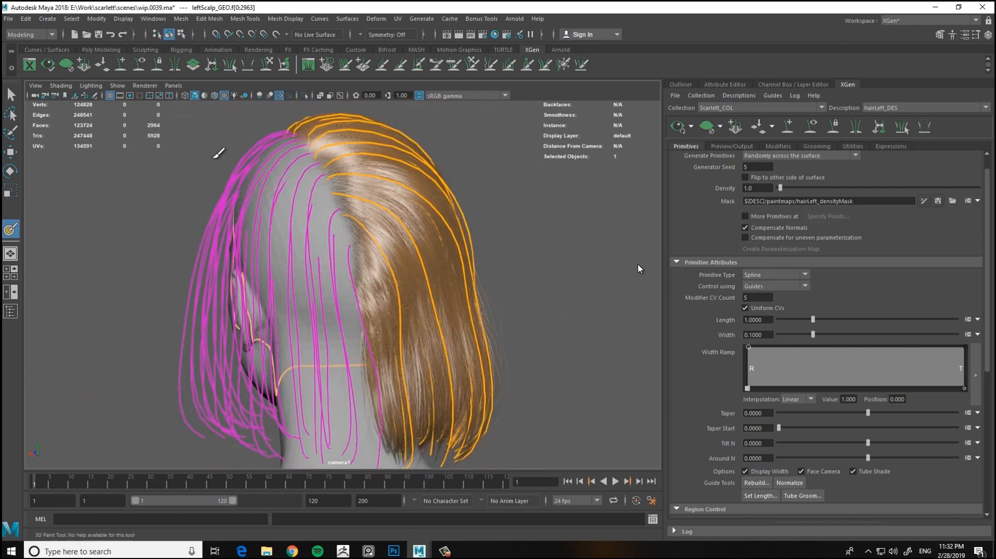
click(304, 96)
alt+drag(244, 191, 438, 224)
click(304, 96)
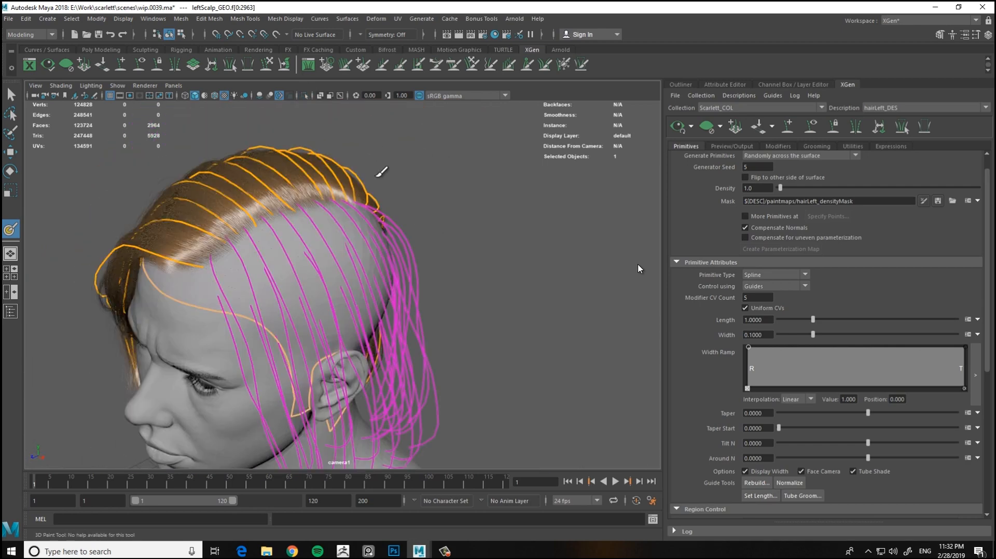
alt+right_drag(249, 208, 321, 249)
click(304, 97)
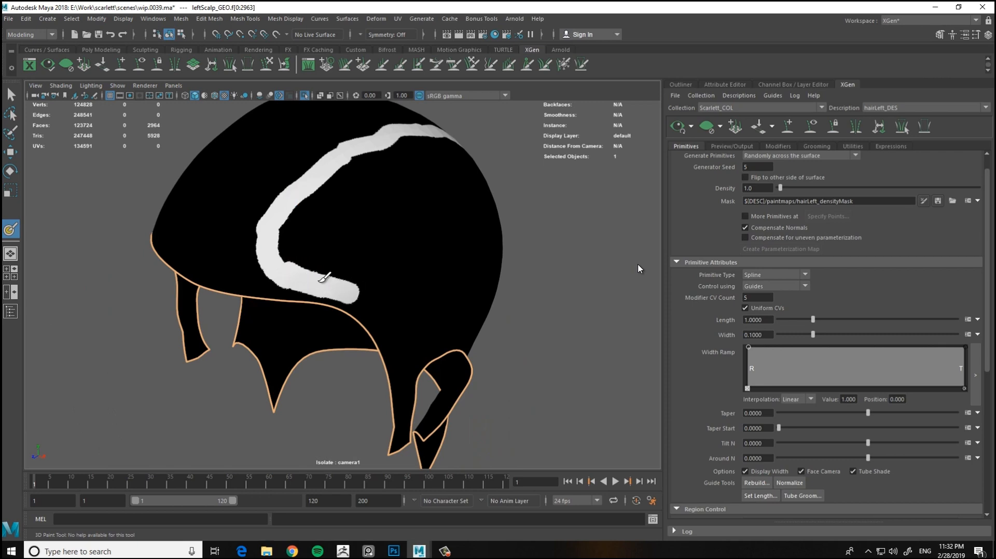
Paint the left hair growth area of the scalp white in the density mask and save the map
drag(346, 290, 361, 297)
mouse_move(358, 288)
alt+mouse_down()
mouse_move(285, 195)
mouse_move(327, 278)
mouse_move(272, 267)
mouse_move(316, 280)
mouse_move(315, 327)
alt+mouse_up()
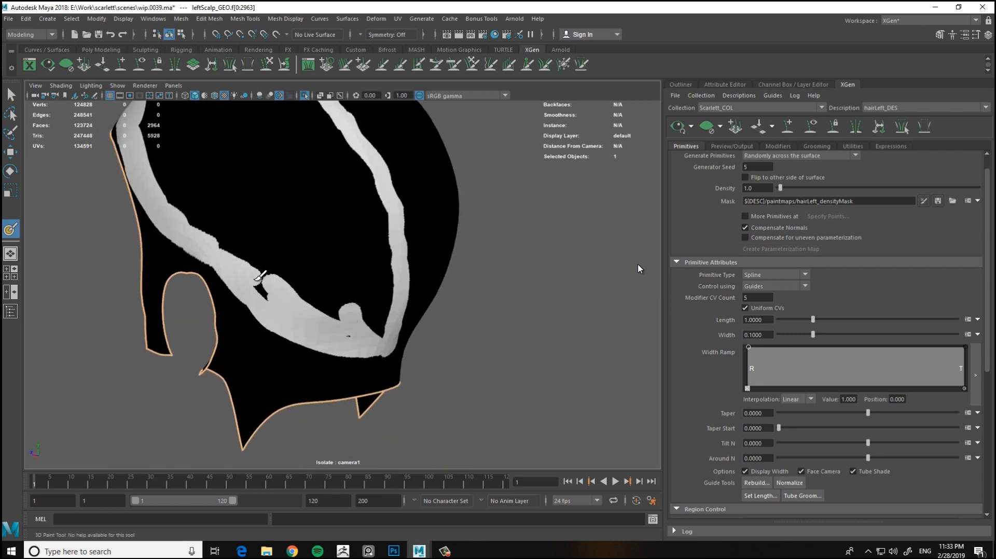
mouse_move(252, 251)
alt+mouse_down()
mouse_move(274, 259)
mouse_move(290, 284)
alt+mouse_up()
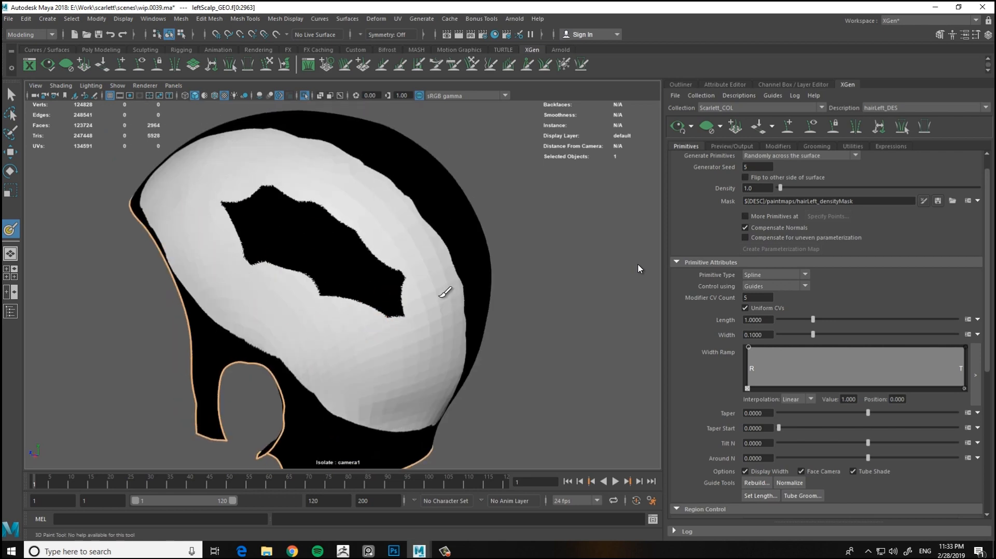
mouse_move(397, 298)
mouse_down()
mouse_move(283, 188)
mouse_move(233, 203)
mouse_up()
alt+right_drag(410, 233, 373, 249)
alt+drag(373, 249, 415, 244)
click(939, 203)
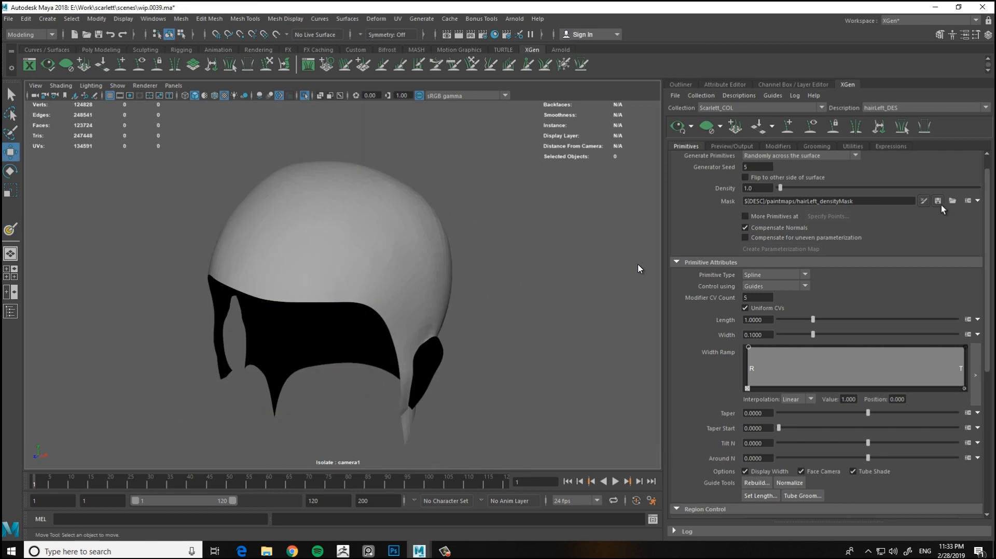
Show the whole head again and update the left hair preview with the Modifier CV Count set to 60
click(304, 96)
click(691, 126)
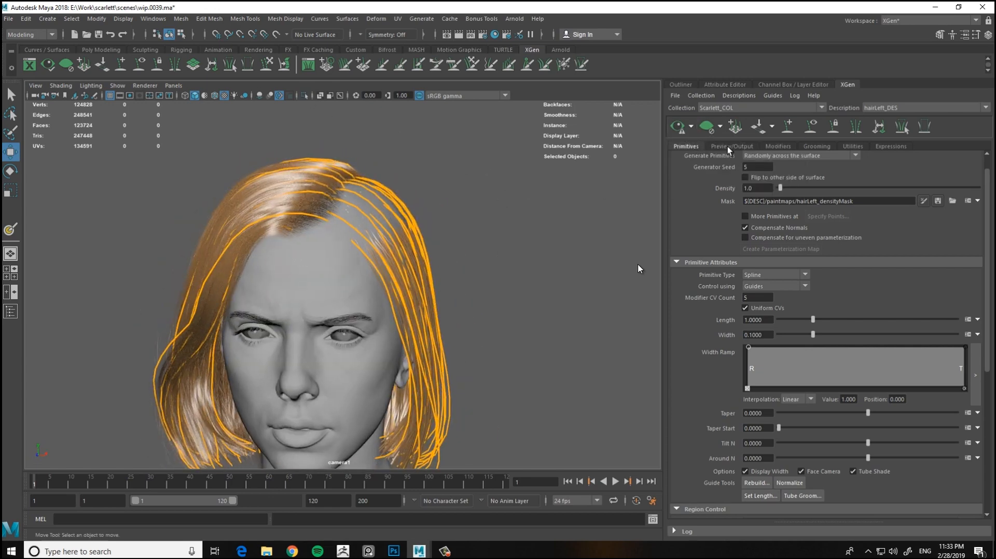
click(727, 147)
alt+drag(478, 291, 538, 286)
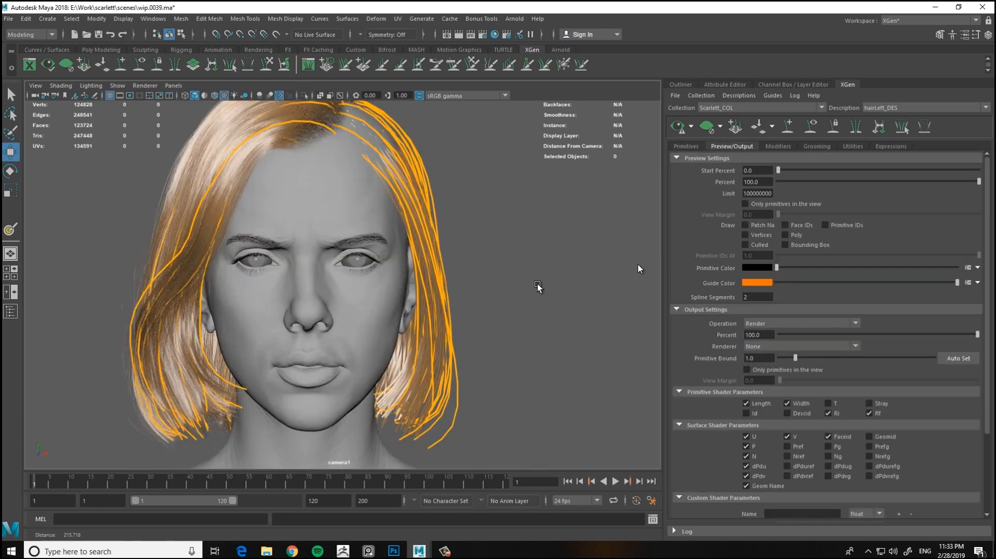
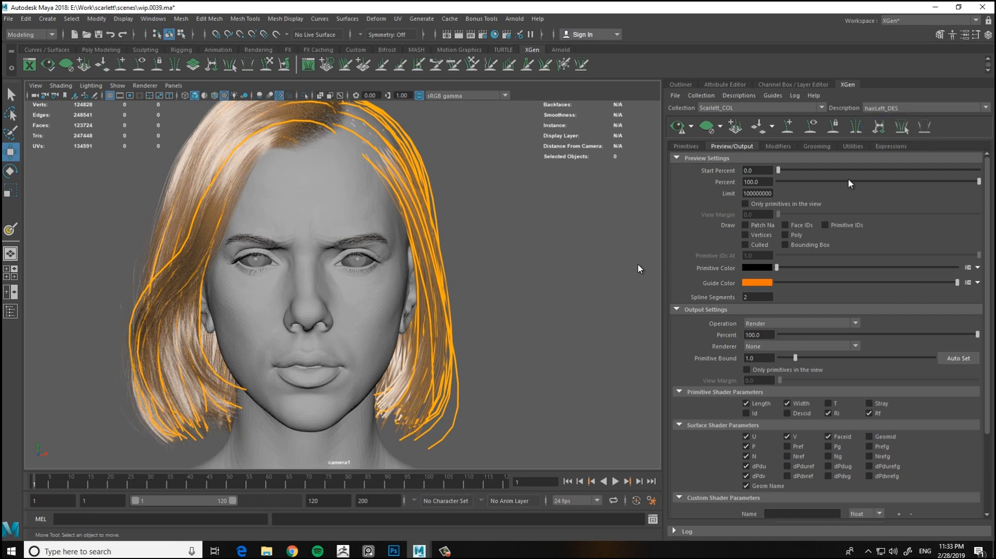
click(902, 124)
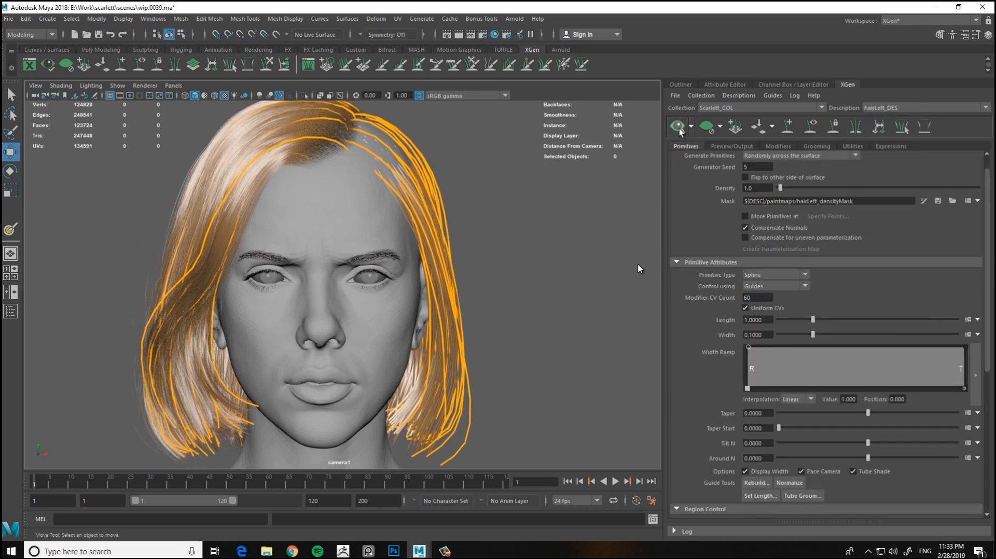
click(674, 127)
Check the previewed hair on both sides of the head and save the scene as wip.0040
alt+drag(552, 264, 513, 291)
alt+right_drag(501, 265, 550, 278)
alt+drag(550, 278, 531, 277)
key(q)
key(ctrl+s)
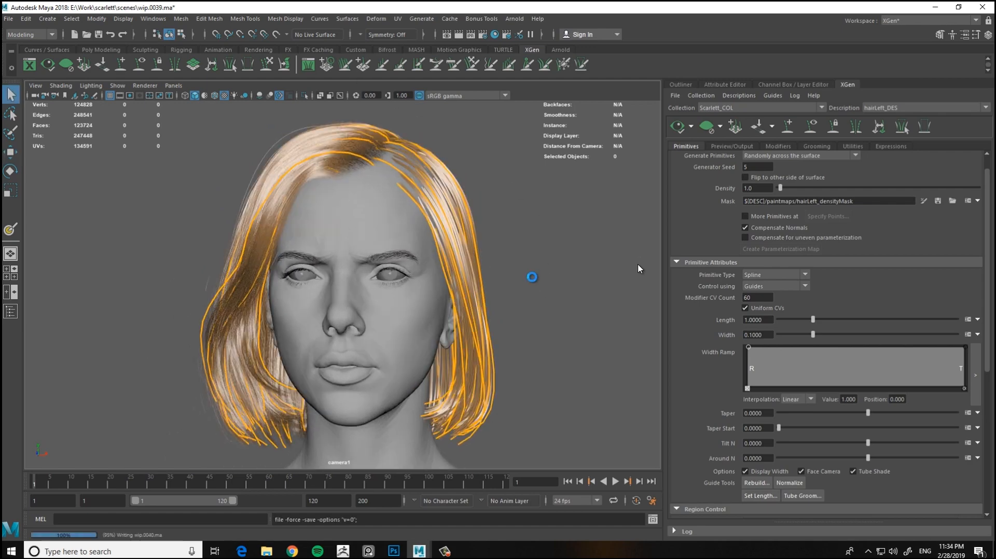
Shape the left hair's width ramp into a very low spline curve with a root value of 0.015 and an extra point near the root
alt+drag(279, 248, 533, 280)
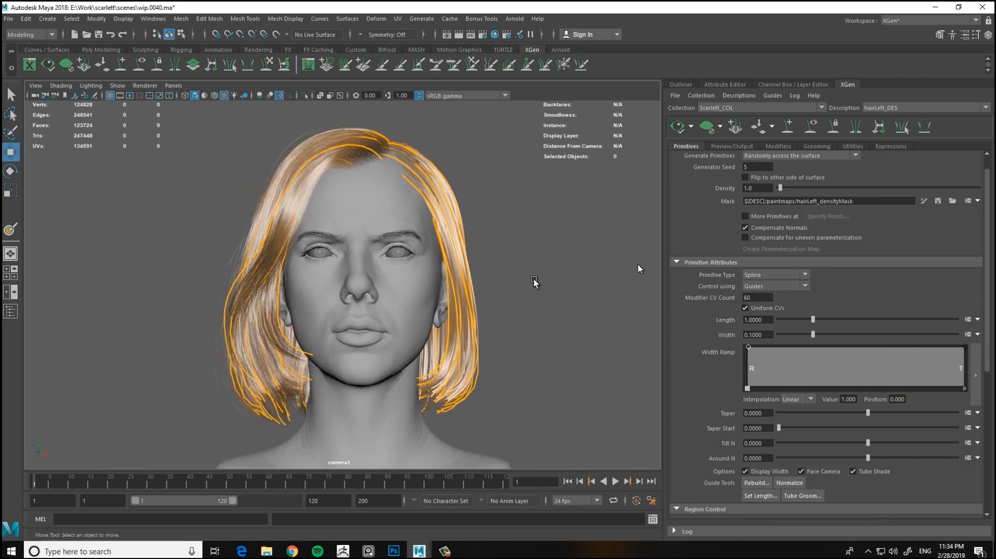
click(975, 375)
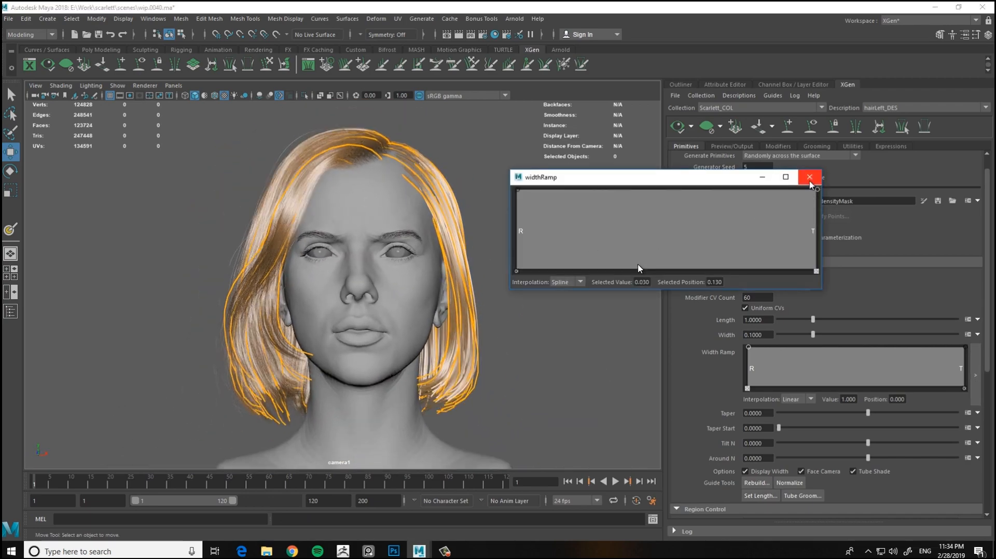
drag(668, 169, 669, 1)
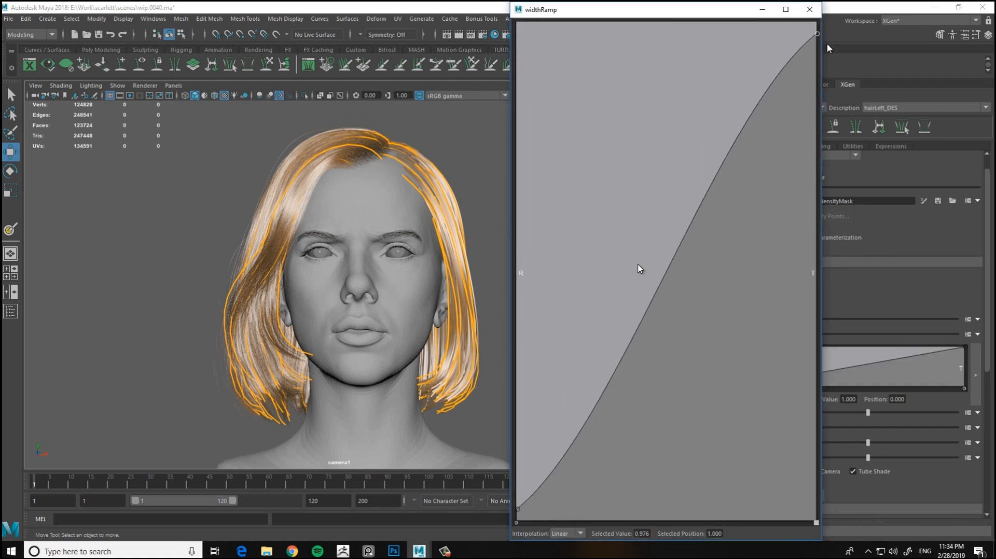
drag(829, 48, 894, 520)
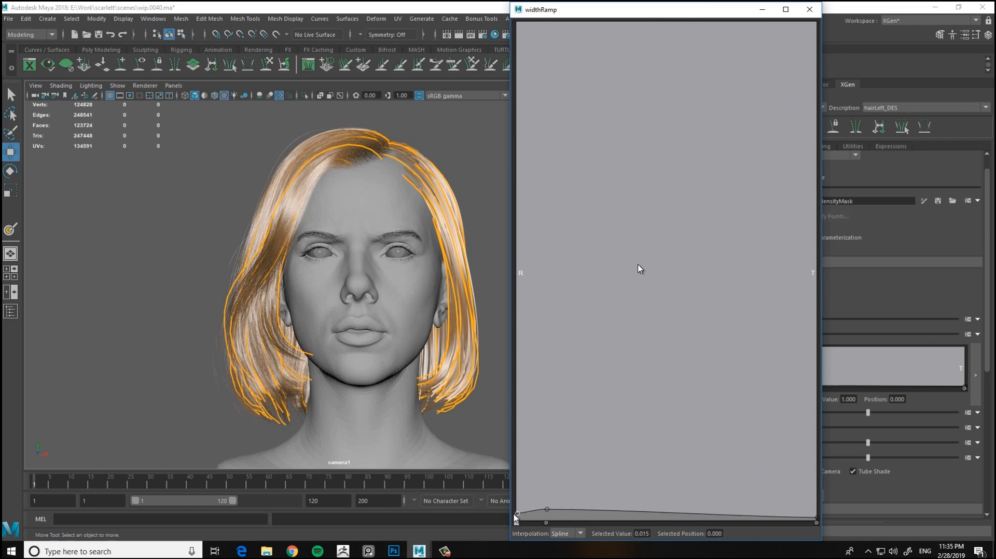
drag(724, 15, 557, 15)
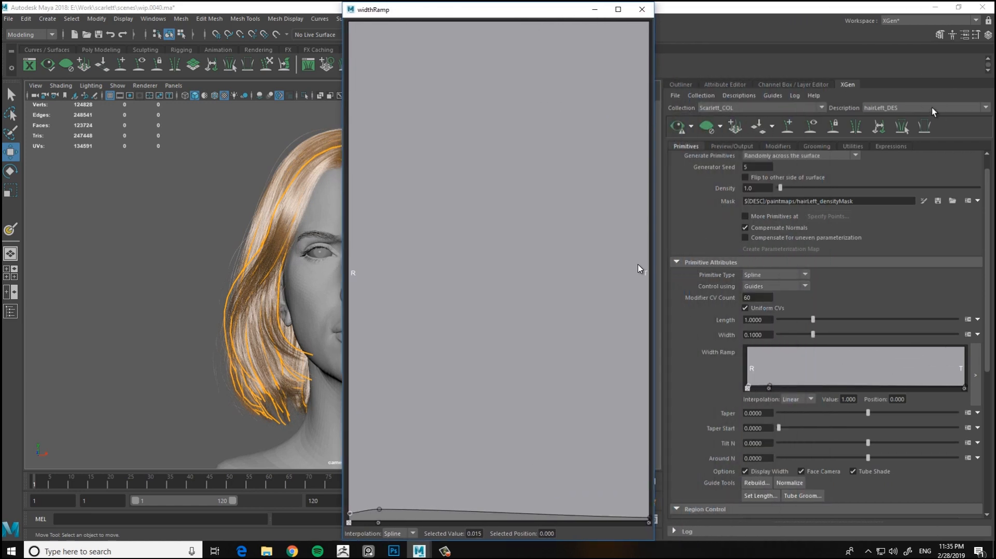
Raise the low width ramp slightly on hairLeft_DES to a root value of 0.018, close the enlarged ramp and refresh the preview
click(929, 108)
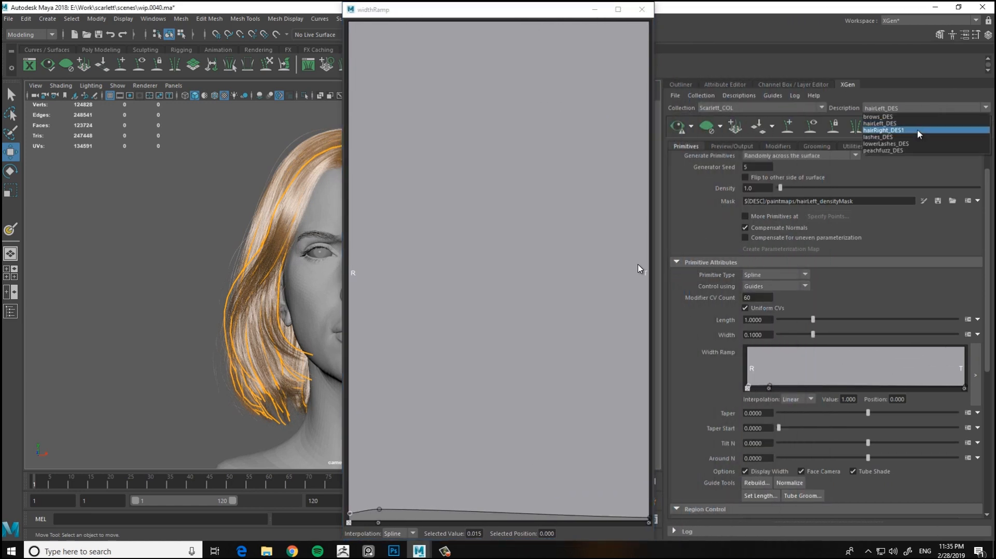
click(888, 123)
click(380, 507)
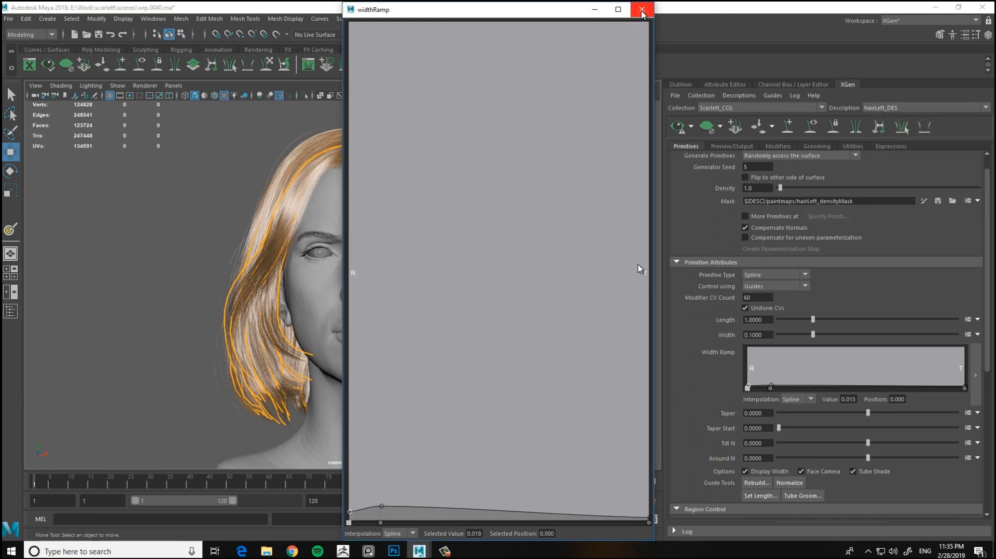
click(642, 10)
click(675, 127)
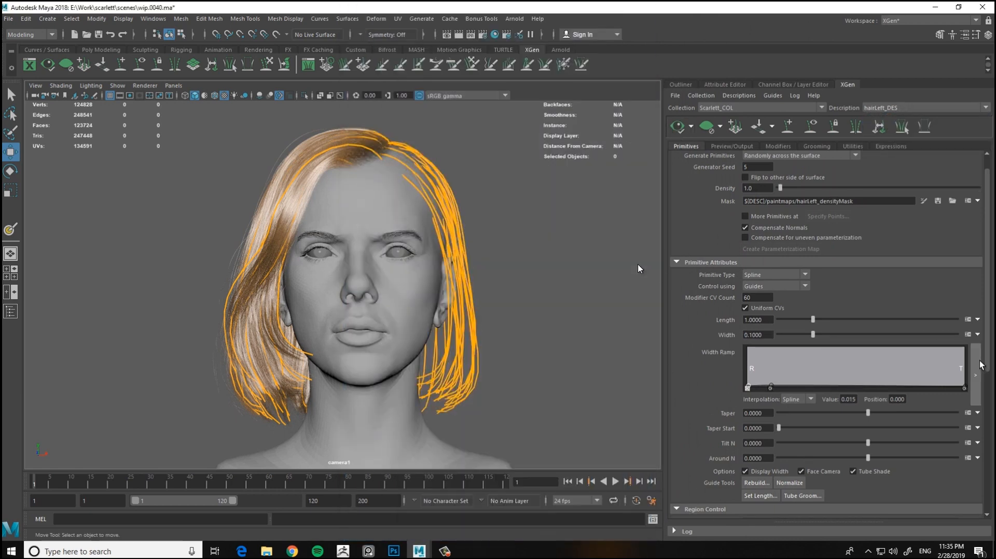
Create a paintable width map for the left hair named hairLeft_width, with map resolution 25 and a white start color
click(968, 335)
click(933, 349)
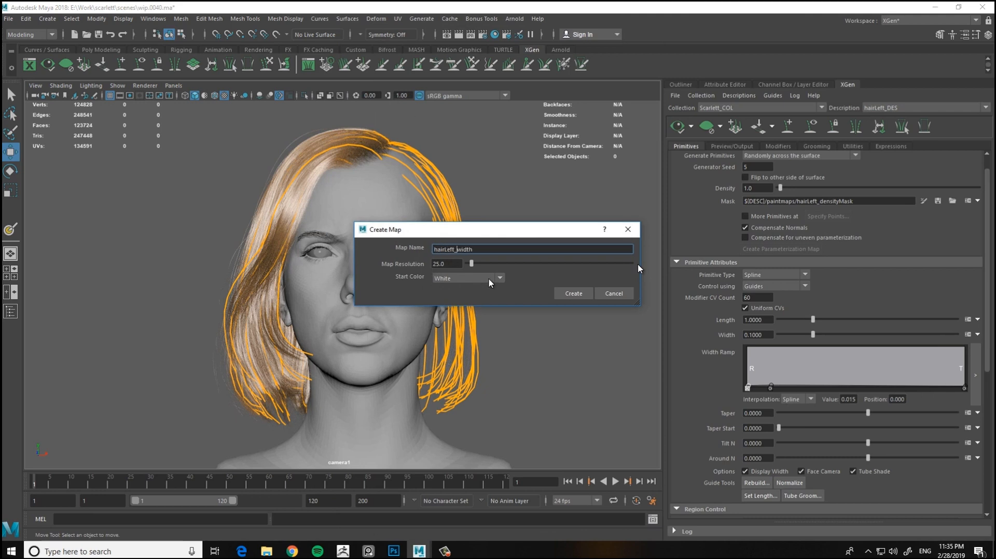
click(573, 293)
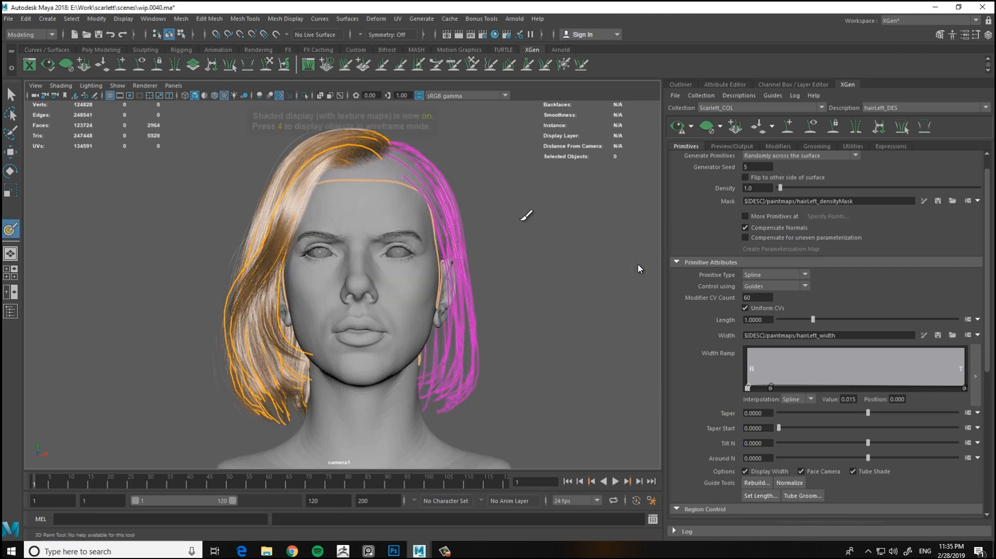
Refresh the hair preview, leave the 3D Paint Tool and deselect the left scalp mesh
click(677, 127)
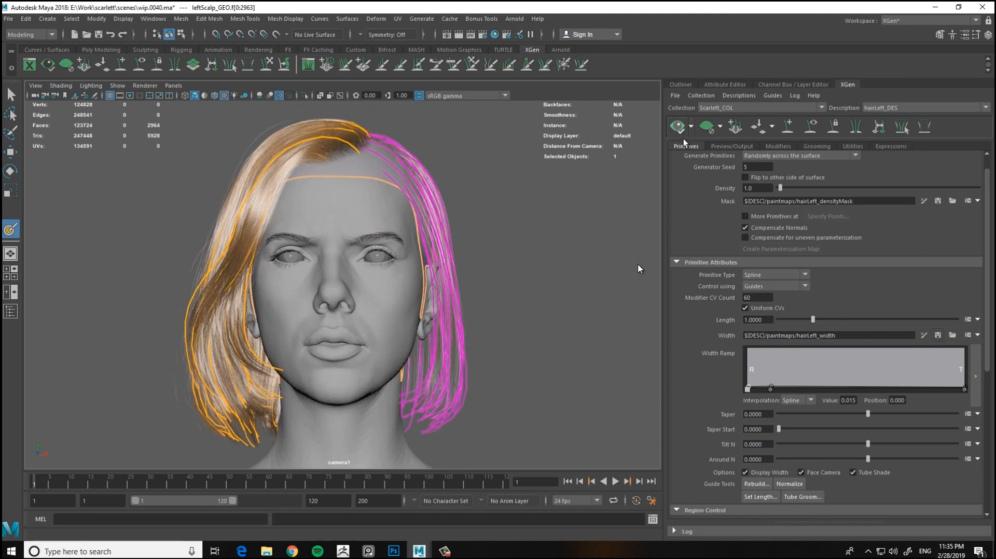
alt+drag(555, 203, 551, 246)
alt+right_drag(554, 238, 562, 258)
key(w)
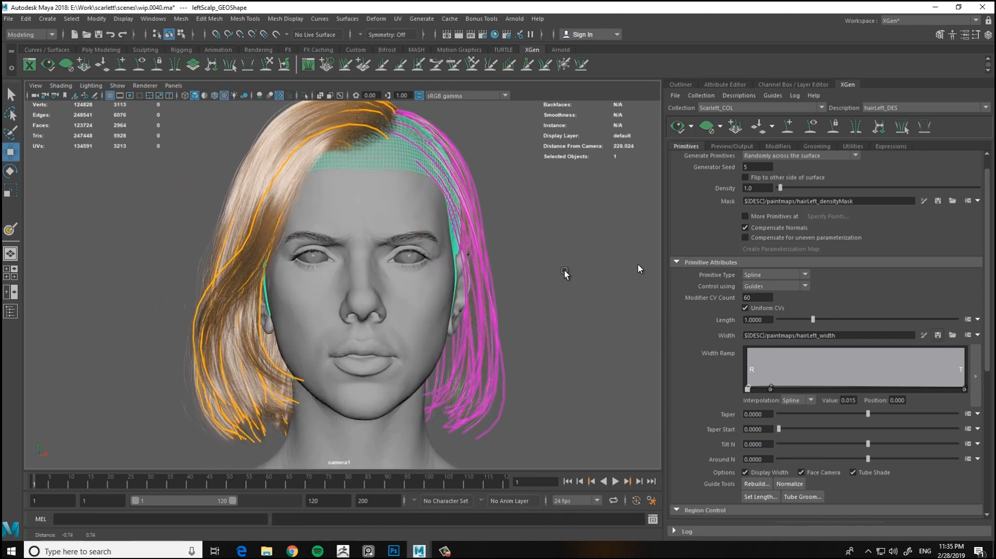
click(565, 265)
alt+drag(565, 264, 578, 174)
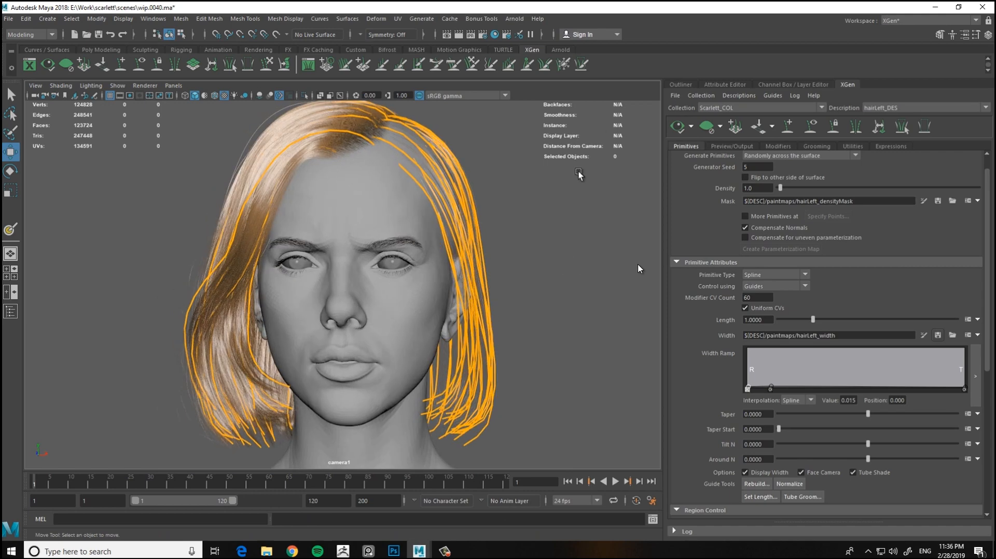
Set the hairLeft_DES density to 100 to match hairRight_DES1, and check the denser hair from the front and the side
click(904, 108)
click(904, 125)
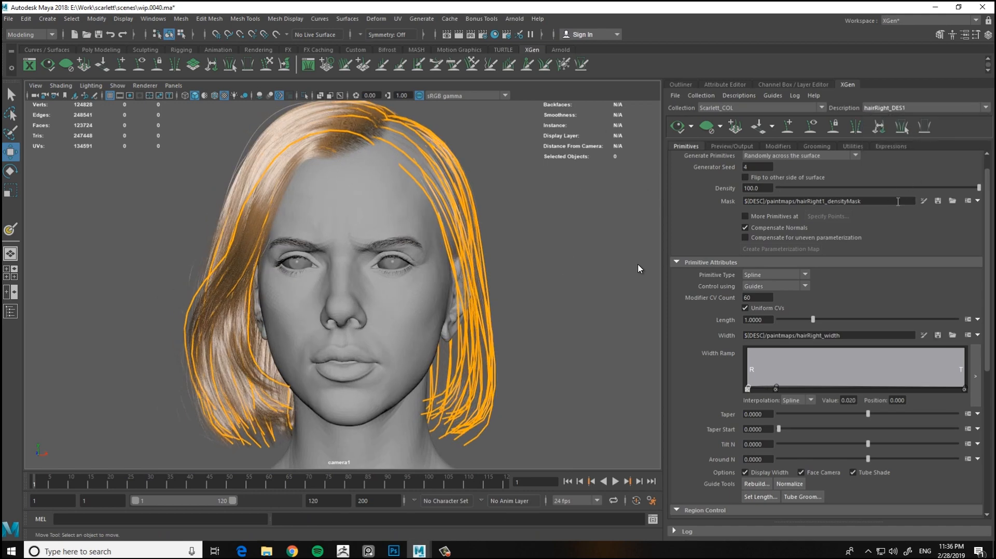
click(897, 122)
text(100)
key(Return)
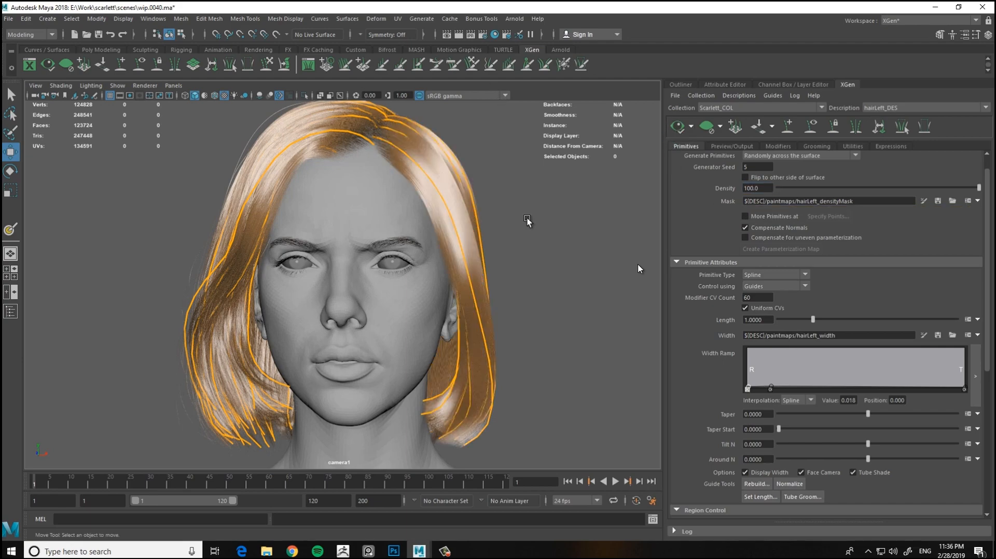
alt+drag(529, 220, 540, 256)
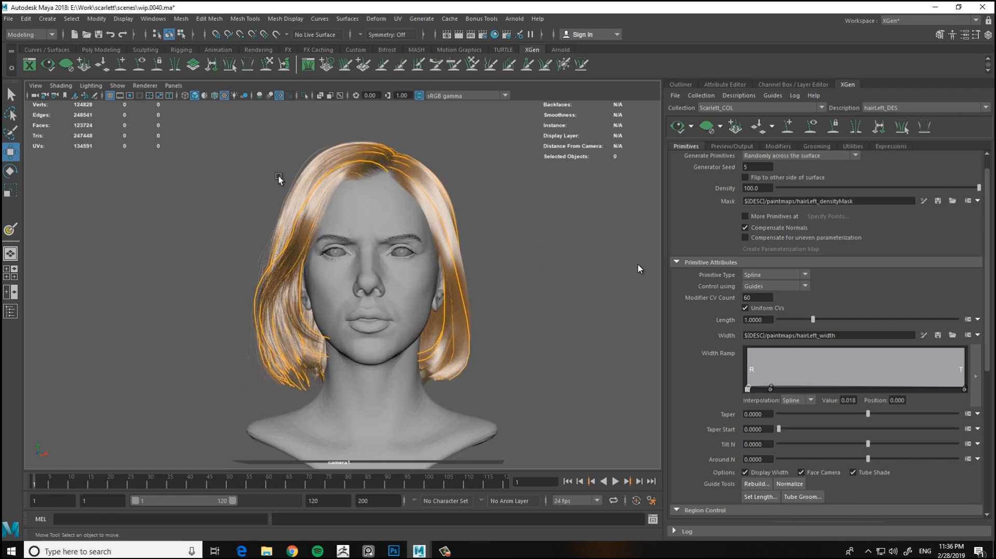
alt+drag(278, 179, 529, 173)
scroll(466, 281, down, 5)
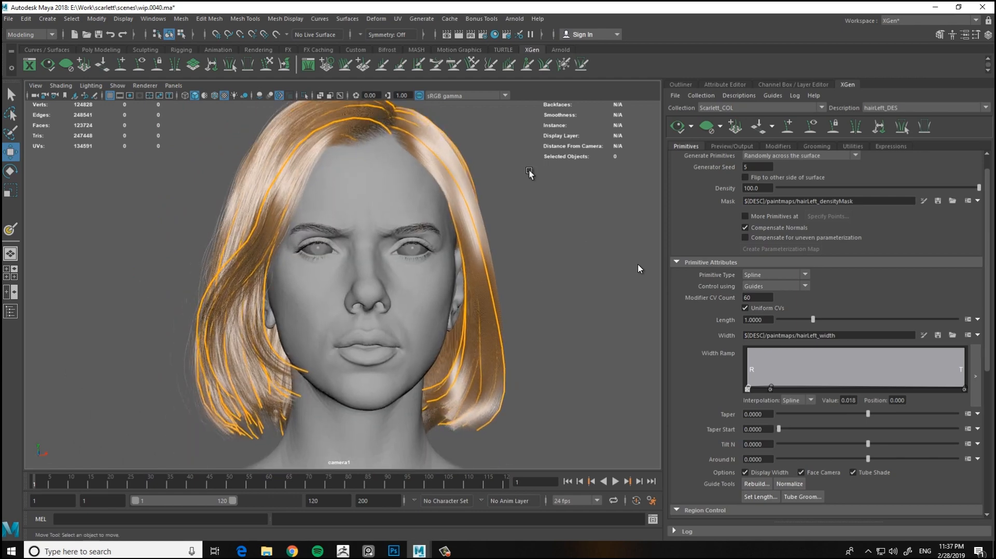
alt+drag(557, 270, 629, 173)
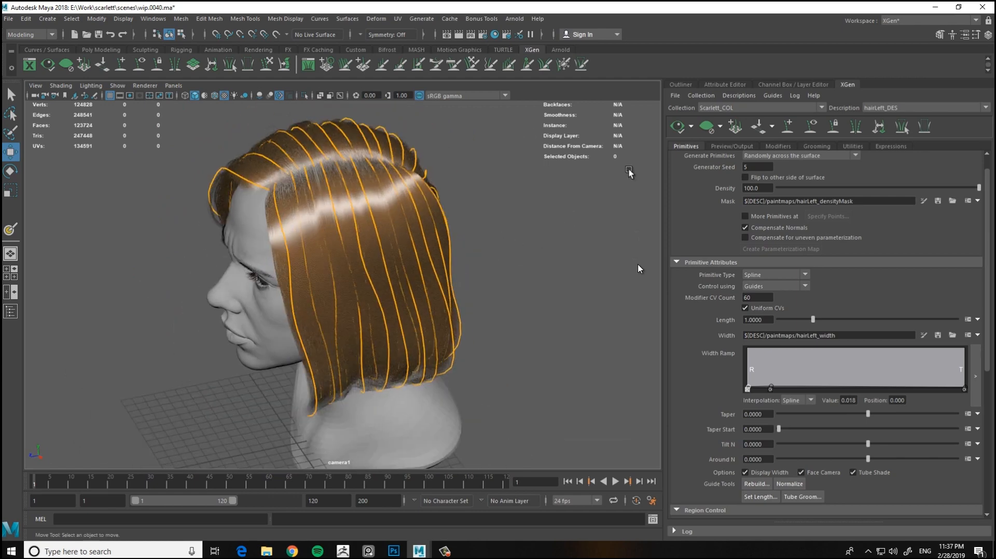
Select the left side guides, make hairLeft_DES the active description, and open the guide rebuild options without applying a new CV count
click(889, 107)
click(889, 127)
alt+drag(498, 228, 565, 200)
drag(522, 189, 340, 323)
alt+drag(492, 311, 534, 295)
click(888, 108)
click(888, 118)
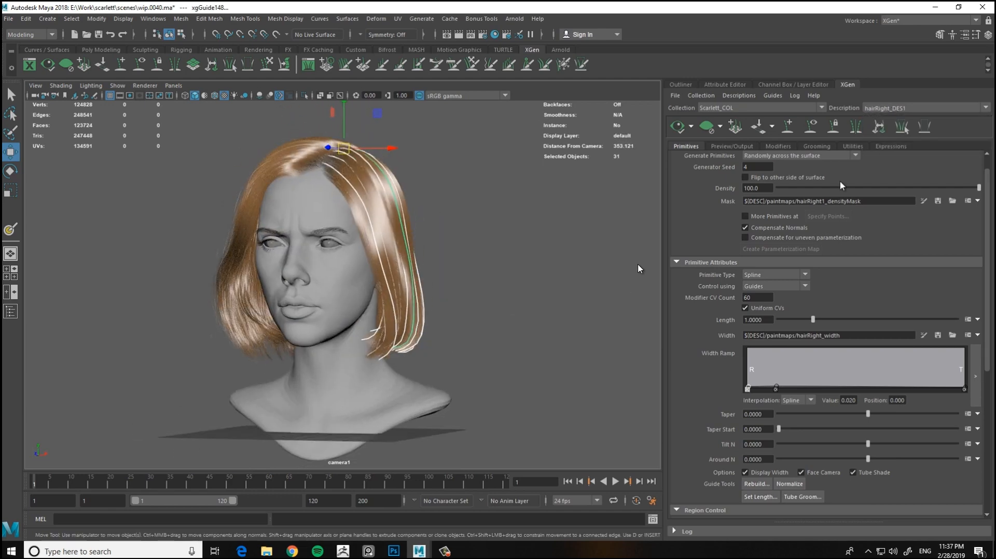
click(756, 484)
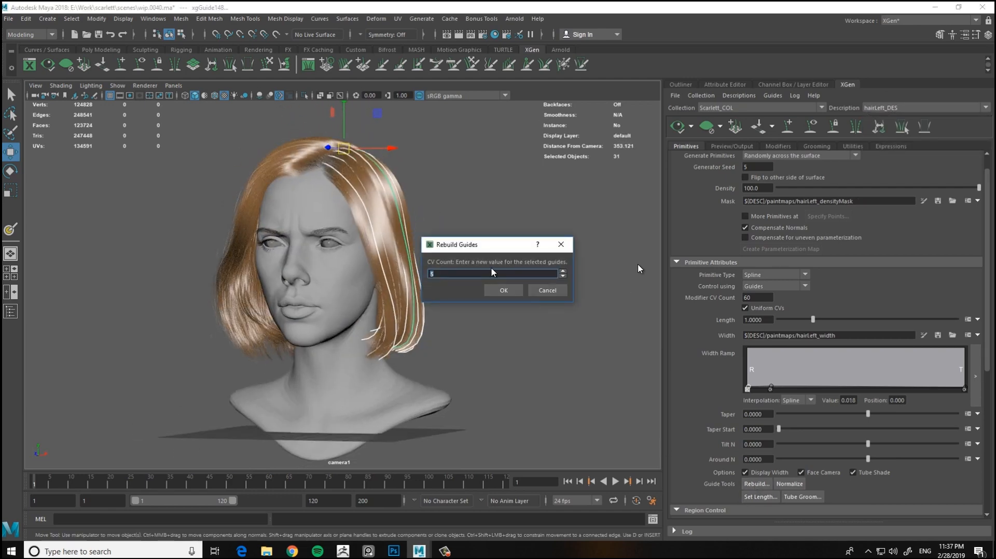
click(546, 295)
Clear the left hair preview and exclude the lower inner guides around the ear and nape from the guide selection
alt+drag(519, 296, 550, 291)
click(707, 128)
alt+right_drag(482, 288, 521, 288)
alt+drag(522, 288, 335, 326)
ctrl+drag(247, 209, 320, 276)
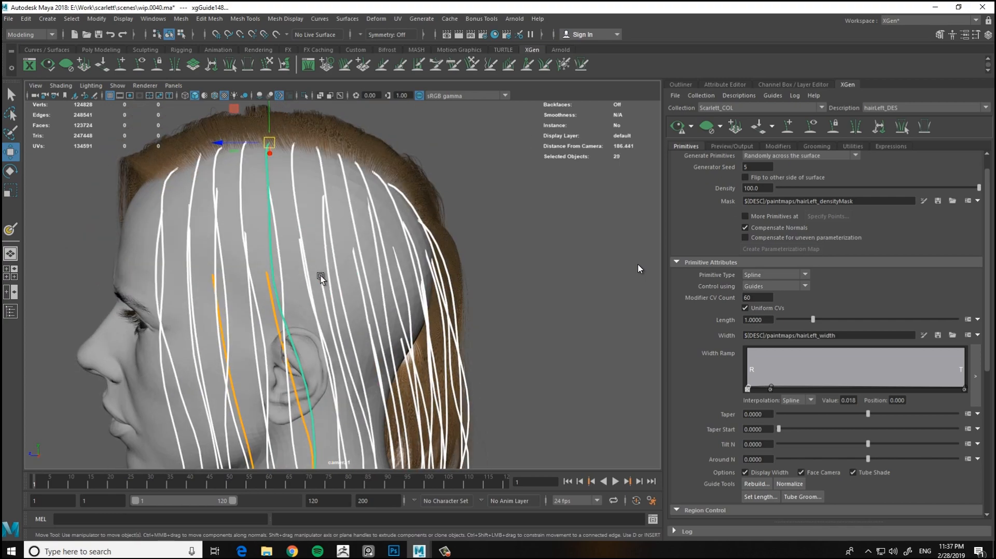
alt+middle_drag(327, 288, 319, 212)
alt+drag(348, 249, 305, 261)
ctrl+click(314, 298)
alt+drag(361, 298, 292, 267)
ctrl+click(357, 280)
alt+right_drag(292, 267, 254, 280)
alt+drag(274, 285, 339, 258)
alt+right_drag(340, 257, 345, 195)
alt+drag(416, 310, 410, 245)
Rebuild the selected left guides with a CV count of 10 and normalize them
click(752, 485)
text(10)
click(503, 290)
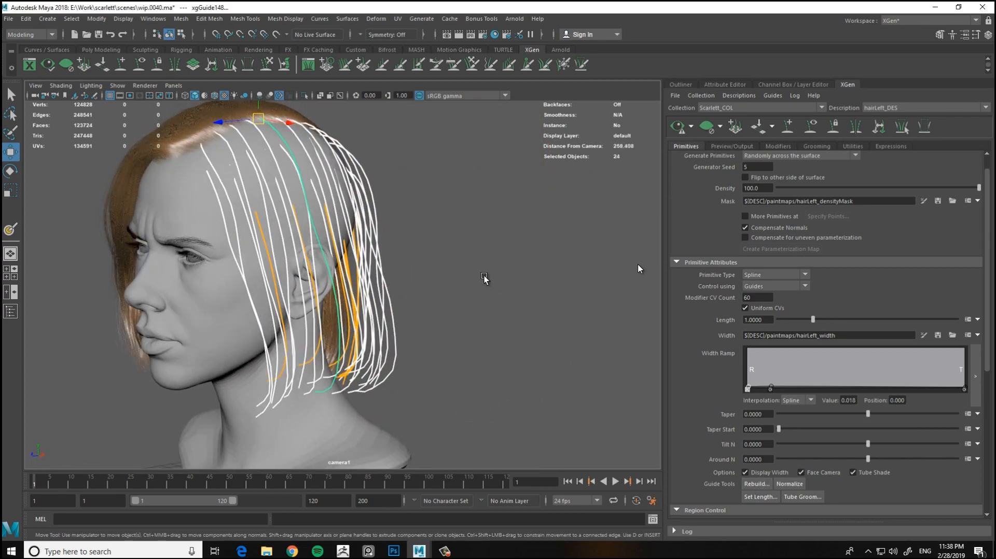
alt+drag(484, 280, 555, 250)
click(778, 482)
alt+right_drag(492, 279, 499, 260)
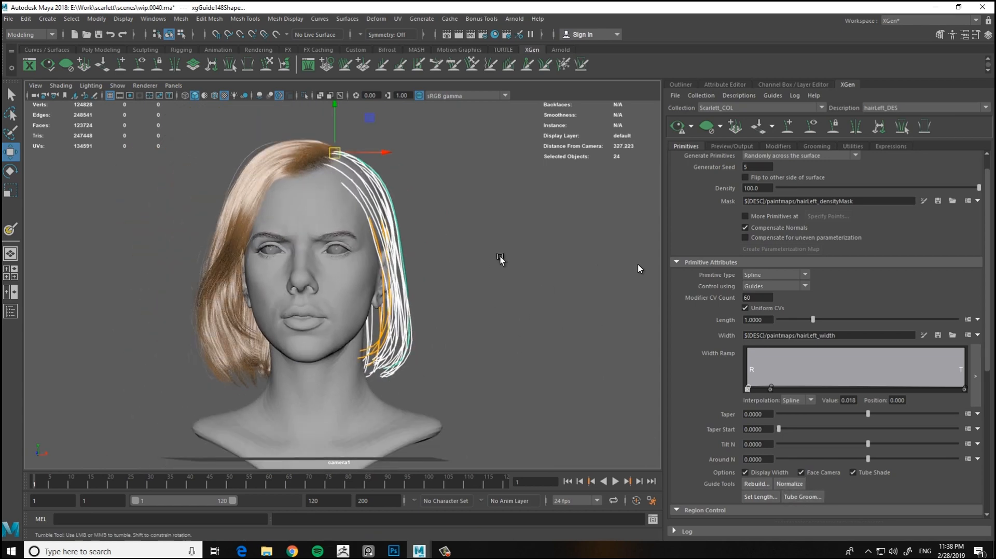
Review the left hair from several angles, and inspect the Cut modifier settings in the hairRight_DES1 modifier stack for reference
alt+drag(500, 260, 502, 172)
alt+drag(651, 161, 544, 252)
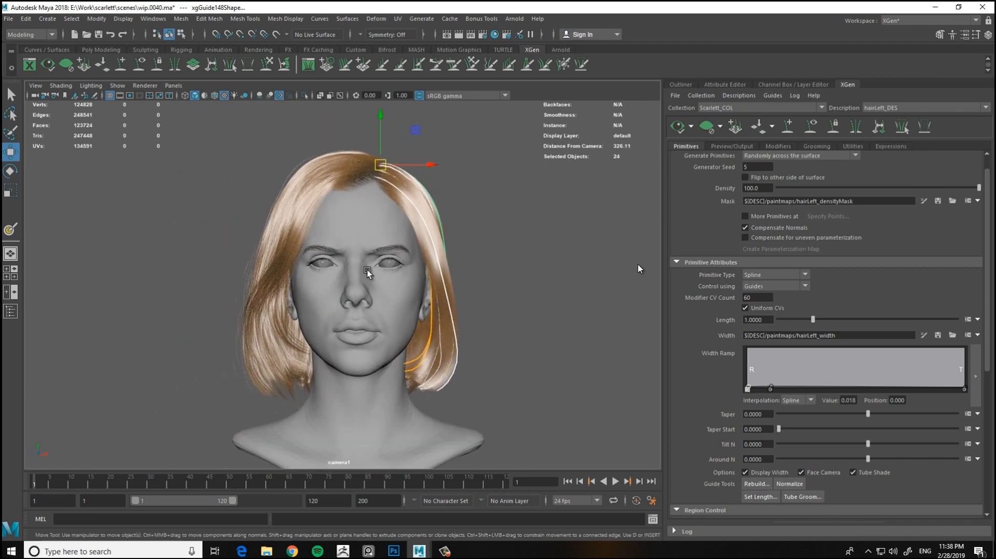
alt+drag(367, 270, 370, 289)
alt+right_drag(514, 262, 526, 295)
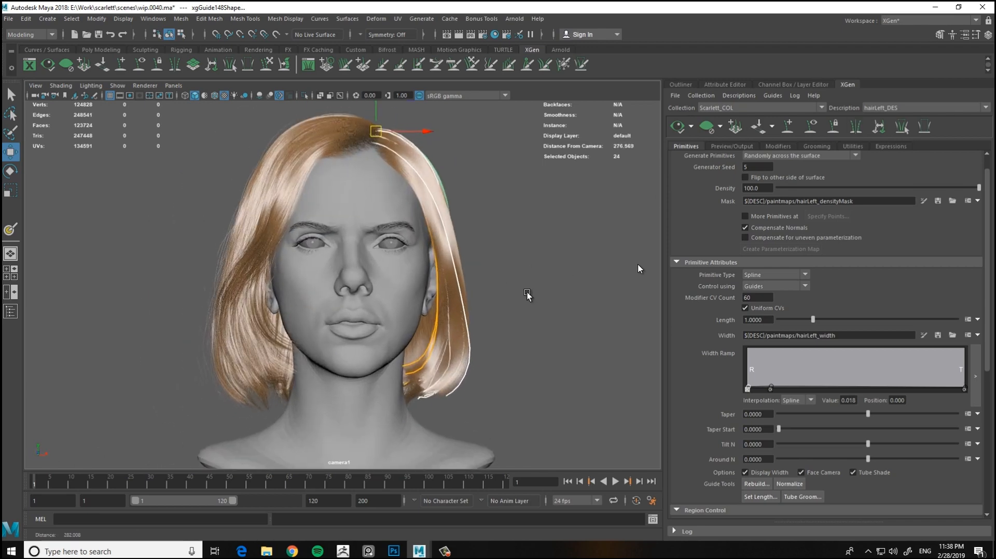
alt+drag(526, 296, 500, 288)
click(888, 109)
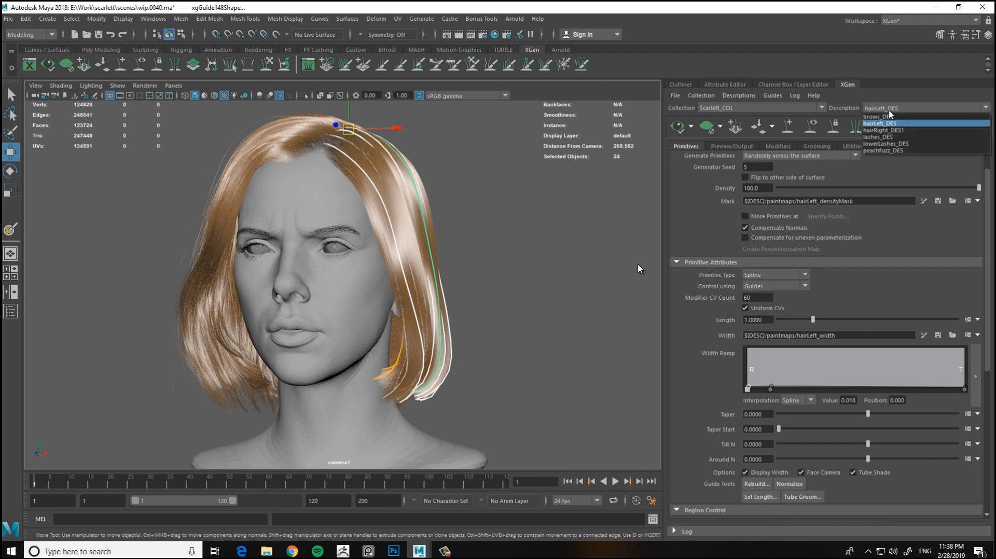
click(887, 123)
click(775, 146)
click(896, 109)
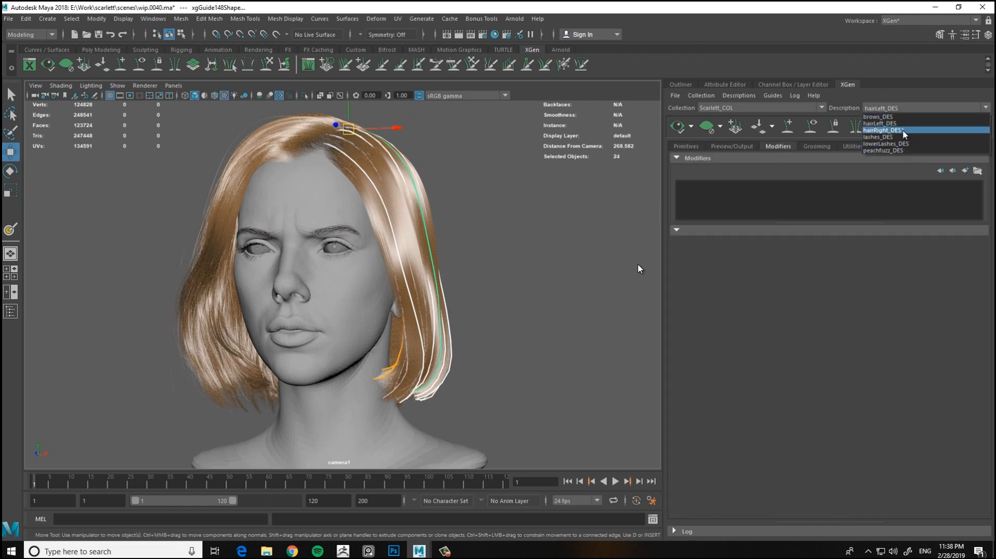
click(903, 130)
click(711, 203)
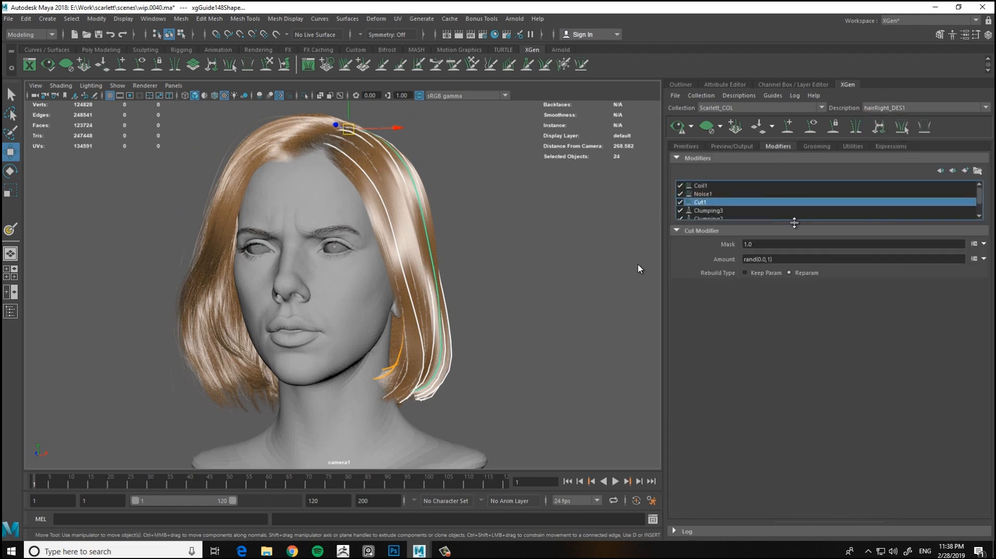
Add a Cut modifier to hairLeft_DES and set its amount to rand(0.0,1)
click(896, 109)
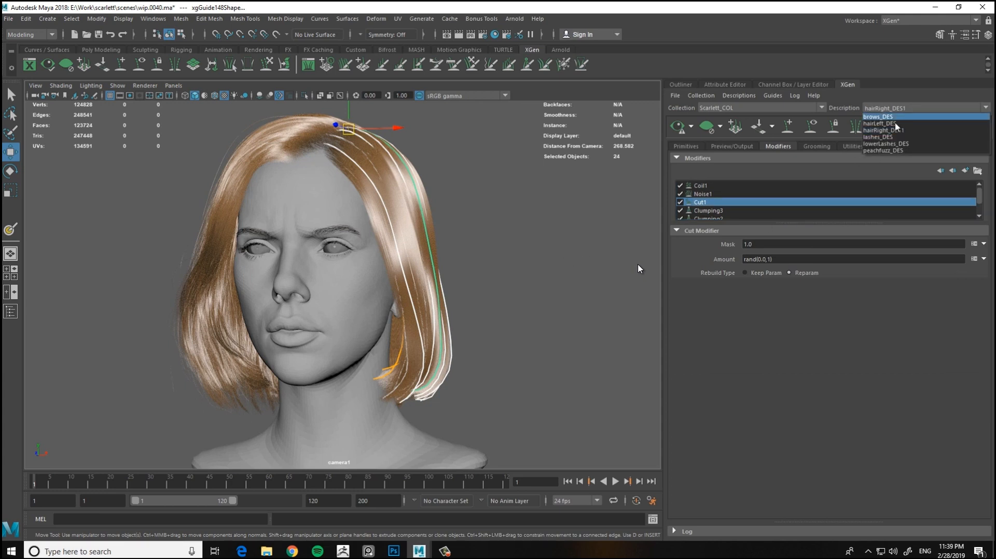
click(887, 123)
click(965, 170)
click(674, 231)
click(771, 324)
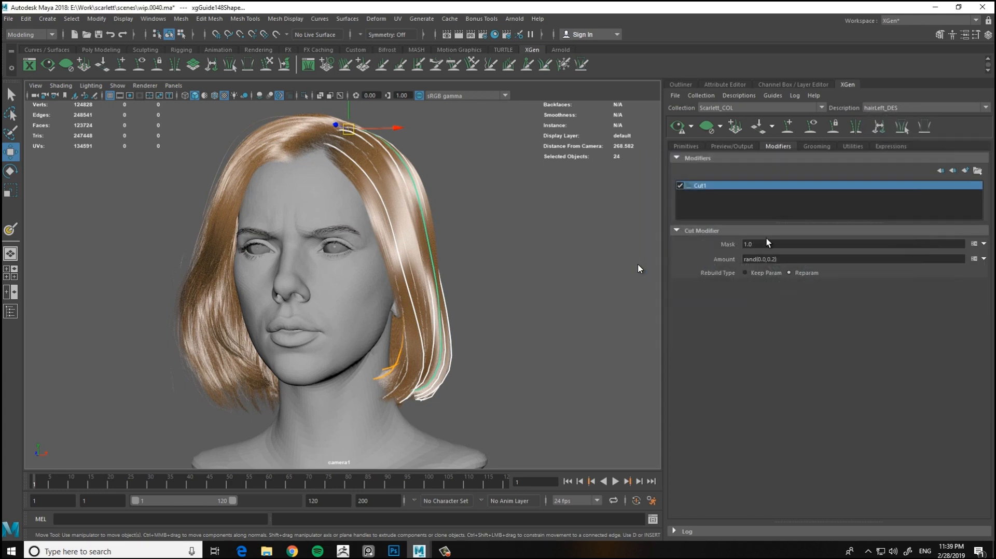
key(BackSpace)
key(BackSpace)
key(BackSpace)
text(1)
key(Return)
alt+drag(584, 223, 450, 228)
alt+drag(431, 133, 581, 217)
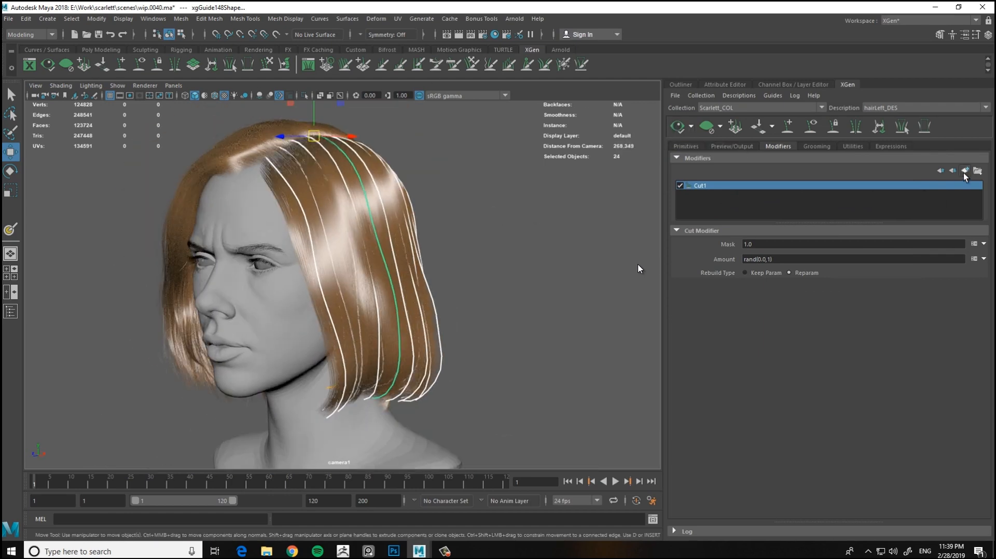
Add a Clumping modifier to the left hair and save clumping maps based on its guide points
click(964, 172)
click(762, 325)
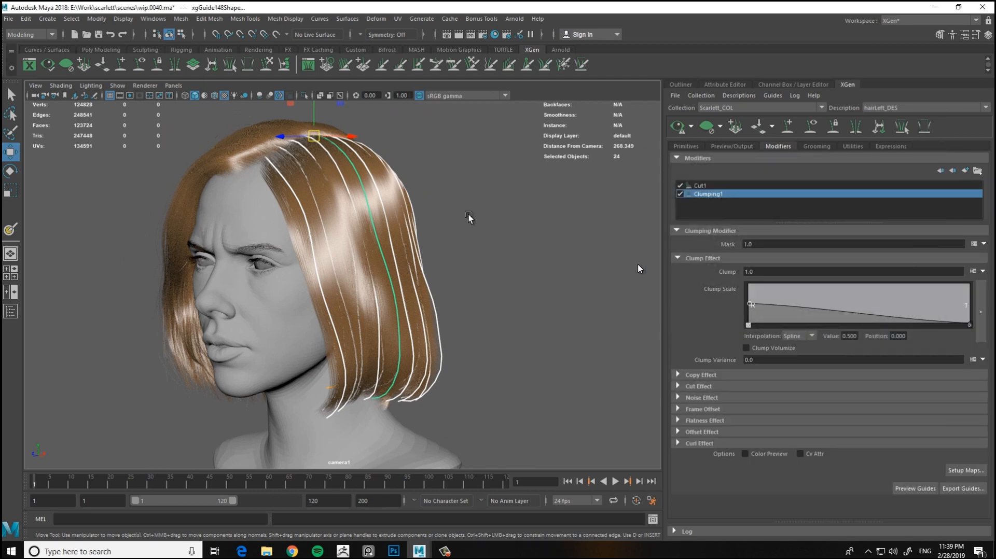
click(964, 470)
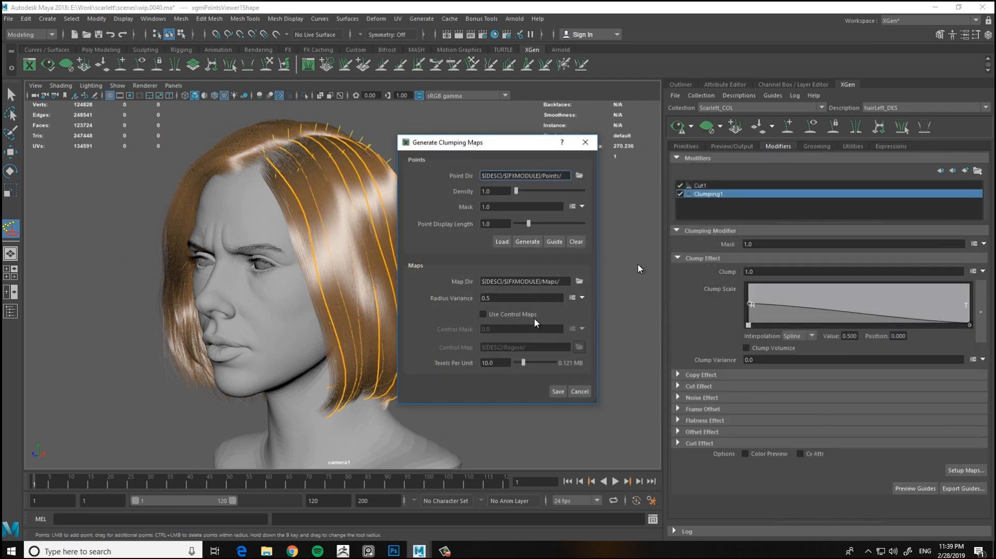
click(556, 392)
Adjust the Clump Scale curve with a point of value 0.237 at position 0.770 and a tip value of 0.079, and refresh the preview
alt+drag(563, 264, 574, 315)
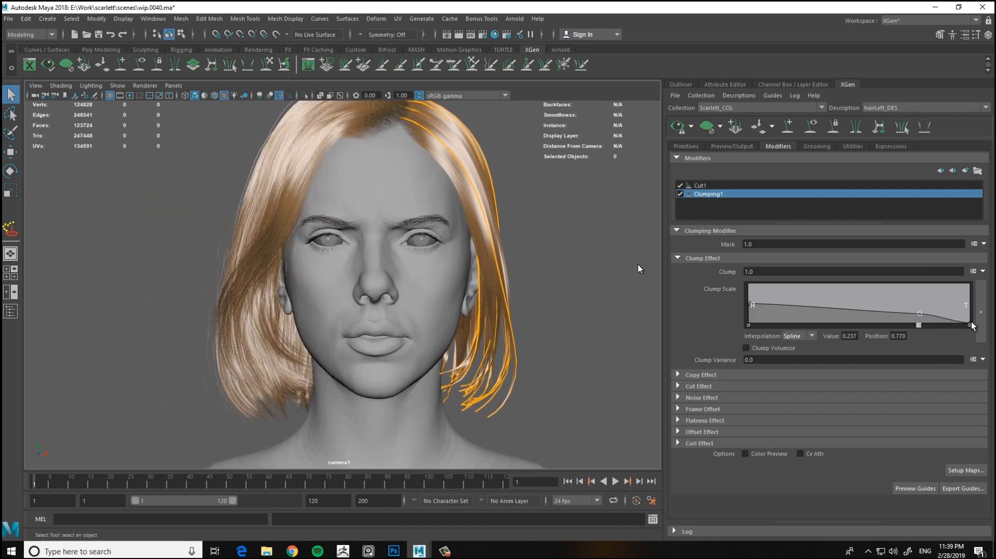
click(675, 128)
alt+middle_drag(568, 275, 542, 249)
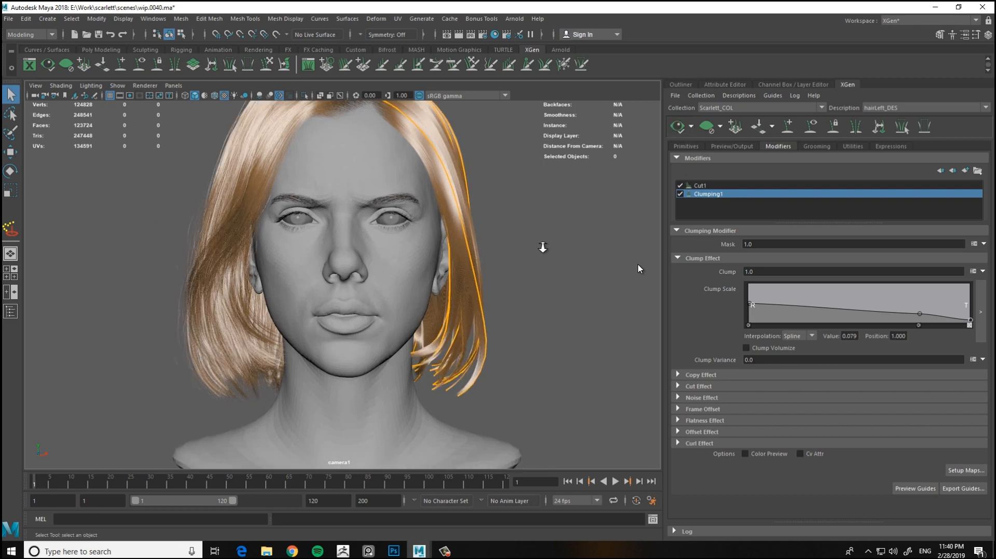
Make hairRight_DES1 the active description, select all its guides, and sculpt the right hair with the Sculpt Guides tool
alt+right_drag(542, 249, 617, 292)
alt+middle_drag(623, 297, 600, 306)
alt+drag(599, 306, 582, 351)
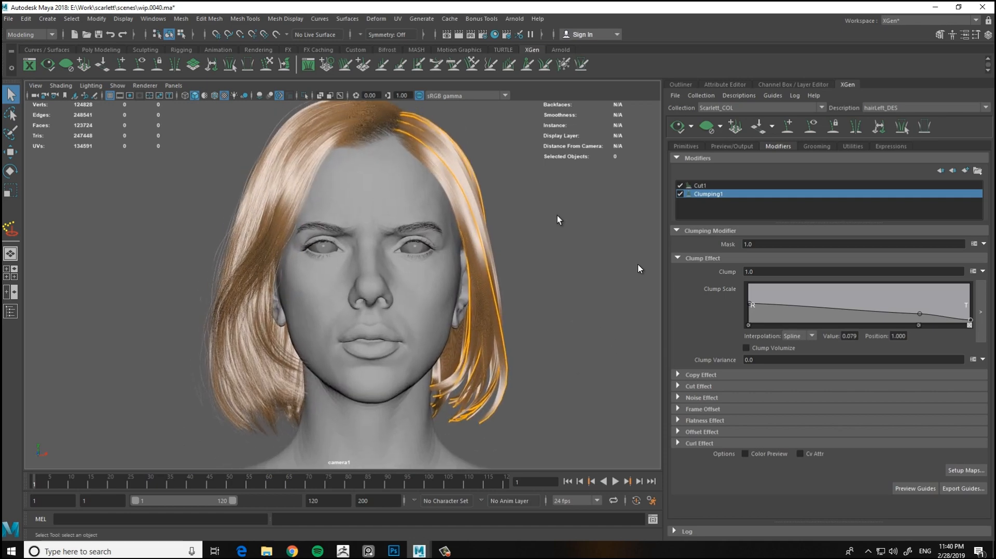
alt+right_drag(375, 332, 328, 322)
alt+middle_drag(327, 322, 343, 315)
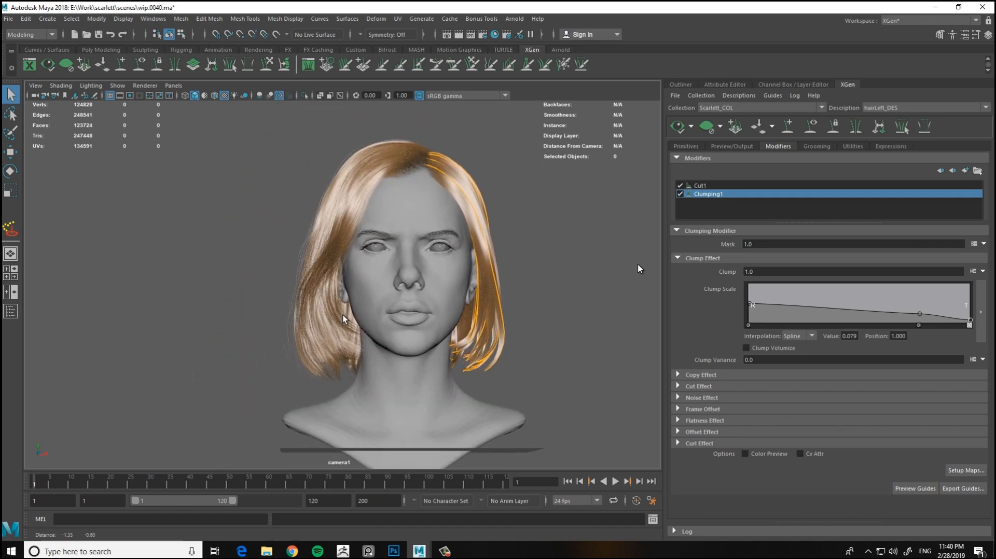
click(886, 108)
click(888, 132)
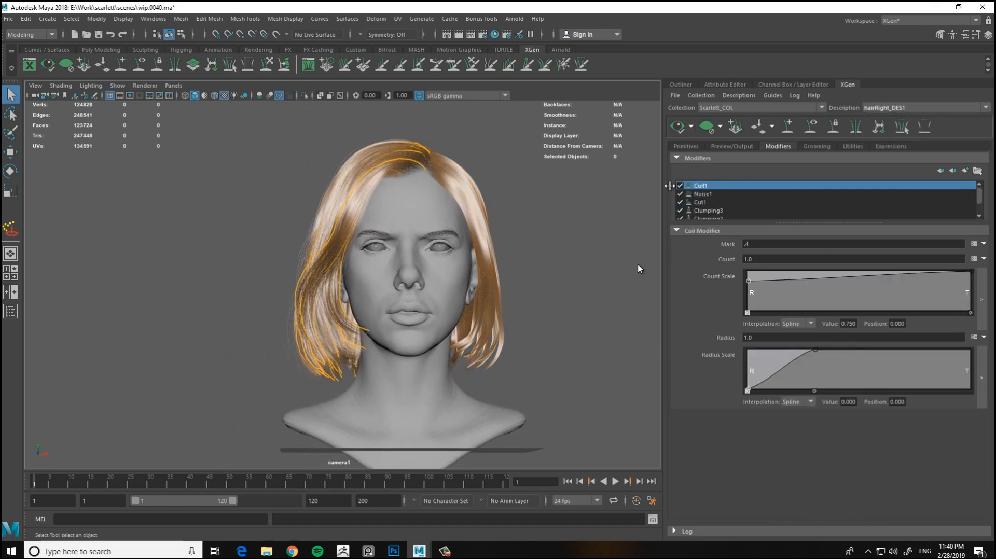
alt+drag(311, 337, 305, 311)
drag(177, 394, 365, 257)
click(267, 65)
alt+middle_drag(194, 270, 171, 226)
alt+right_drag(172, 226, 130, 231)
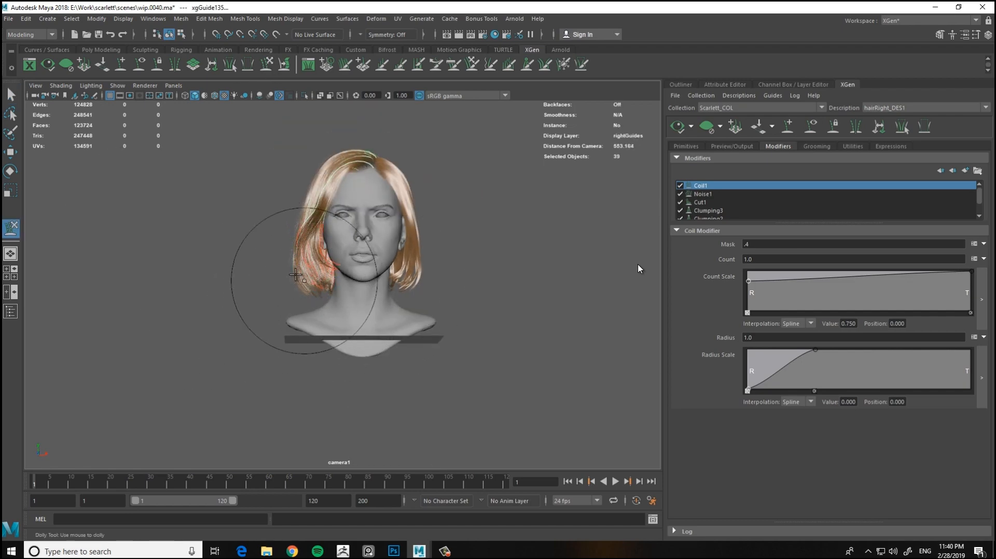
Select the guides beside the back parting of the right hair, sculpt them, and update the XGen preview
alt+drag(297, 276, 415, 326)
alt+drag(328, 329, 355, 370)
alt+right_drag(296, 317, 332, 302)
key(w)
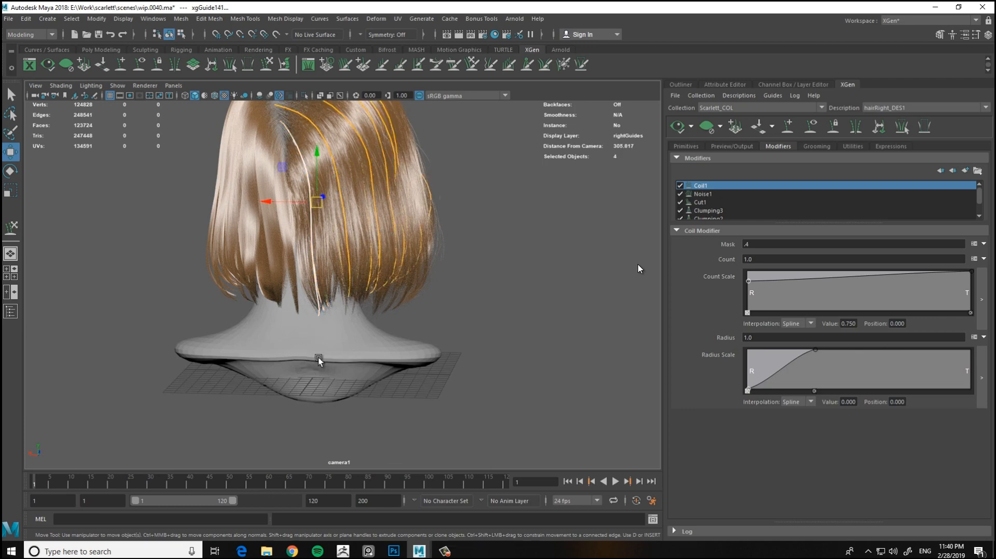
key(y)
alt+drag(325, 356, 225, 371)
alt+right_drag(225, 371, 195, 376)
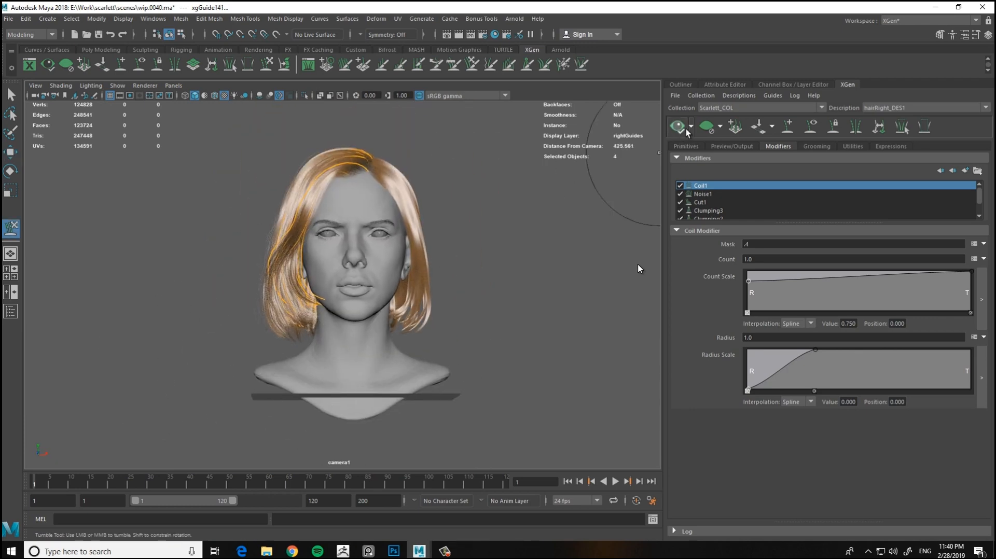
Reselect all the right-side guides, sculpt their ends around the nape, and hide the guides
alt+middle_drag(478, 246, 428, 260)
mouse_move(477, 269)
alt+right_down()
mouse_move(542, 293)
mouse_move(483, 273)
alt+right_up()
mouse_move(482, 274)
alt+mouse_down()
mouse_move(592, 296)
mouse_move(470, 285)
alt+mouse_up()
mouse_move(259, 353)
alt+right_down()
mouse_move(294, 366)
mouse_move(229, 336)
mouse_move(290, 358)
alt+right_up()
key(w)
drag(249, 342, 366, 258)
alt+right_drag(321, 306, 290, 296)
alt+drag(290, 296, 293, 302)
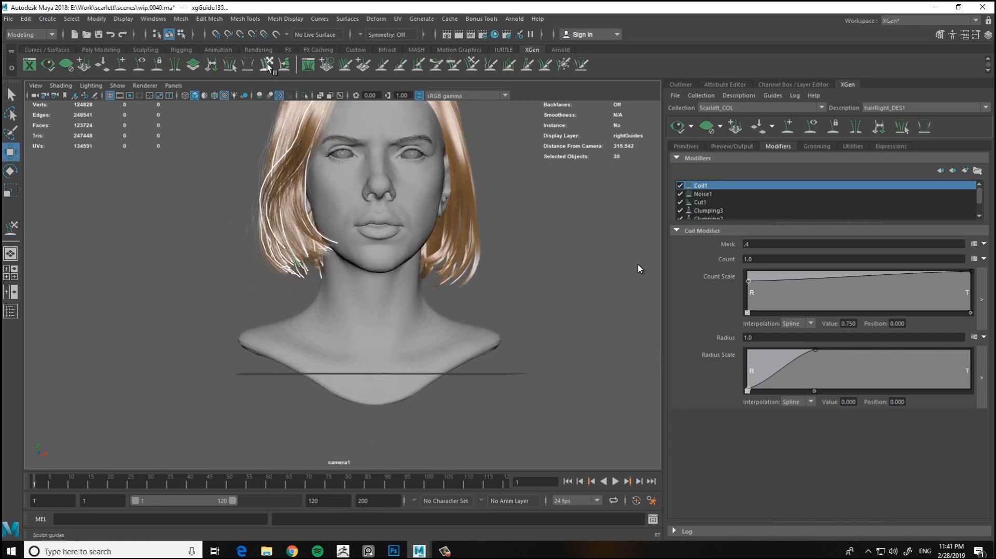
mouse_move(353, 302)
alt+mouse_down()
mouse_move(344, 286)
mouse_move(344, 315)
mouse_move(594, 159)
mouse_move(542, 327)
mouse_move(266, 338)
mouse_move(302, 392)
mouse_move(298, 374)
alt+mouse_up()
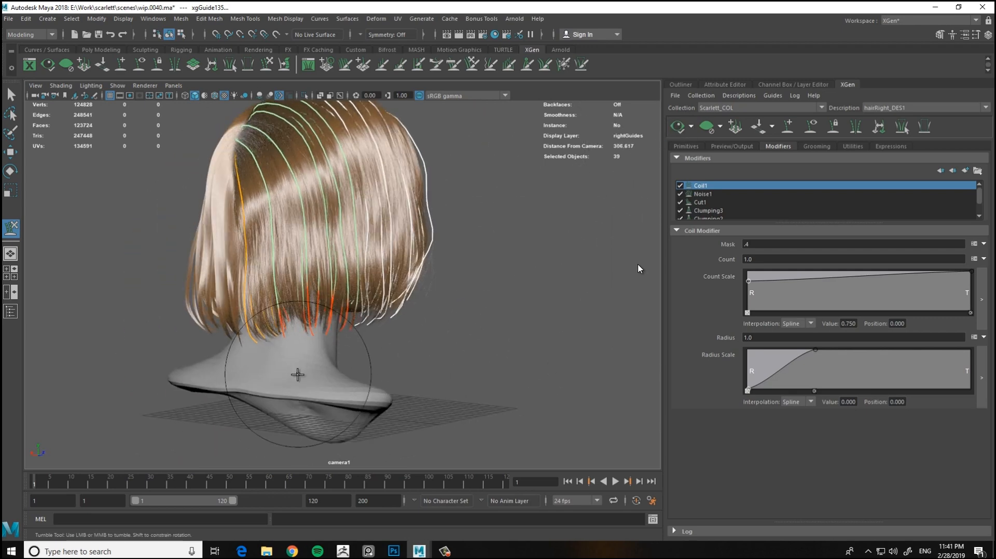
mouse_move(654, 148)
alt+mouse_down()
mouse_move(320, 311)
mouse_move(478, 285)
mouse_move(543, 297)
mouse_move(576, 280)
alt+mouse_up()
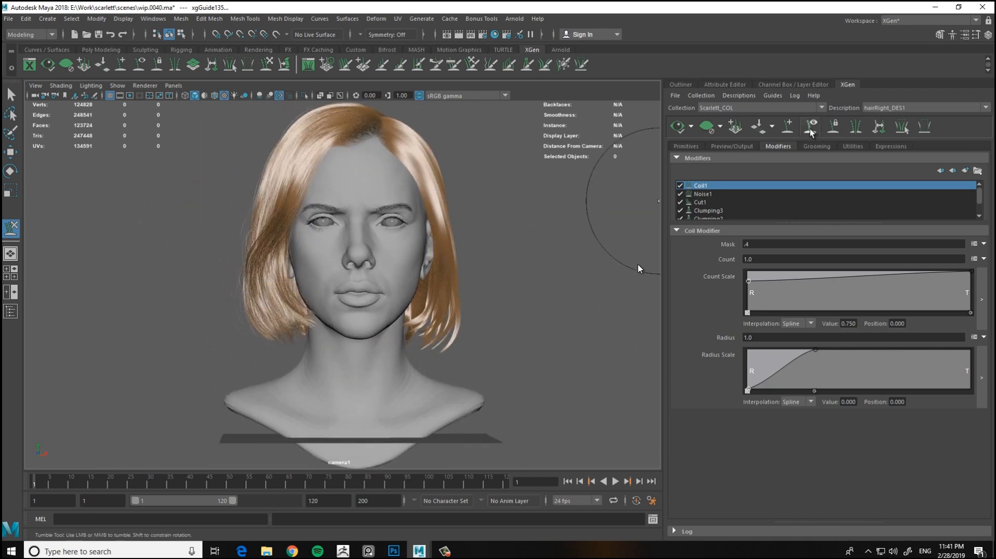
Make hairLeft_DES the active description, show and select its guides, sculpt them, and update the XGen preview
alt+right_drag(566, 229, 514, 311)
click(892, 108)
click(891, 125)
click(812, 132)
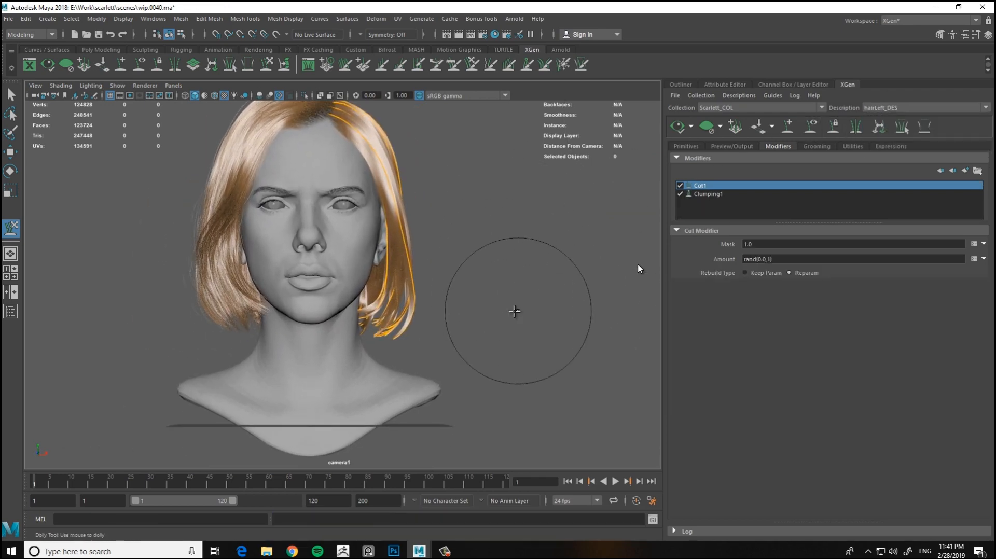
drag(390, 361, 467, 301)
mouse_move(477, 312)
alt+mouse_down()
mouse_move(431, 334)
mouse_move(482, 311)
alt+mouse_up()
click(268, 65)
alt+right_drag(431, 325, 397, 338)
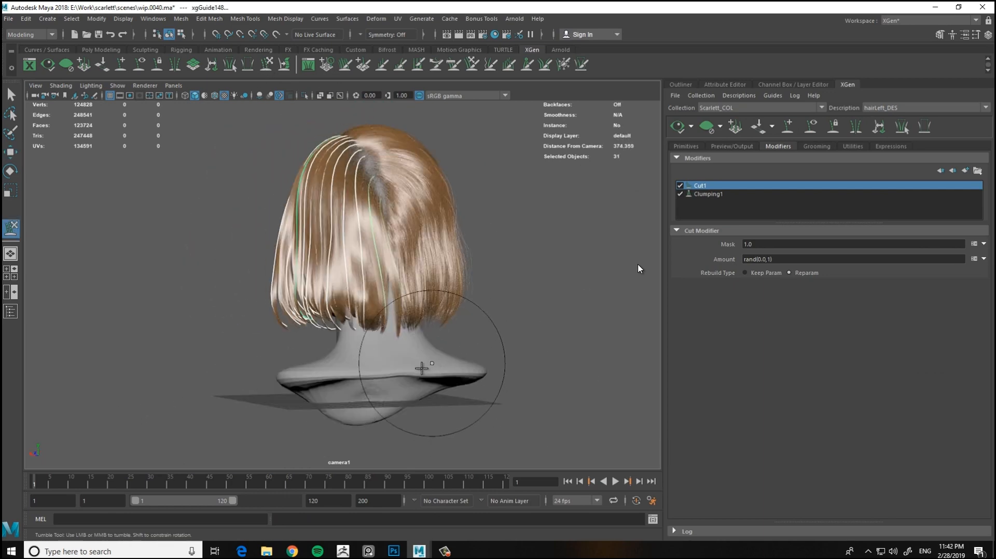
alt+drag(421, 368, 404, 376)
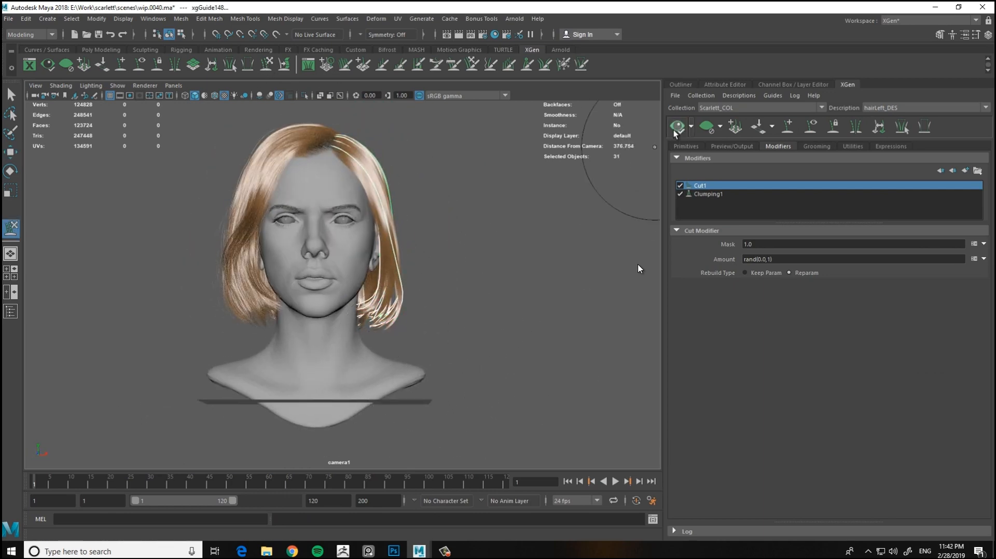
Sculpt the lower ends of all the left-side guides to balance the silhouette with the right side
alt+middle_drag(487, 265, 489, 296)
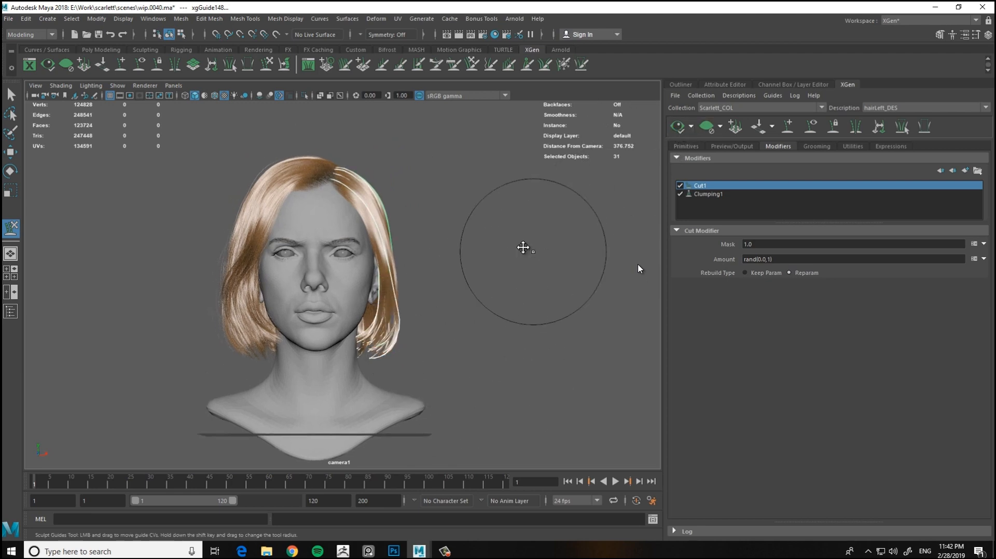
mouse_move(522, 248)
alt+right_down()
mouse_move(527, 294)
mouse_move(519, 298)
alt+right_up()
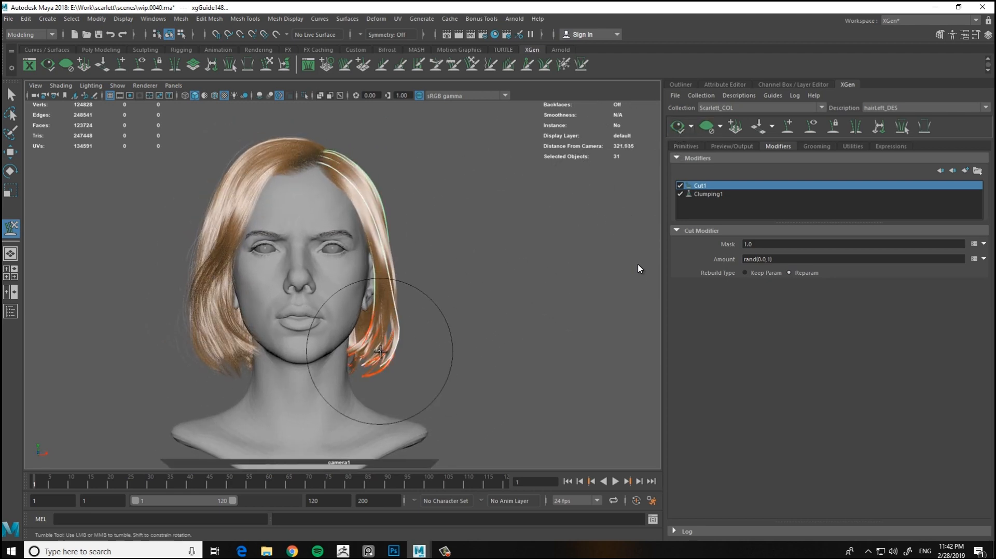
mouse_move(511, 248)
alt+mouse_down()
mouse_move(371, 255)
mouse_move(501, 249)
alt+mouse_up()
alt+right_drag(501, 249, 455, 271)
alt+drag(455, 270, 545, 285)
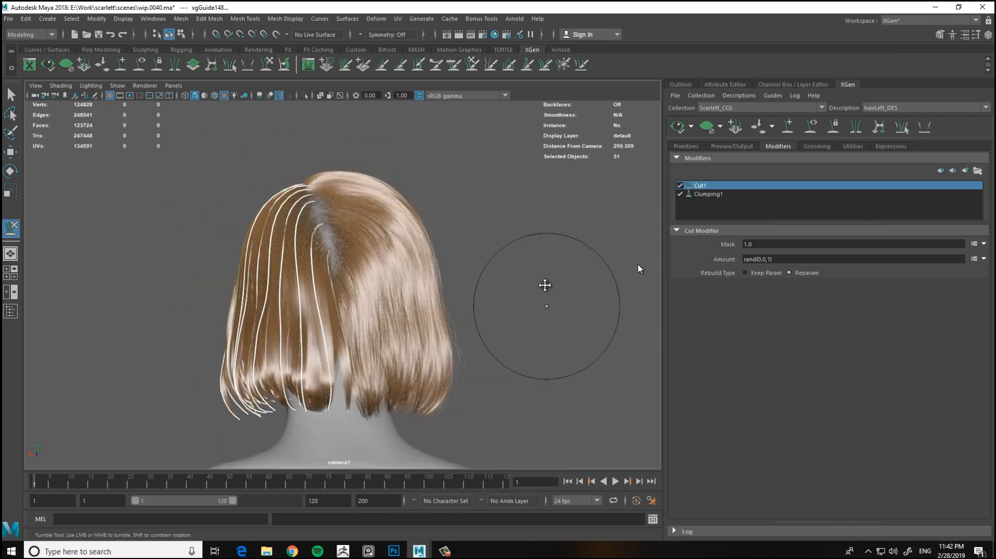
alt+right_drag(545, 284, 541, 387)
Select the left guide nearest the back parting, sculpt it toward the gap between the two halves, and update the preview
alt+drag(320, 431, 350, 453)
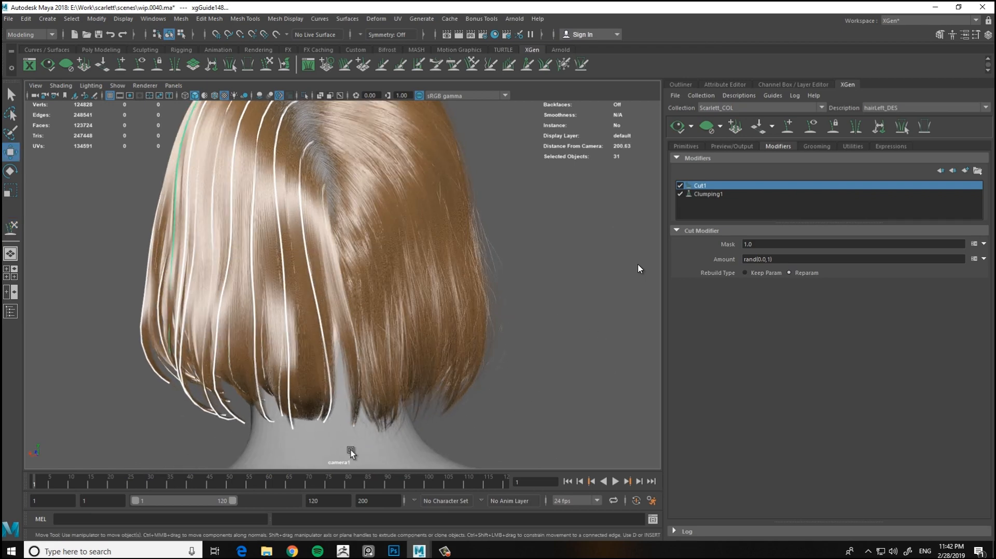
alt+right_drag(350, 453, 322, 415)
alt+middle_drag(321, 415, 320, 358)
click(316, 311)
key(y)
alt+drag(337, 357, 321, 358)
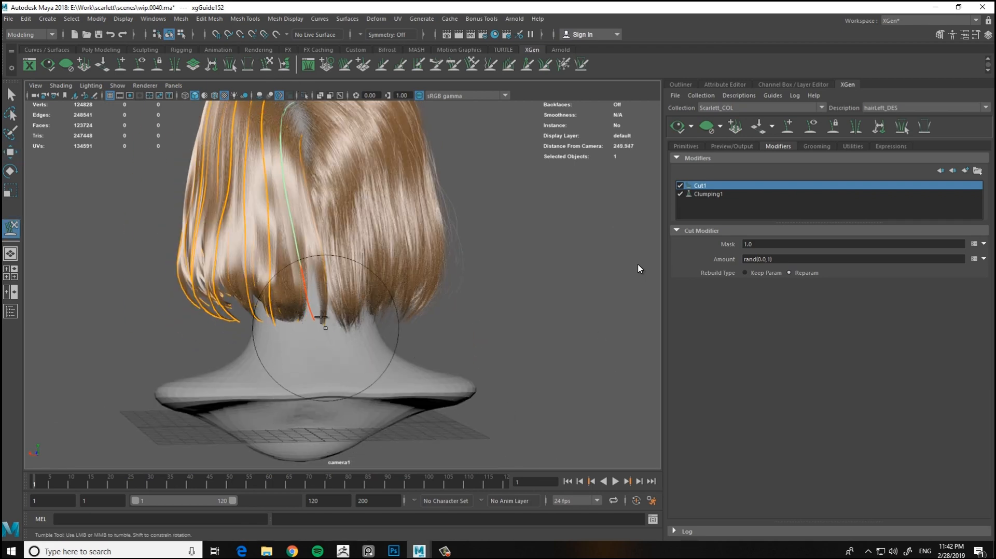
alt+drag(357, 245, 363, 427)
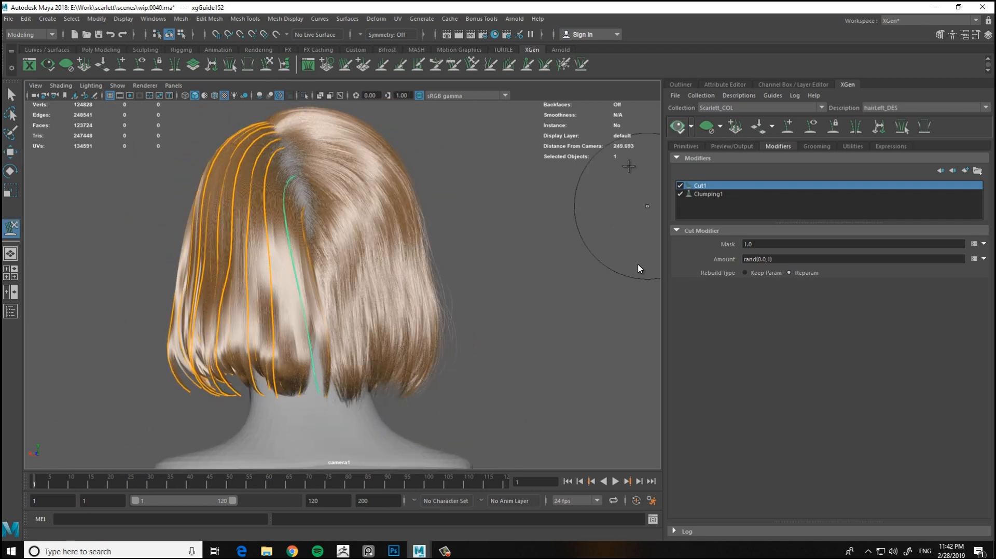
alt+drag(372, 260, 497, 253)
alt+right_drag(497, 254, 452, 247)
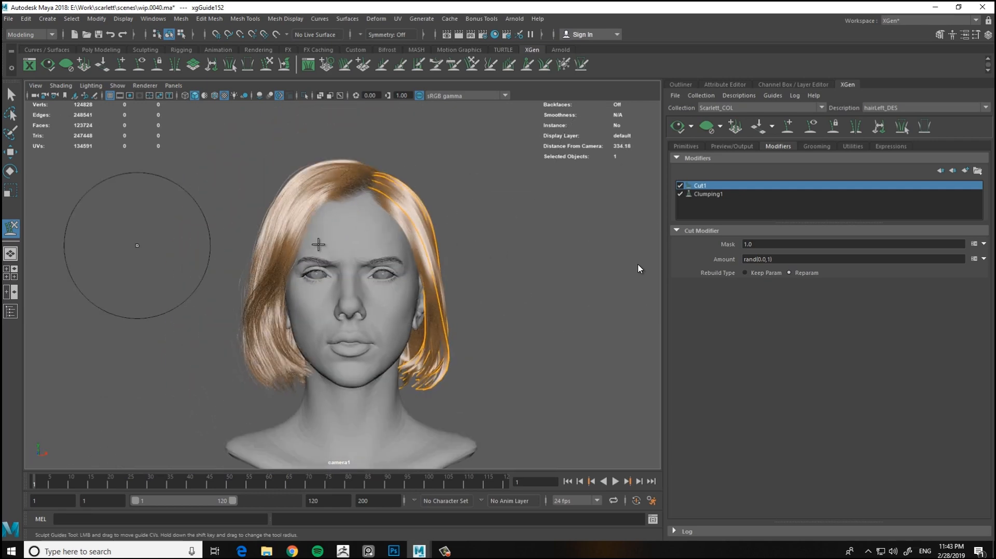
Select two guides on the front of the left hair and reshape them with the Sculpt Guides tool
alt+drag(319, 244, 275, 247)
alt+right_drag(430, 249, 520, 250)
alt+drag(520, 251, 487, 237)
alt+middle_drag(486, 237, 483, 270)
key(w)
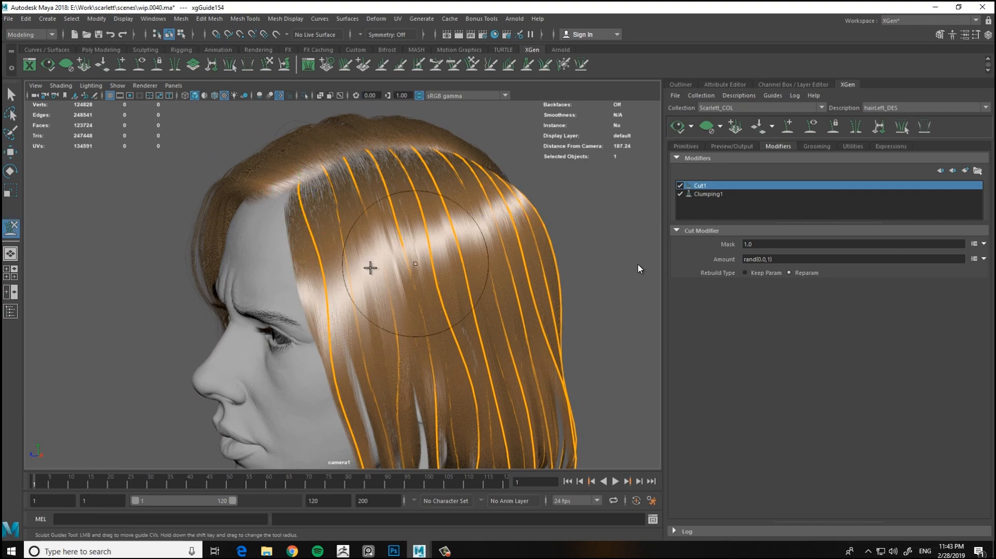
mouse_move(370, 268)
alt+mouse_down()
mouse_move(316, 318)
mouse_move(457, 332)
mouse_move(389, 332)
mouse_move(397, 308)
mouse_move(470, 286)
alt+mouse_up()
key(w)
shift+click(444, 252)
key(y)
mouse_move(471, 244)
alt+mouse_down()
mouse_move(466, 220)
mouse_move(489, 270)
mouse_move(443, 208)
alt+mouse_up()
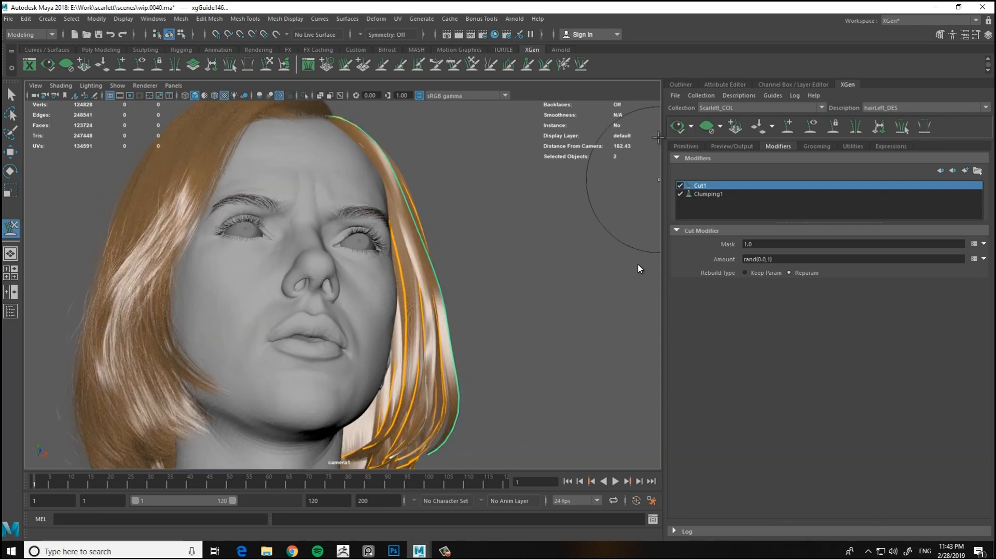
Select most of the left-side guides, sculpt the outer contour of the hair, and update the XGen preview
alt+drag(658, 138, 460, 288)
alt+right_drag(460, 288, 437, 246)
alt+middle_drag(438, 246, 440, 239)
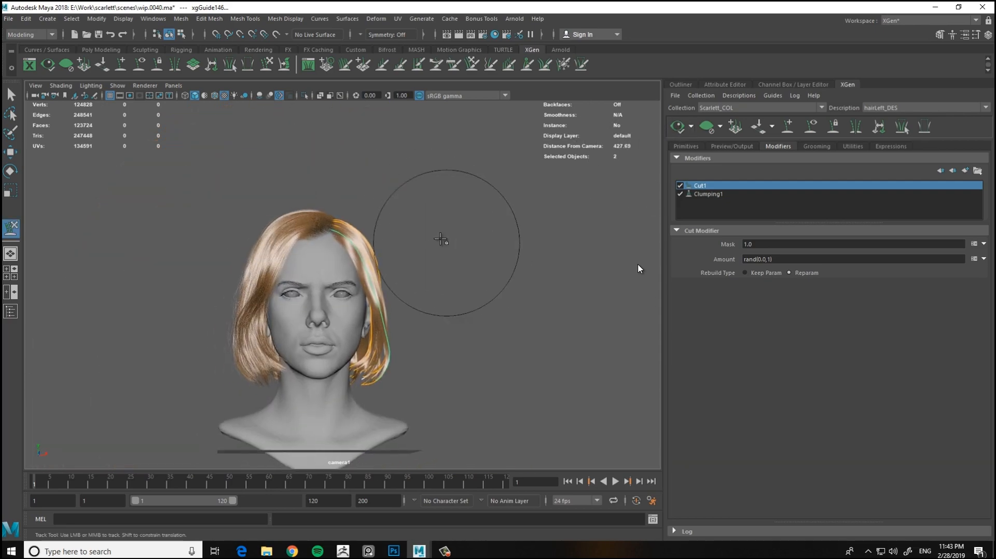
alt+right_drag(440, 239, 461, 239)
key(w)
shift+click(393, 258)
key(y)
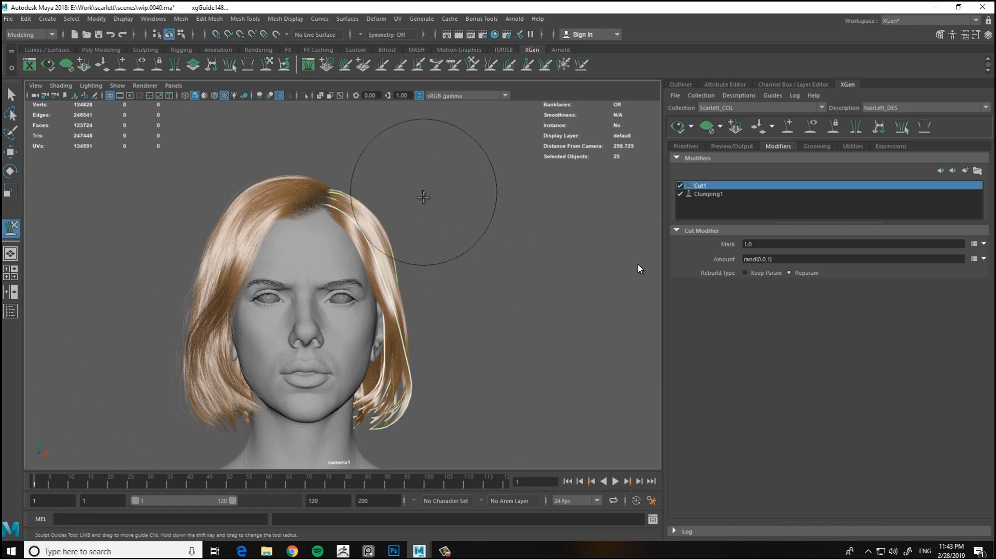
alt+drag(659, 130, 499, 242)
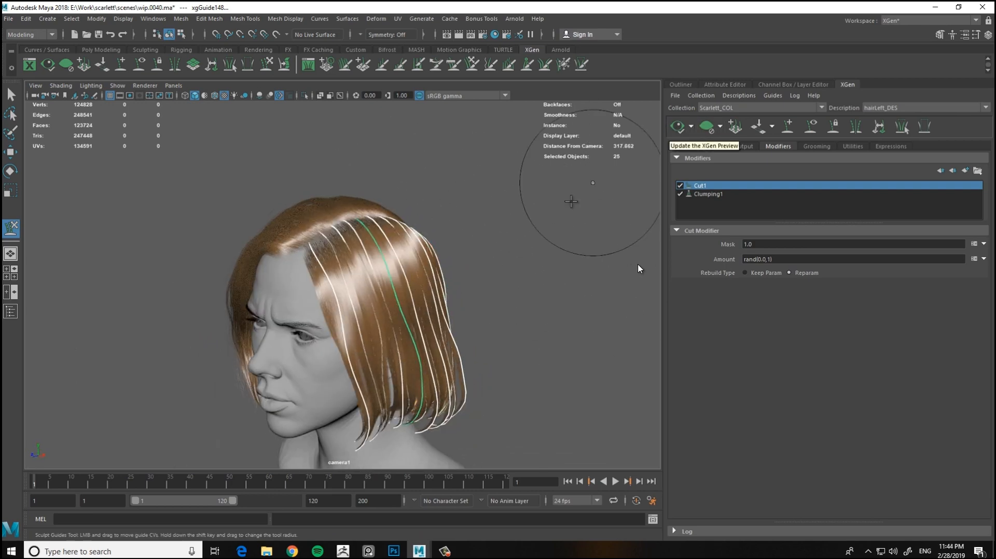
Select guide xgGuide146 near the left side of the face, sculpt its middle and lower end, and update the preview
mouse_move(572, 202)
alt+mouse_down()
mouse_move(244, 207)
mouse_move(571, 214)
mouse_move(515, 242)
mouse_move(563, 275)
mouse_move(482, 321)
mouse_move(516, 340)
alt+mouse_up()
key(w)
key(y)
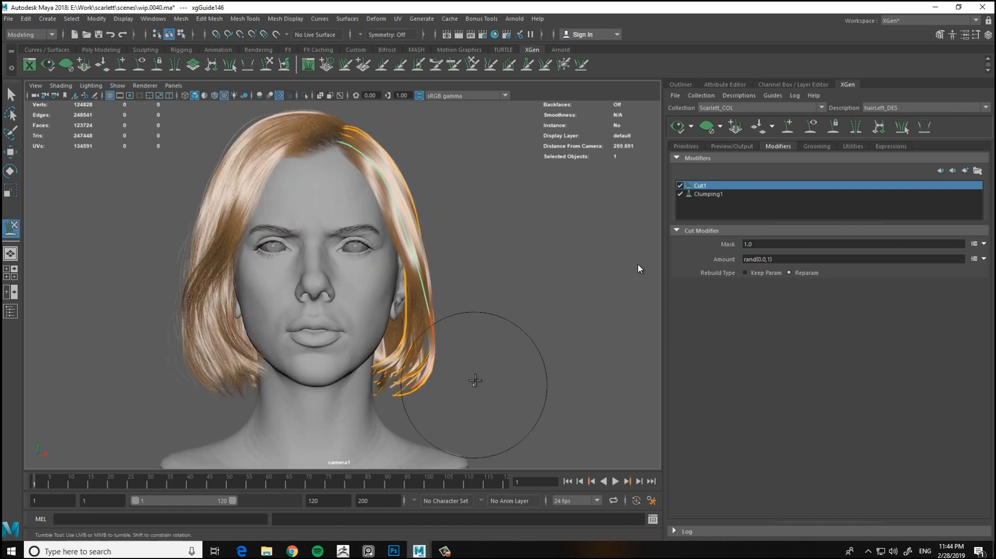
alt+drag(429, 401, 475, 293)
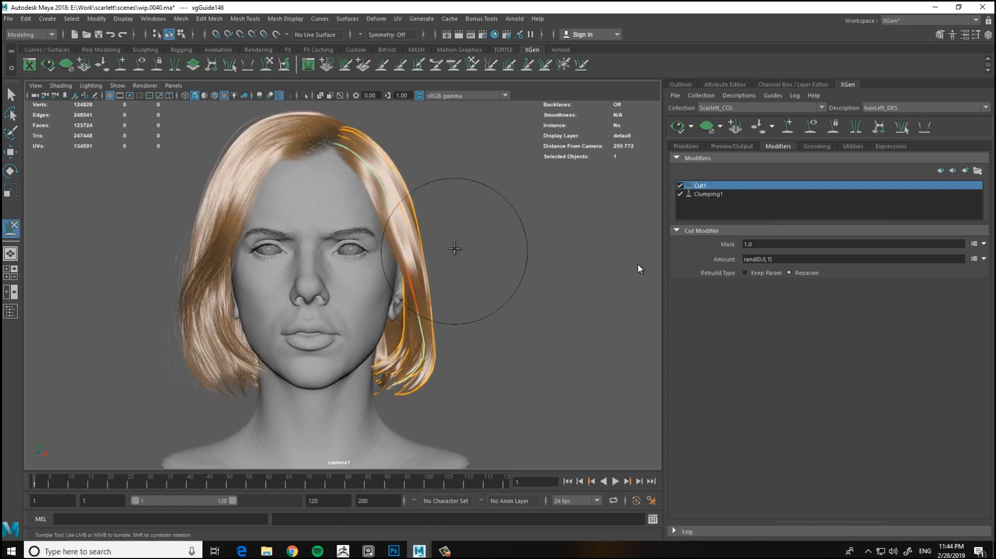
alt+drag(540, 250, 466, 363)
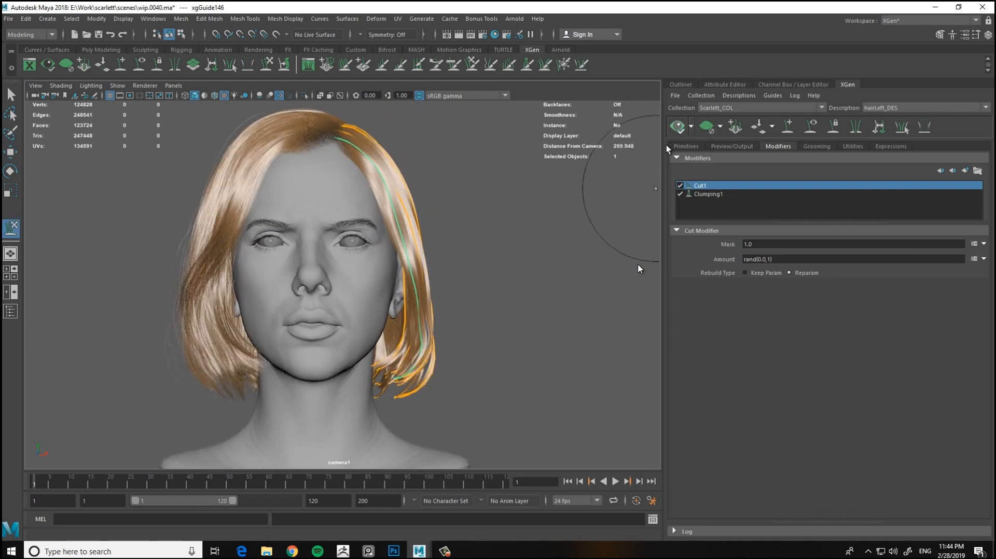
mouse_move(655, 188)
alt+mouse_down()
mouse_move(527, 200)
mouse_move(415, 294)
mouse_move(485, 276)
mouse_move(335, 358)
mouse_move(301, 325)
alt+mouse_up()
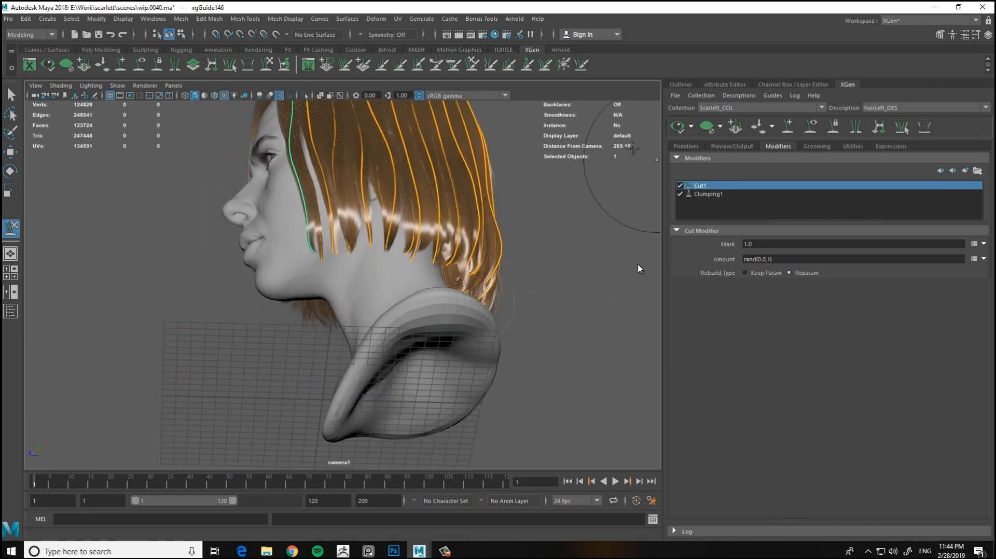
Select guide xgGuide154 behind the front edge of the left hair and sculpt its tip
alt+drag(631, 148, 451, 324)
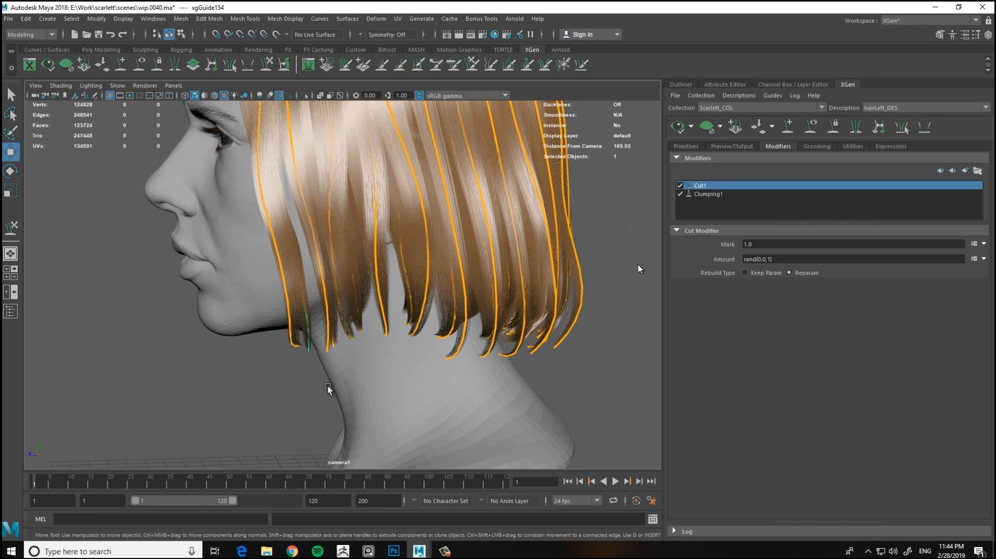
key(y)
mouse_move(327, 385)
alt+mouse_down()
mouse_move(343, 354)
mouse_move(380, 336)
mouse_move(366, 358)
alt+mouse_up()
scroll(342, 346, down, 3)
alt+drag(569, 201, 445, 255)
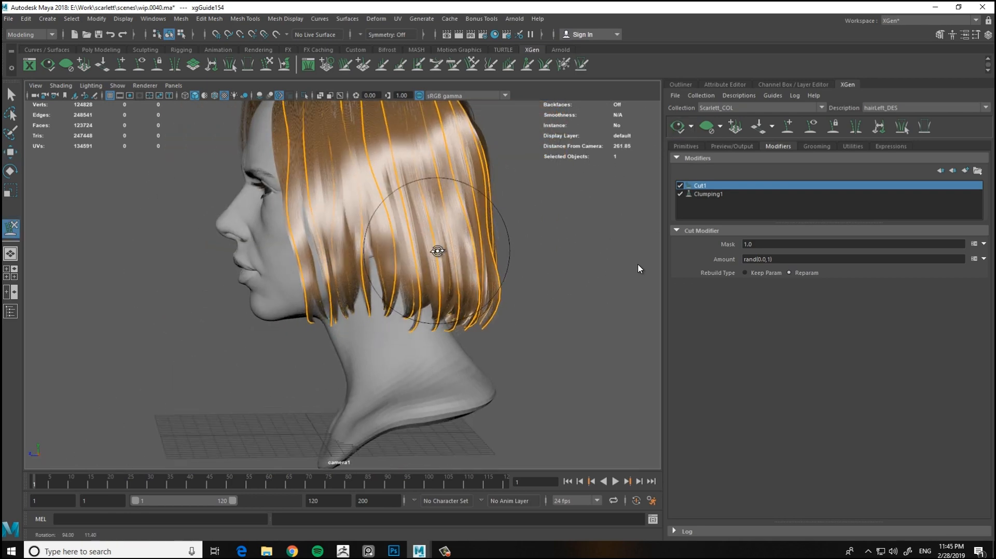
Clear the left hair preview, sculpt the middle of guide xgGuide154 against the head, and regenerate the preview
alt+right_drag(444, 256, 376, 88)
scroll(324, 253, up, 2)
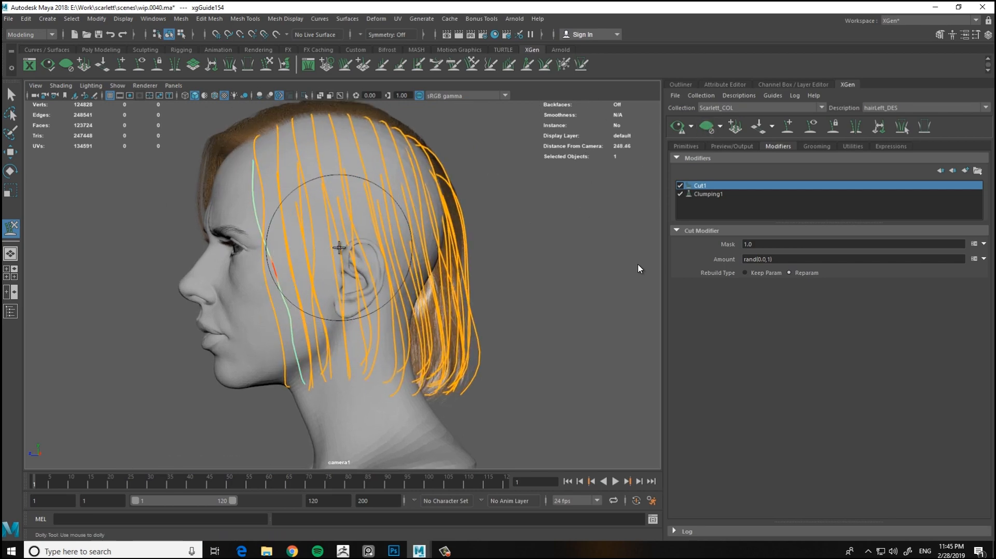
scroll(348, 270, up, 4)
scroll(285, 292, down, 5)
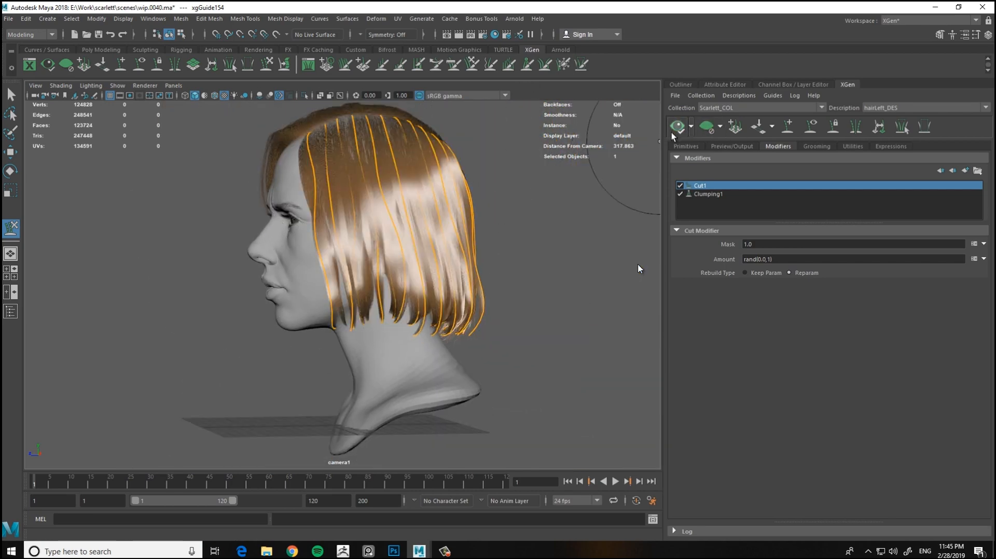
scroll(523, 252, up, 2)
alt+drag(523, 252, 519, 251)
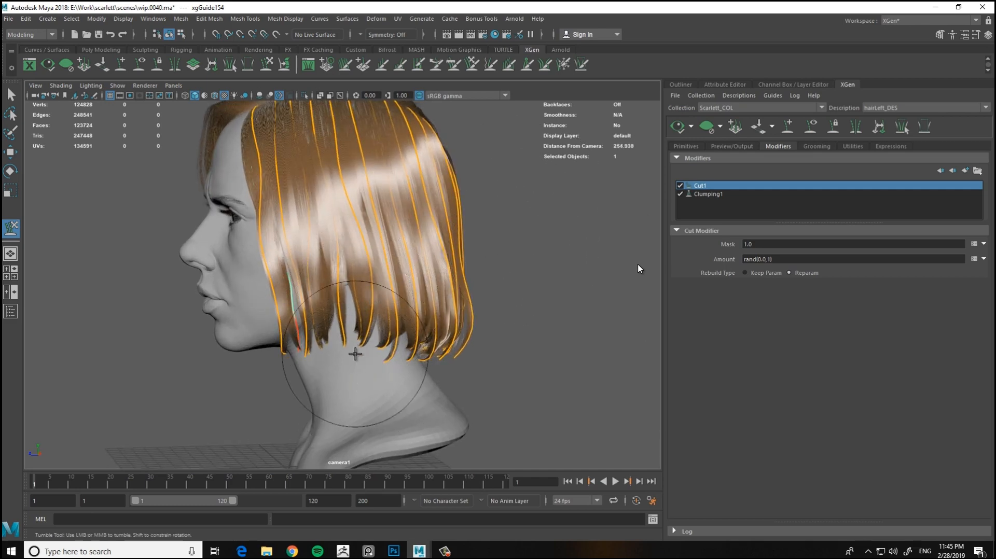
Sculpt the lower part of guide xgGuide154 to refine the front section of the left hair
alt+drag(355, 354, 178, 333)
scroll(240, 347, up, 4)
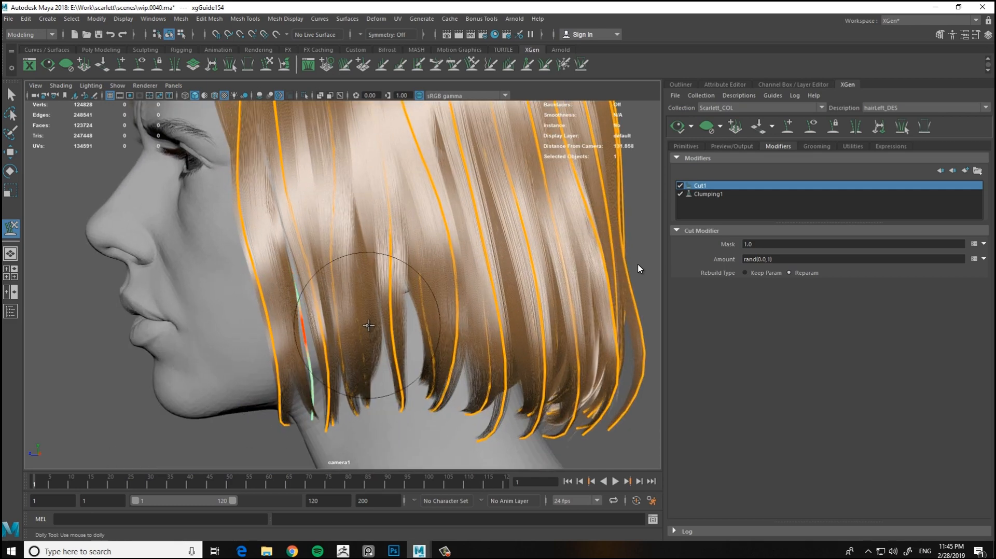
scroll(389, 288, down, 5)
alt+drag(389, 289, 407, 266)
scroll(556, 328, up, 3)
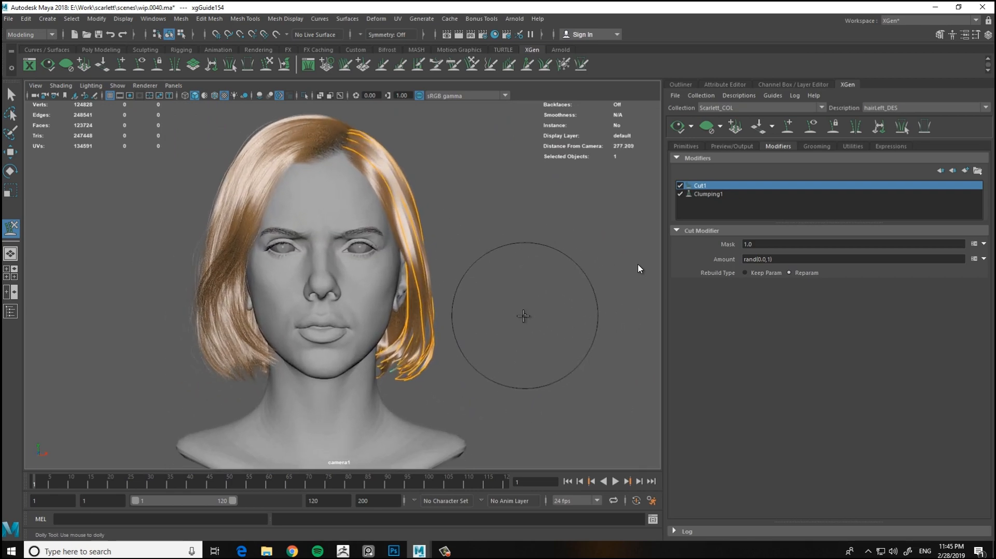
Select the guides at the back of the left hair beside the parting, including xgGuide167, and clear the hair preview
alt+drag(517, 314, 482, 204)
alt+middle_drag(482, 204, 495, 236)
alt+drag(494, 237, 577, 268)
alt+right_drag(576, 268, 484, 244)
alt+drag(484, 244, 399, 256)
alt+right_drag(400, 256, 359, 336)
alt+drag(358, 335, 298, 363)
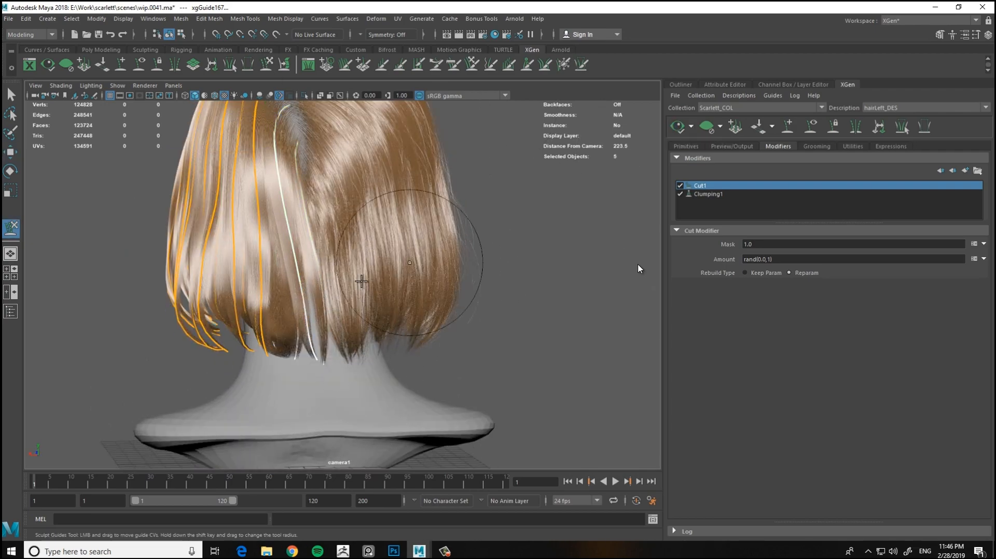
mouse_move(362, 281)
alt+mouse_down()
mouse_move(311, 249)
mouse_move(258, 307)
mouse_move(373, 270)
alt+mouse_up()
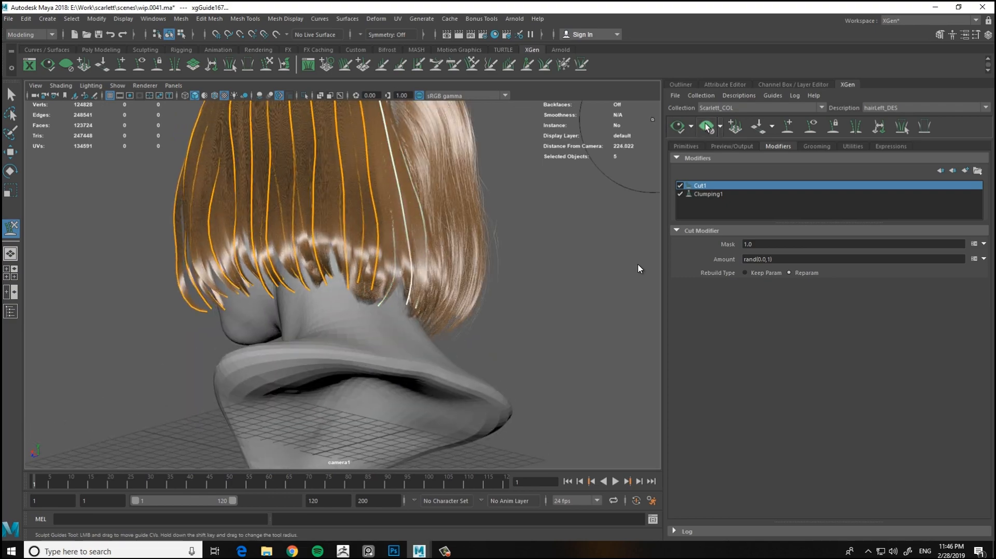
click(707, 127)
Select guides at the back of the left hair, including xgGuide149, sculpt their lower ends, and regenerate the preview
alt+right_drag(280, 332, 333, 371)
alt+drag(334, 371, 337, 322)
key(w)
click(294, 334)
alt+right_drag(294, 334, 155, 297)
alt+drag(155, 297, 280, 324)
alt+drag(356, 305, 326, 284)
mouse_move(394, 291)
alt+mouse_down()
mouse_move(422, 312)
mouse_move(344, 278)
mouse_move(422, 306)
mouse_move(388, 282)
mouse_move(207, 278)
mouse_move(467, 278)
mouse_move(317, 311)
mouse_move(536, 316)
mouse_move(507, 291)
mouse_move(507, 306)
mouse_move(251, 333)
mouse_move(244, 360)
mouse_move(182, 353)
mouse_move(284, 355)
mouse_move(211, 344)
mouse_move(455, 303)
mouse_move(263, 290)
mouse_move(195, 300)
mouse_move(558, 300)
alt+mouse_up()
key(w)
key(y)
alt+middle_drag(558, 300, 540, 273)
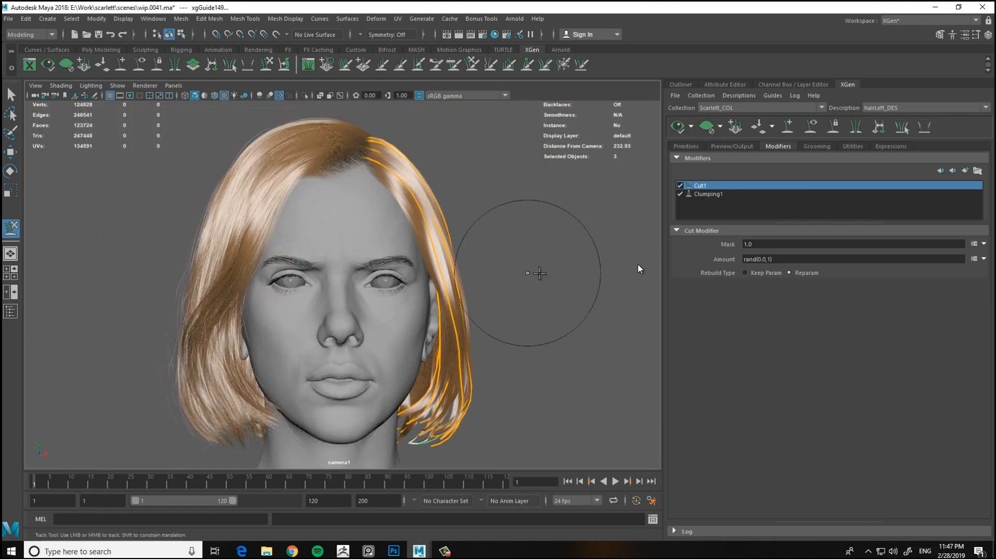
Using hairRight_DES1's Clumping1 as reference, set hairLeft_DES's Clumping1 Clump to .8 and its middle scale point to value 0.342 at position 0.777
alt+drag(540, 273, 497, 210)
click(726, 194)
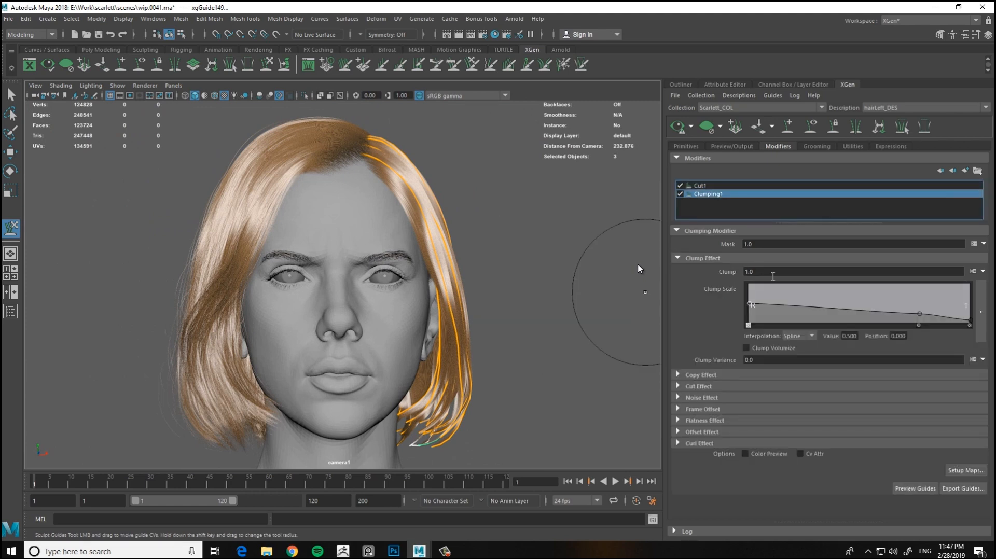
click(893, 108)
click(882, 147)
click(888, 210)
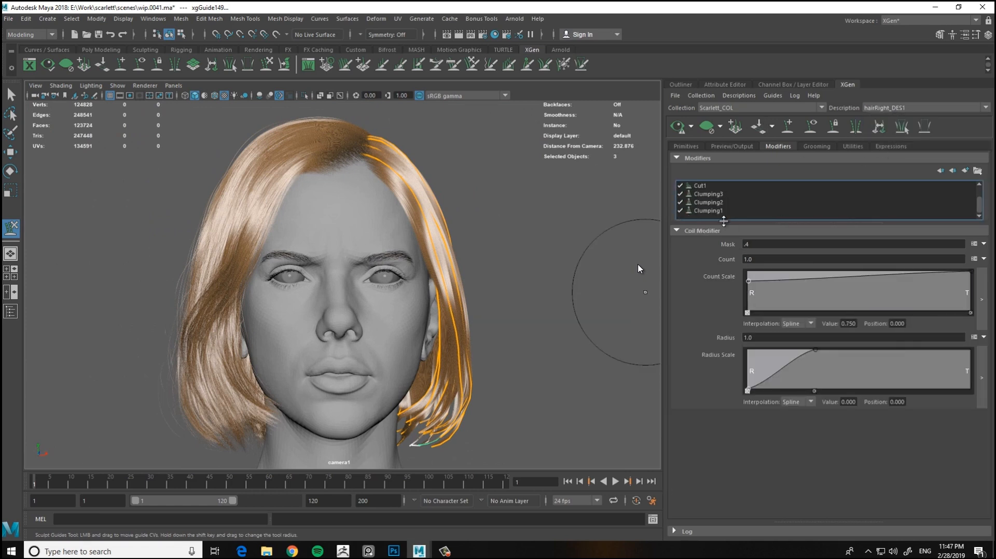
click(888, 108)
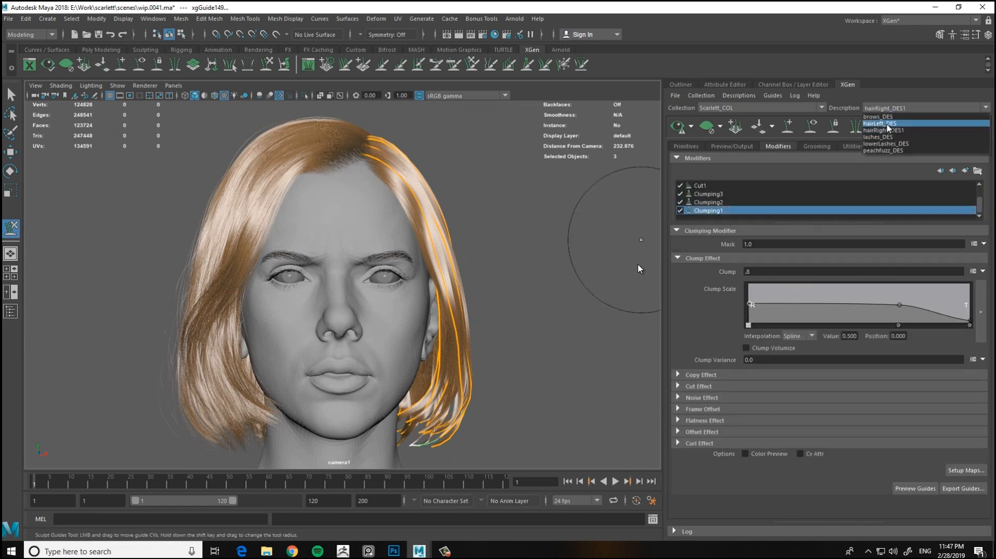
click(746, 195)
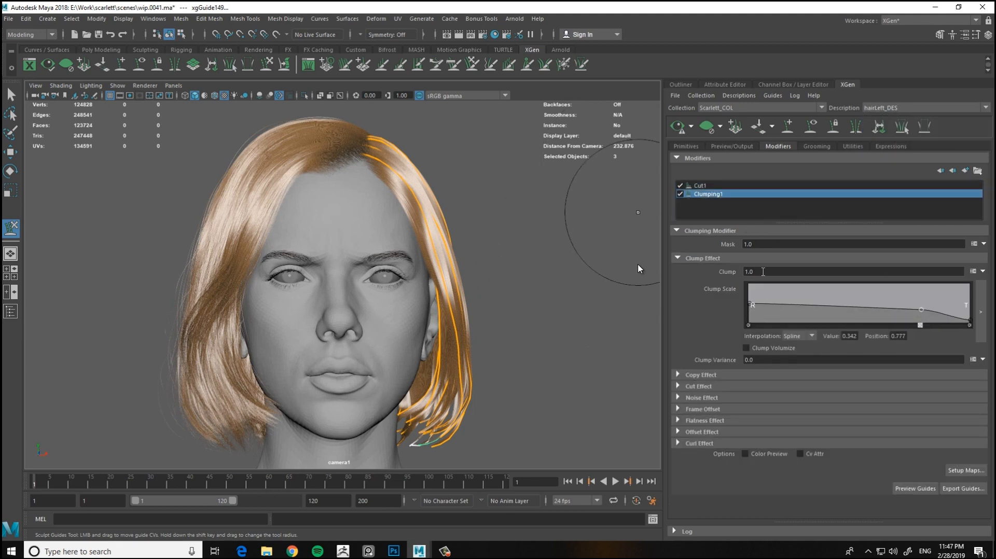
Select guide xgGuide153 beside the parting at the back of the head and sculpt its lower end
alt+drag(645, 176, 431, 275)
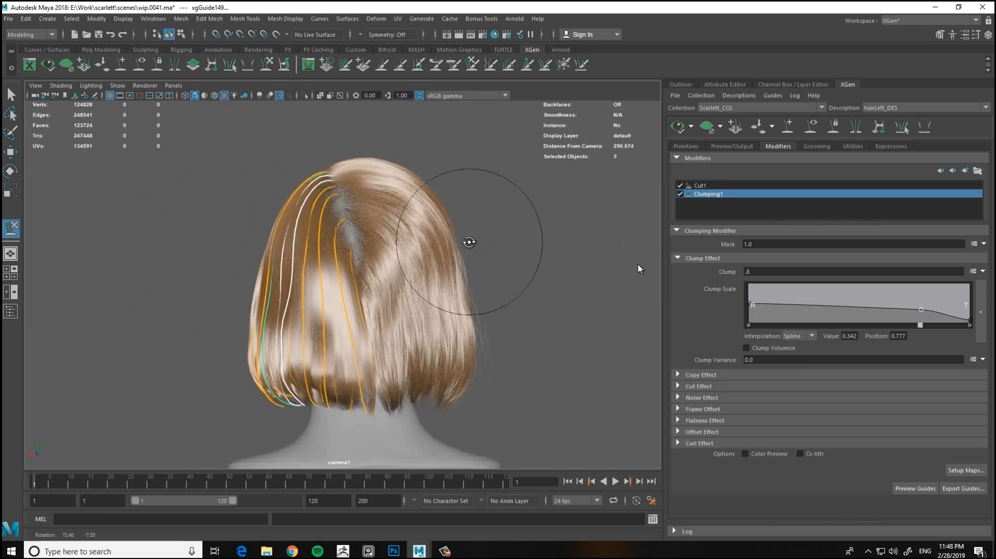
mouse_move(469, 242)
alt+mouse_down()
mouse_move(494, 289)
mouse_move(474, 256)
alt+mouse_up()
alt+right_drag(474, 255, 554, 286)
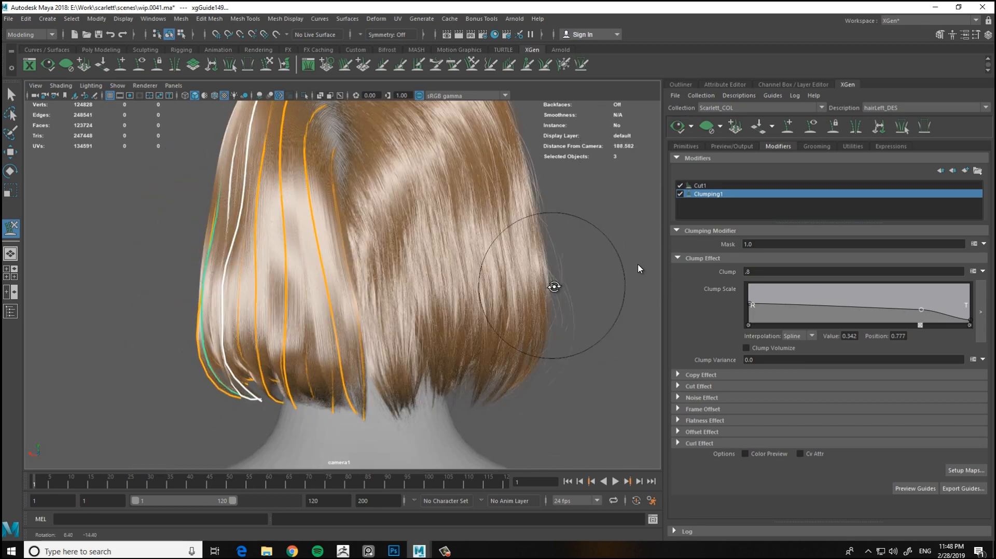
key(w)
alt+right_drag(392, 399, 387, 380)
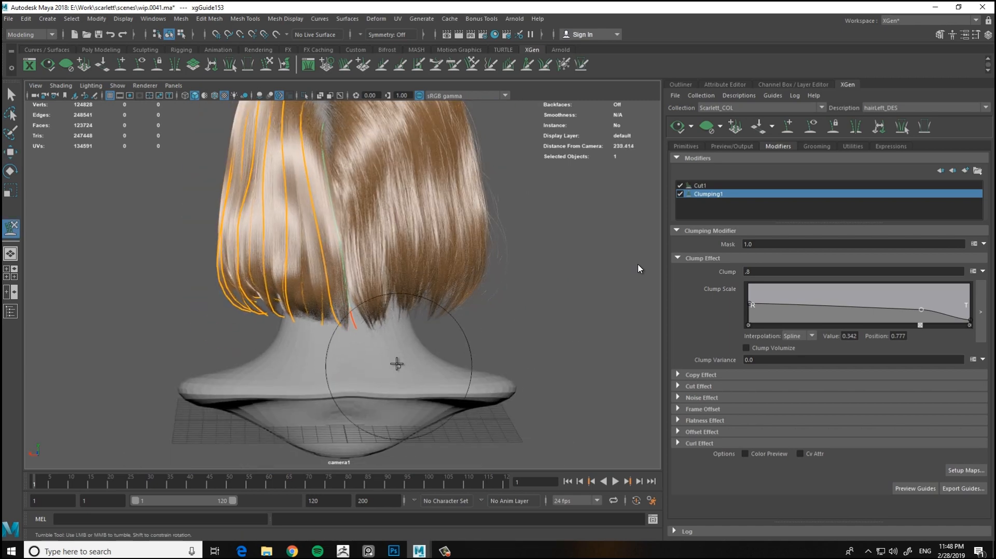
Examine the left hair's silhouette from the back, side and front, comparing its shape with the right side
alt+middle_drag(414, 295, 435, 342)
alt+right_drag(638, 164, 524, 220)
alt+drag(441, 290, 529, 282)
alt+middle_drag(483, 263, 469, 271)
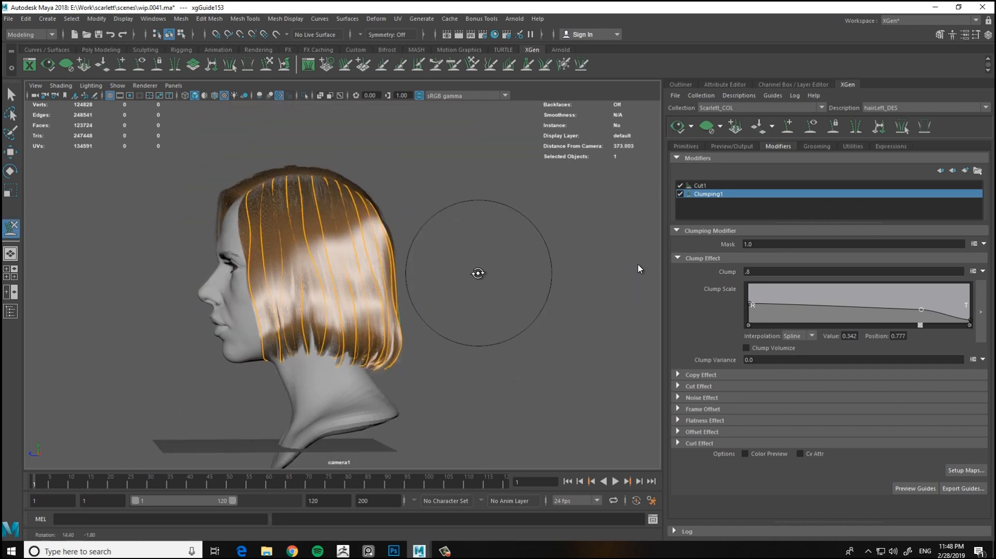
alt+drag(476, 276, 582, 267)
alt+right_drag(583, 266, 567, 293)
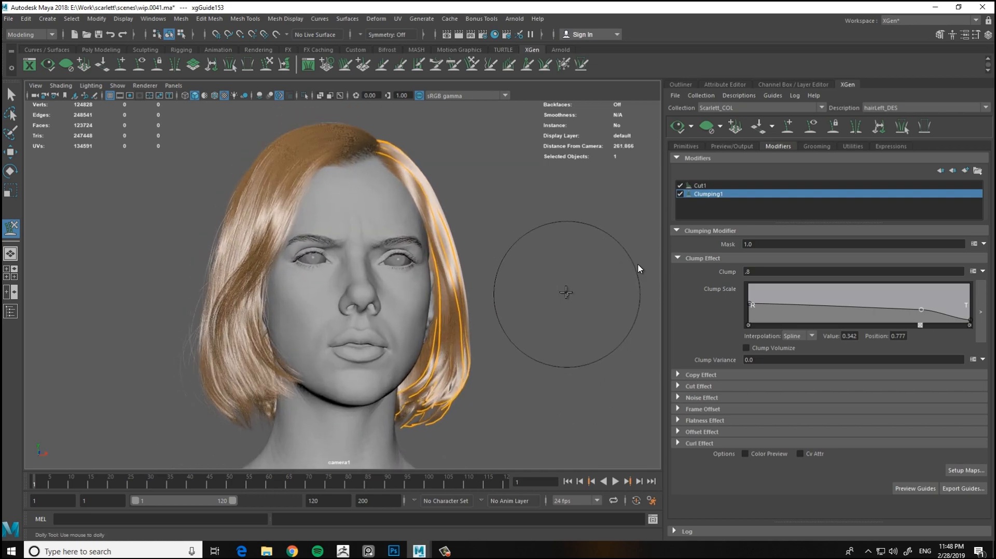
mouse_move(567, 293)
alt+mouse_down()
mouse_move(363, 289)
mouse_move(563, 303)
alt+mouse_up()
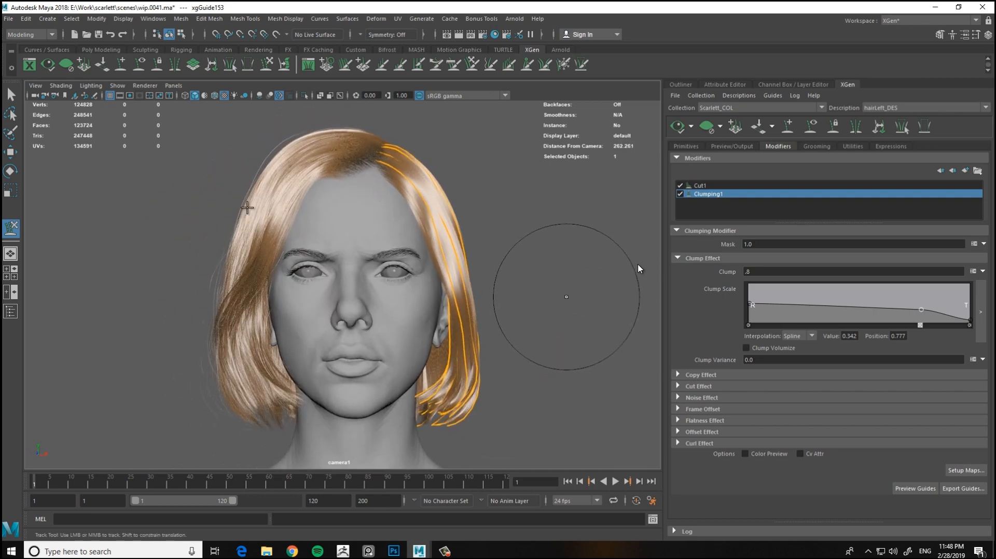
alt+right_drag(476, 269, 564, 287)
alt+drag(564, 288, 568, 265)
alt+middle_drag(567, 265, 569, 283)
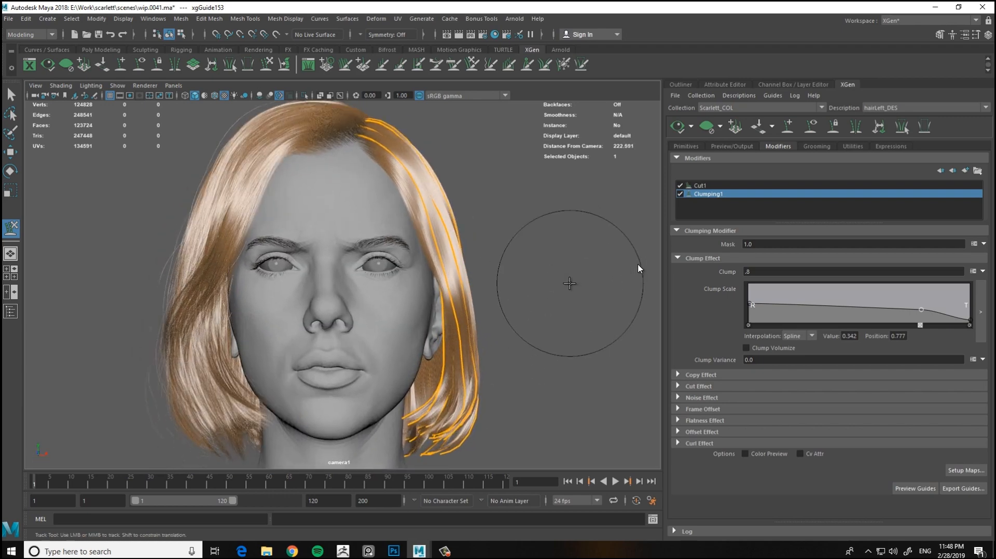
Add a second Clumping modifier to hairLeft_DES, set up its clumping maps, and update the preview
click(951, 171)
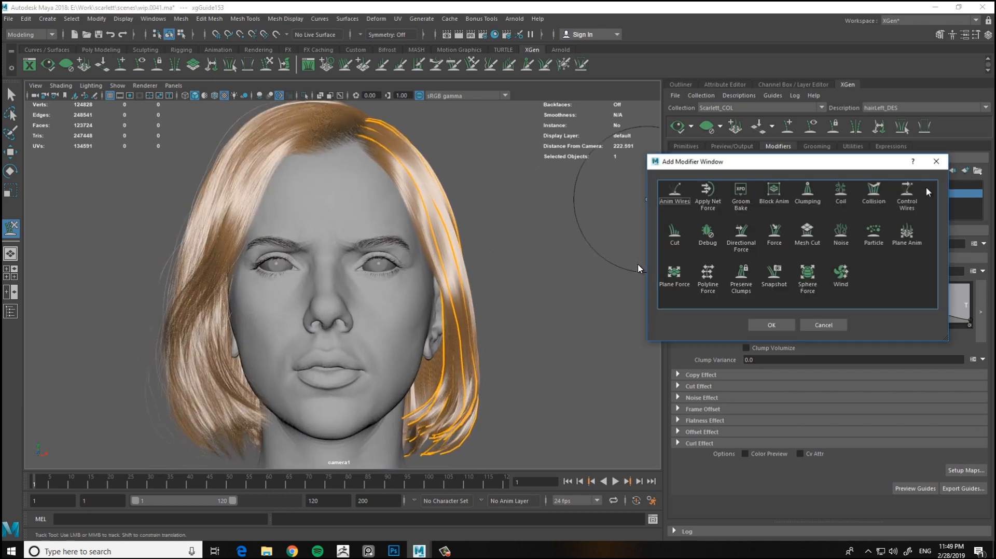
double_click(804, 198)
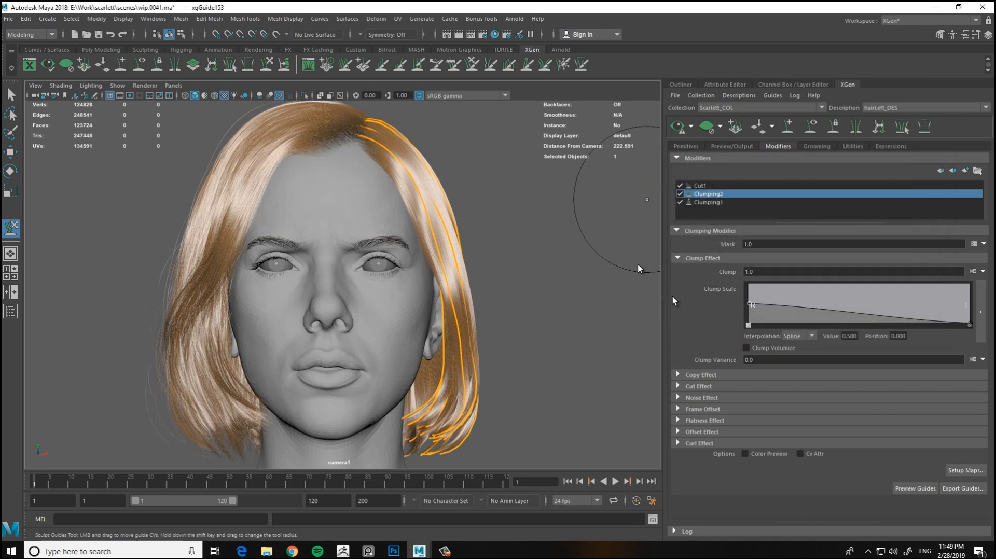
alt+drag(504, 201, 650, 270)
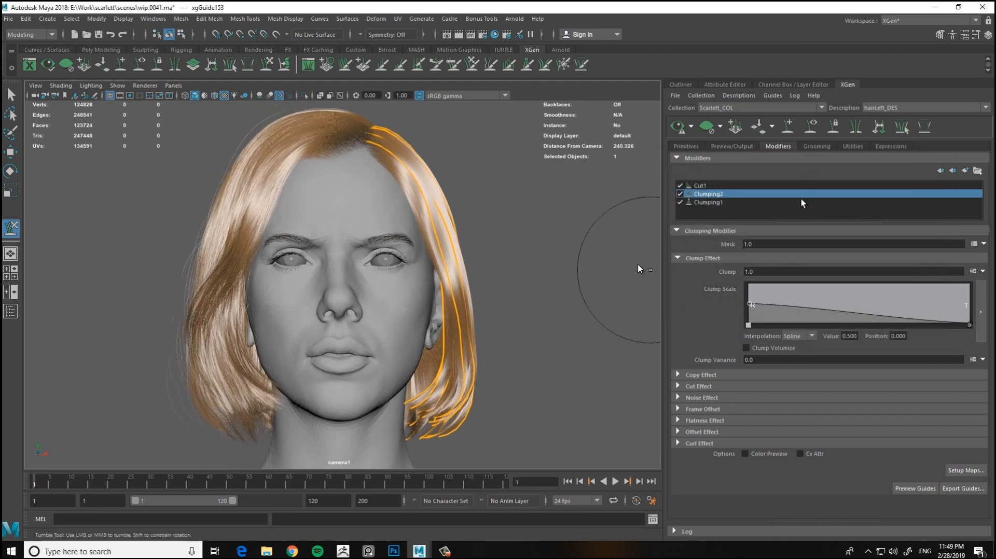
click(947, 470)
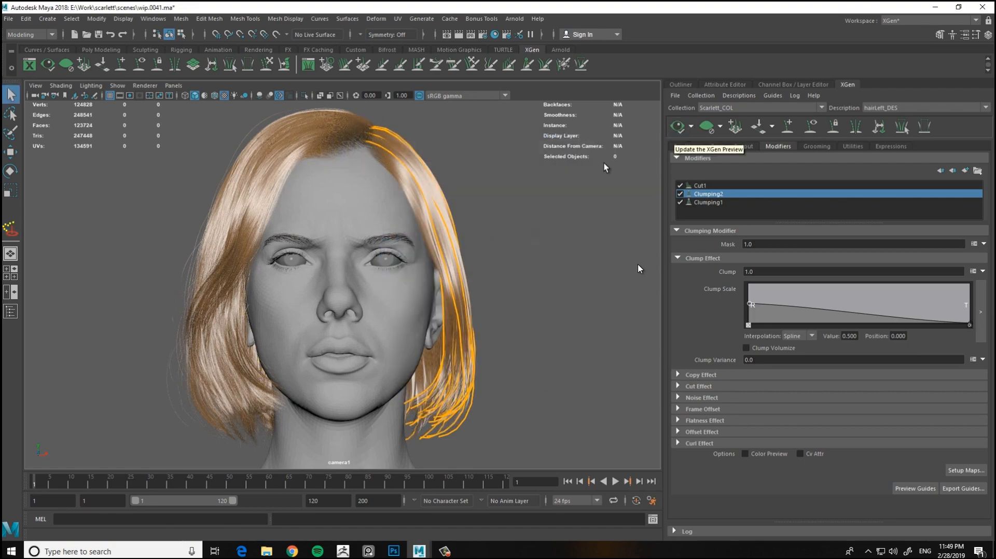
alt+drag(544, 249, 508, 280)
Check Clumping2 on hairRight_DES1, then set the mask of hairLeft_DES's Clumping2 to .8 and update the preview
click(891, 108)
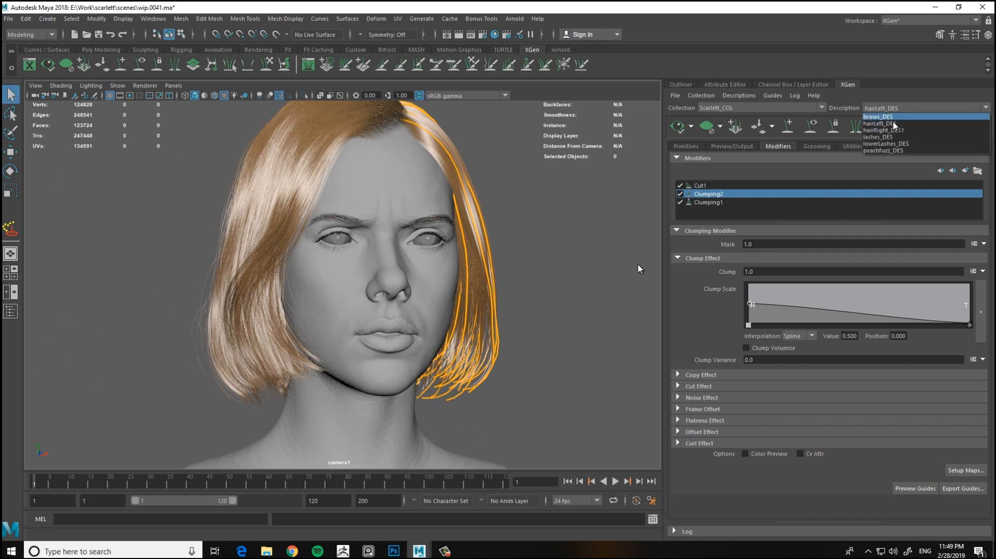
click(893, 129)
click(756, 218)
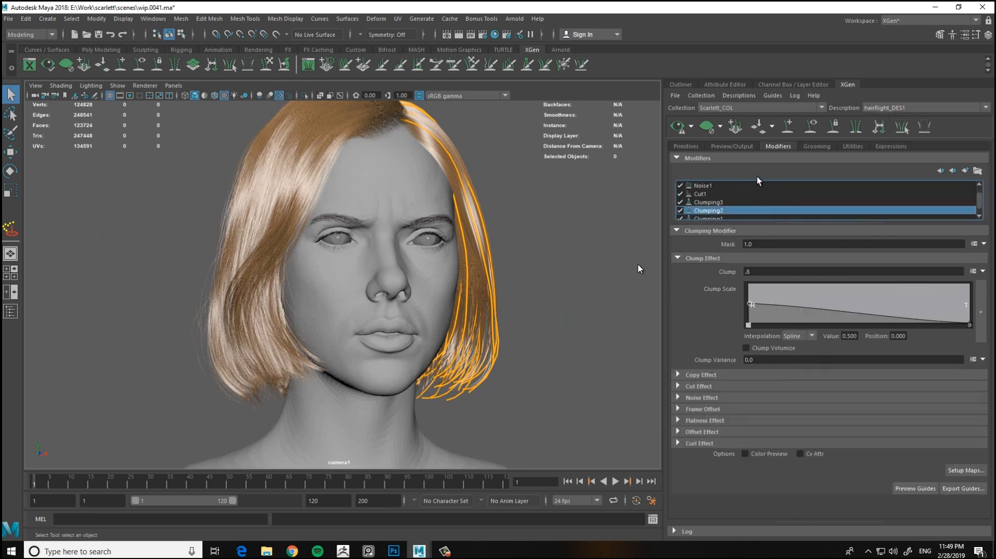
click(888, 110)
click(904, 122)
click(709, 194)
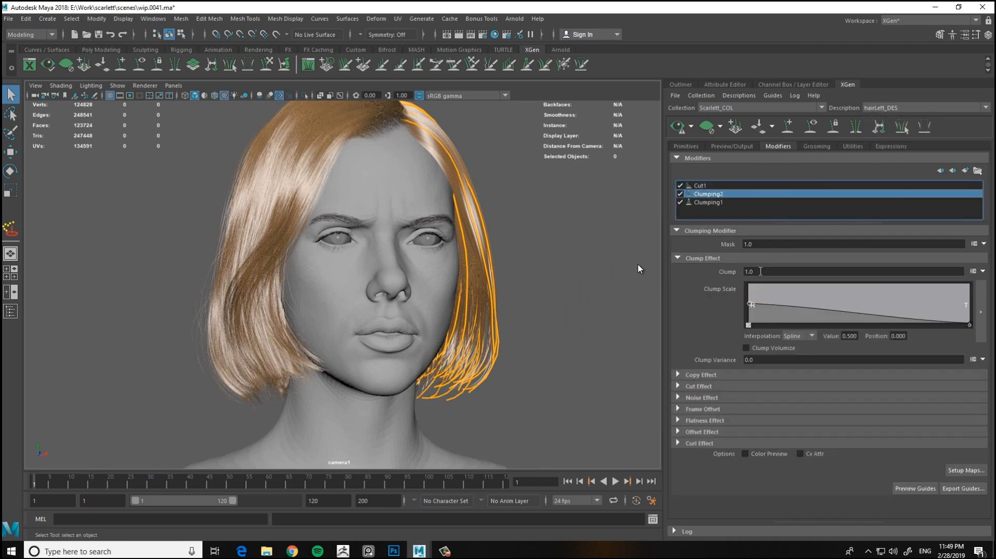
text(.8)
key(Return)
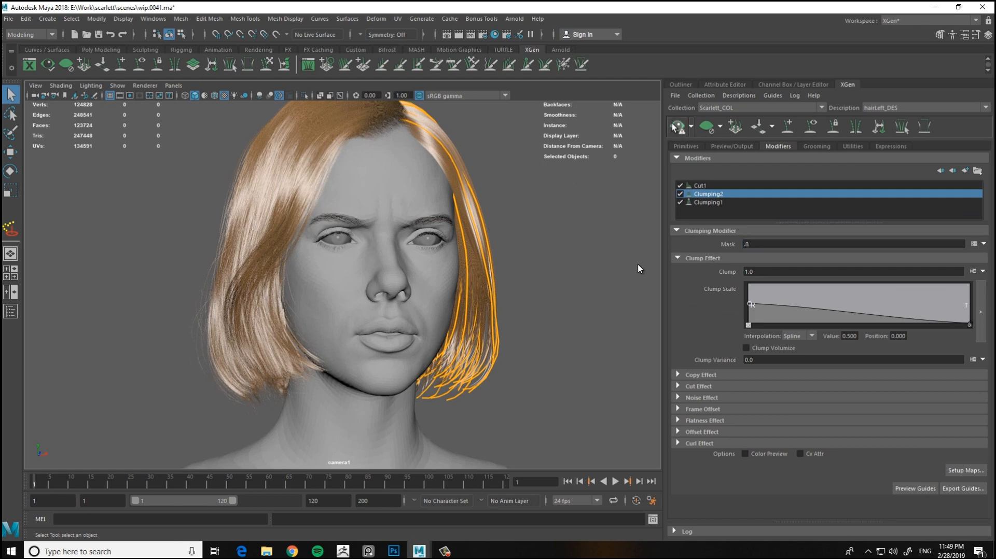
alt+drag(495, 246, 534, 245)
Check Clumping3 on hairRight_DES1 and add a third Clumping modifier to hairLeft_DES
click(892, 108)
click(892, 130)
click(718, 212)
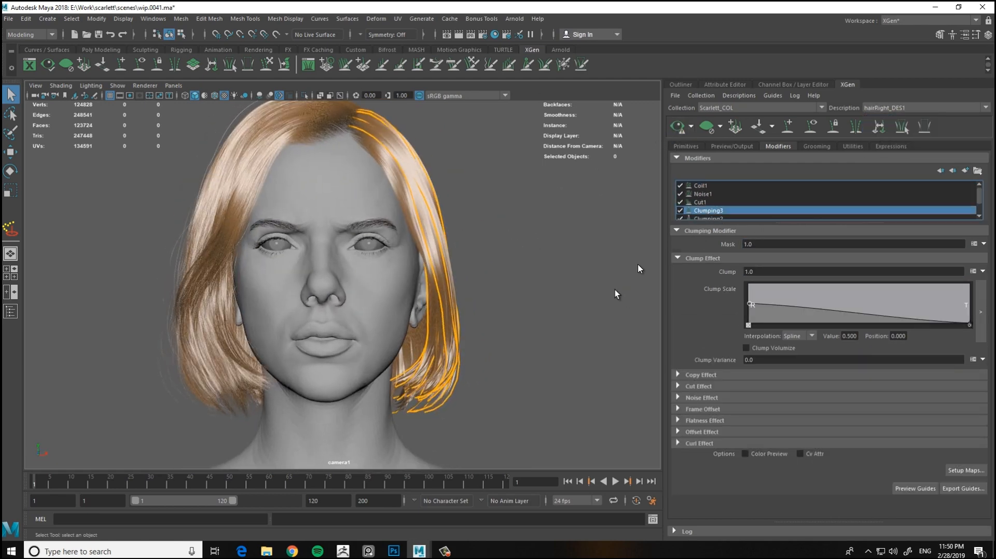
click(886, 108)
click(890, 123)
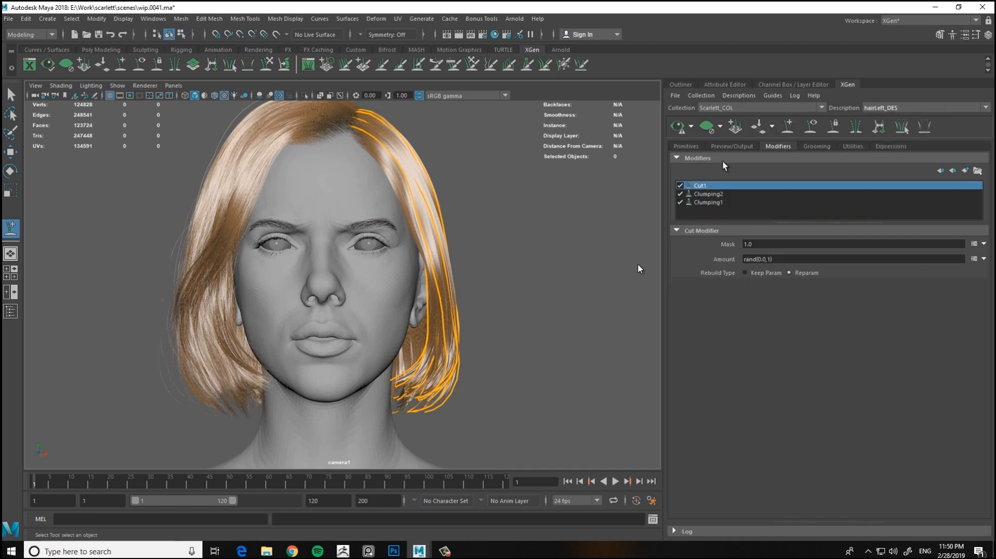
click(965, 171)
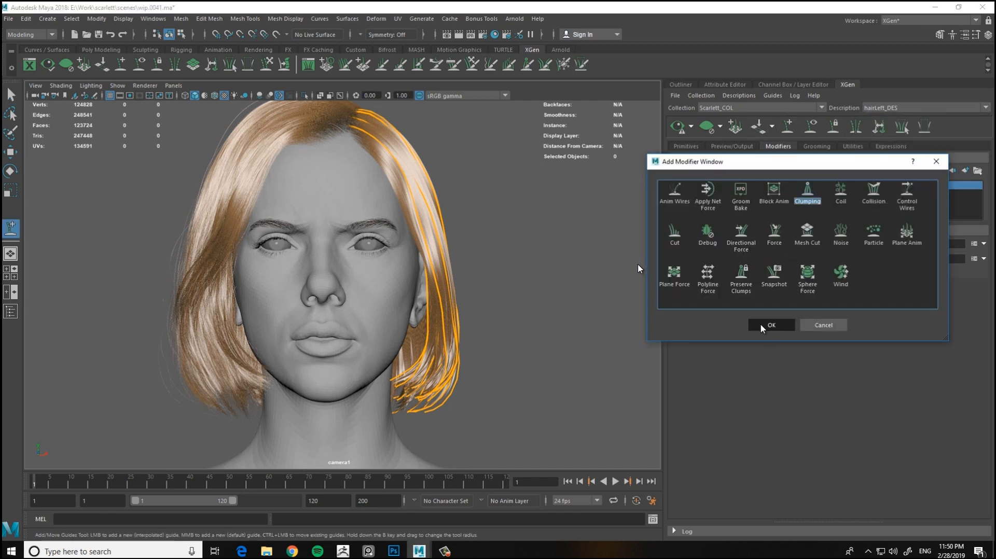
click(761, 325)
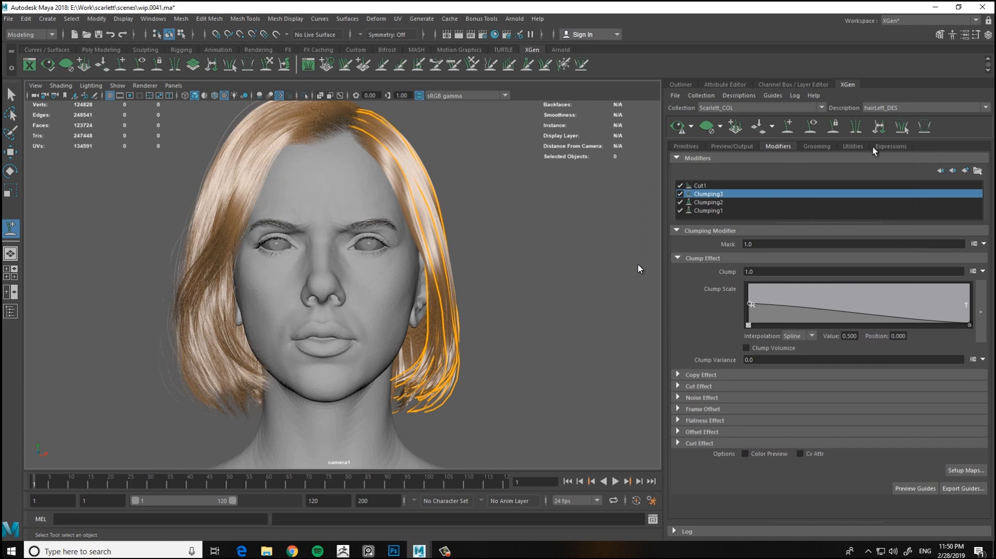
Check the clumping map settings of Clumping3 on hairRight_DES1
click(886, 108)
click(888, 130)
click(719, 211)
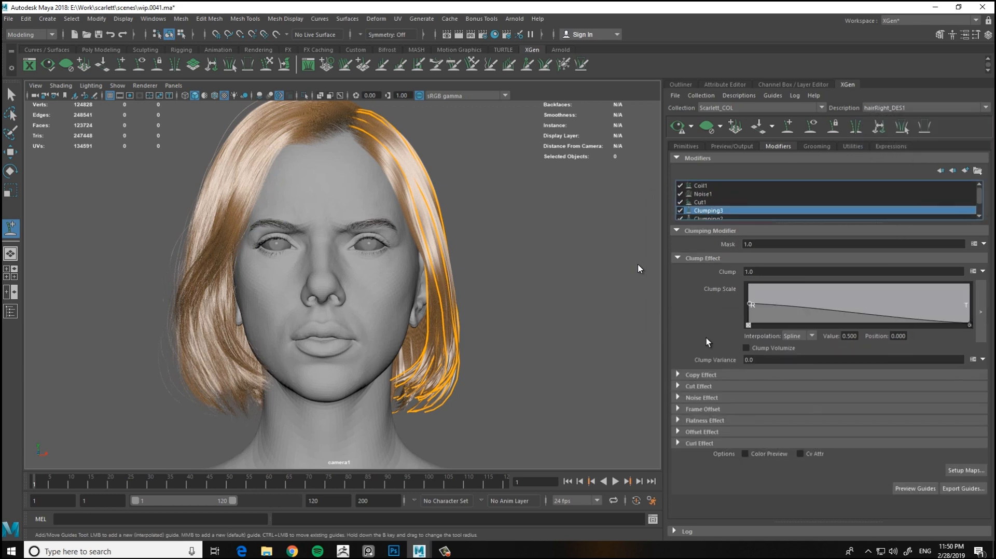
click(963, 469)
click(592, 141)
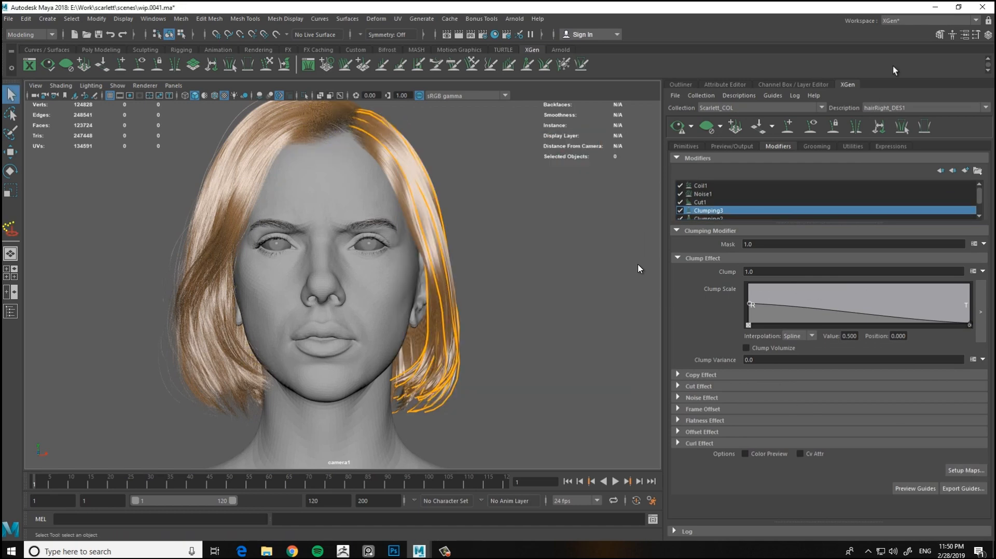
Generate clumping points for hairLeft_DES's Clumping3 at density 6.0 and save the maps
click(923, 108)
click(888, 122)
click(711, 194)
click(963, 469)
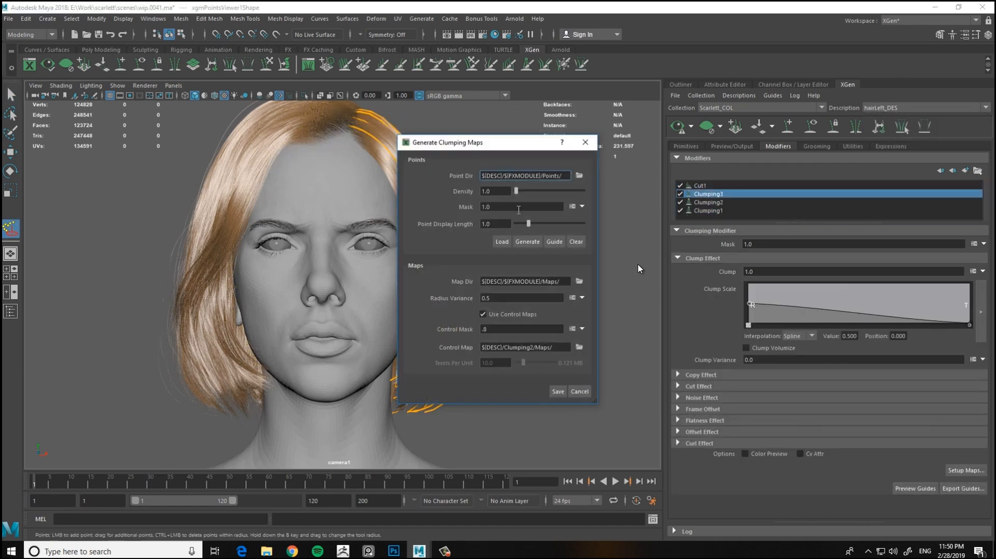
text(5)
key(Return)
click(528, 242)
click(558, 393)
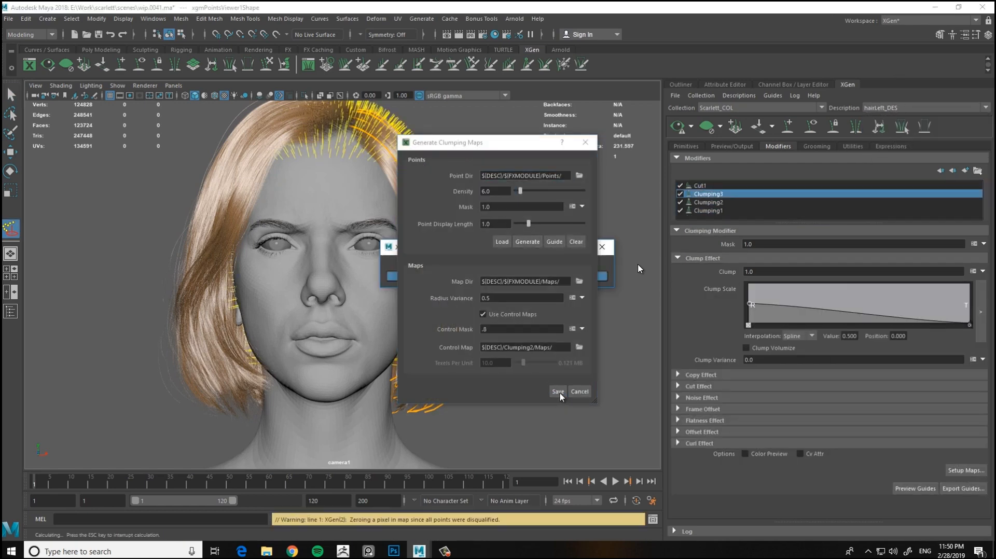
Update the left hair preview and hide its guides to view the clumping
alt+drag(506, 239, 665, 307)
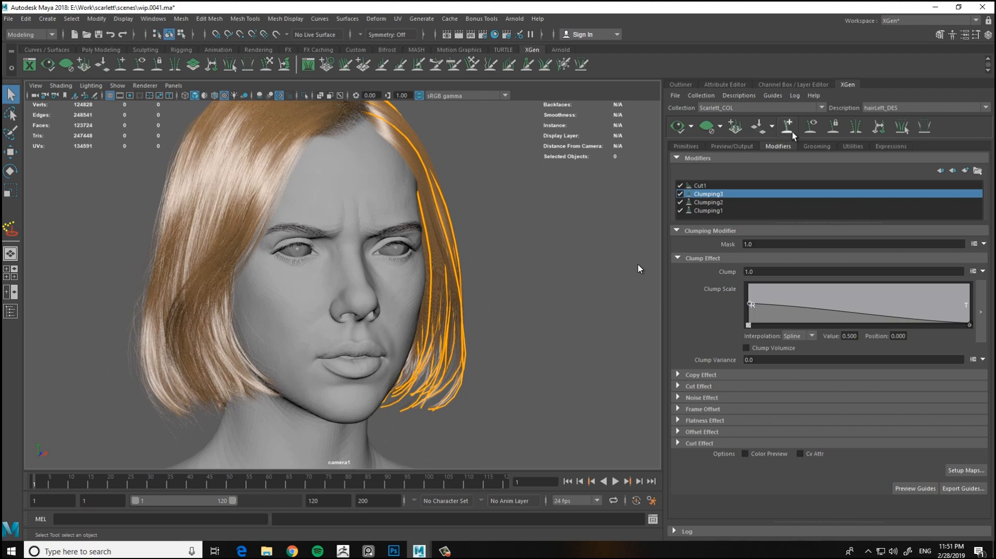
alt+drag(640, 268, 560, 254)
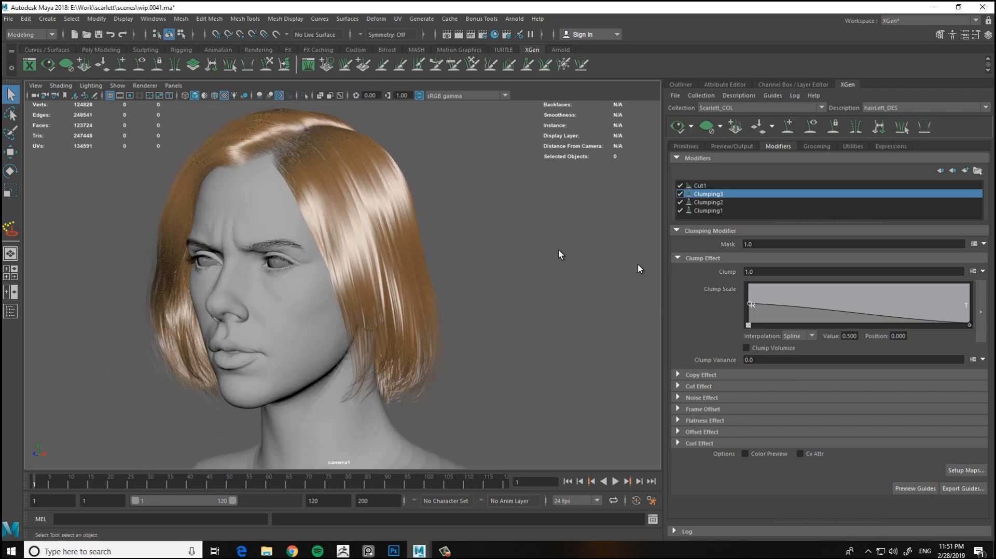
alt+drag(467, 266, 545, 285)
Set the Clump value of hairLeft_DES's Clumping3 to .8 and update the preview
drag(762, 272, 688, 297)
text(.8)
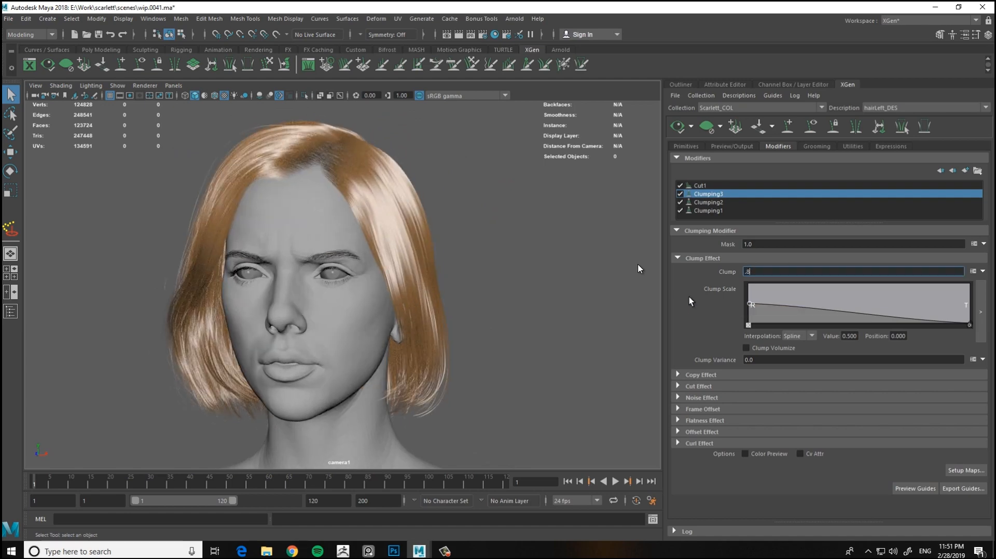
key(Return)
click(675, 128)
mouse_move(539, 290)
alt+mouse_down()
mouse_move(484, 293)
mouse_move(571, 293)
mouse_move(524, 290)
alt+mouse_up()
alt+middle_drag(523, 290, 534, 308)
alt+right_drag(535, 308, 555, 320)
alt+middle_drag(554, 324, 573, 279)
alt+right_drag(574, 279, 552, 273)
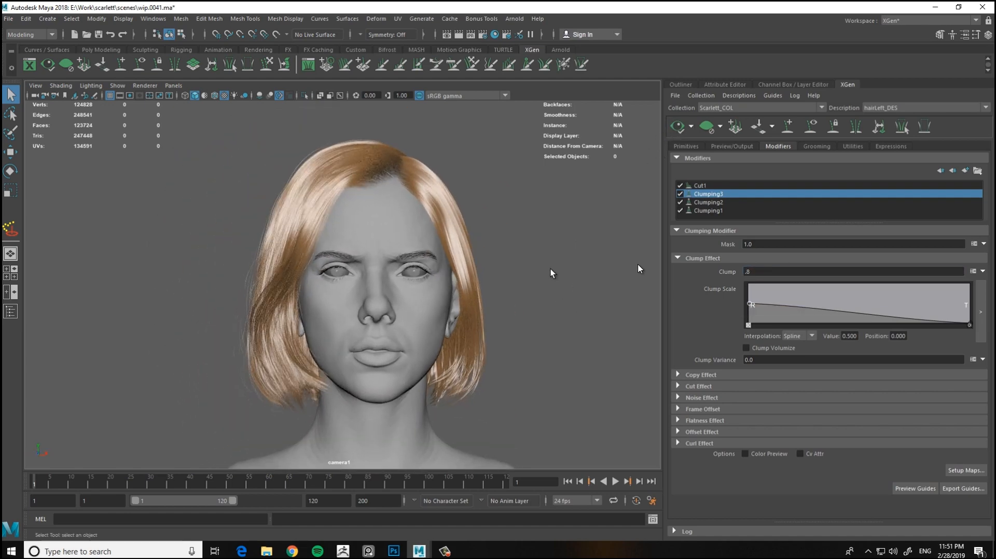
Show the guides of the left hair again
click(810, 126)
alt+middle_drag(585, 208, 537, 228)
alt+right_drag(537, 229, 552, 231)
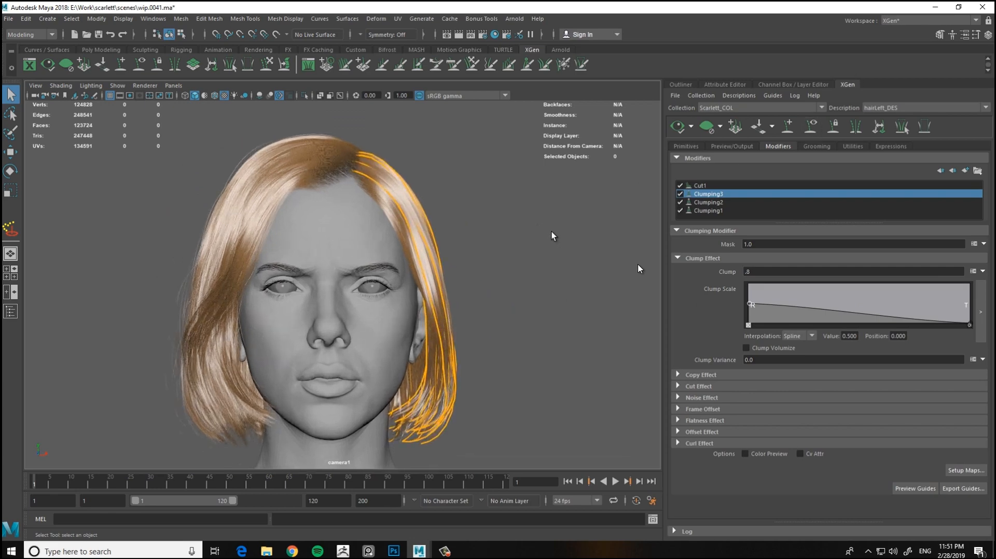
Select all guides of the left hair together and sculpt their outer contour beside the face and neck
click(259, 66)
alt+drag(477, 172, 557, 197)
mouse_move(672, 139)
alt+mouse_down()
mouse_move(544, 271)
mouse_move(434, 272)
alt+mouse_up()
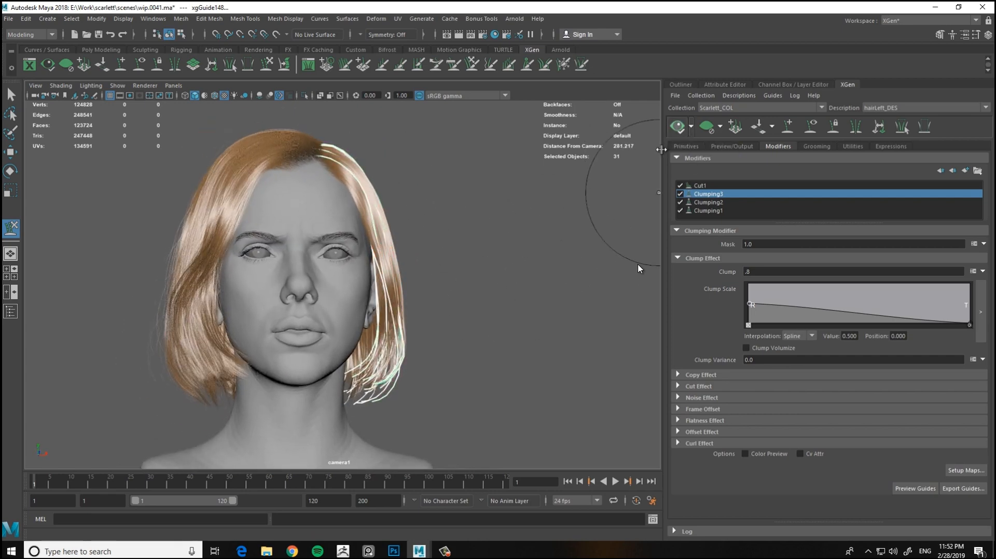
mouse_move(549, 239)
alt+mouse_down()
mouse_move(511, 271)
mouse_move(534, 251)
alt+mouse_up()
alt+right_drag(538, 284, 558, 296)
alt+middle_drag(540, 275, 558, 294)
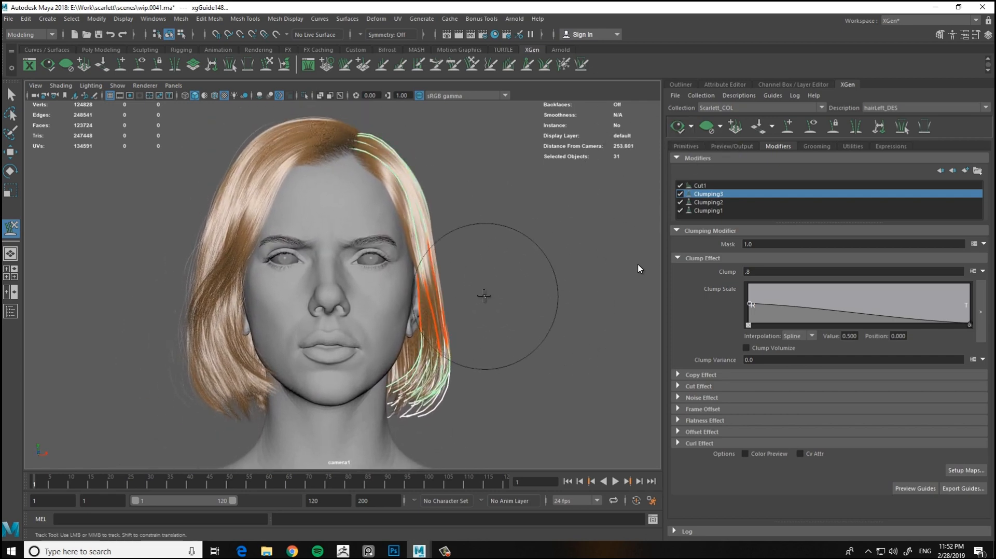
alt+drag(659, 138, 645, 102)
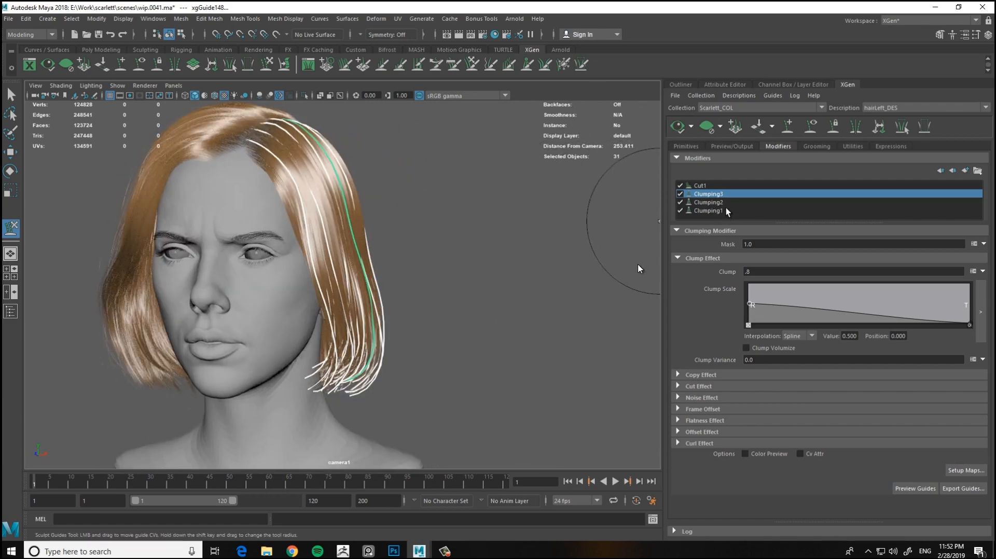
Lower the tip-side point of Clumping1's Clump Scale ramp to value 0.395 at position 0.765, and hide the left guides
click(726, 208)
drag(919, 310, 917, 307)
click(625, 181)
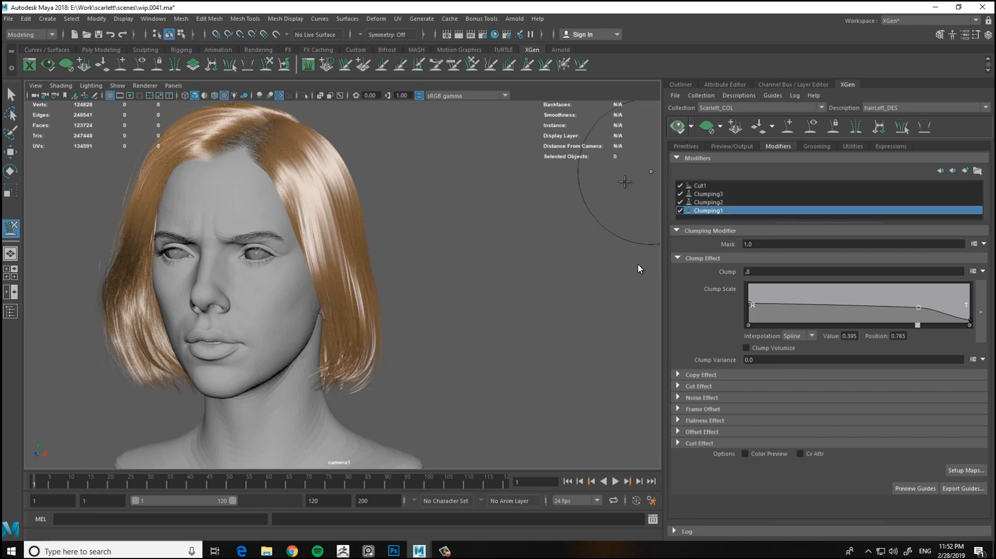
alt+drag(624, 181, 596, 222)
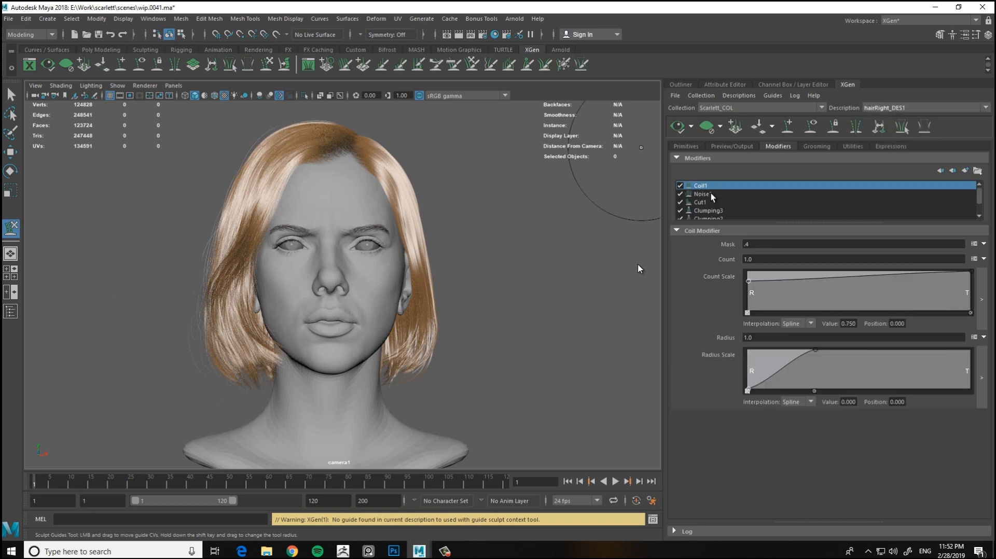
Add a Noise modifier to hairLeft_DES with hairRight_DES1's Frequency expression, stray() ? rand(0,.2):rand(0,1)
click(705, 193)
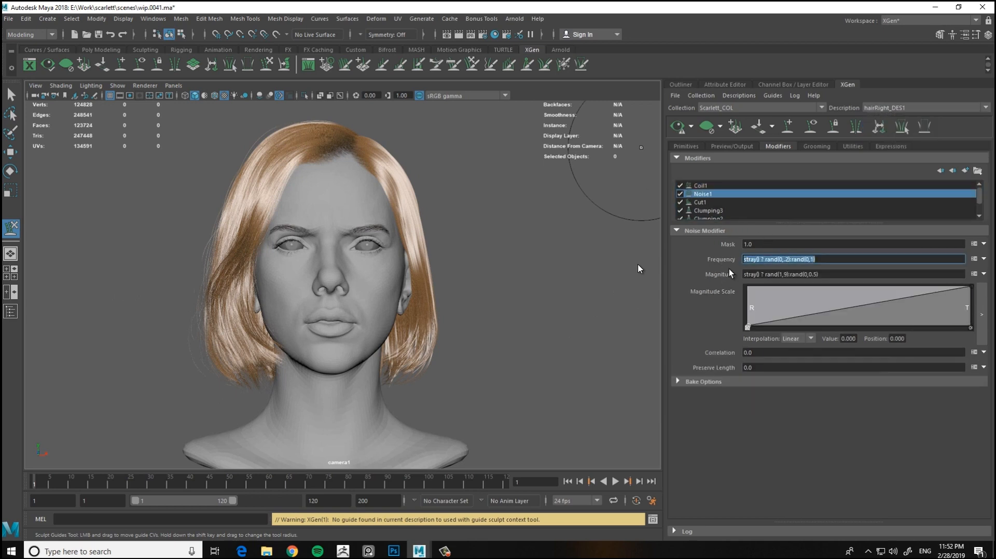
click(913, 107)
click(862, 133)
click(959, 172)
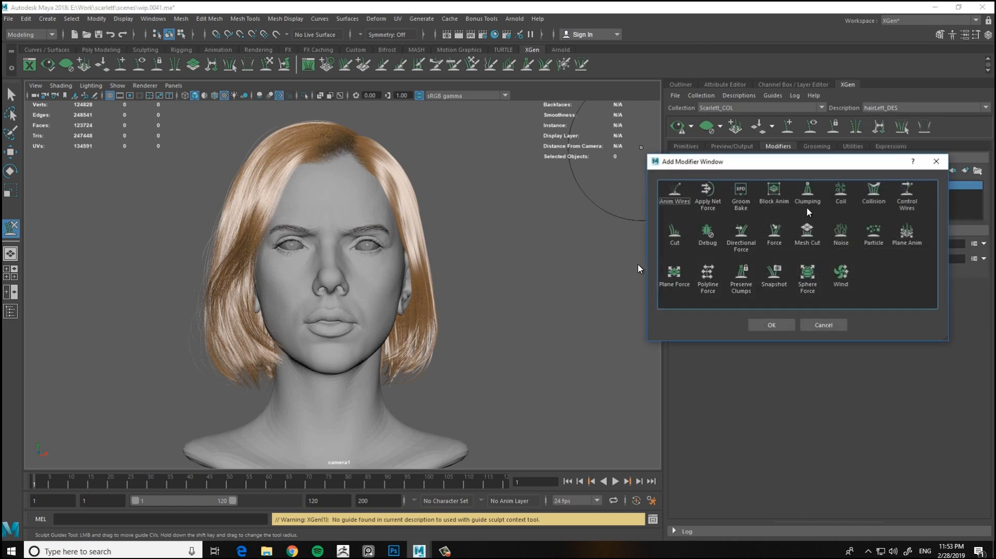
click(836, 233)
click(771, 325)
key(Return)
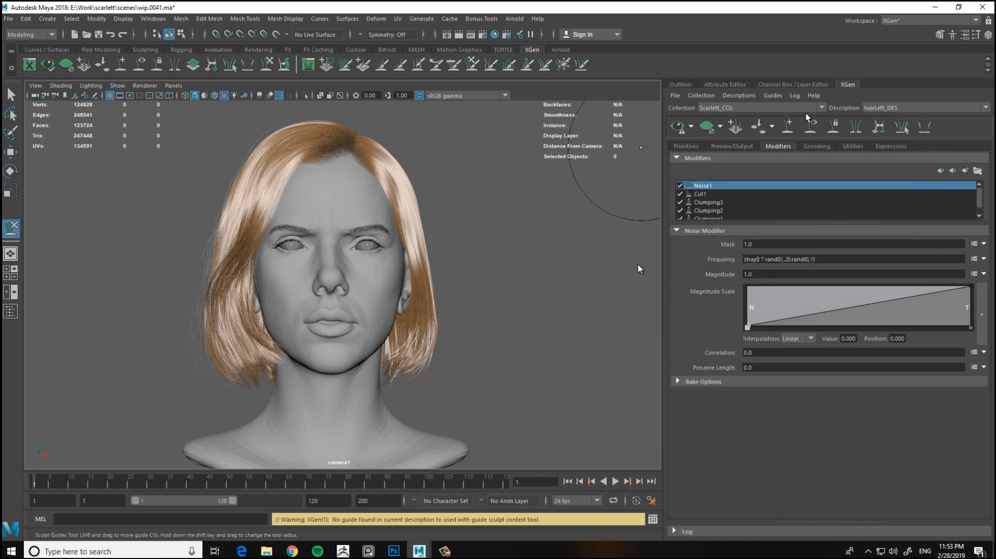
Copy the Noise Magnitude expression stray() ? rand(1,9):rand(0,0.5) from hairRight_DES1 to hairLeft_DES
click(890, 108)
click(891, 129)
click(711, 195)
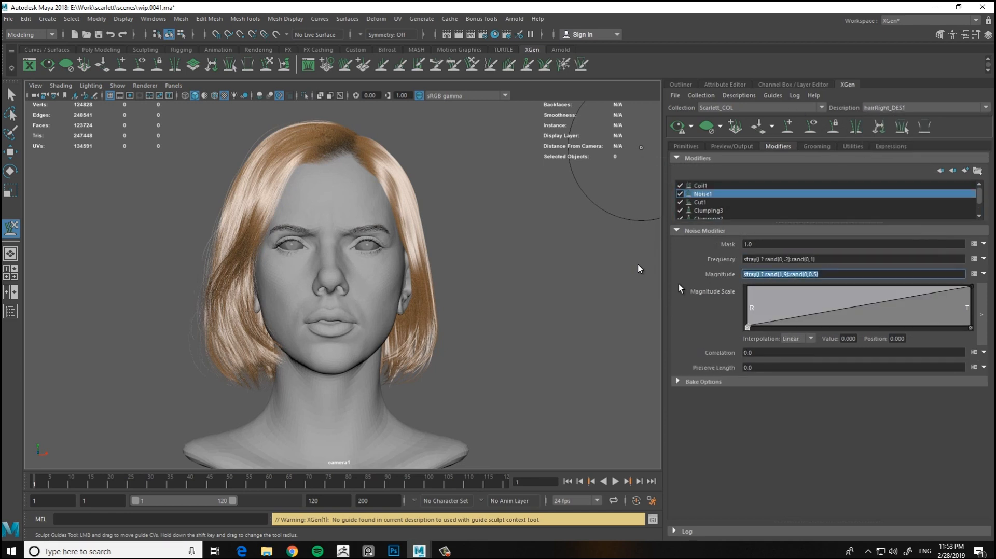
click(918, 109)
click(894, 118)
triple_click(766, 273)
text(stray() ? rand(1,9):rand(0,0.5))
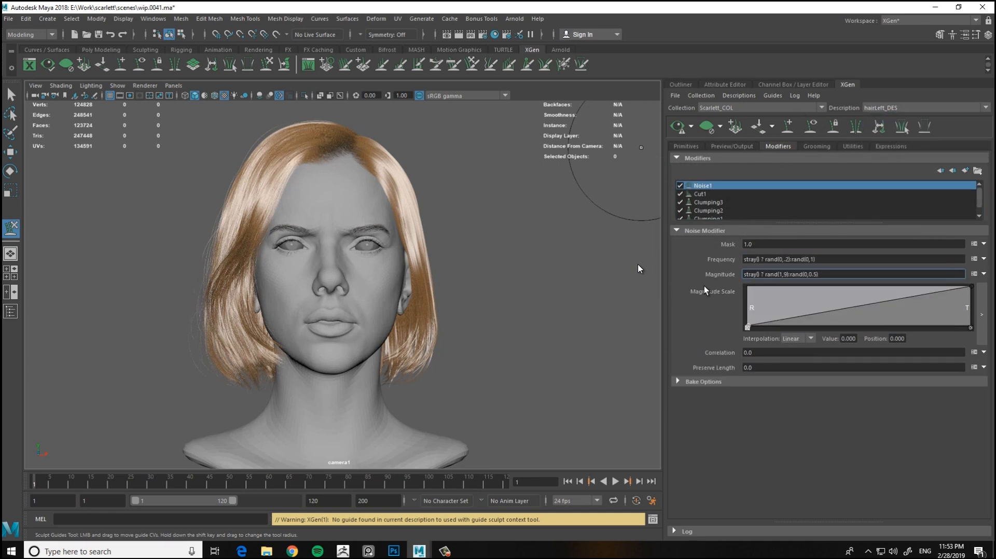
key(Return)
Set the stray percentage of hairLeft_DES to 20 and update the preview to check the flyaway hairs
click(738, 95)
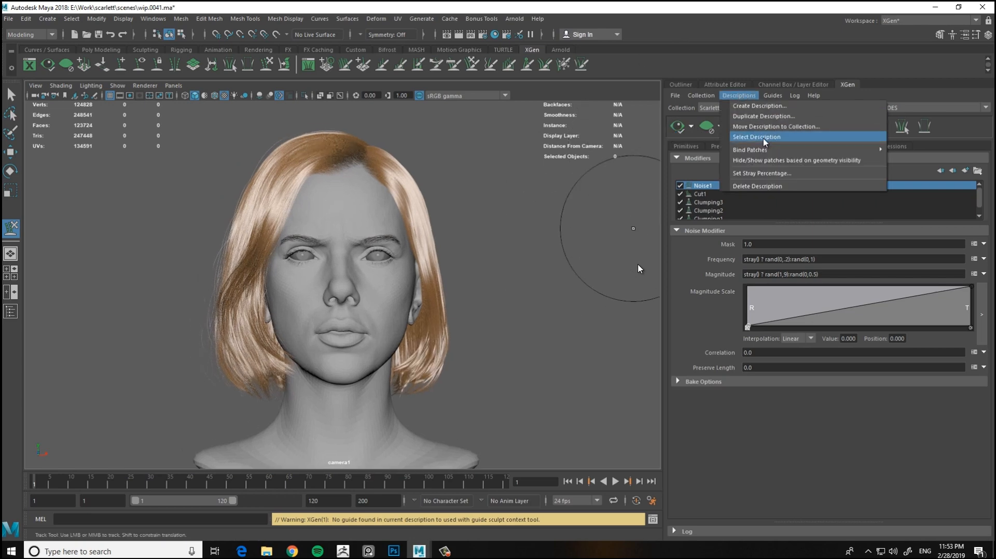
click(761, 174)
drag(451, 275, 406, 275)
text(5)
key(Return)
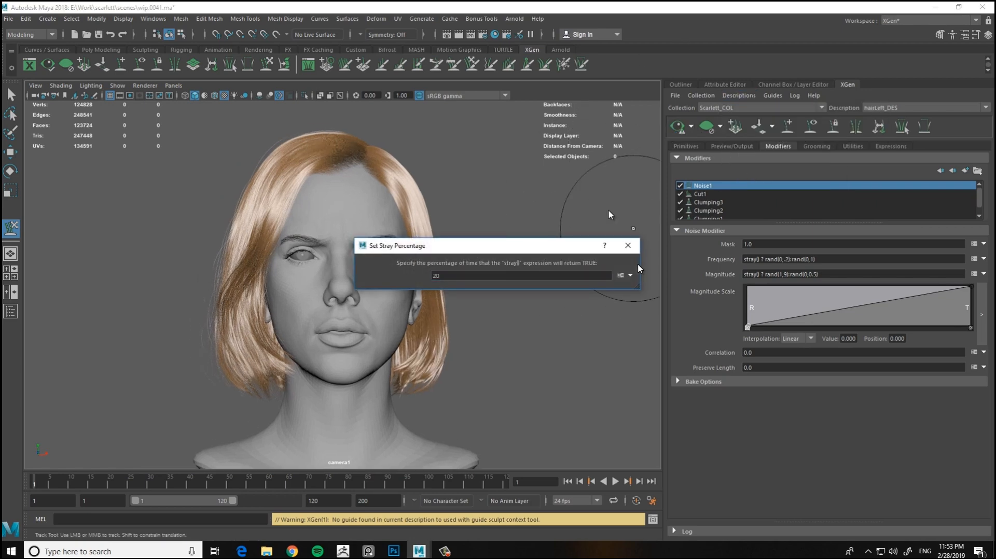
click(628, 246)
click(676, 129)
alt+drag(540, 226, 552, 200)
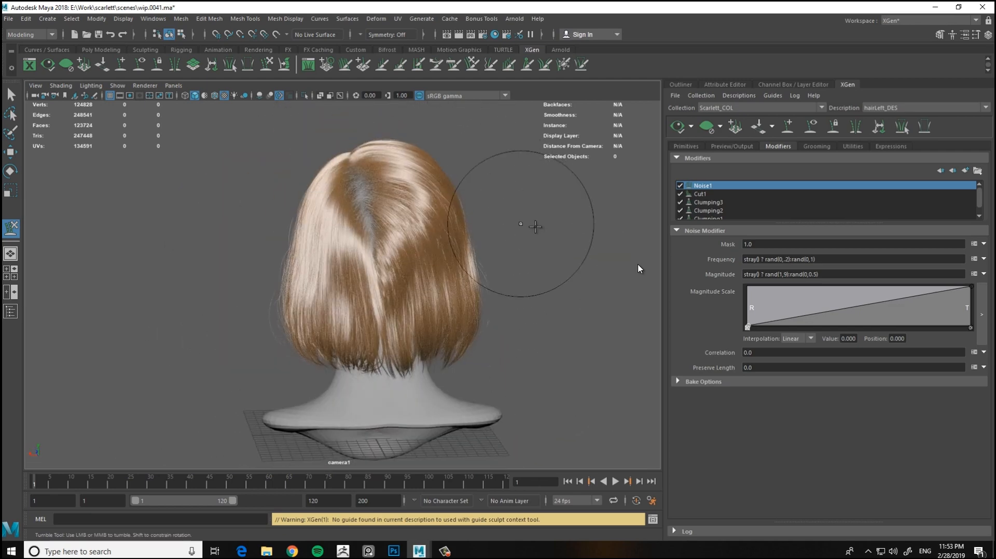
alt+right_drag(551, 200, 544, 260)
alt+drag(543, 260, 502, 301)
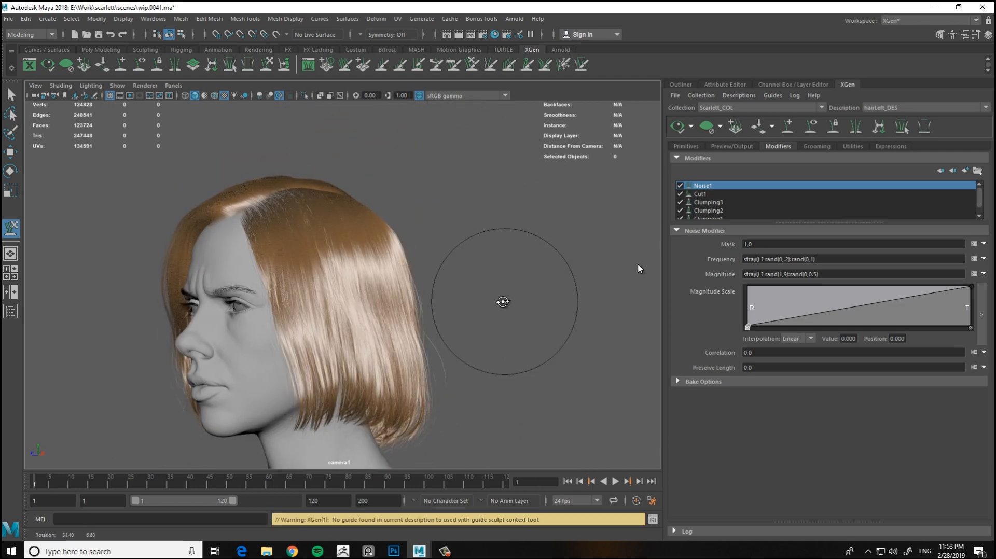
alt+middle_drag(502, 300, 472, 262)
alt+drag(472, 262, 529, 275)
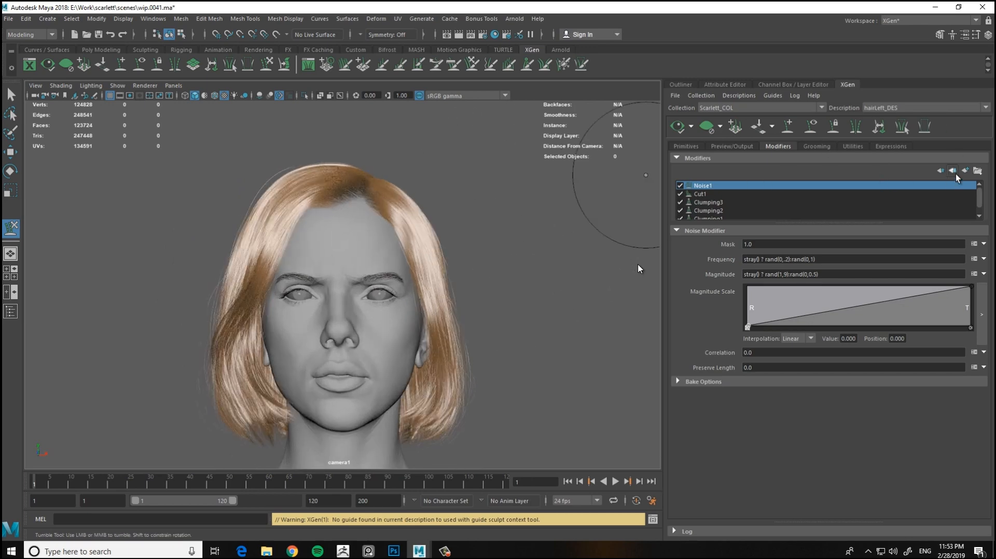
Add a Coil modifier to hairLeft_DES and set its Mask to .4, matching hairRight_DES1
click(955, 174)
click(770, 325)
click(923, 107)
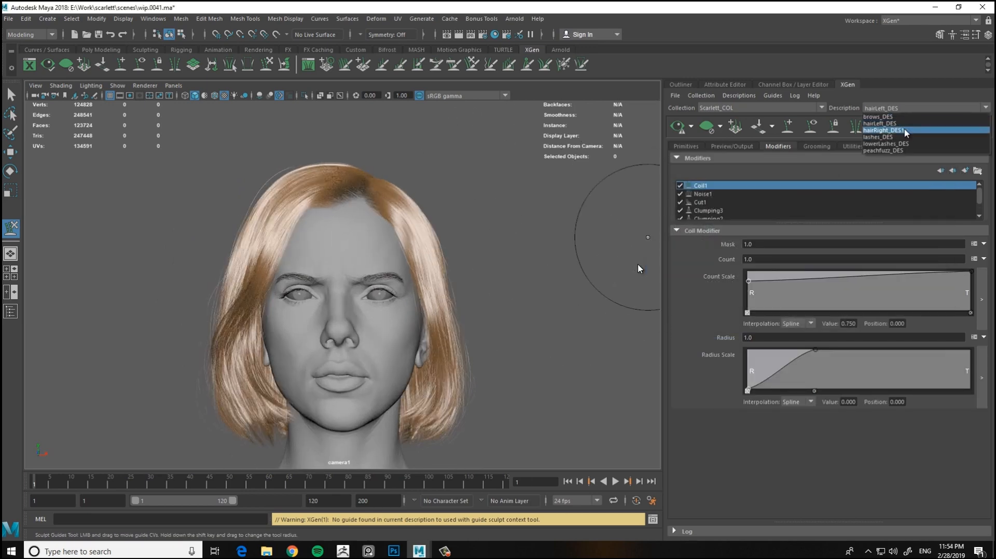
click(892, 134)
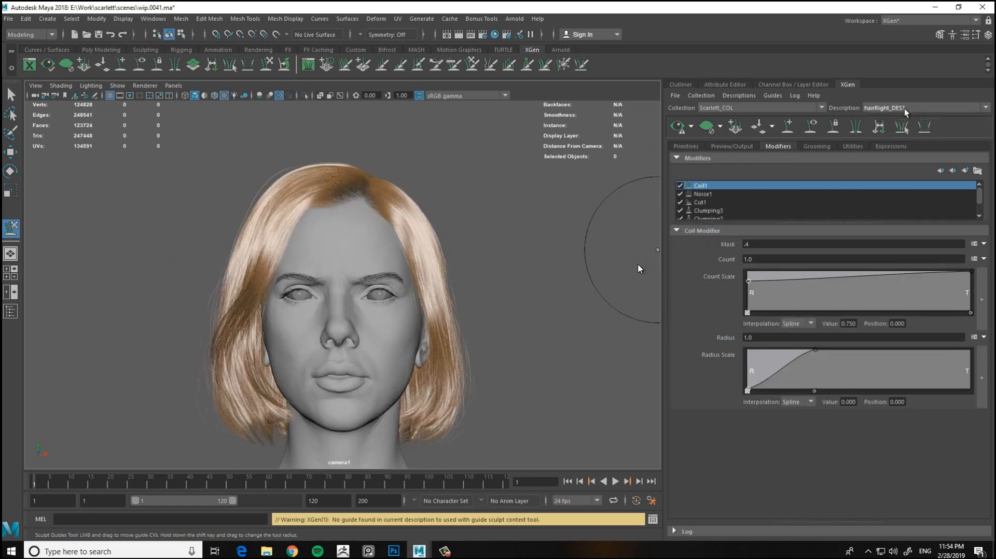
text(.4)
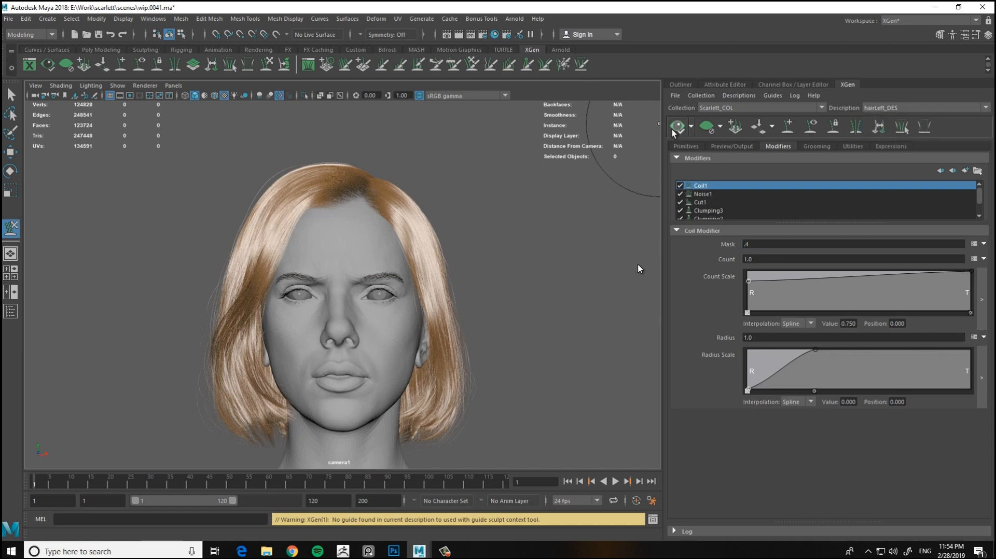
Select single left-hair guides rooted along the parting above the ear and sculpt them one by one
alt+drag(451, 221, 564, 288)
alt+right_drag(563, 287, 218, 150)
key(w)
key(y)
mouse_move(339, 135)
alt+mouse_down()
mouse_move(362, 189)
mouse_move(346, 203)
alt+mouse_up()
alt+middle_drag(552, 204, 571, 253)
alt+right_drag(571, 253, 602, 244)
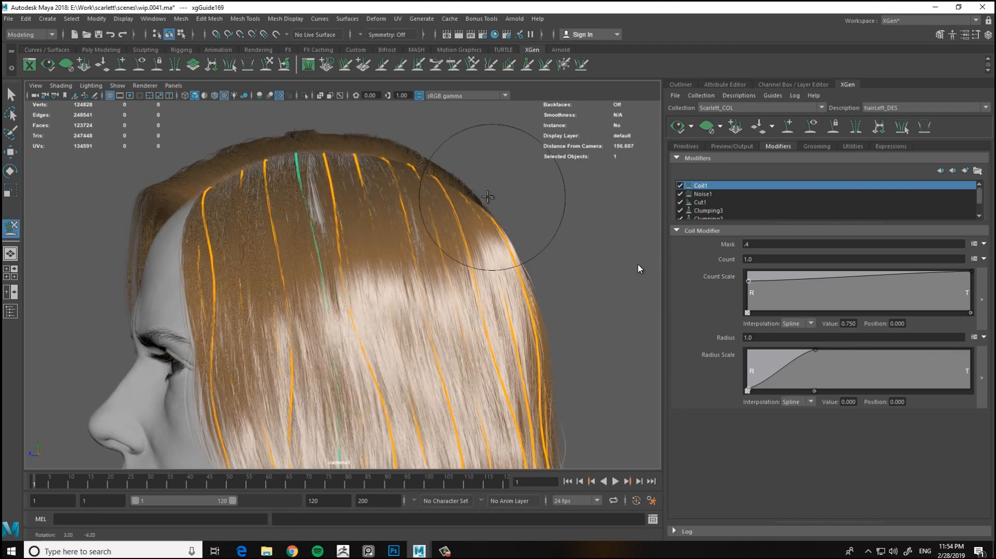
key(w)
click(324, 160)
key(y)
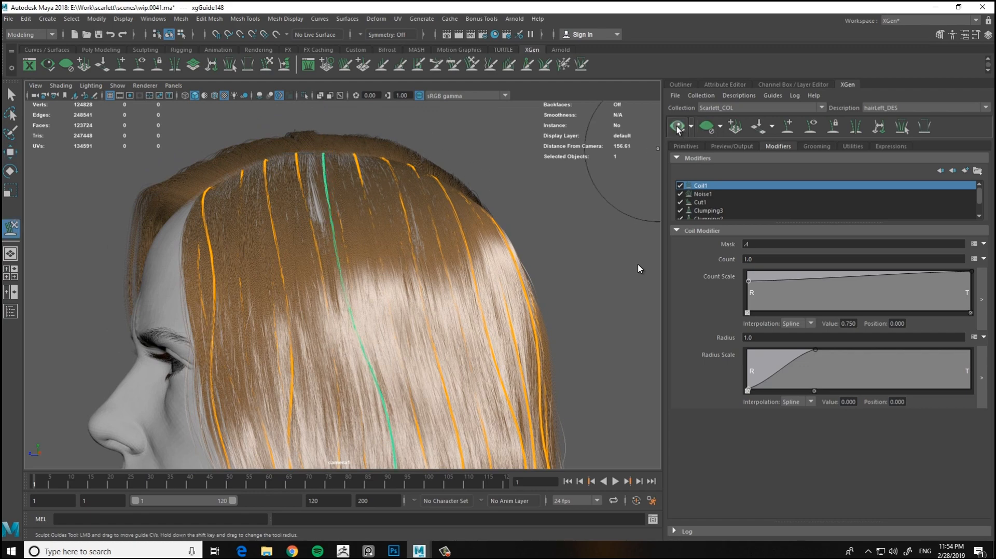
alt+drag(658, 171, 198, 303)
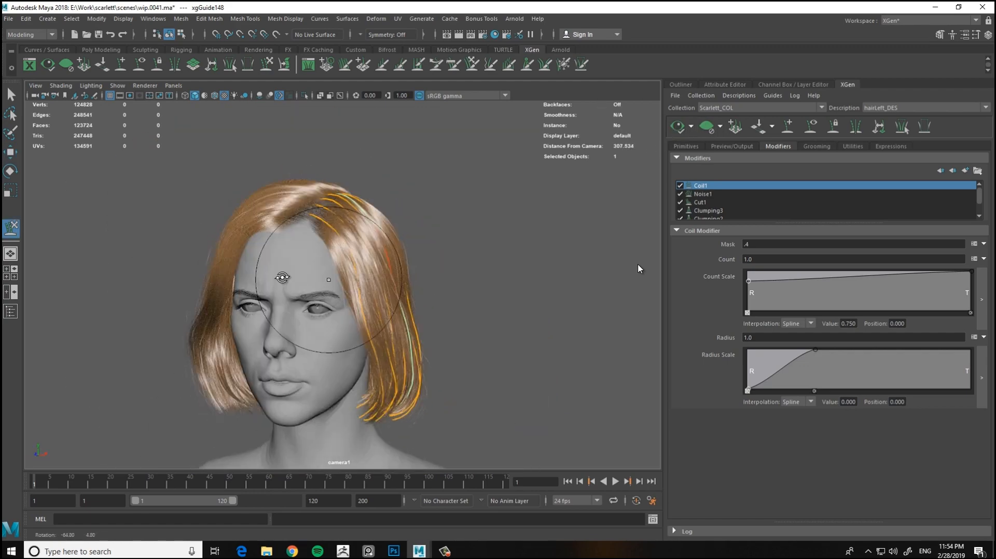
Pick further individual guides of the left hair and sculpt them to refine the side's shape
alt+drag(306, 269, 653, 174)
alt+drag(565, 200, 321, 233)
alt+right_drag(321, 234, 380, 260)
mouse_move(380, 260)
alt+mouse_down()
mouse_move(340, 258)
mouse_move(244, 307)
mouse_move(240, 282)
mouse_move(312, 205)
mouse_move(298, 297)
mouse_move(367, 267)
mouse_move(422, 216)
mouse_move(574, 278)
mouse_move(629, 156)
mouse_move(516, 186)
mouse_move(346, 305)
alt+mouse_up()
key(w)
key(y)
key(w)
key(y)
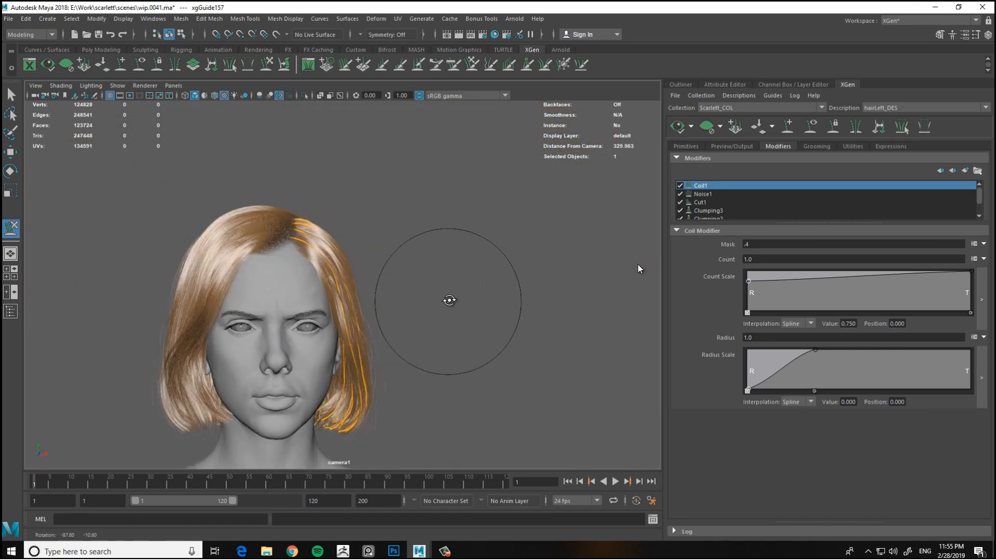
Hide the left guides, set the Mask of hairLeft_DES's Coil1 to .3 and update the preview
alt+drag(644, 197, 523, 249)
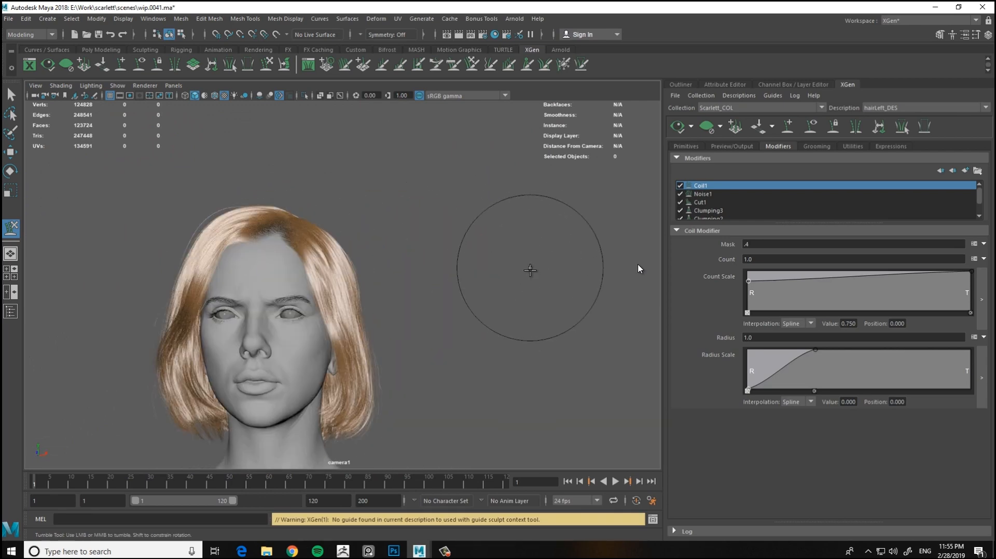
alt+right_drag(529, 269, 534, 293)
alt+drag(534, 294, 583, 289)
alt+middle_drag(582, 289, 571, 261)
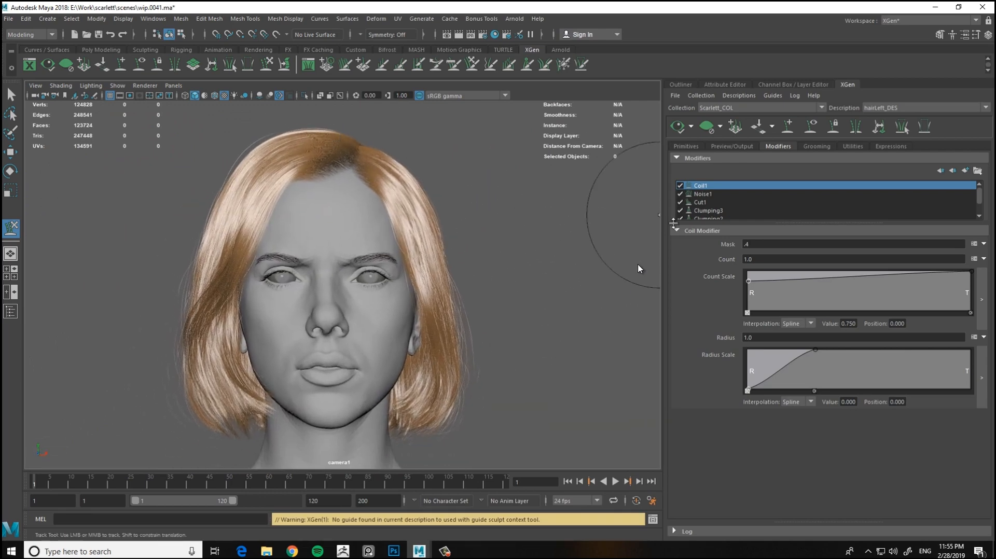
text(.3)
key(Return)
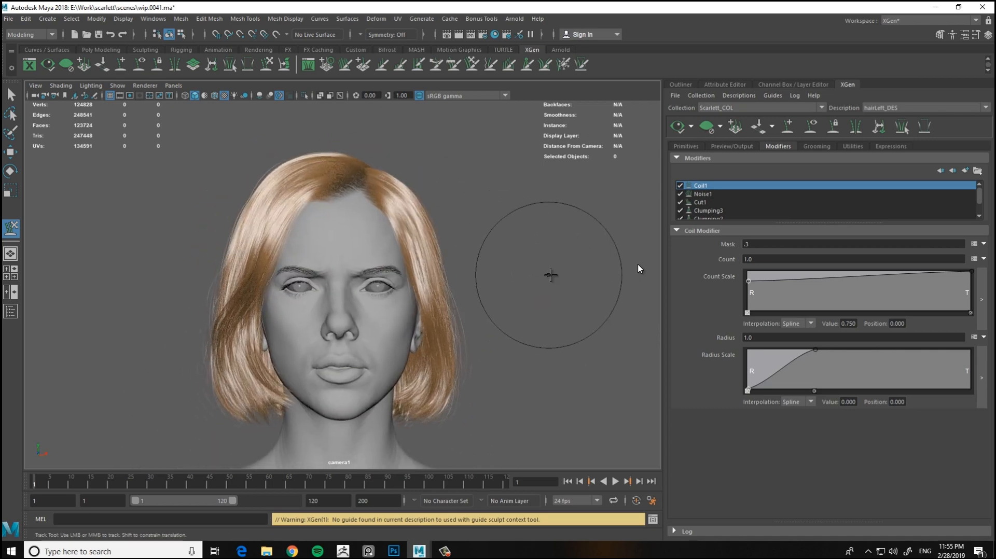
alt+right_drag(565, 271, 566, 296)
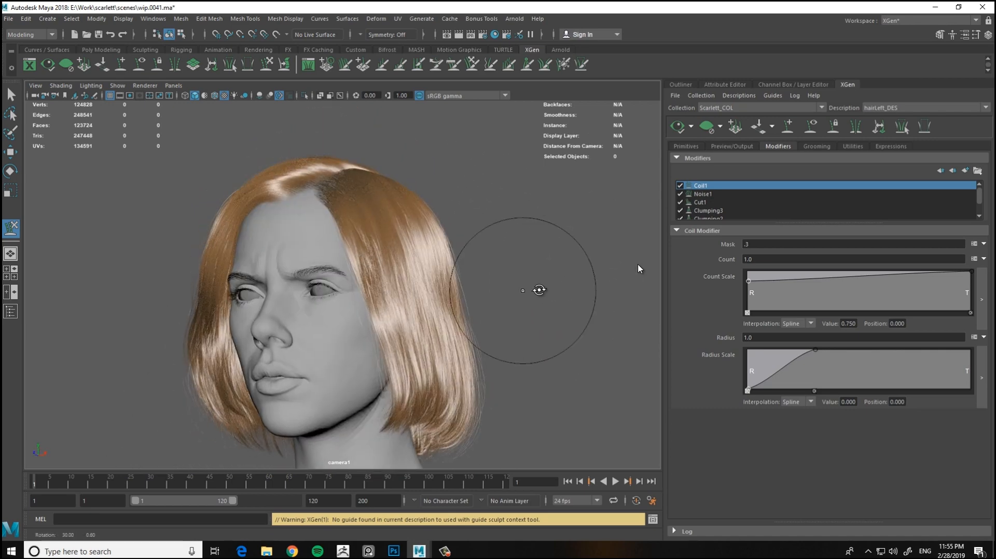
alt+drag(539, 290, 643, 201)
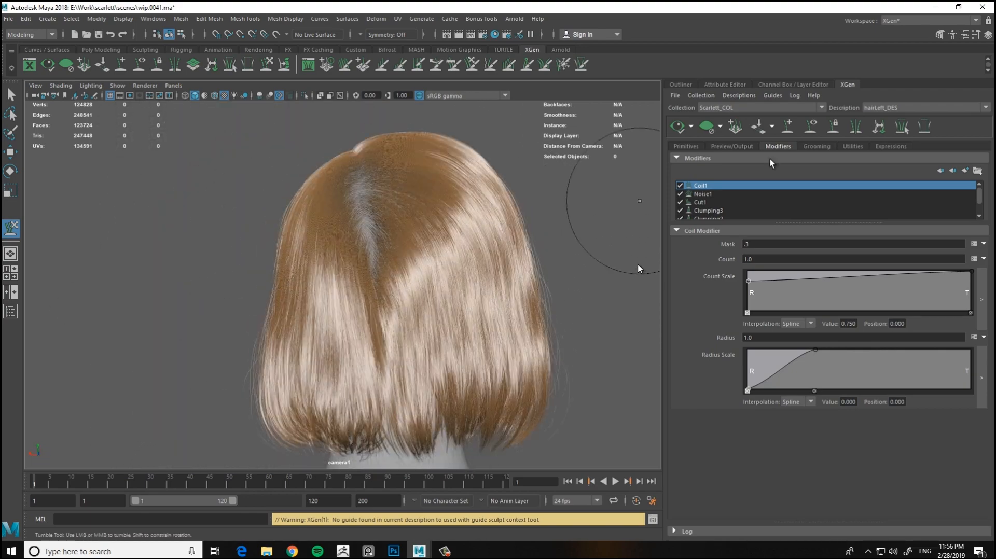
Switch to hairRight_DES1, show its guides and sculpt the rearmost guide beside the back parting
click(906, 107)
click(905, 131)
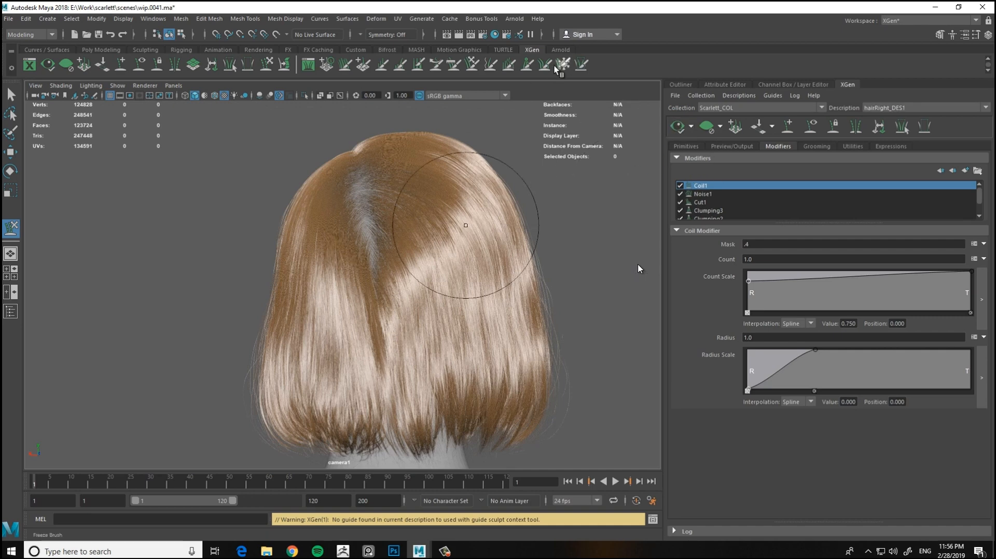
alt+drag(534, 229, 414, 227)
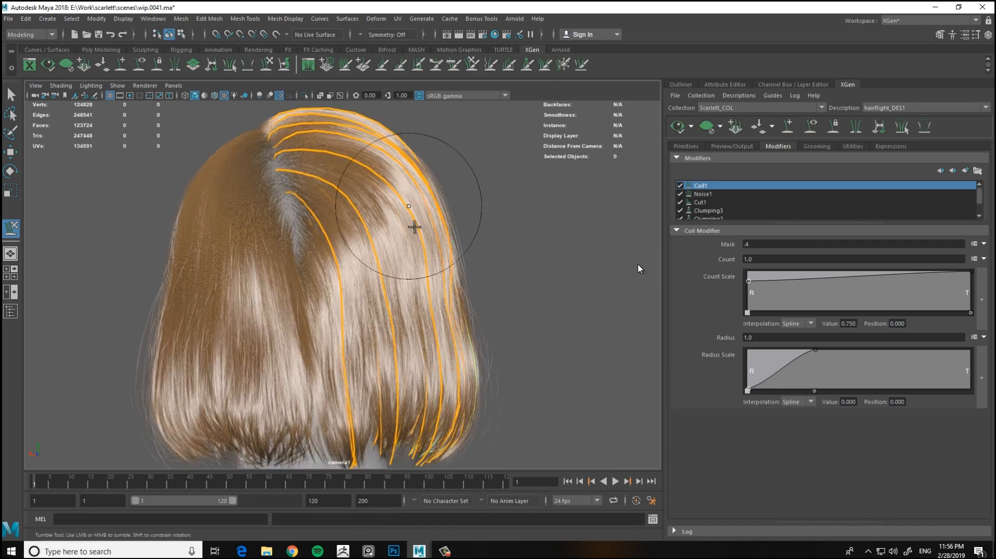
click(293, 206)
scroll(485, 199, down, 3)
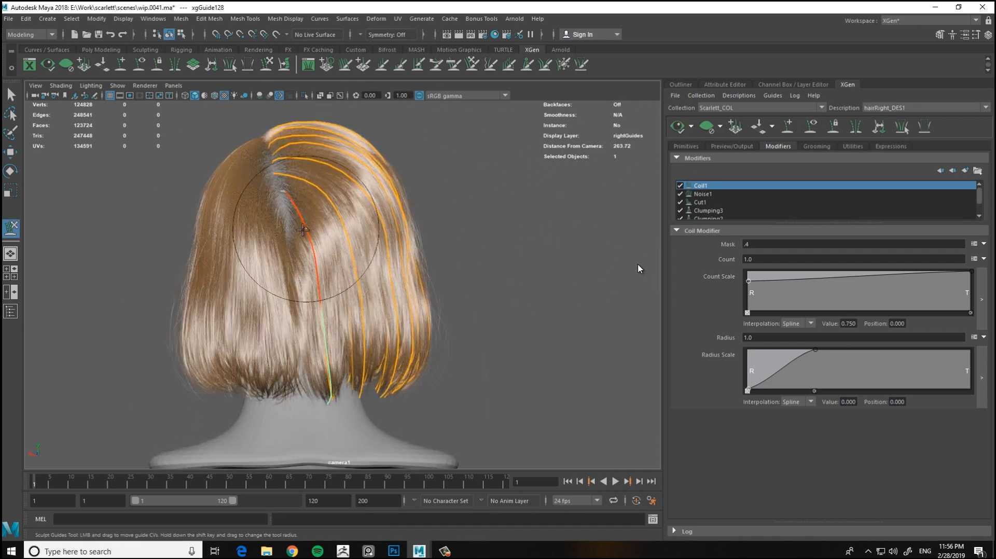
mouse_move(538, 218)
alt+mouse_down()
mouse_move(515, 228)
mouse_move(537, 260)
mouse_move(546, 231)
alt+mouse_up()
Switch to hairLeft_DES, show its guides and sculpt the guide nearest the parting at the back of the head
click(889, 107)
click(888, 124)
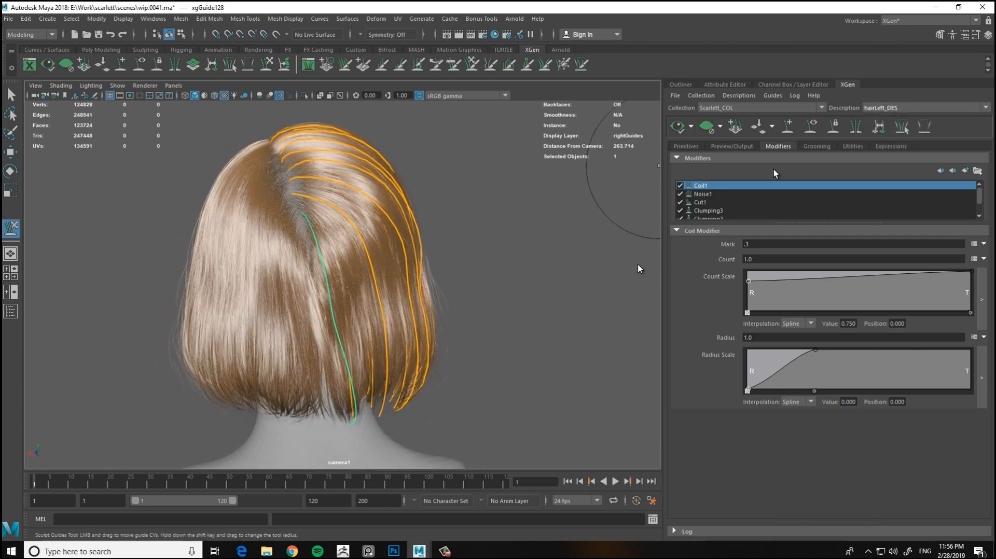
click(810, 126)
alt+right_drag(516, 222, 574, 264)
key(w)
click(255, 204)
scroll(285, 240, down, 3)
alt+drag(284, 240, 288, 241)
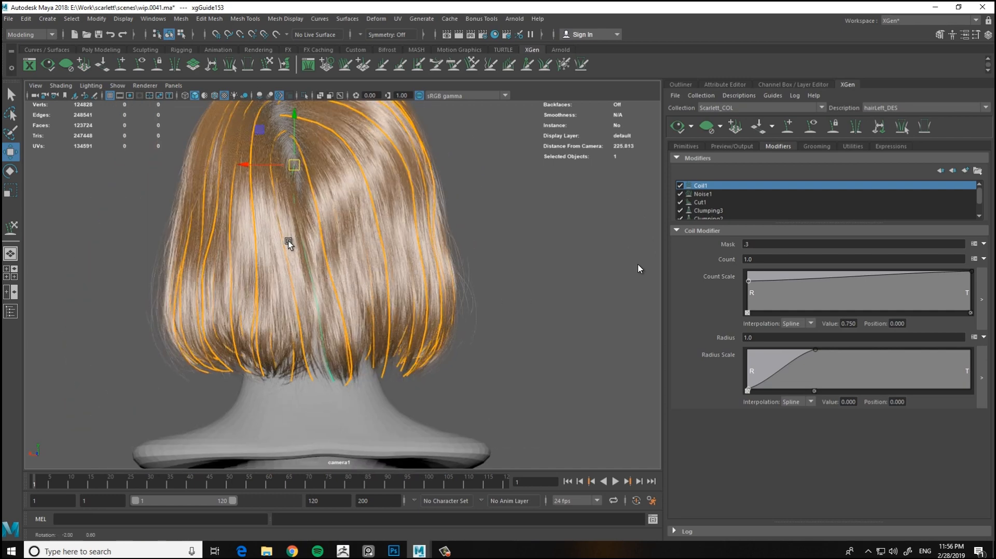
key(y)
scroll(249, 212, up, 3)
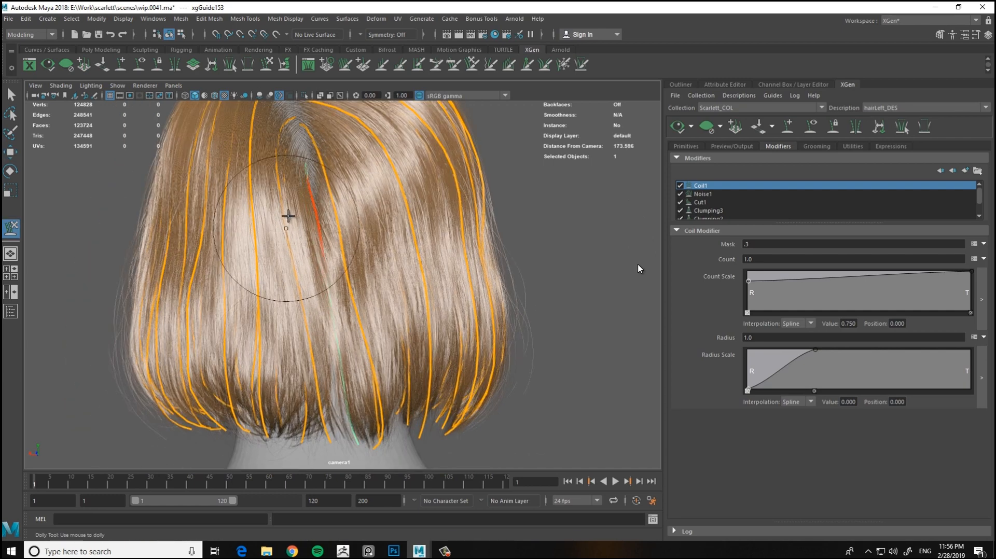
Pick the individual left guides beside the back parting one after another and sculpt each into a smoother fall
key(w)
click(292, 177)
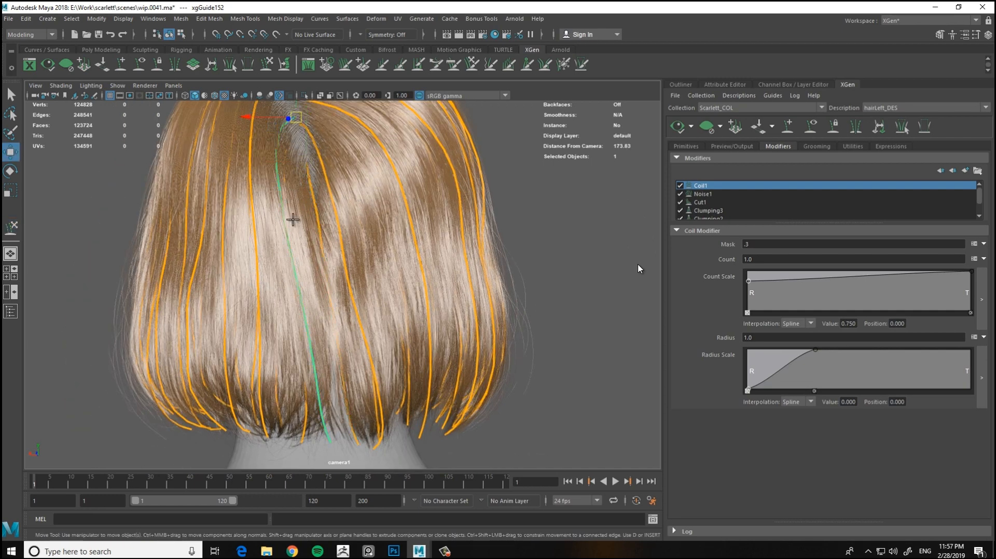
key(y)
scroll(285, 173, down, 3)
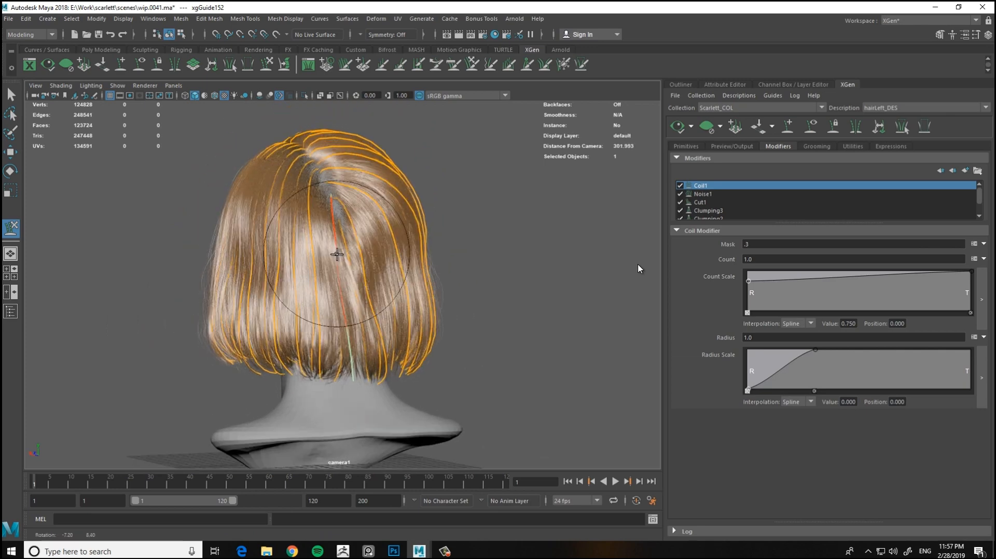
key(w)
scroll(306, 155, up, 3)
key(y)
alt+drag(326, 229, 344, 176)
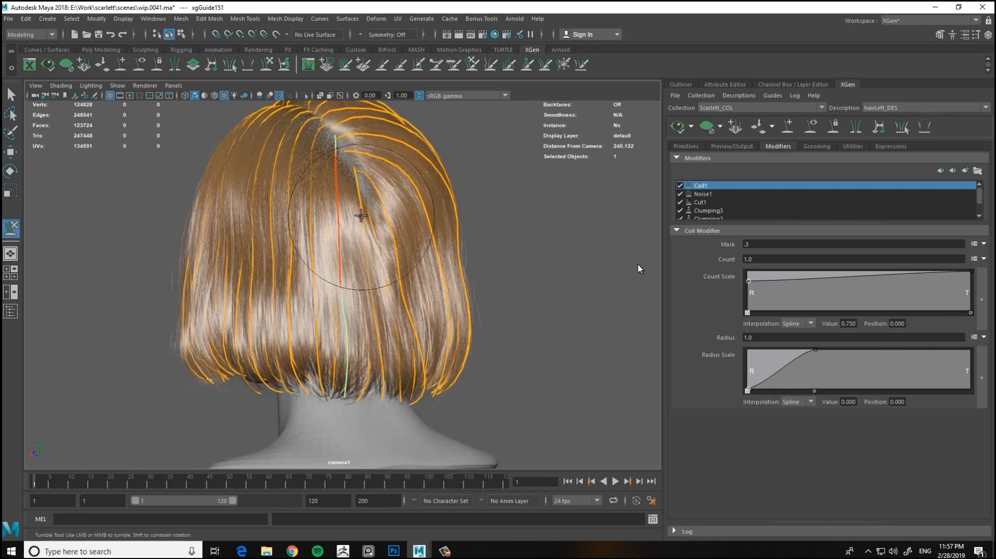
Select the right-side guide at the rear end of the parting and sculpt its root section near the crown
alt+drag(361, 215, 467, 290)
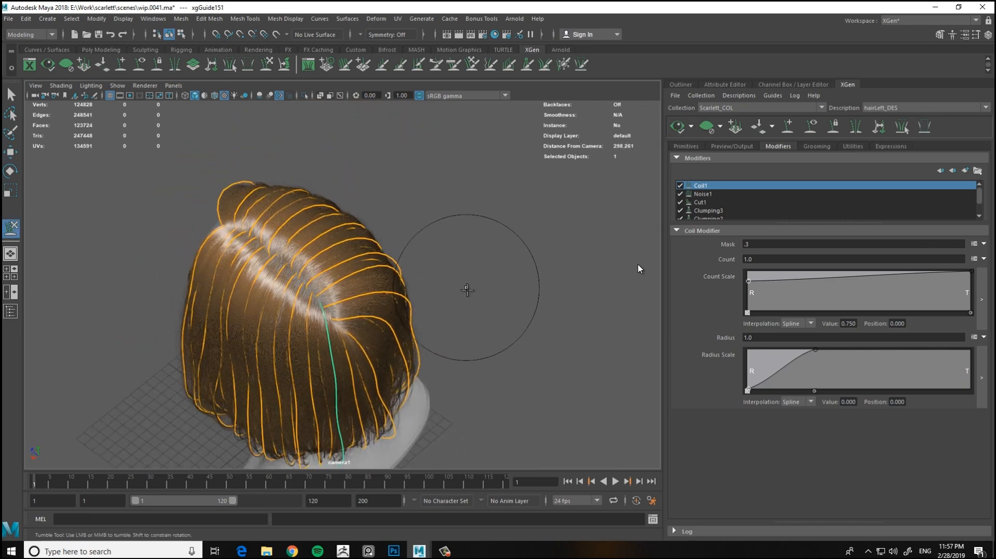
alt+right_drag(467, 290, 558, 321)
alt+drag(558, 321, 481, 272)
alt+right_drag(481, 273, 553, 234)
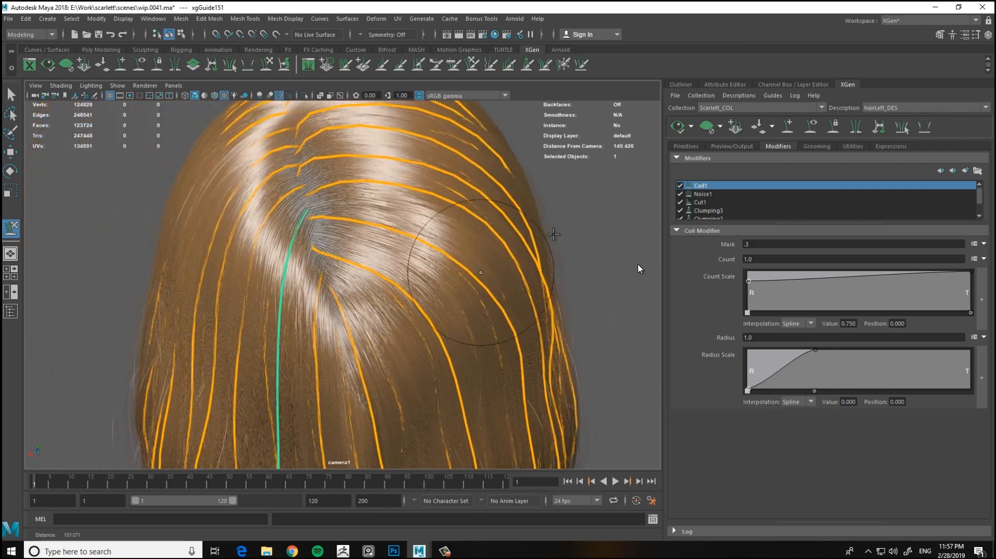
alt+drag(553, 234, 560, 251)
key(w)
click(397, 316)
key(y)
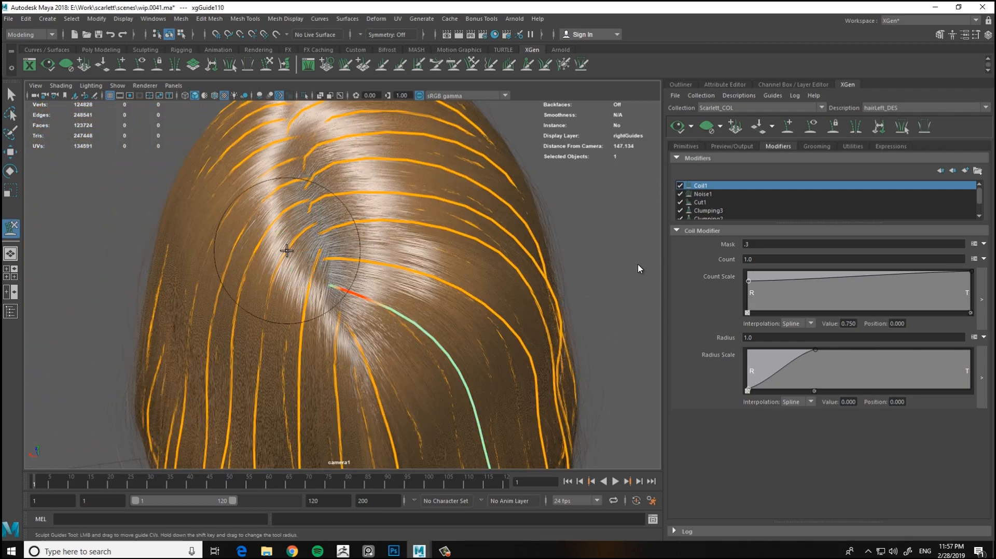
Update the hair preview, switch to the hairRight_DES1 description and refresh its preview as well
click(691, 128)
click(694, 169)
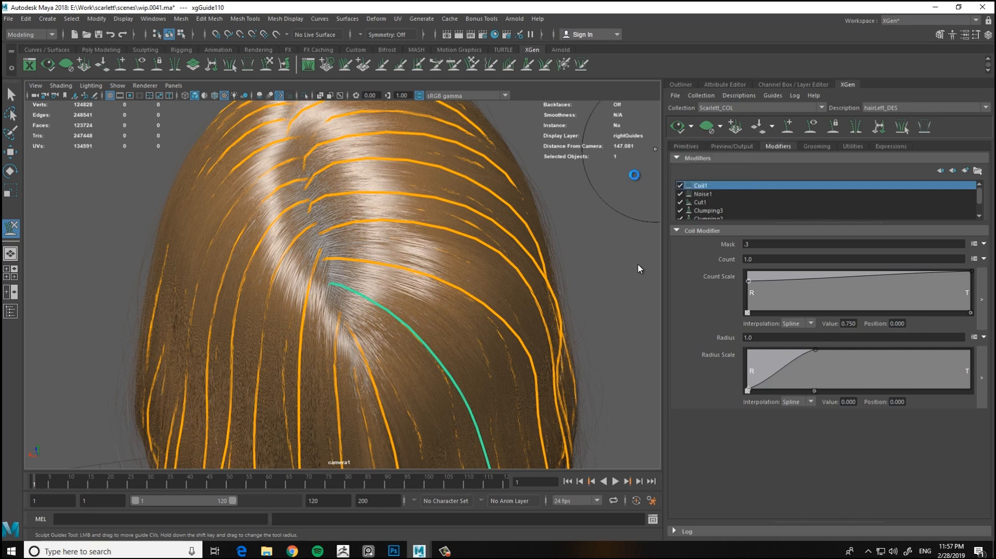
click(691, 127)
click(690, 146)
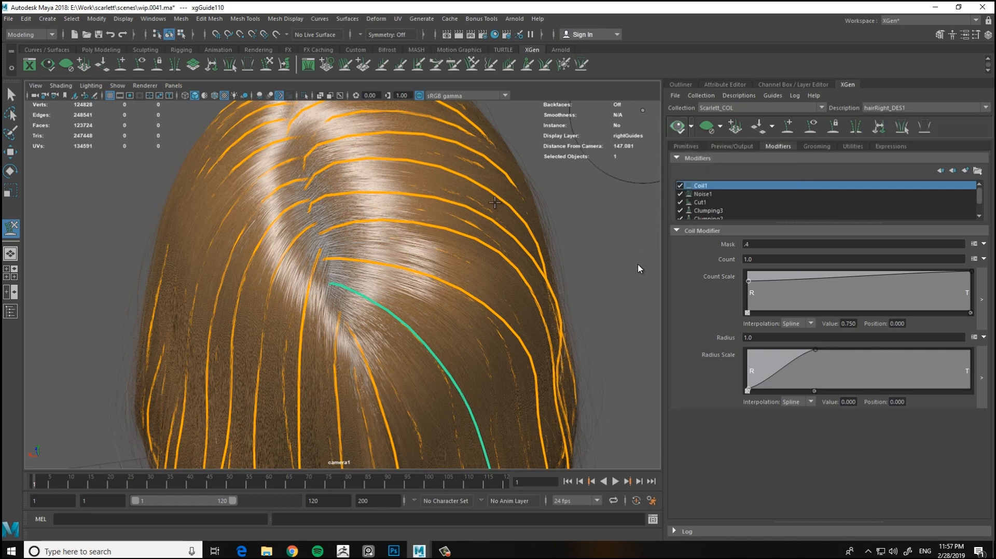
alt+right_drag(437, 305, 402, 296)
alt+drag(401, 296, 546, 278)
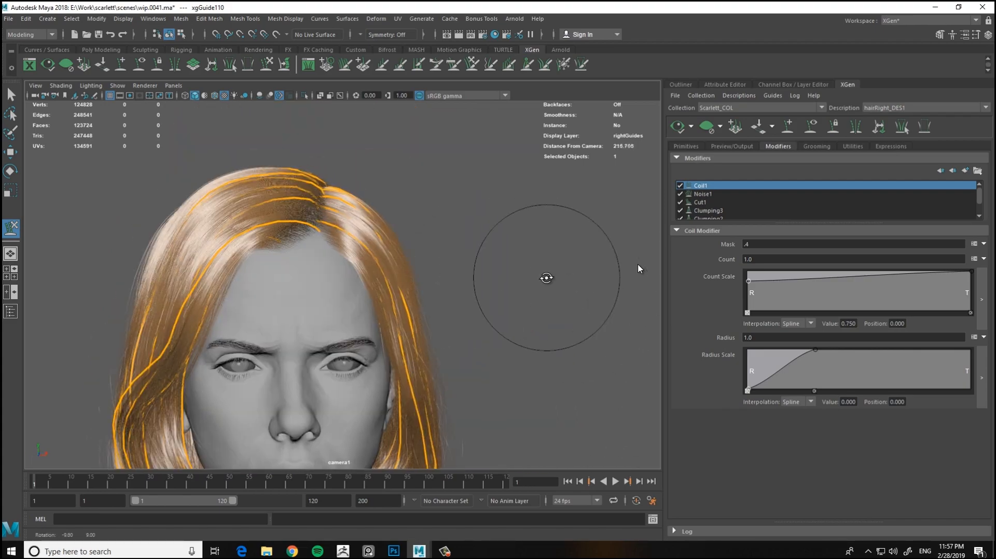
alt+right_drag(547, 278, 578, 282)
alt+drag(578, 282, 459, 189)
key(w)
alt+right_drag(460, 189, 565, 264)
alt+drag(565, 264, 544, 217)
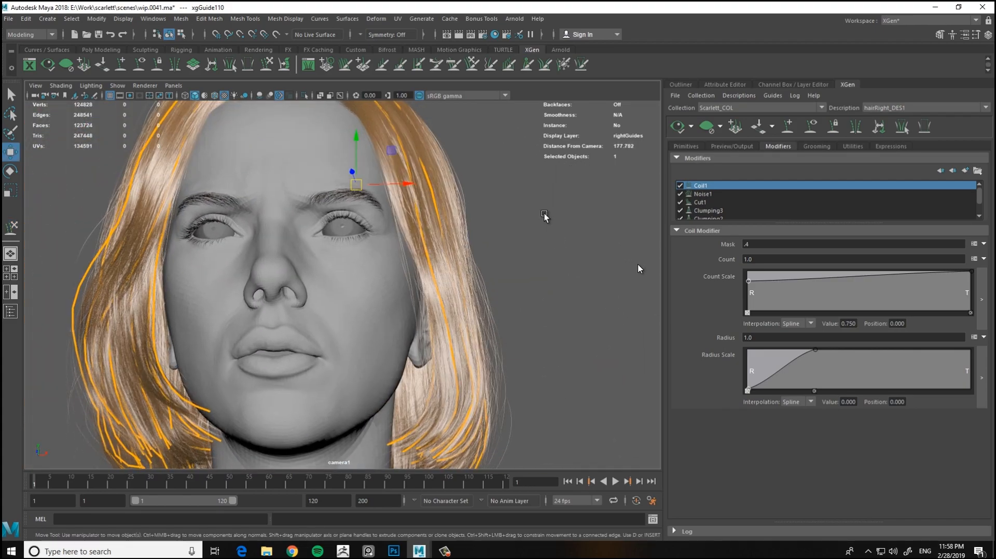
Hide the guides of hairRight_DES1, switch to hairLeft_DES and hide its guides too
click(809, 131)
alt+right_drag(446, 233, 353, 247)
alt+drag(353, 247, 233, 249)
click(882, 108)
click(881, 123)
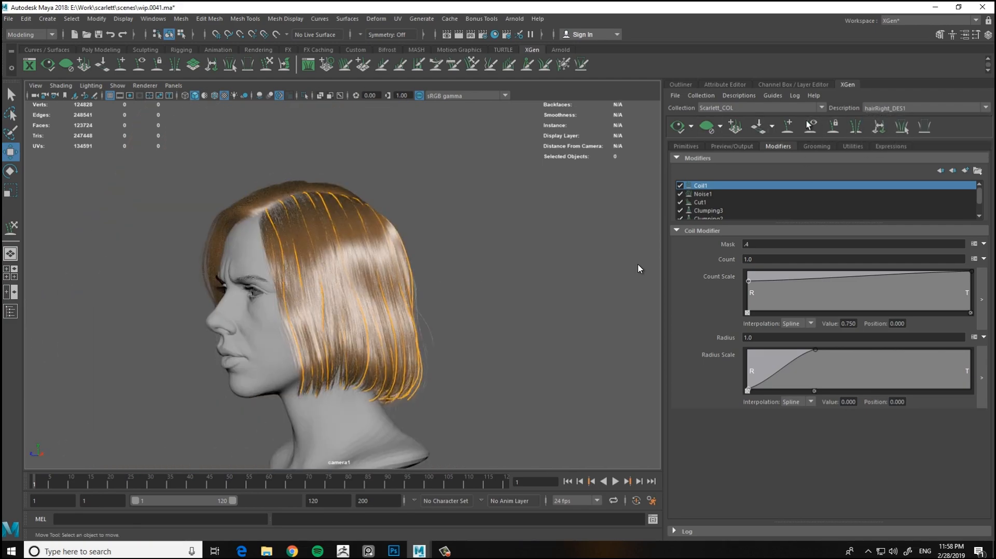
click(809, 128)
alt+drag(537, 247, 449, 332)
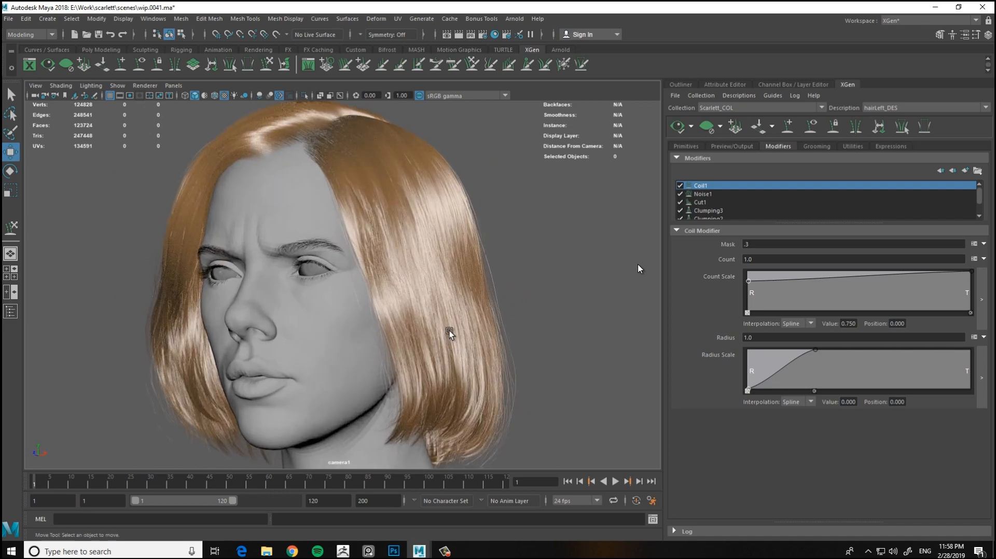
alt+drag(344, 204, 371, 261)
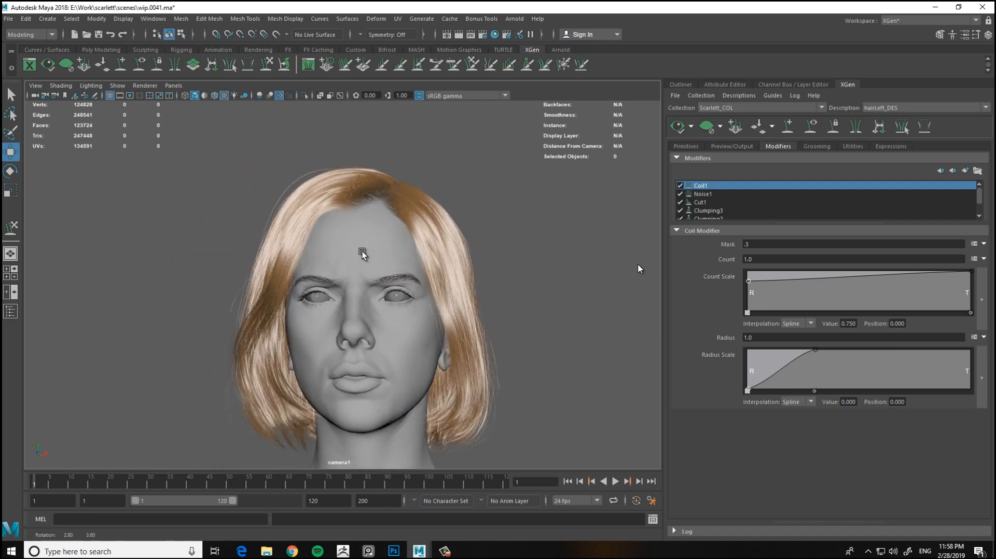
Compare the groomed bob and its parting with the photos on the reference image board
click(368, 551)
scroll(217, 295, down, 4)
scroll(117, 142, up, 6)
middle_drag(171, 207, 144, 228)
click(506, 193)
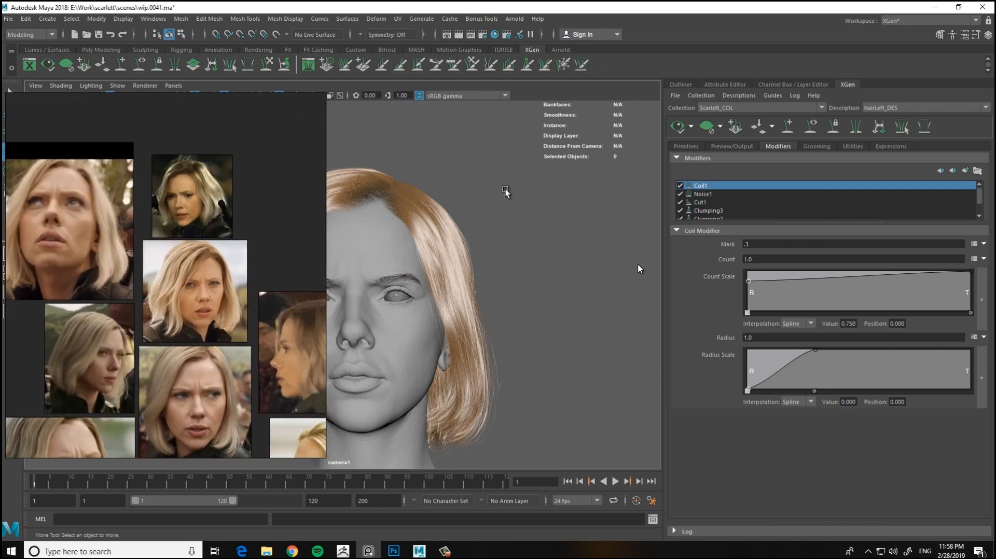
alt+middle_drag(385, 232, 480, 216)
alt+drag(508, 224, 476, 242)
click(368, 551)
alt+drag(259, 229, 550, 291)
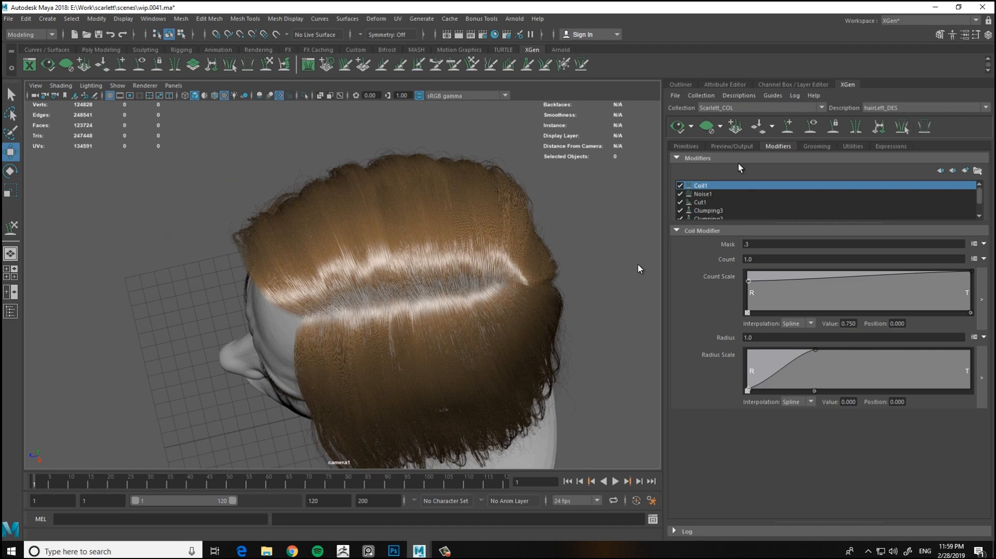
Open the width map of hairLeft_DES's primitives for 3D painting on the left scalp
click(686, 147)
click(979, 337)
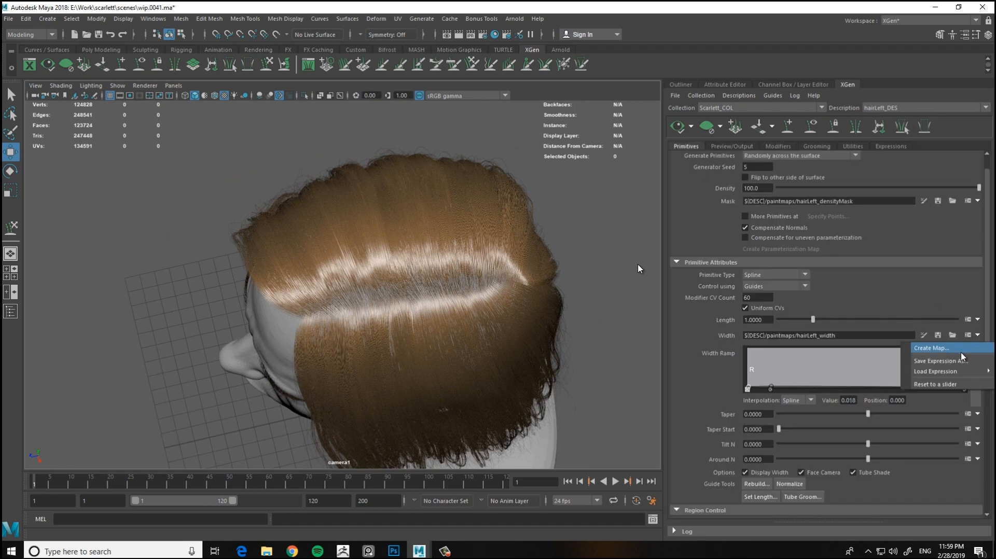
click(917, 291)
click(923, 335)
alt+right_drag(329, 254, 405, 301)
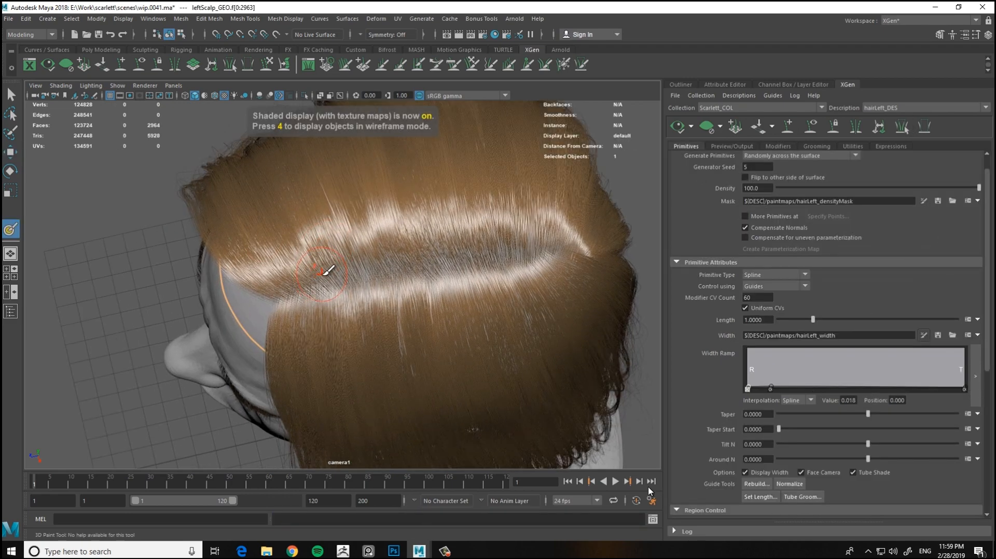
mouse_move(327, 269)
alt+mouse_down()
mouse_move(315, 238)
mouse_move(384, 207)
mouse_move(242, 249)
alt+mouse_up()
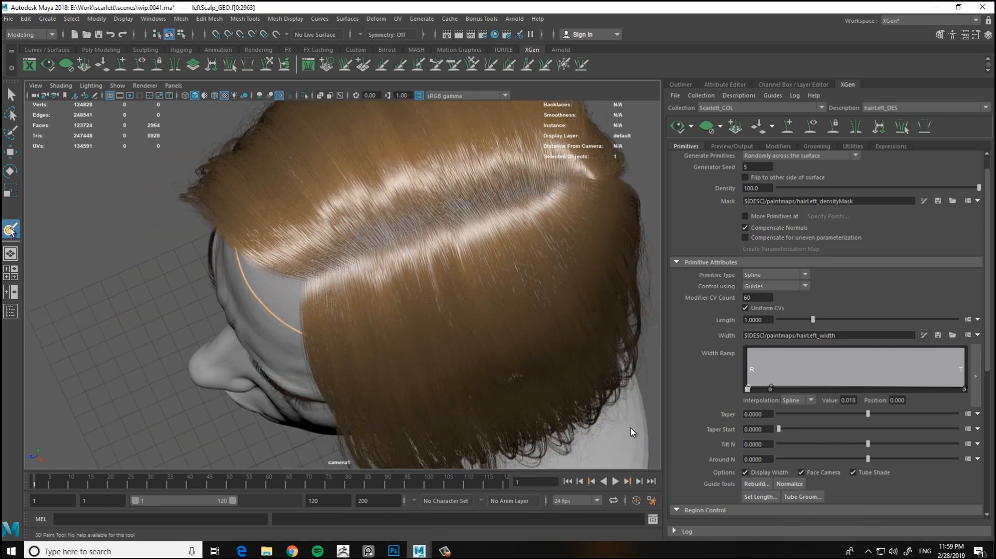
Check the 3D Paint Tool's paint operations, file texture, stroke and stylus pressure settings
double_click(10, 229)
drag(540, 277, 540, 370)
click(319, 528)
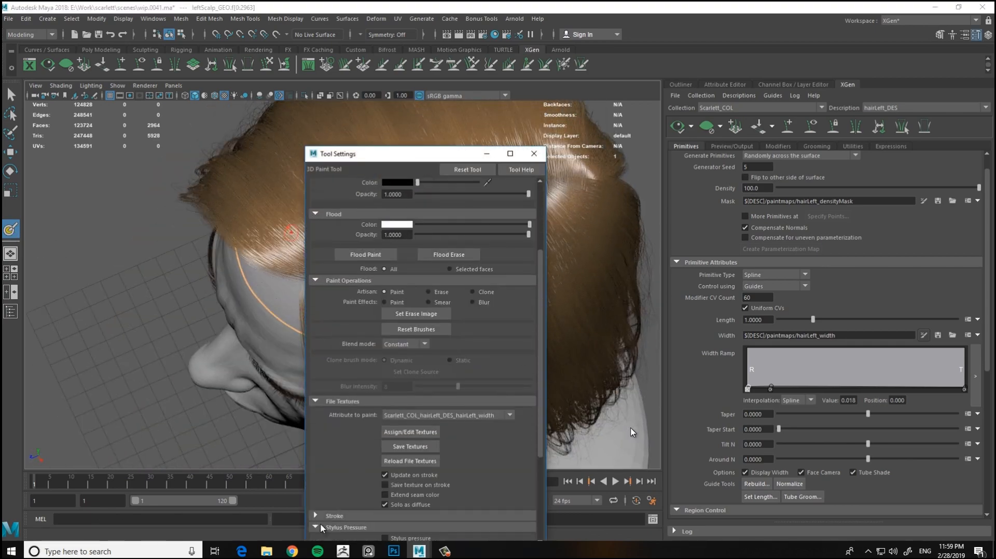
click(319, 527)
click(315, 516)
click(316, 517)
click(534, 154)
alt+middle_drag(396, 271, 412, 275)
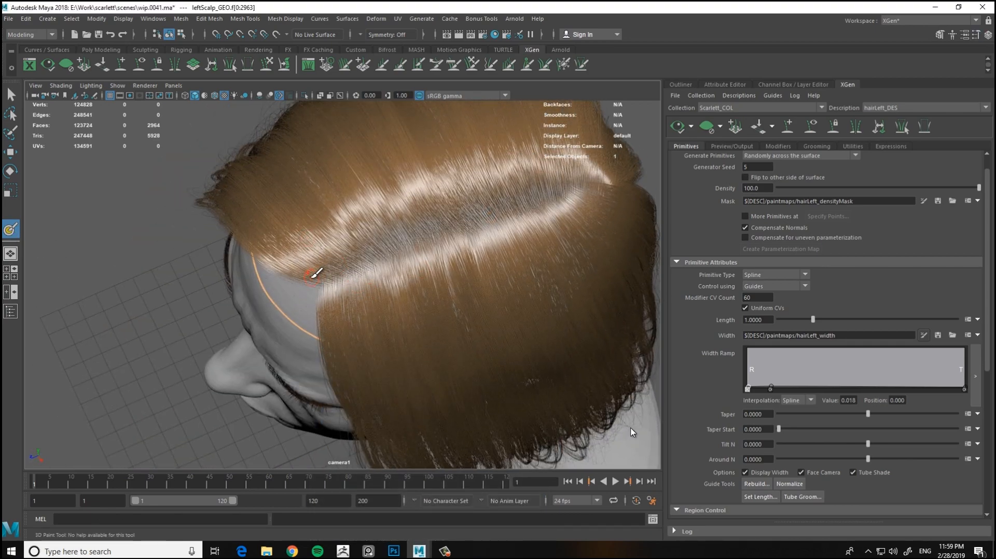
Isolate the left scalp and paint a black strip on its width map along the parting
mouse_move(477, 215)
alt+mouse_down()
mouse_move(410, 202)
mouse_move(340, 220)
alt+mouse_up()
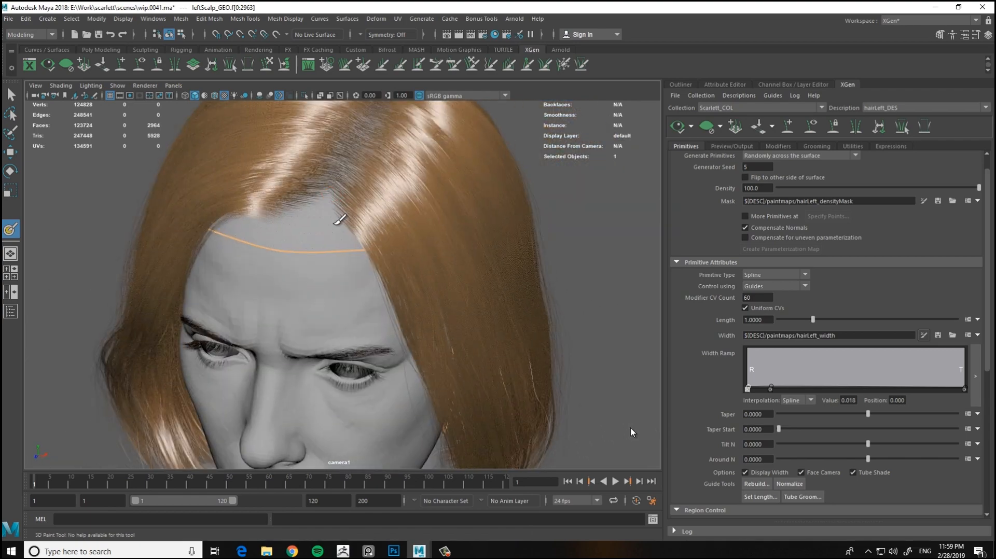
mouse_move(402, 183)
alt+mouse_down()
mouse_move(330, 216)
mouse_move(374, 224)
mouse_move(389, 238)
mouse_move(387, 227)
alt+mouse_up()
key(ctrl+1)
mouse_move(334, 155)
mouse_down()
mouse_move(358, 223)
mouse_move(369, 395)
mouse_up()
mouse_move(277, 224)
alt+mouse_down()
mouse_move(453, 318)
mouse_move(290, 243)
alt+mouse_up()
Set the paint operation to Paint Effects Blur and soften the black strip's edge from the hairline to the nape
double_click(11, 230)
click(472, 416)
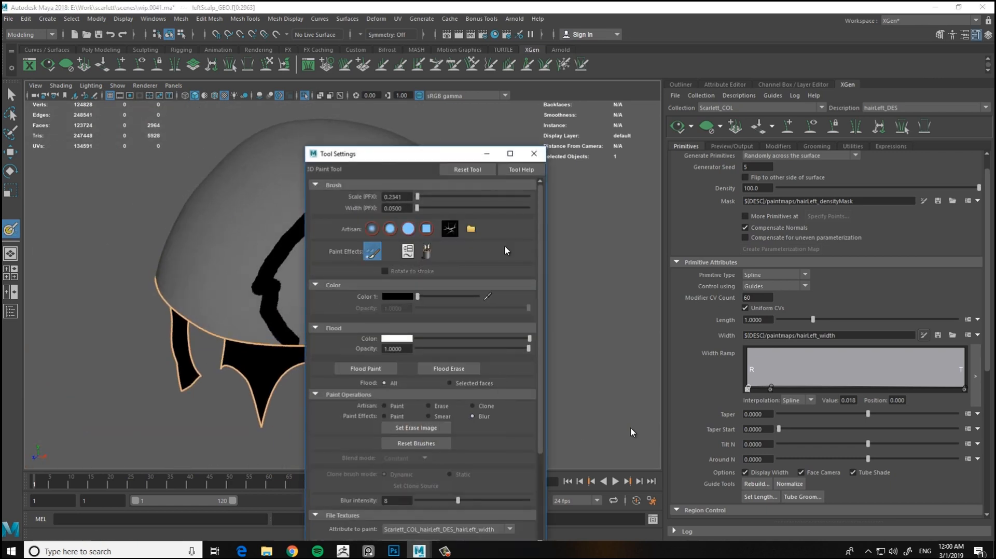
click(531, 154)
alt+right_drag(223, 290, 280, 311)
alt+drag(280, 310, 312, 342)
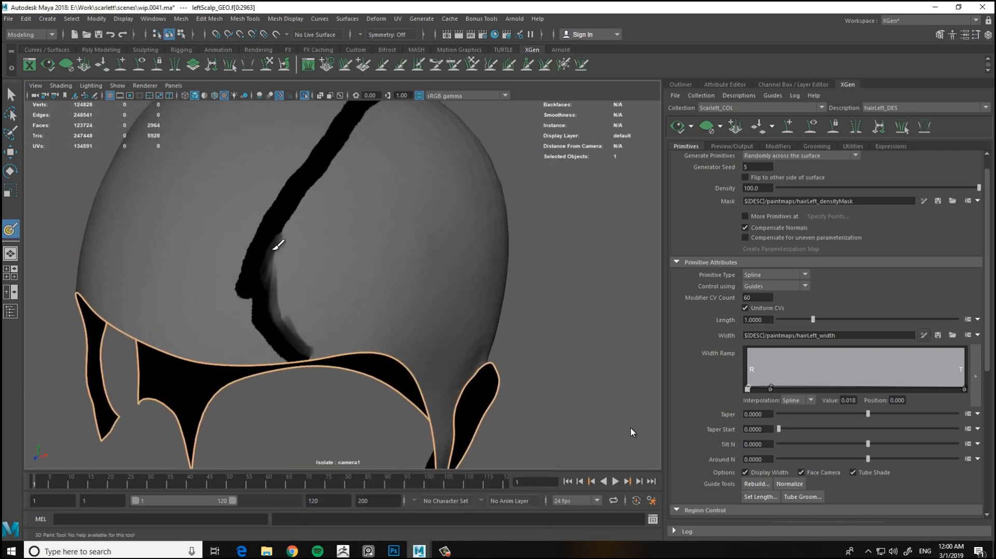
mouse_move(277, 244)
alt+mouse_down()
mouse_move(333, 173)
mouse_move(313, 201)
mouse_move(356, 224)
alt+mouse_up()
mouse_move(413, 241)
mouse_down()
mouse_move(481, 296)
mouse_move(406, 195)
mouse_up()
alt+drag(443, 288, 441, 268)
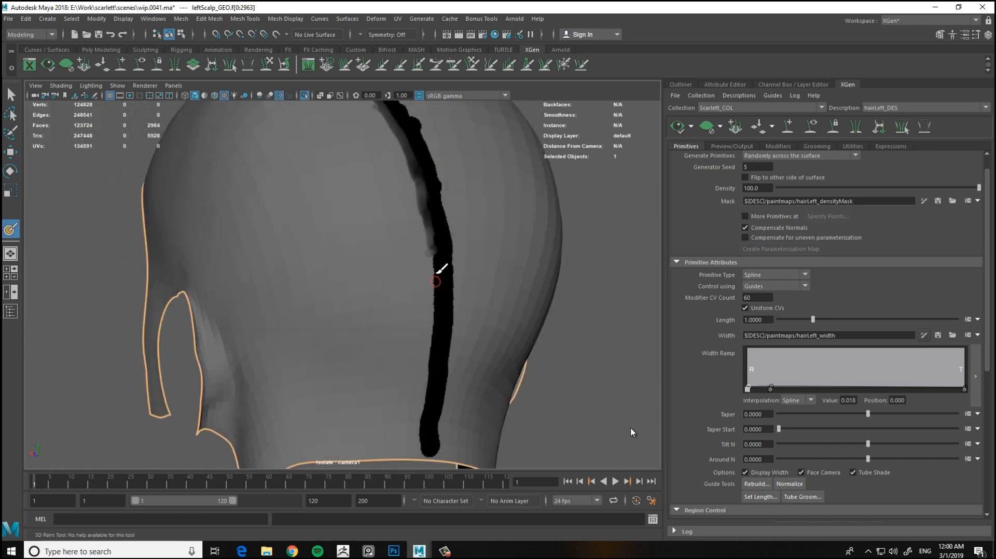
alt+drag(431, 401, 632, 249)
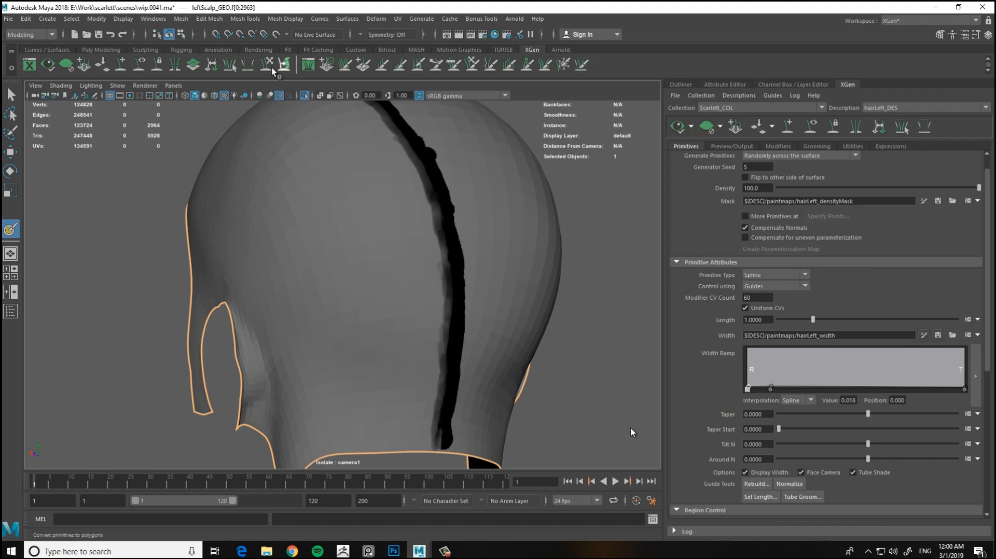
Leave the isolated scalp view and examine the whole hairstyle and parting from the front
click(306, 95)
alt+drag(324, 231, 519, 207)
alt+middle_drag(519, 208, 524, 269)
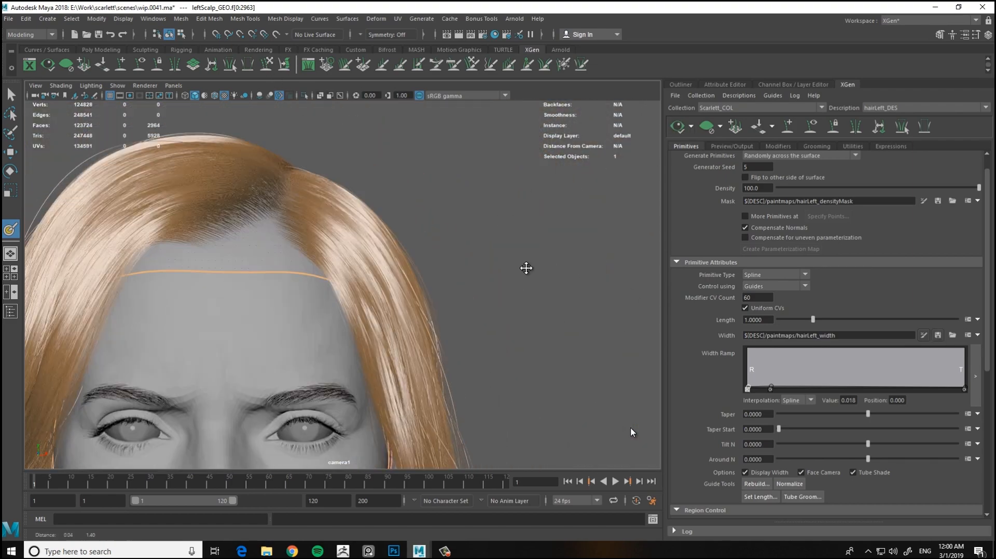
alt+right_drag(524, 269, 501, 259)
alt+drag(500, 259, 514, 227)
alt+right_drag(514, 226, 493, 262)
alt+middle_drag(493, 262, 499, 220)
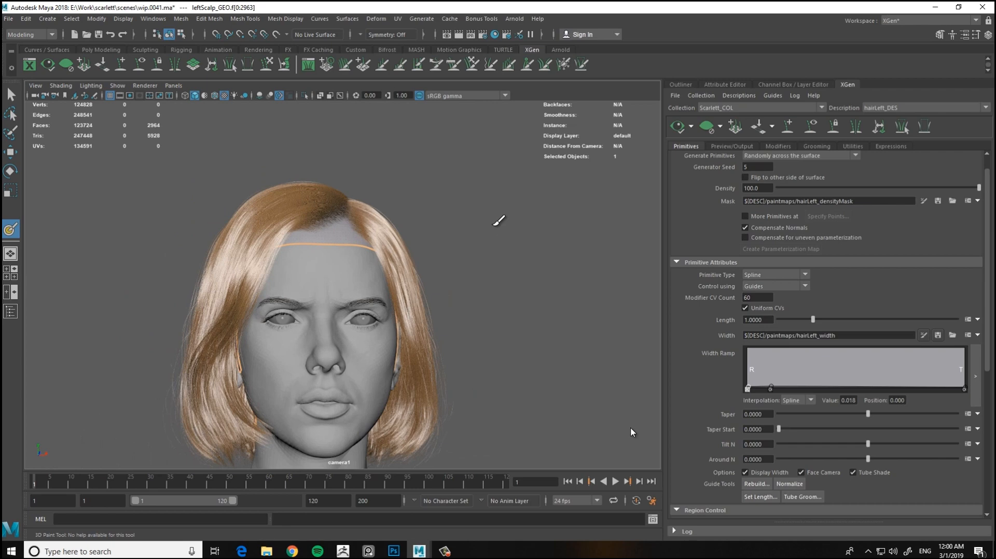
alt+drag(452, 193, 492, 230)
alt+middle_drag(493, 229, 506, 236)
alt+drag(505, 236, 523, 220)
Show the guides of hairLeft_DES and sculpt the upper side guides to reshape the left silhouette
click(816, 125)
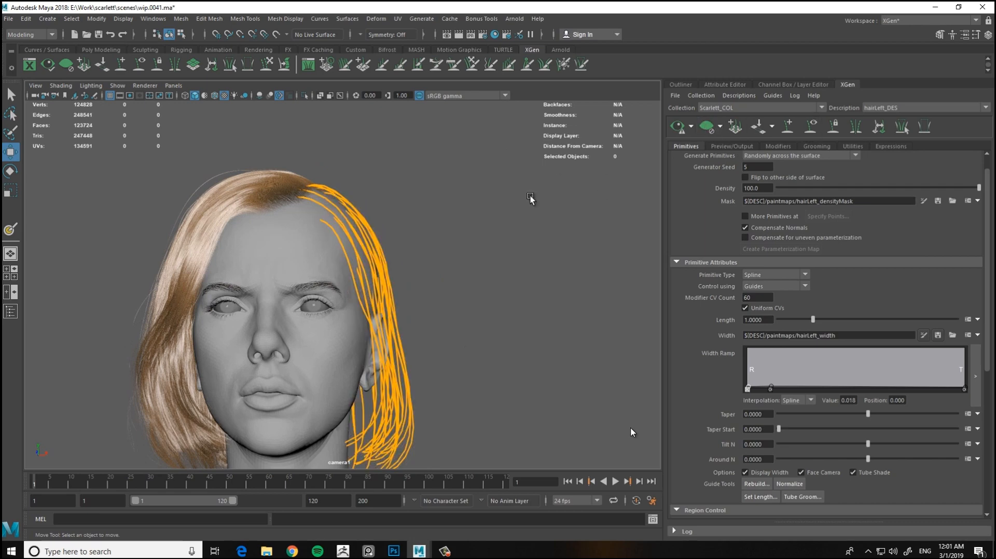
alt+middle_drag(529, 196, 515, 169)
alt+right_drag(515, 170, 525, 193)
click(268, 65)
alt+drag(409, 219, 381, 213)
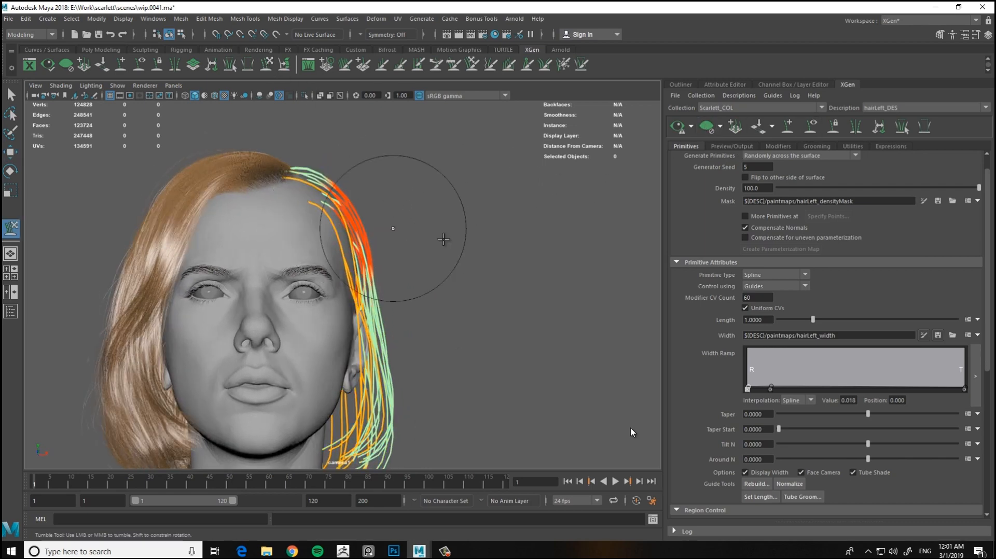
mouse_move(443, 240)
alt+mouse_down()
mouse_move(396, 211)
mouse_move(420, 303)
mouse_move(396, 223)
mouse_move(430, 289)
mouse_move(265, 309)
mouse_move(621, 343)
mouse_move(570, 326)
alt+mouse_up()
alt+middle_drag(571, 327, 486, 306)
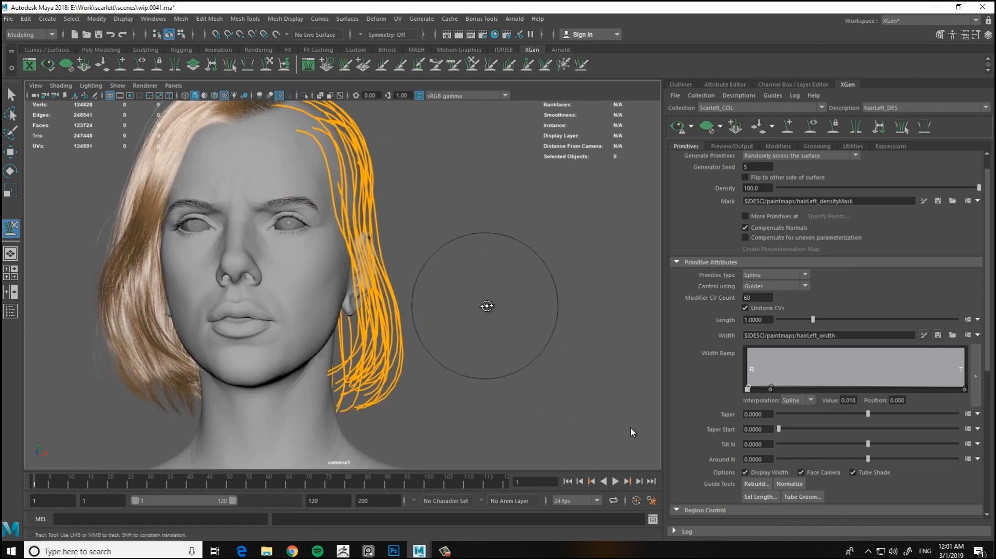
mouse_move(486, 306)
alt+mouse_down()
mouse_move(222, 340)
mouse_move(500, 367)
mouse_move(329, 300)
mouse_move(356, 311)
mouse_move(540, 307)
alt+mouse_up()
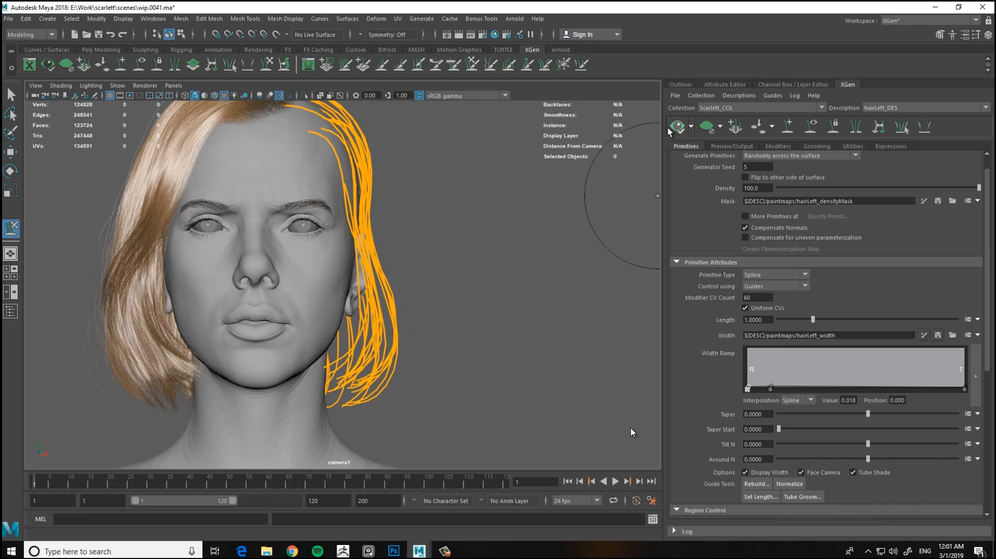
Sculpt the outer left guides beside the jaw and update the hair preview to match
mouse_move(657, 196)
alt+mouse_down()
mouse_move(477, 156)
mouse_move(515, 240)
mouse_move(478, 289)
mouse_move(452, 285)
alt+mouse_up()
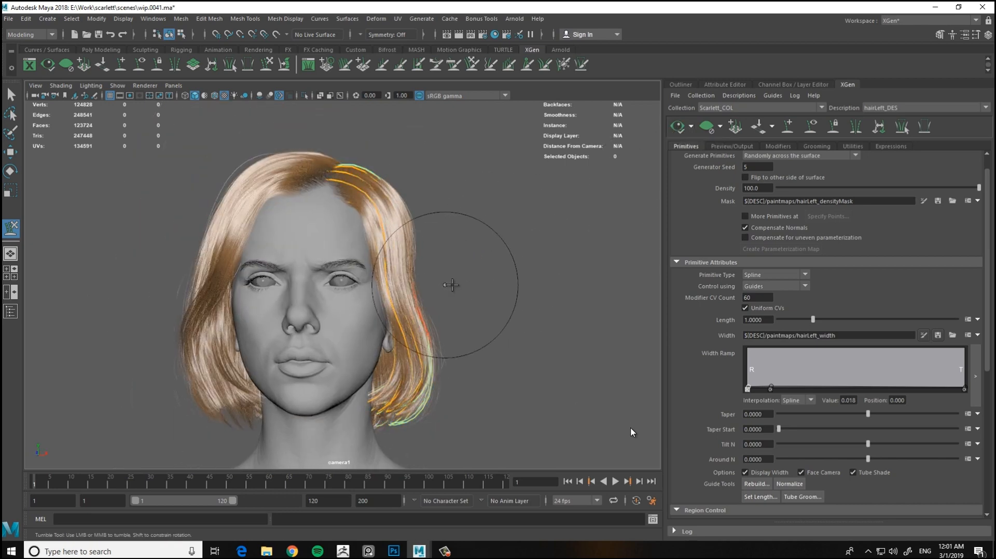
click(677, 127)
mouse_move(523, 207)
alt+right_down()
mouse_move(454, 233)
mouse_move(456, 193)
alt+right_up()
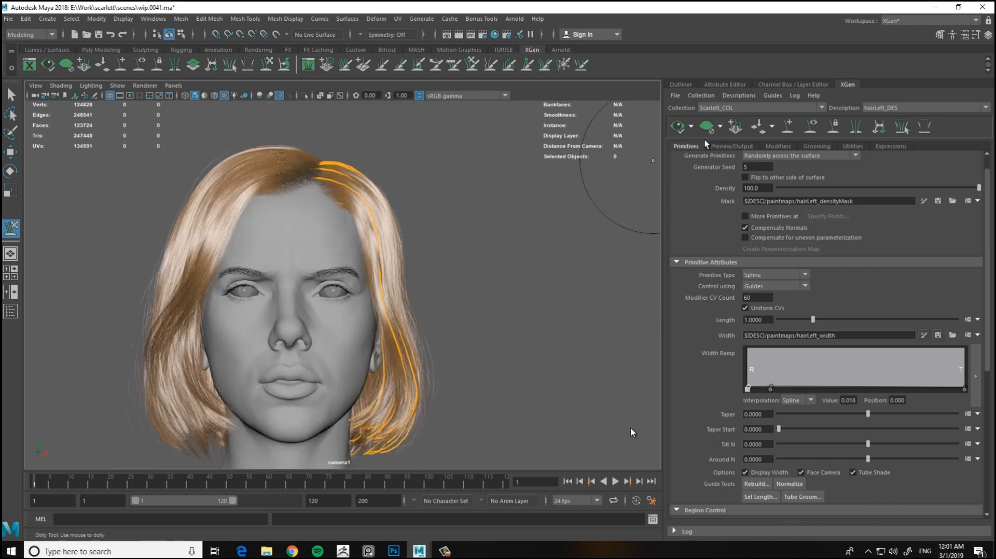
click(677, 130)
alt+right_drag(520, 246, 509, 233)
mouse_move(509, 234)
alt+mouse_down()
mouse_move(385, 299)
mouse_move(478, 278)
mouse_move(300, 367)
mouse_move(310, 372)
alt+mouse_up()
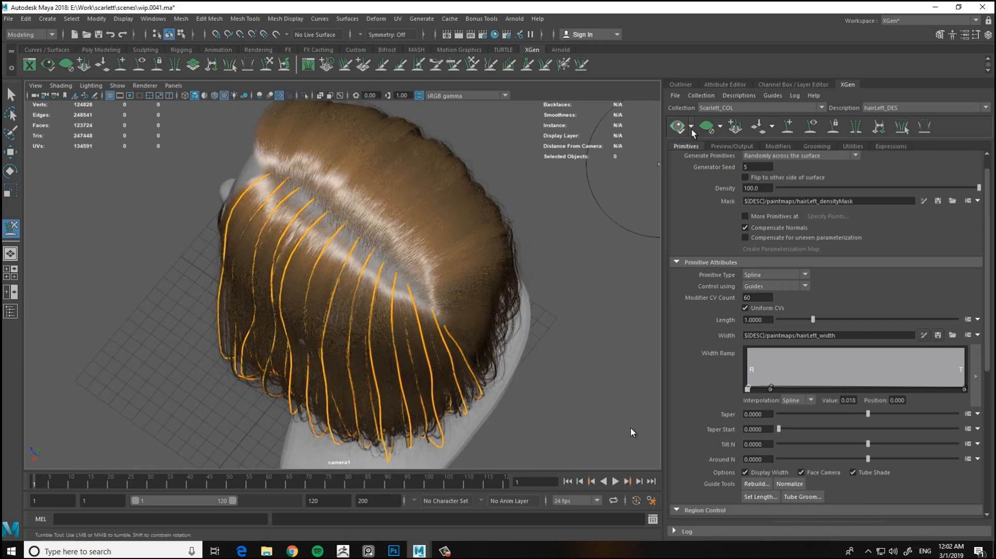
mouse_move(635, 189)
alt+mouse_down()
mouse_move(646, 287)
mouse_move(654, 282)
alt+mouse_up()
alt+right_drag(655, 282, 557, 280)
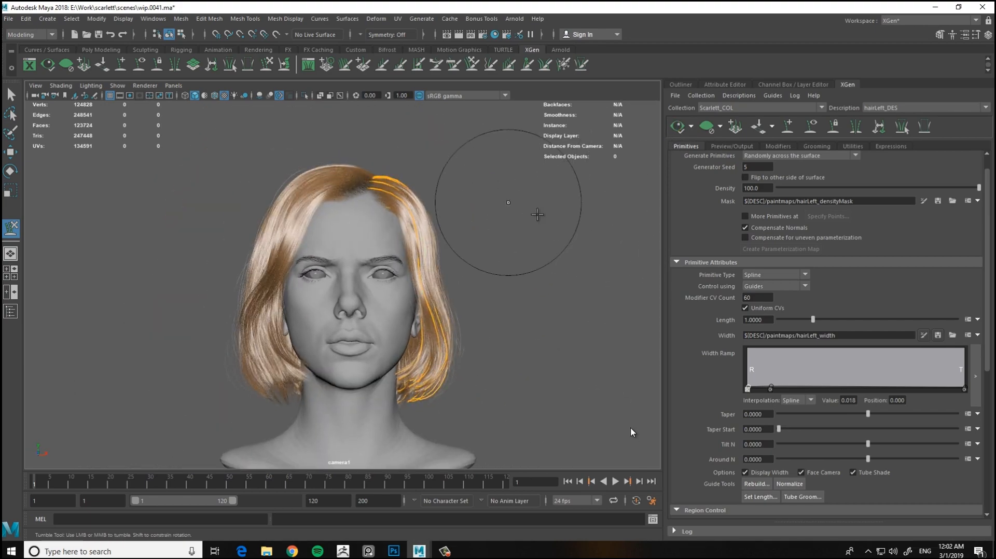
Make hairRight_DES1 the active description and show its guides over the hair
click(882, 109)
click(893, 130)
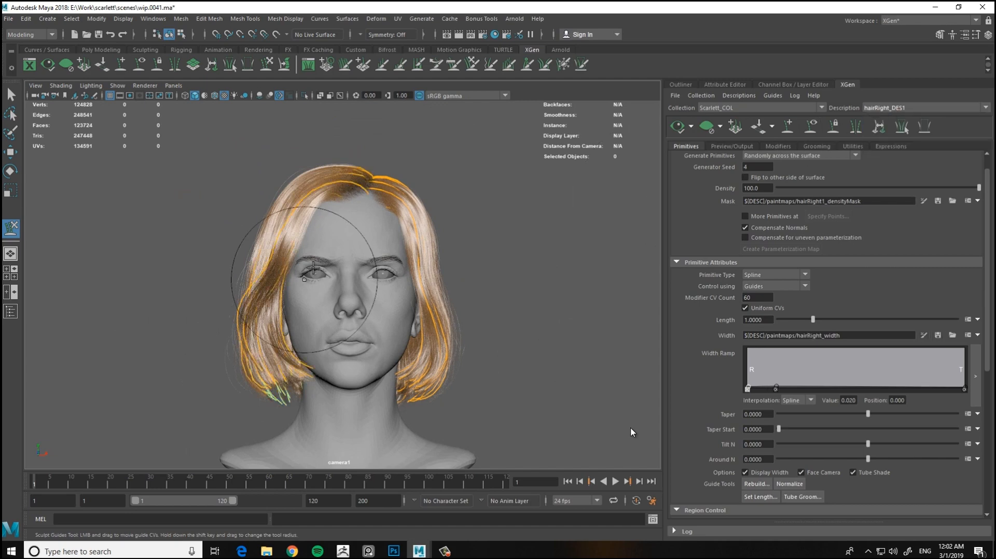
alt+middle_drag(306, 277, 337, 288)
alt+right_drag(259, 204, 287, 204)
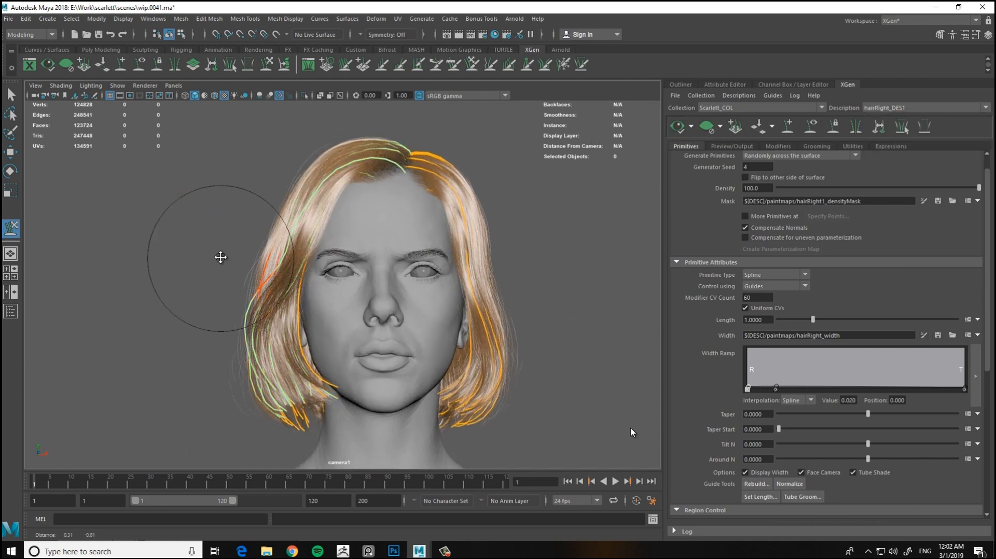
alt+drag(222, 255, 389, 282)
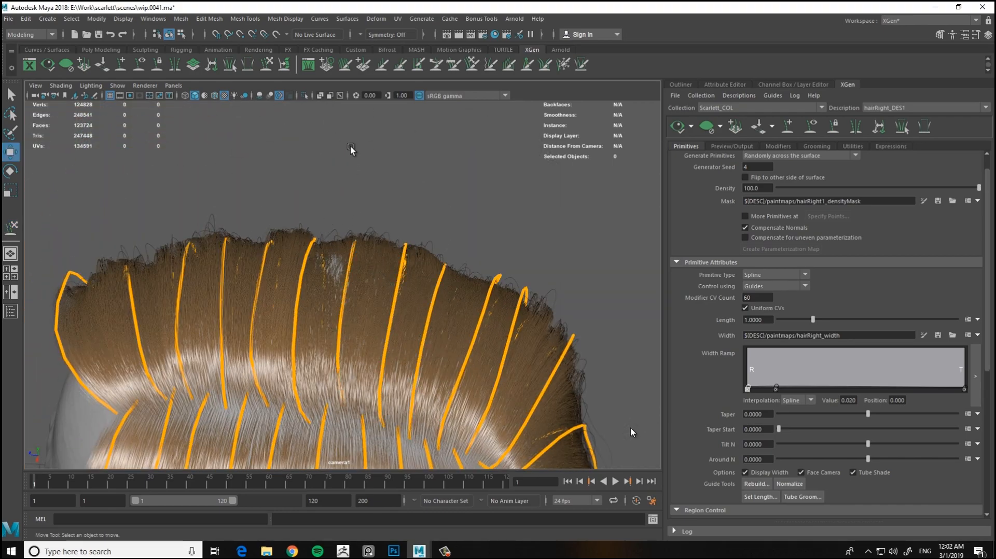
Select the two guides beside the thin patch on the crown and sculpt them over the gap, leaving the sculpt tool when done
alt+drag(351, 147, 367, 303)
click(366, 308)
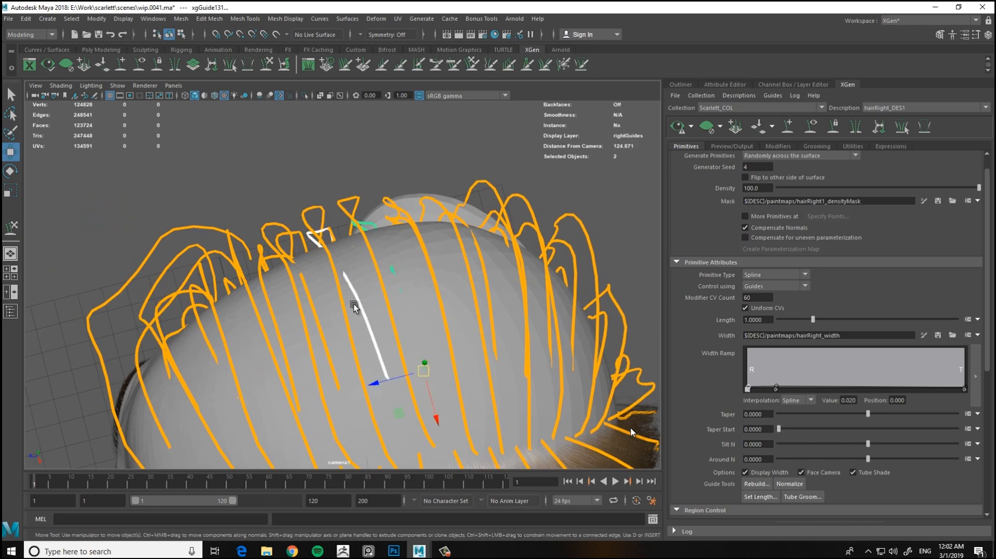
key(y)
alt+drag(418, 282, 436, 240)
mouse_move(456, 322)
alt+mouse_down()
mouse_move(482, 311)
mouse_move(447, 304)
mouse_move(409, 269)
mouse_move(376, 261)
mouse_move(467, 265)
mouse_move(283, 278)
mouse_move(275, 329)
mouse_move(271, 295)
alt+mouse_up()
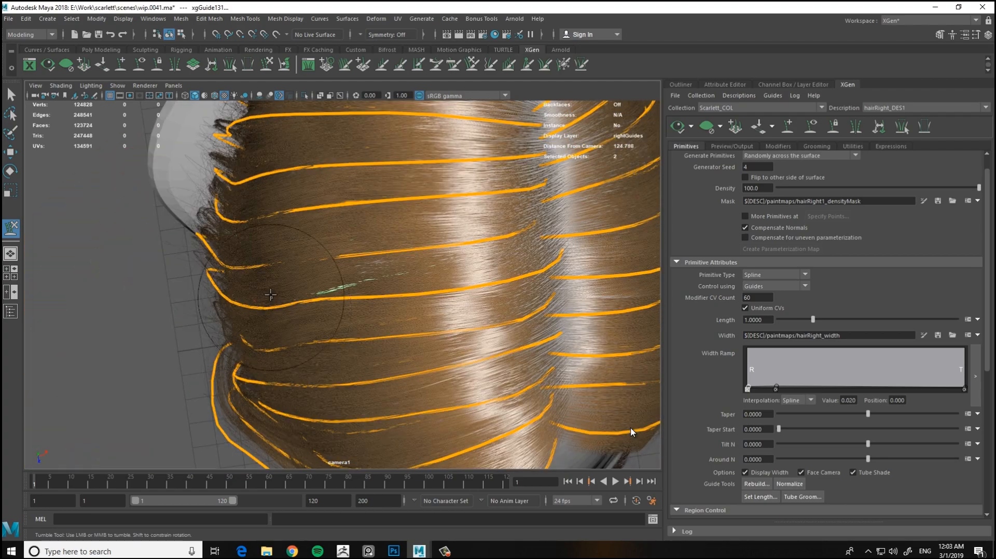
alt+drag(351, 327, 239, 258)
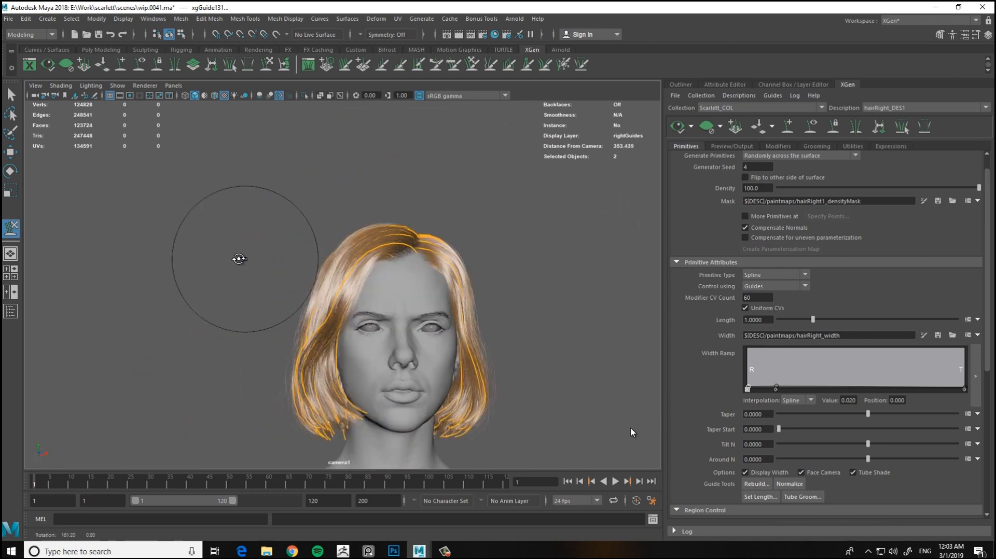
mouse_move(298, 293)
alt+mouse_down()
mouse_move(477, 265)
mouse_move(491, 225)
mouse_move(500, 242)
alt+mouse_up()
key(w)
alt+right_drag(500, 242, 531, 295)
click(531, 294)
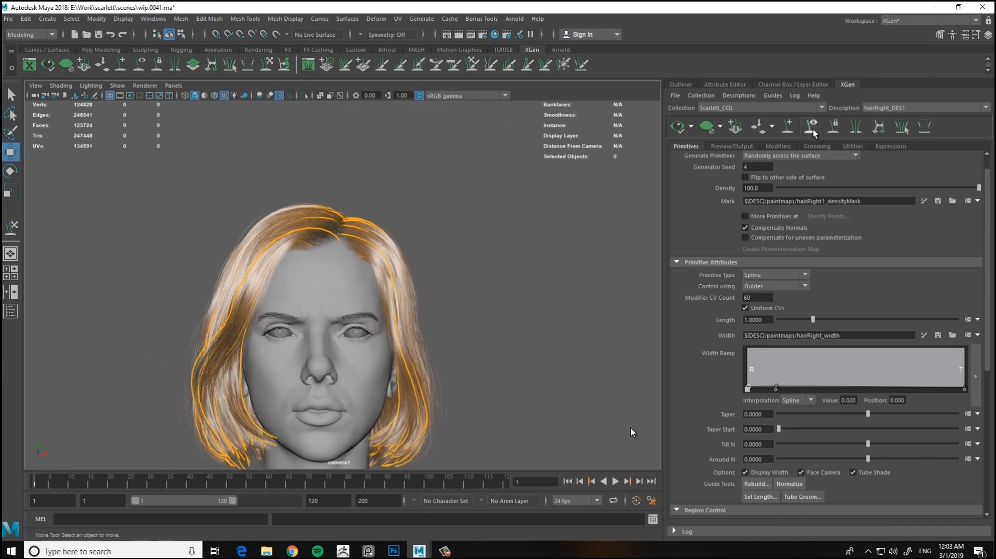
Make hairLeft_DES the active description for editing the hair on the other side of the parting
click(898, 107)
click(887, 127)
alt+right_drag(501, 249, 566, 310)
alt+middle_drag(567, 310, 541, 272)
alt+drag(541, 273, 451, 285)
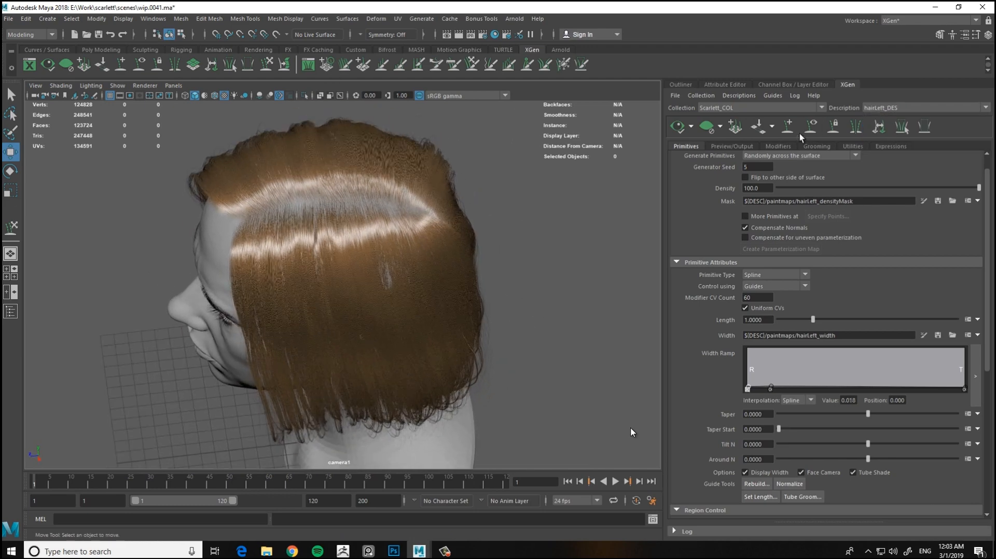
Show the hairLeft_DES guides and sculpt the single guide near the ear over the thin patch in the side hair
alt+right_drag(451, 285, 489, 324)
mouse_move(488, 324)
alt+mouse_down()
mouse_move(422, 228)
mouse_move(418, 301)
mouse_move(442, 261)
mouse_move(470, 250)
alt+mouse_up()
click(482, 295)
key(y)
alt+drag(453, 293, 502, 244)
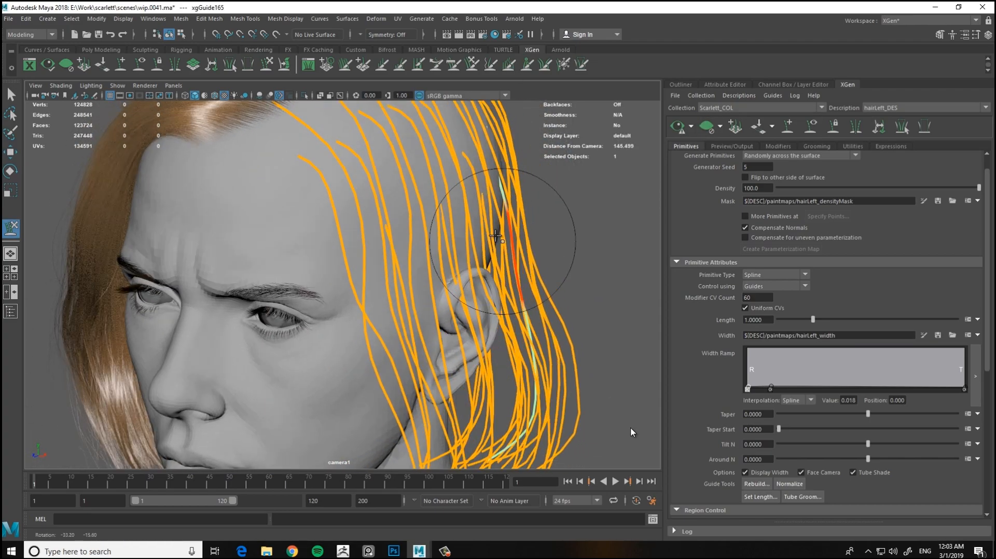
alt+drag(472, 147, 648, 192)
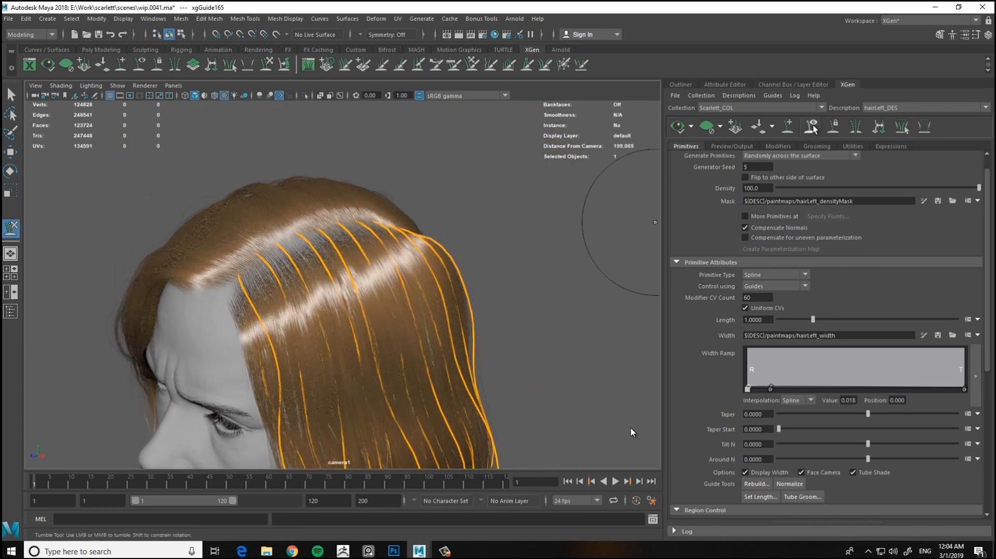
click(517, 253)
key(w)
mouse_move(517, 253)
alt+mouse_down()
mouse_move(492, 232)
mouse_move(469, 231)
mouse_move(538, 240)
mouse_move(530, 249)
alt+mouse_up()
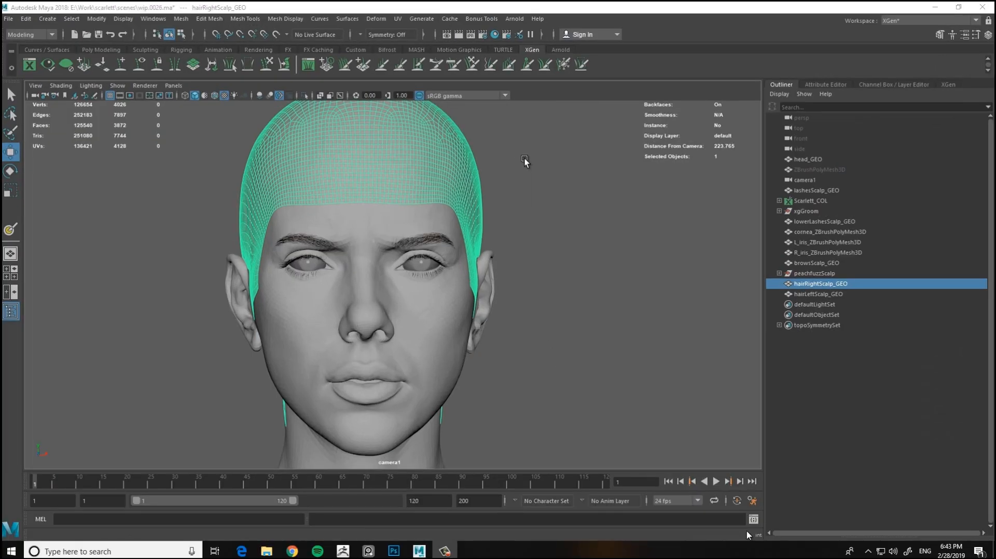
mouse_move(932, 537)
click(977, 522)
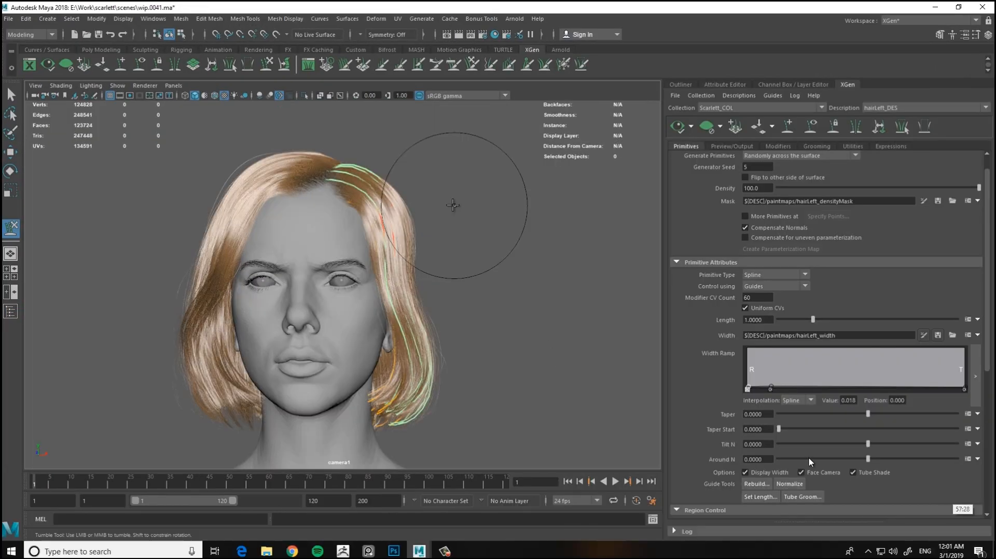
click(935, 522)
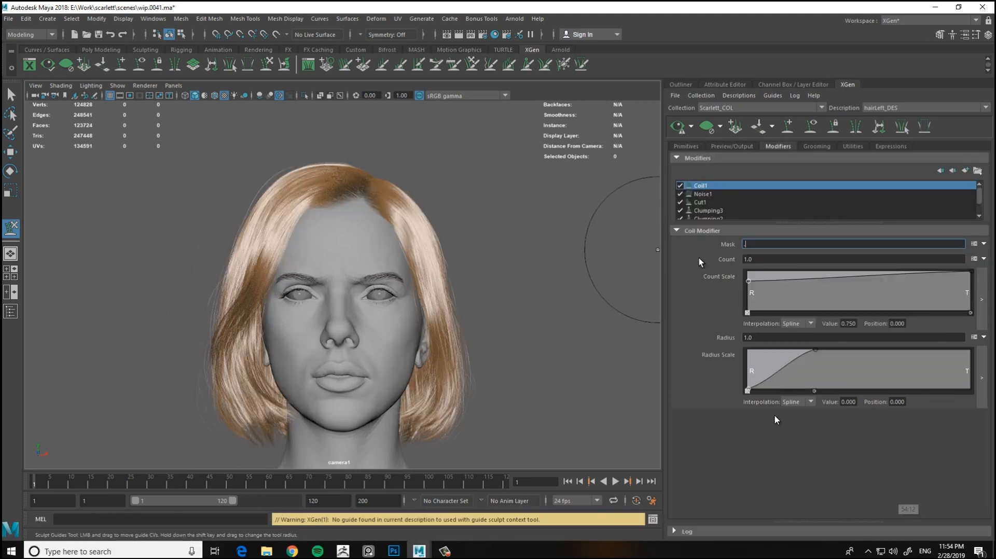